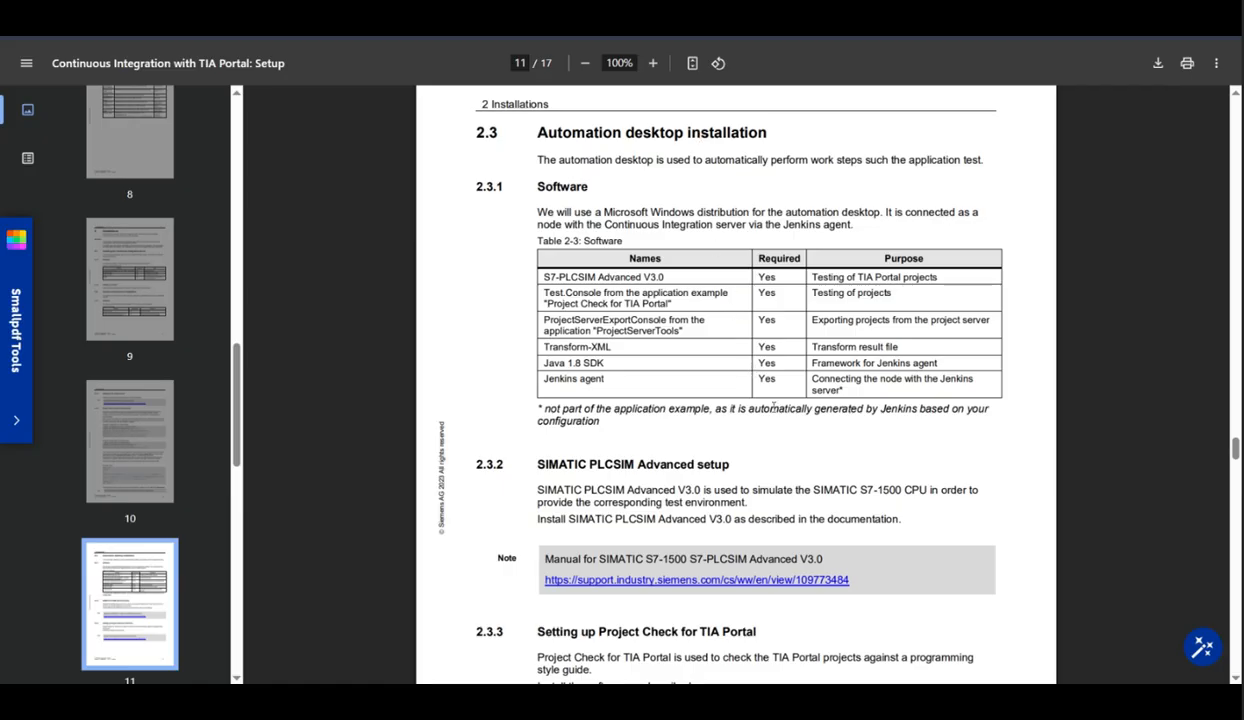
# Step: Read through the automation desktop installation and Jenkins execution environment sections of the setup documentation
pyautogui.scroll(-10, 795, 445)
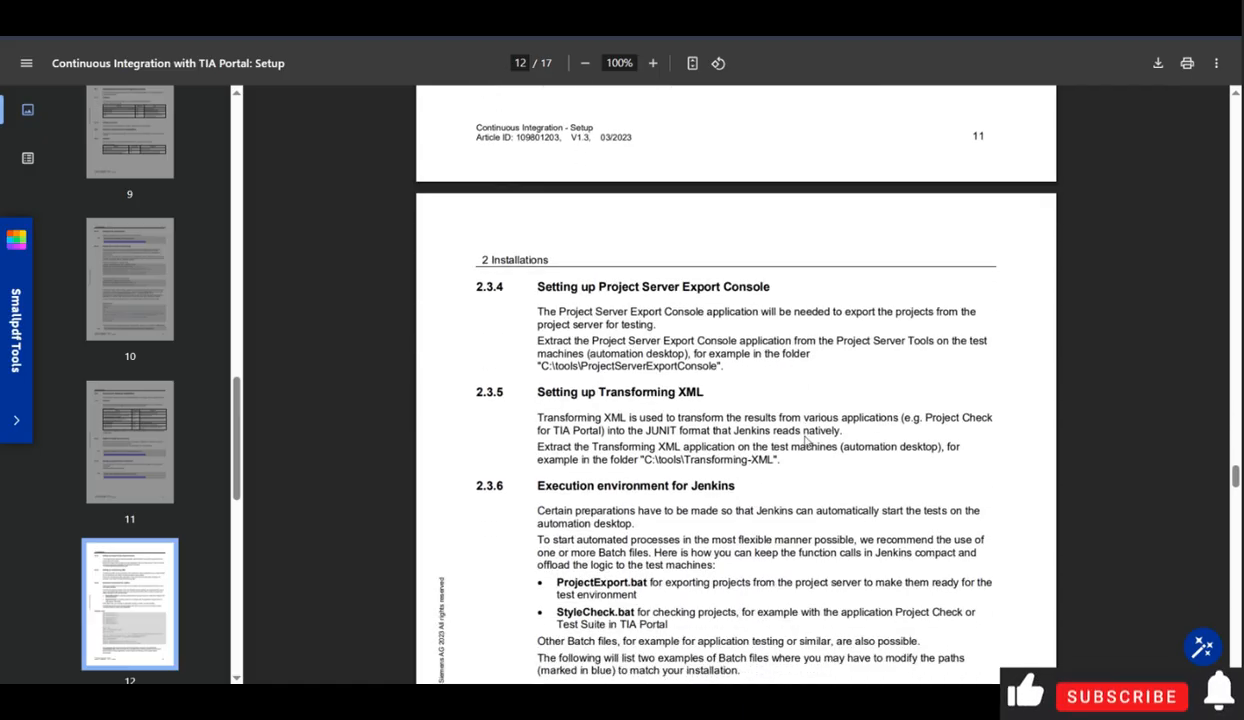
pyautogui.scroll(-8, 800, 430)
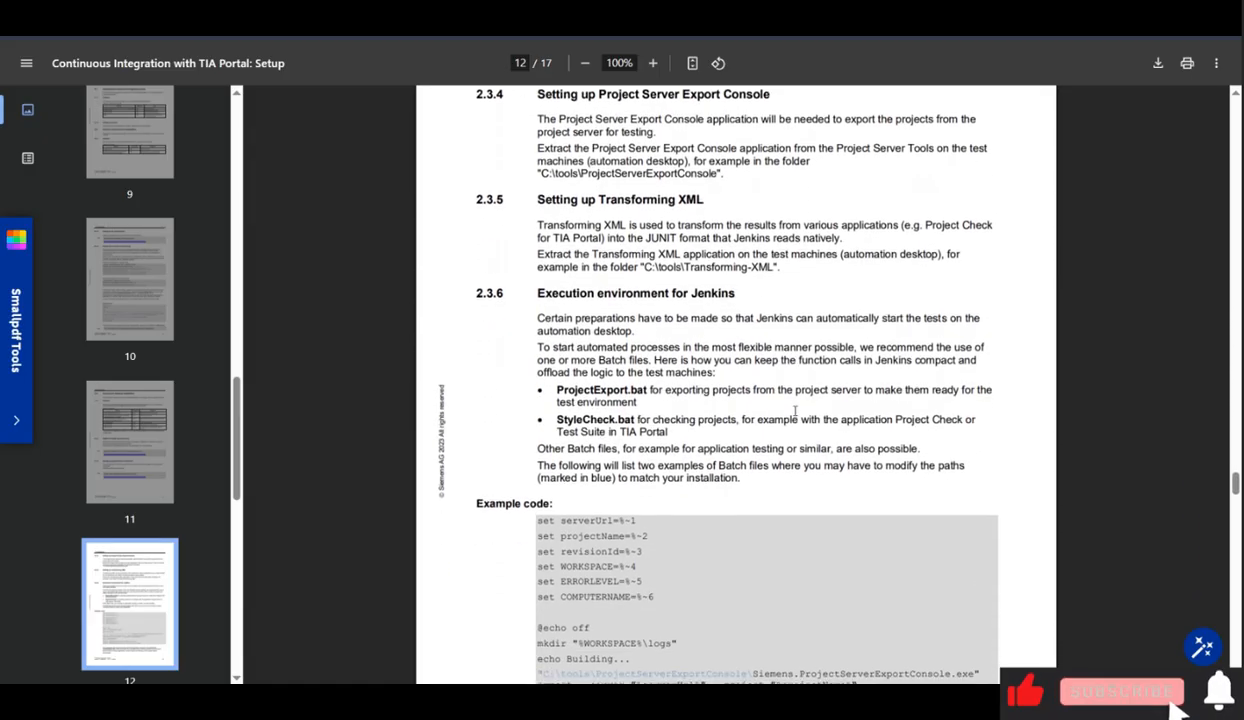
pyautogui.scroll(-10, 795, 410)
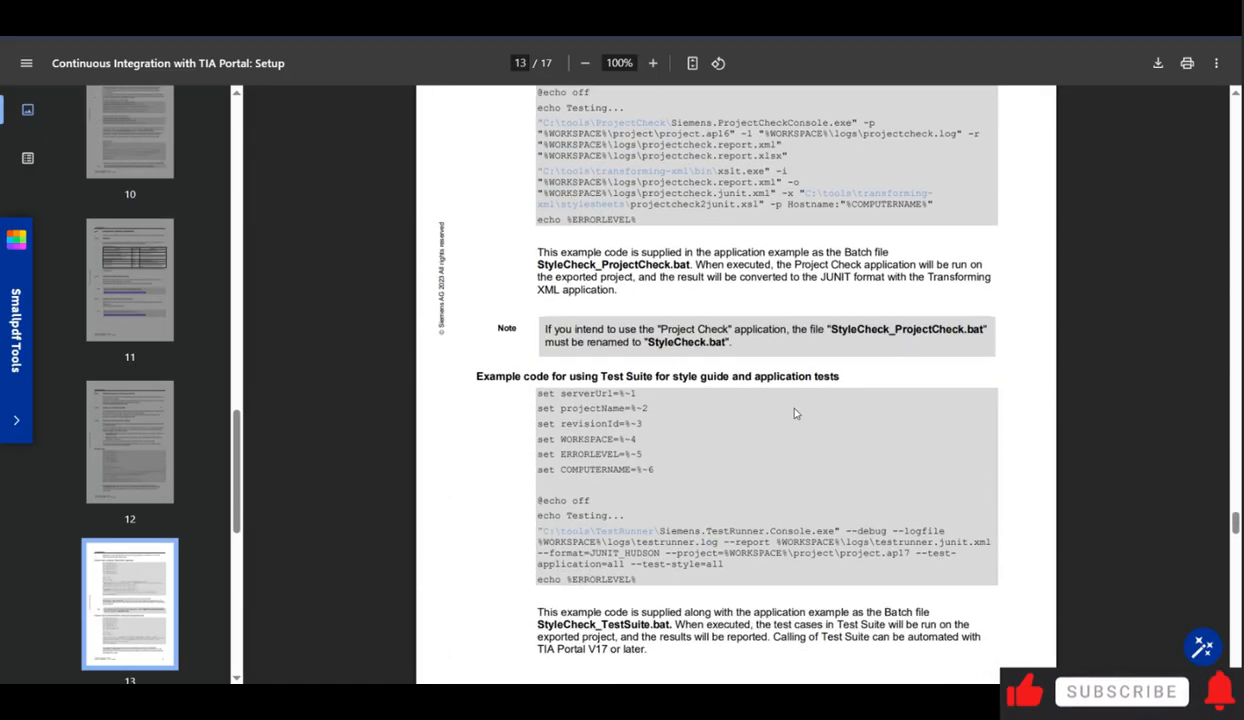
pyautogui.scroll(-5, 795, 413)
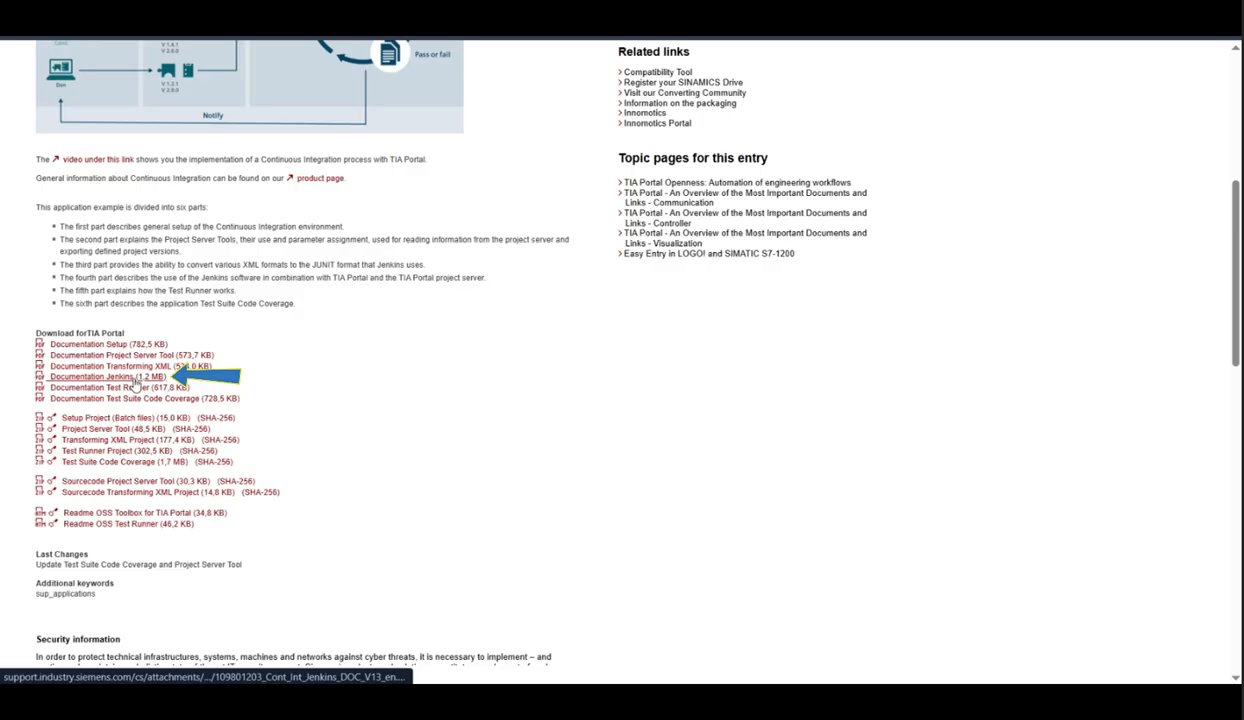
# Step: Open the Documentation Jenkins PDF in a new tab and read its Jenkins installation section
pyautogui.rightClick(137, 378)
pyautogui.click(181, 398)
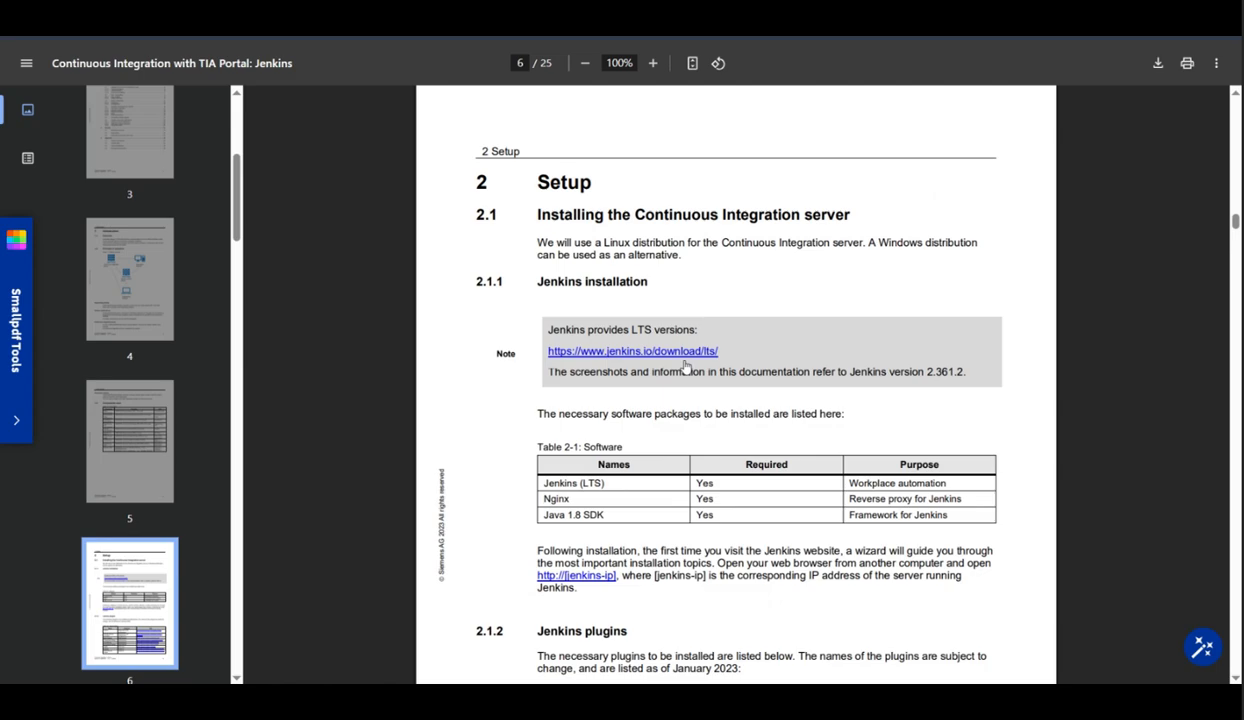
pyautogui.scroll(-1, 686, 370)
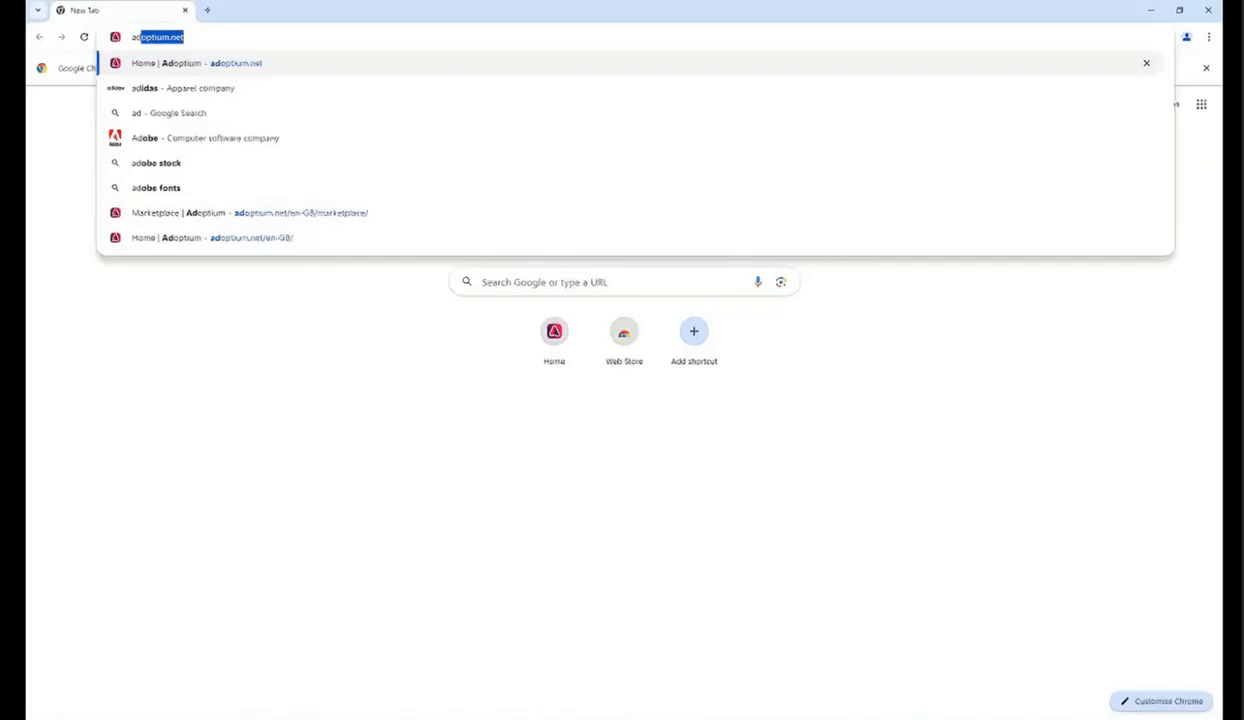
# Step: Go to adoptium.net from the address bar suggestion
pyautogui.press('Right')
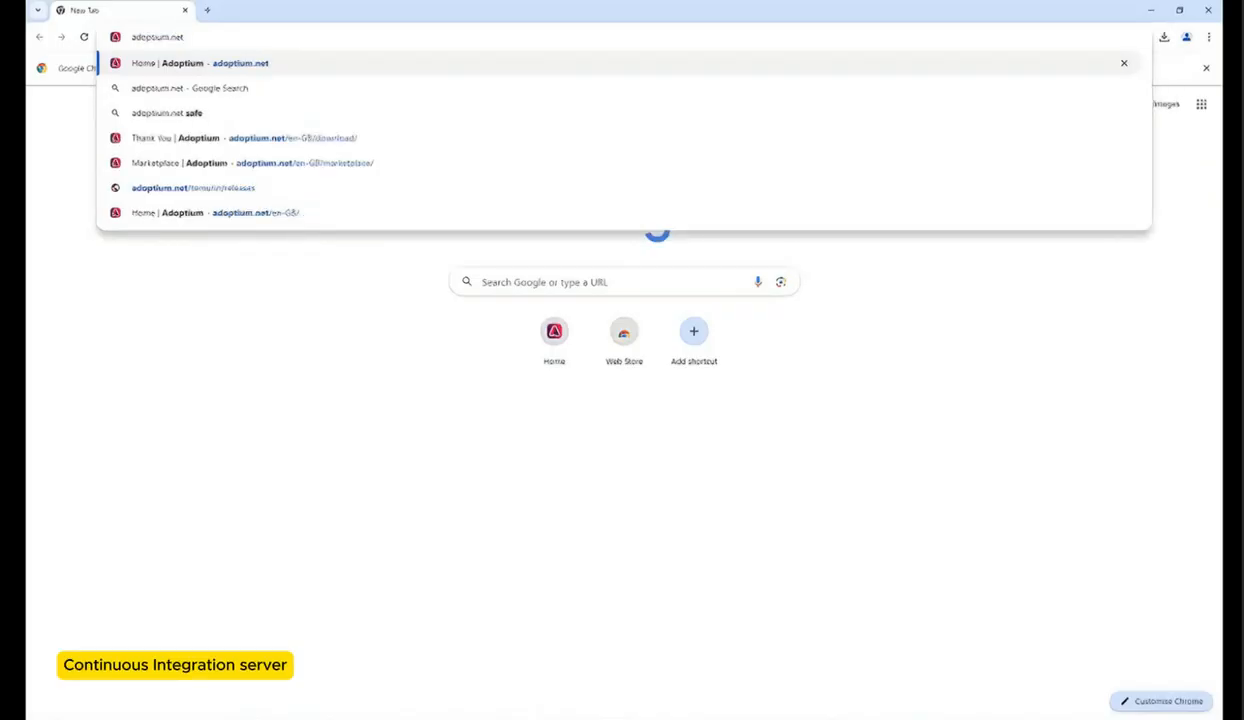
pyautogui.press('Return')
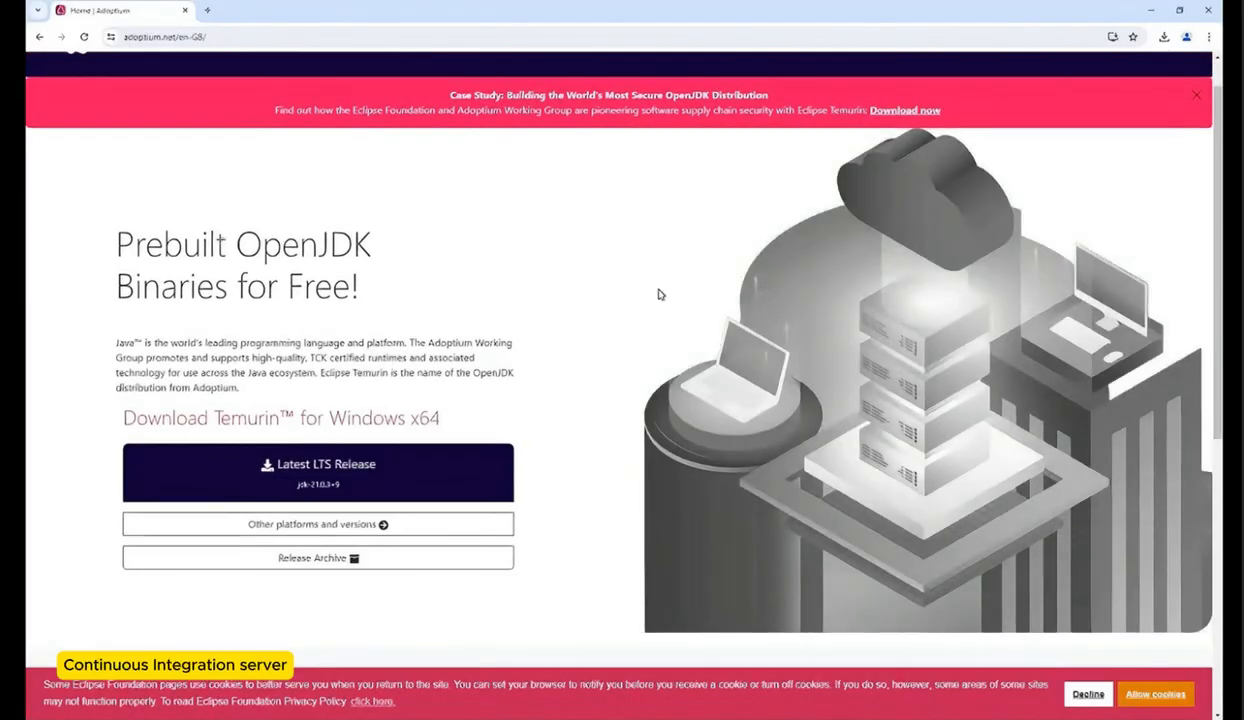
pyautogui.scroll(-1, 625, 276)
pyautogui.scroll(2, 625, 276)
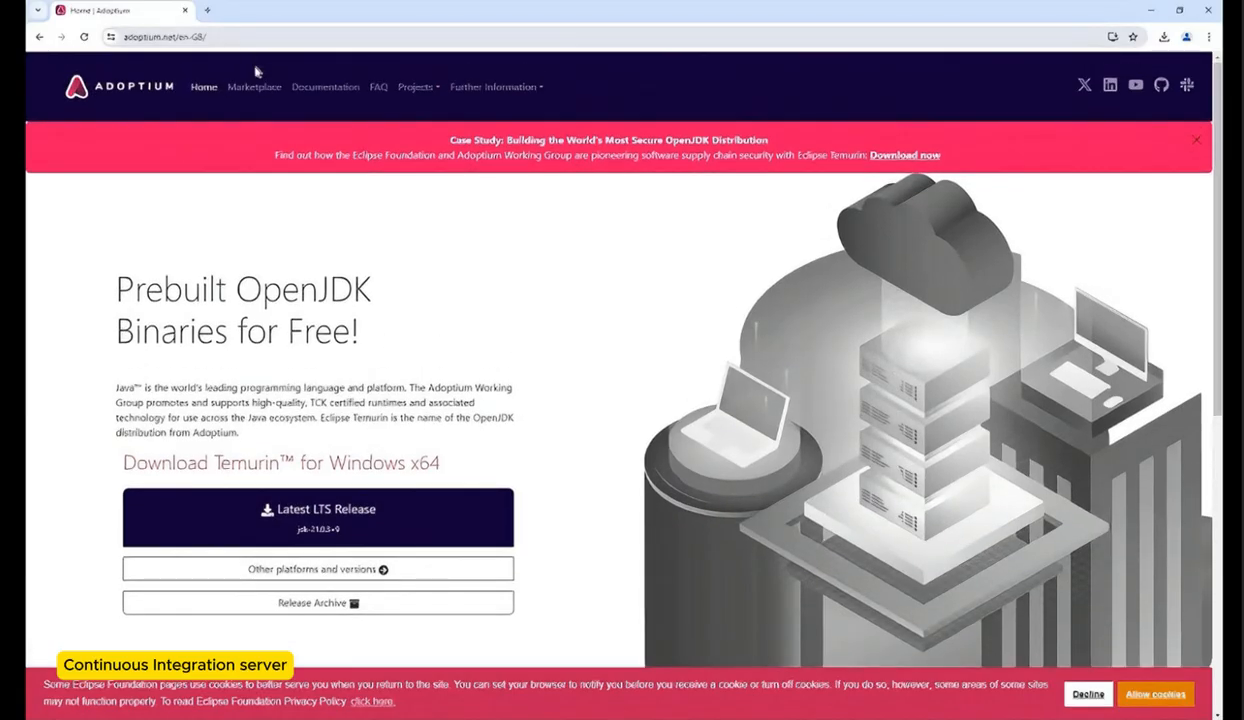
# Step: In the Adoptium Marketplace, download the Microsoft jdk-21.0.2+13 Windows x64 .msi installer
pyautogui.click(255, 88)
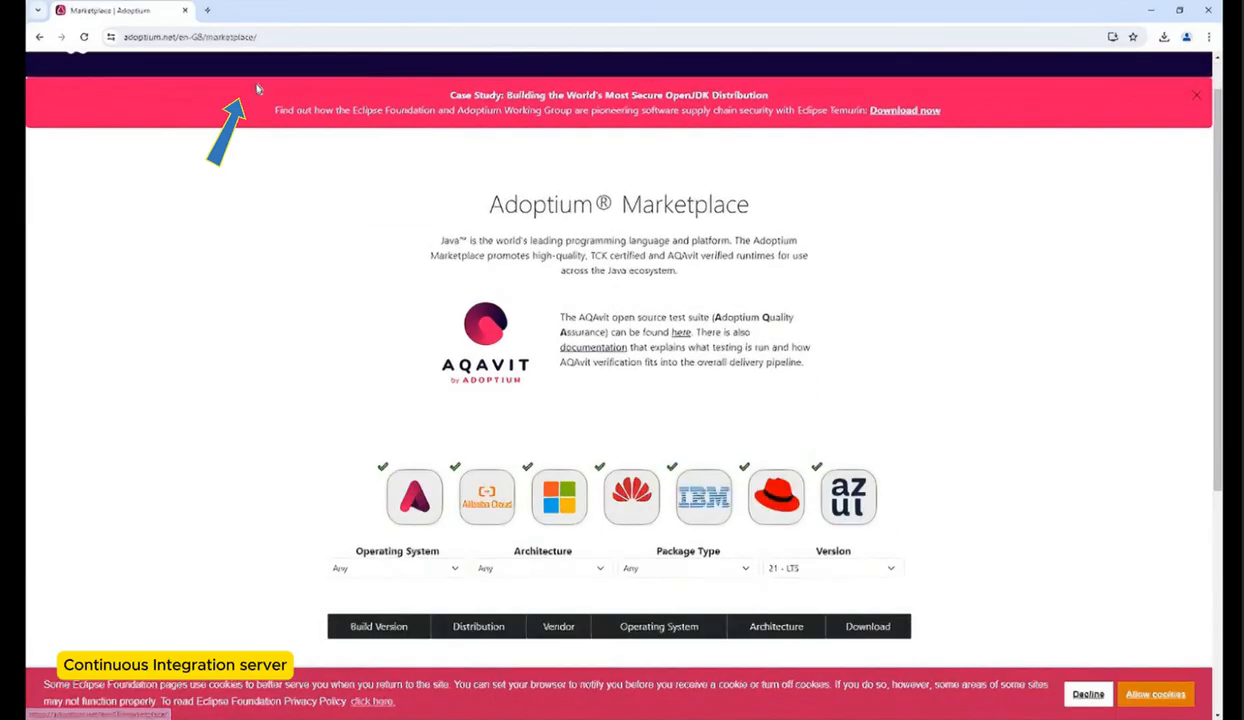
pyautogui.scroll(-5, 267, 361)
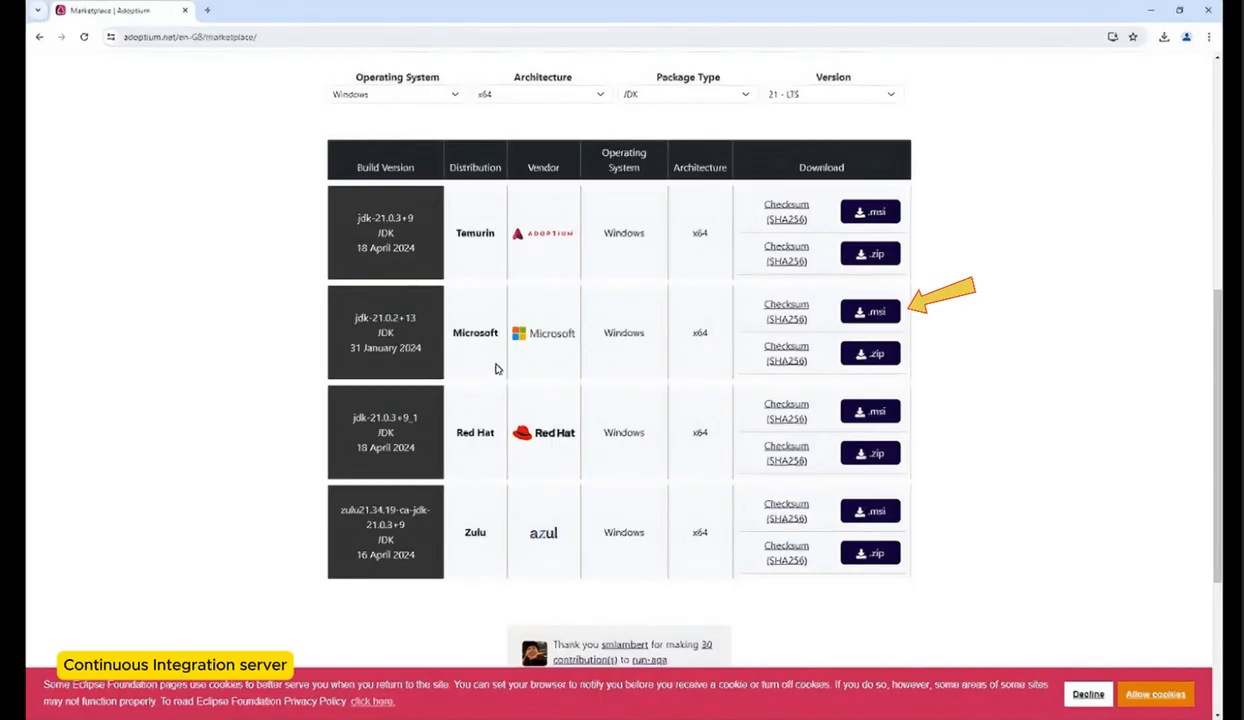
pyautogui.click(849, 311)
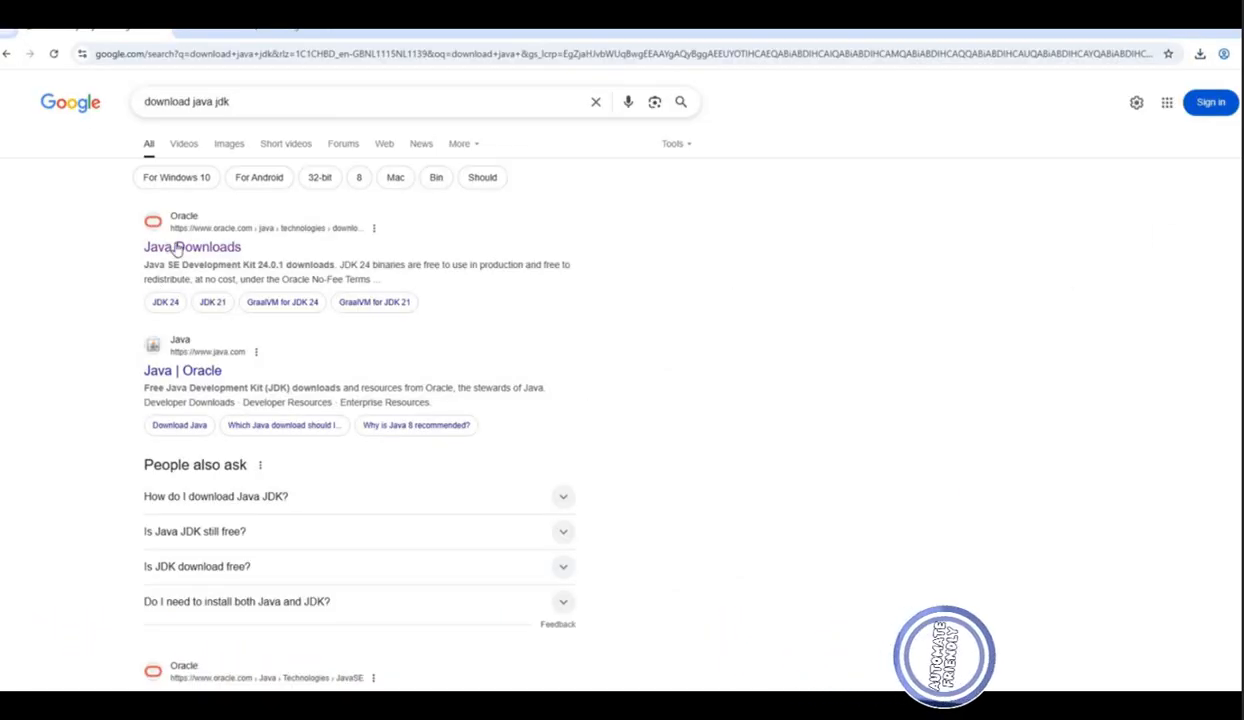
# Step: On Oracle's Java downloads page, download the JDK 21 Windows x64 MSI Installer
pyautogui.click(192, 246)
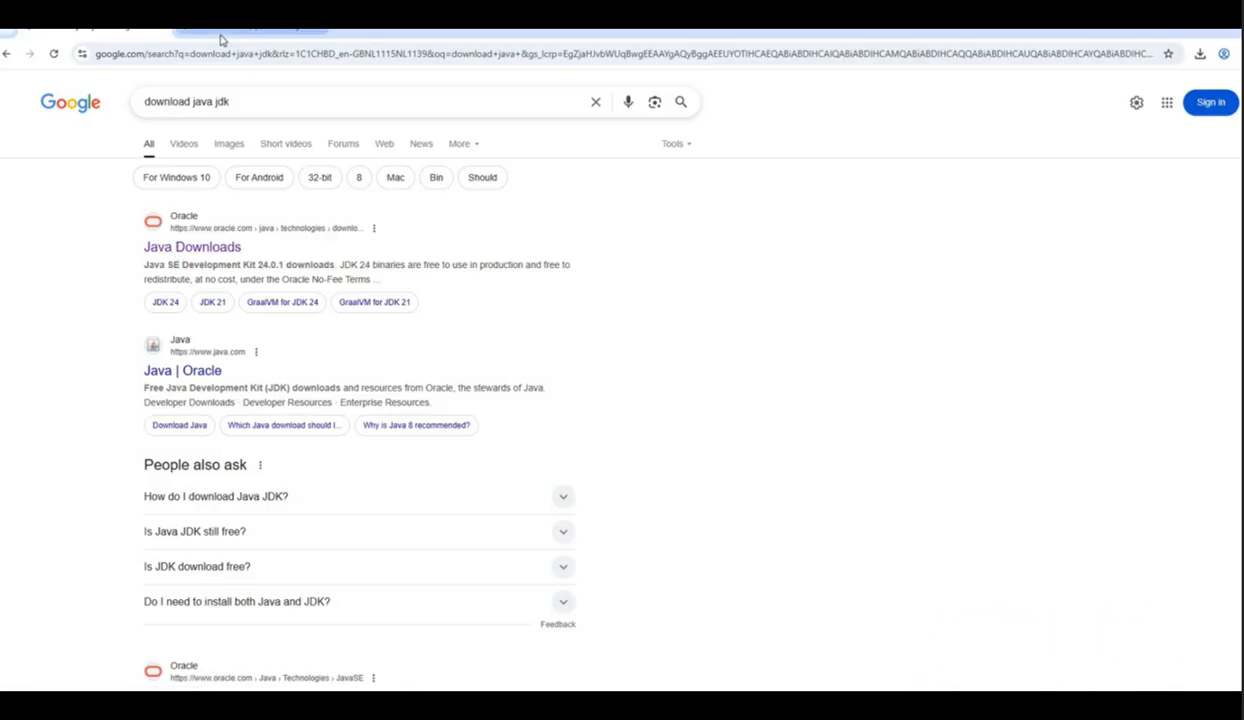
pyautogui.scroll(-3, 366, 213)
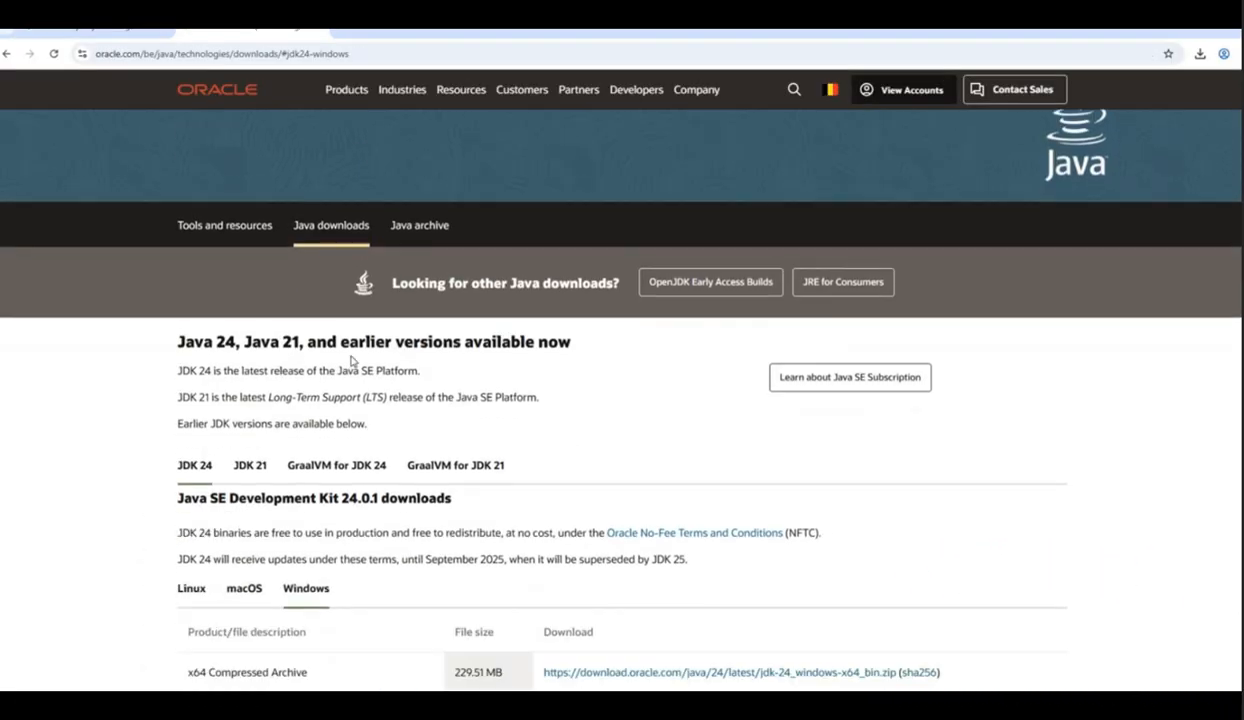
pyautogui.click(250, 268)
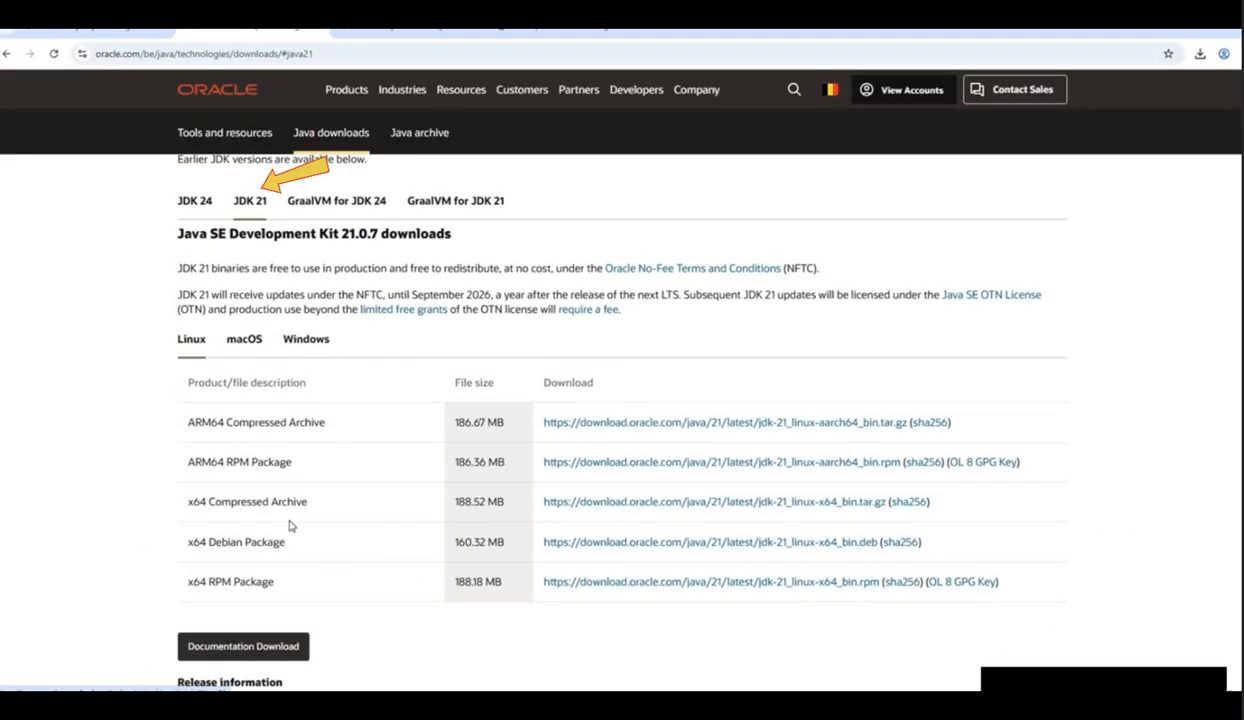
pyautogui.click(302, 341)
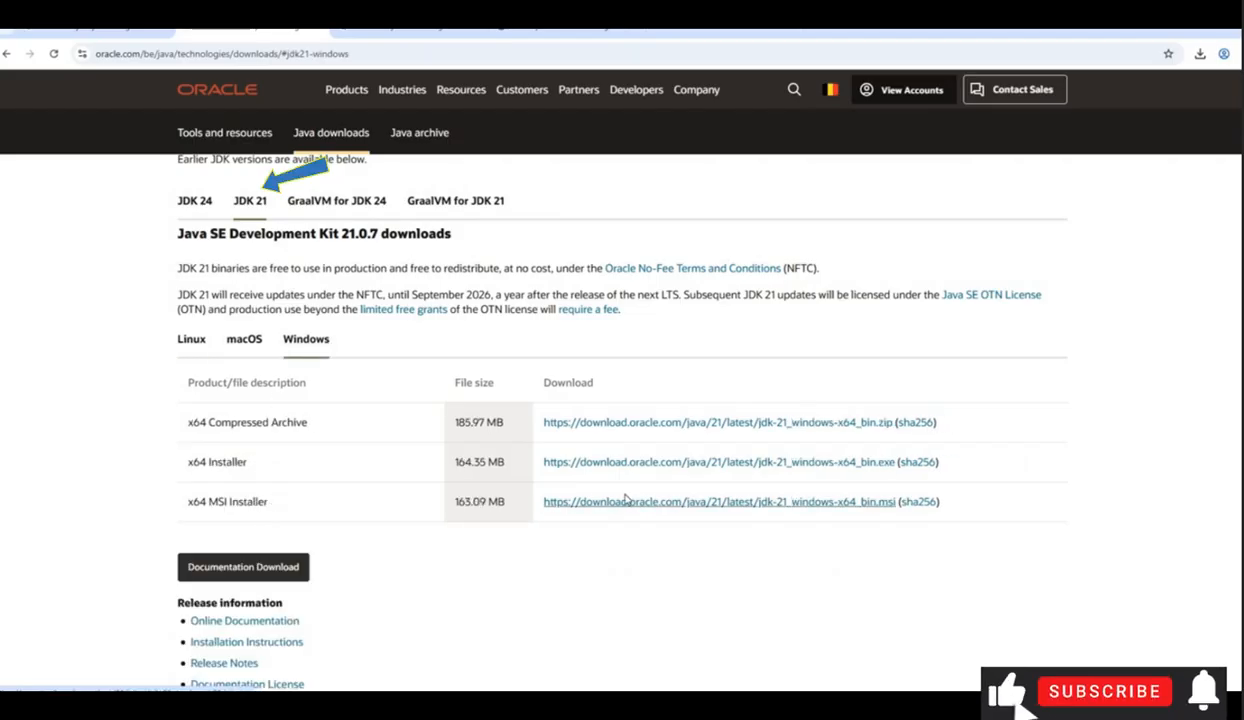
pyautogui.click(662, 505)
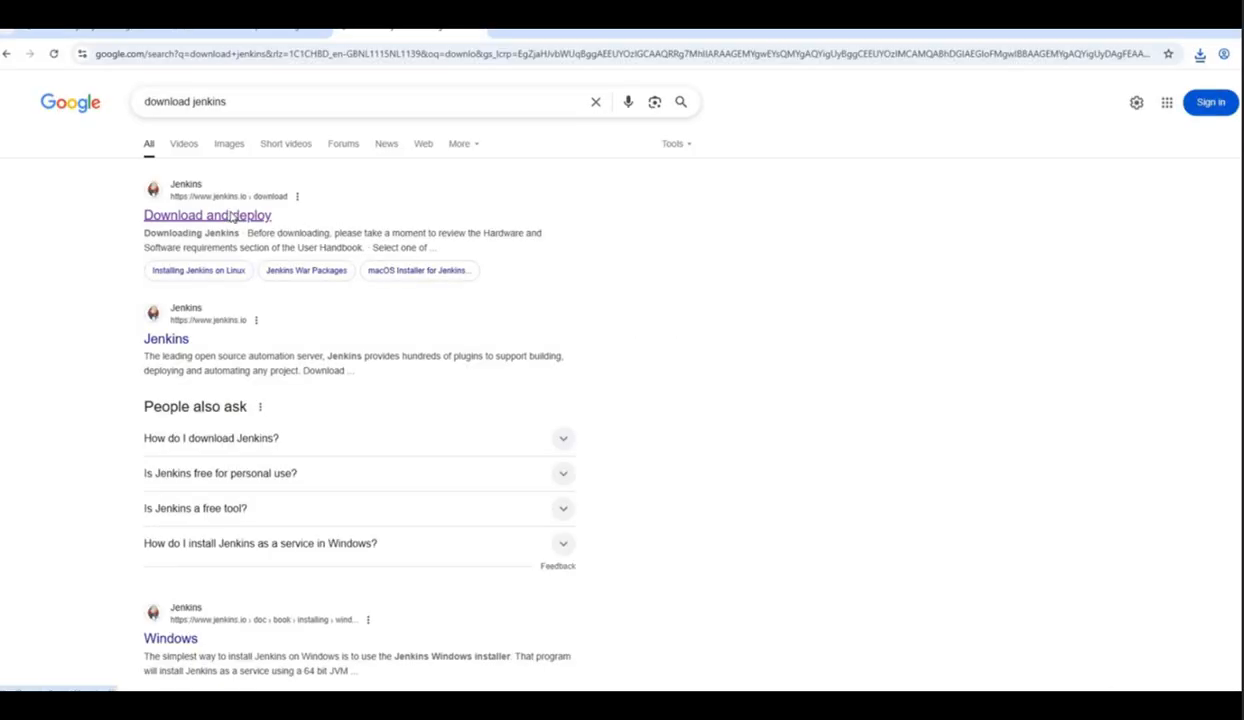
# Step: Open the Jenkins download page in a new tab and download the 2.504.2 LTS Windows installer
pyautogui.rightClick(238, 218)
pyautogui.click(252, 229)
pyautogui.click(567, 31)
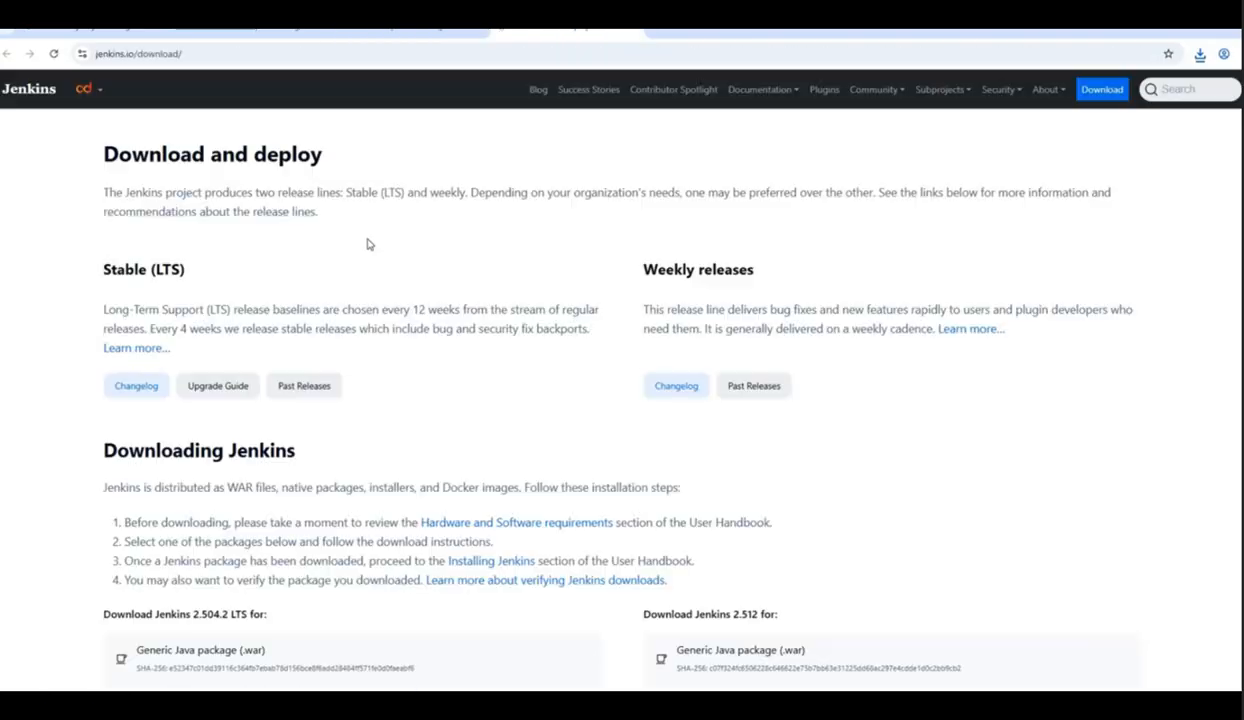
pyautogui.scroll(-1, 277, 435)
pyautogui.scroll(-3, 277, 435)
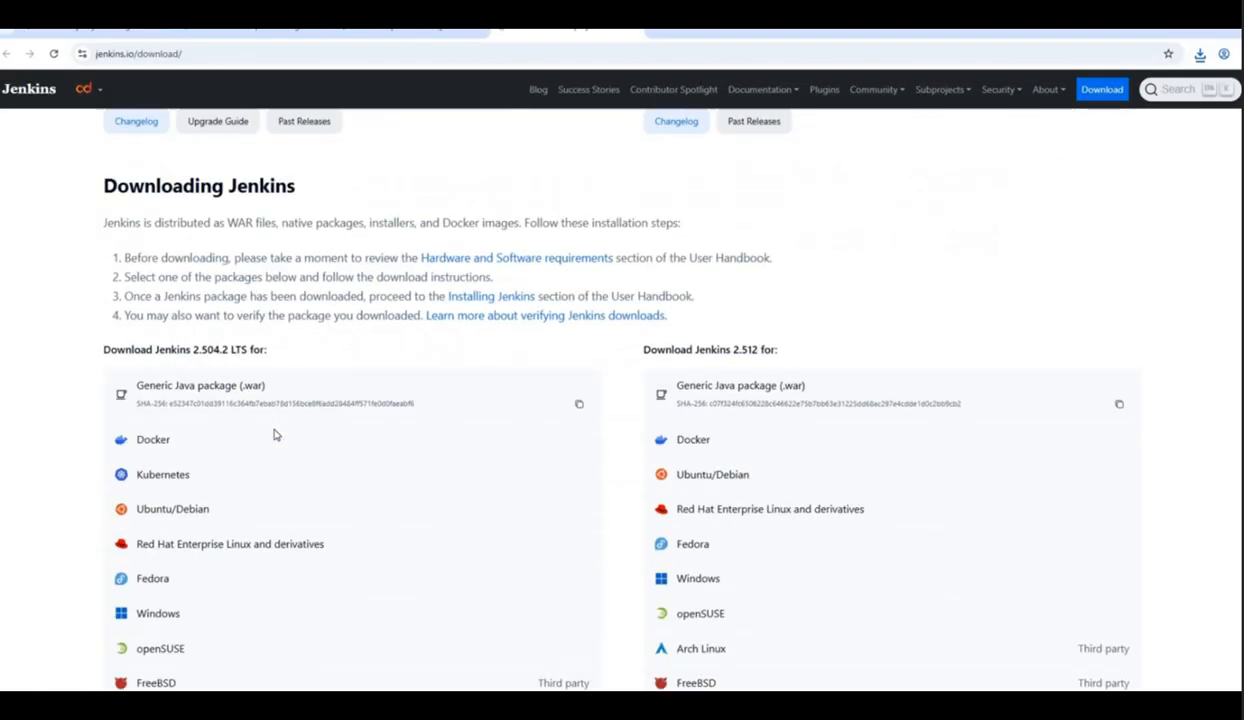
pyautogui.click(159, 549)
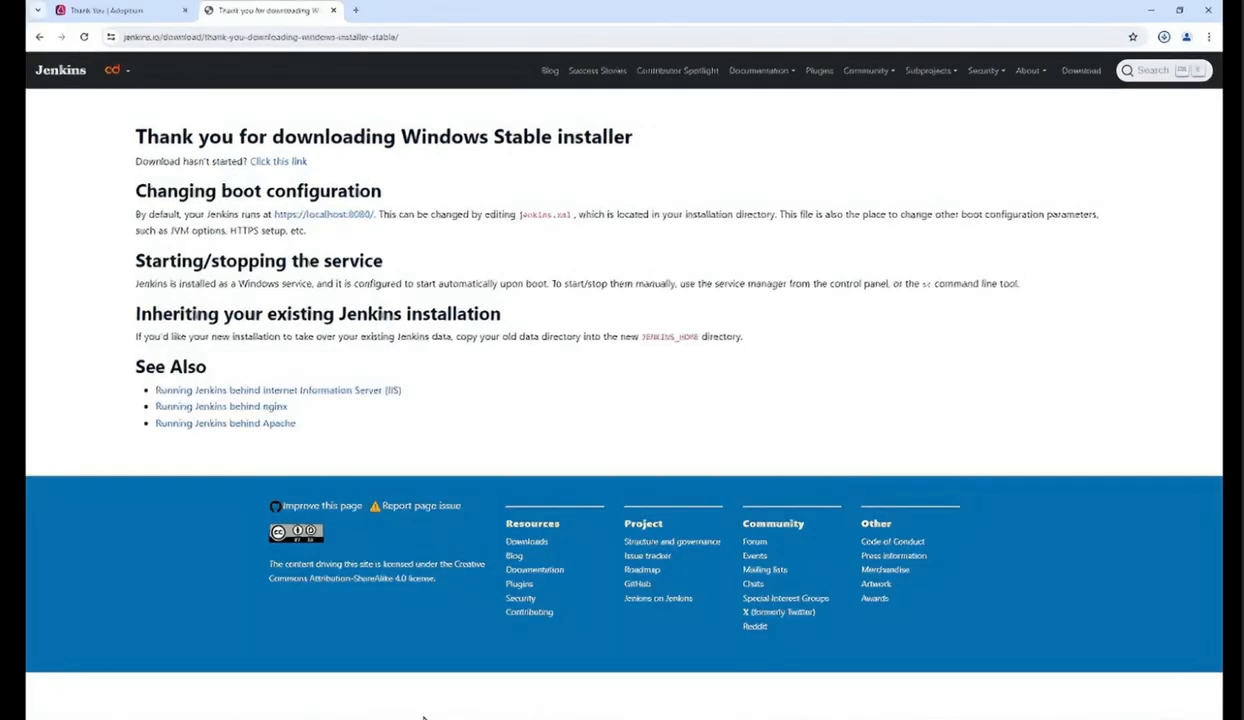
# Step: Launch the microsoft-jdk-21.0.2-windows-x64.msi installer from Downloads and accept the license agreement
pyautogui.click(424, 718)
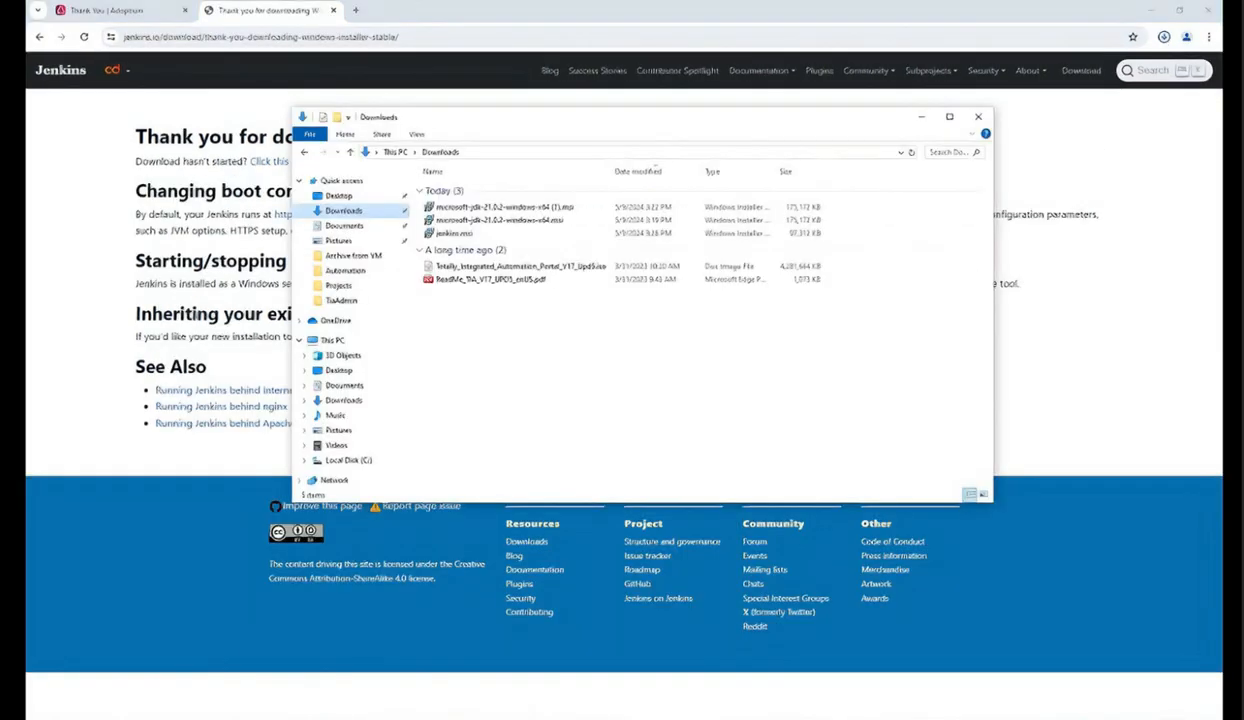
pyautogui.doubleClick(545, 220)
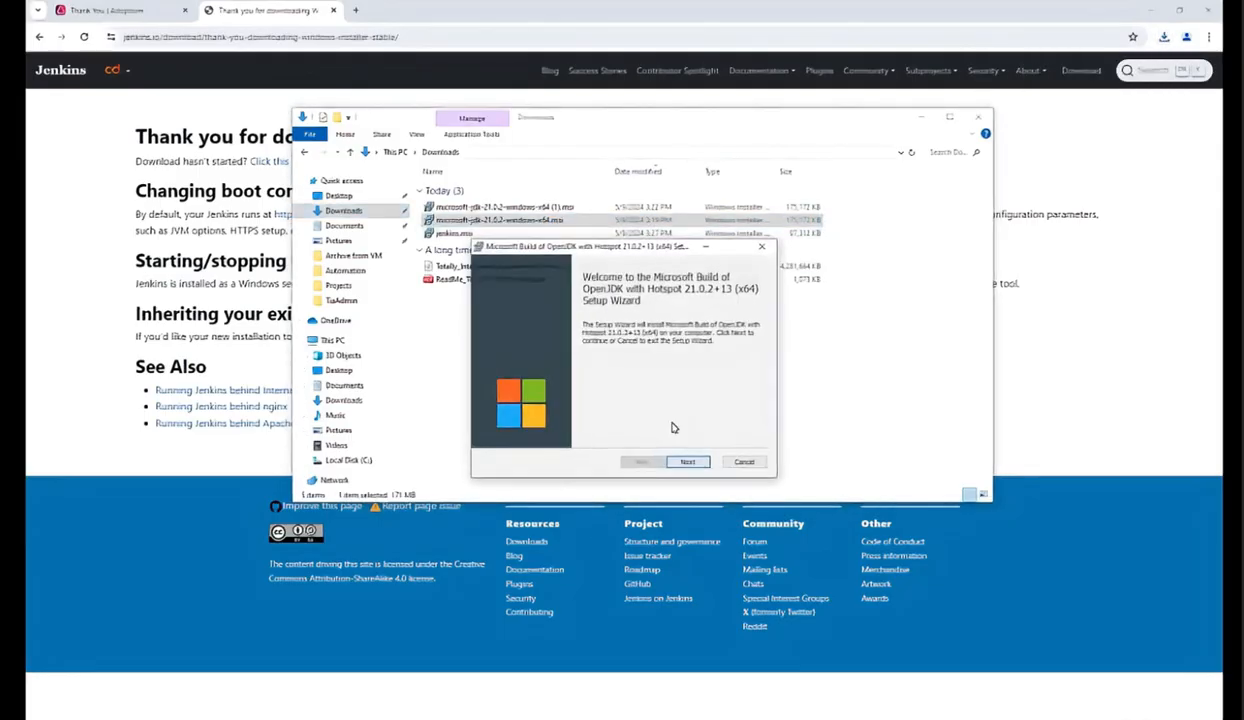
pyautogui.click(689, 463)
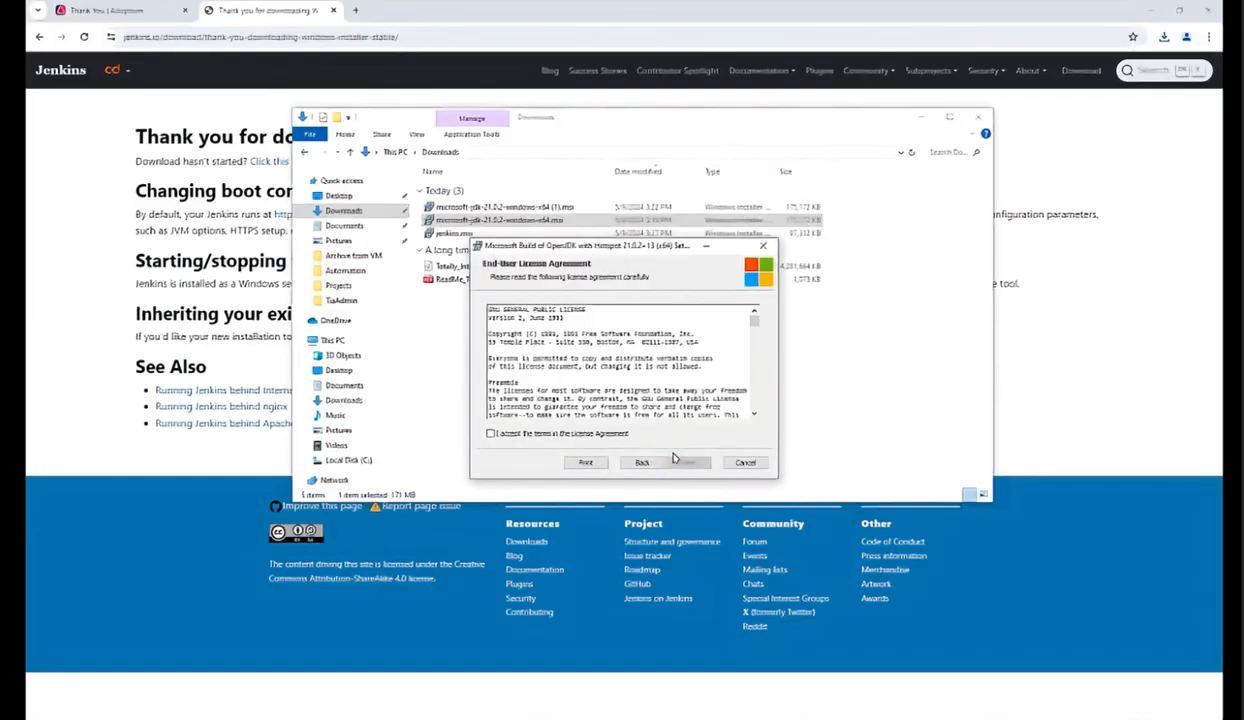
pyautogui.click(563, 435)
pyautogui.click(687, 464)
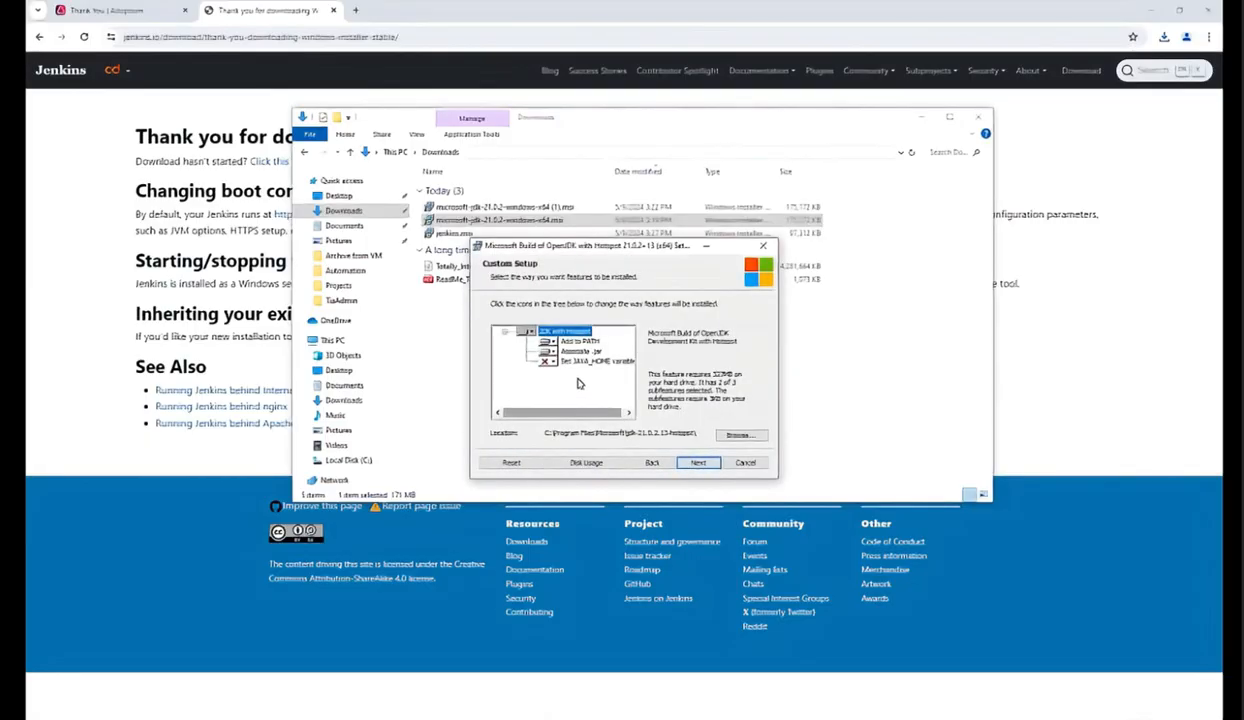
# Step: Enable the Set JAVA_HOME variable feature on the local hard drive and complete the JDK installation
pyautogui.click(548, 362)
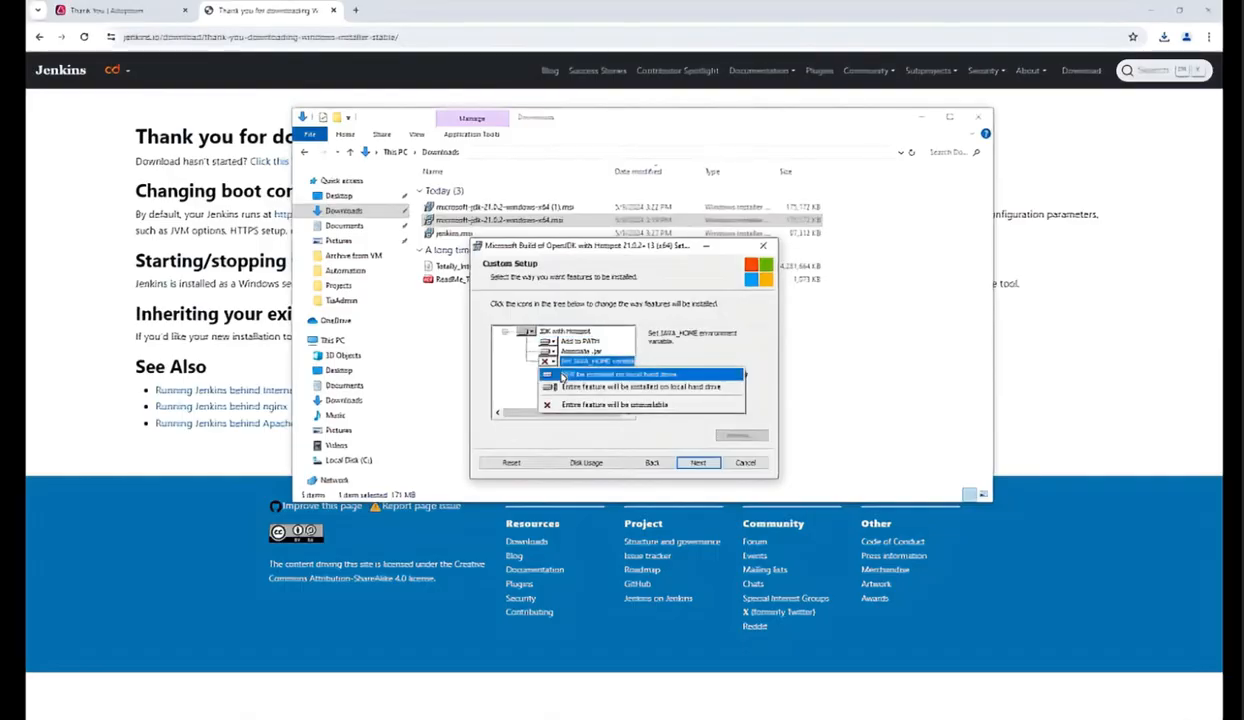
pyautogui.click(562, 374)
pyautogui.click(686, 466)
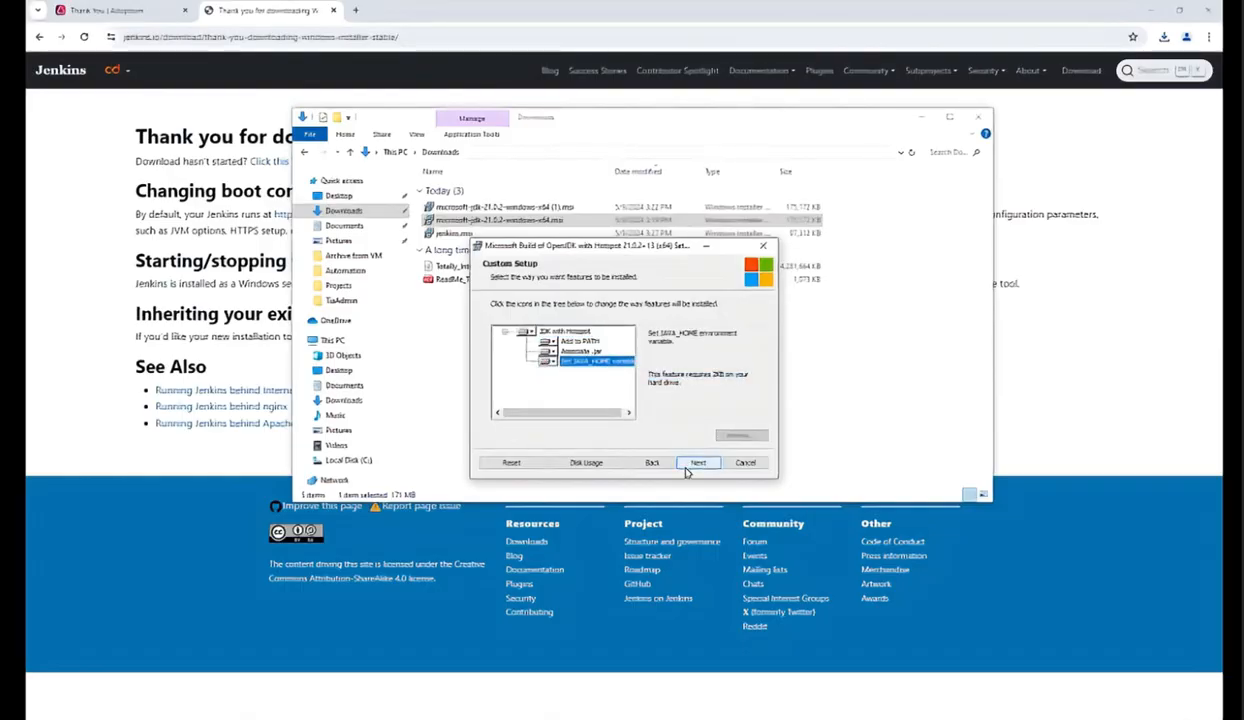
pyautogui.click(684, 464)
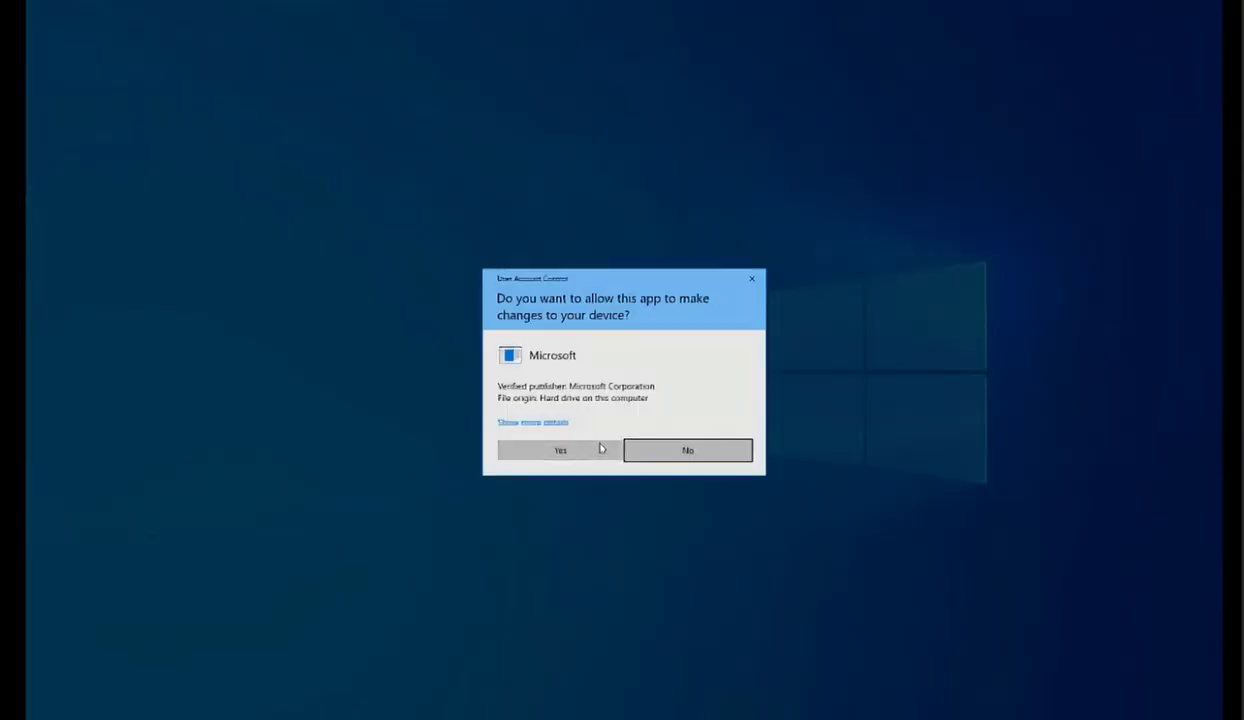
pyautogui.click(600, 446)
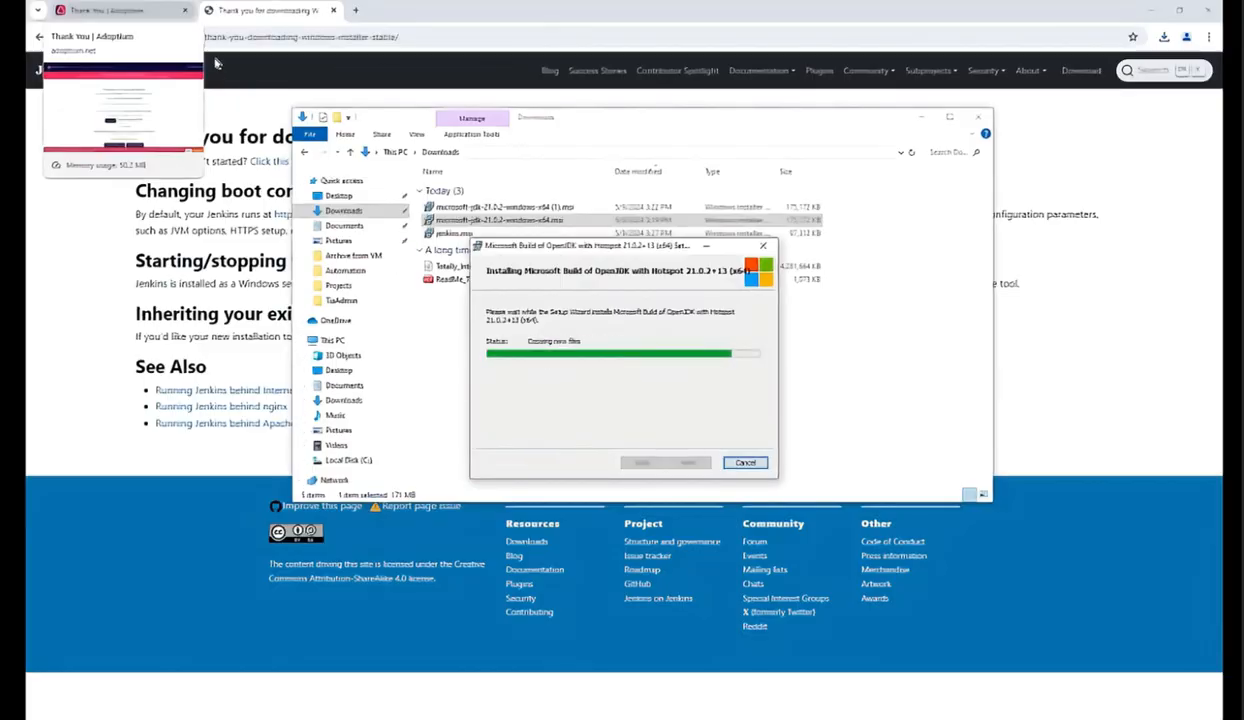
pyautogui.click(686, 462)
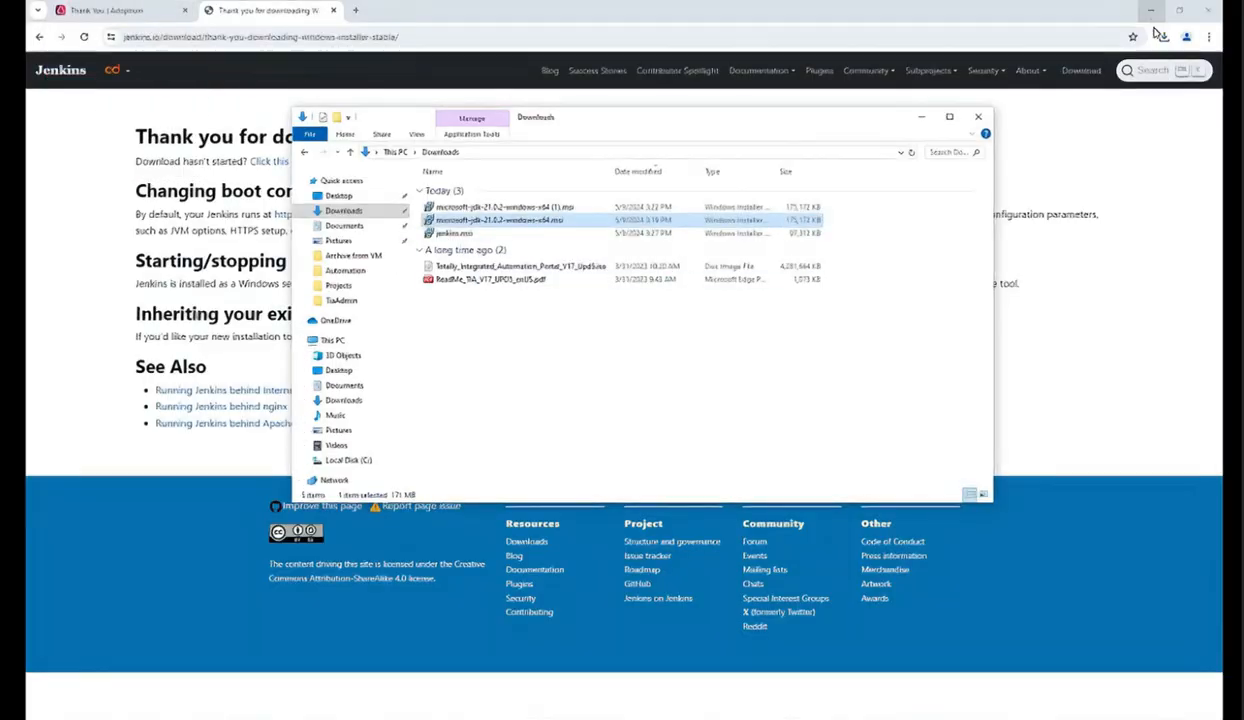
# Step: Search for edit system environment variables and open the Environment Variables dialog from System Properties
pyautogui.click(921, 116)
pyautogui.click(120, 714)
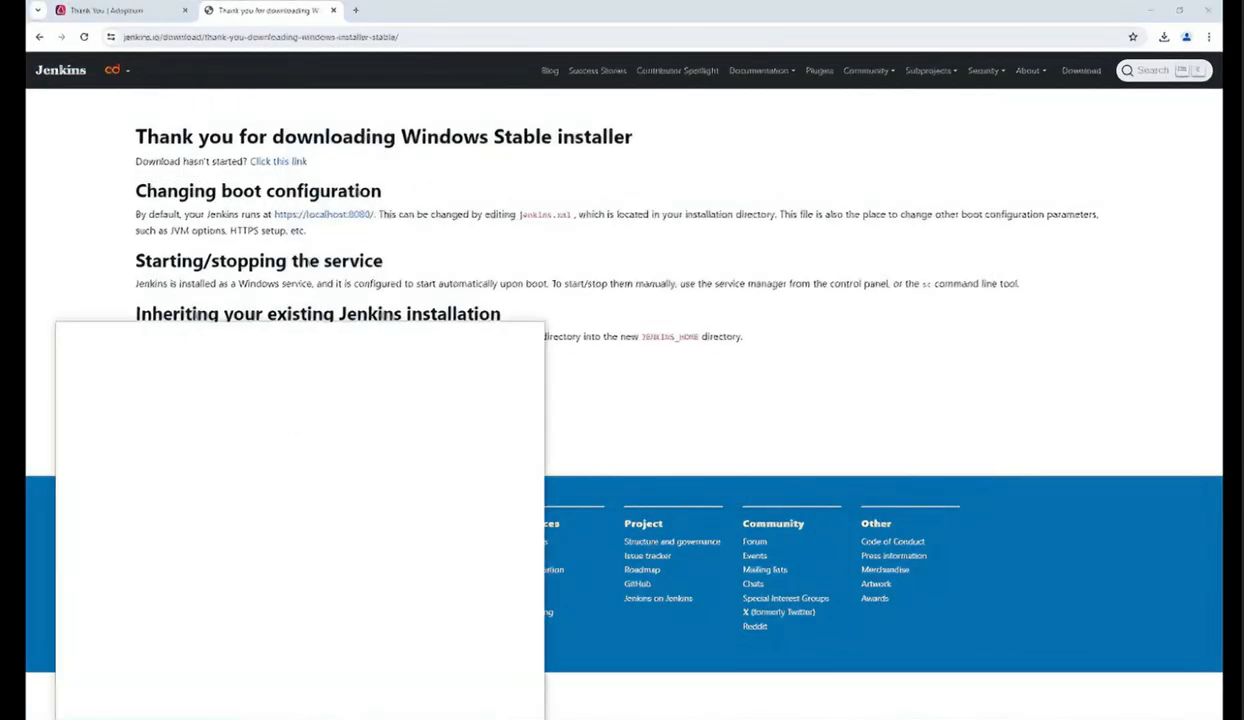
pyautogui.write('edit system')
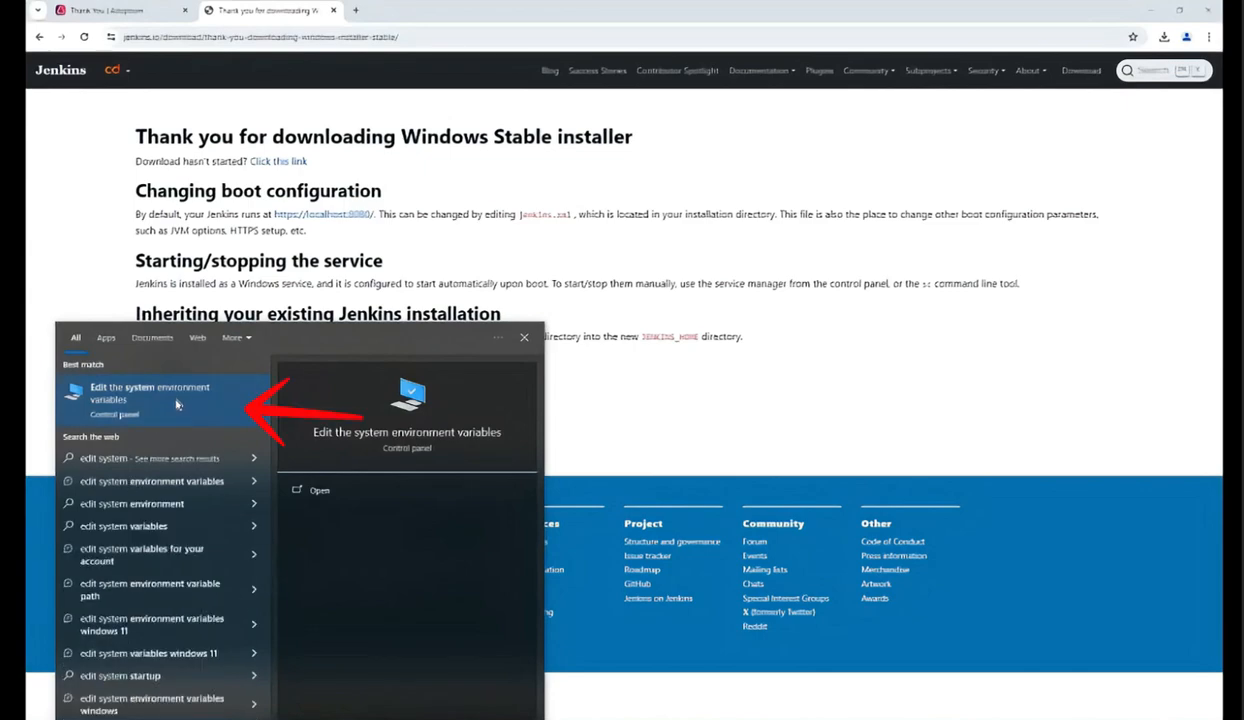
pyautogui.click(176, 403)
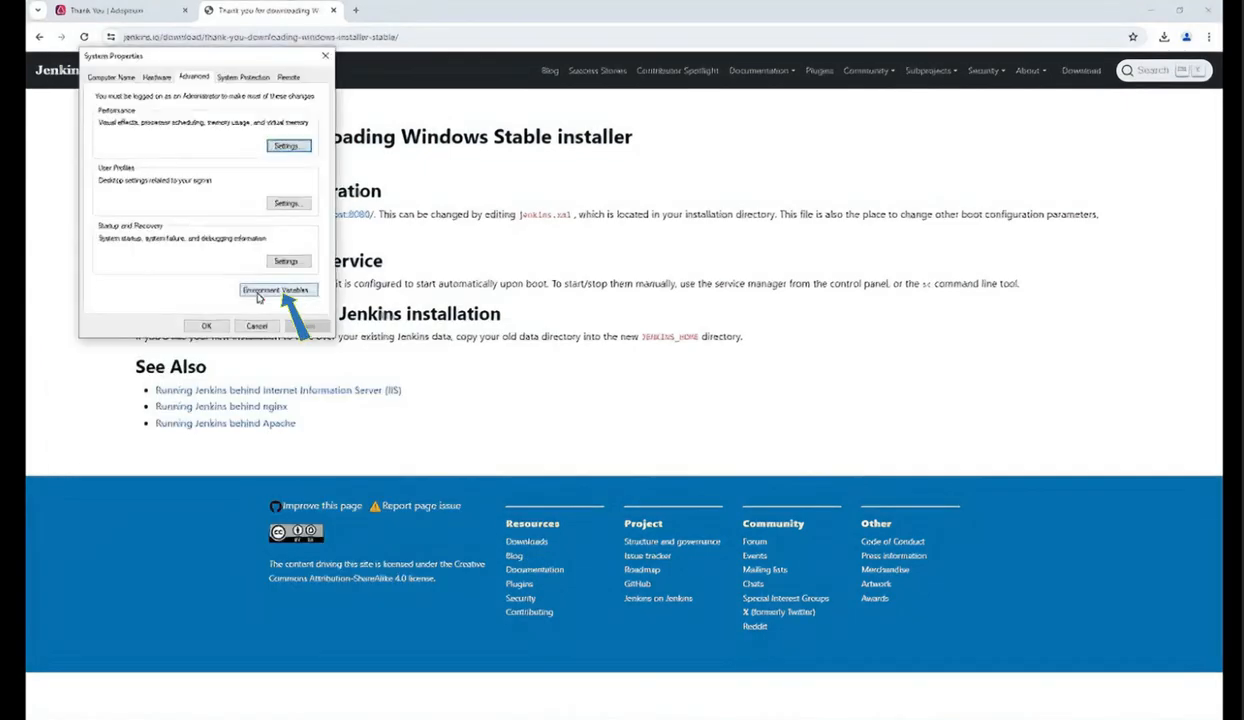
pyautogui.click(258, 293)
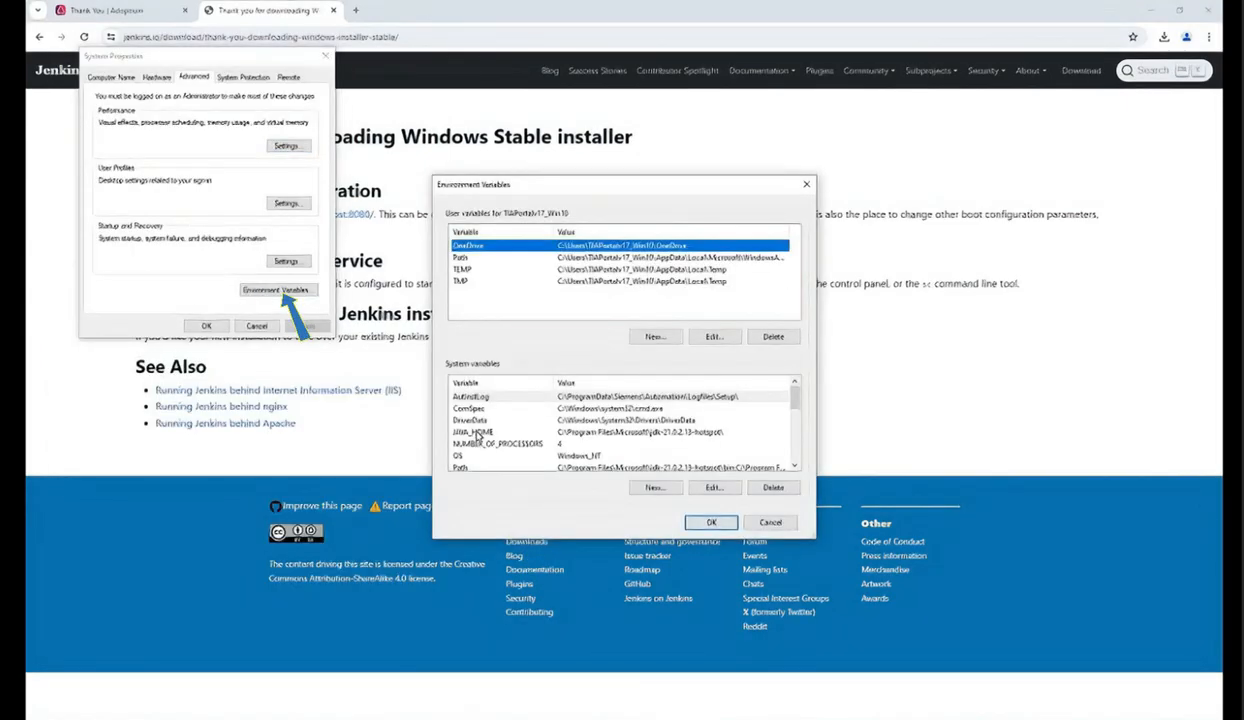
# Step: Set the JAVA_HOME system variable's value to C:\Program Files\Microsoft\jdk-21.0.2.13-hotspot
pyautogui.click(477, 435)
pyautogui.doubleClick(606, 437)
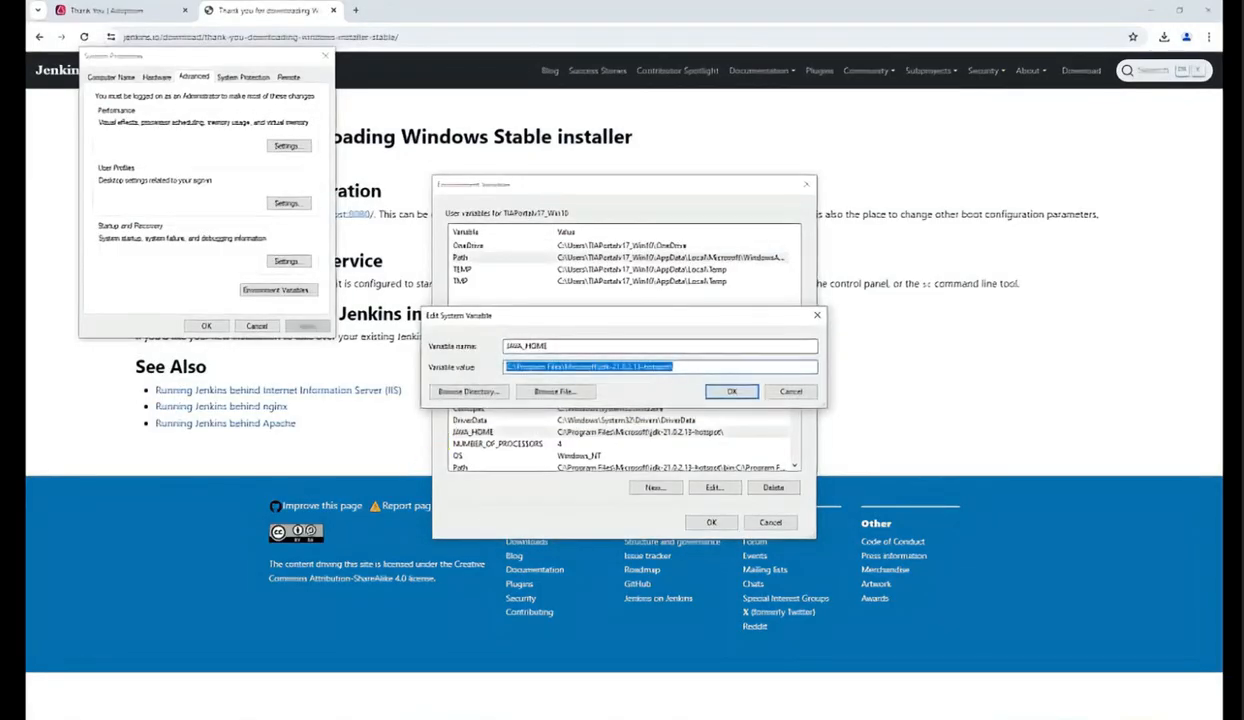
pyautogui.click(690, 367)
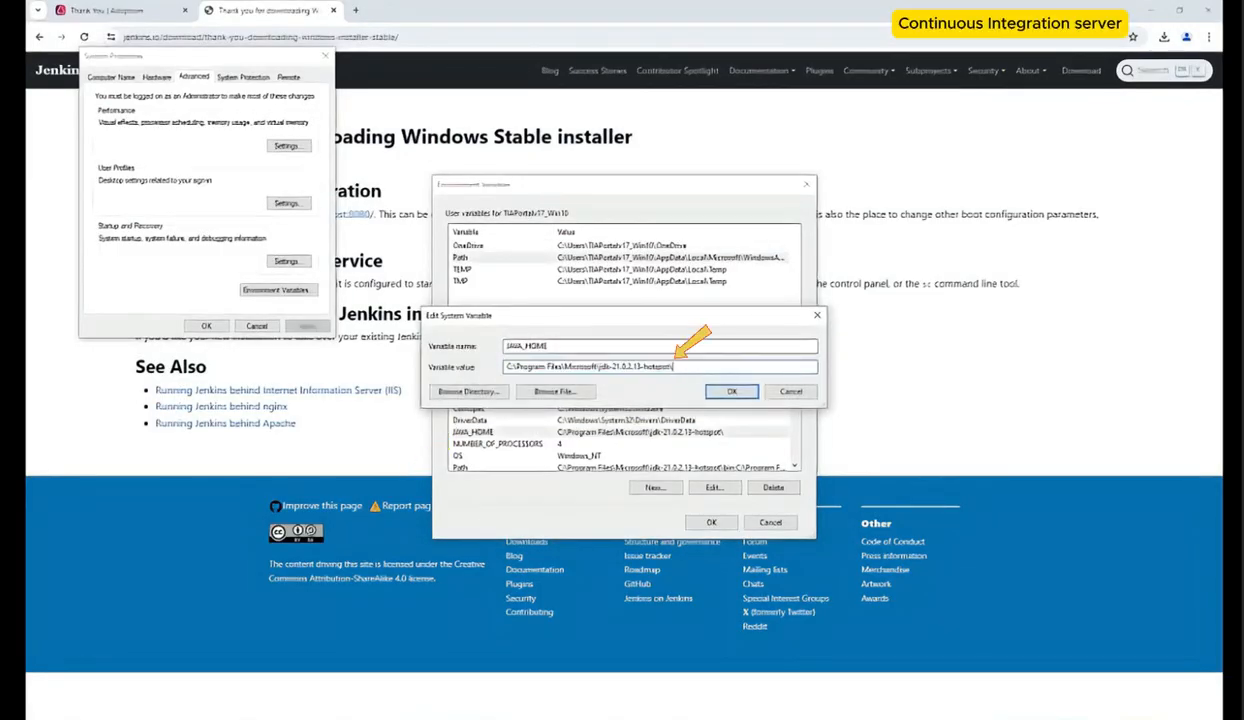
pyautogui.click(727, 392)
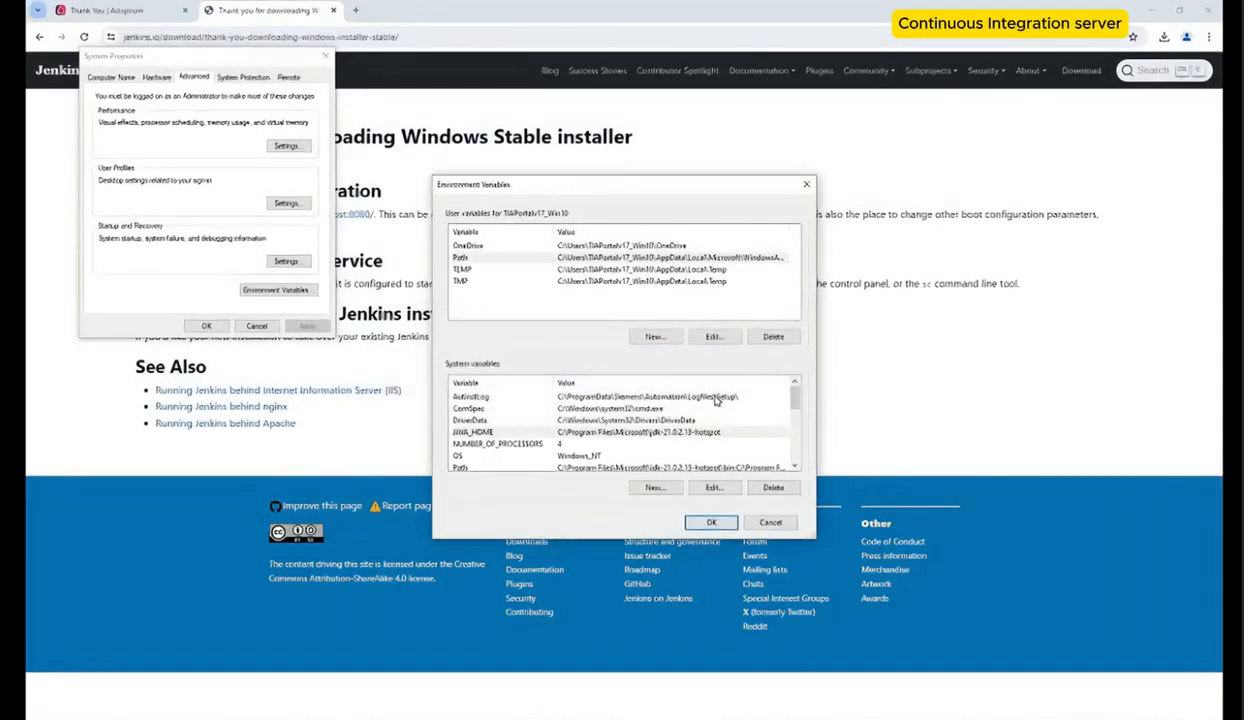
# Step: Replace the JDK entry in the system Path variable with %JAVA_HOME%\bin and close all environment variable dialogs
pyautogui.doubleClick(708, 467)
pyautogui.doubleClick(696, 242)
pyautogui.click(690, 244)
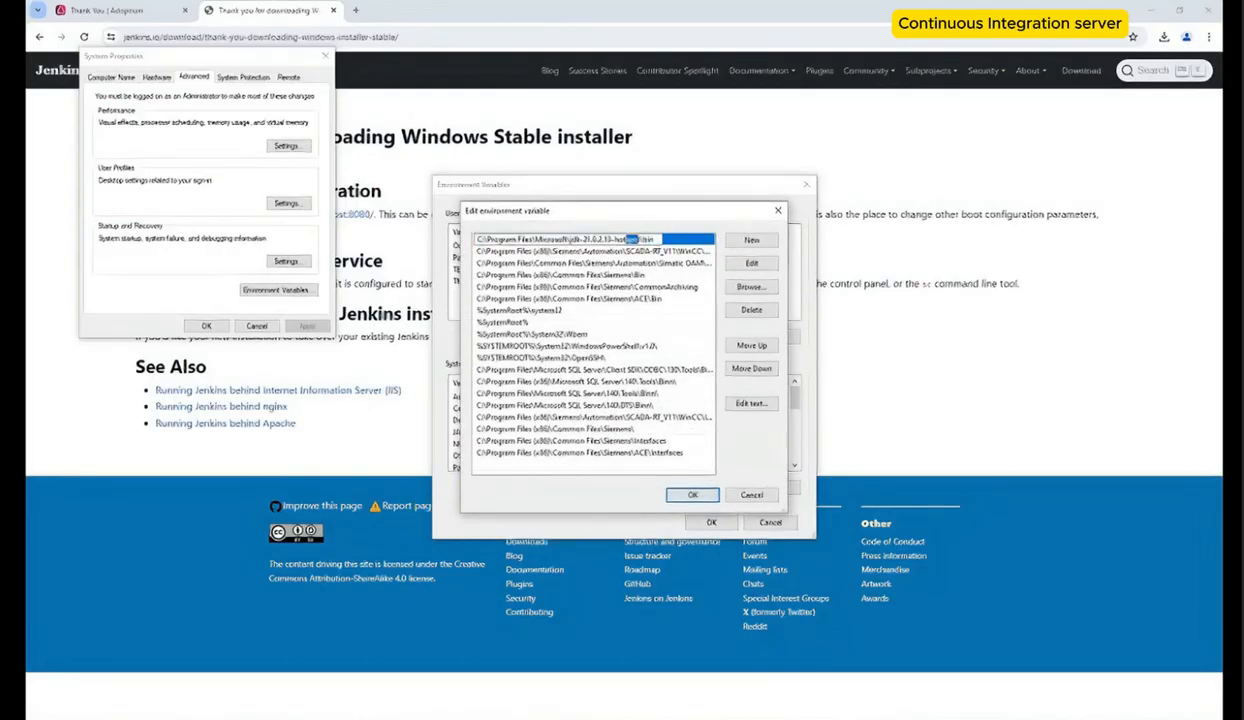
pyautogui.moveTo(628, 240); pyautogui.dragTo(125, 12)
pyautogui.write('%JAVA_HOME%')
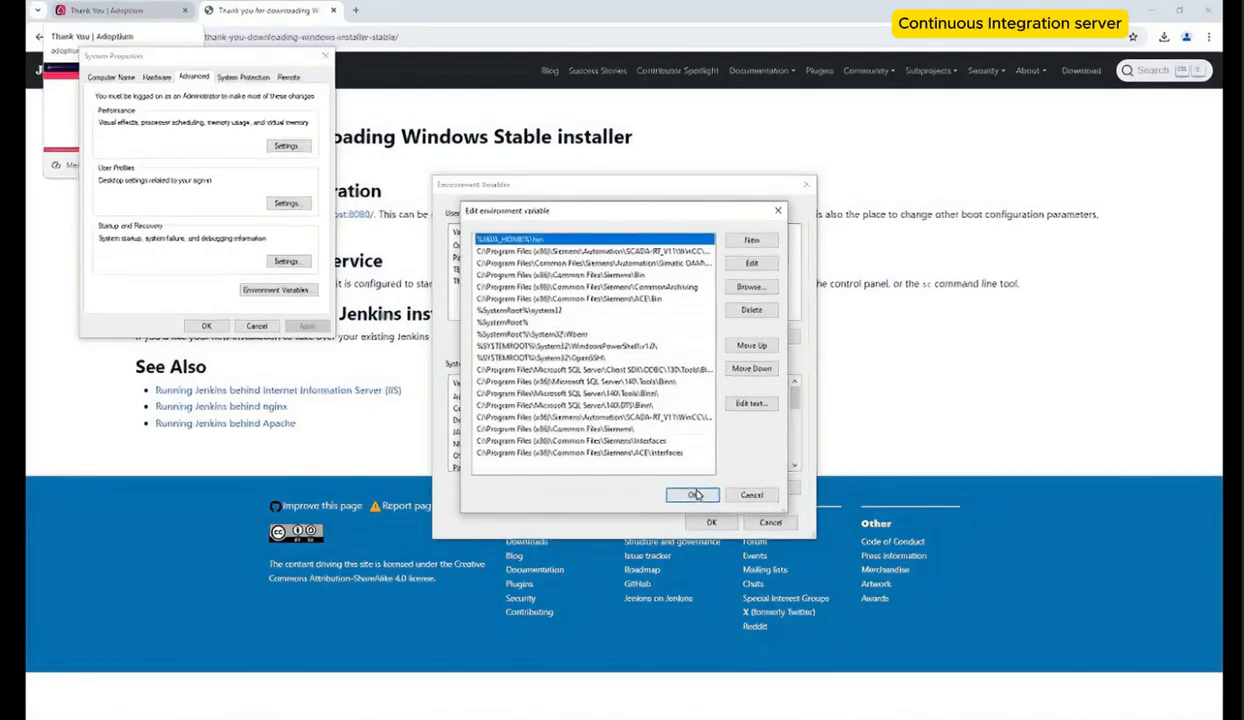
pyautogui.click(692, 494)
pyautogui.click(703, 522)
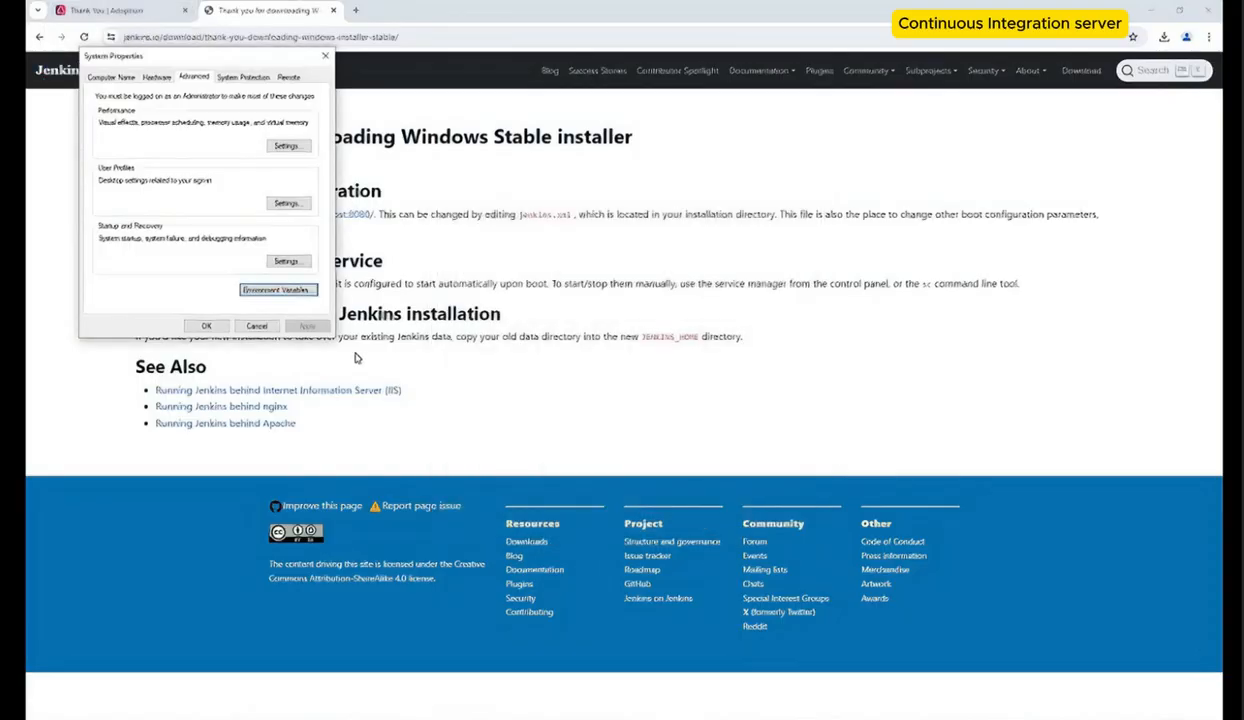
pyautogui.click(208, 327)
# Step: Open Command Prompt and check the Java version and the PATH and JAVA_HOME variables with echo commands
pyautogui.press('super')
pyautogui.write('cmd')
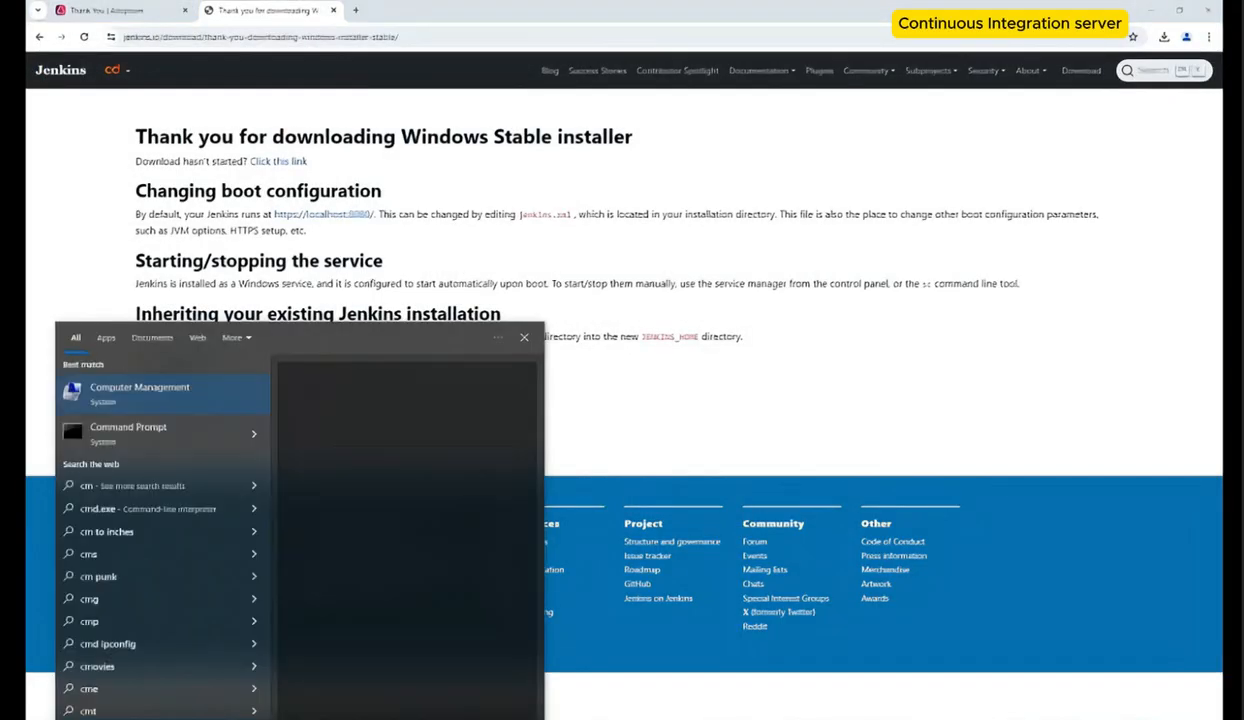
pyautogui.press('Return')
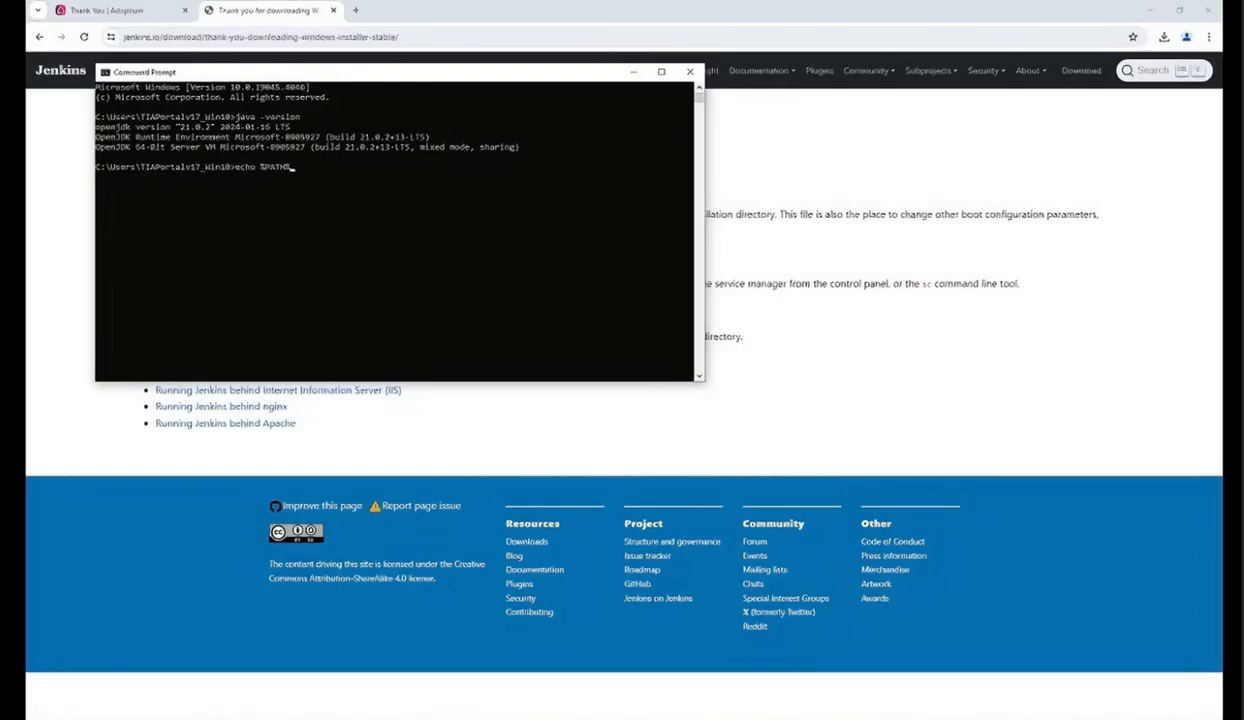
pyautogui.press('Return')
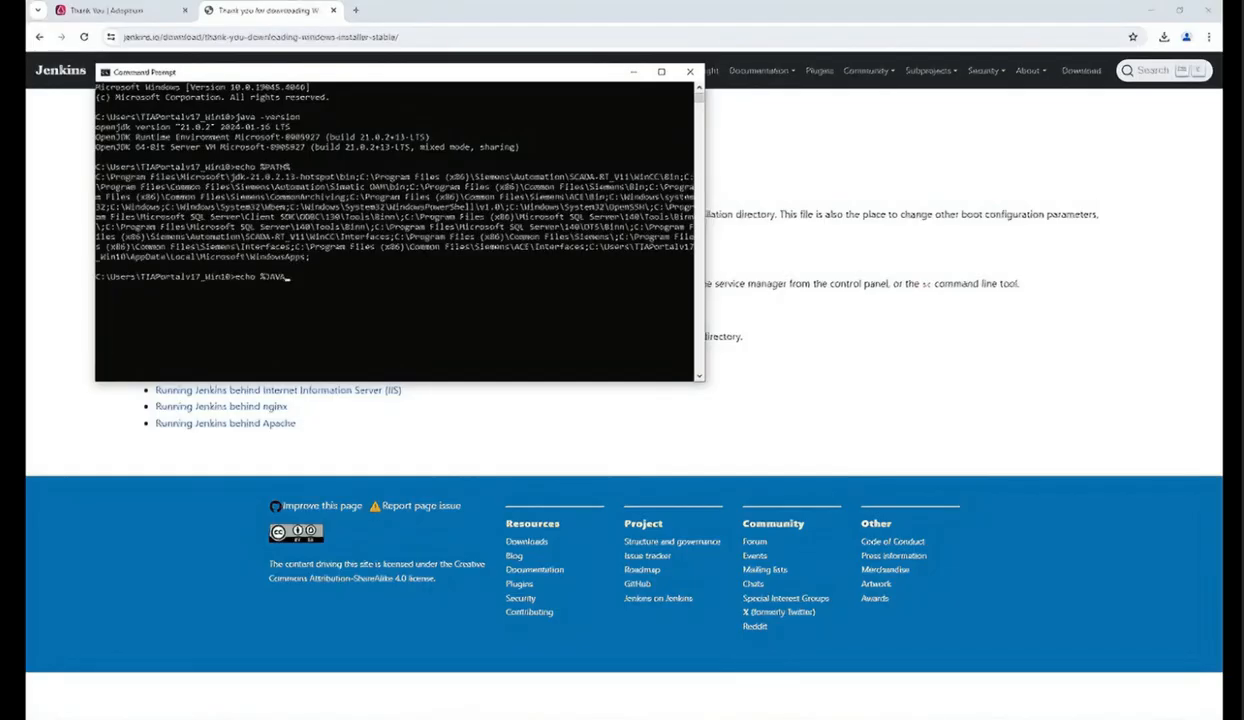
pyautogui.write('echo %JAVA_HOME%')
pyautogui.press('Return')
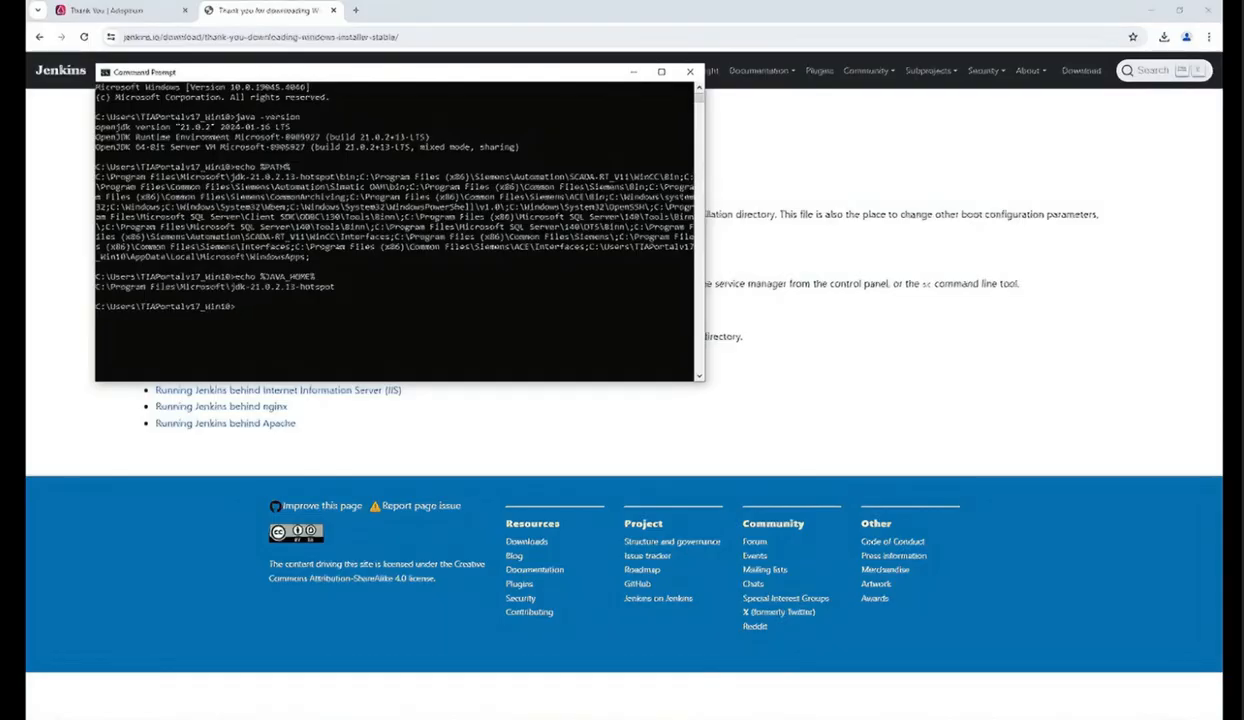
# Step: Open the account settings, add a password for the local account under Sign-in options, and close Settings
pyautogui.press('super')
pyautogui.write('user acco')
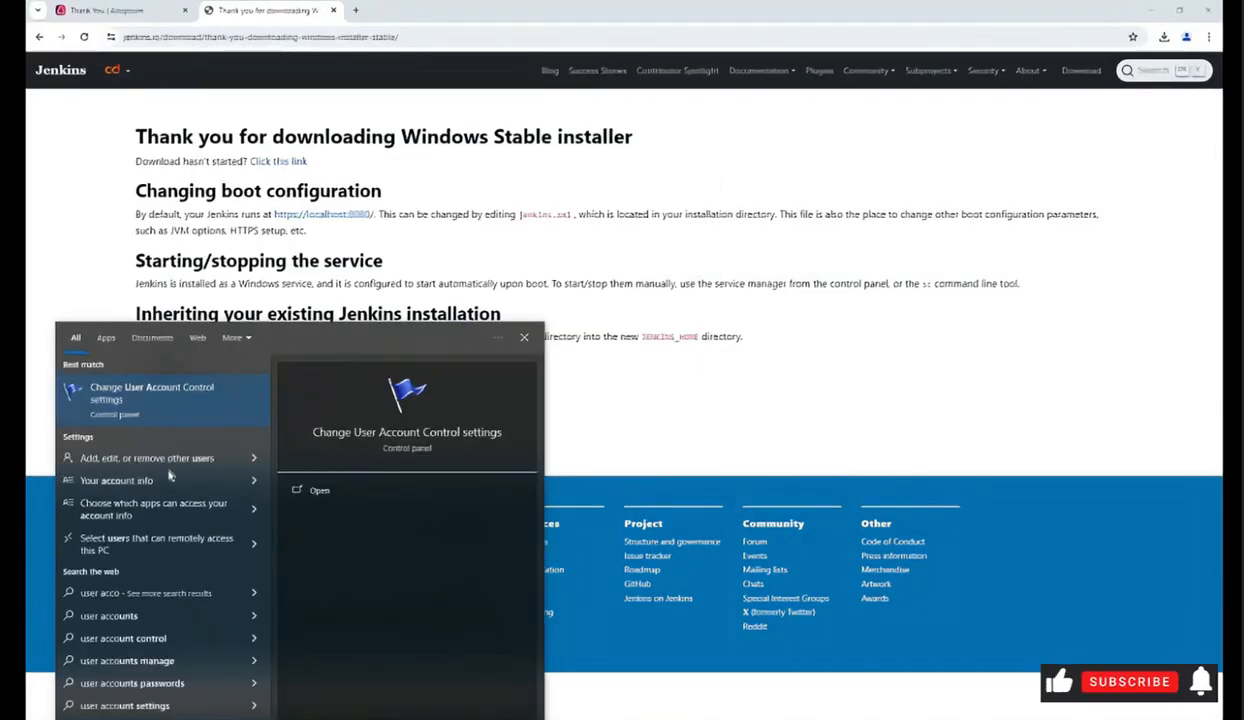
pyautogui.click(187, 460)
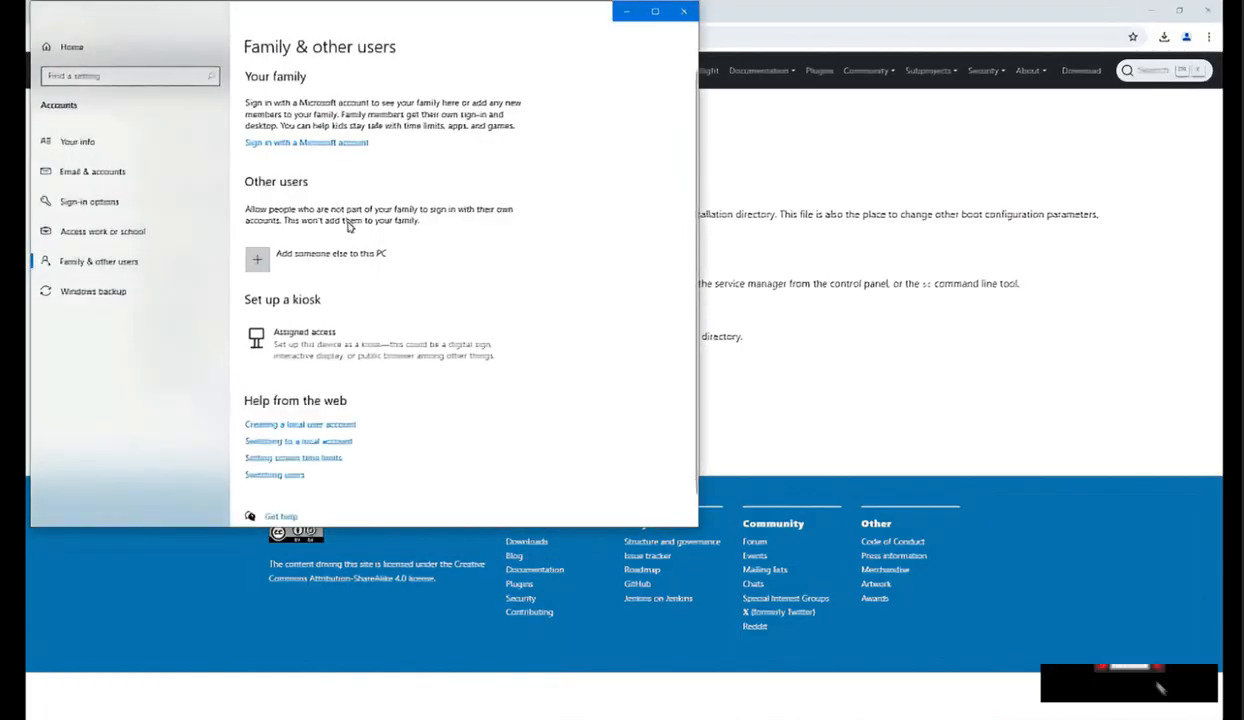
pyautogui.click(183, 204)
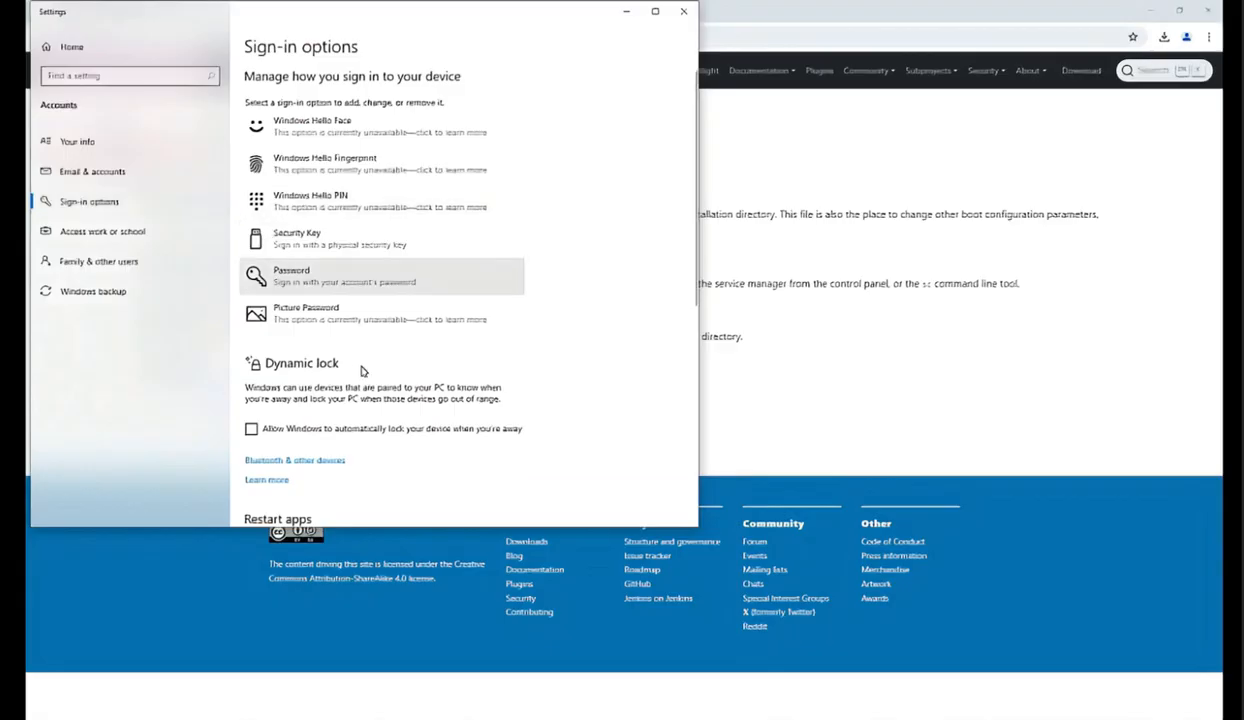
pyautogui.click(319, 276)
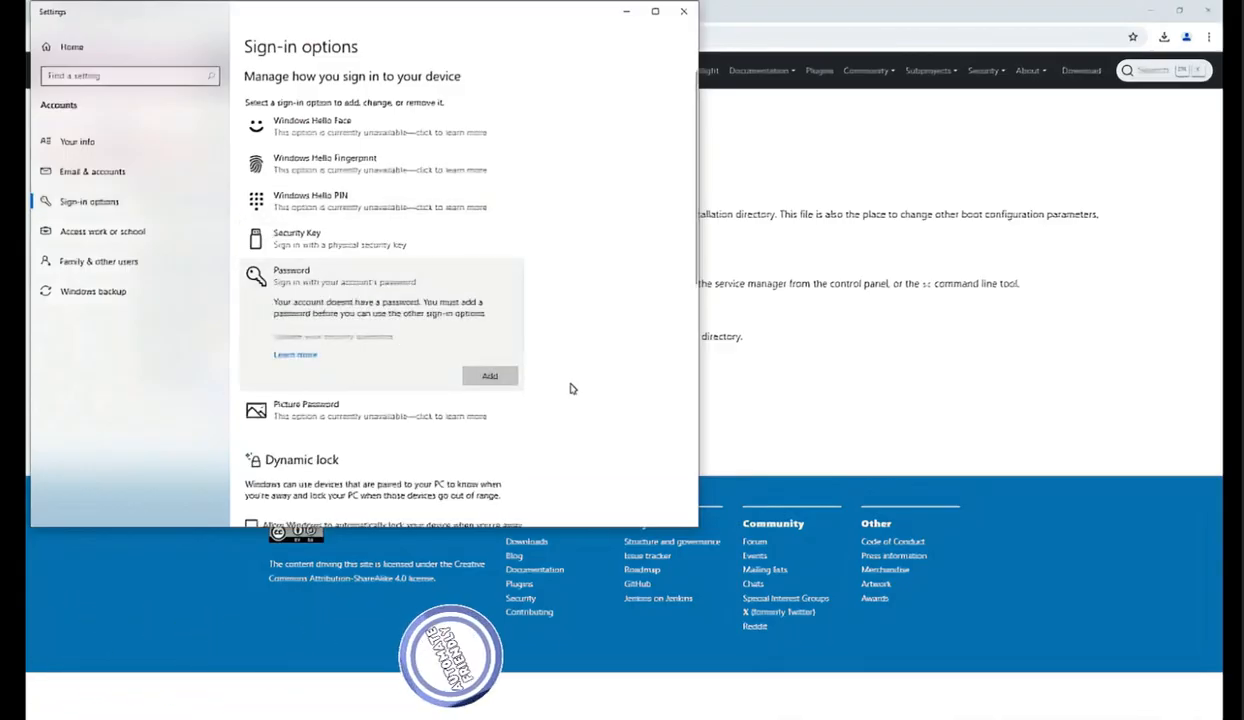
pyautogui.click(504, 376)
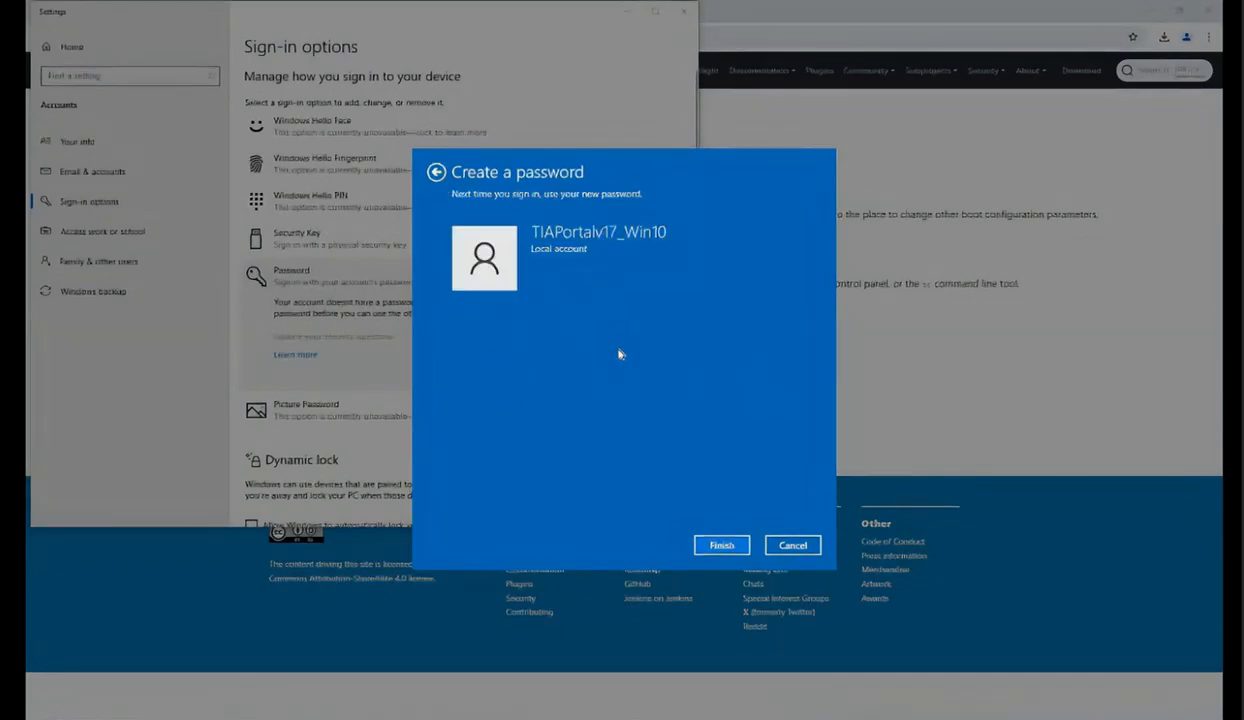
pyautogui.click(720, 545)
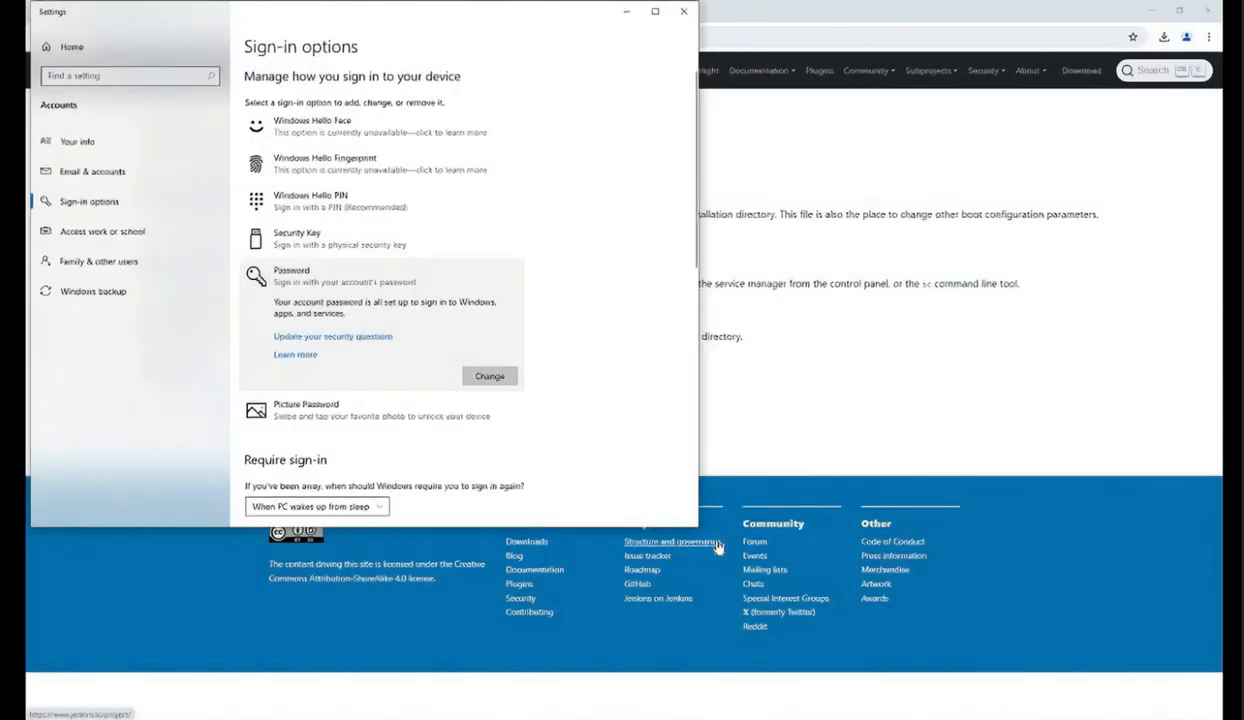
pyautogui.click(680, 11)
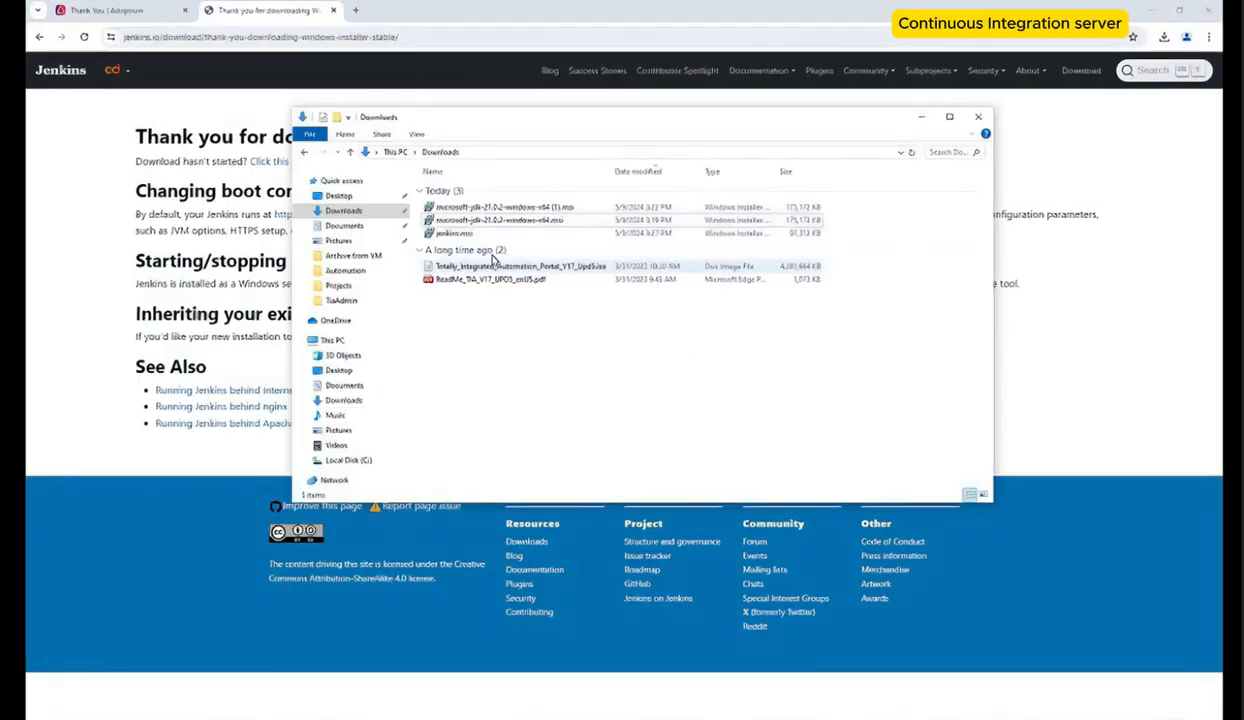
# Step: Launch the jenkins.msi installer from Downloads, advance to Service Logon Credentials, and test the local account credentials
pyautogui.doubleClick(490, 236)
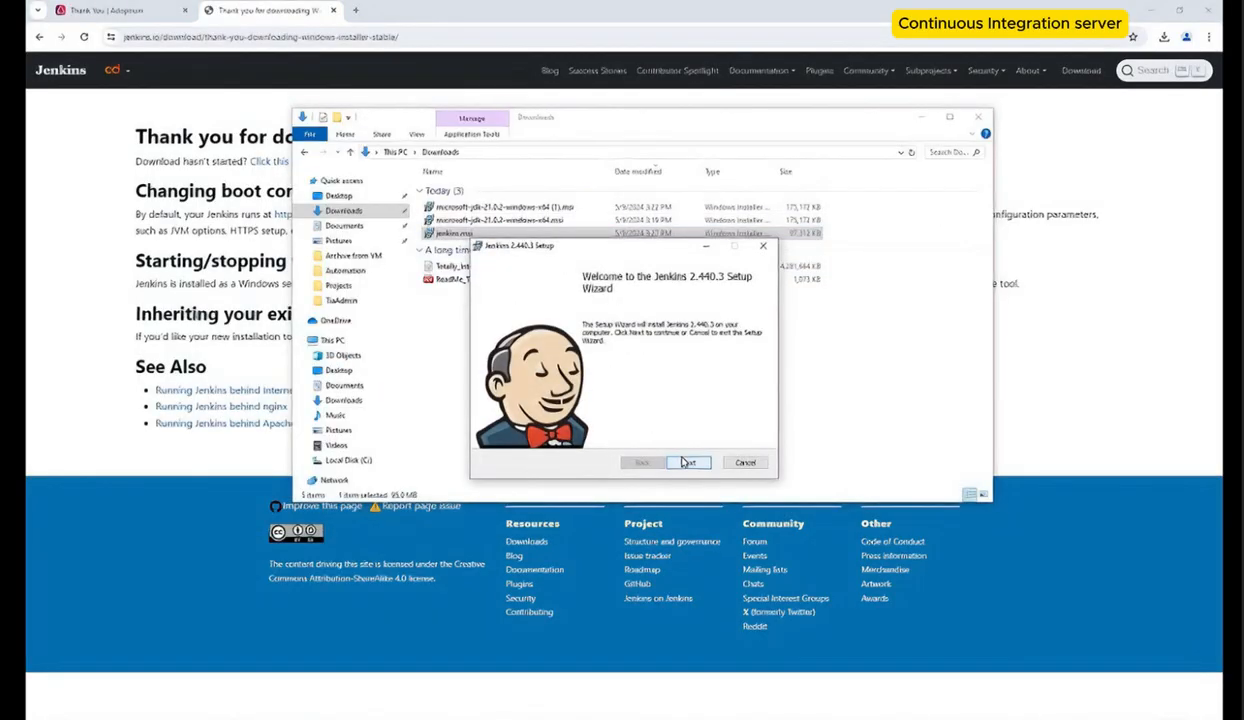
pyautogui.click(688, 460)
pyautogui.click(688, 460)
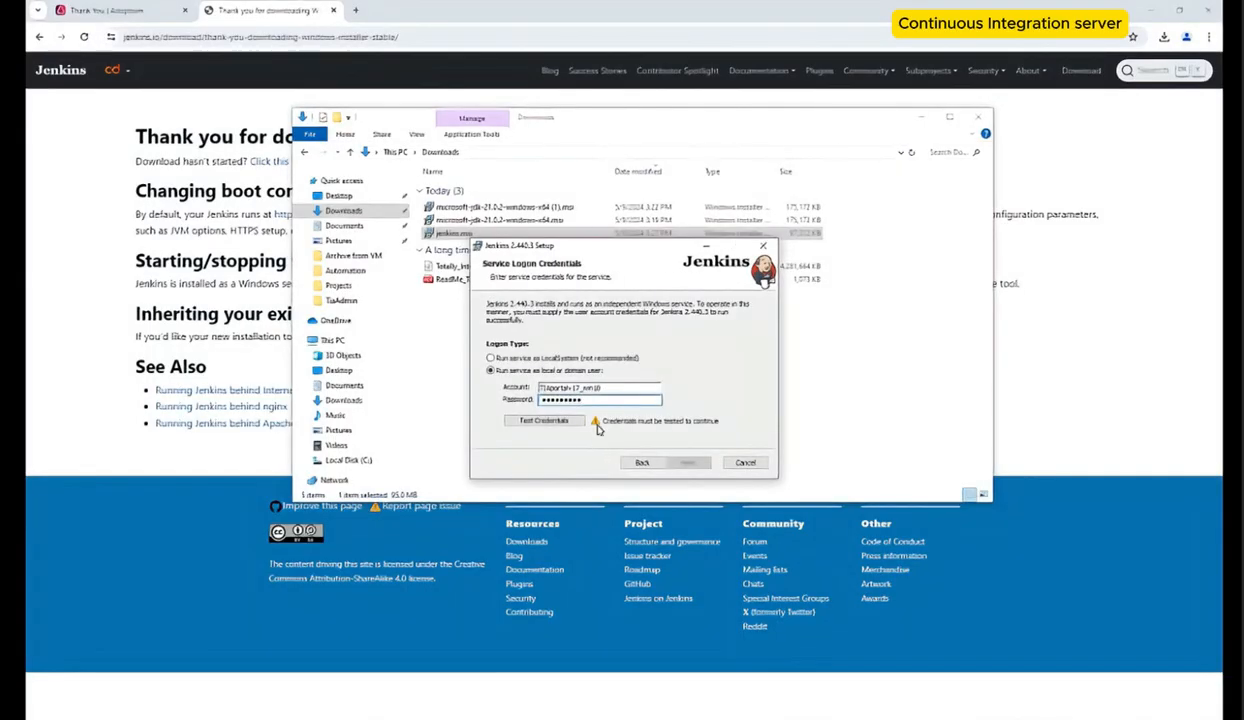
pyautogui.click(558, 422)
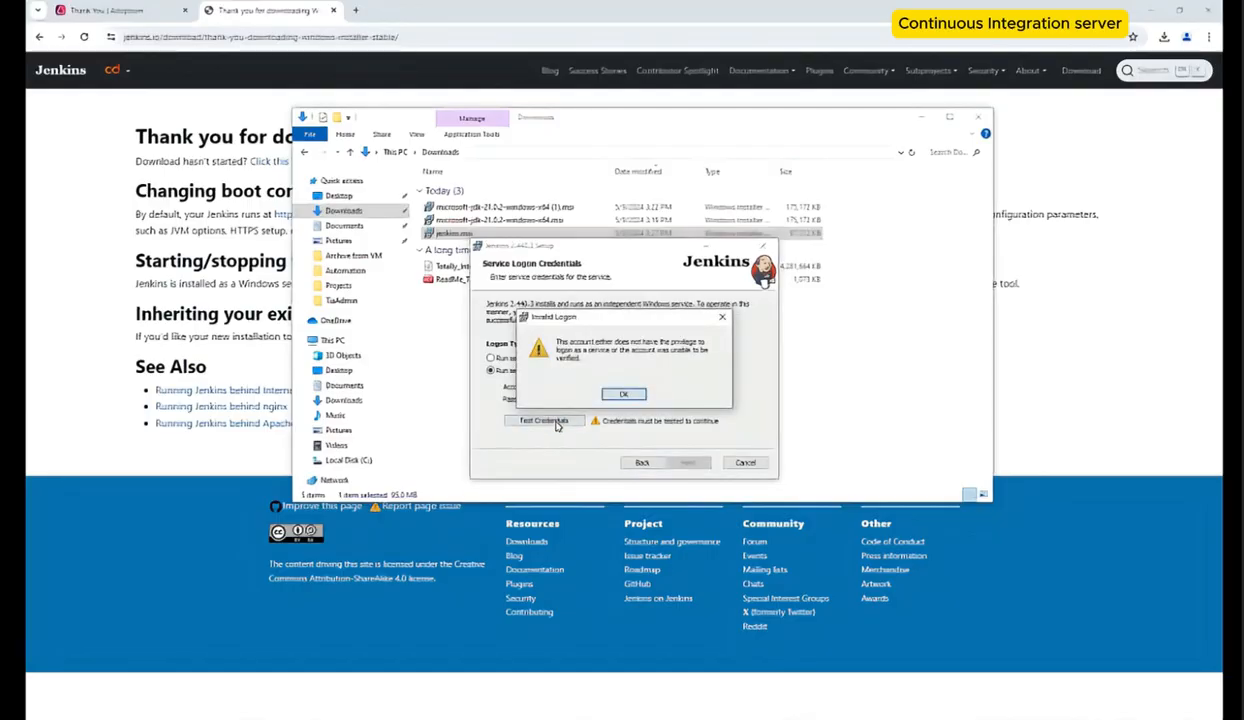
pyautogui.click(620, 396)
# Step: Open Local Security Policy and the Log on as a service policy under User Rights Assignment
pyautogui.press('super')
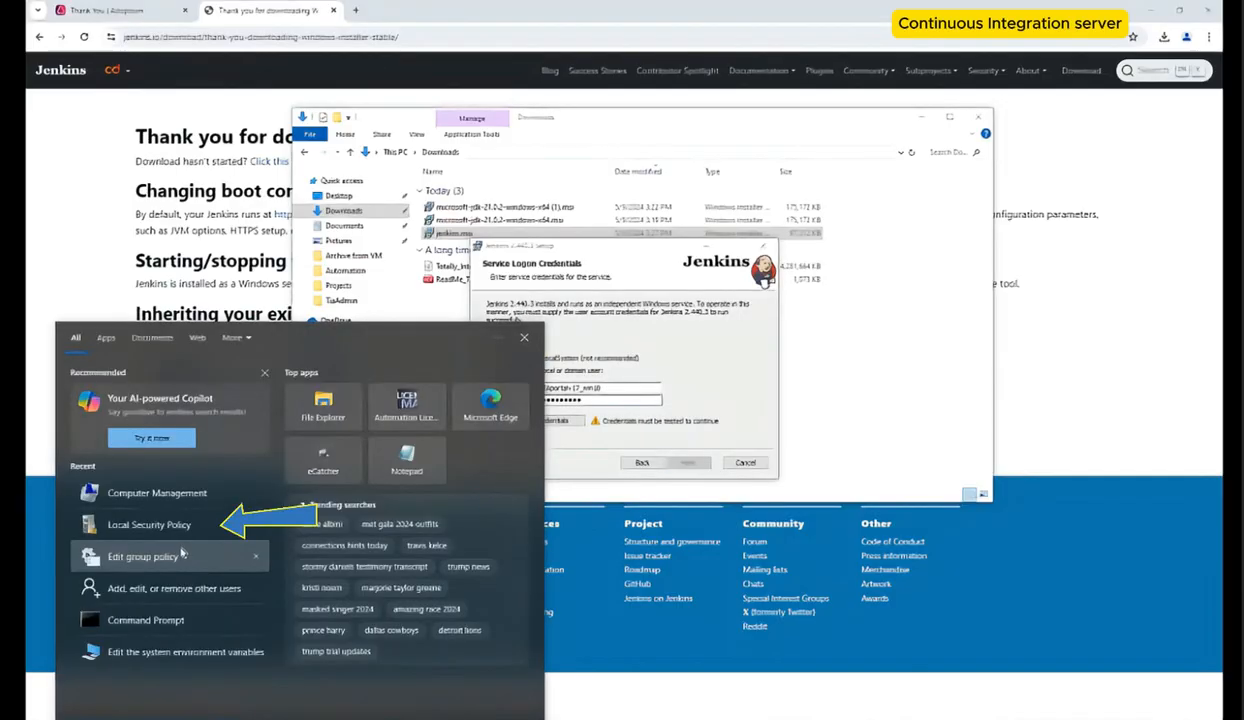
pyautogui.click(185, 529)
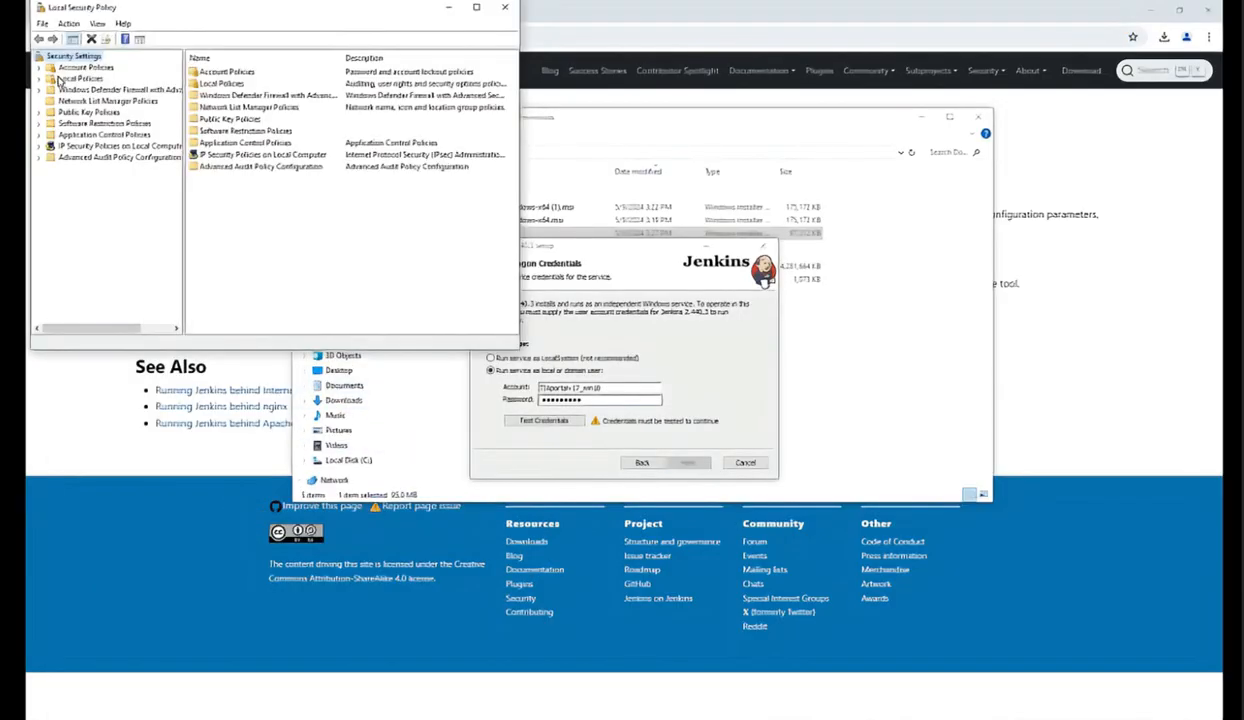
pyautogui.click(80, 78)
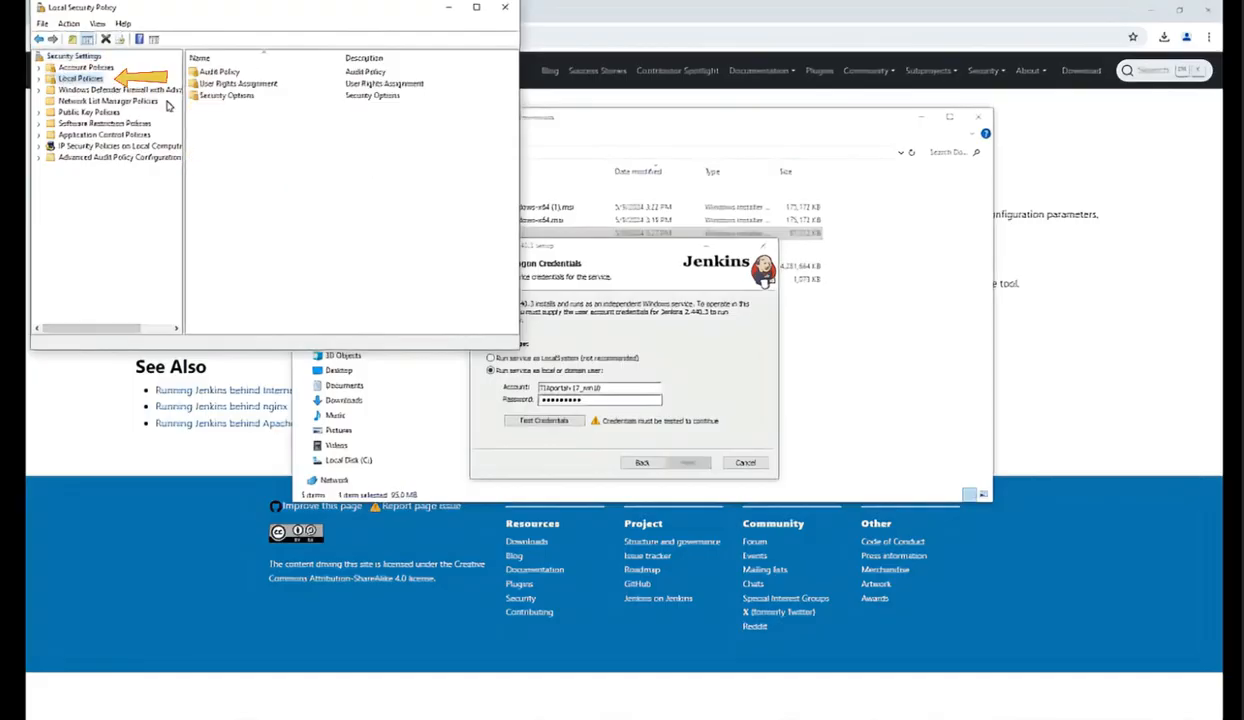
pyautogui.doubleClick(236, 85)
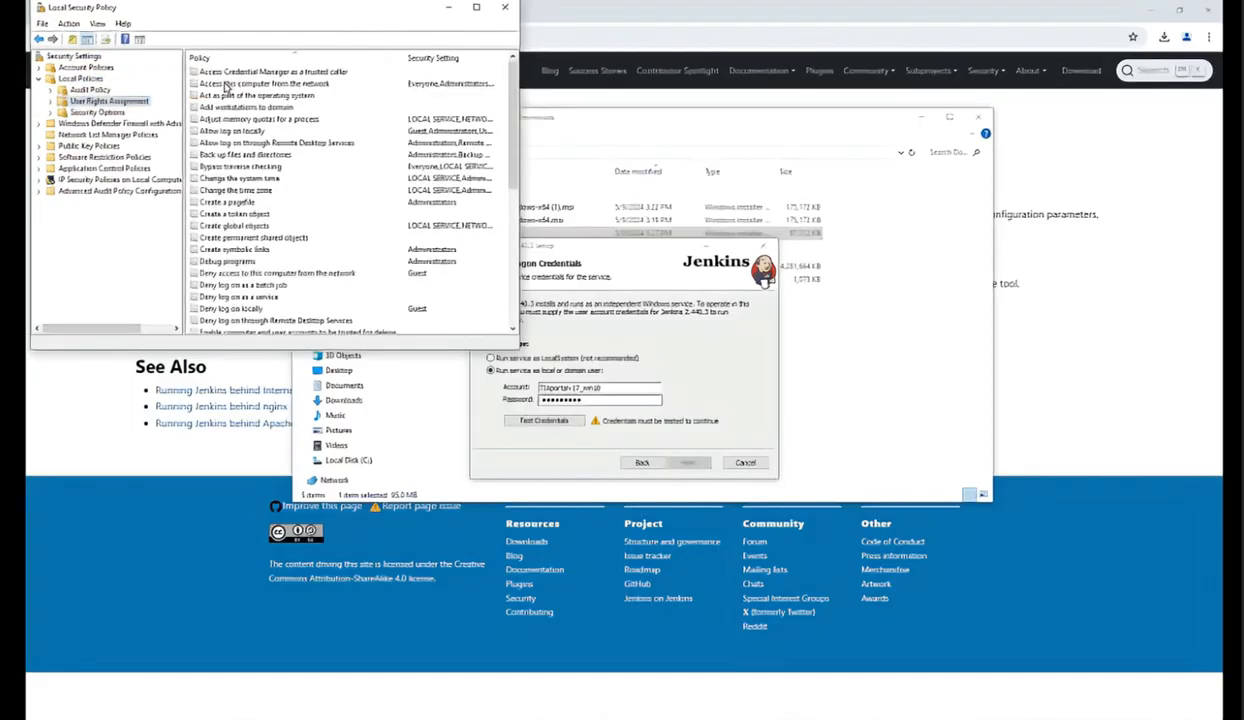
pyautogui.doubleClick(240, 178)
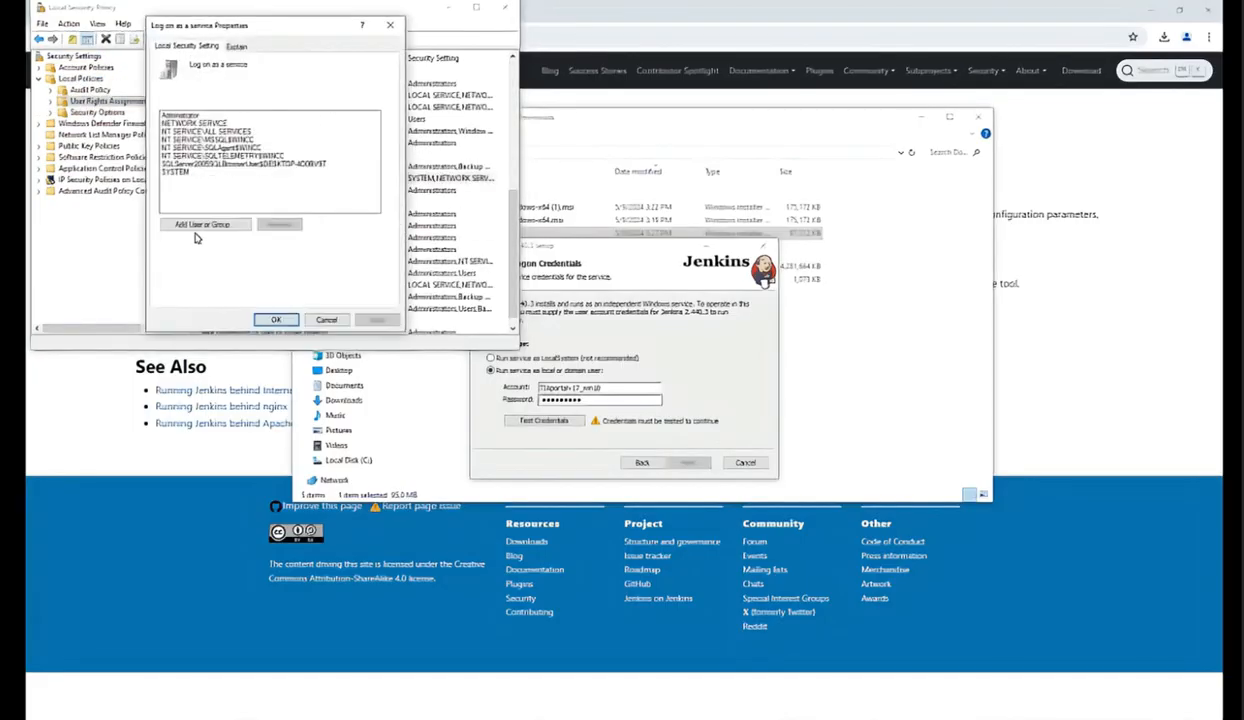
# Step: Add the installer's service account to the Log on as a service policy and apply the change
pyautogui.click(208, 232)
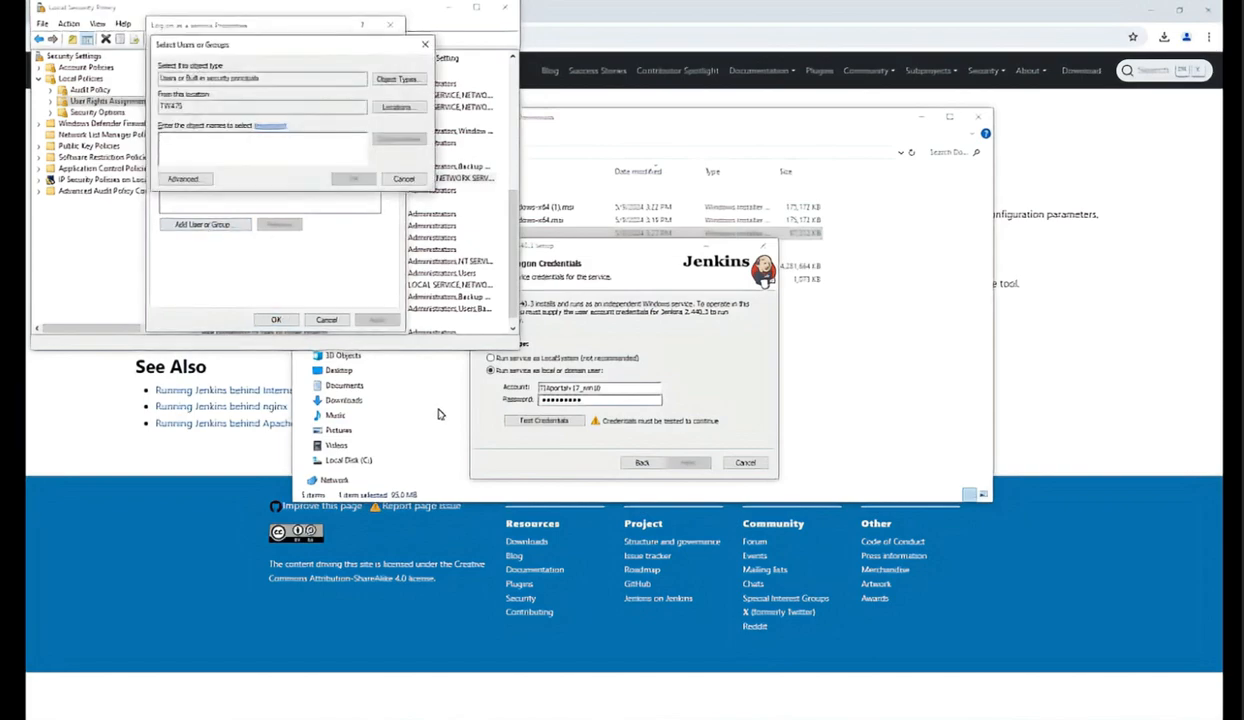
pyautogui.moveTo(605, 389); pyautogui.dragTo(537, 388)
pyautogui.hotkey('ctrl', 'c')
pyautogui.click(262, 151)
pyautogui.hotkey('ctrl', 'v')
pyautogui.click(399, 139)
pyautogui.click(353, 178)
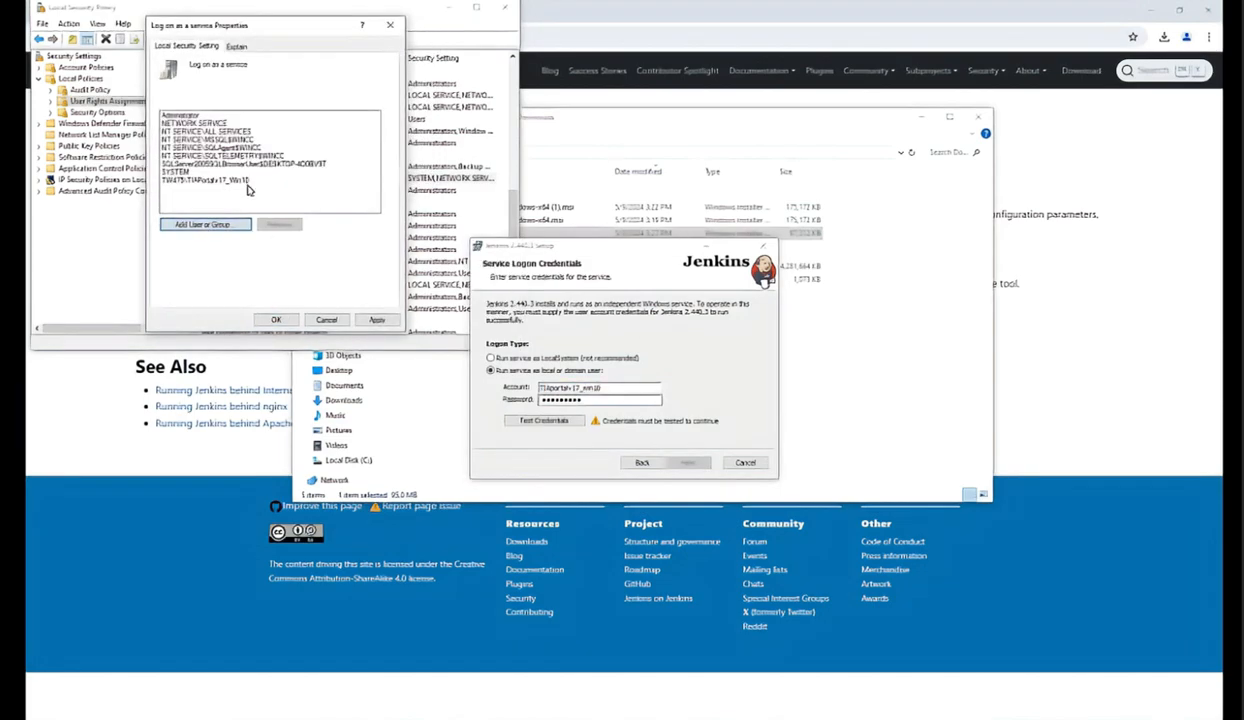
pyautogui.click(386, 320)
pyautogui.click(276, 320)
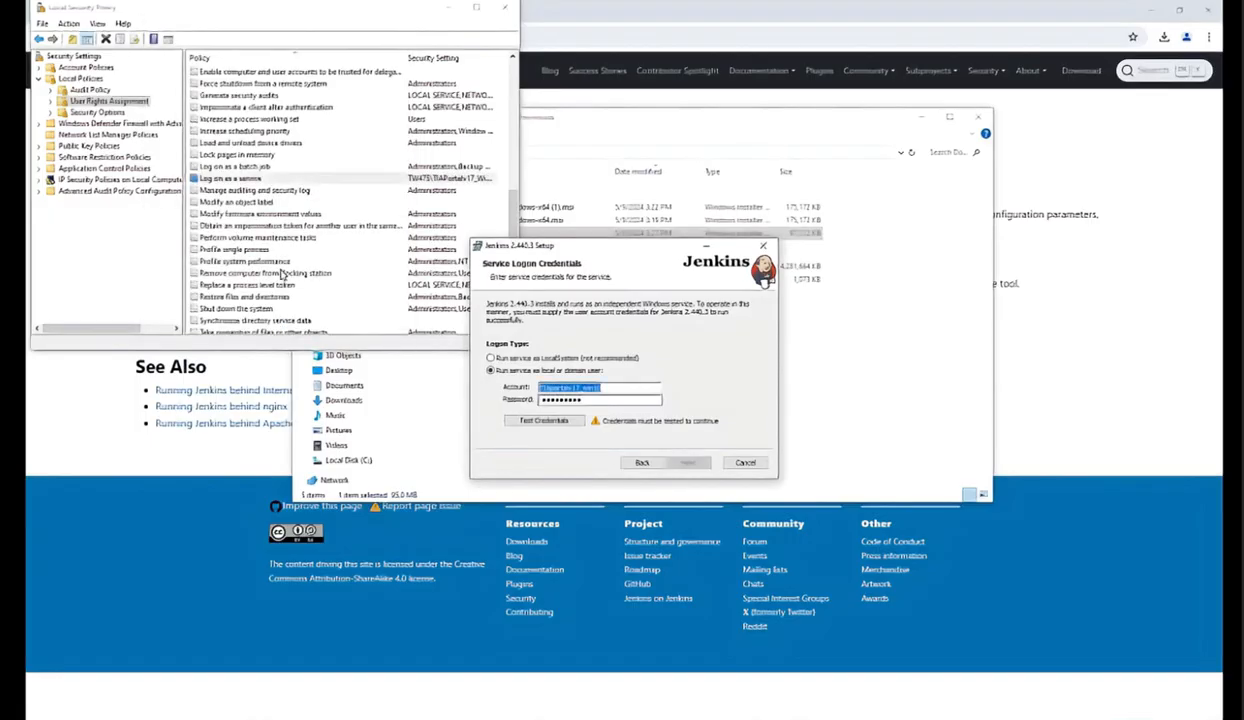
# Step: Close Local Security Policy, retest the service logon credentials in the installer, and continue
pyautogui.click(445, 7)
pyautogui.click(548, 418)
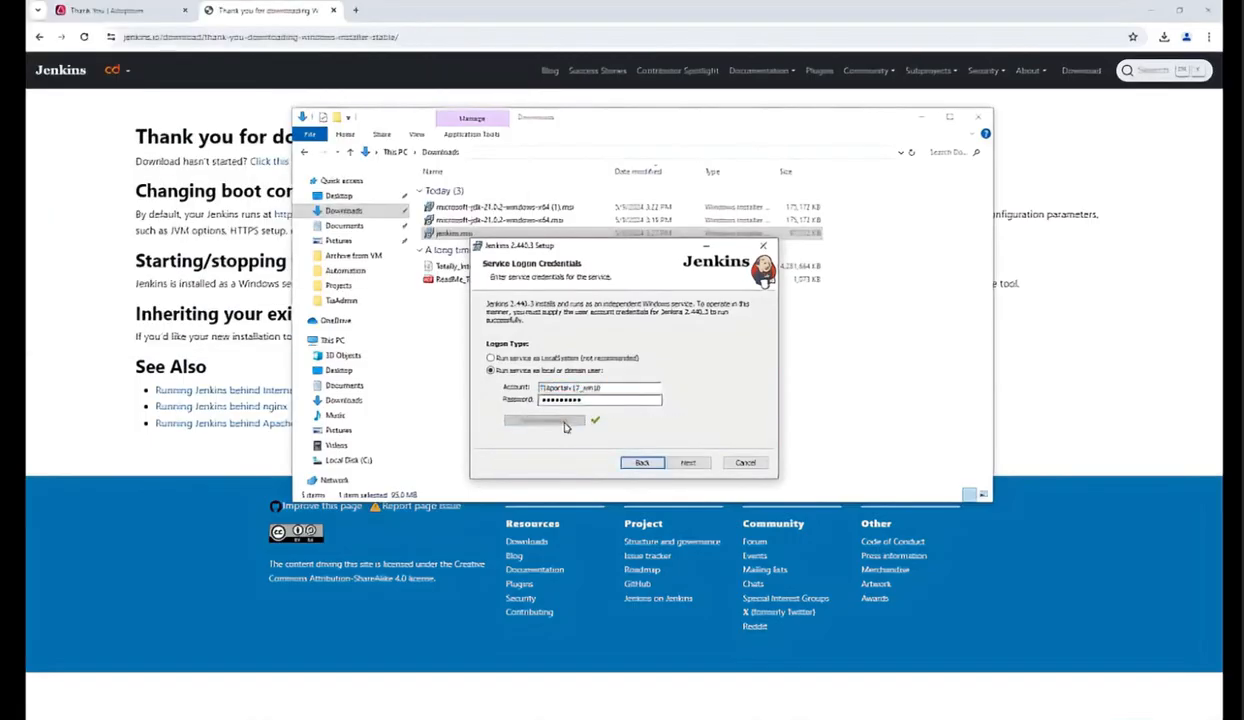
pyautogui.click(688, 463)
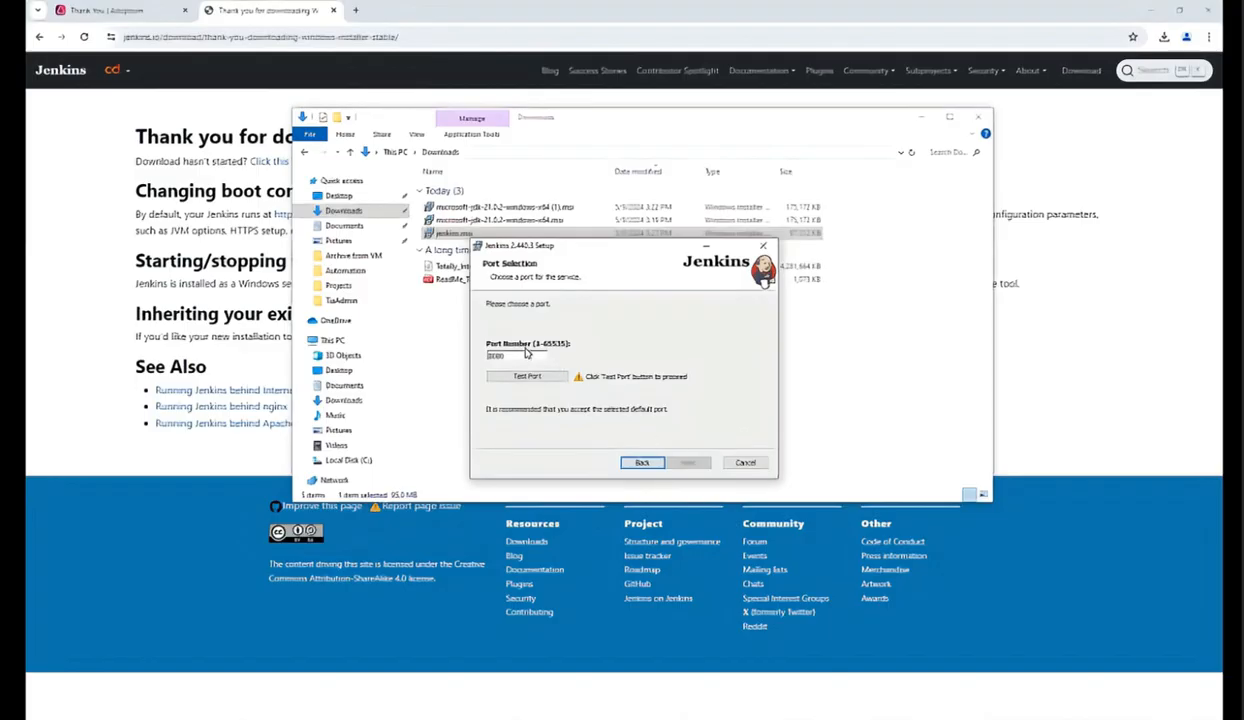
# Step: Test port 8080 for the Jenkins service and continue to the next page
pyautogui.click(529, 377)
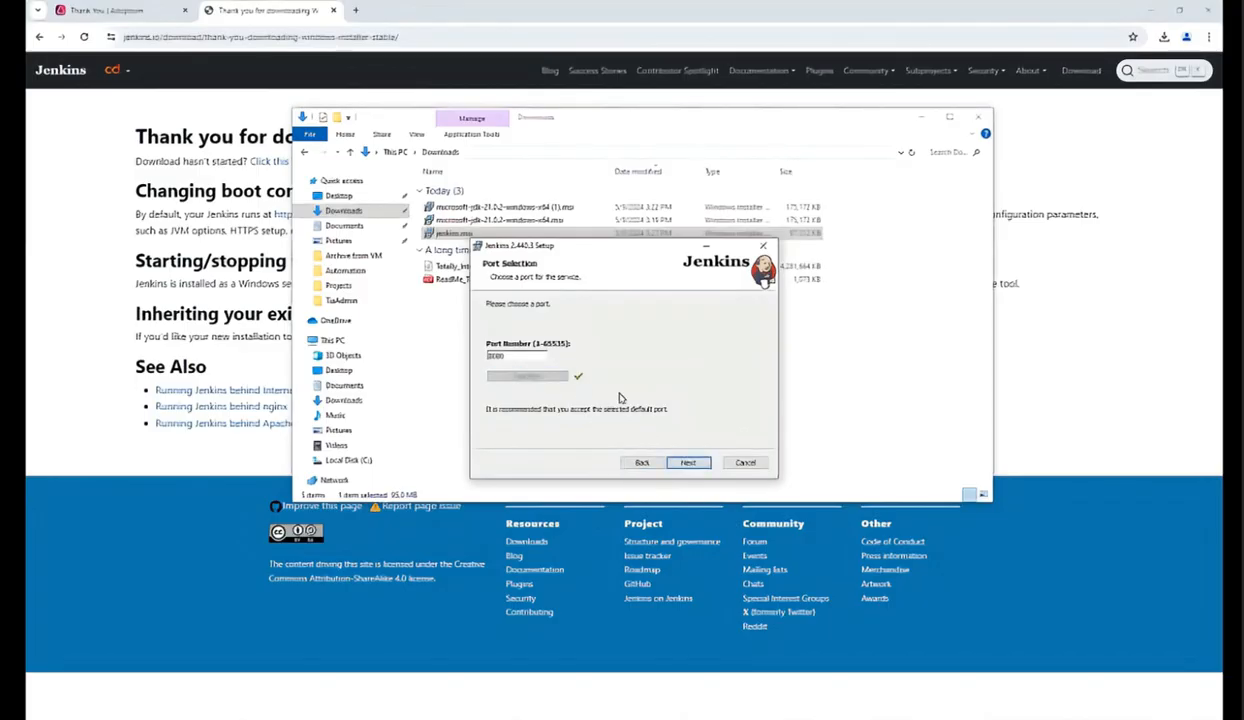
pyautogui.click(690, 464)
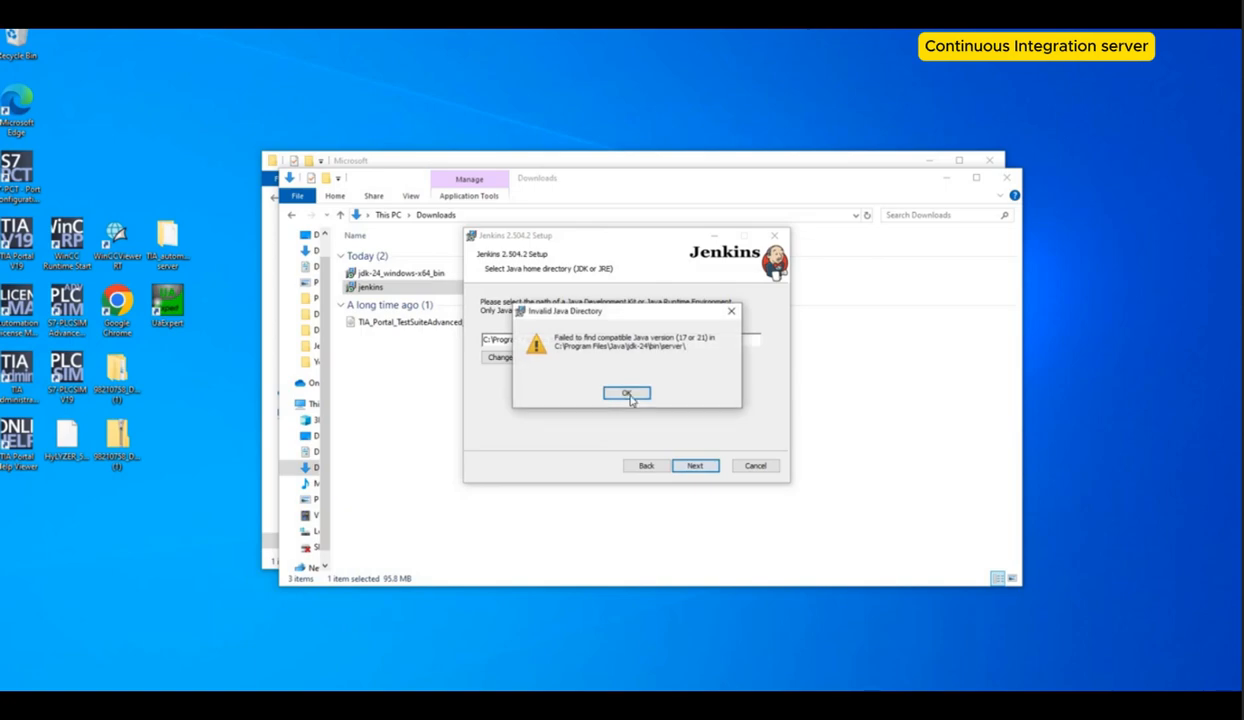
# Step: Dismiss the invalid Java directory error and set the Java home directory to C:\Program Files\Java\jdk-21\
pyautogui.click(630, 393)
pyautogui.click(496, 357)
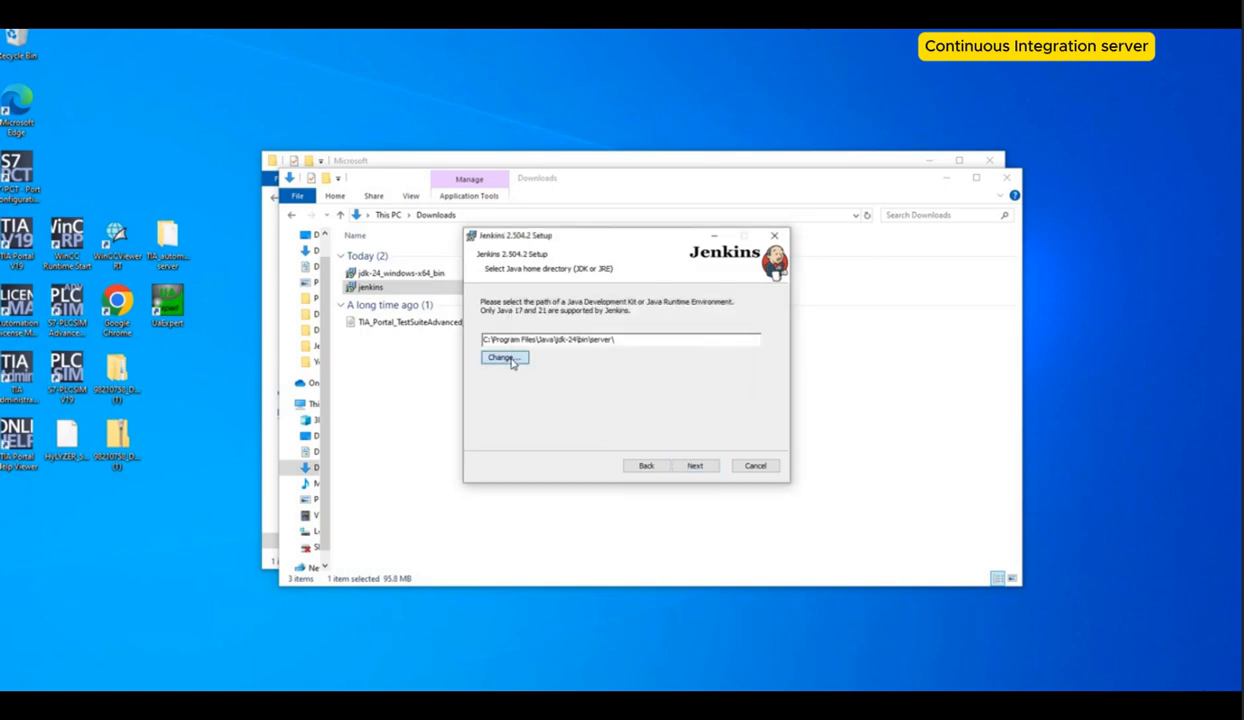
pyautogui.click(758, 301)
pyautogui.click(758, 301)
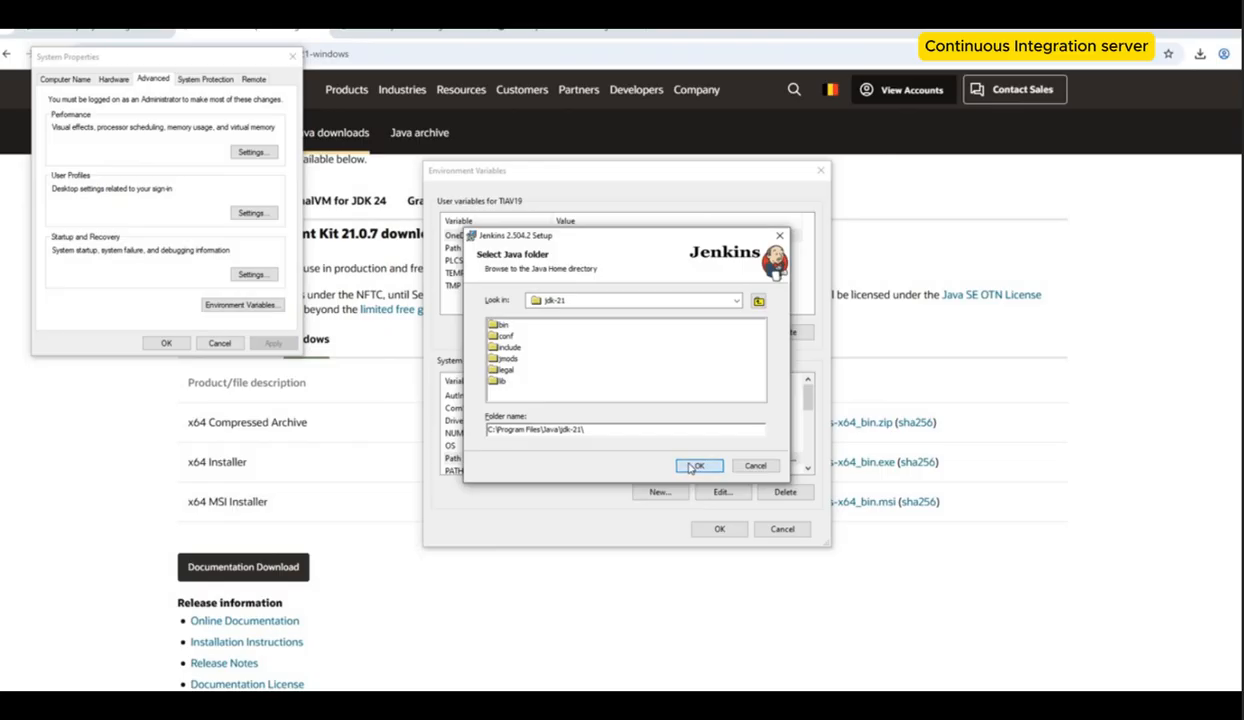
pyautogui.click(693, 466)
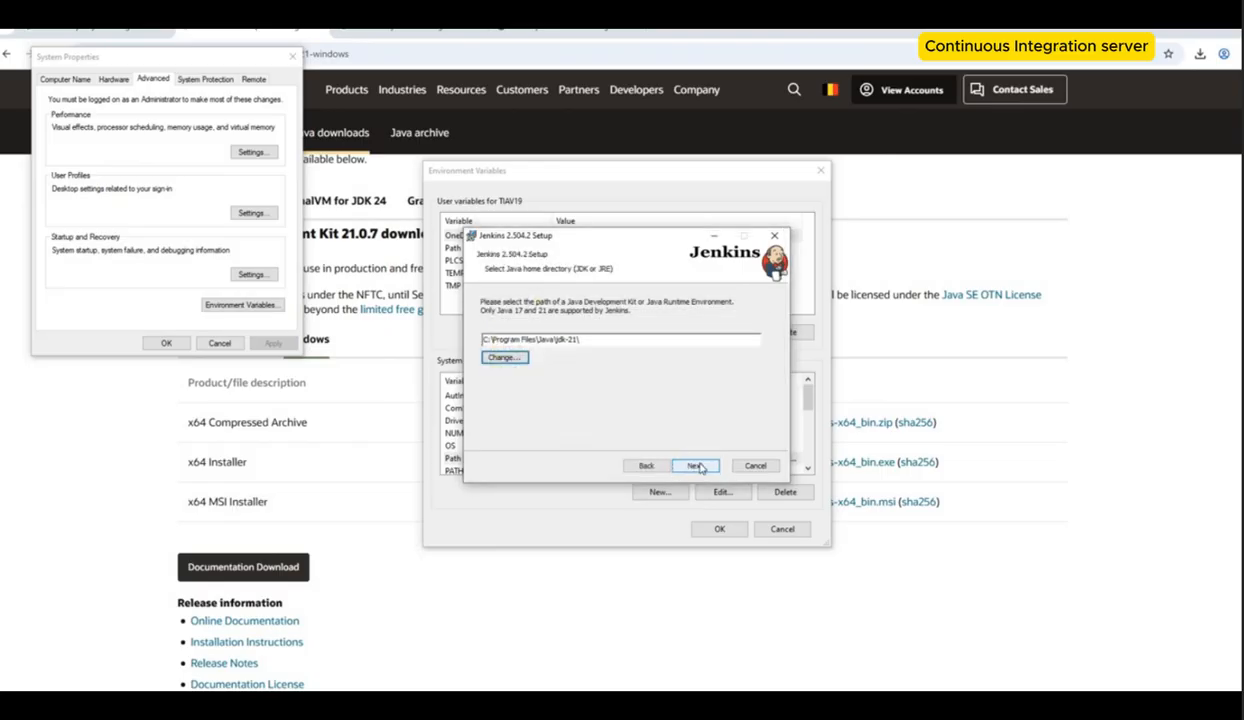
pyautogui.click(698, 466)
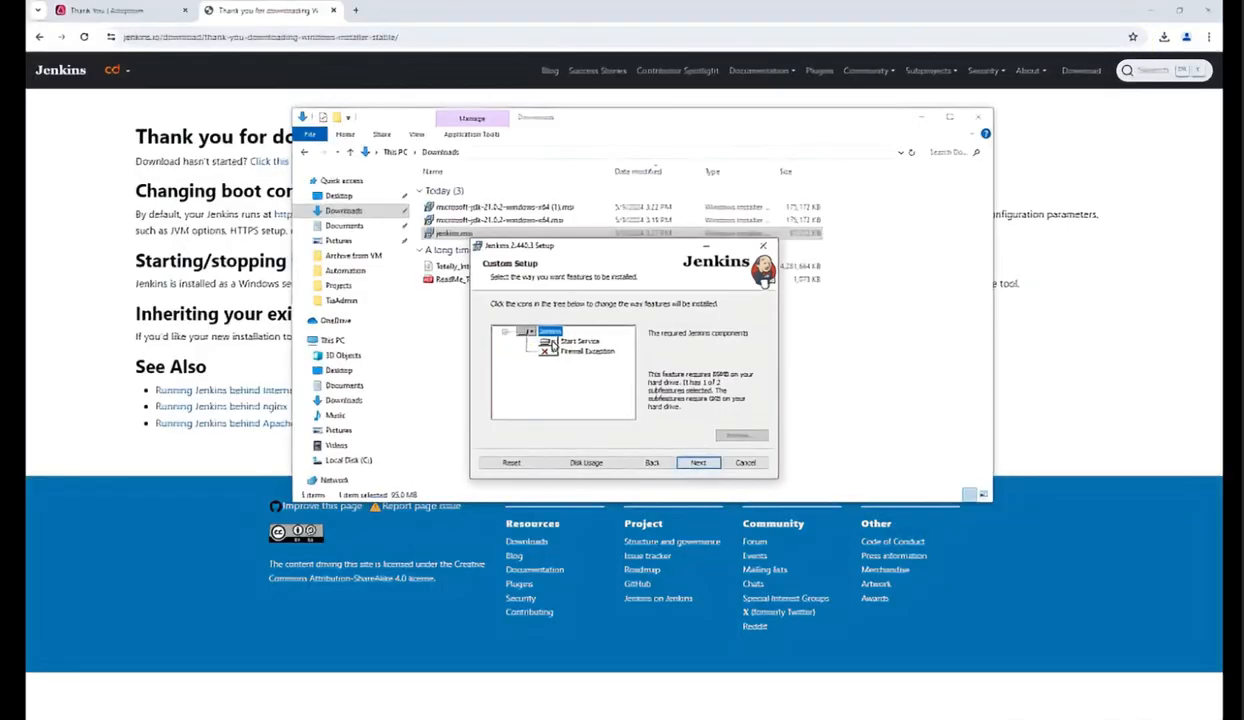
# Step: Exclude the Start Service feature in Custom Setup and proceed to install Jenkins
pyautogui.click(541, 339)
pyautogui.click(560, 403)
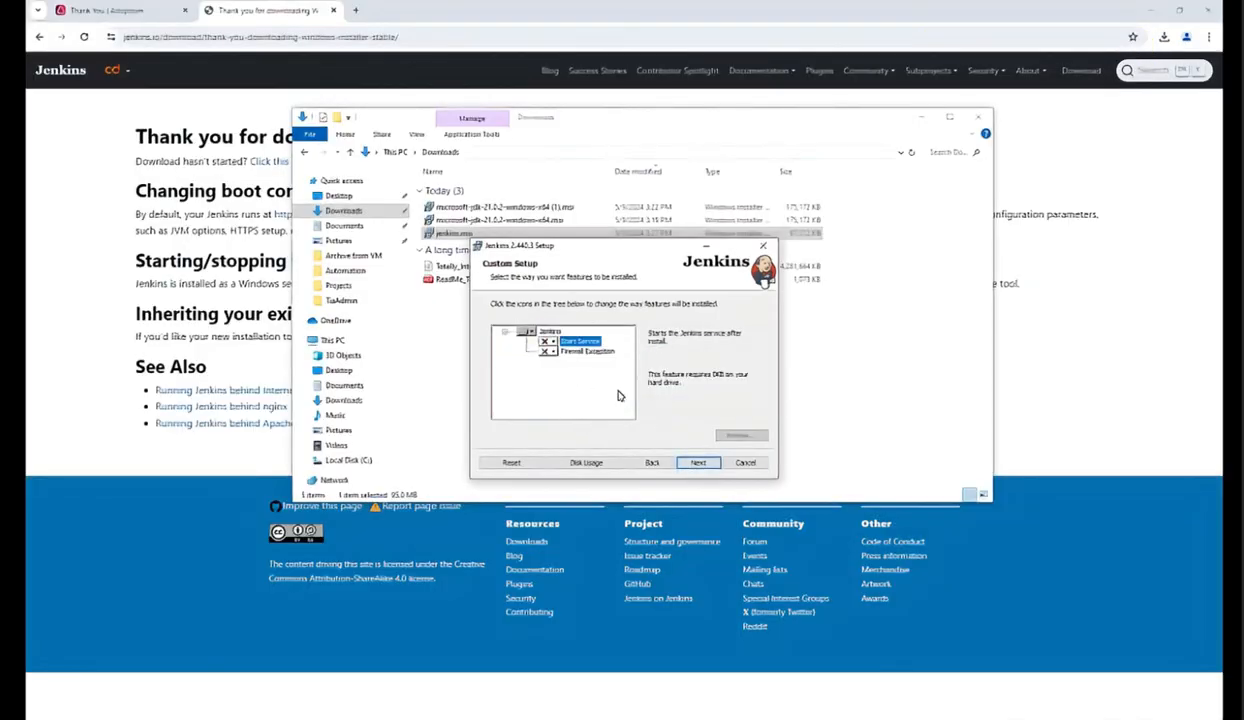
pyautogui.click(698, 462)
pyautogui.click(692, 463)
pyautogui.click(558, 446)
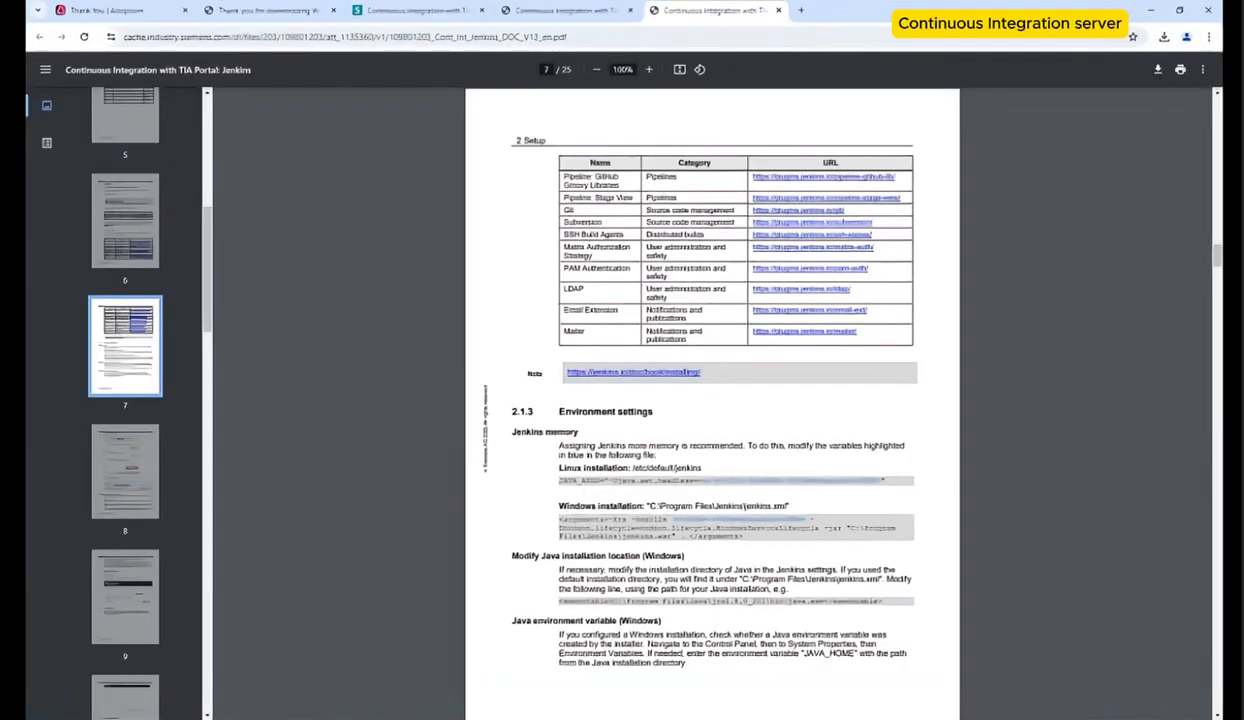
# Step: Zoom the Siemens guide and examine the Jenkins memory environment settings for the Windows installation
pyautogui.click(648, 69)
pyautogui.click(648, 69)
pyautogui.click(648, 69)
pyautogui.scroll(-3, 1041, 557)
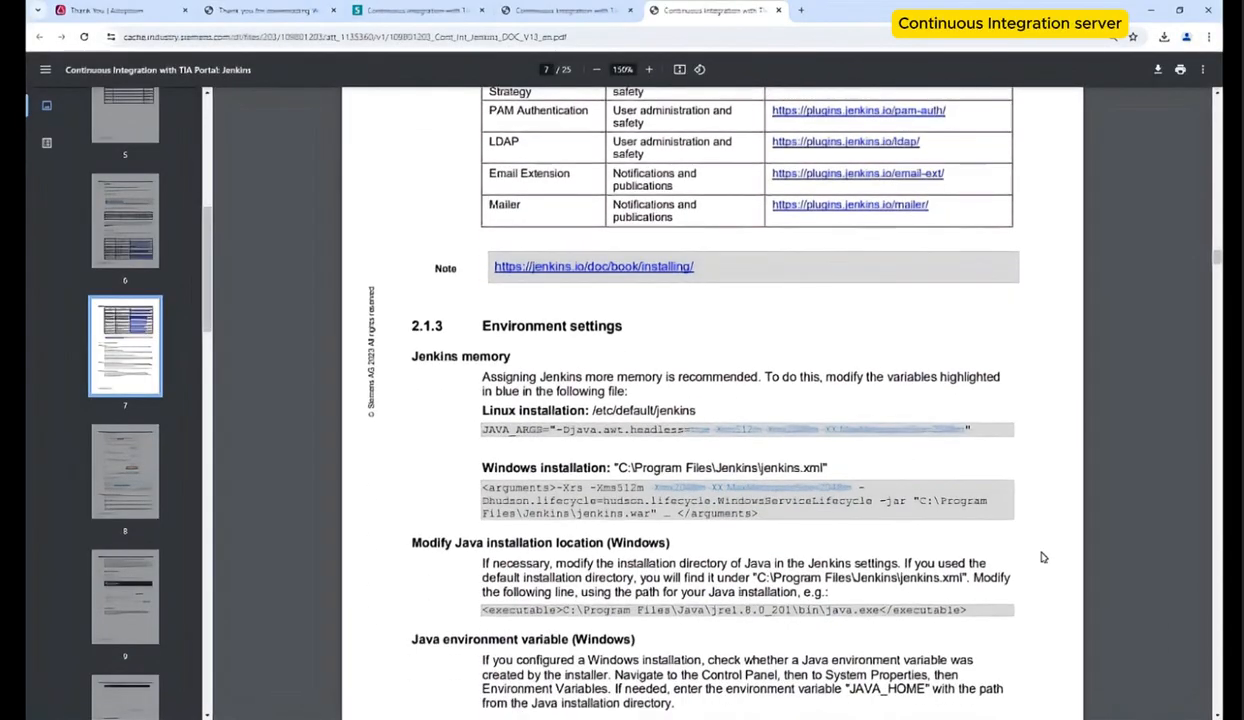
pyautogui.scroll(-1, 1041, 557)
pyautogui.moveTo(852, 438); pyautogui.dragTo(597, 438)
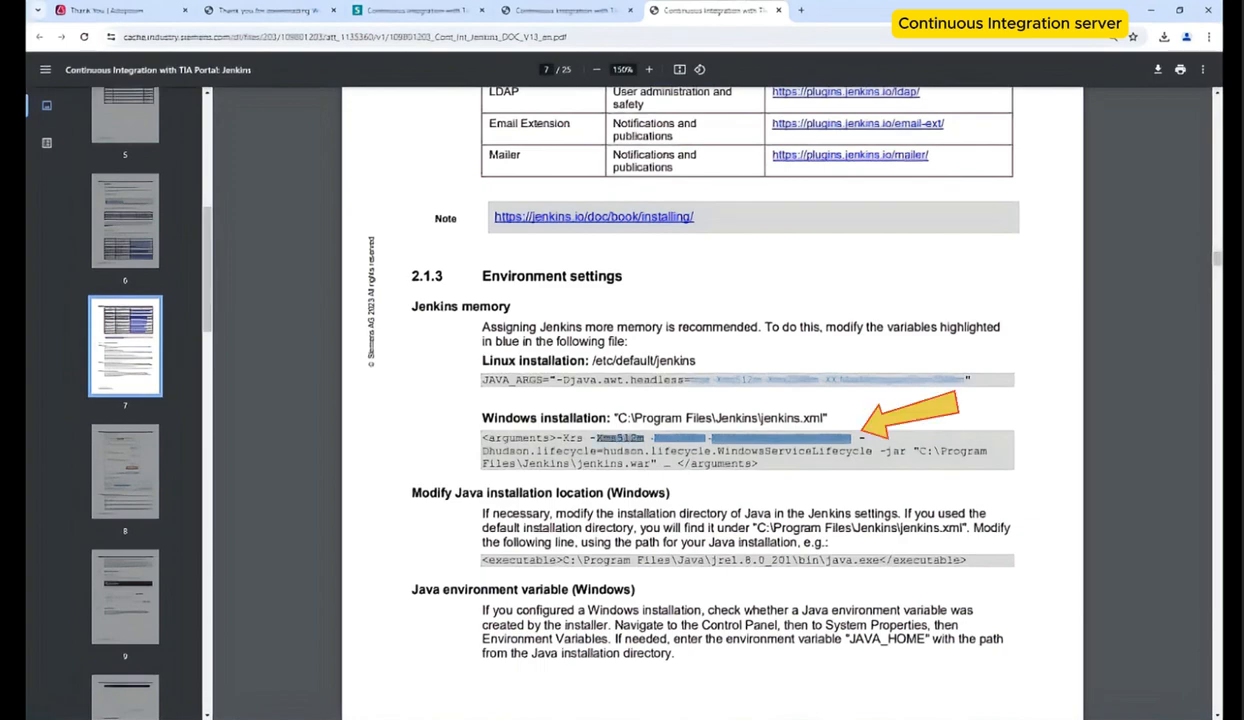
# Step: Edit jenkins.xml in C:\Program Files\Jenkins, setting the memory argument to -Xms512m, then close Notepad
pyautogui.moveTo(313, 717)
pyautogui.click(333, 697)
pyautogui.rightClick(459, 232)
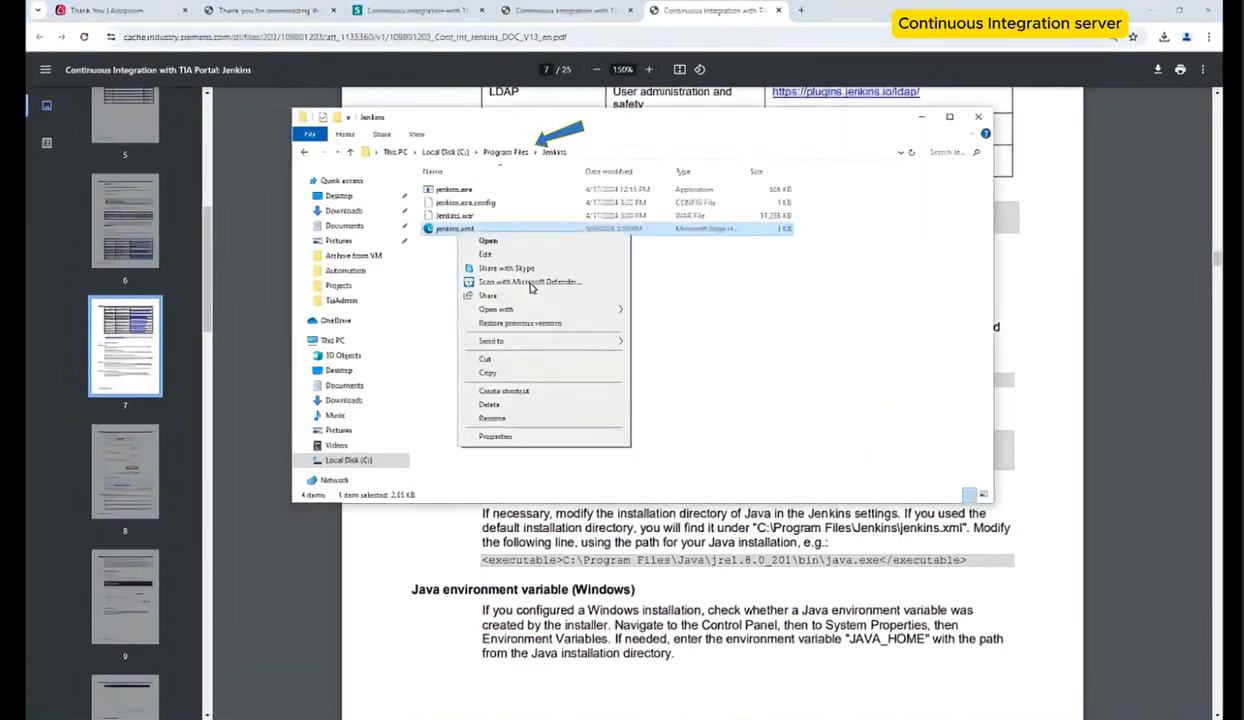
pyautogui.click(510, 254)
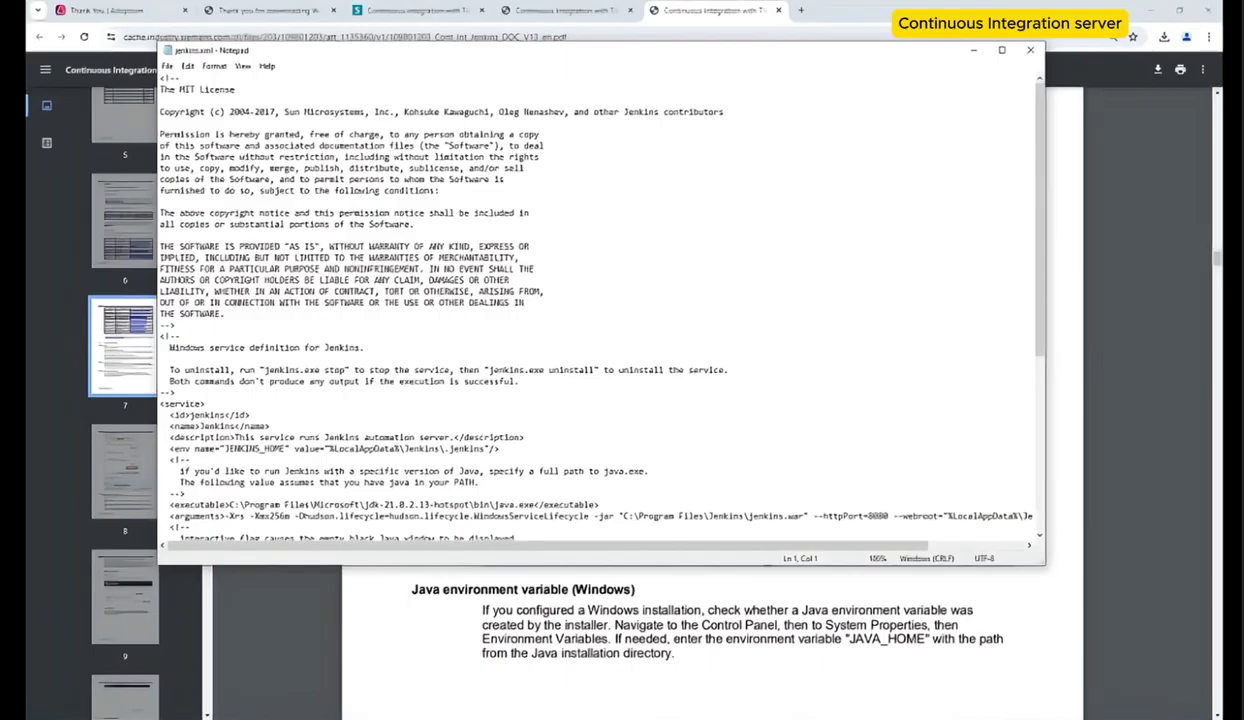
pyautogui.press('Down')
pyautogui.press('Down')
pyautogui.press('Down')
pyautogui.press('Down')
pyautogui.press('Down')
pyautogui.press('Down')
pyautogui.press('Down')
pyautogui.press('Down')
pyautogui.press('Down')
pyautogui.press('Down')
pyautogui.press('Down')
pyautogui.press('Down')
pyautogui.press('Down')
pyautogui.press('Down')
pyautogui.press('Down')
pyautogui.press('Down')
pyautogui.press('Down')
pyautogui.press('Down')
pyautogui.press('Down')
pyautogui.press('Down')
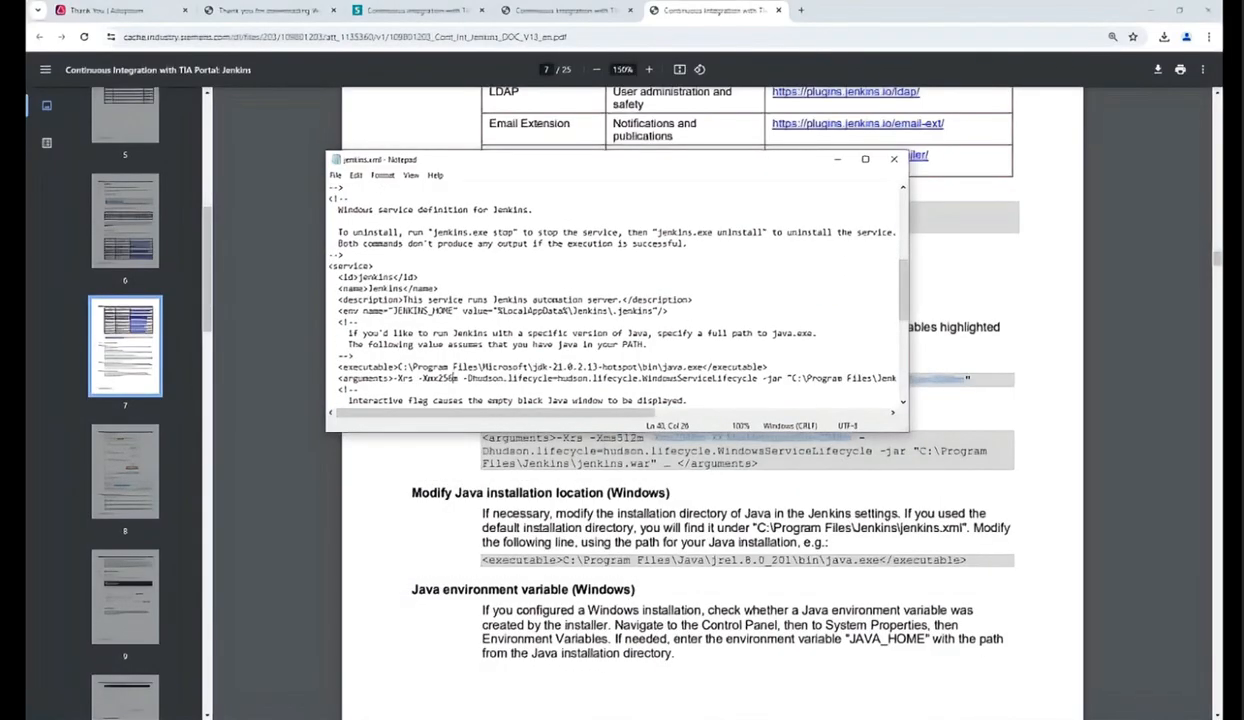
pyautogui.press('BackSpace')
pyautogui.press('BackSpace')
pyautogui.press('BackSpace')
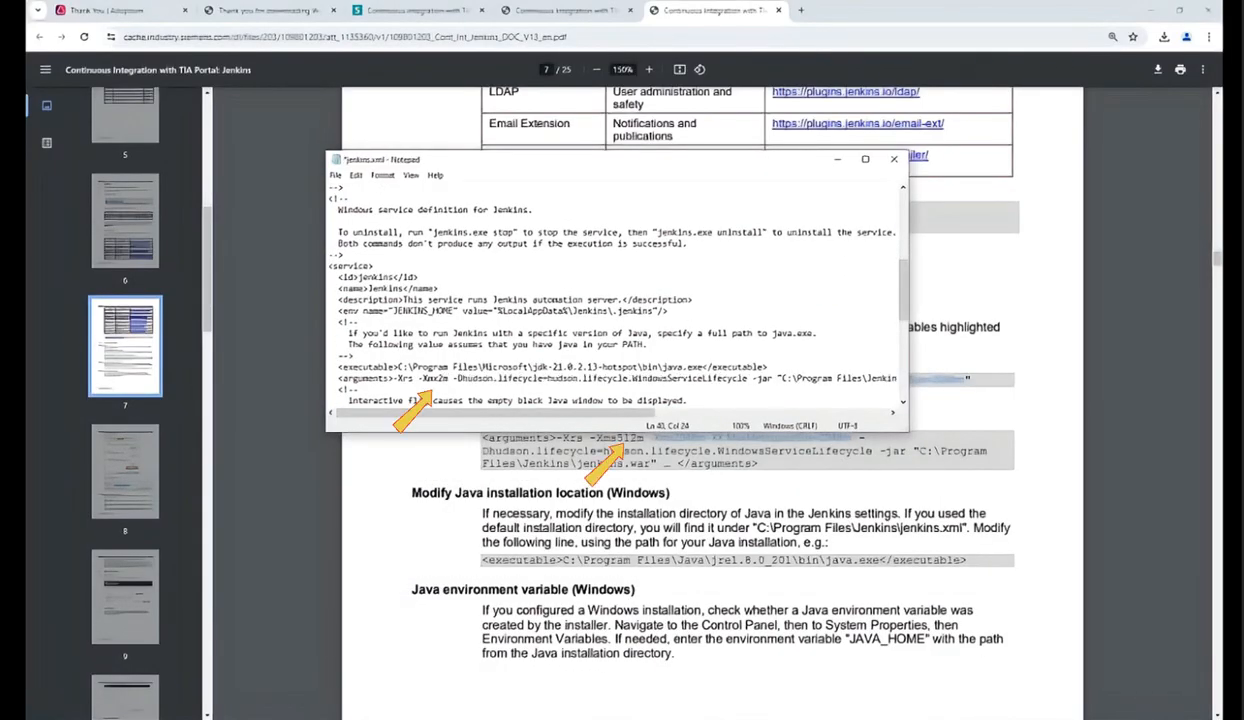
pyautogui.write('512')
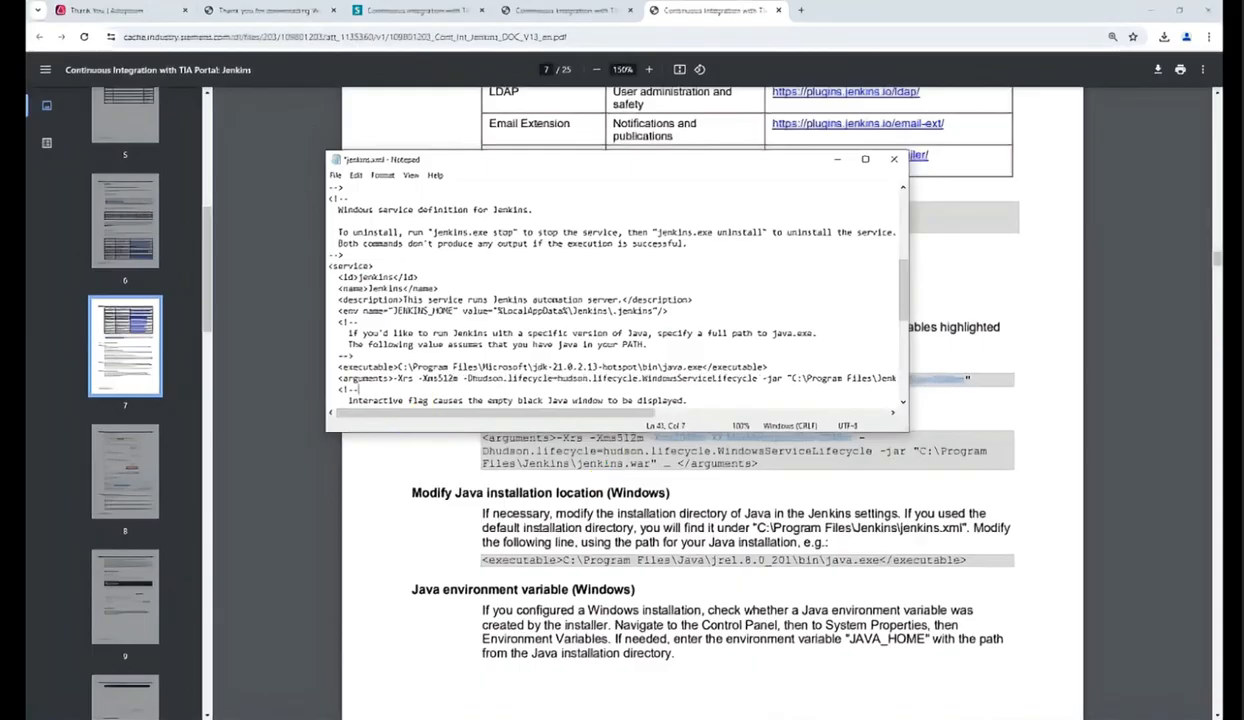
pyautogui.press('Down')
pyautogui.press('Down')
pyautogui.press('Down')
pyautogui.press('Down')
pyautogui.press('Down')
pyautogui.press('Down')
pyautogui.press('Down')
pyautogui.press('Down')
pyautogui.press('Down')
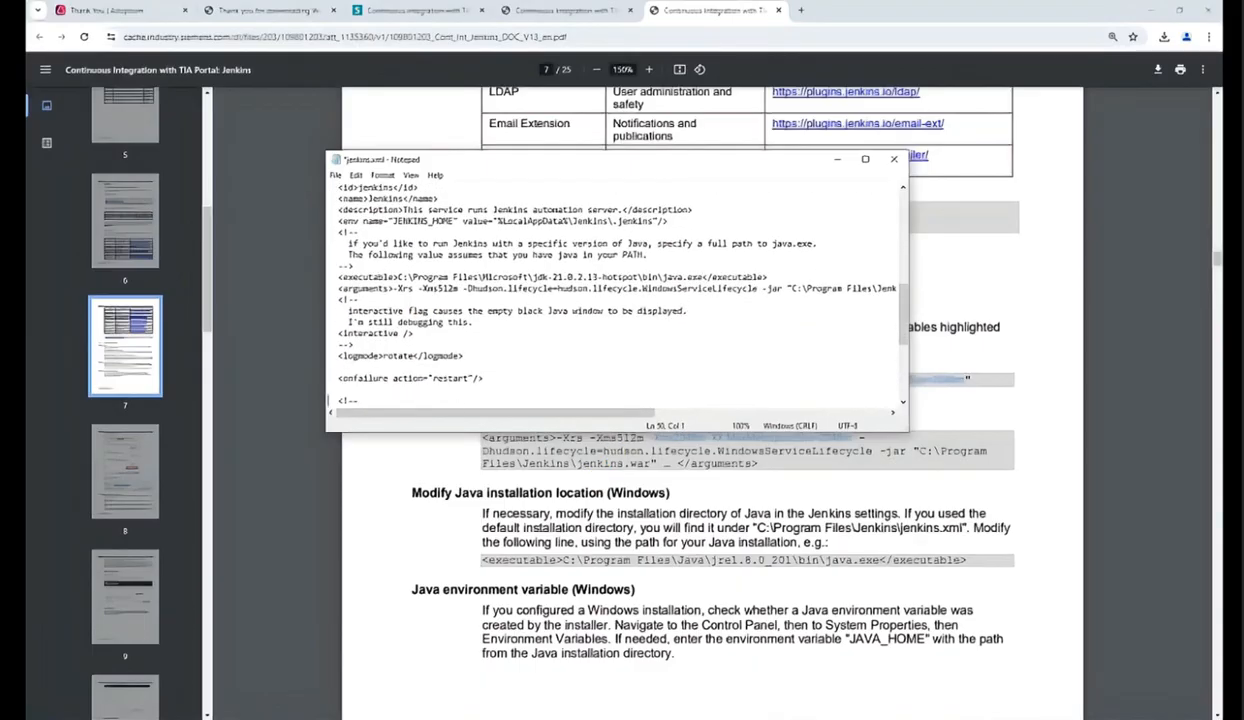
pyautogui.click(894, 159)
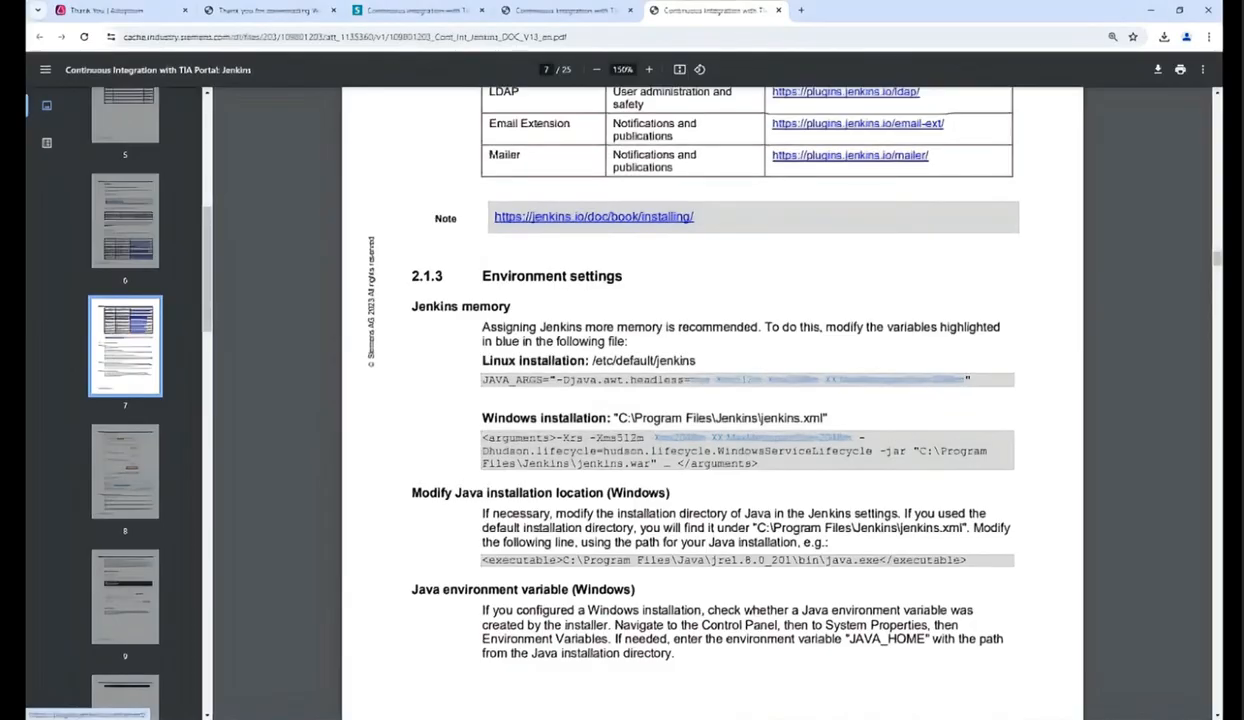
# Step: Start the Jenkins service from the Services console
pyautogui.press('super')
pyautogui.write('servi')
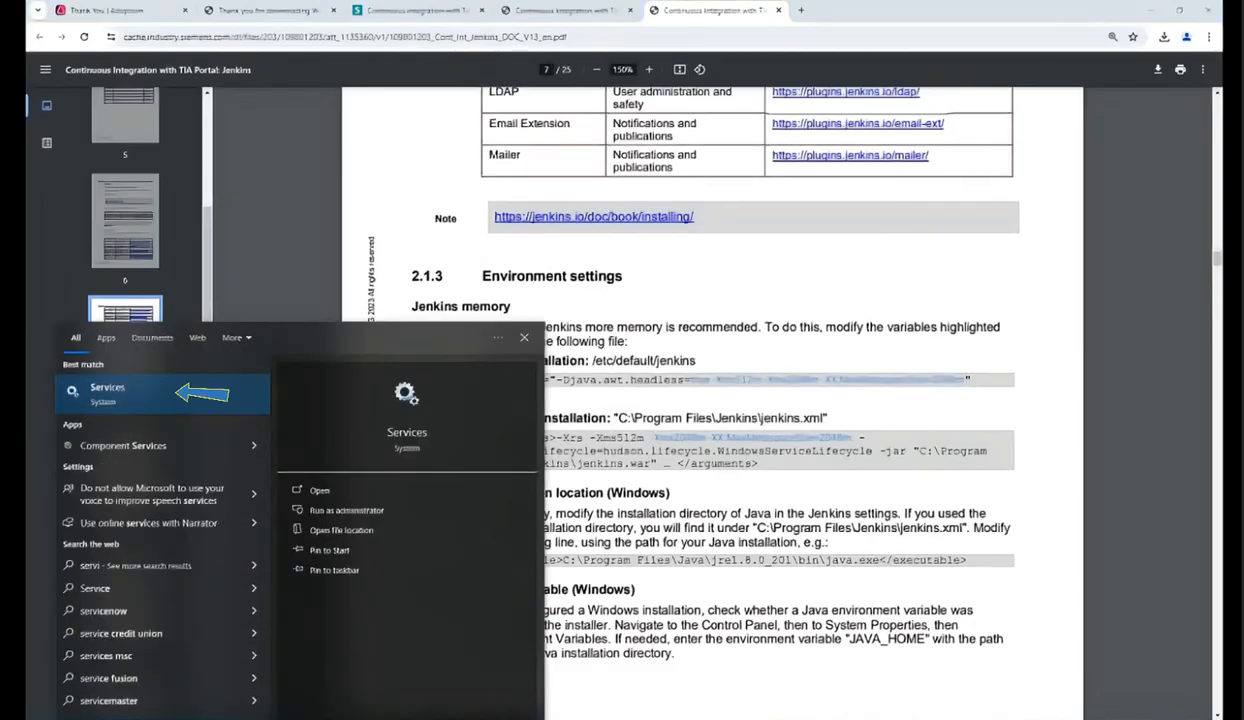
pyautogui.press('Return')
pyautogui.scroll(-2, 355, 215)
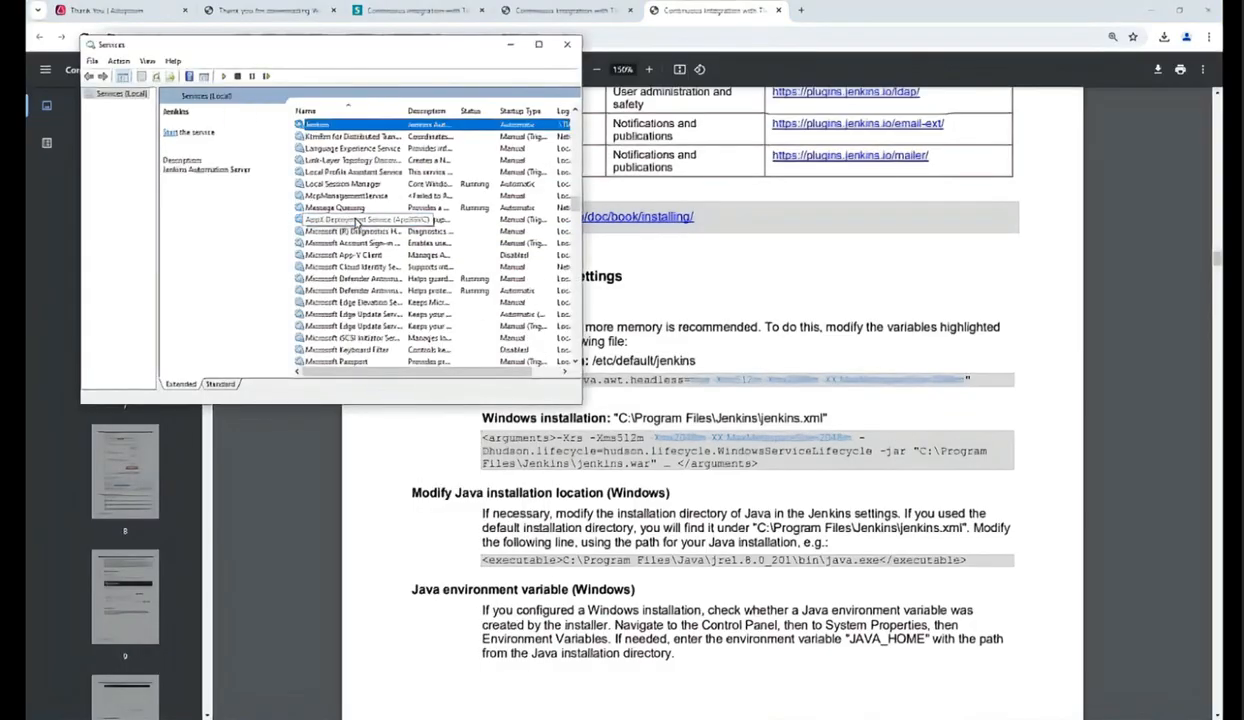
pyautogui.doubleClick(422, 130)
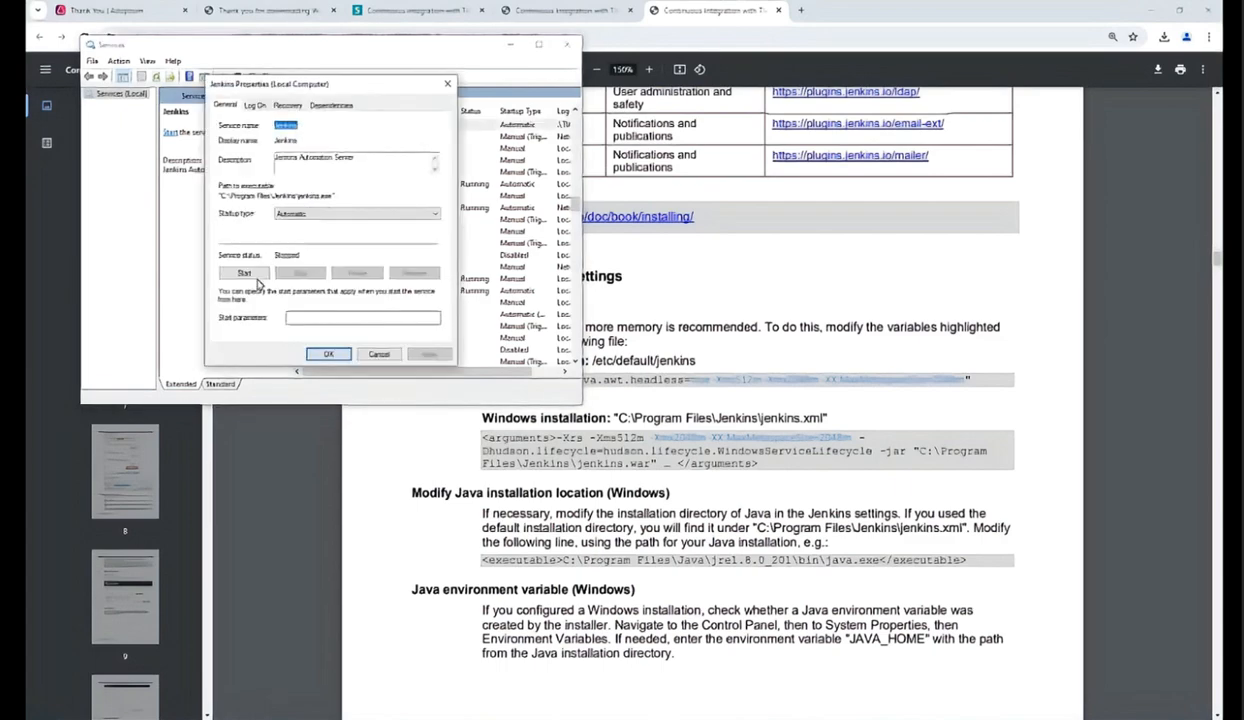
pyautogui.click(253, 271)
pyautogui.click(328, 354)
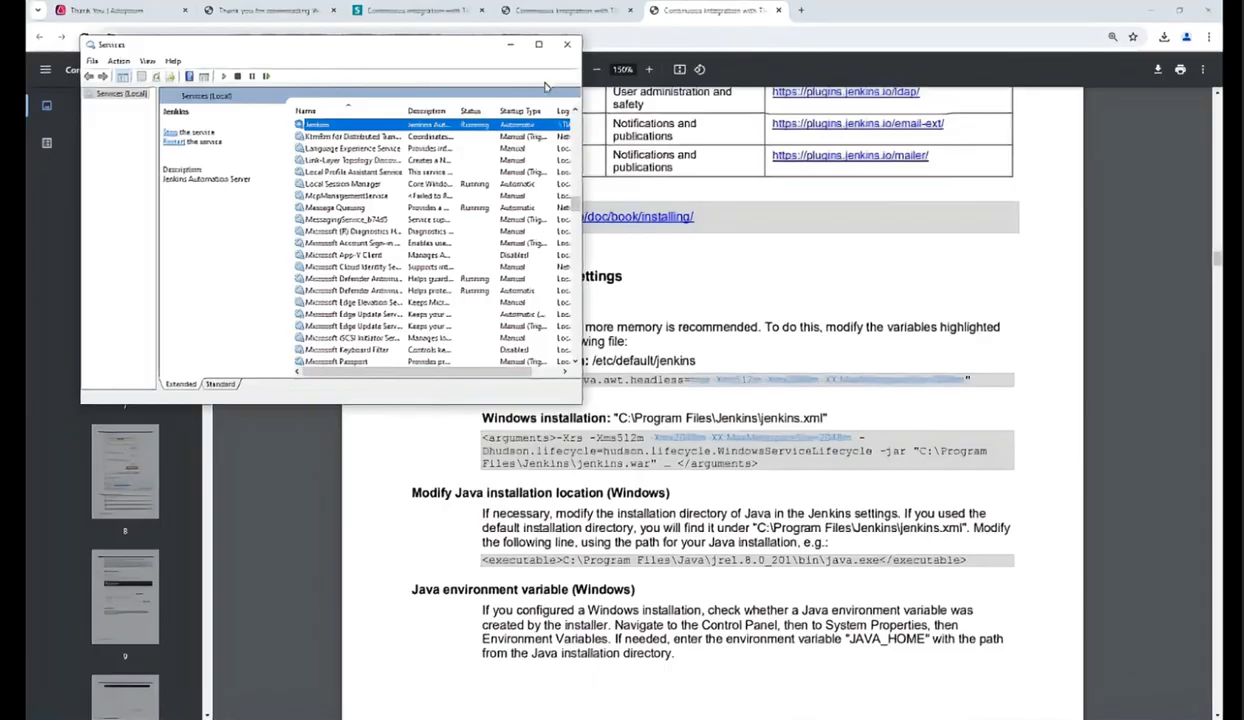
# Step: Close Services and open localhost:8080 in a new browser tab
pyautogui.click(567, 44)
pyautogui.click(802, 11)
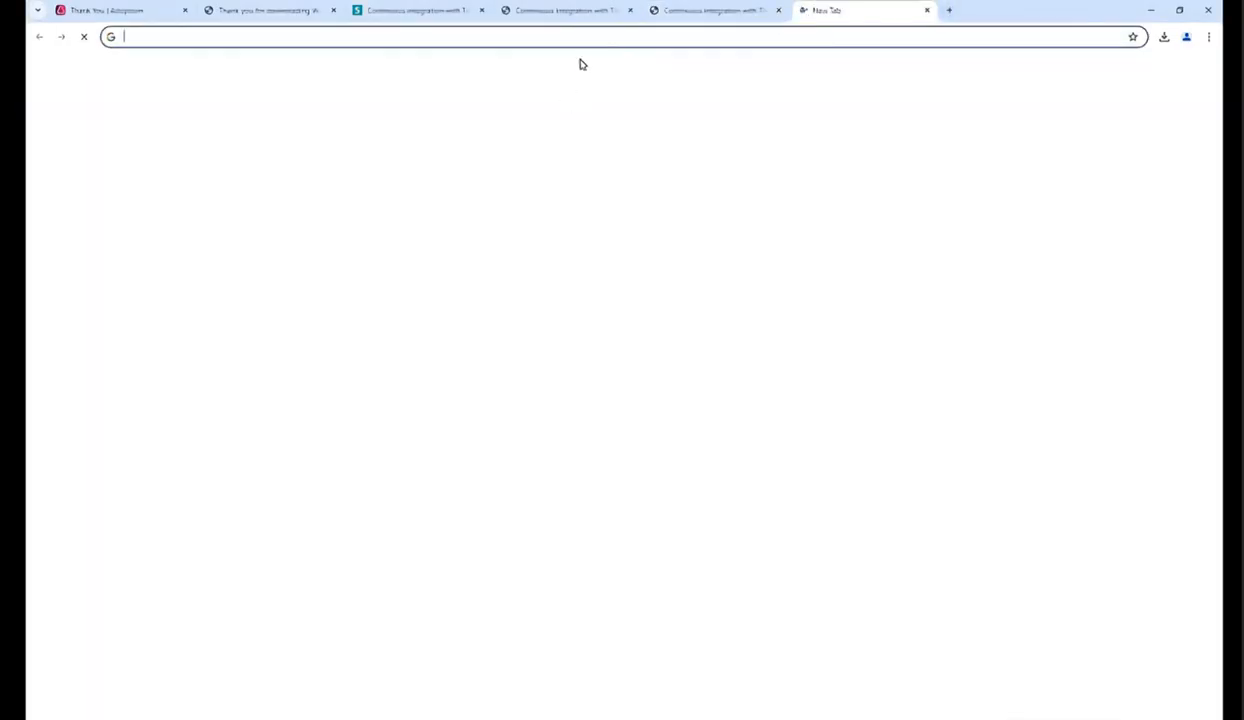
pyautogui.write('localho')
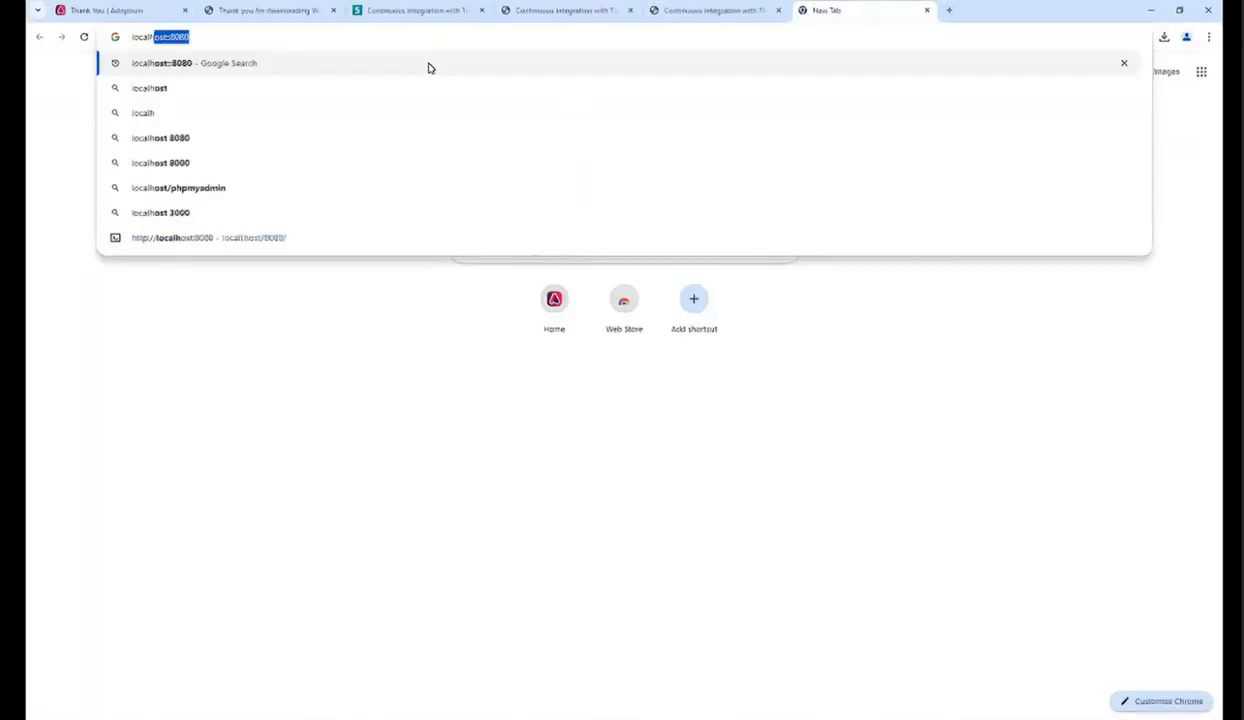
pyautogui.write('st:8080')
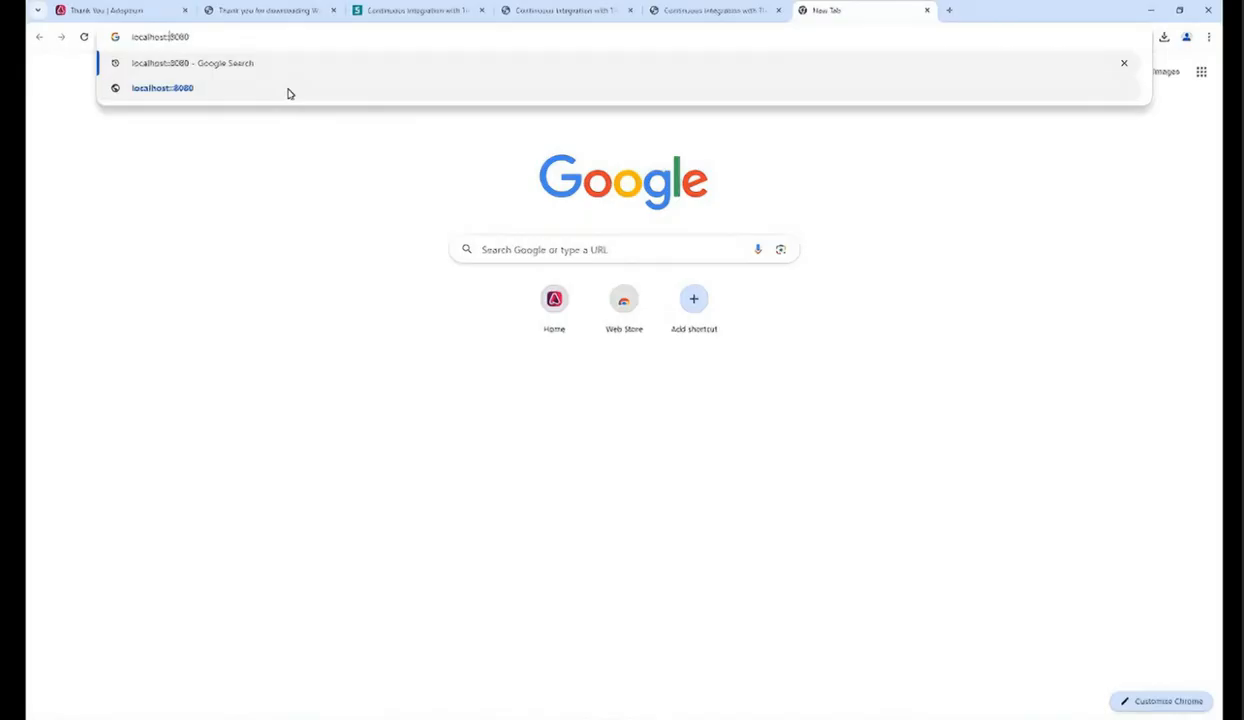
pyautogui.press('Return')
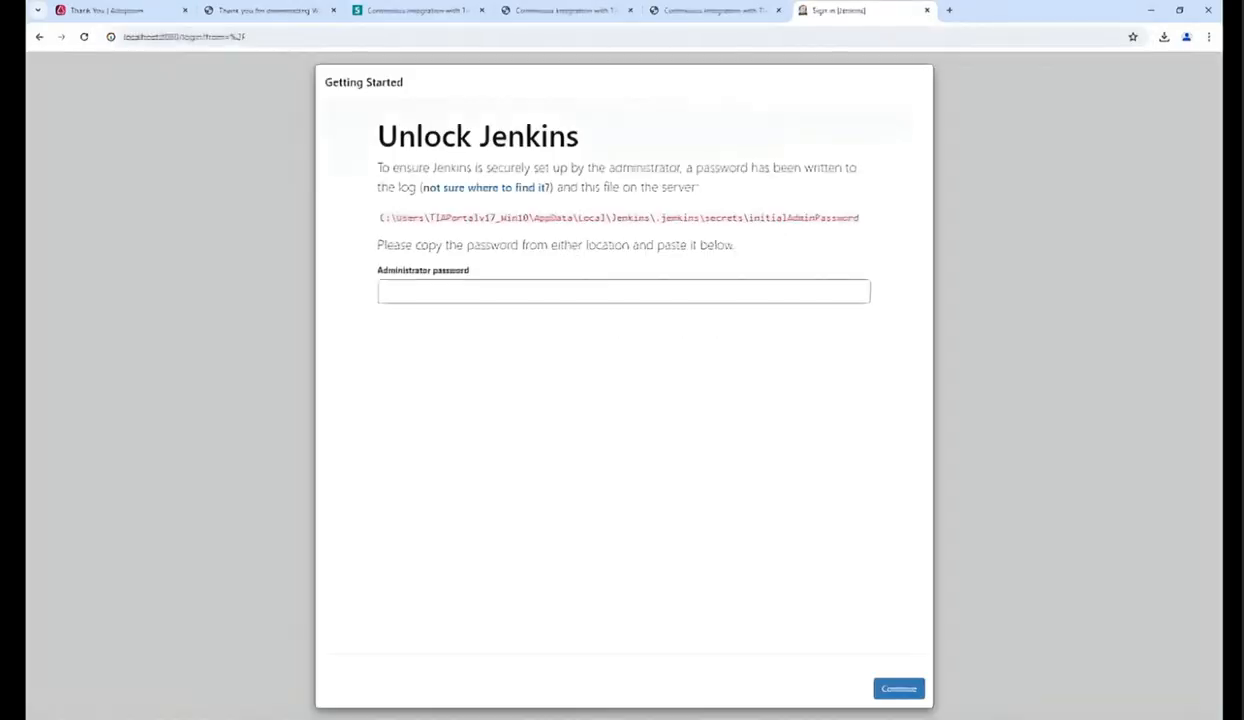
# Step: Copy the initialAdminPassword file path from the Unlock Jenkins page and open that file in Notepad
pyautogui.moveTo(380, 217); pyautogui.dragTo(857, 217)
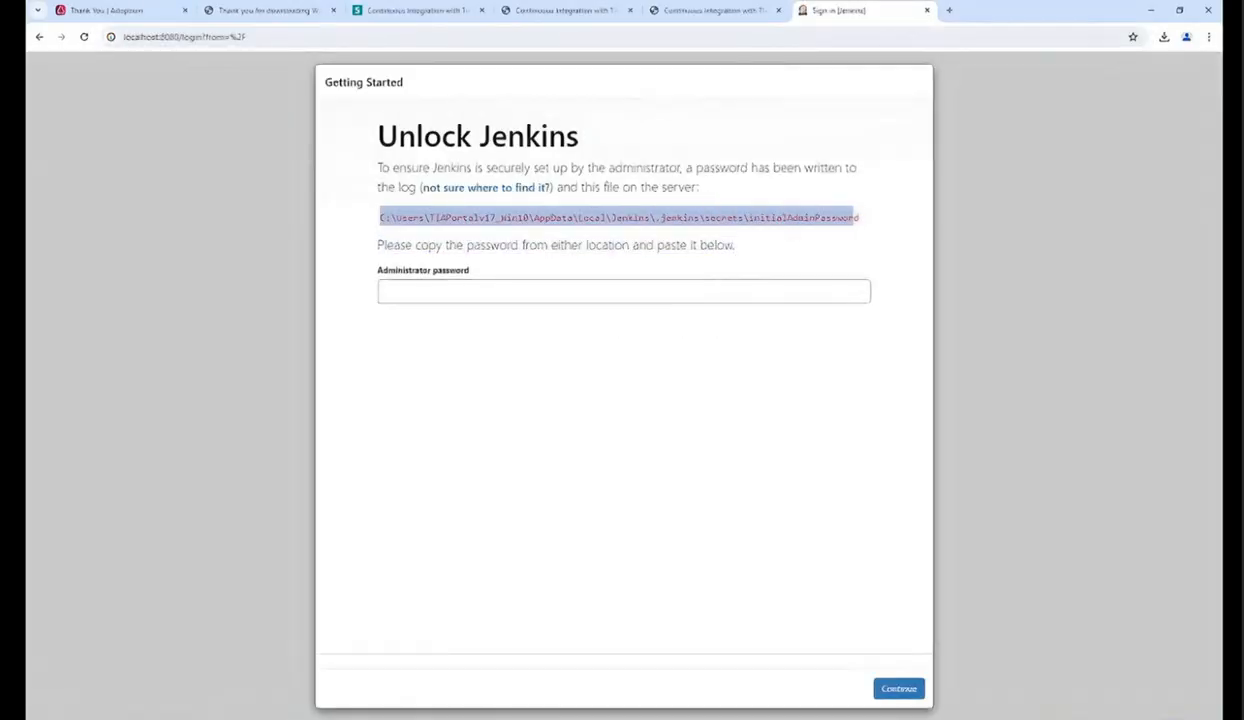
pyautogui.rightClick(847, 213)
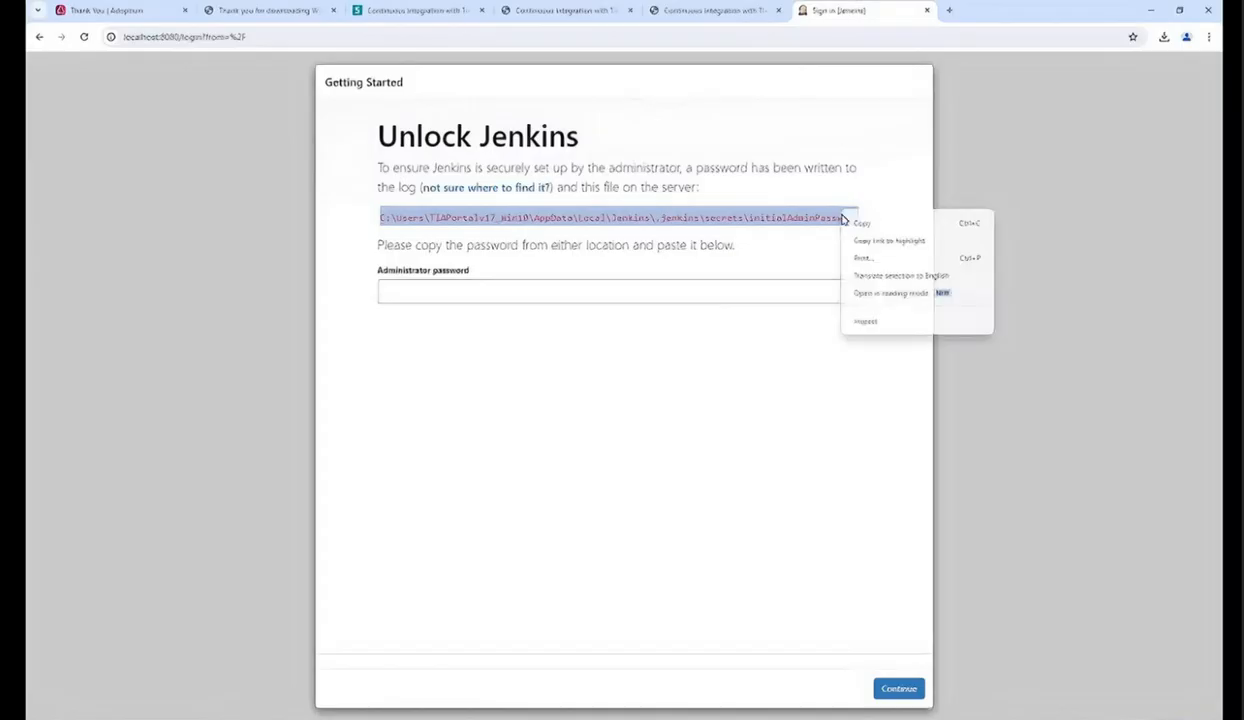
pyautogui.click(862, 223)
pyautogui.click(222, 718)
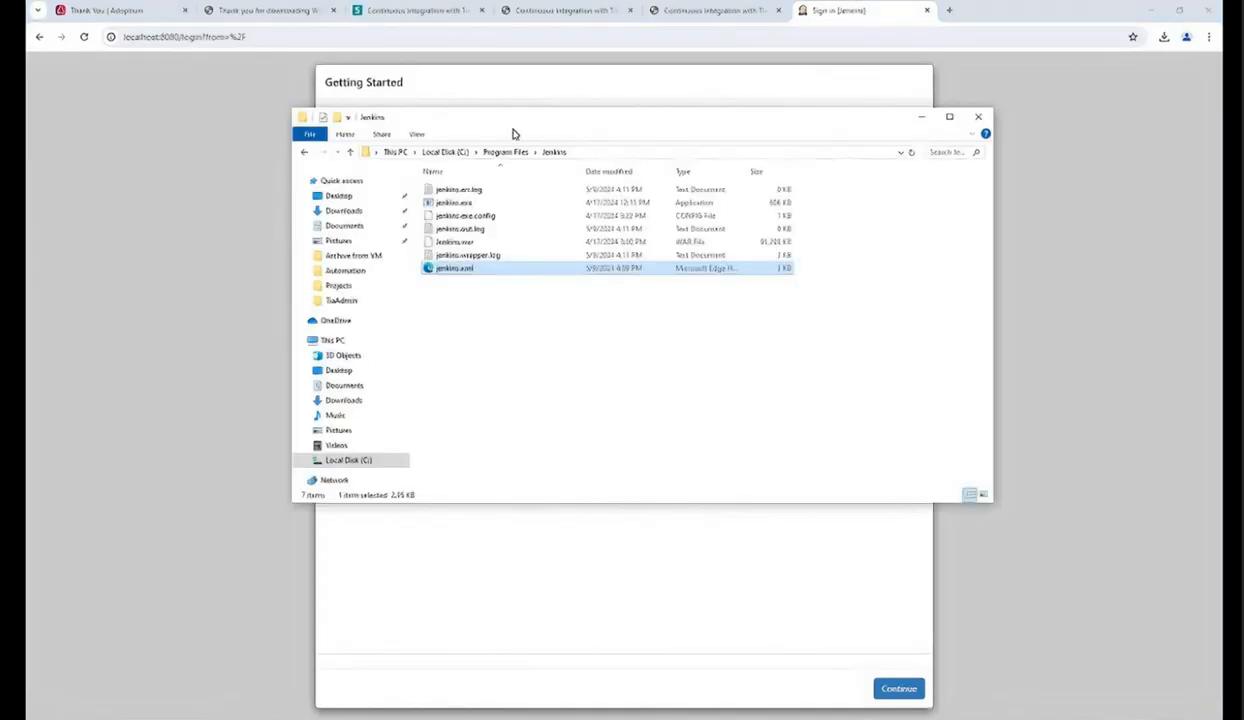
pyautogui.click(672, 152)
pyautogui.hotkey('ctrl', 'v')
pyautogui.press('Return')
pyautogui.click(600, 293)
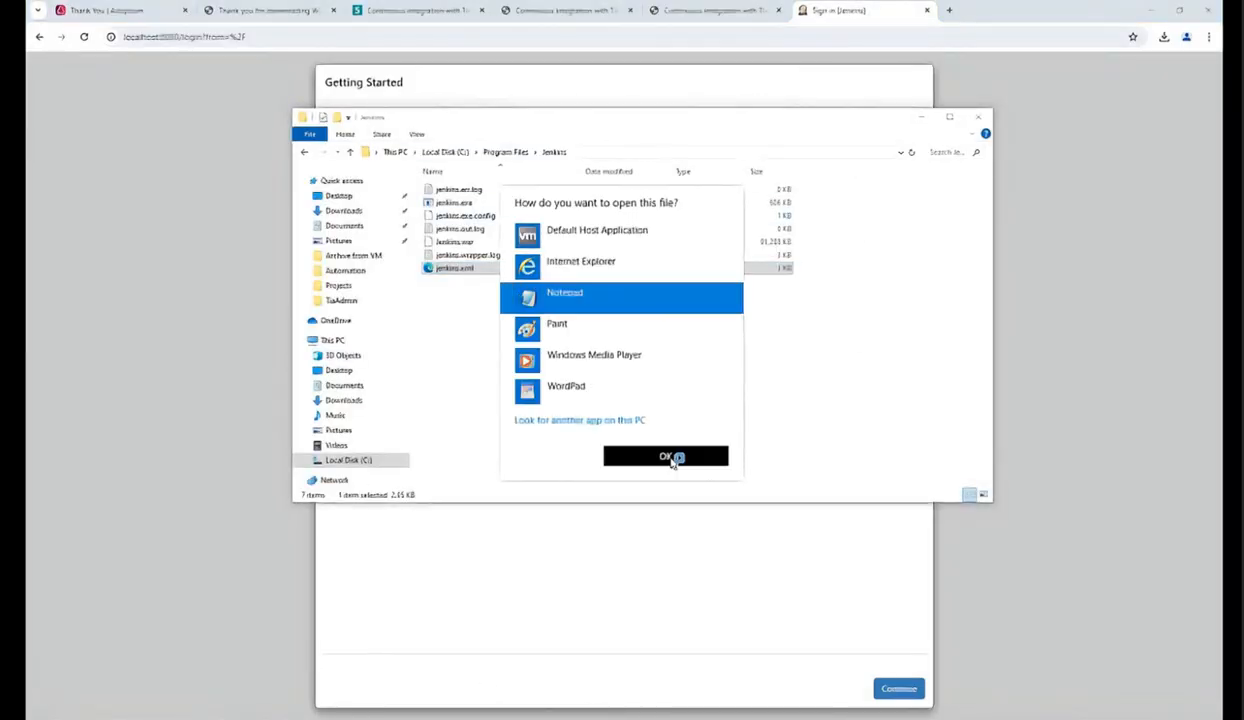
pyautogui.click(667, 457)
# Step: Paste the initial administrator password into the Administrator password field and continue
pyautogui.click(600, 291)
pyautogui.hotkey('ctrl', 'v')
pyautogui.click(893, 688)
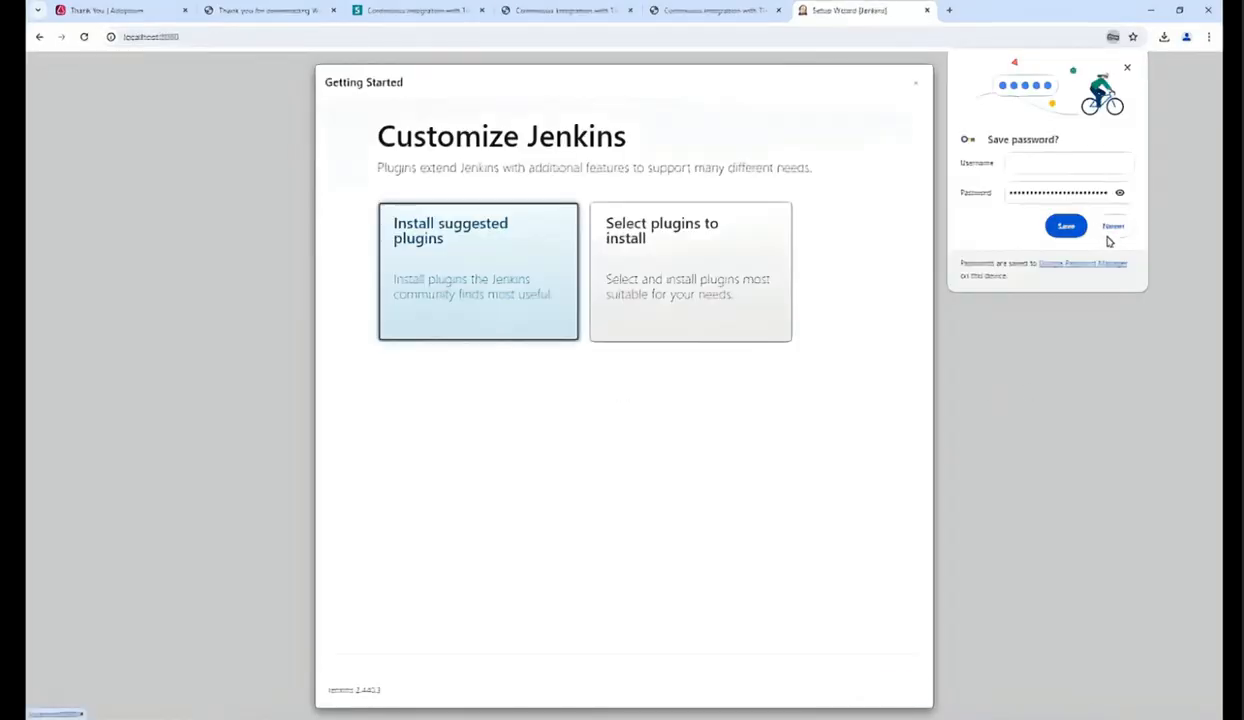
# Step: Decline saving the password in the browser and choose Install suggested plugins
pyautogui.click(1112, 226)
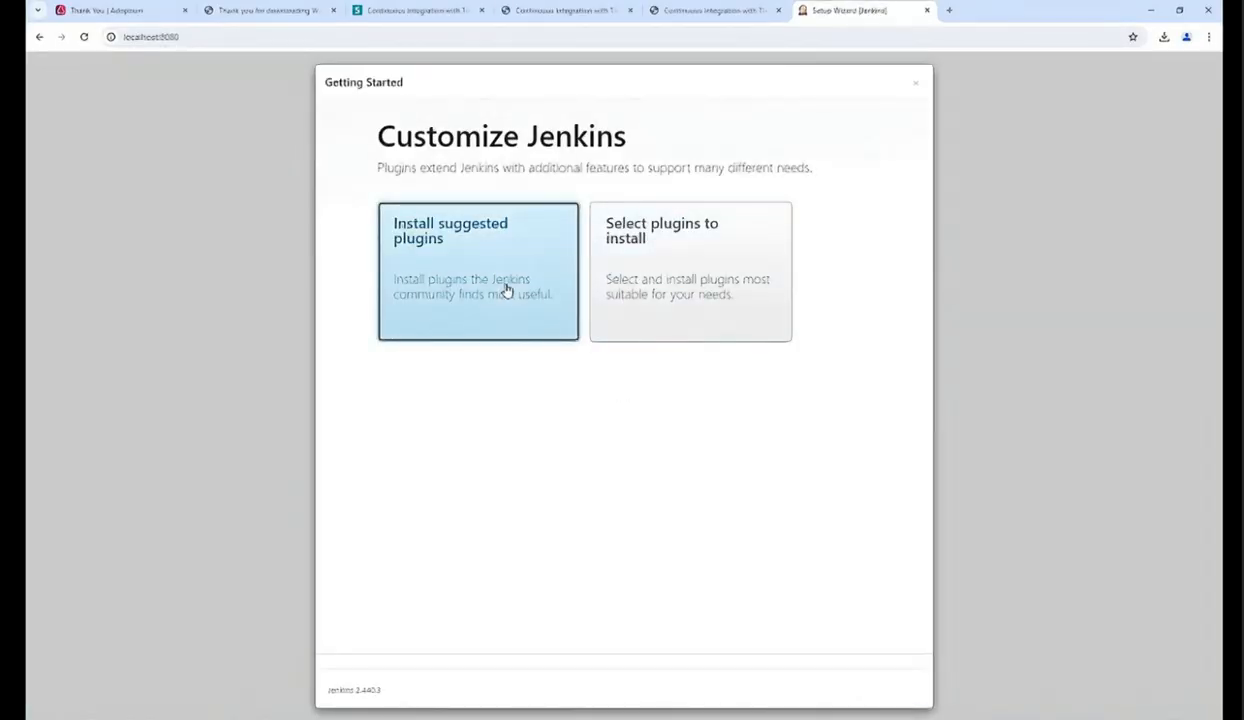
pyautogui.click(505, 289)
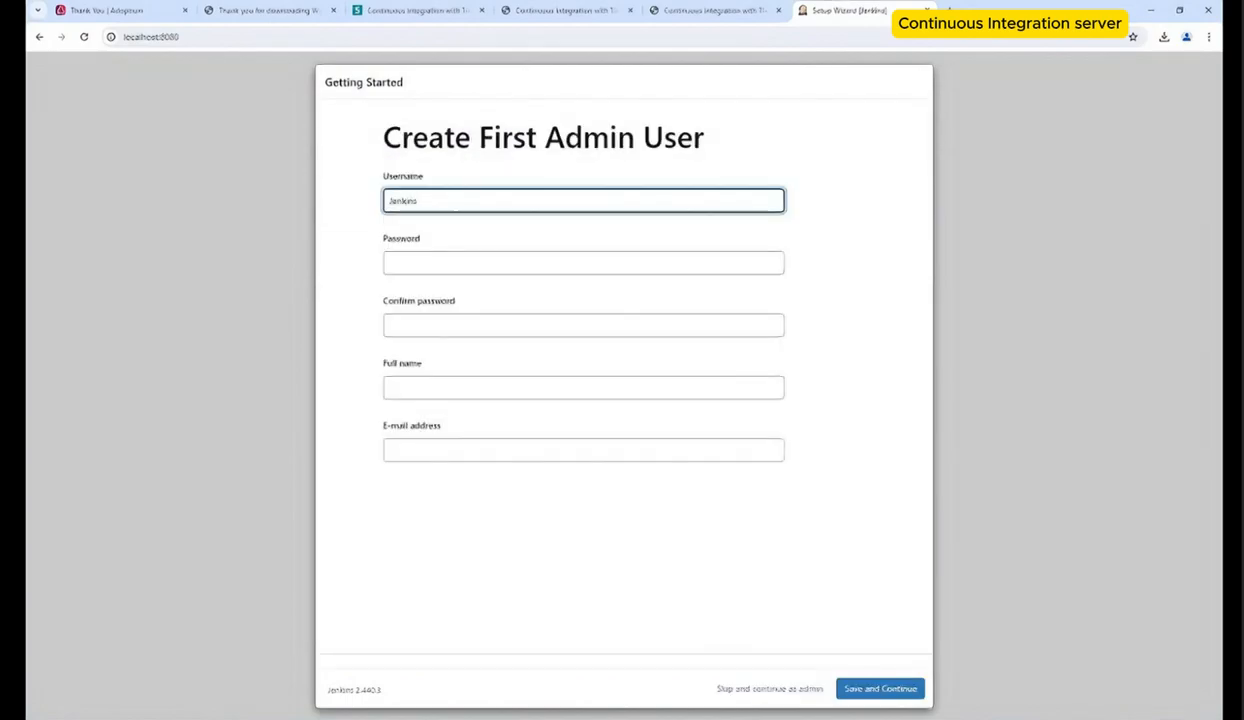
# Step: Create the first admin user Jenkins_CI with full name Jenkins_CI, a password, confirmation and the e-mail address, then save
pyautogui.write('_CI')
pyautogui.press('Tab')
pyautogui.write('•••••••')
pyautogui.press('Tab')
pyautogui.write('•••••••')
pyautogui.press('Tab')
pyautogui.write('Jenkins_CI')
pyautogui.press('Tab')
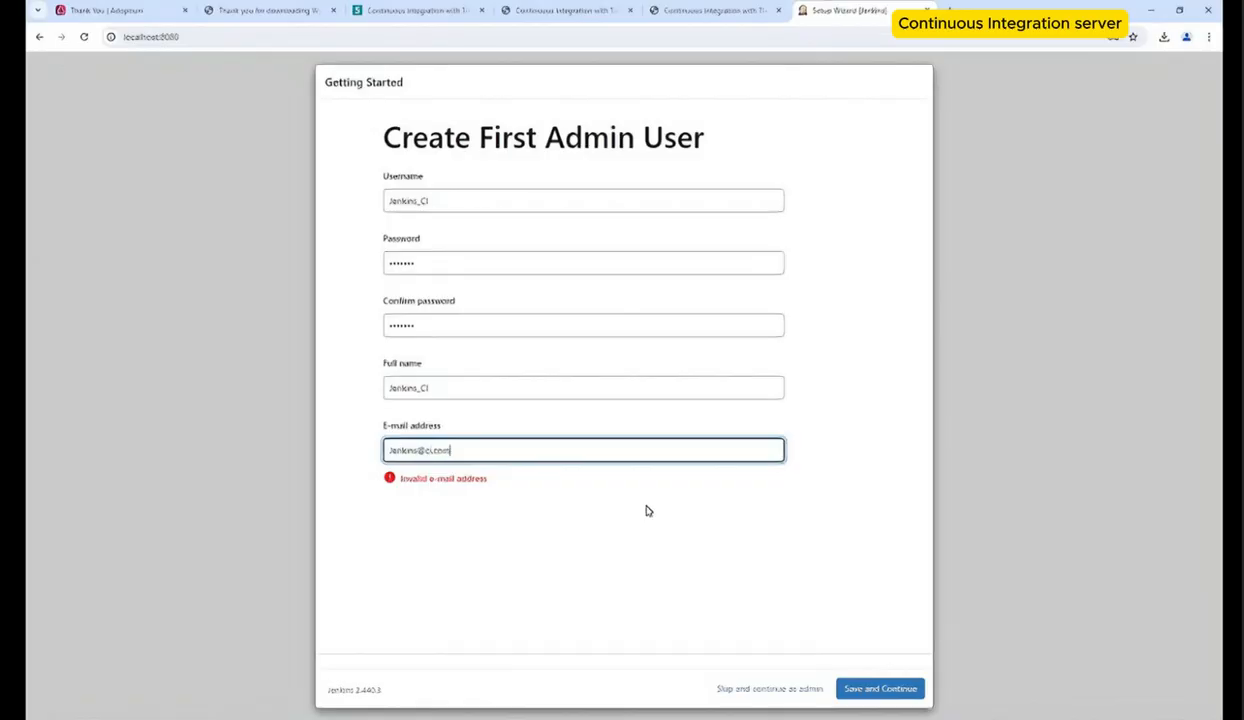
pyautogui.click(850, 687)
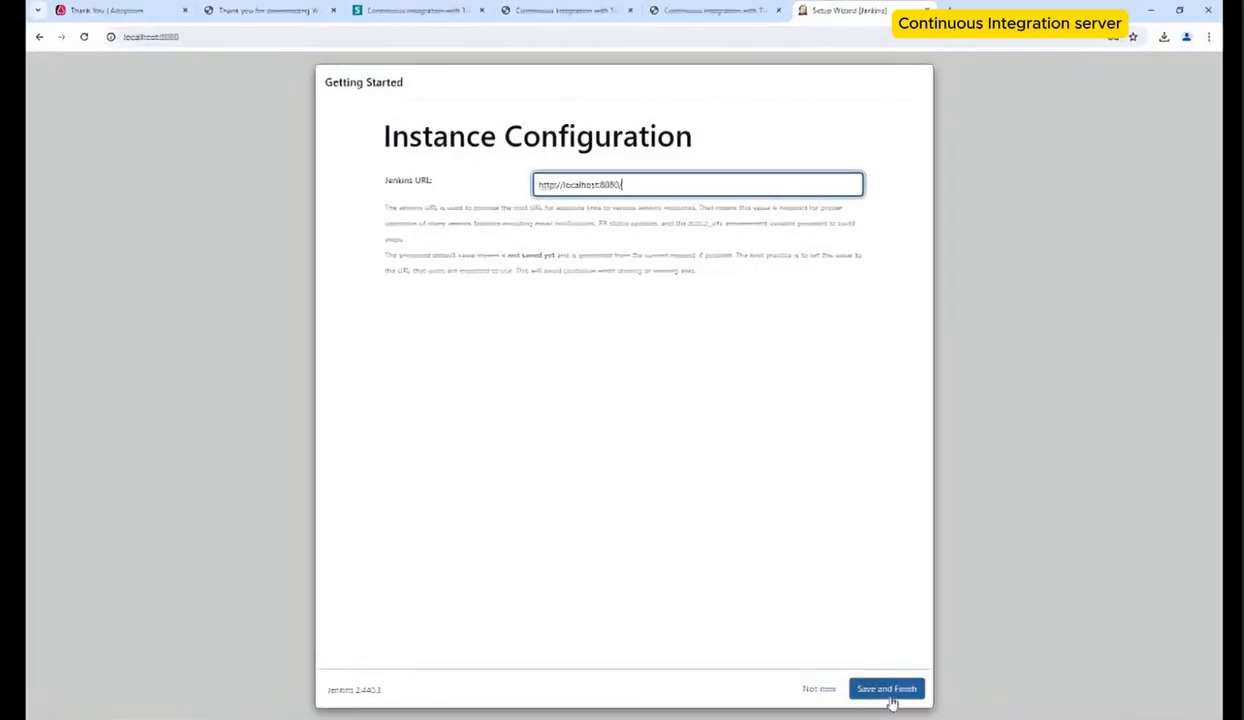
pyautogui.click(889, 690)
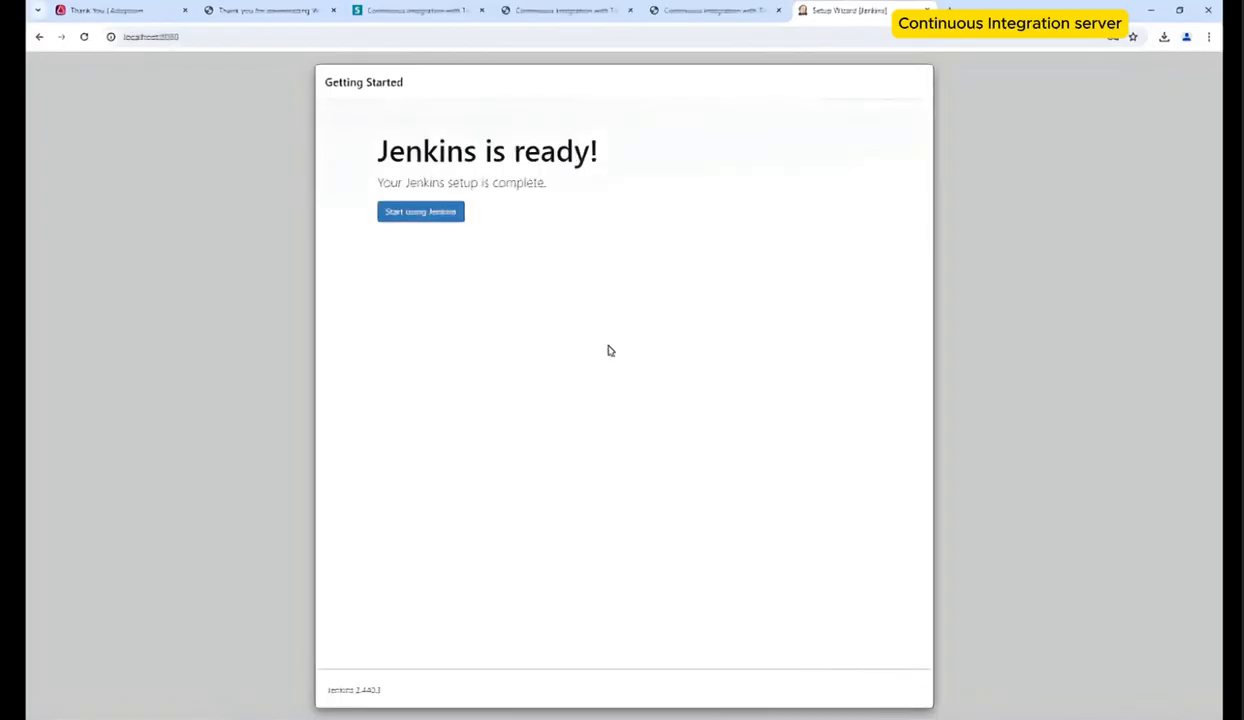
pyautogui.click(446, 222)
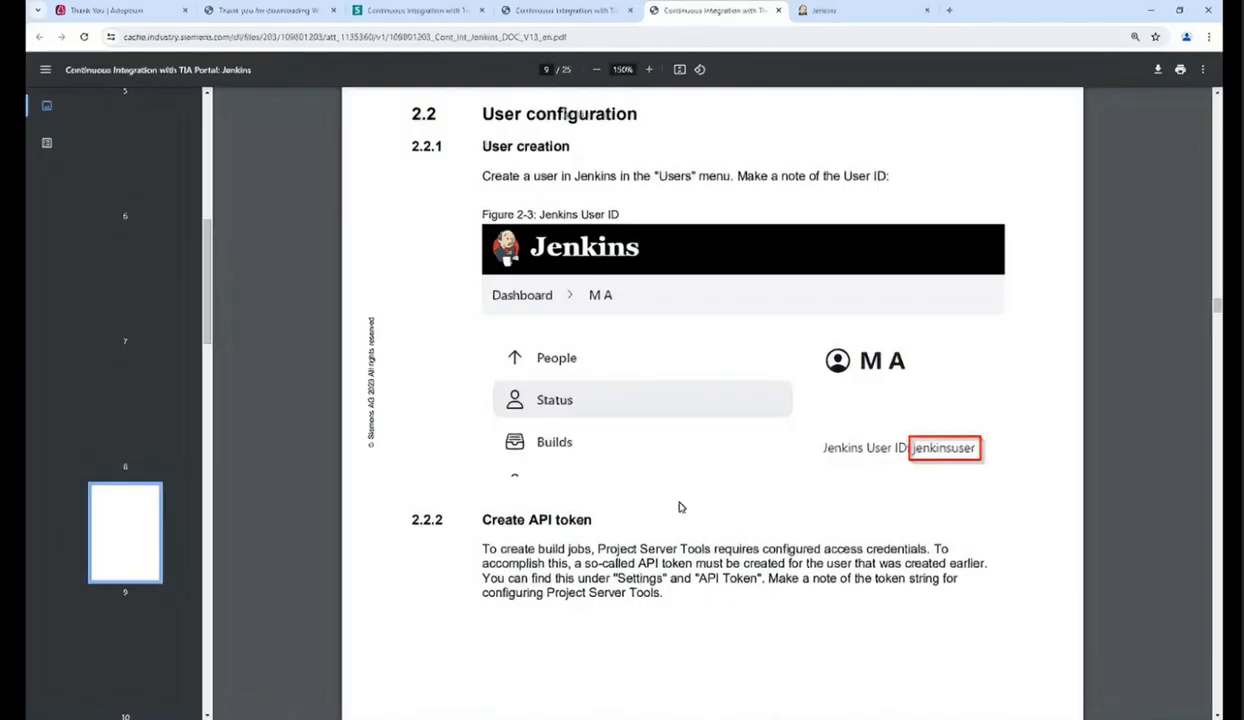
# Step: Scroll through the guide's User creation and Create API token sections
pyautogui.scroll(-1, 679, 507)
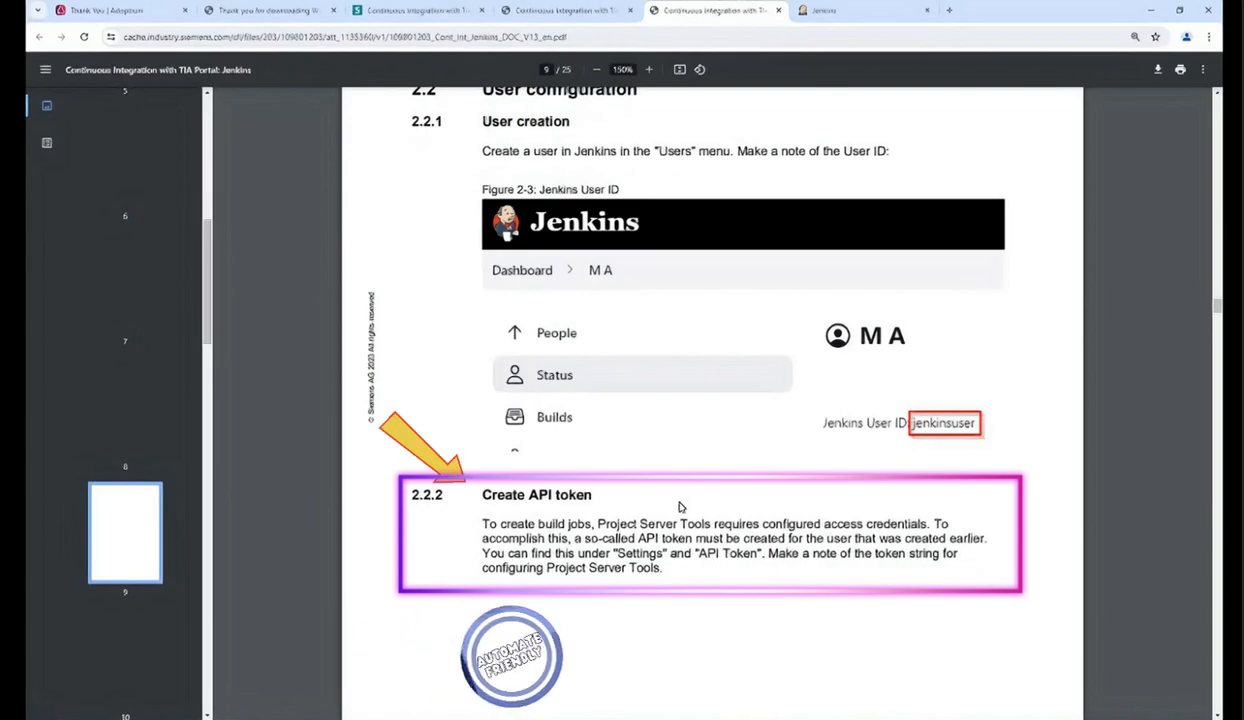
pyautogui.scroll(-1, 679, 507)
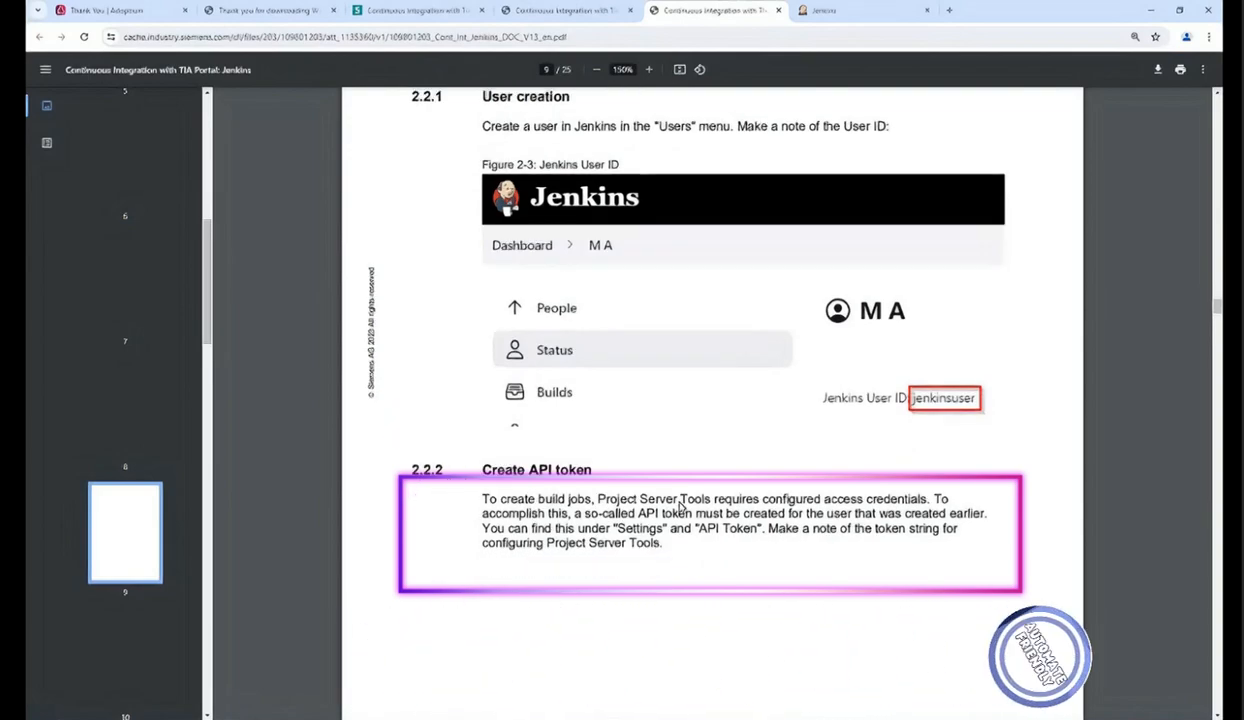
pyautogui.scroll(-2, 679, 507)
pyautogui.scroll(-4, 679, 507)
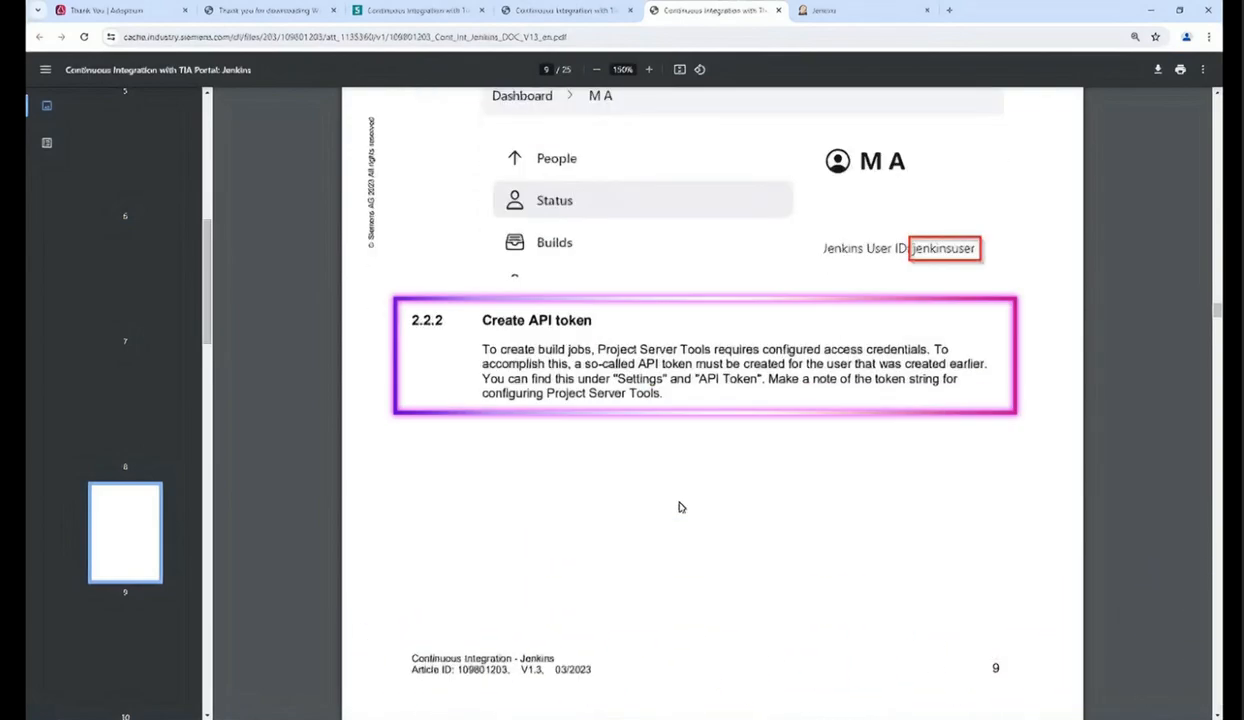
pyautogui.scroll(-5, 679, 507)
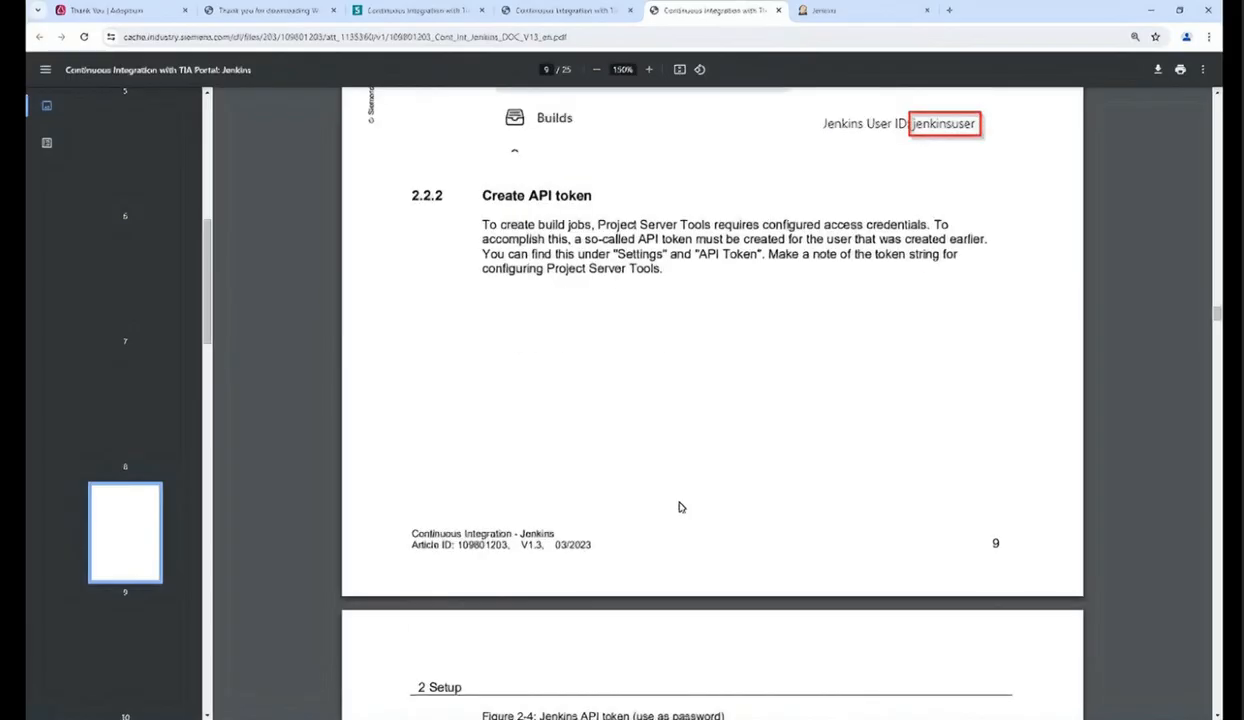
pyautogui.scroll(-6, 679, 507)
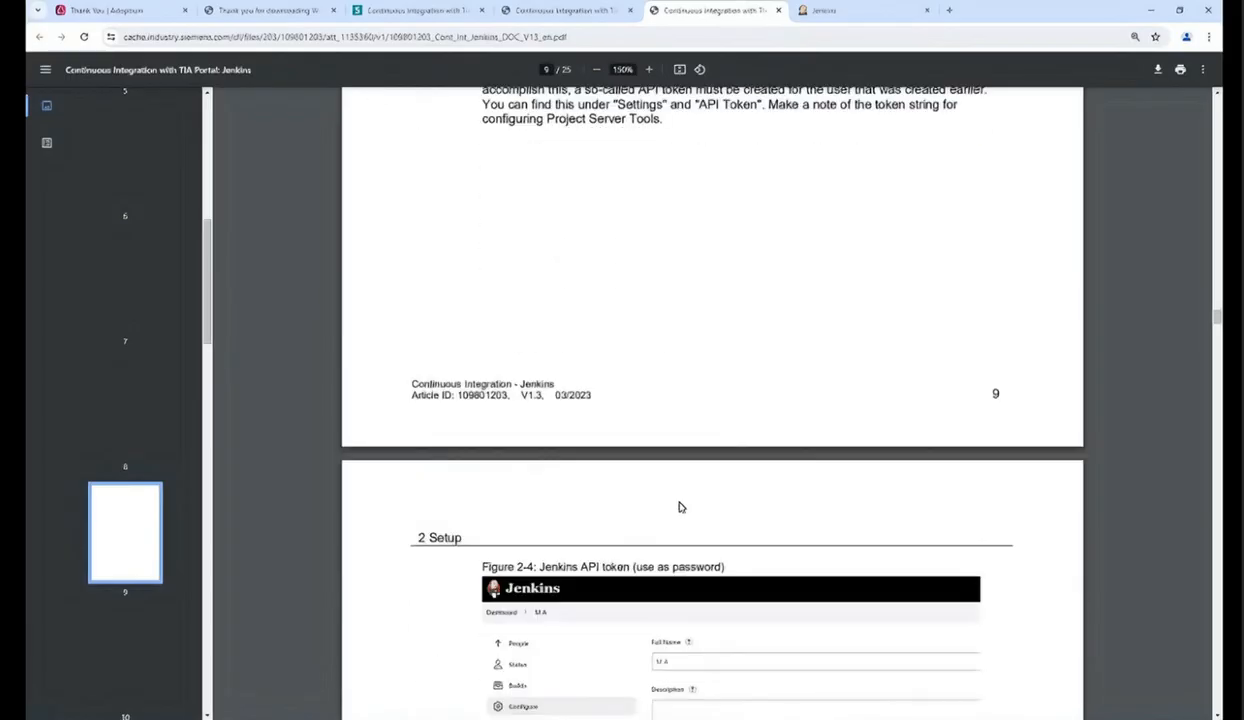
pyautogui.scroll(-2, 679, 507)
pyautogui.scroll(-1, 679, 507)
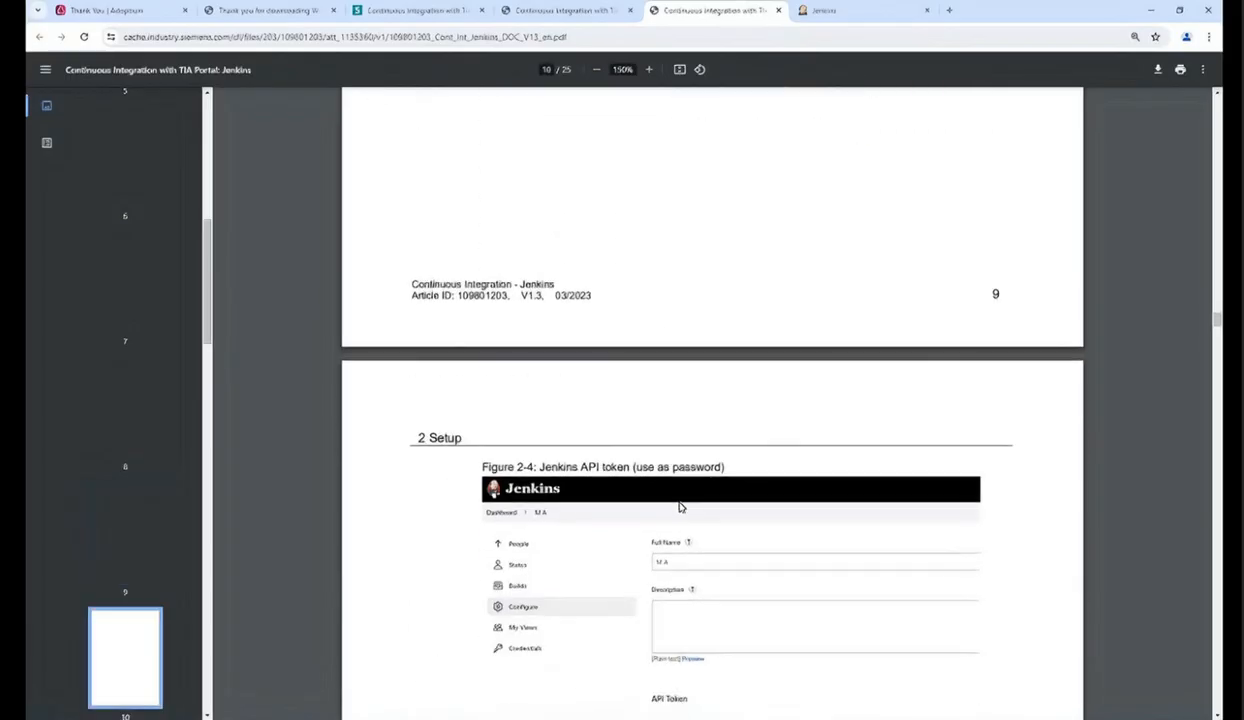
pyautogui.scroll(-5, 679, 507)
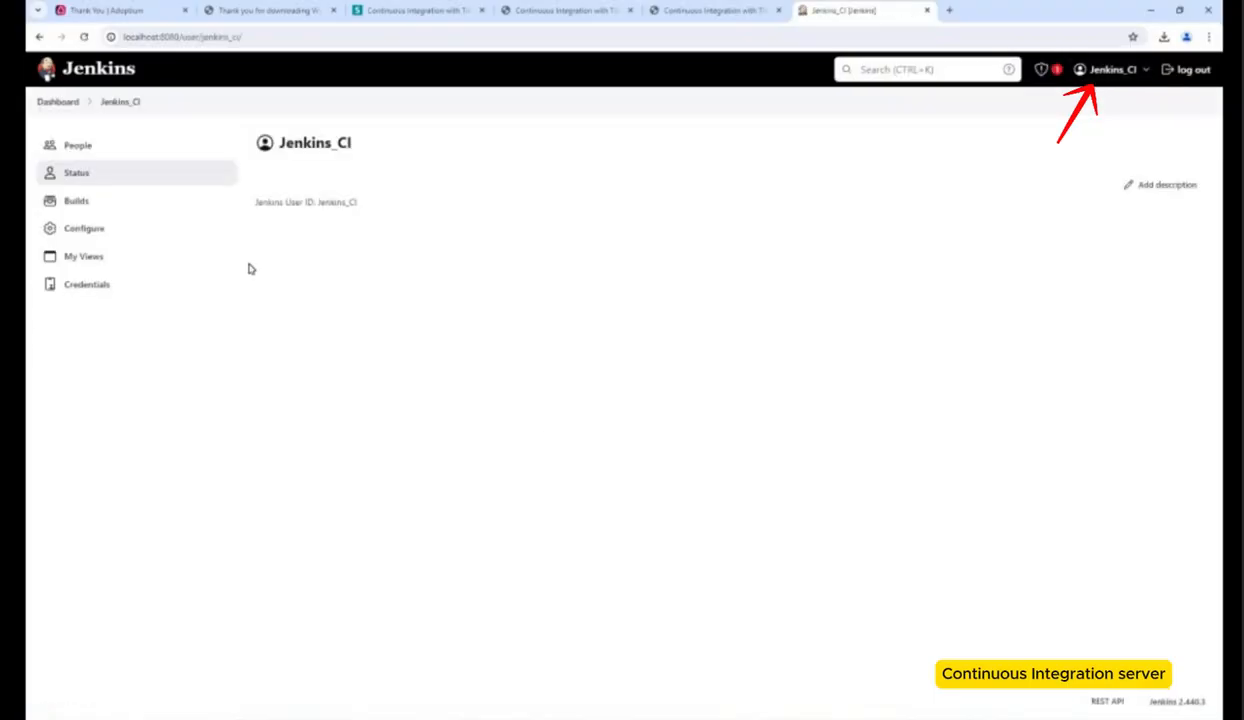
# Step: Generate a new API token in the user's configuration and copy it
pyautogui.click(114, 244)
pyautogui.click(296, 411)
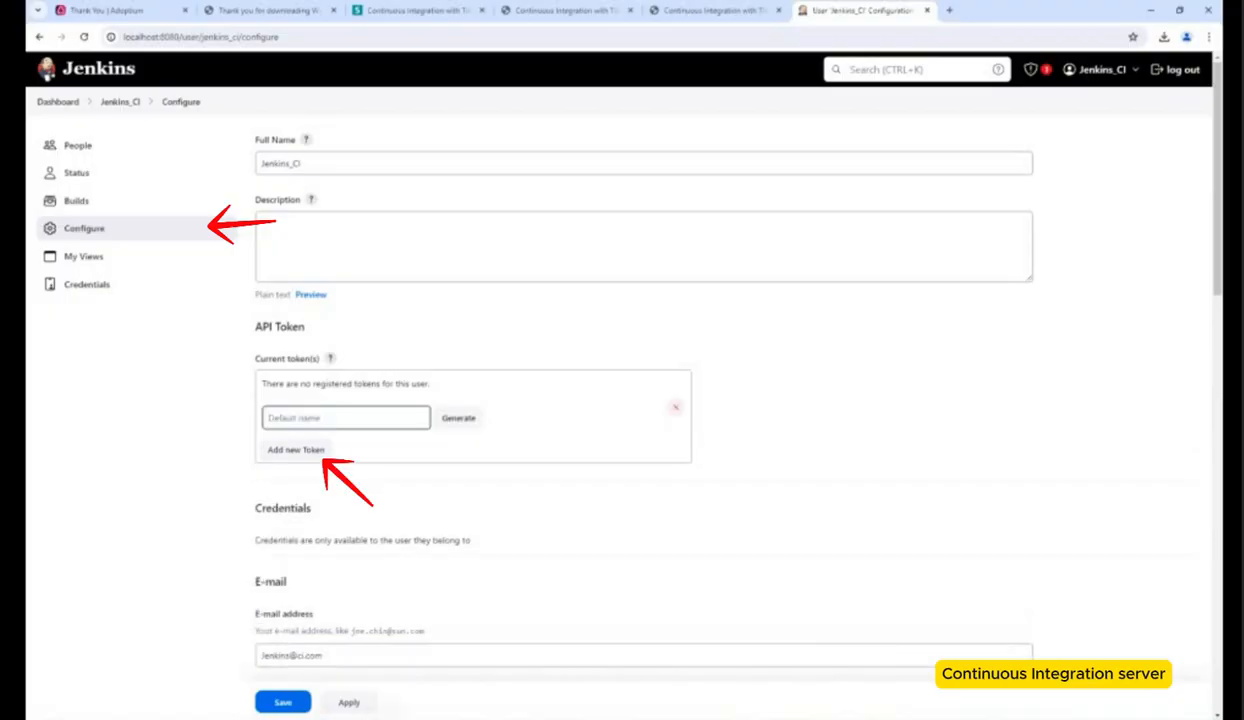
pyautogui.click(458, 417)
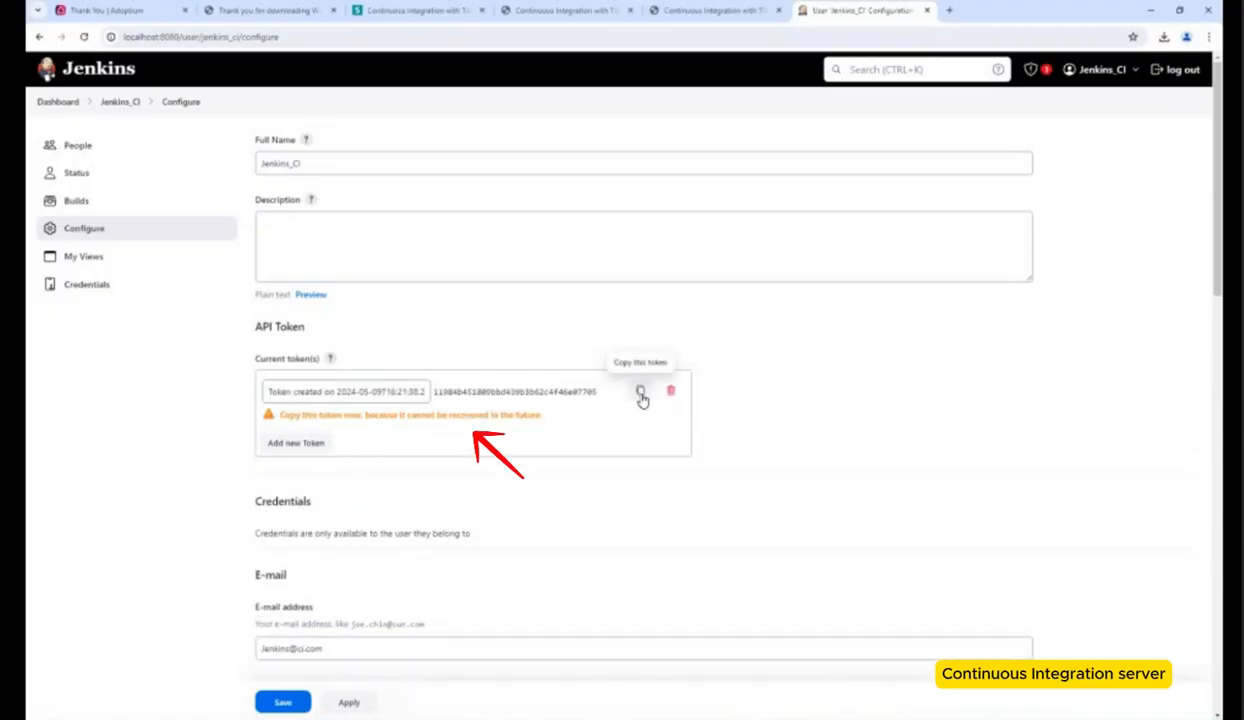
pyautogui.click(641, 393)
# Step: Create a desktop text file named token_Jenkins and paste the API token into it
pyautogui.press('super+e')
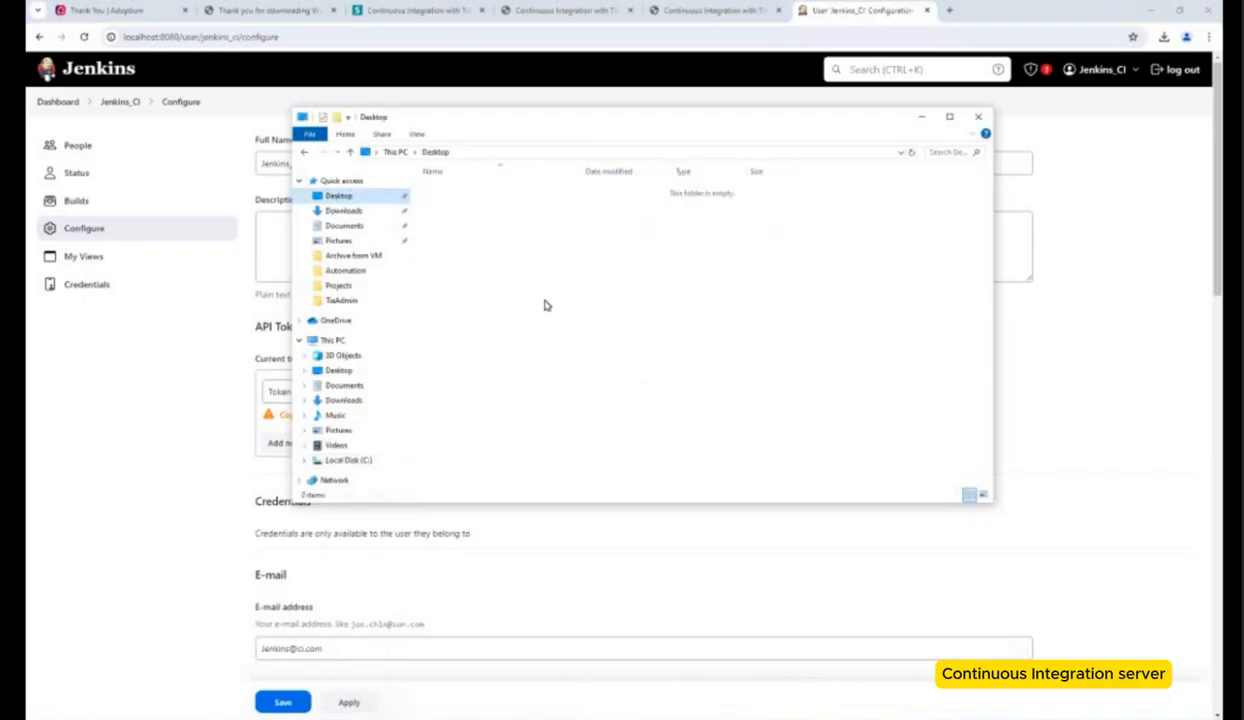
pyautogui.rightClick(631, 330)
pyautogui.moveTo(703, 455)
pyautogui.click(800, 520)
pyautogui.write('token_Jenkins')
pyautogui.press('Return')
pyautogui.press('Return')
pyautogui.hotkey('ctrl', 'v')
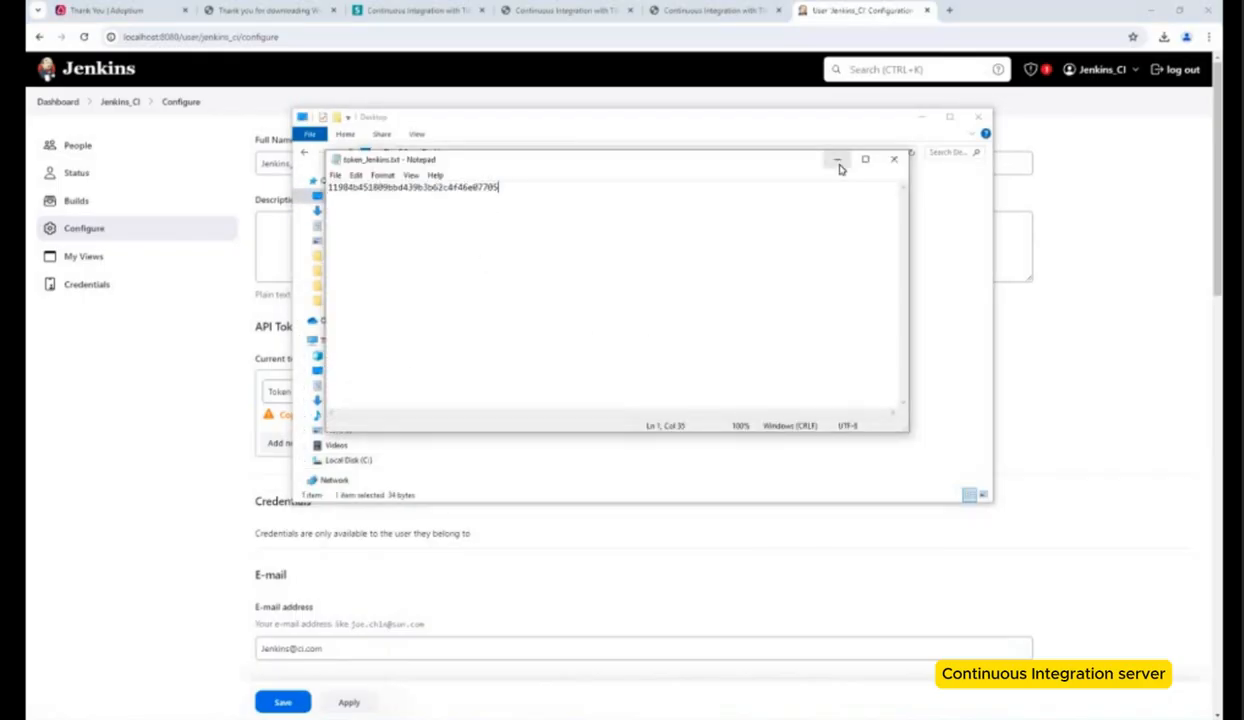
pyautogui.click(837, 160)
# Step: Scroll through the guide's Node configuration section
pyautogui.click(58, 102)
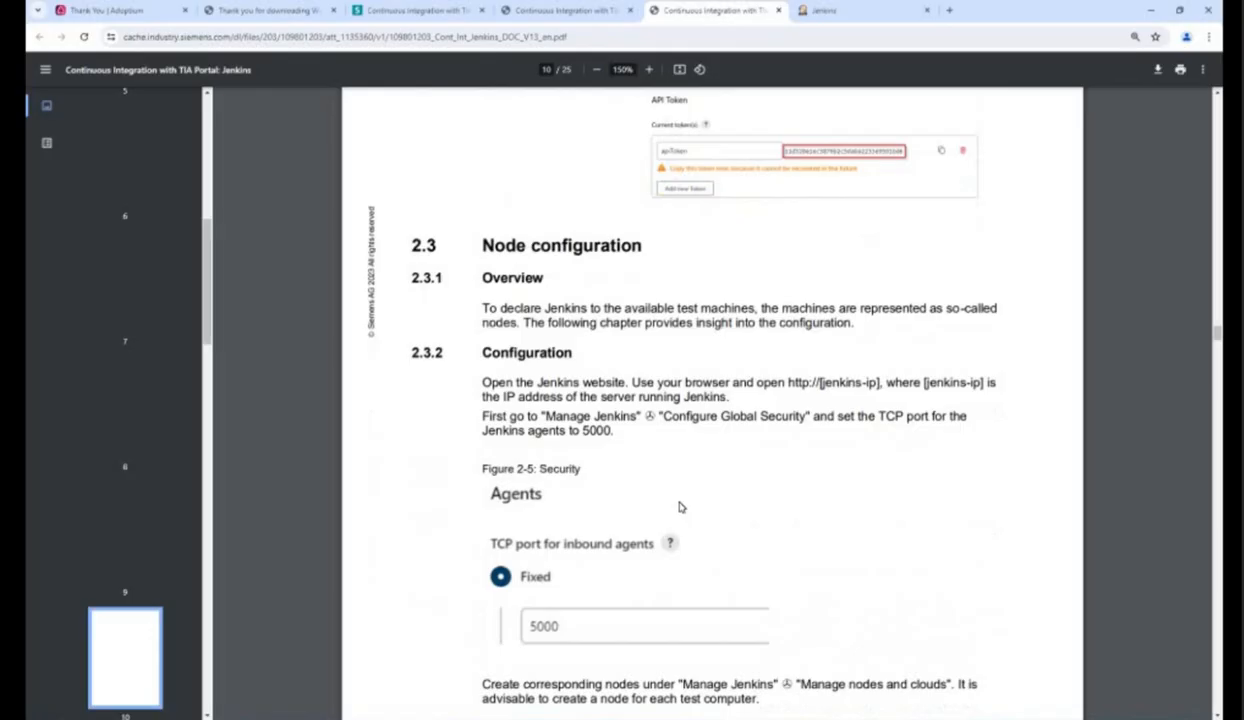
pyautogui.scroll(-1, 679, 507)
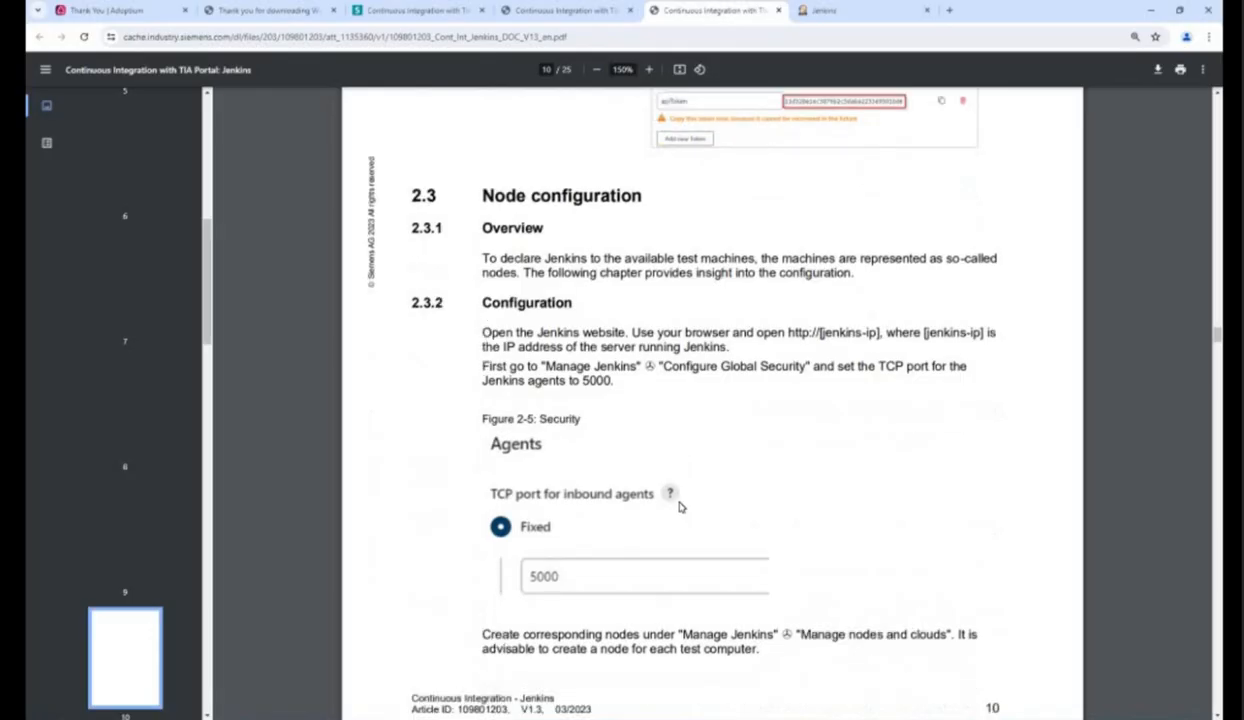
pyautogui.scroll(-5, 679, 507)
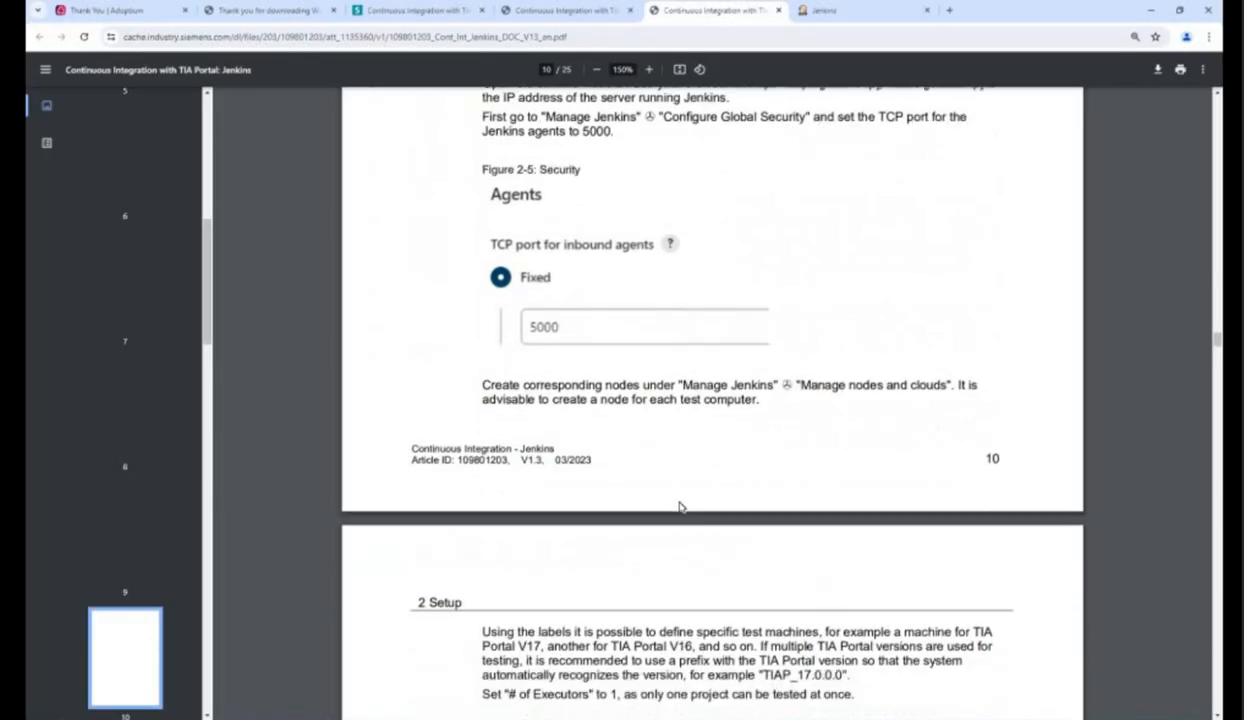
pyautogui.scroll(-3, 679, 507)
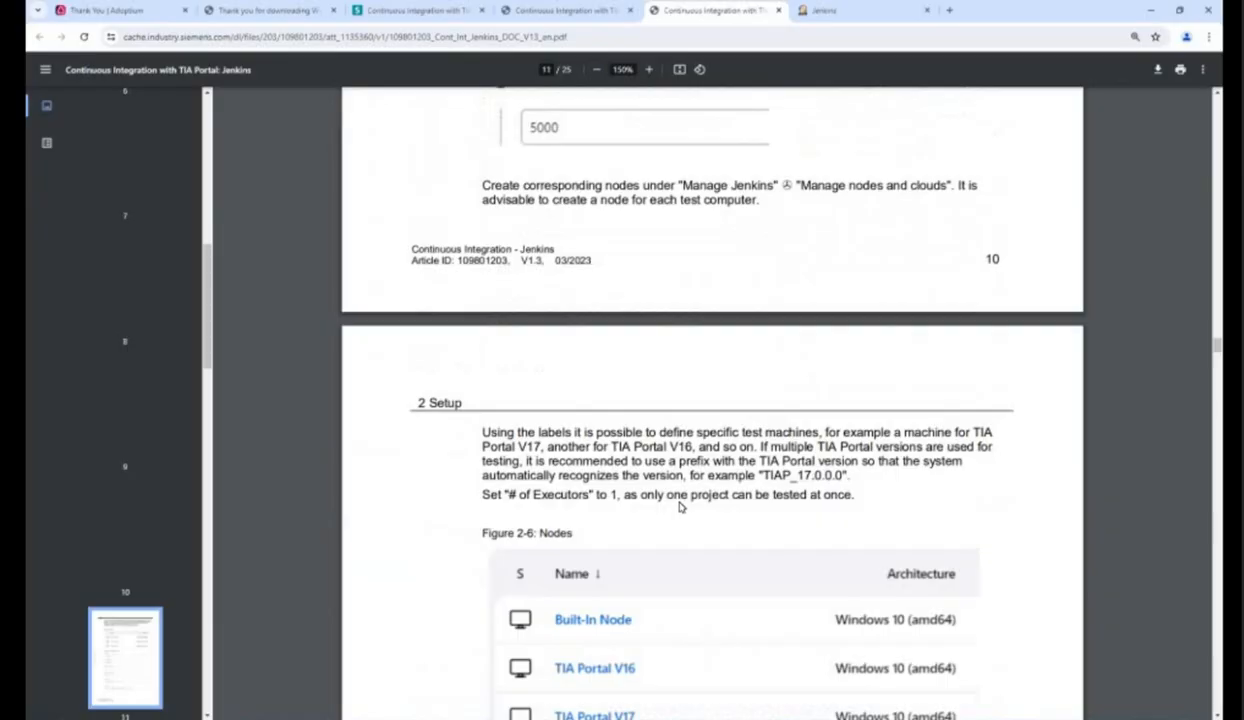
pyautogui.scroll(-1, 679, 507)
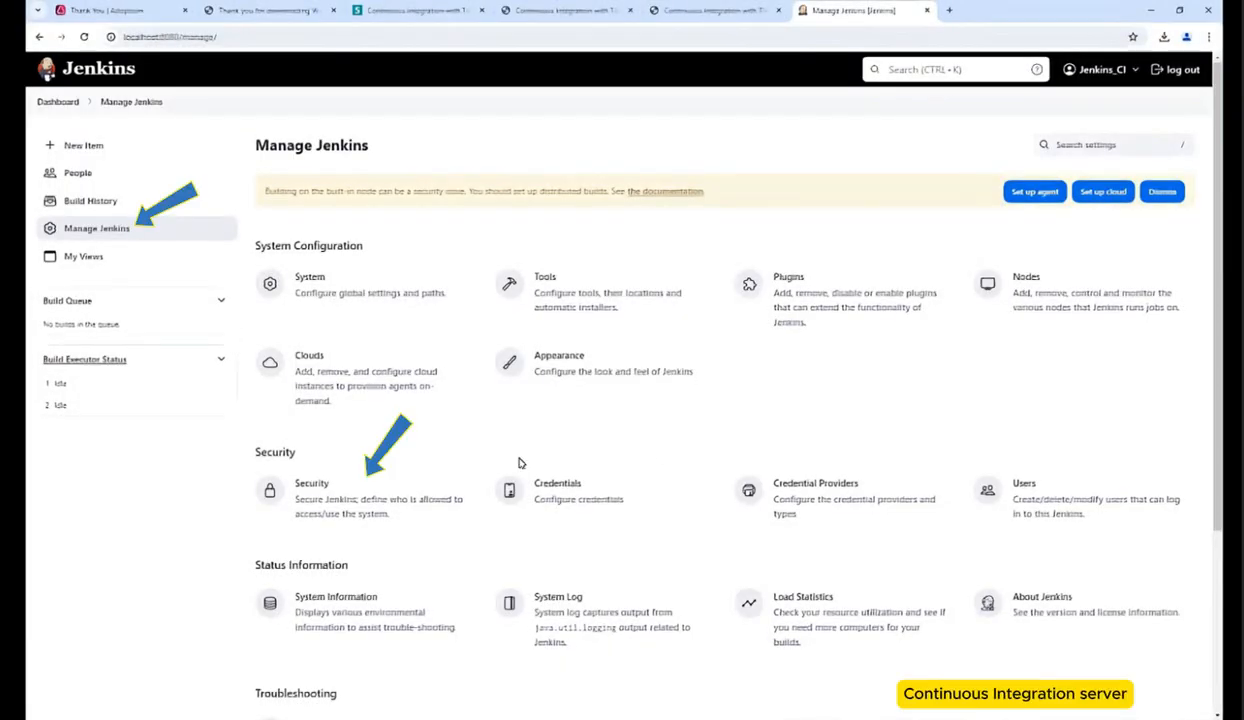
# Step: Set the fixed TCP port for inbound agents to 5000 in the security settings and save
pyautogui.click(383, 490)
pyautogui.scroll(-5, 502, 410)
pyautogui.click(134, 375)
pyautogui.write('5000')
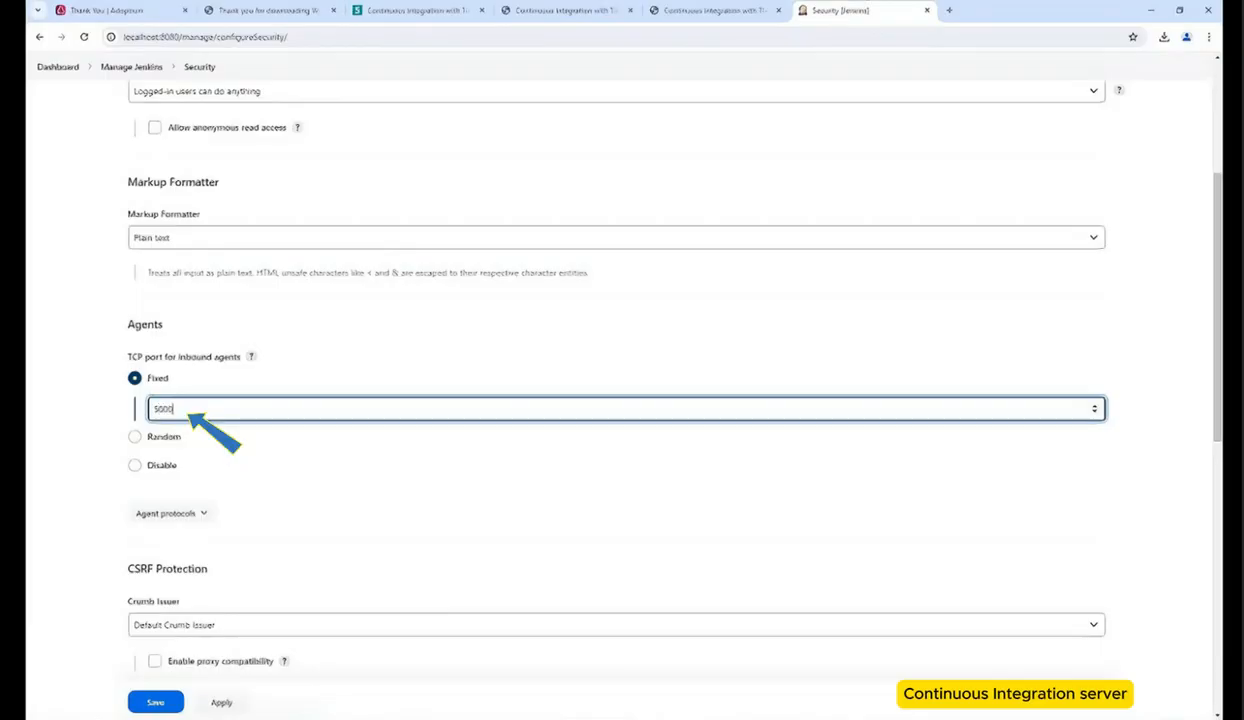
pyautogui.scroll(-5, 392, 494)
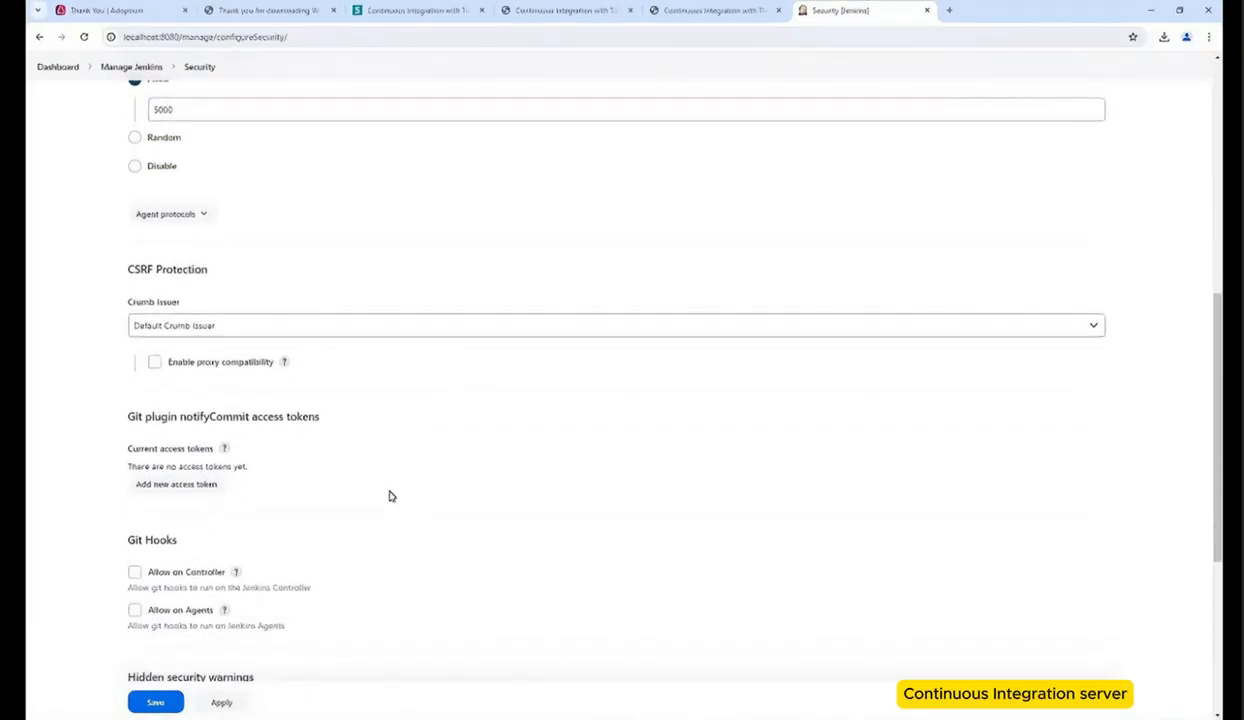
pyautogui.scroll(-2, 391, 496)
pyautogui.scroll(4, 1221, 278)
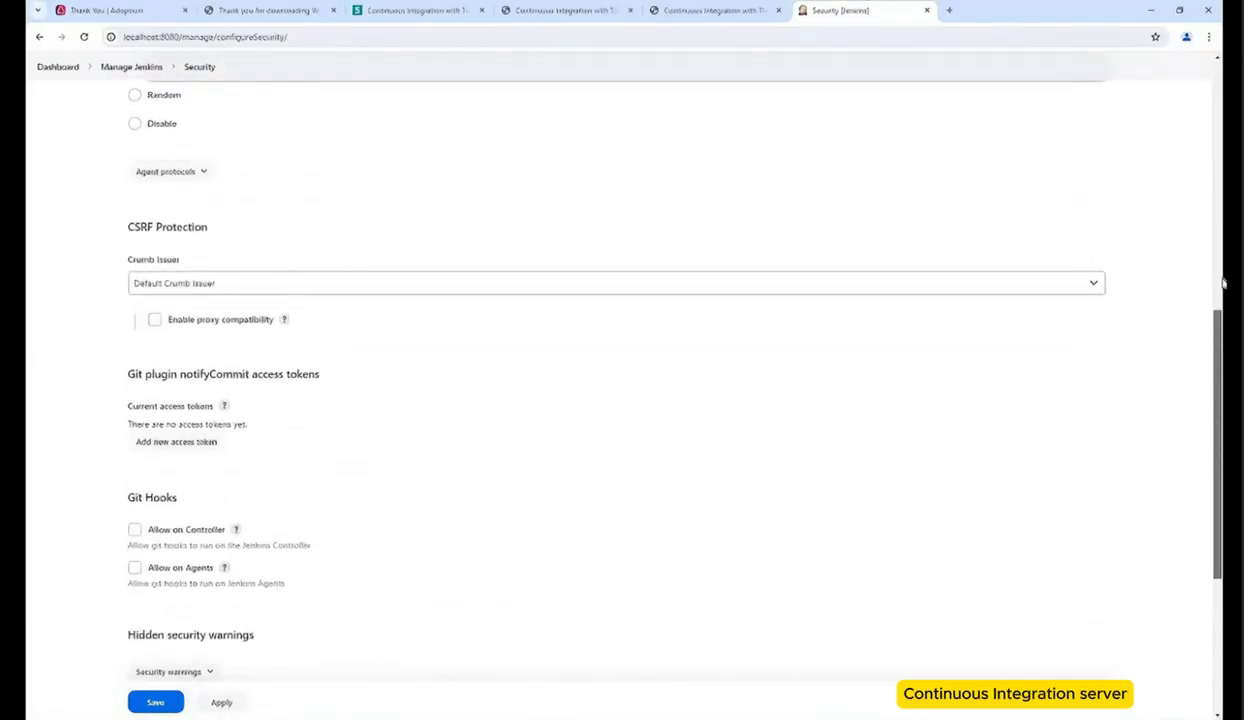
pyautogui.click(155, 703)
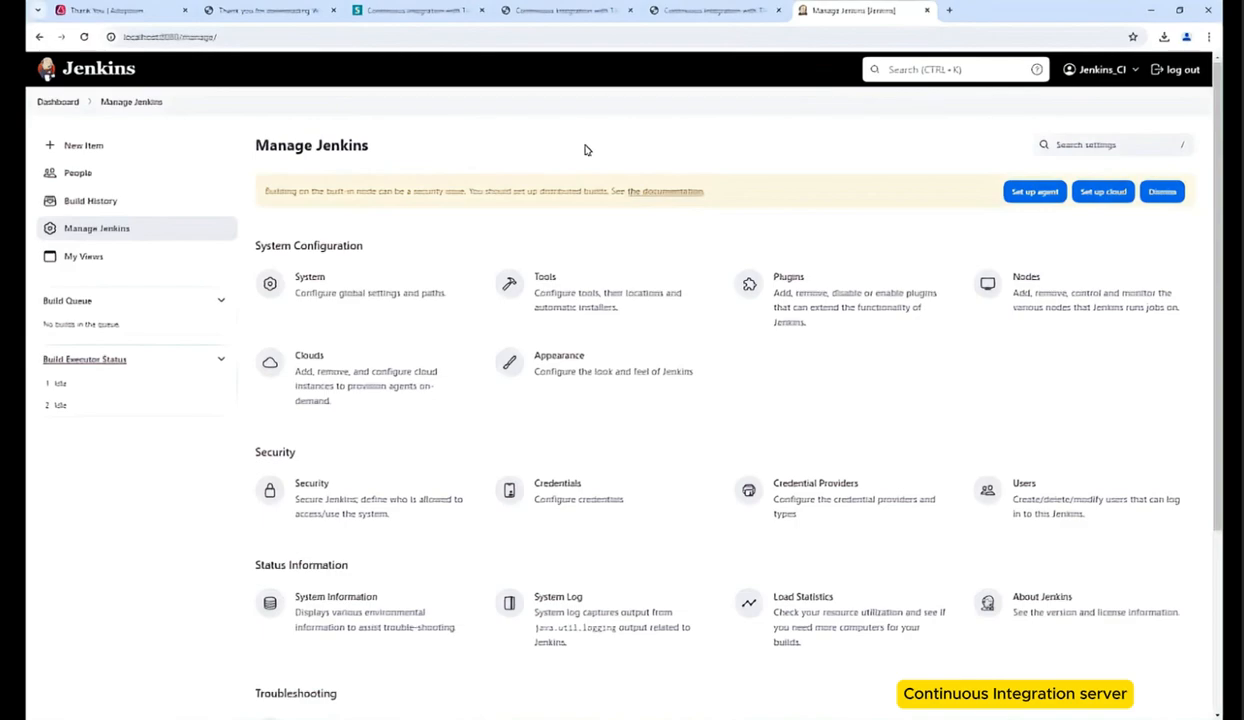
# Step: Create a new permanent agent node named Jenkins_CI
pyautogui.click(1035, 300)
pyautogui.click(1031, 146)
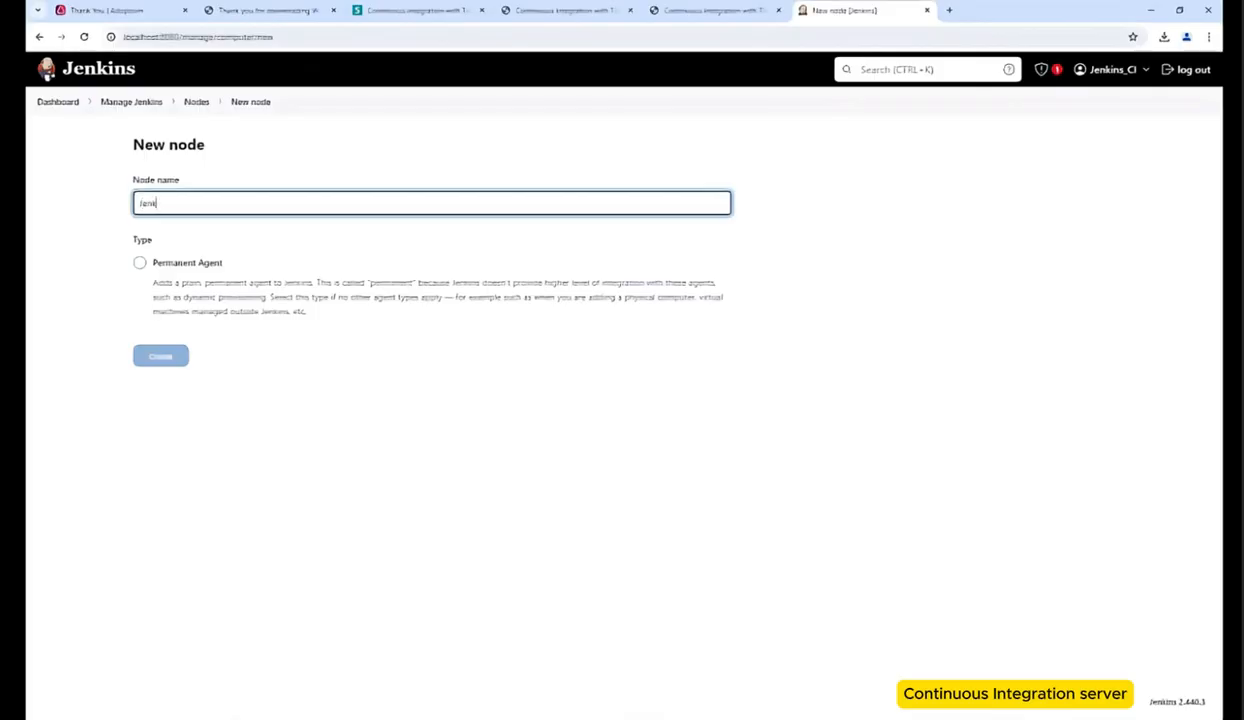
pyautogui.click(185, 265)
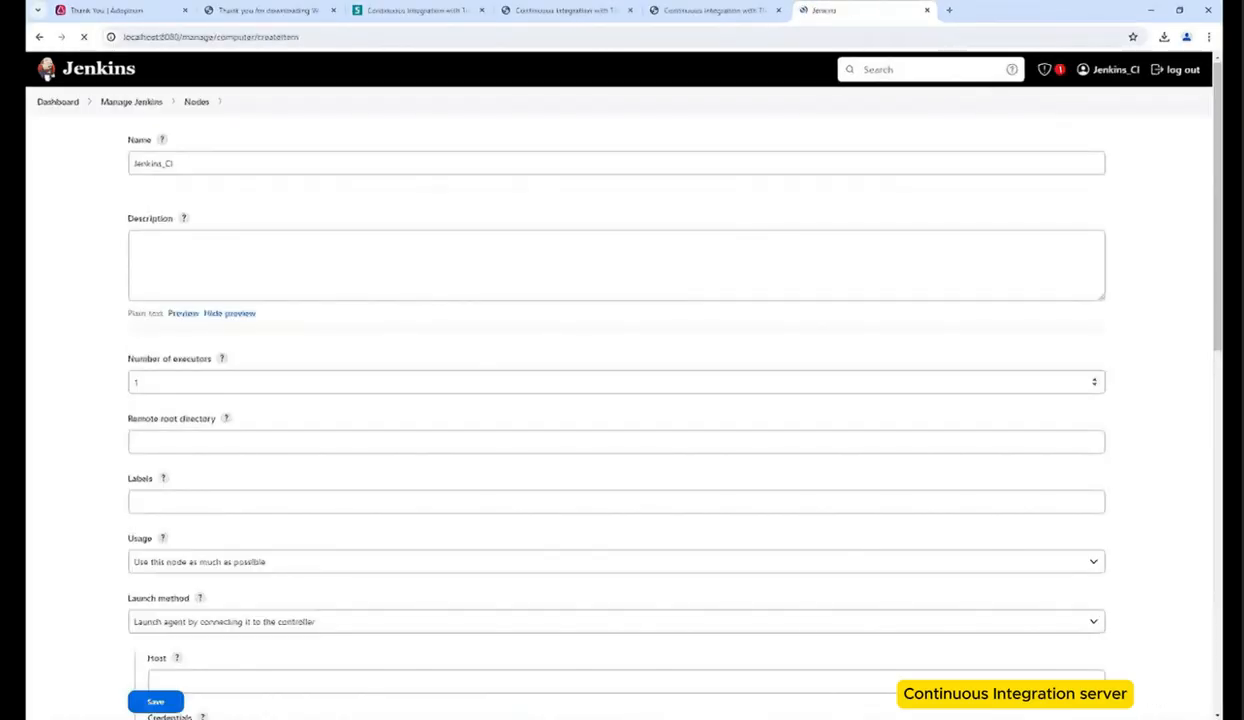
# Step: Give the node the description Jenkins CI, remote root directory C:\jenkins and label Jenkins_CI
pyautogui.click(372, 427)
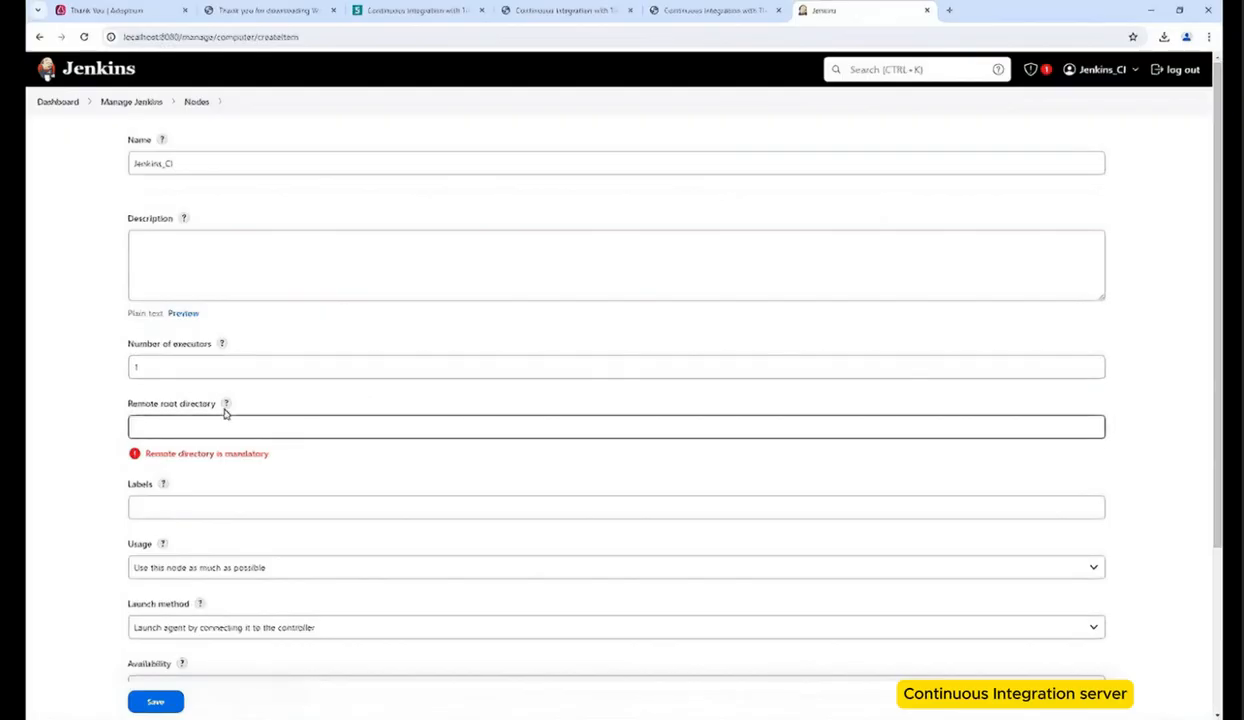
pyautogui.scroll(-4, 680, 507)
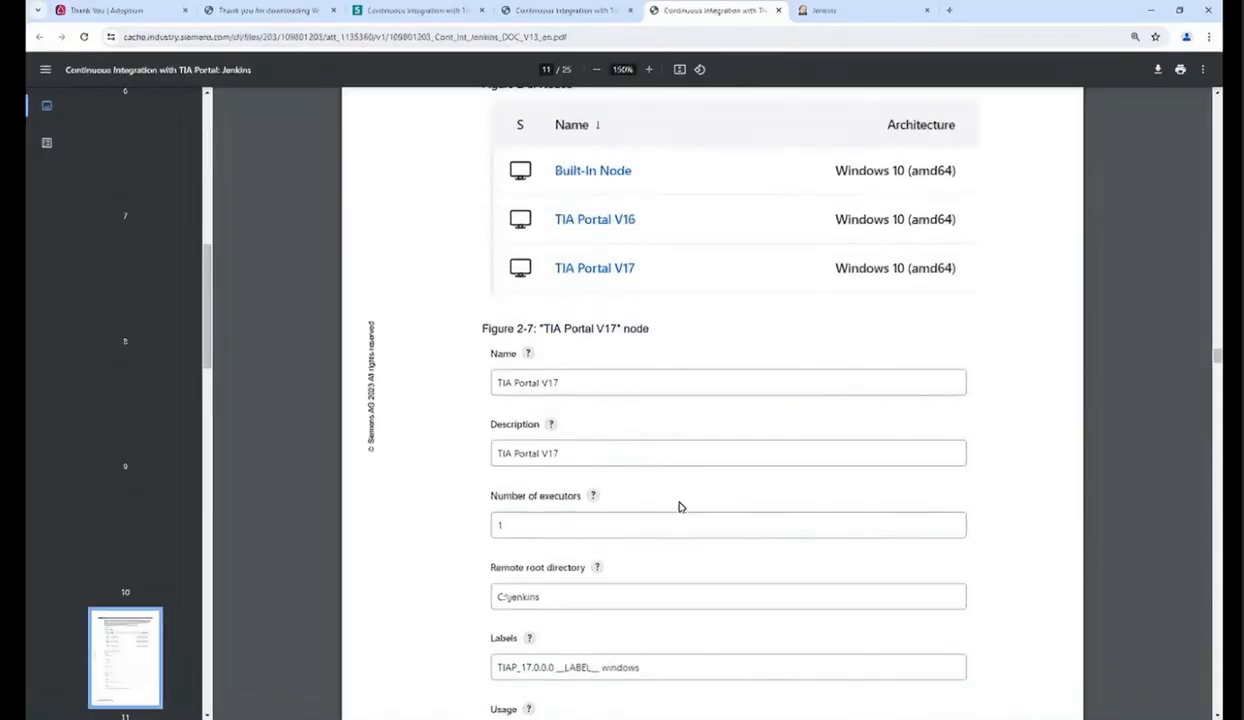
pyautogui.scroll(-6, 680, 507)
pyautogui.scroll(-3, 680, 507)
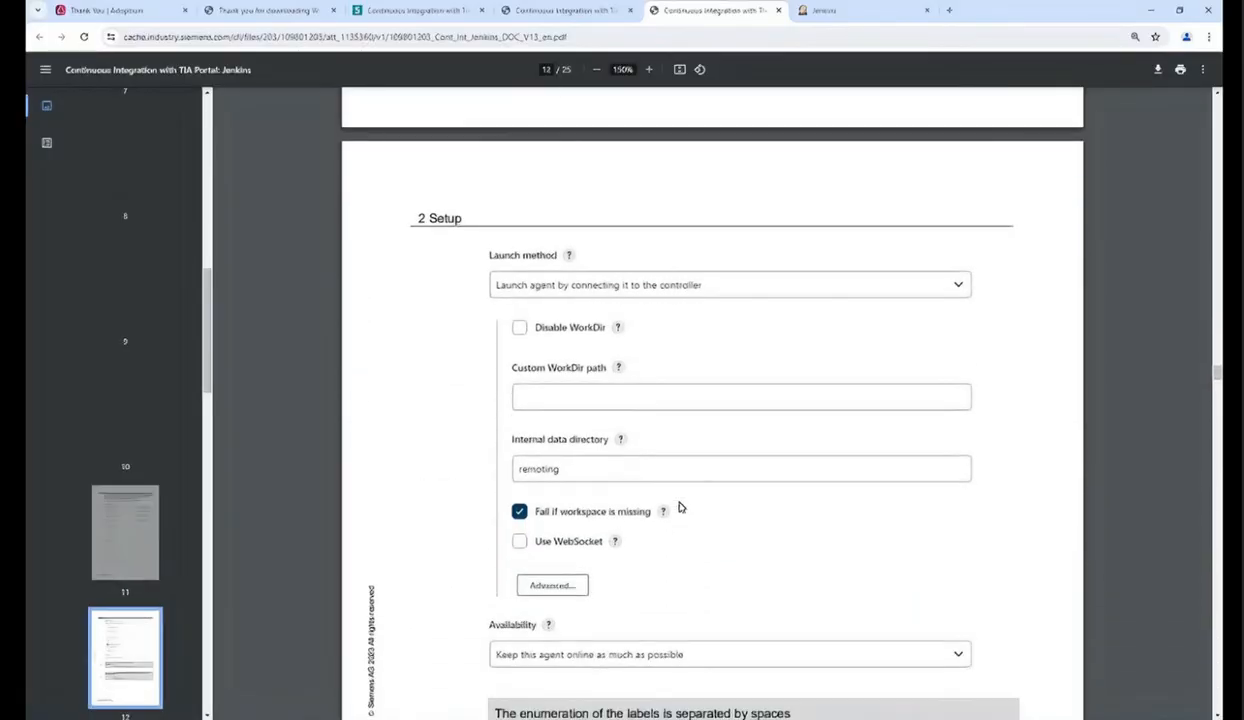
pyautogui.scroll(-1, 680, 507)
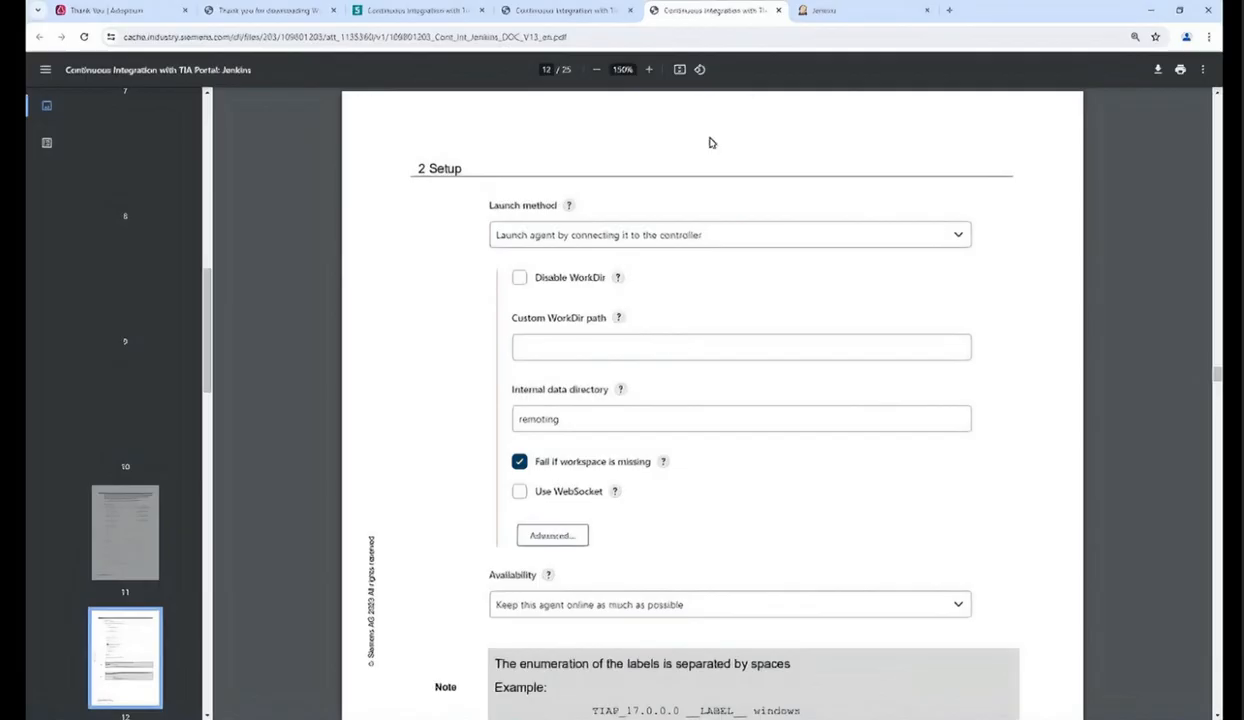
pyautogui.click(828, 16)
pyautogui.click(238, 252)
pyautogui.write('Jenkins CI')
pyautogui.click(238, 427)
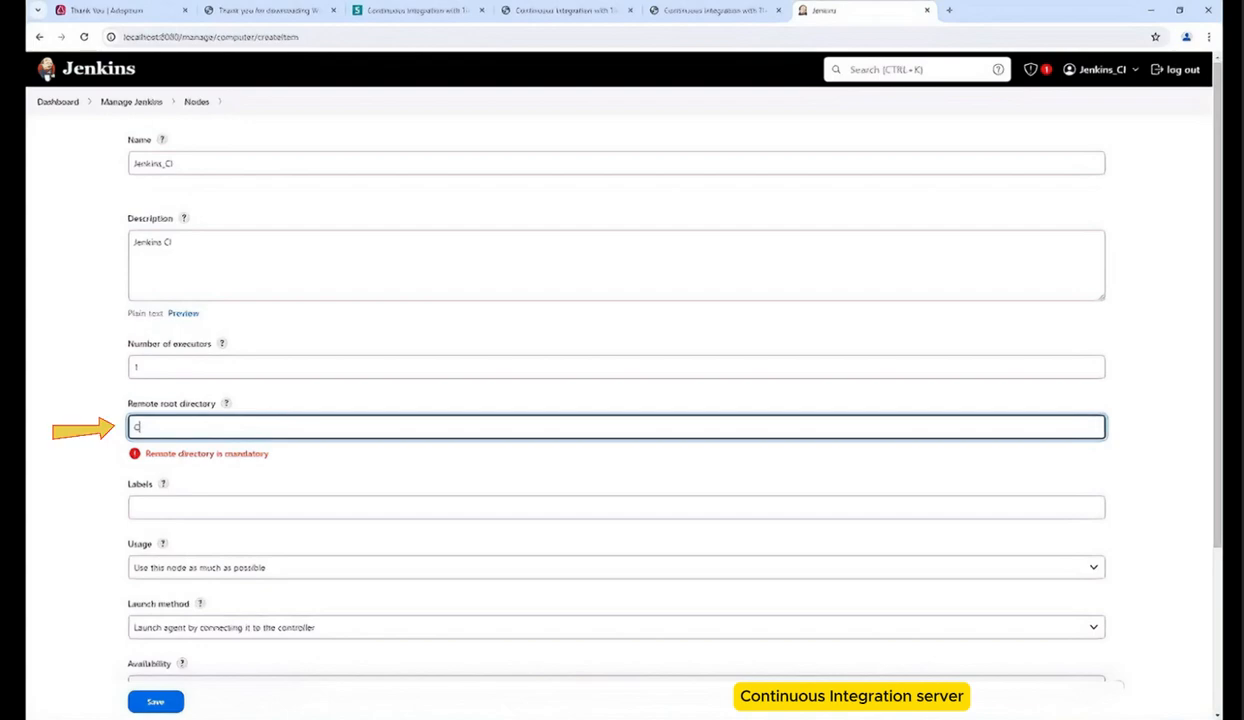
pyautogui.write('C:\\jenkins')
pyautogui.click(183, 507)
pyautogui.write('Jenkins_CI')
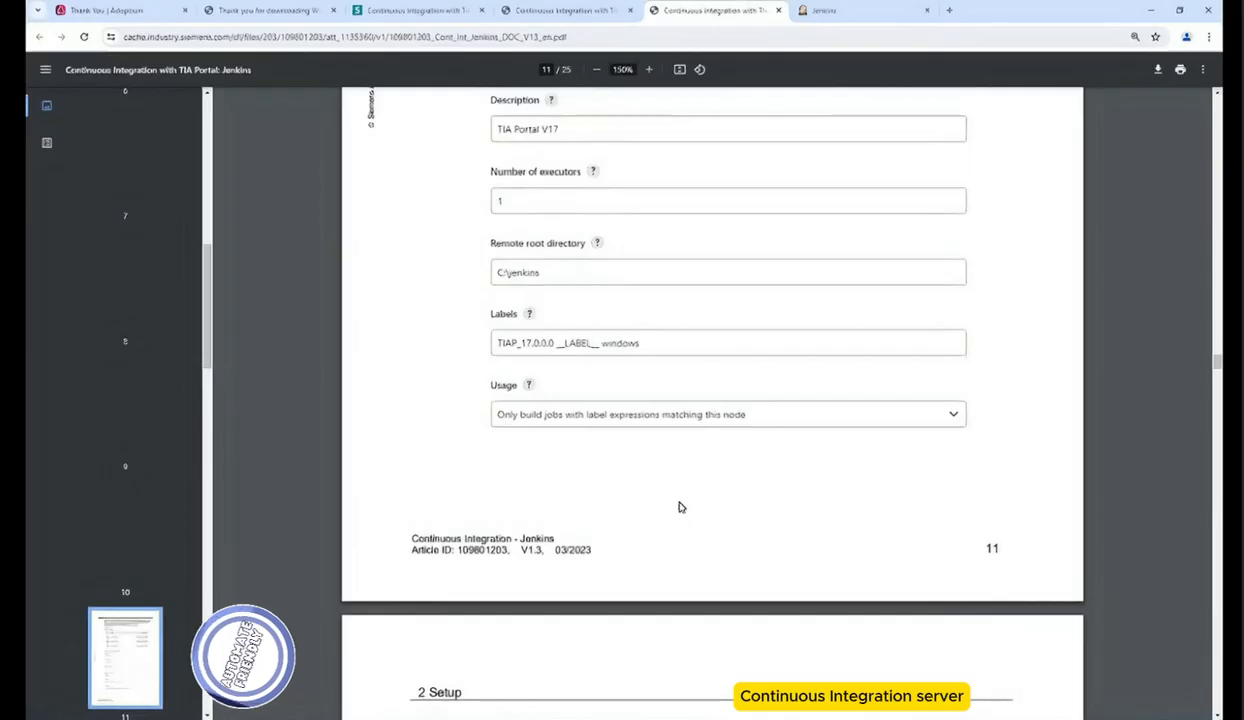
# Step: Set the node's usage to Only build jobs with label expressions matching this node and save it
pyautogui.scroll(-3, 678, 507)
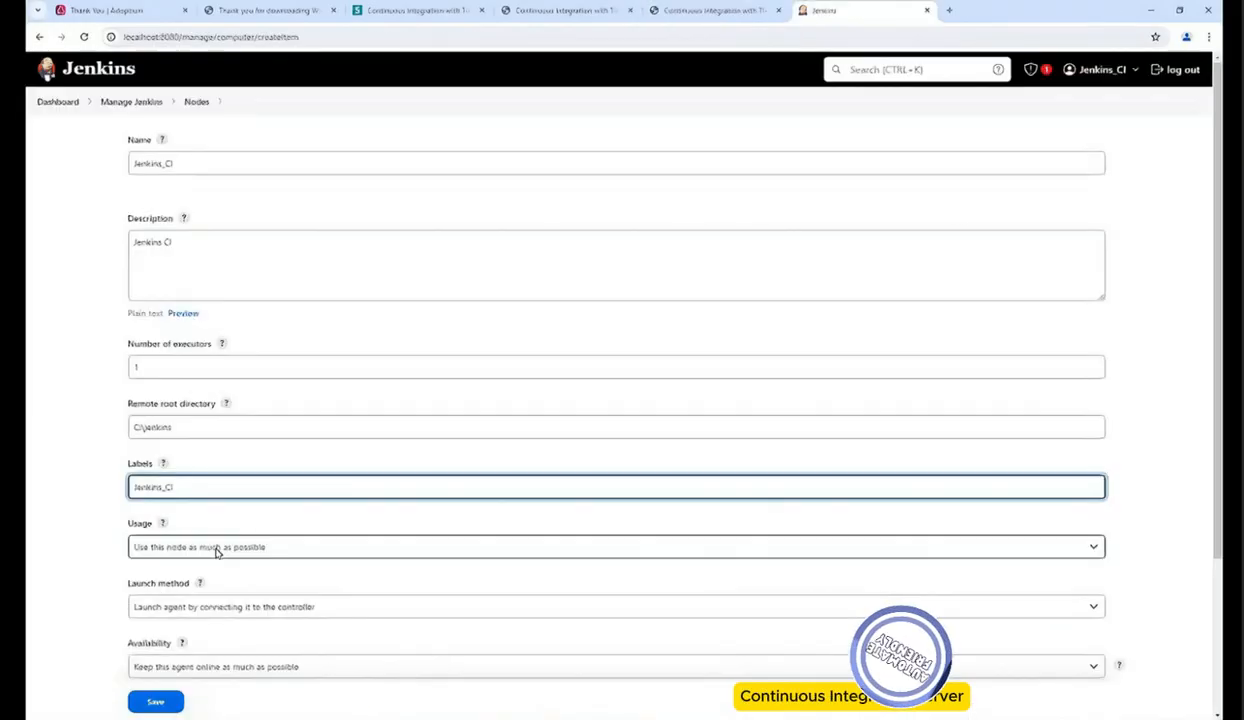
pyautogui.click(210, 547)
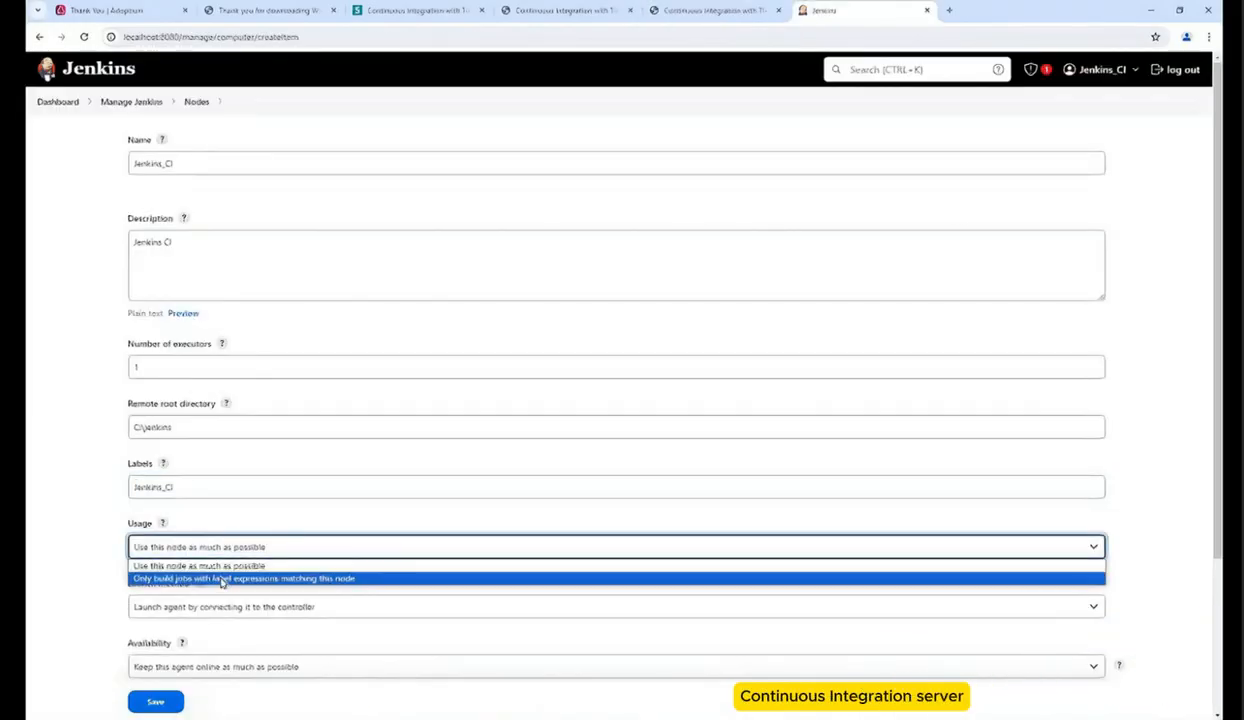
pyautogui.click(223, 581)
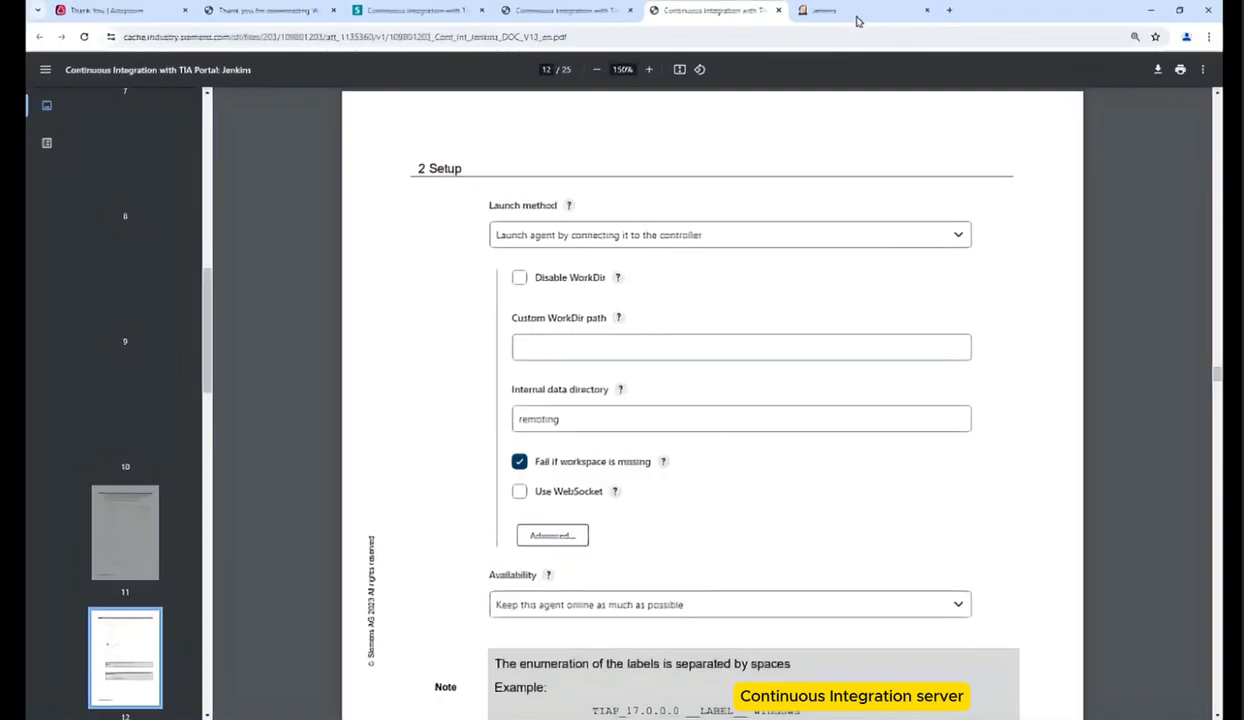
pyautogui.click(860, 14)
pyautogui.scroll(-2, 1218, 568)
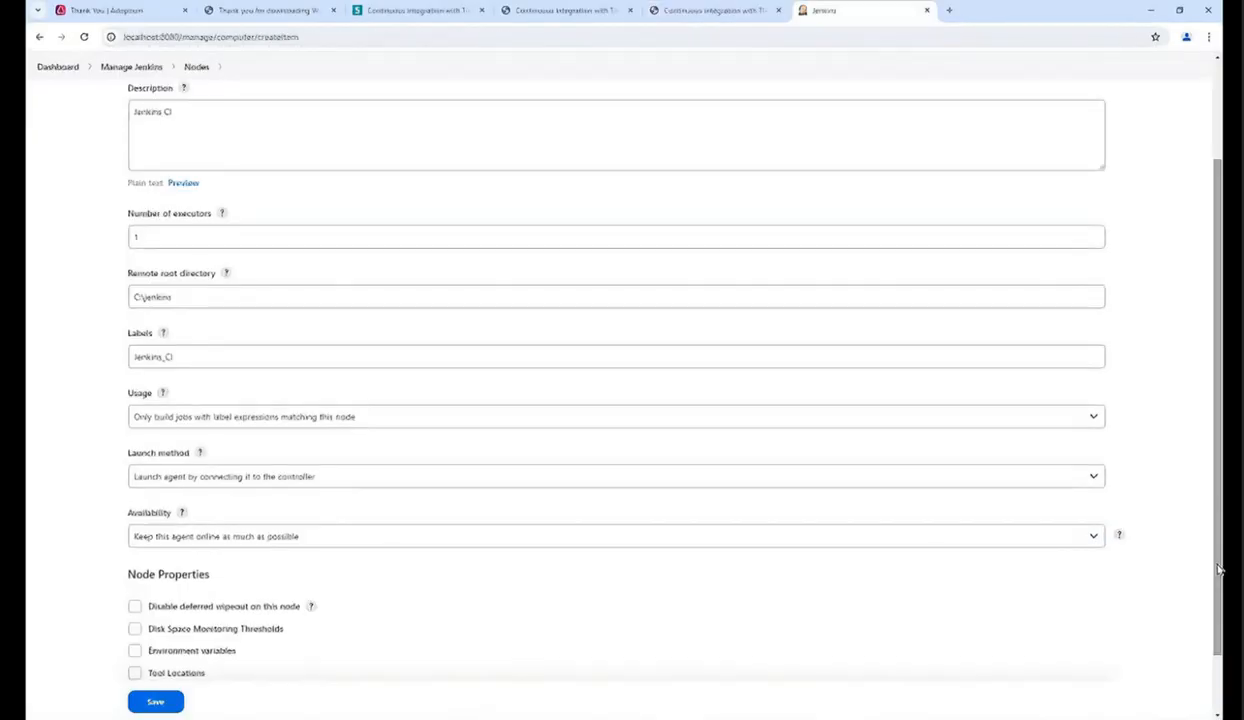
pyautogui.scroll(-1, 1218, 568)
pyautogui.click(146, 664)
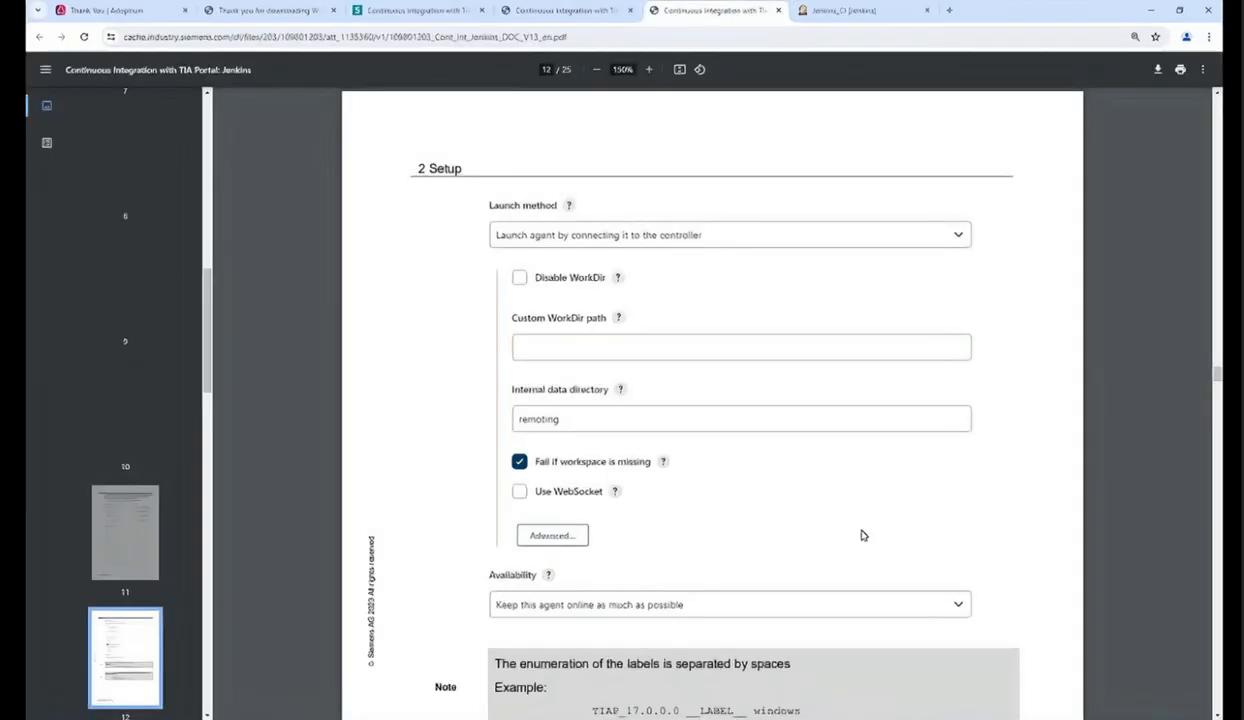
# Step: Create a jenkins folder on drive C: containing an automation subfolder
pyautogui.scroll(-3, 861, 533)
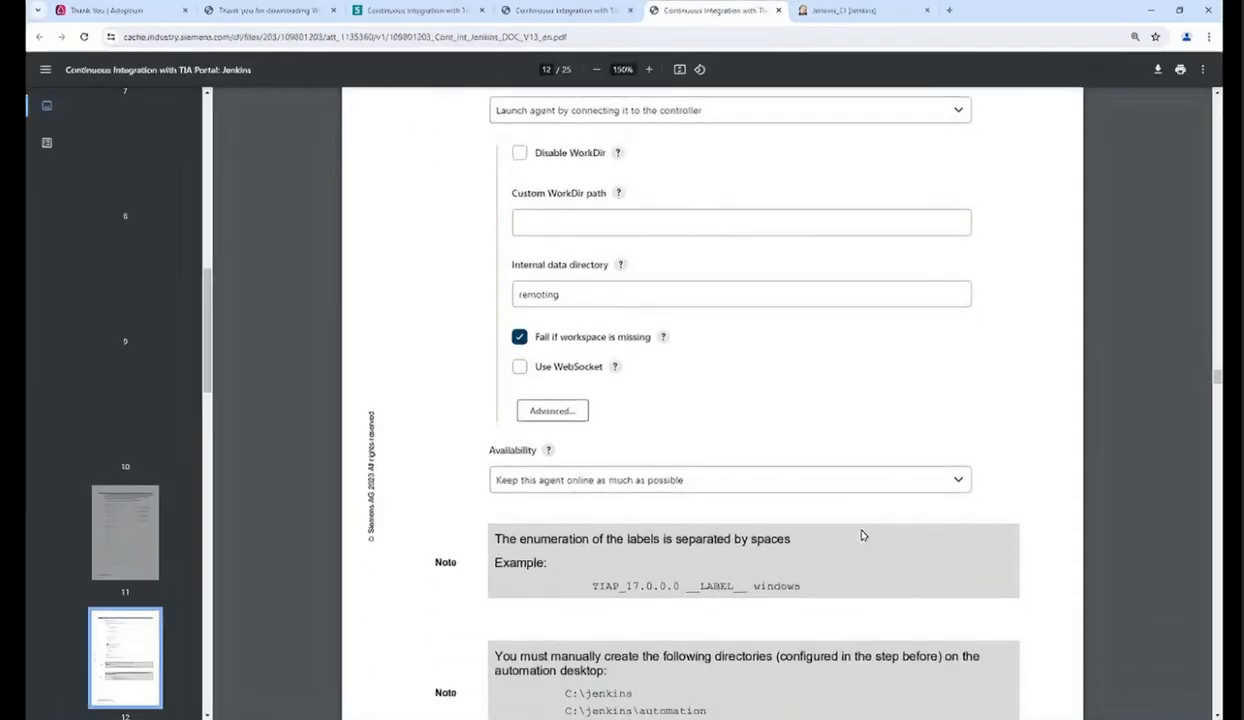
pyautogui.scroll(-2, 861, 533)
pyautogui.moveTo(527, 566)
pyautogui.mouseDown()
pyautogui.moveTo(680, 642)
pyautogui.moveTo(728, 598)
pyautogui.moveTo(673, 604)
pyautogui.moveTo(546, 548)
pyautogui.moveTo(563, 566)
pyautogui.mouseUp()
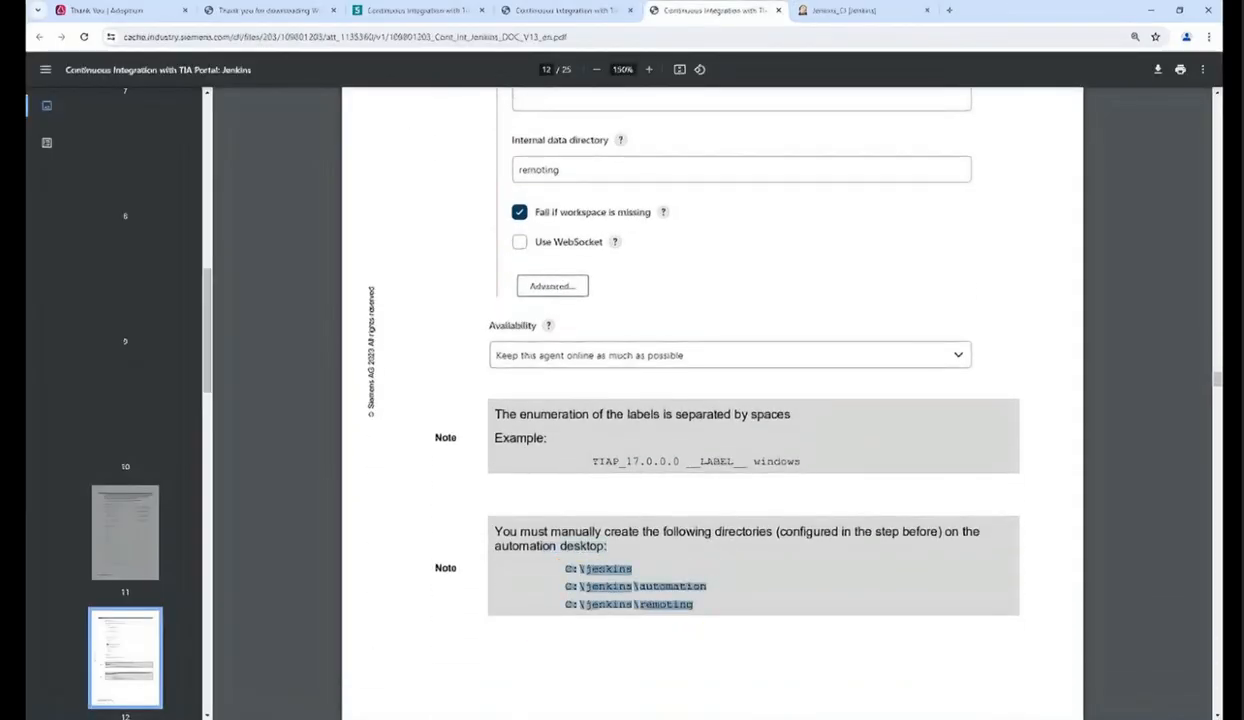
pyautogui.click(750, 558)
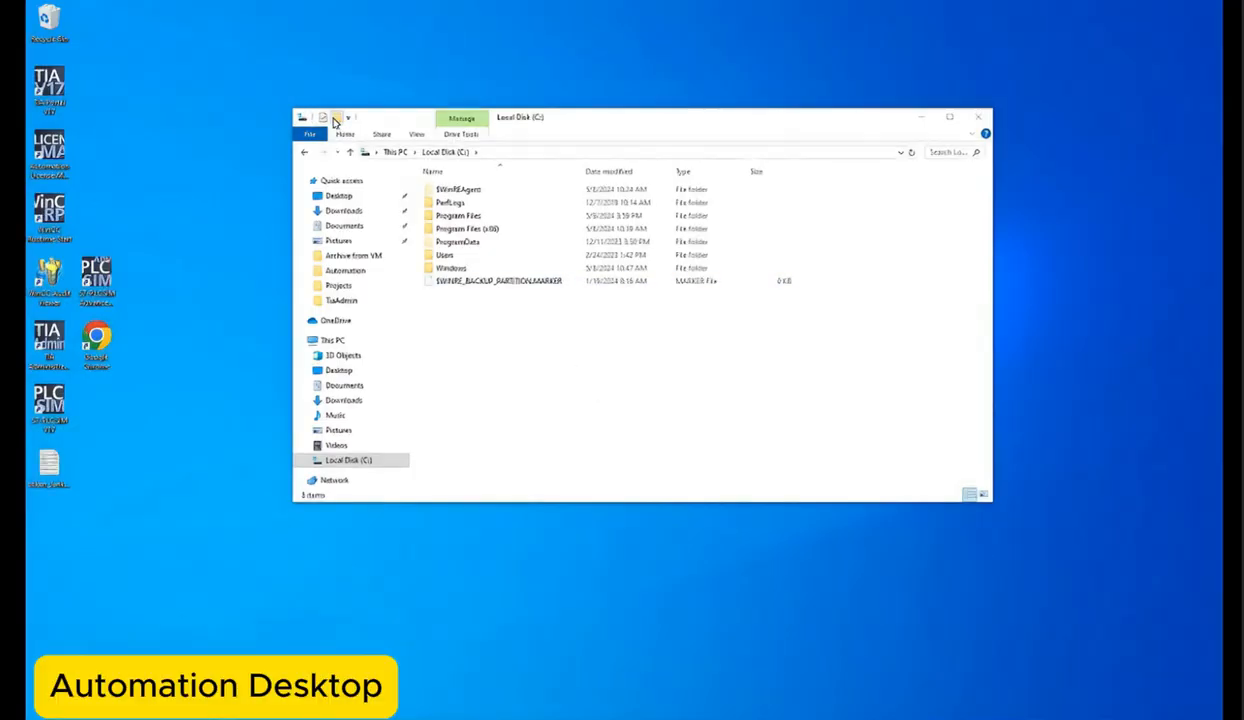
pyautogui.click(336, 118)
pyautogui.write('jenkins')
pyautogui.press('Return')
pyautogui.press('Return')
pyautogui.click(337, 119)
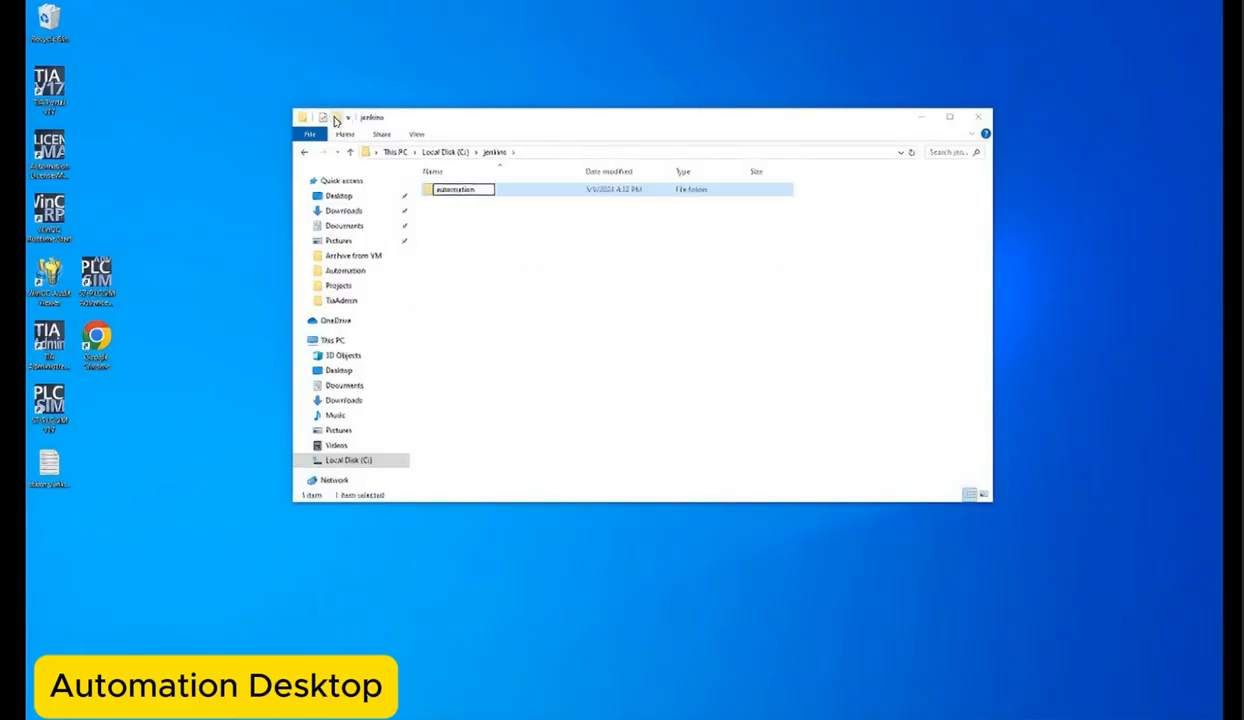
pyautogui.press('Return')
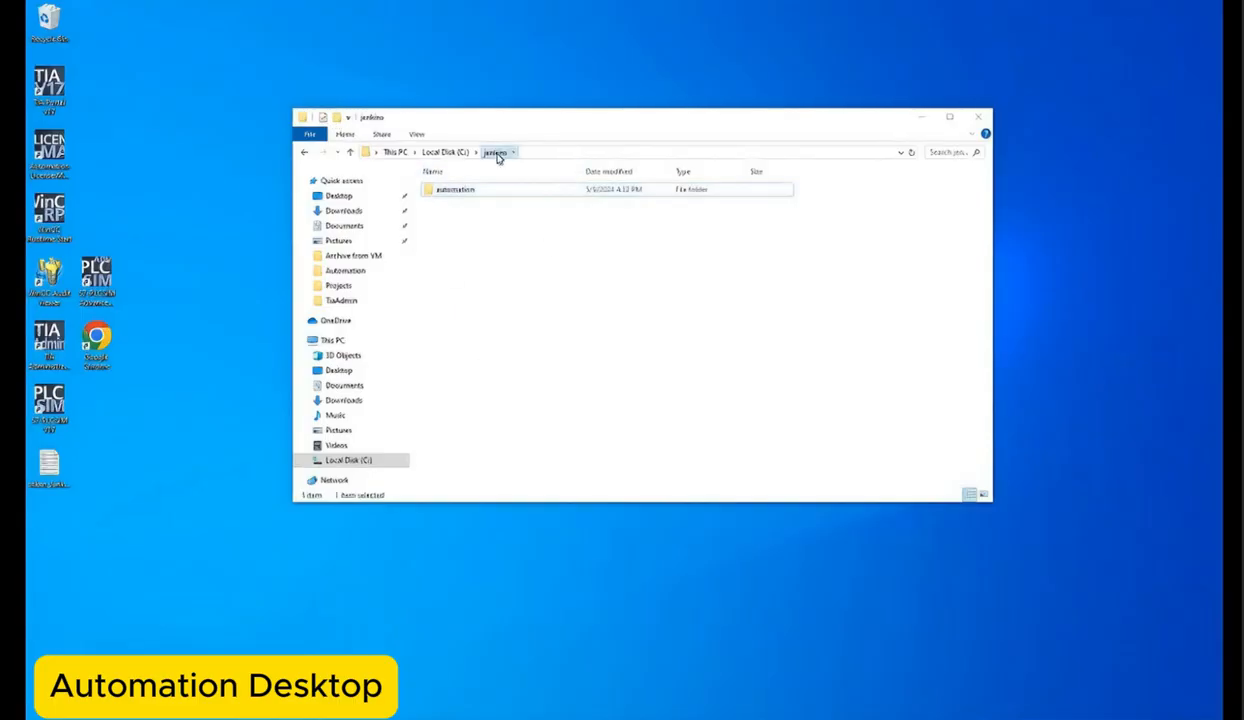
# Step: Add a remoting subfolder inside C:\jenkins
pyautogui.hotkey('ctrl', 'shift', 'n')
pyautogui.write('renoting')
pyautogui.press('Return')
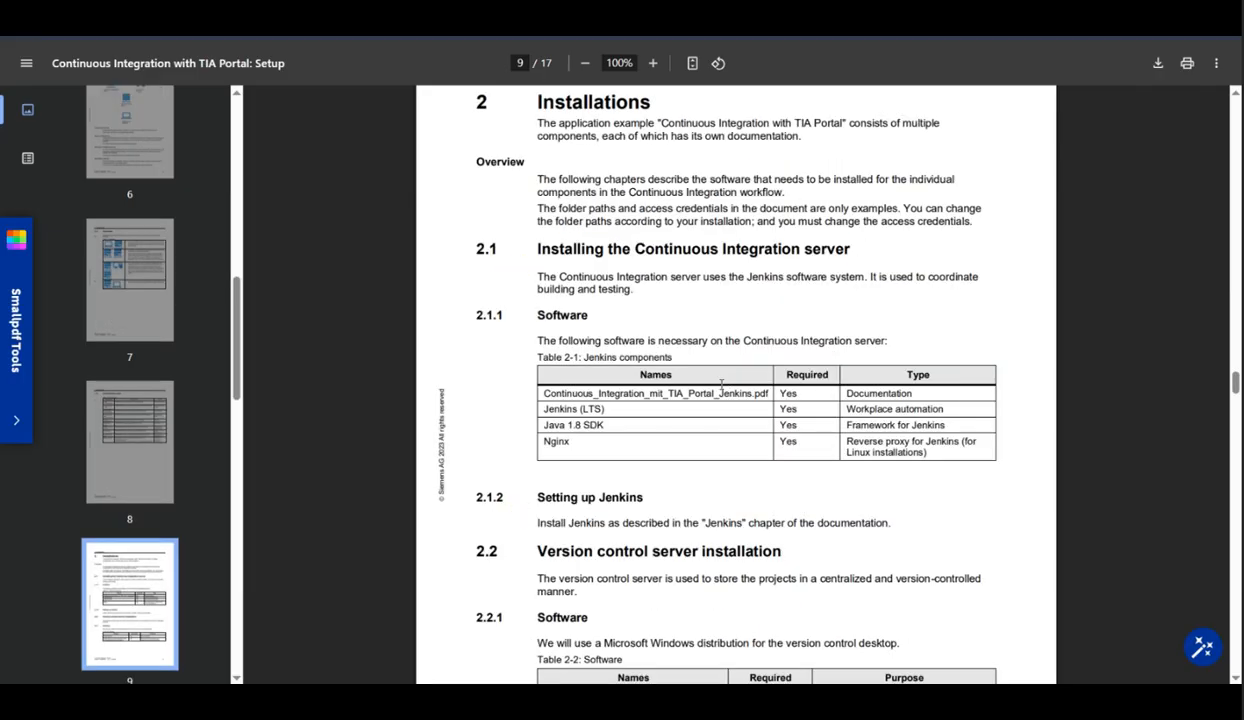
# Step: Browse the Multiuser Engineering with TIA Project-Server entry and open its documentation
pyautogui.scroll(-10, 980, 259)
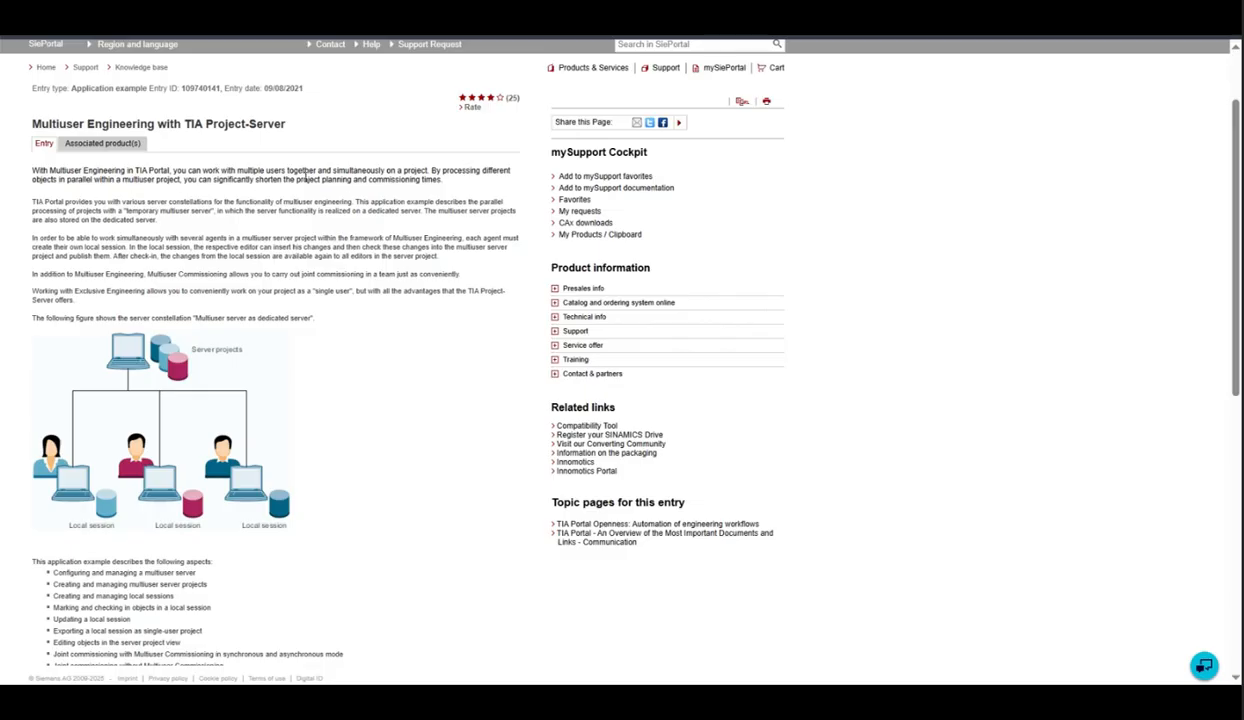
pyautogui.scroll(-3, 163, 300)
pyautogui.scroll(-2, 101, 330)
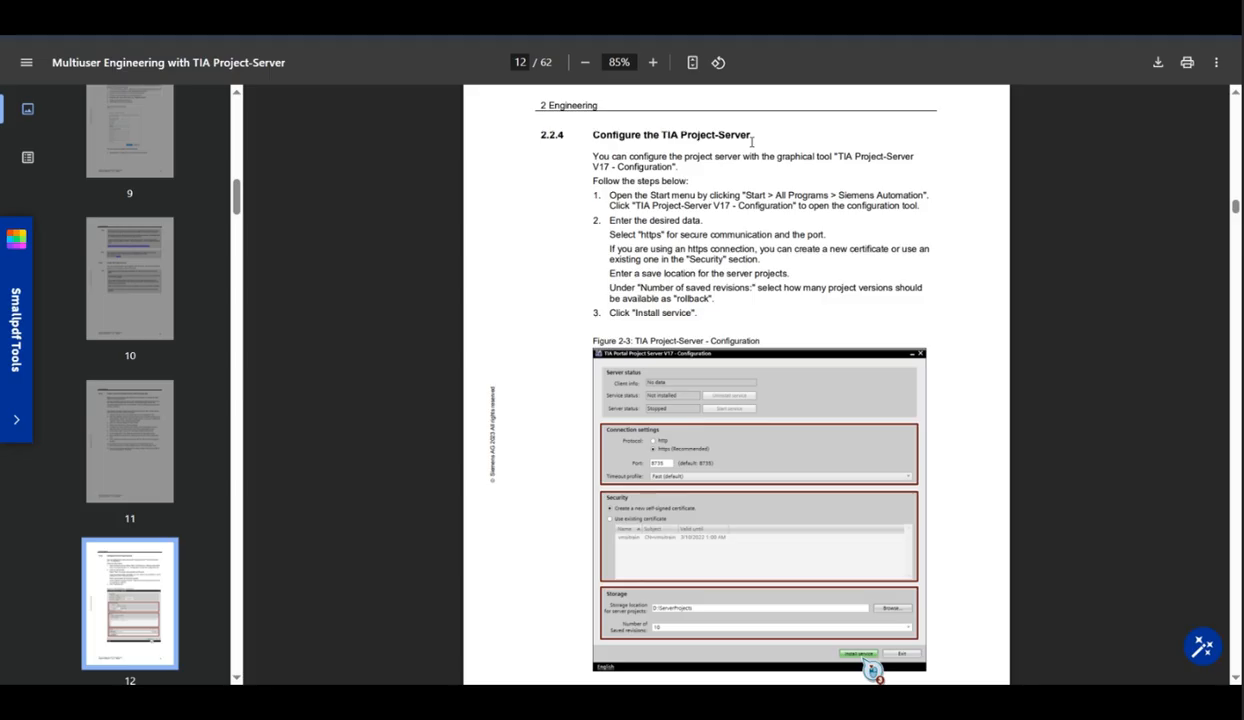
pyautogui.moveTo(749, 135); pyautogui.dragTo(593, 134)
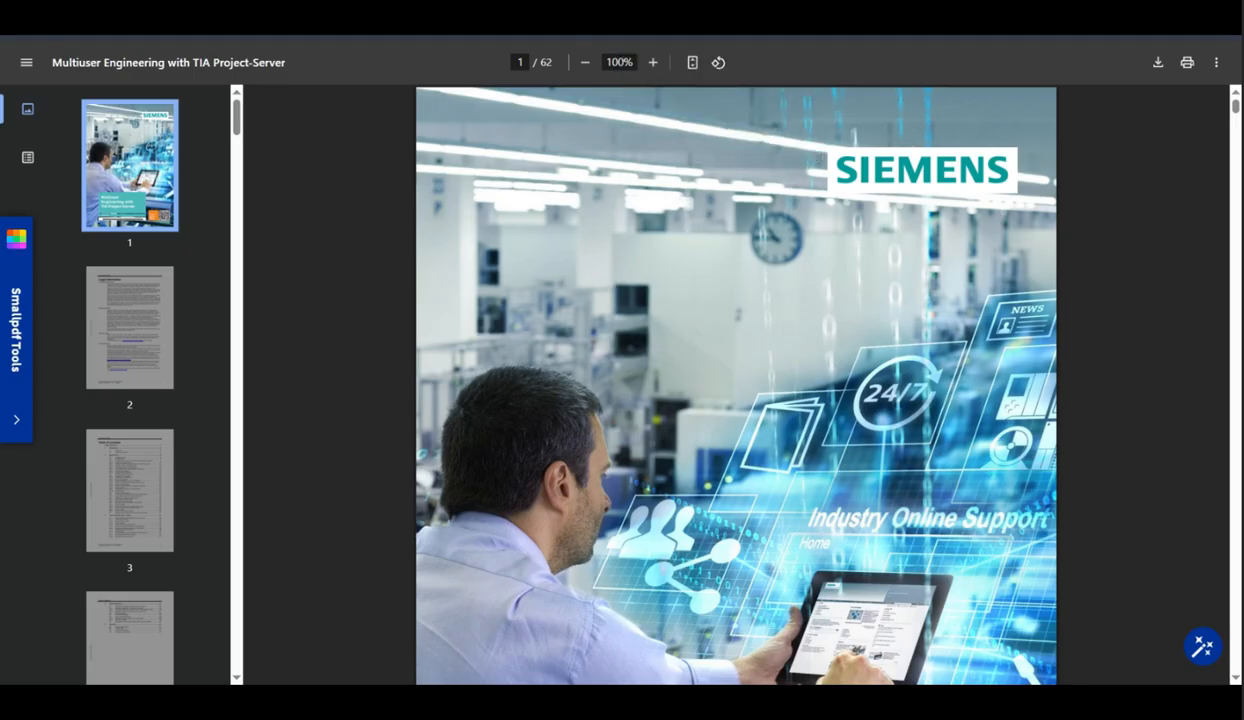
pyautogui.scroll(-6, 603, 314)
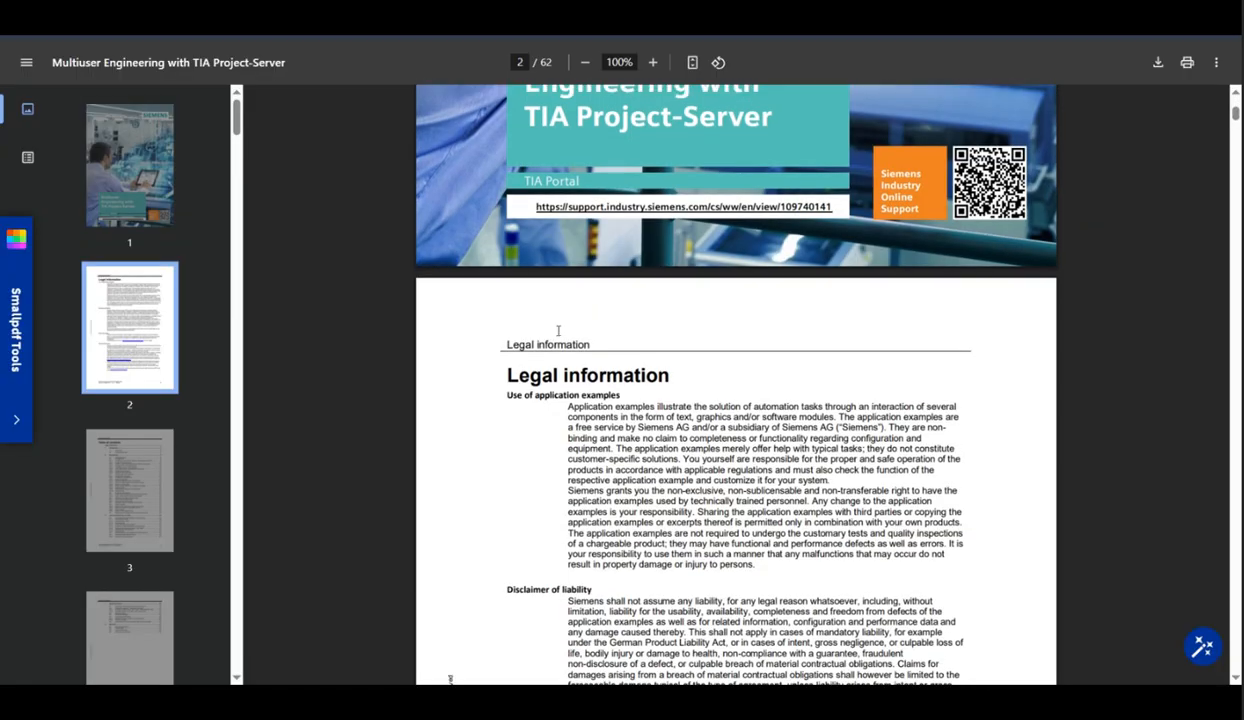
# Step: Scroll through the TIA Project-Server documentation and its download page
pyautogui.scroll(-15, 558, 330)
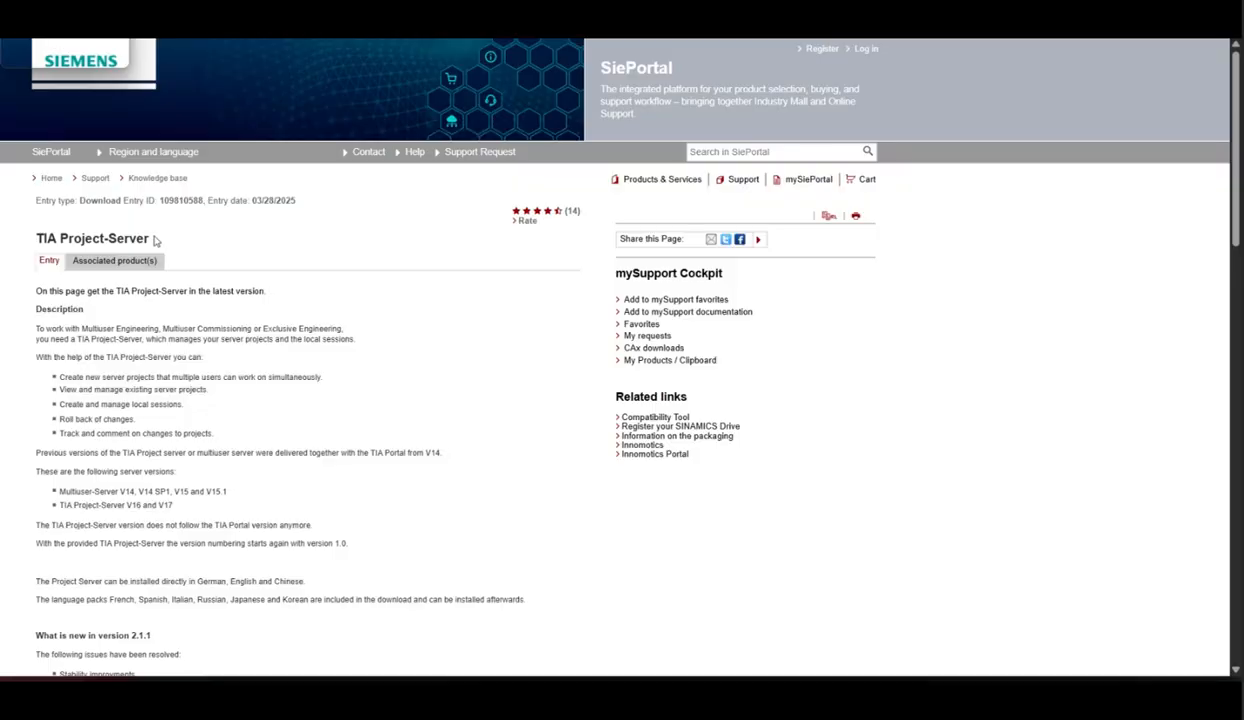
pyautogui.moveTo(155, 240)
pyautogui.mouseDown()
pyautogui.moveTo(36, 238)
pyautogui.moveTo(34, 195)
pyautogui.moveTo(166, 235)
pyautogui.mouseUp()
pyautogui.scroll(-6, 130, 548)
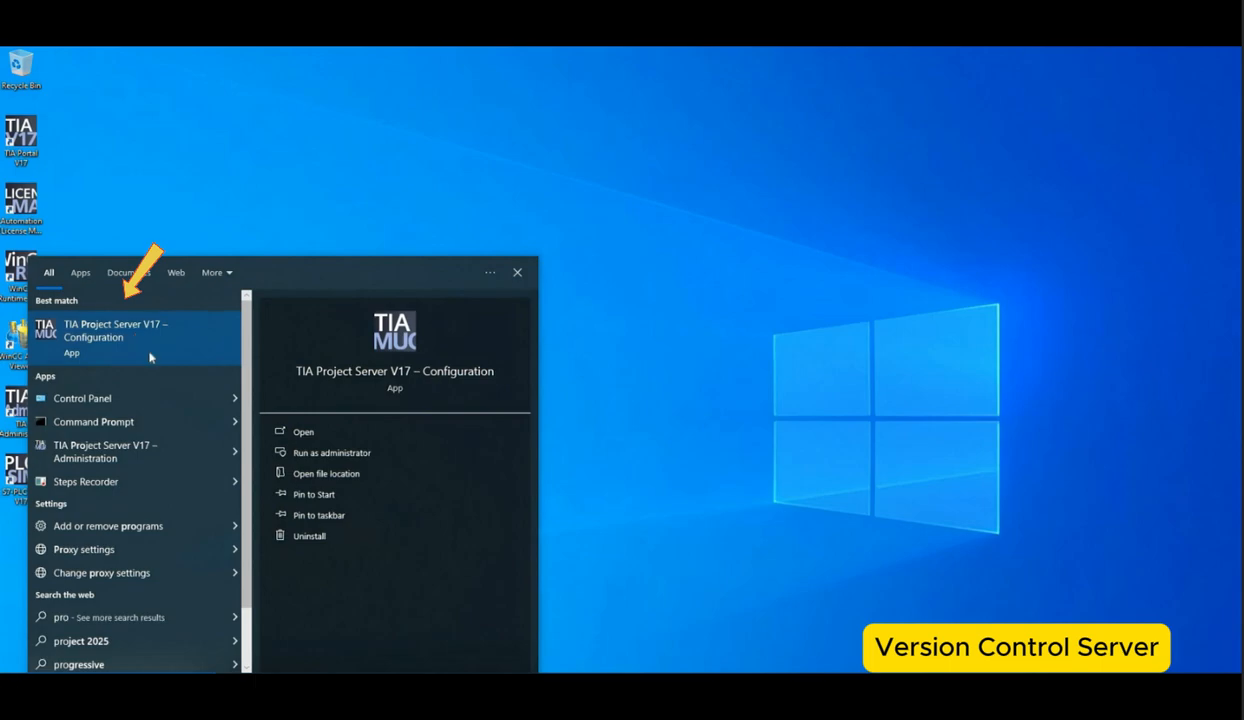
# Step: Run TIA Project Server V17 – Configuration as administrator and allow it to make changes
pyautogui.click(533, 452)
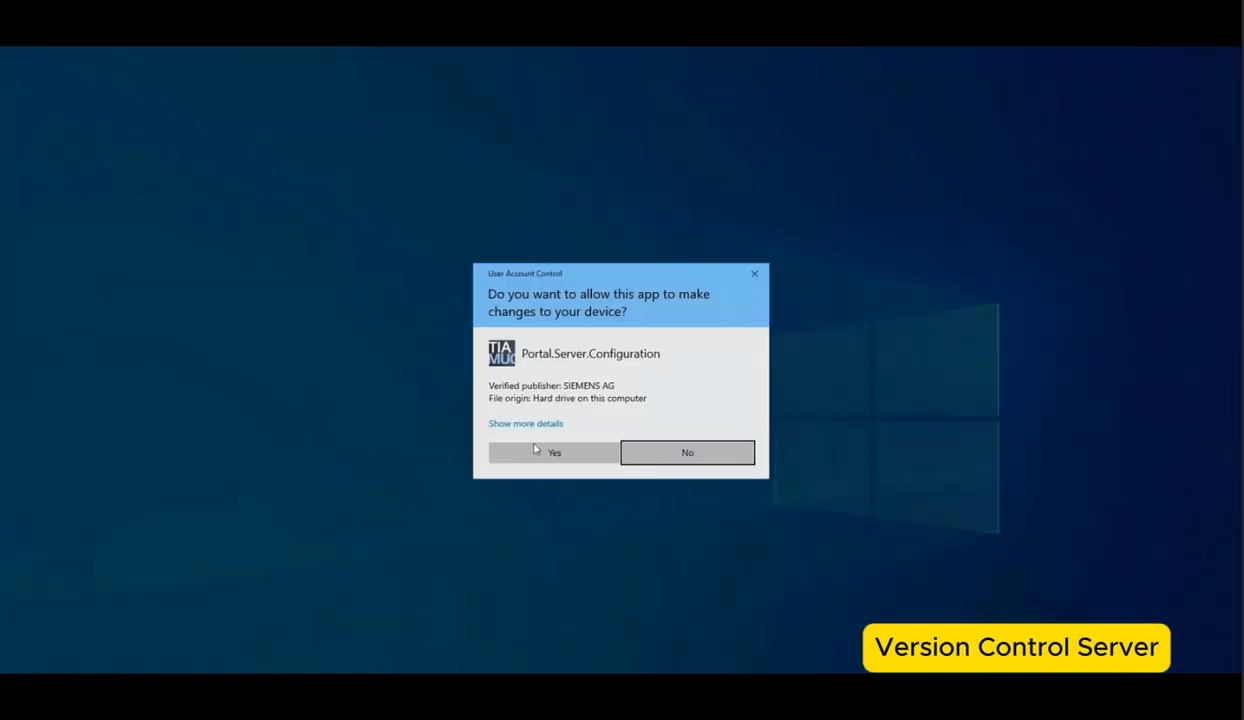
pyautogui.click(535, 451)
pyautogui.click(817, 514)
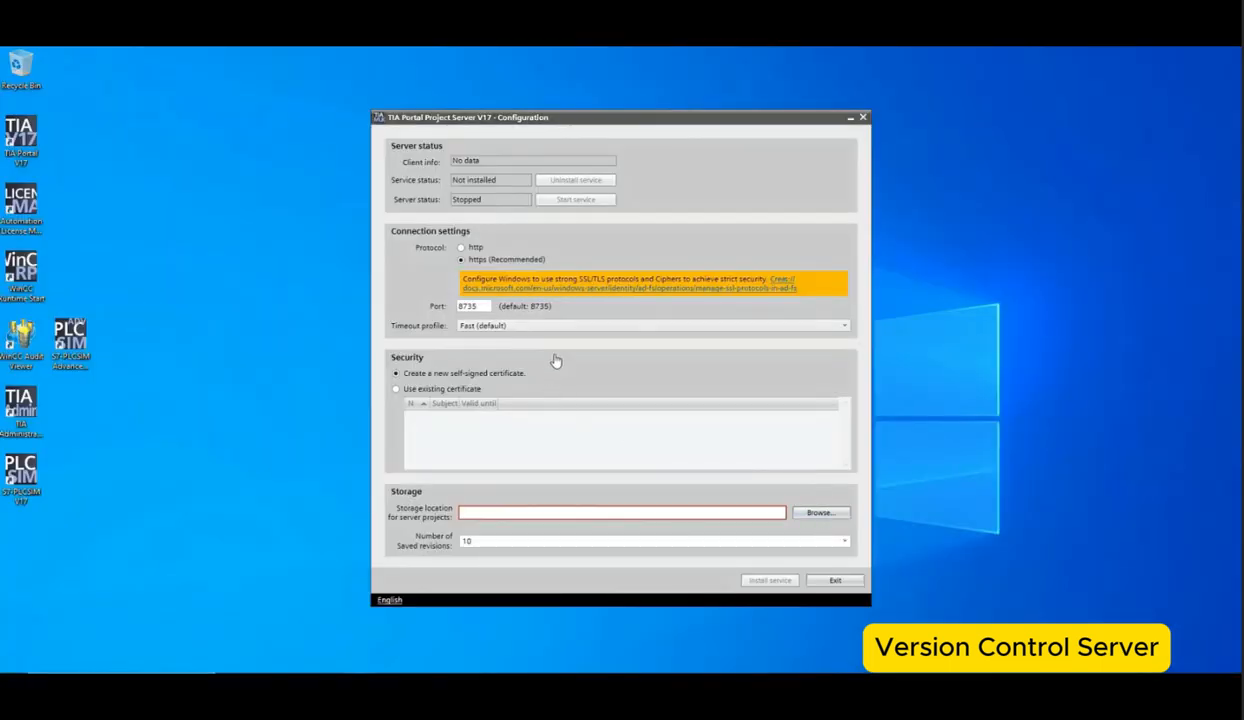
# Step: Create a Project_Server folder under Documents and set it as the storage location for server projects
pyautogui.doubleClick(548, 356)
pyautogui.doubleClick(585, 354)
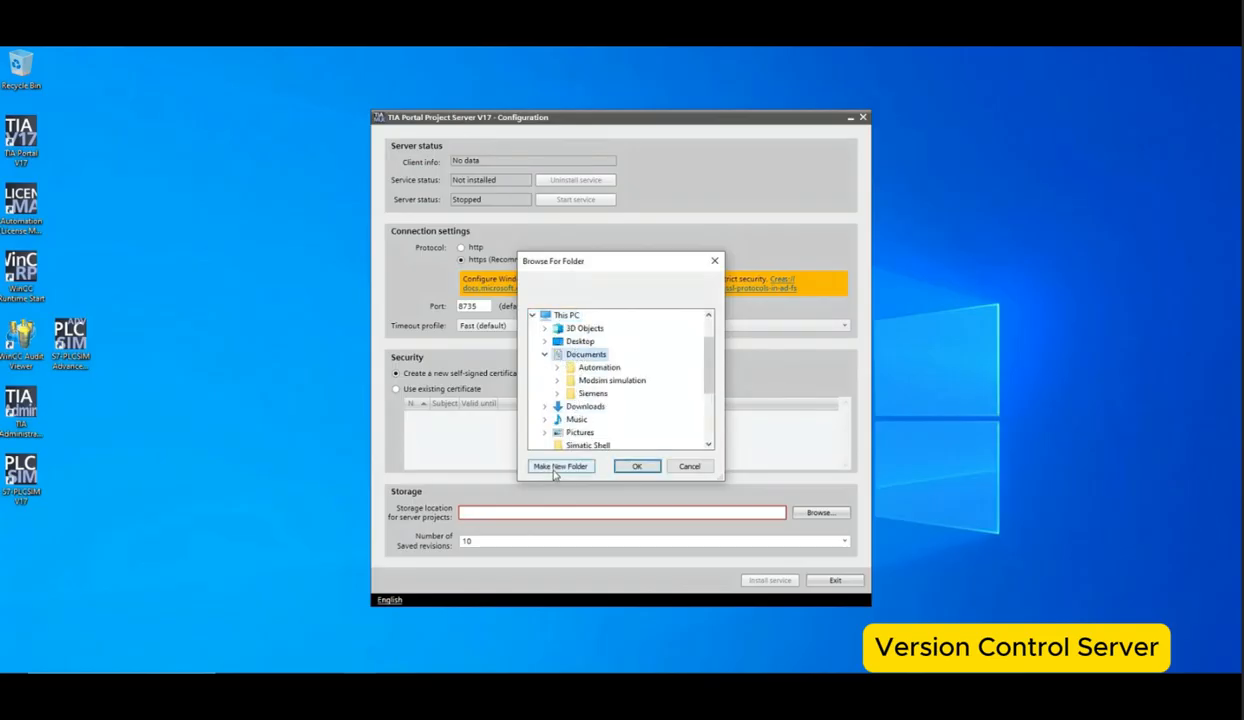
pyautogui.click(558, 466)
pyautogui.write('Project_Server')
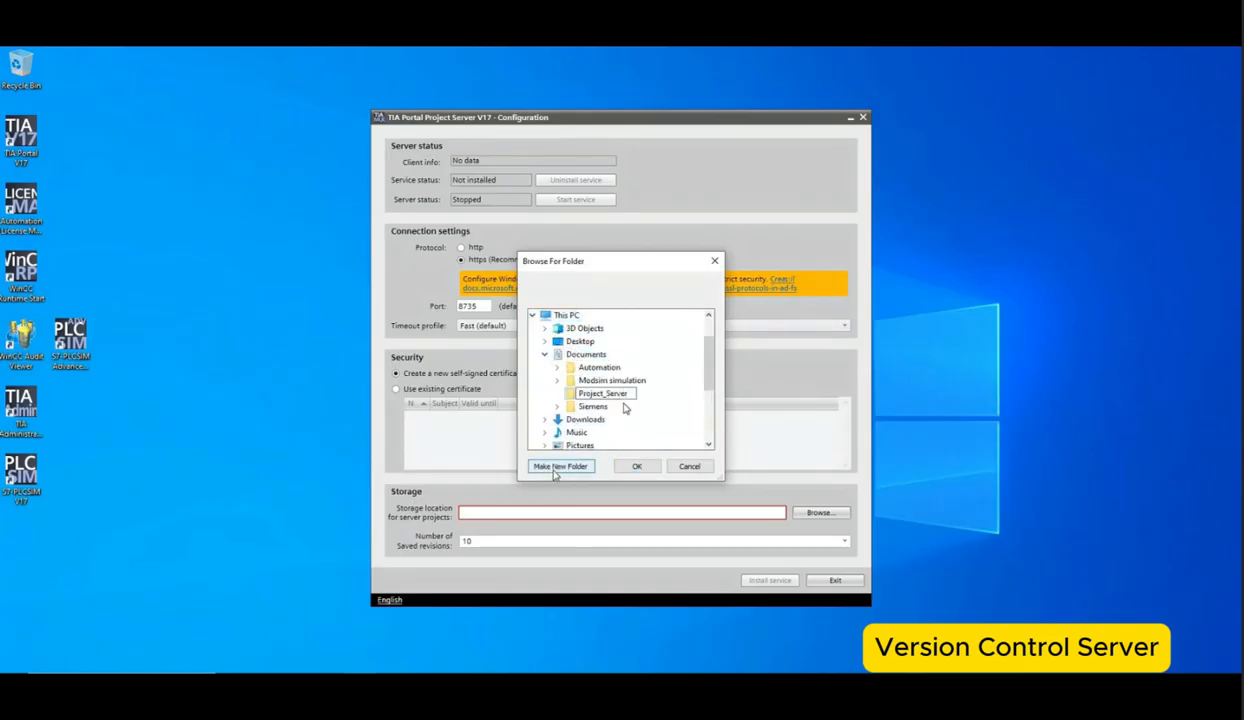
pyautogui.click(636, 466)
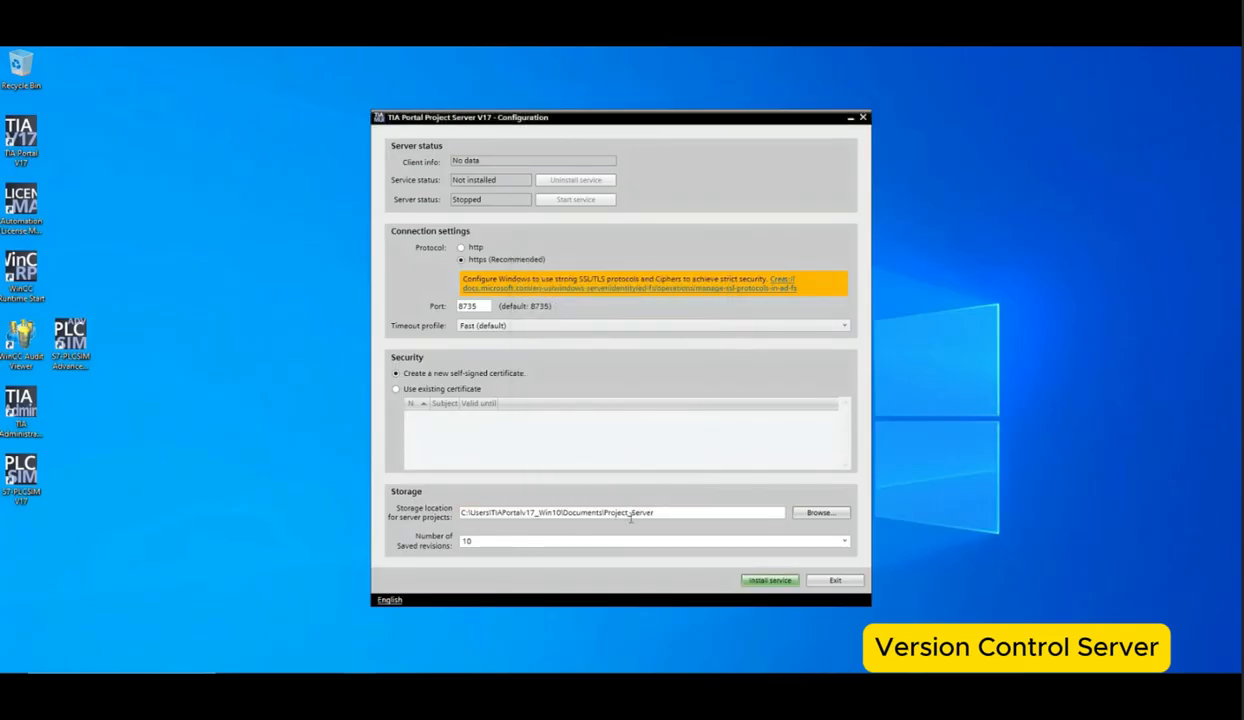
# Step: Install the project server service and start it
pyautogui.click(776, 580)
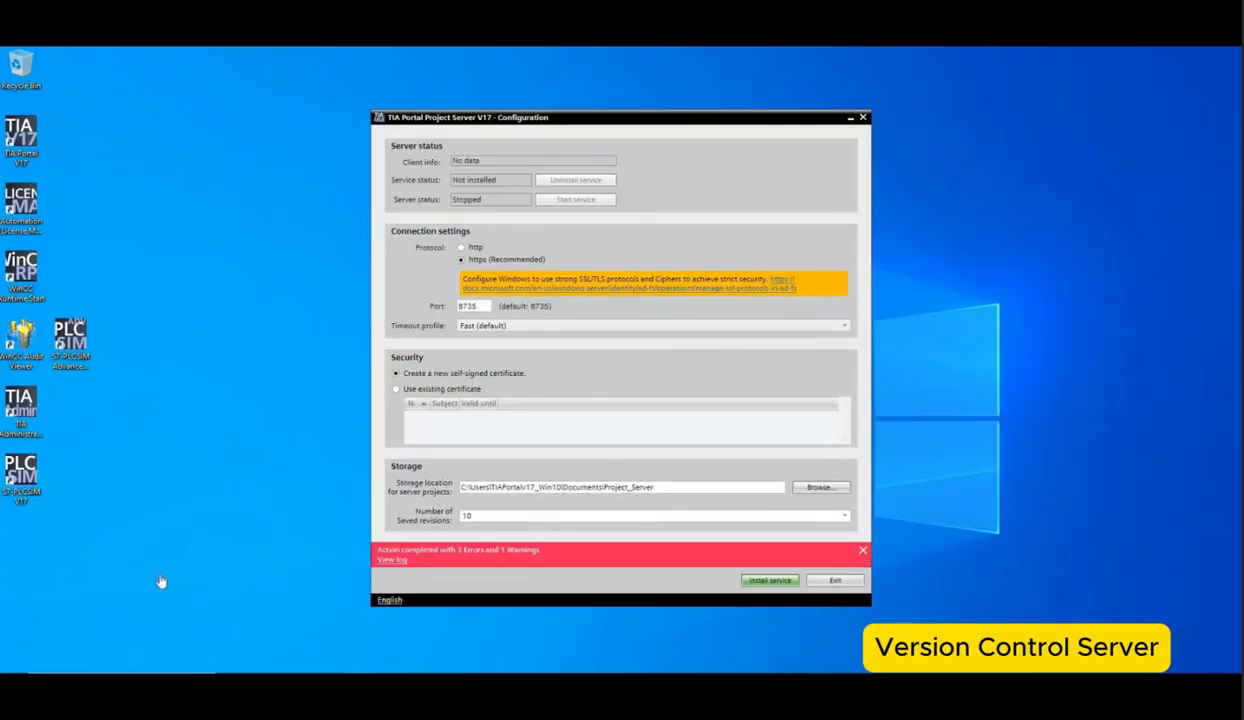
pyautogui.click(756, 582)
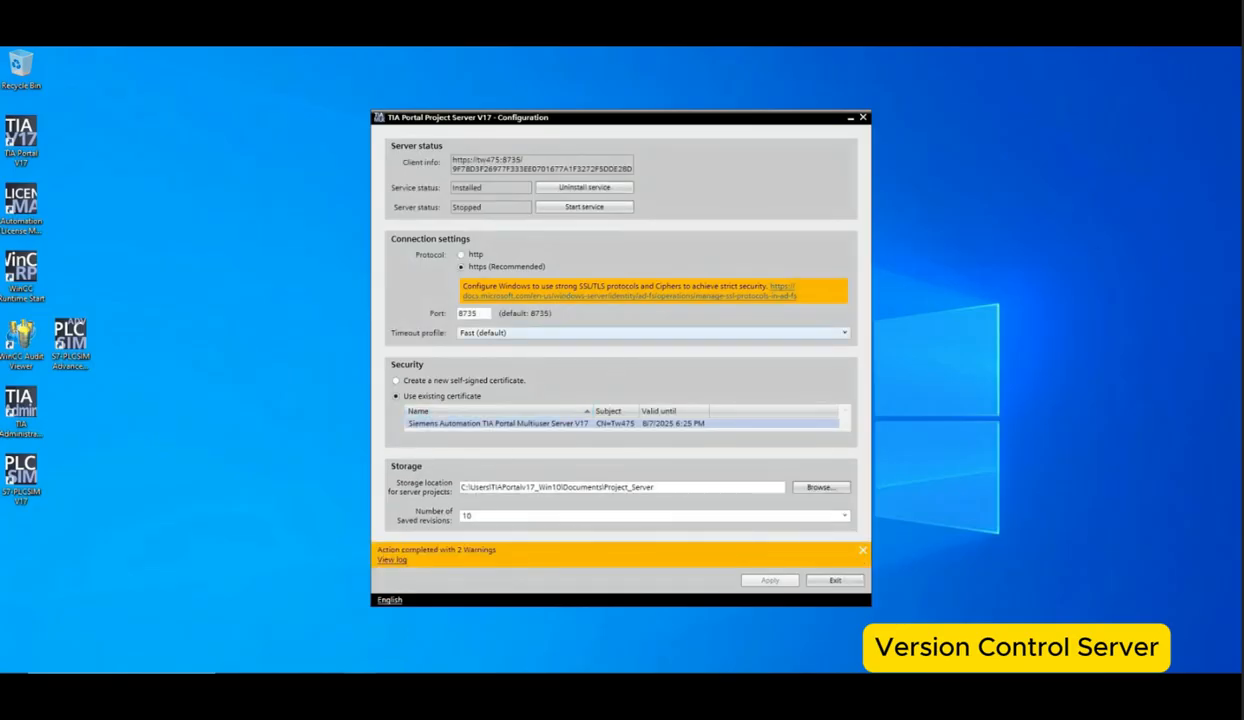
pyautogui.click(585, 207)
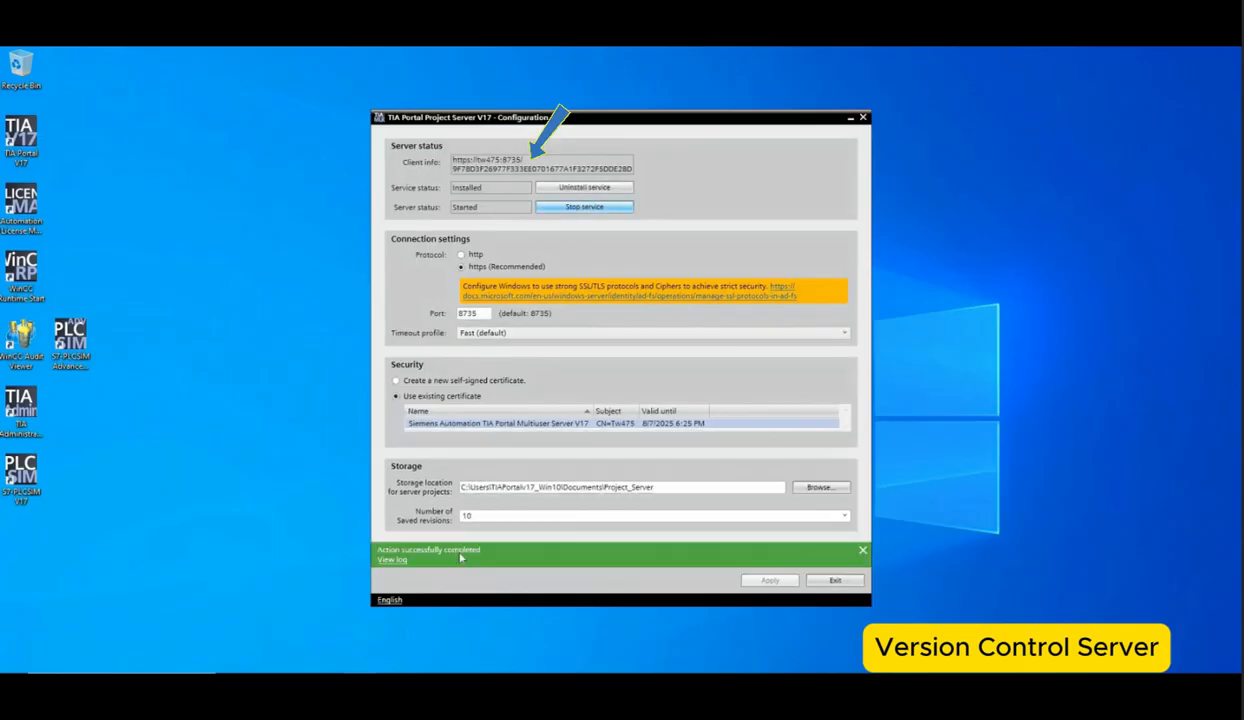
# Step: Open TIA Portal V17 and open the Manage server projects dialog
pyautogui.doubleClick(50, 162)
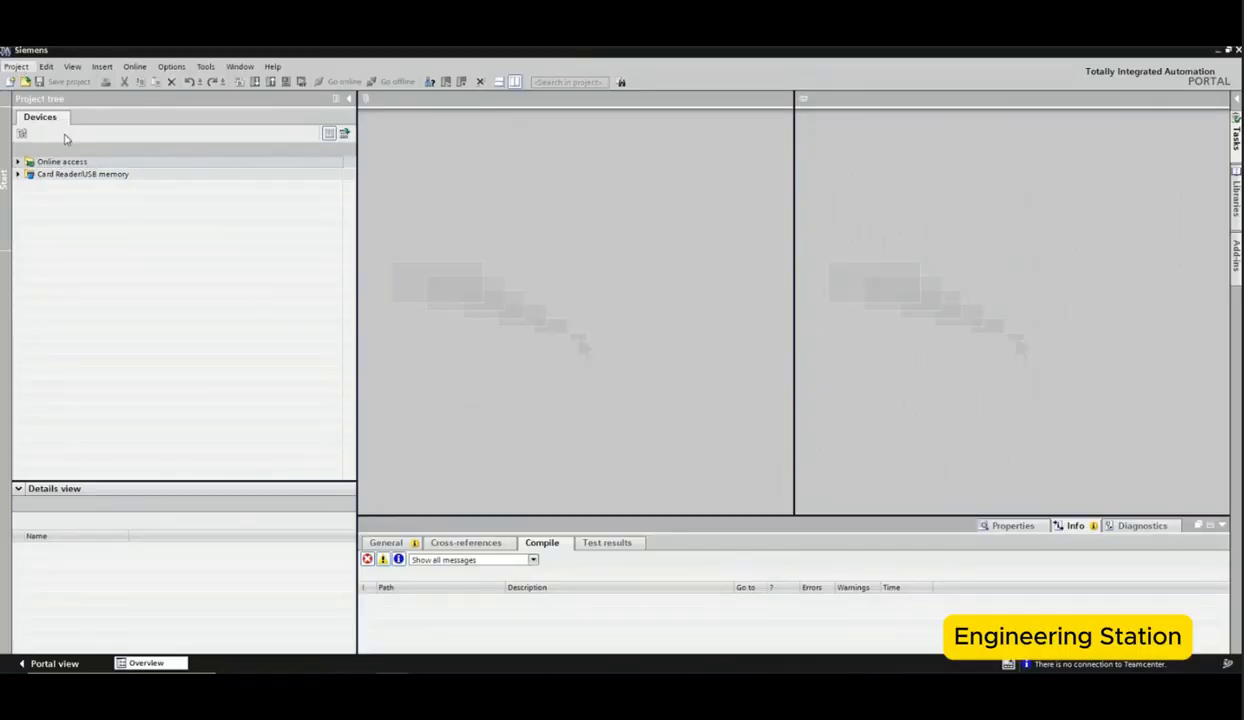
pyautogui.click(17, 67)
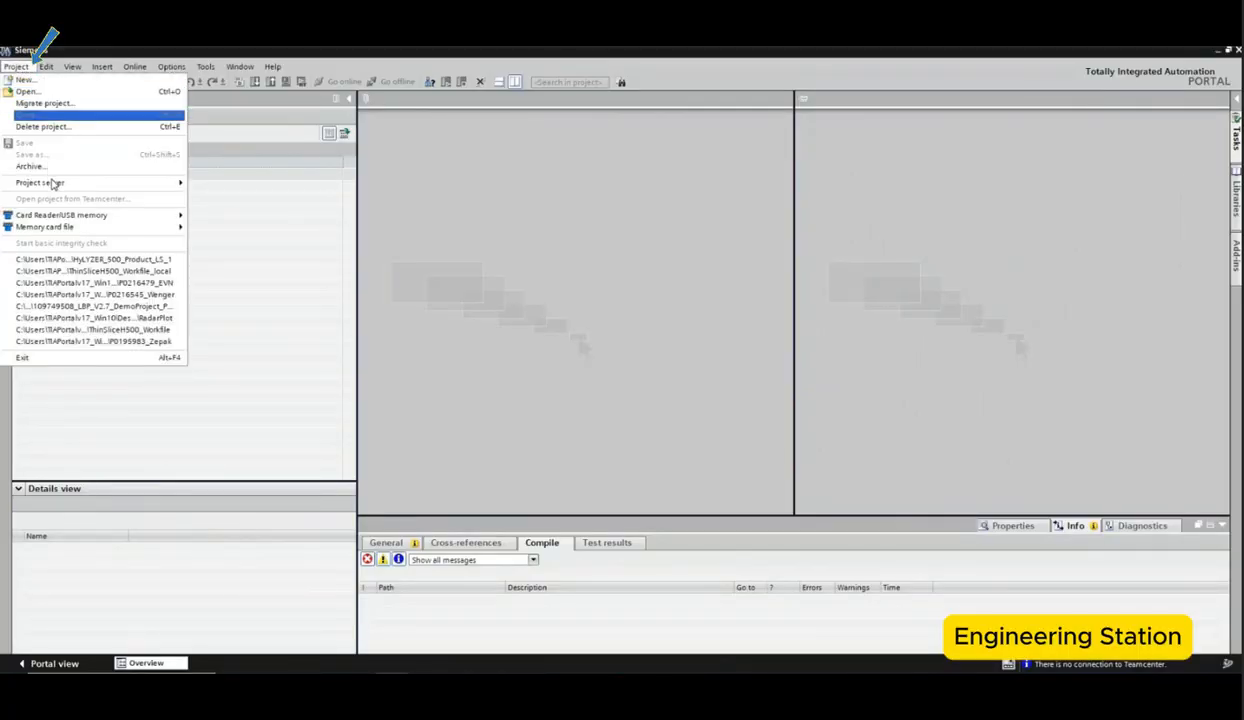
pyautogui.moveTo(100, 182)
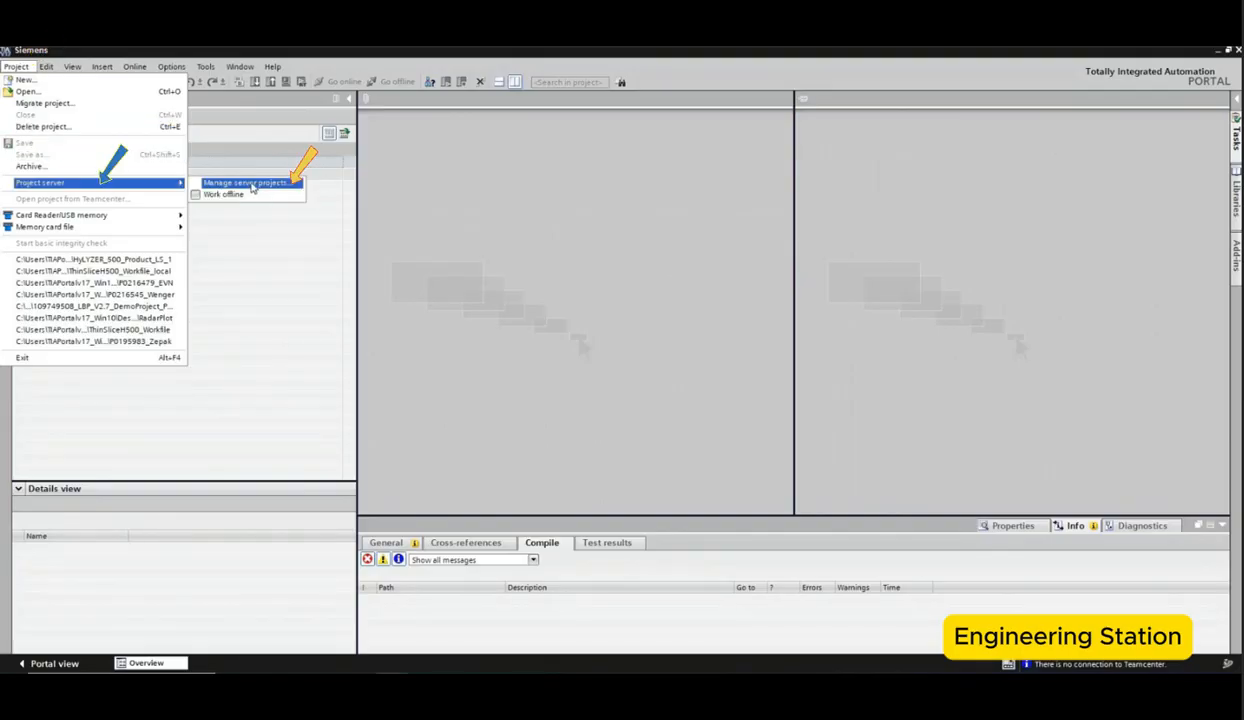
pyautogui.click(250, 184)
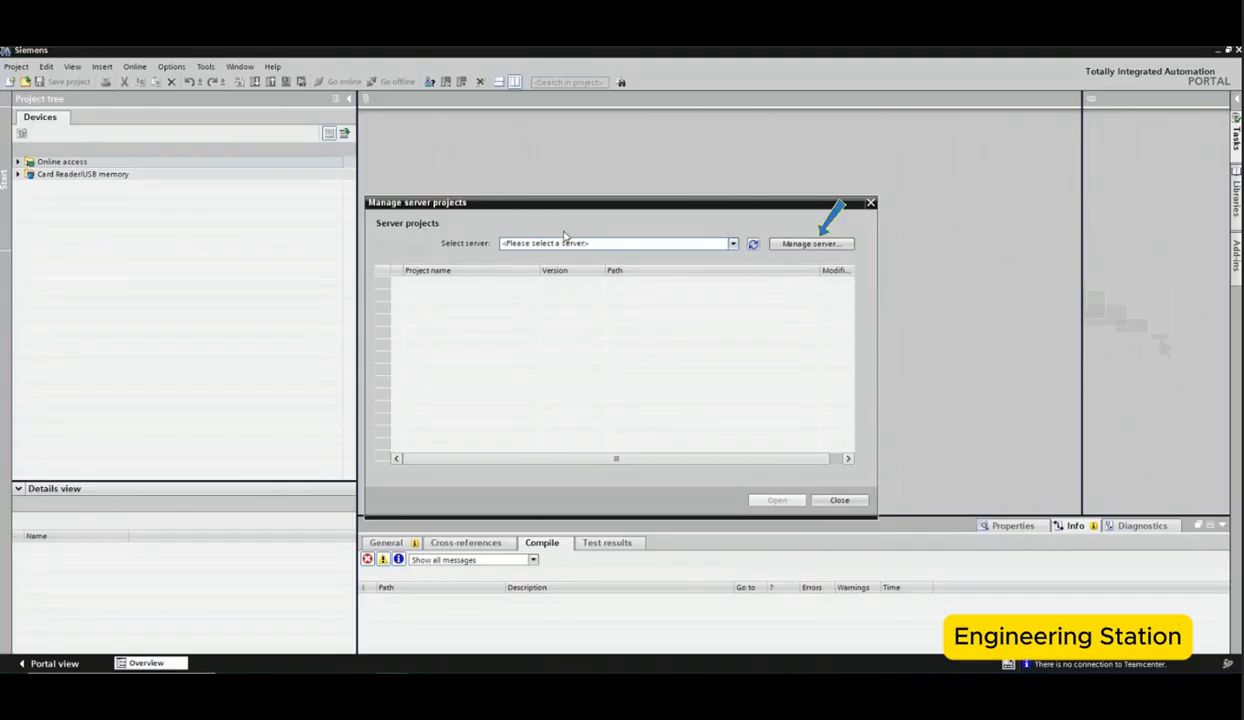
# Step: Add a project server connection named Jenkins_CI using https, host tw475 and port 8735
pyautogui.click(805, 244)
pyautogui.click(581, 227)
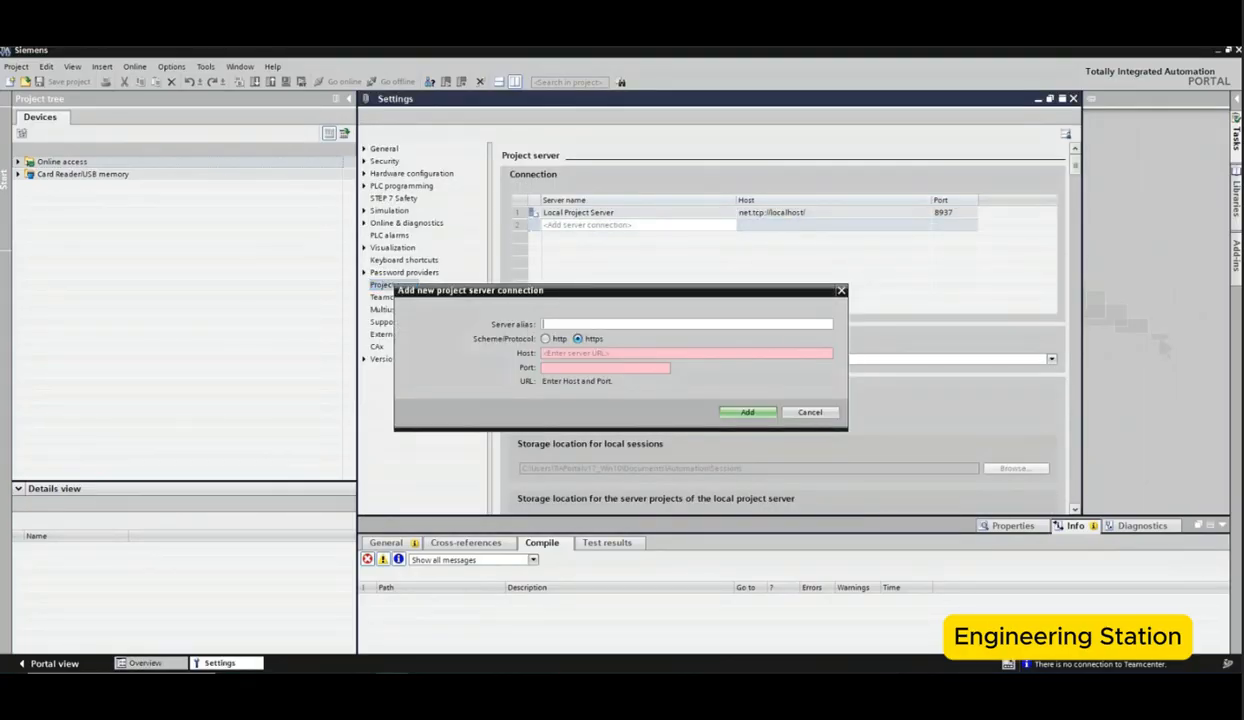
pyautogui.click(545, 324)
pyautogui.write('Jenkins_CI')
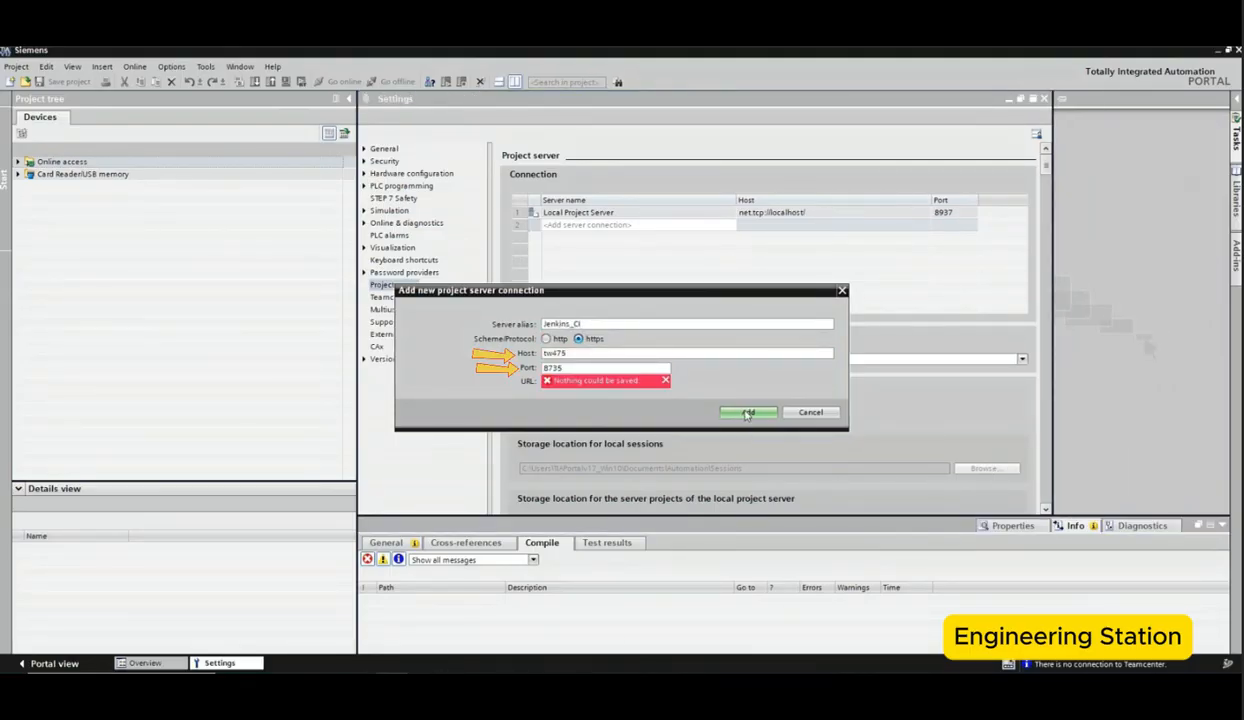
pyautogui.click(742, 237)
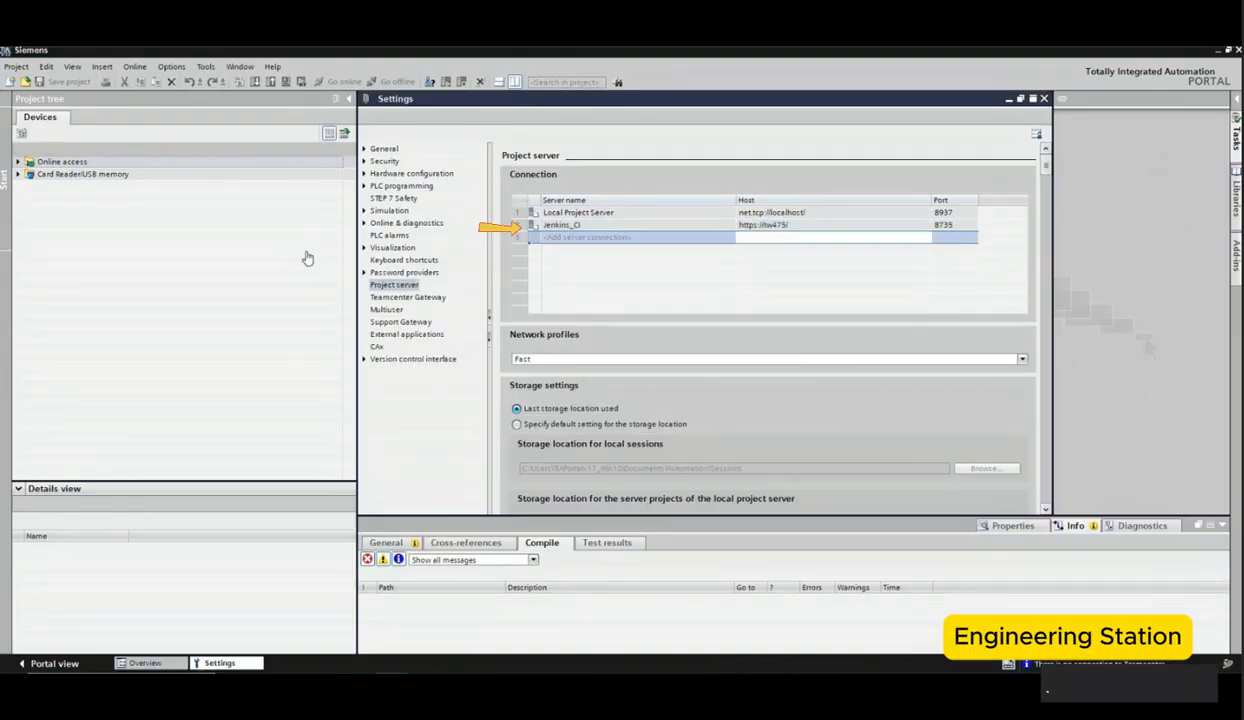
# Step: Create a new project named Jenkins_CI stored in a new Jenkins_CI folder under Documents
pyautogui.click(17, 67)
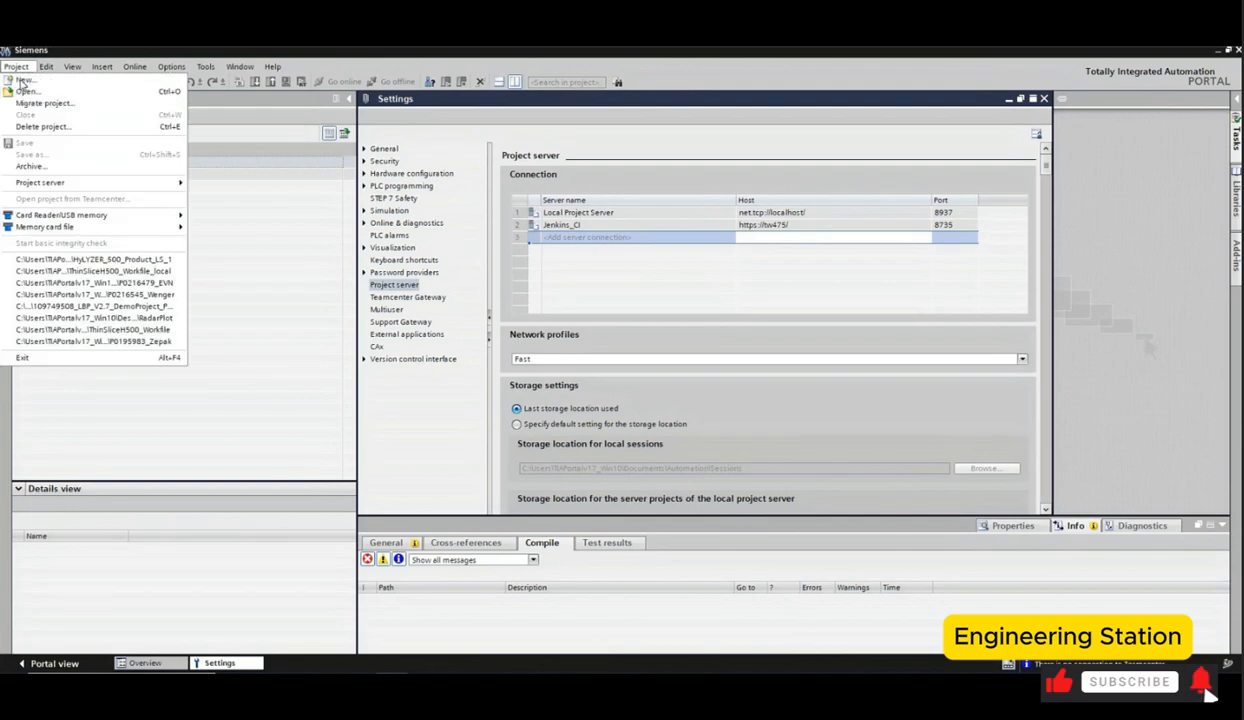
pyautogui.click(23, 80)
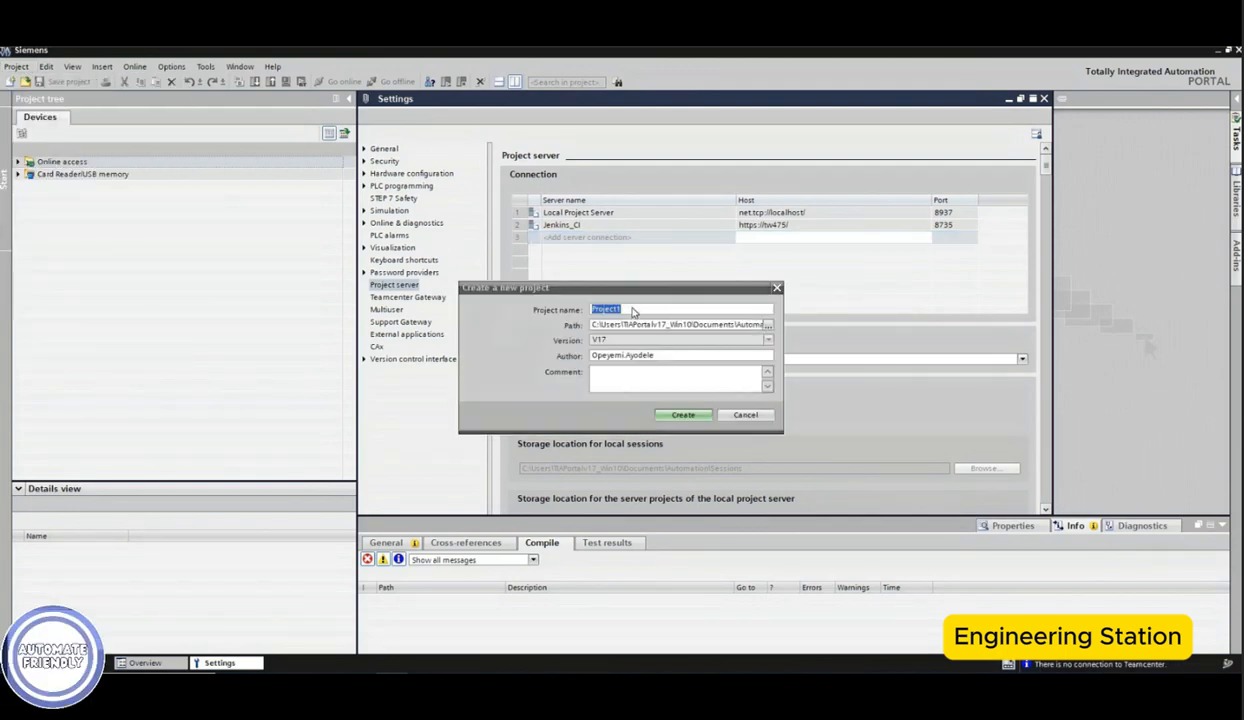
pyautogui.write('Jenkins_CI')
pyautogui.click(768, 325)
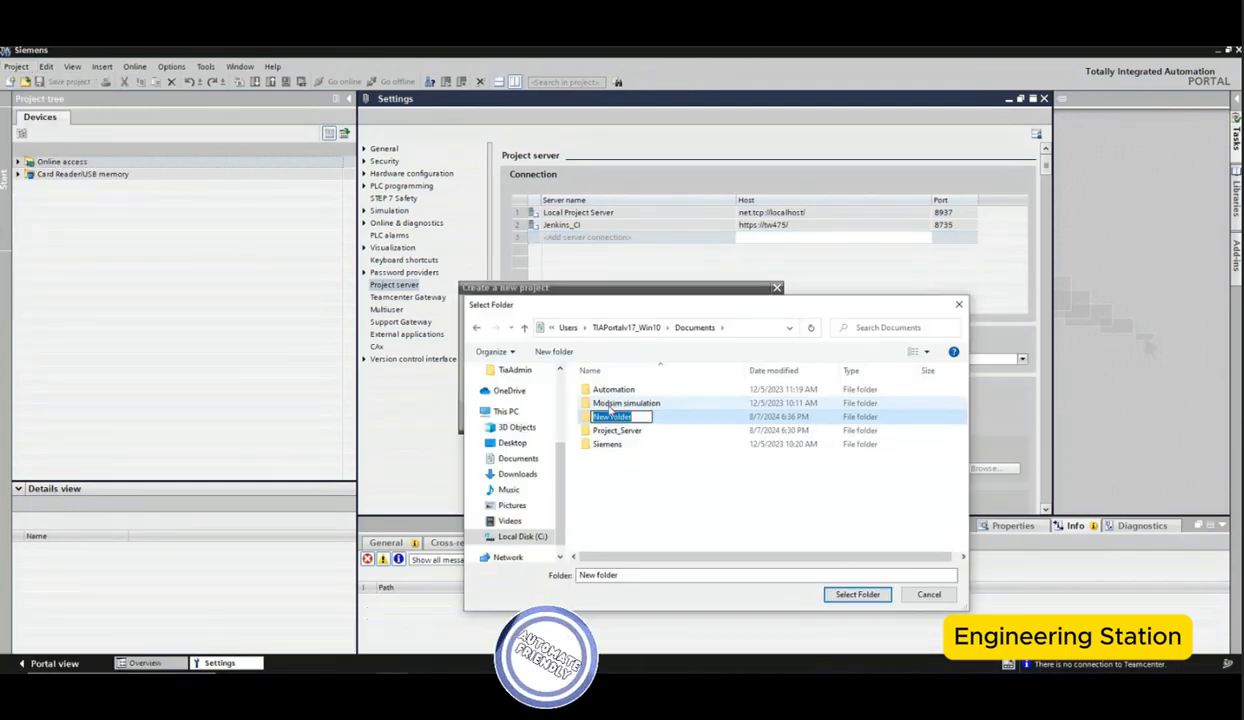
pyautogui.write('Jenkins_CI')
pyautogui.press('Return')
pyautogui.doubleClick(610, 402)
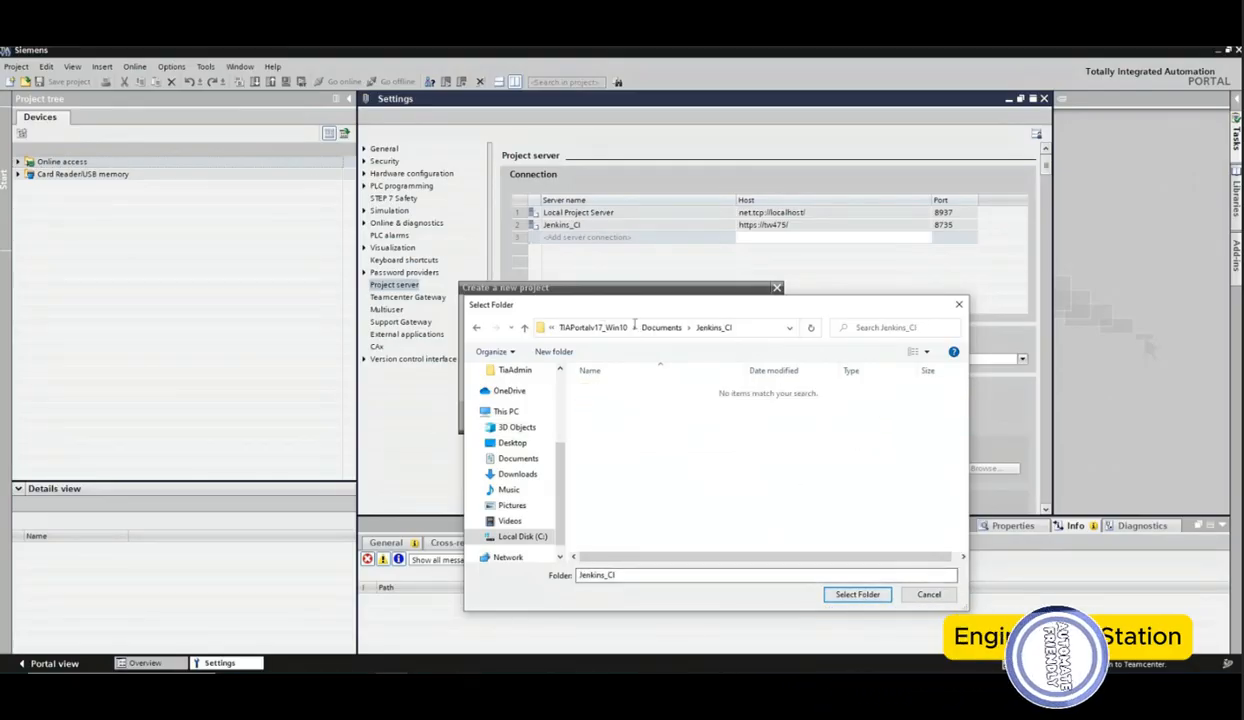
pyautogui.press('Return')
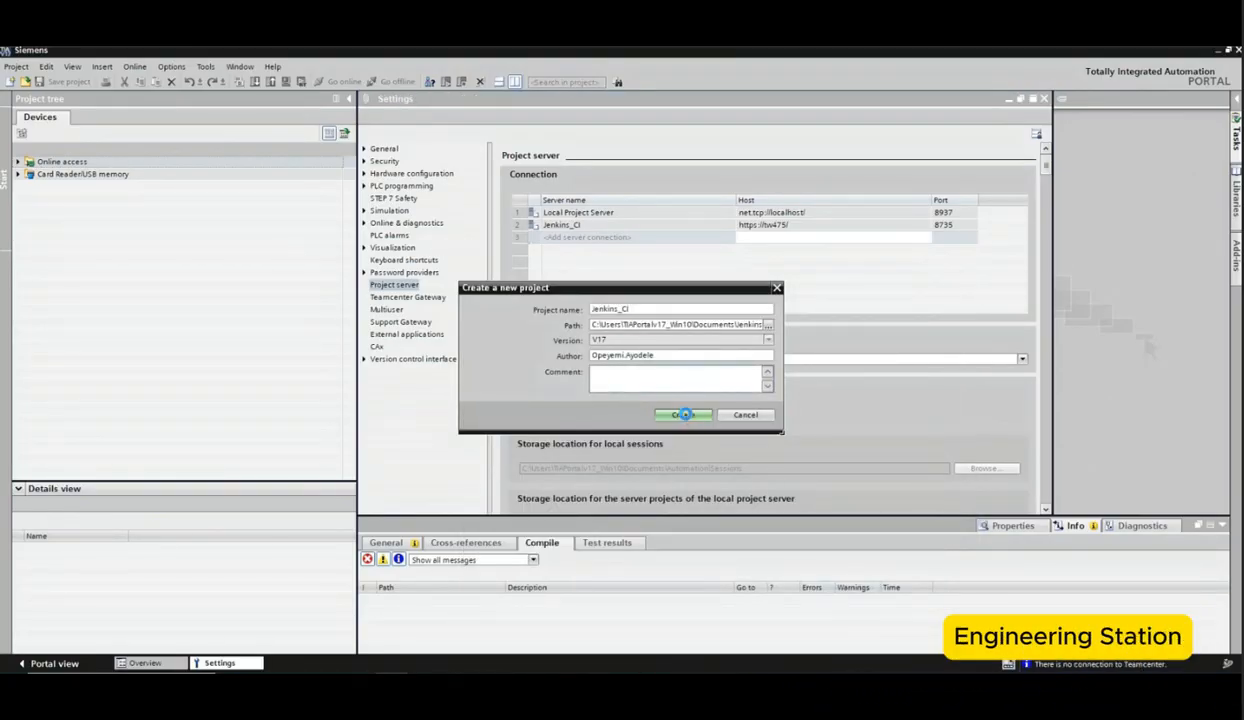
pyautogui.click(683, 414)
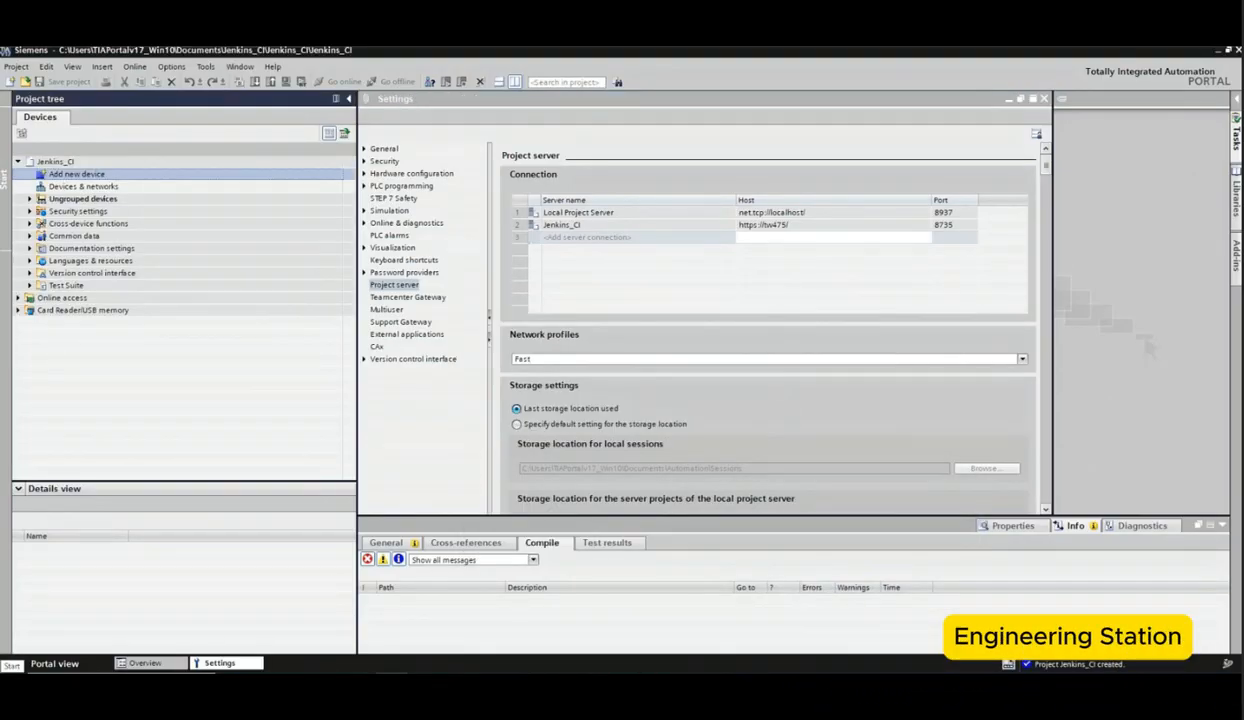
# Step: Add a CPU 1516-3 PN/DP controller, article 6ES7 516-3AN00-0AB0, to the project
pyautogui.doubleClick(213, 180)
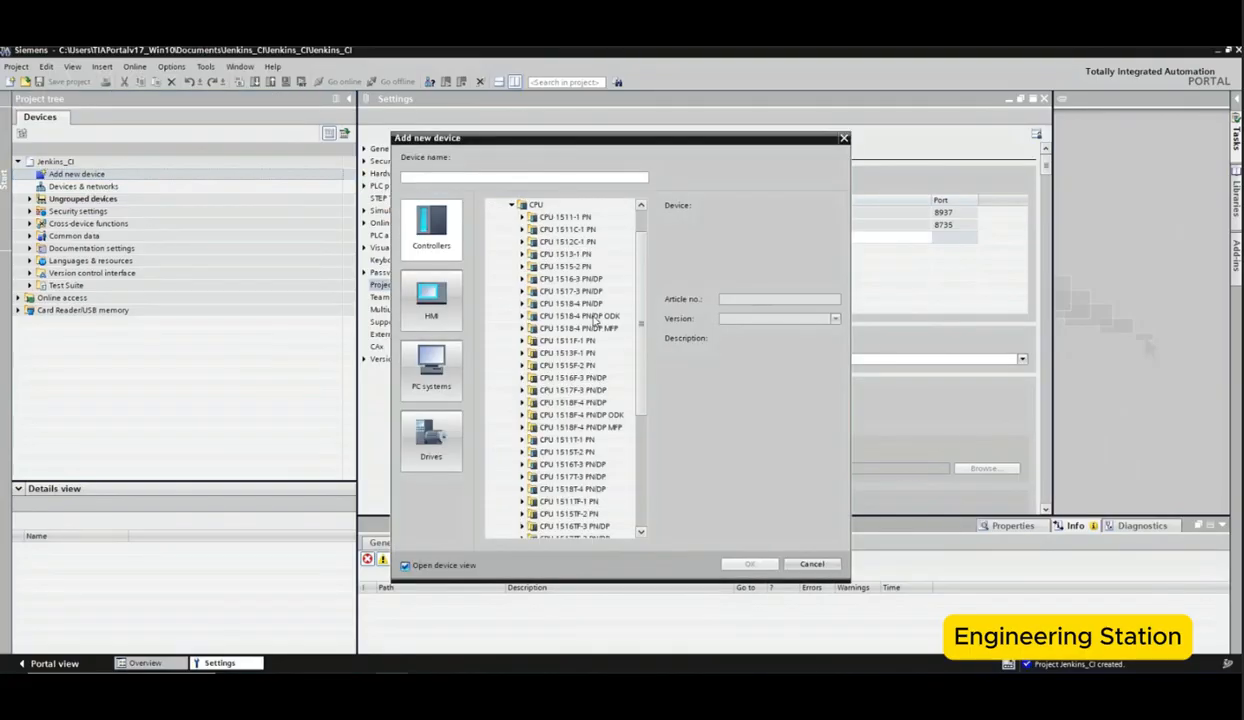
pyautogui.click(523, 281)
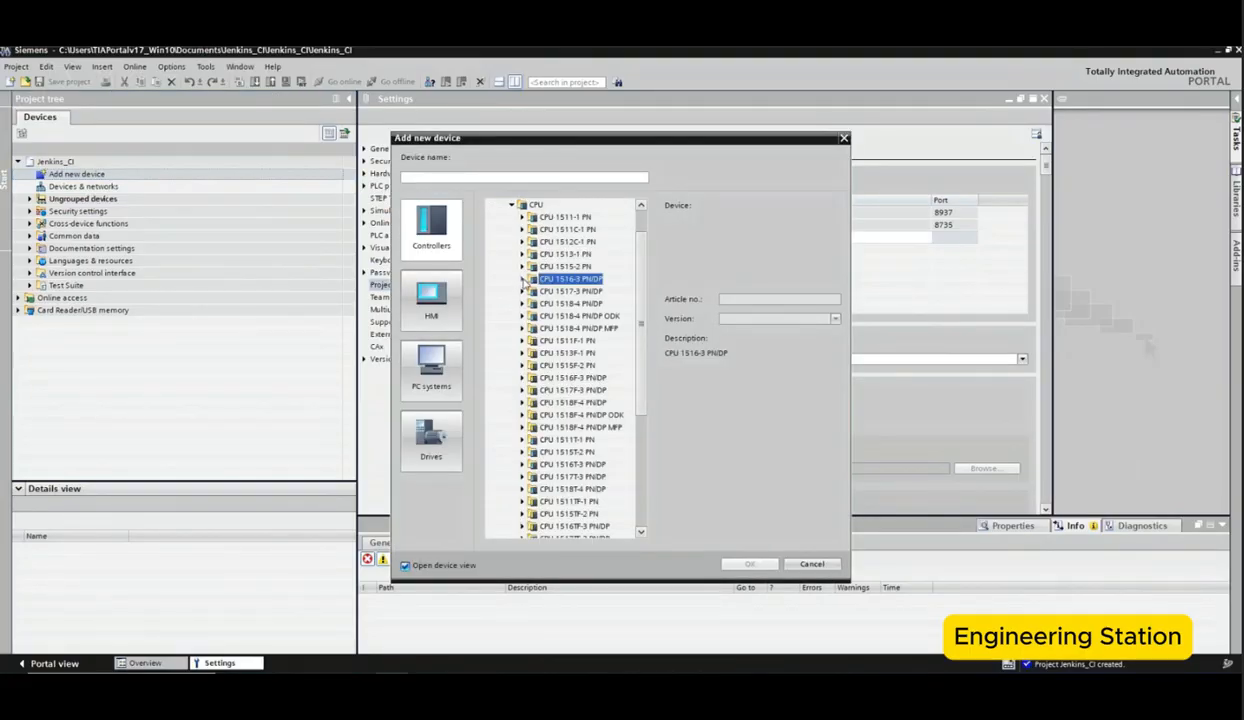
pyautogui.click(522, 280)
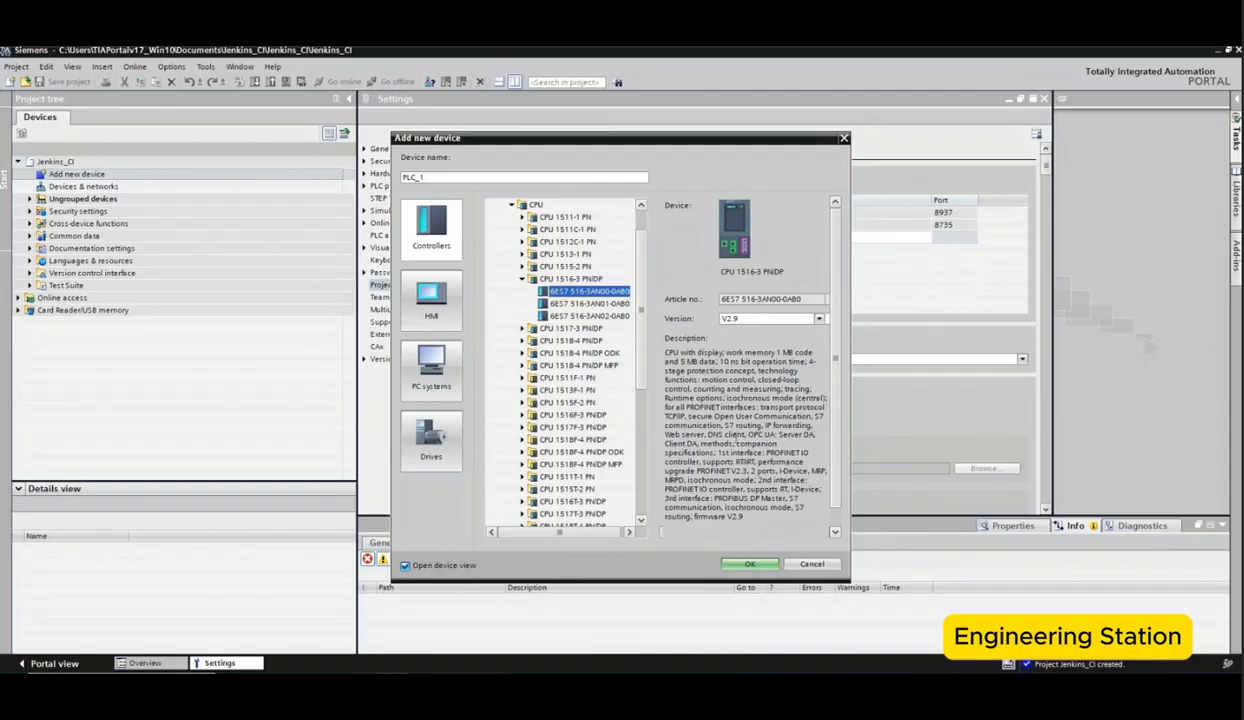
pyautogui.click(750, 565)
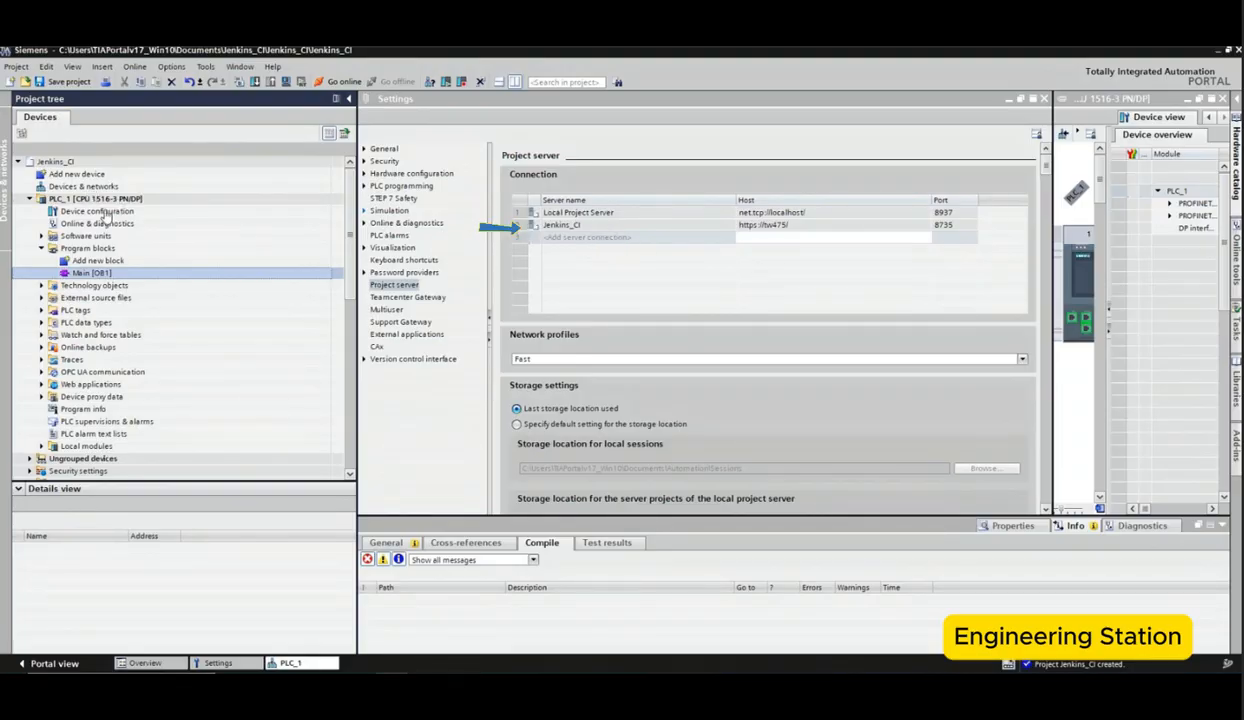
# Step: Close the settings editor and add the Jenkins_CI project to the Jenkins_CI project server
pyautogui.click(1044, 99)
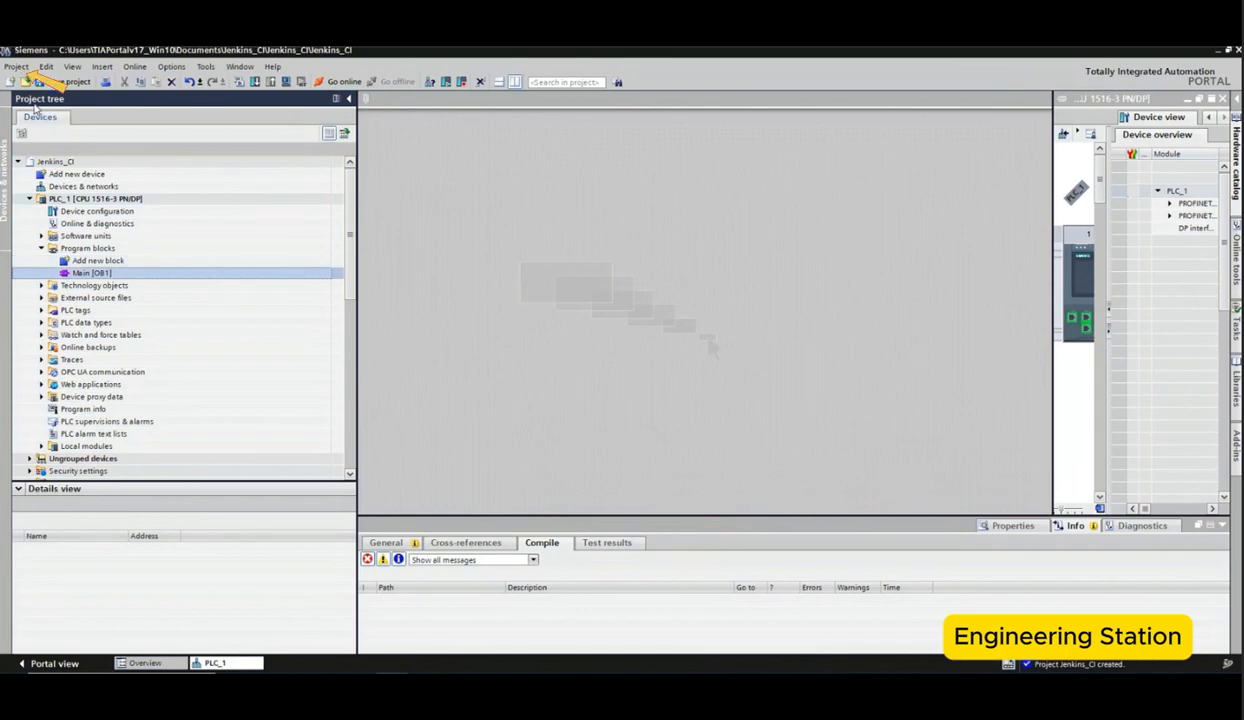
pyautogui.click(17, 67)
pyautogui.moveTo(95, 183)
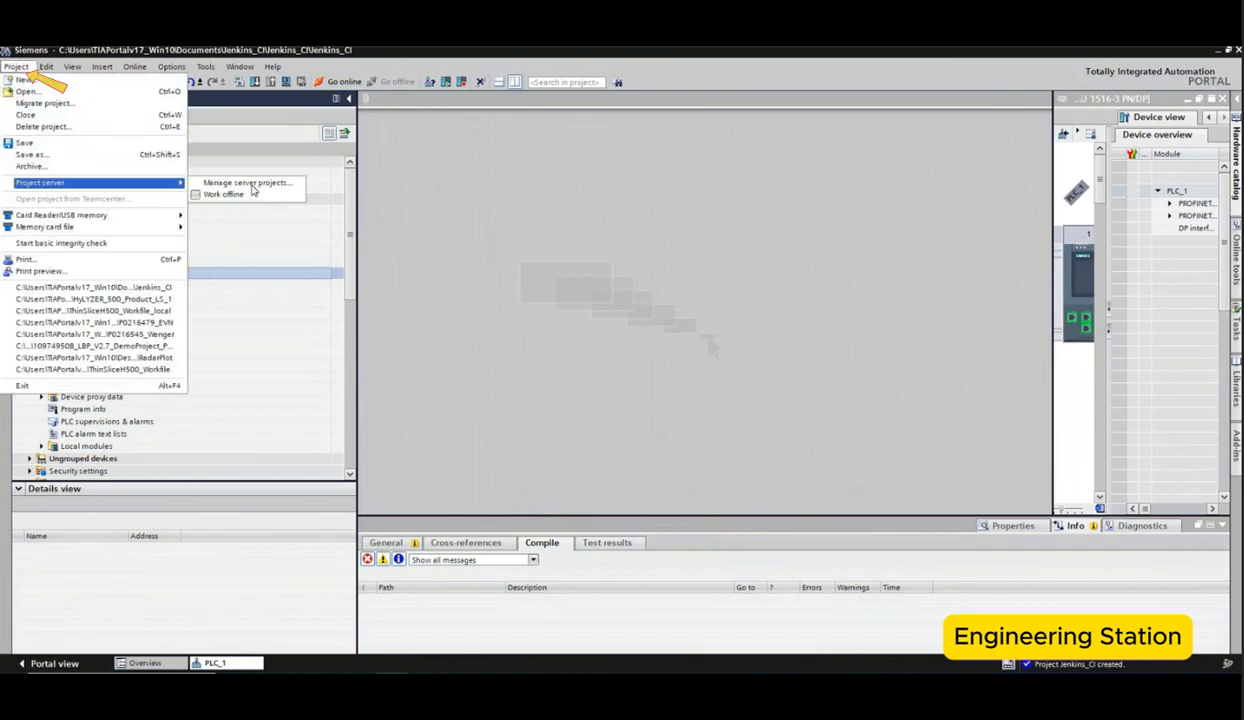
pyautogui.click(247, 183)
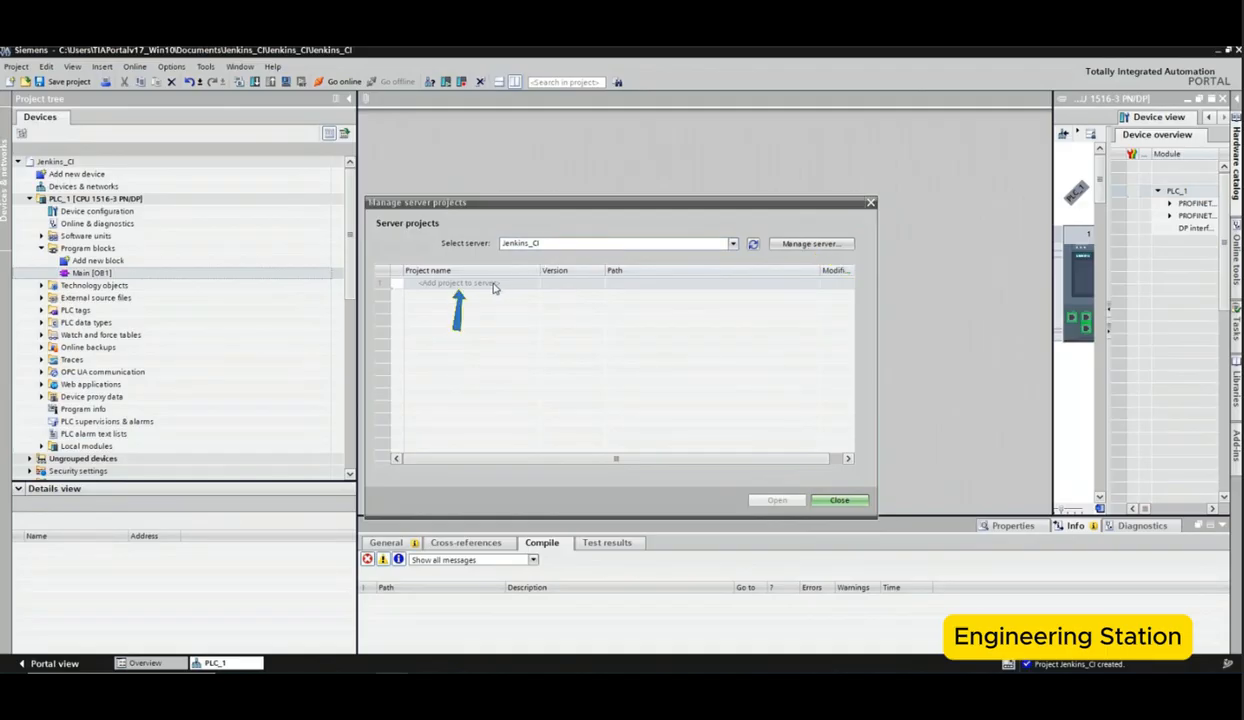
pyautogui.click(493, 285)
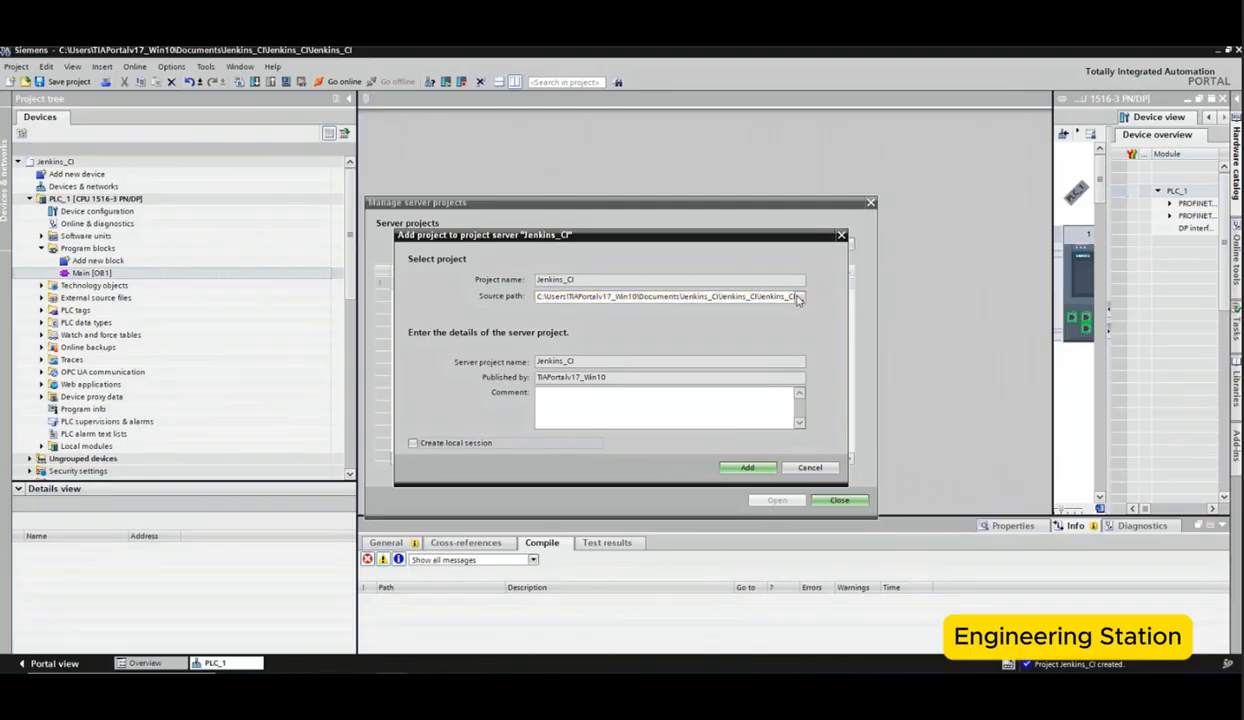
pyautogui.click(799, 297)
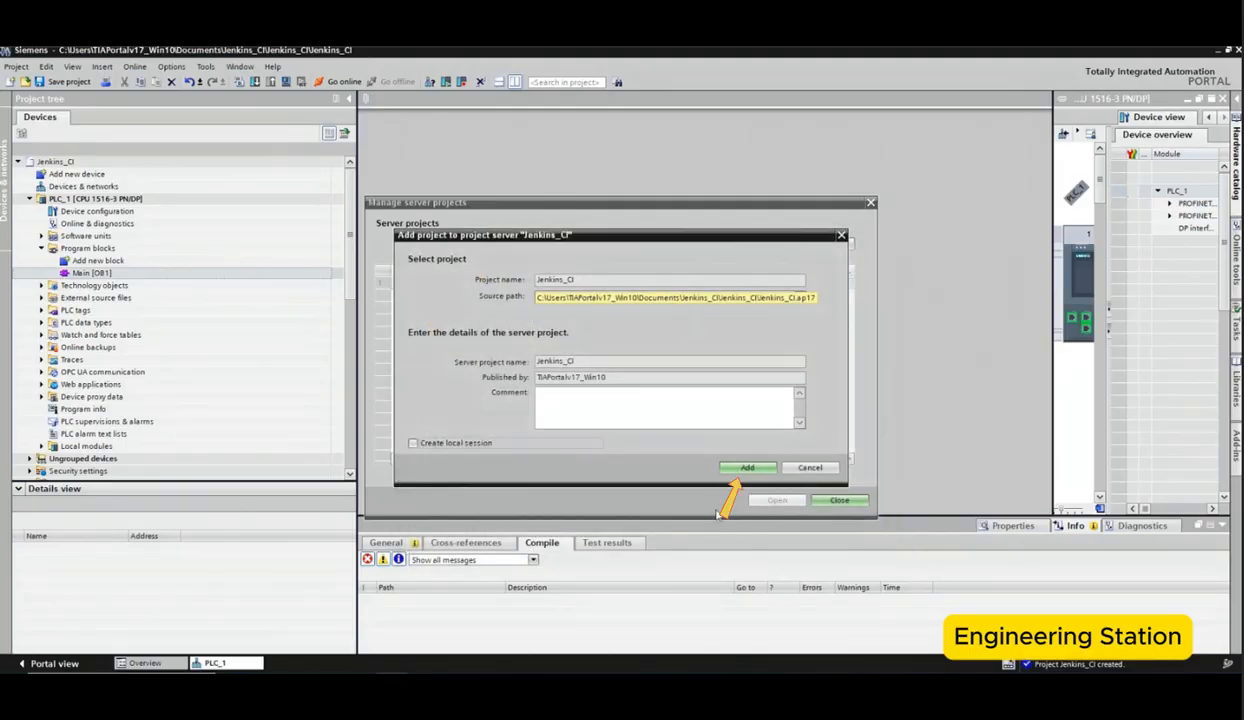
pyautogui.click(745, 468)
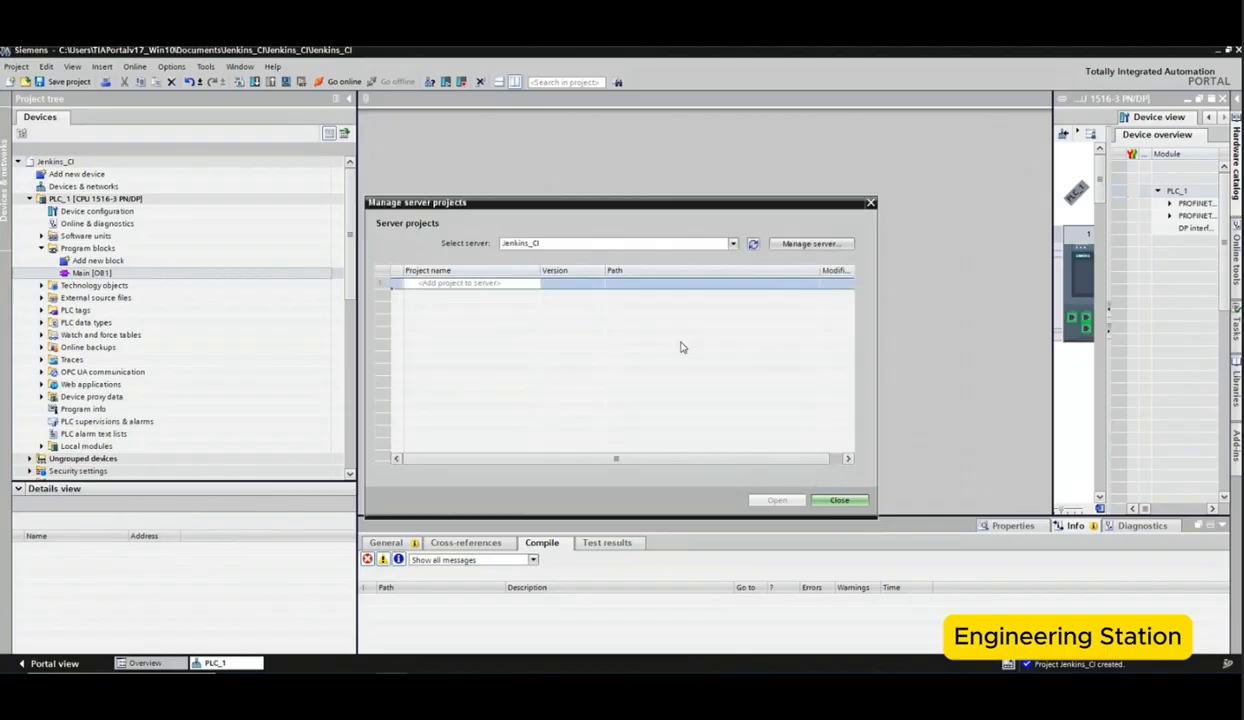
# Step: Create a multiuser local session for the Jenkins_CI server project, named Jenkins_CI_LS_1, and open it
pyautogui.click(599, 385)
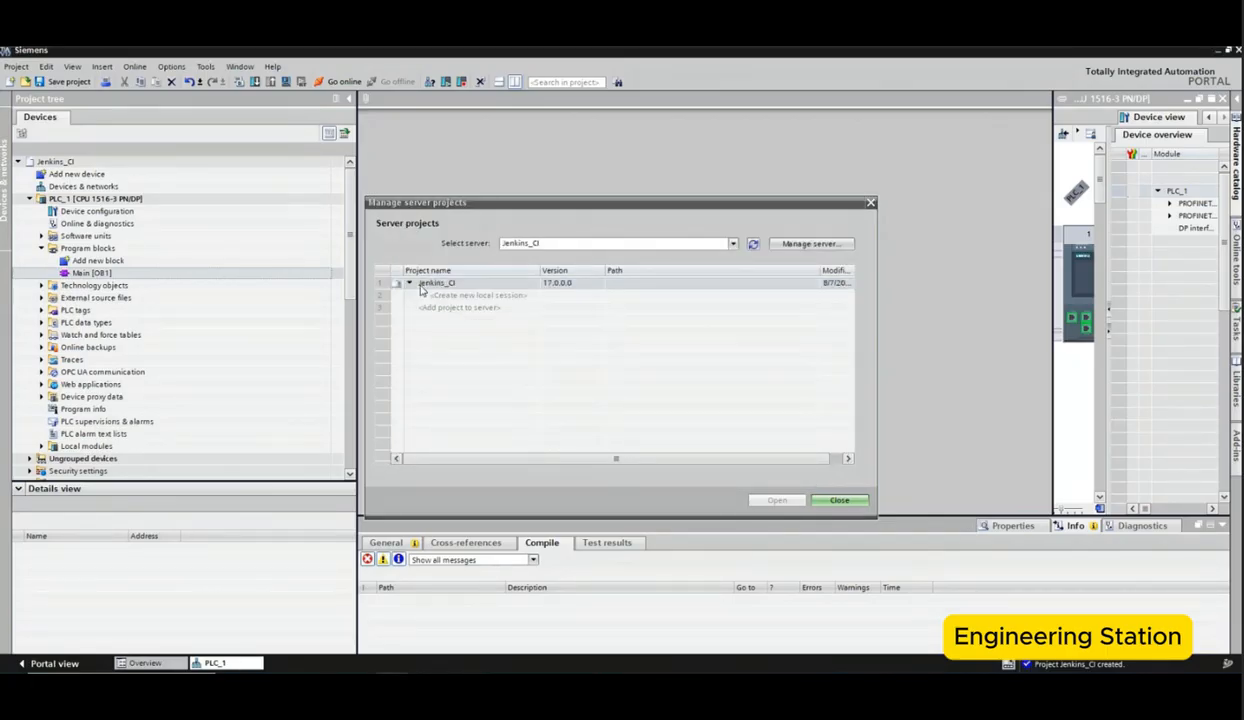
pyautogui.click(494, 296)
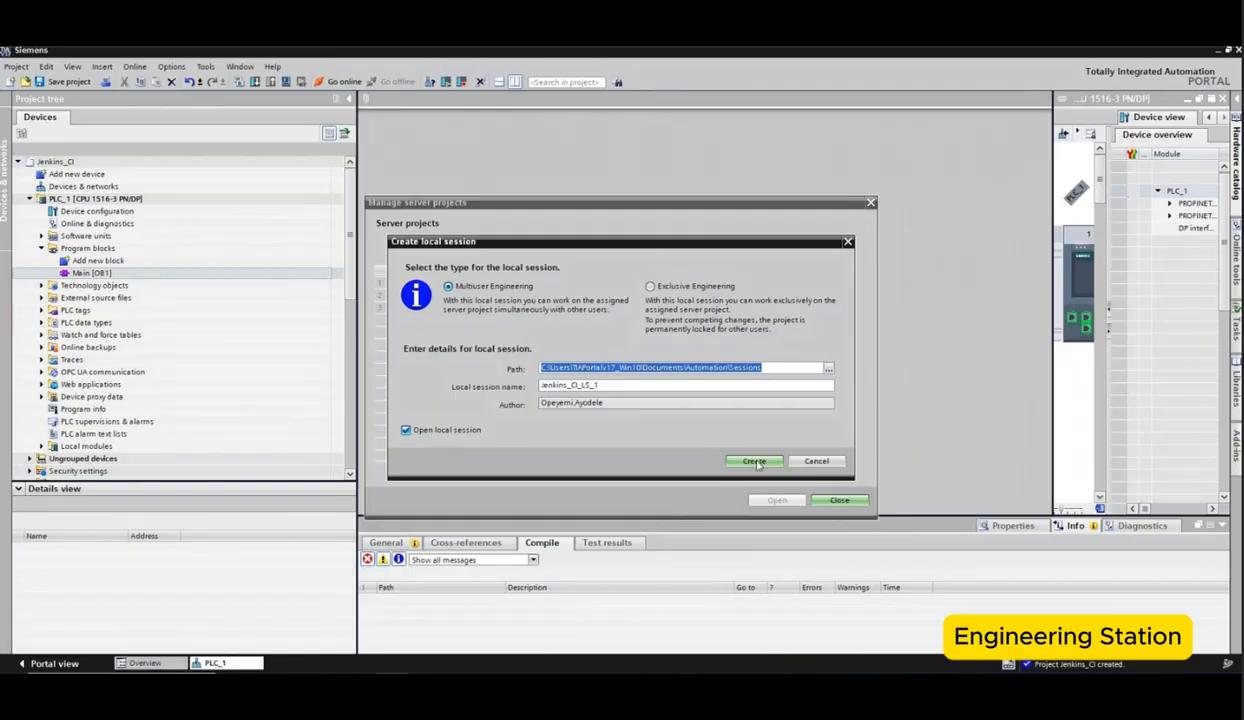
pyautogui.press('Return')
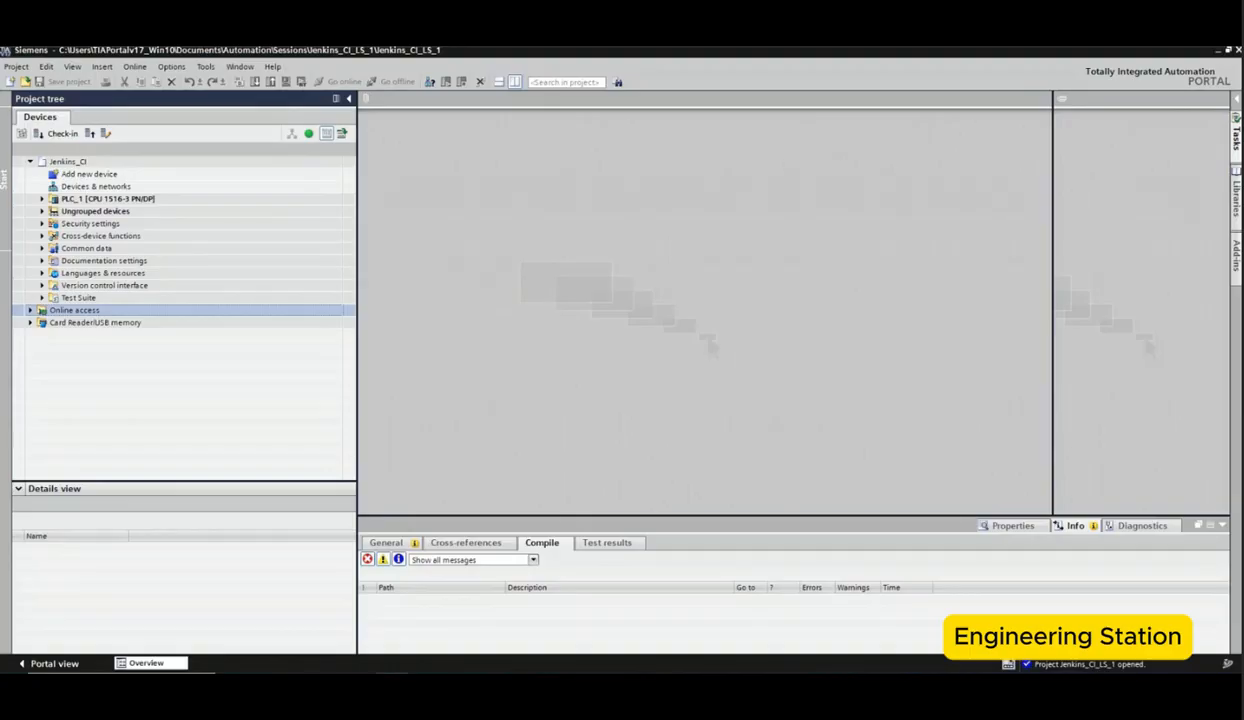
# Step: Open TIA Project Server V17 – Administration and add the tw475 server connection on port 8735, accepting its certificate
pyautogui.click(126, 660)
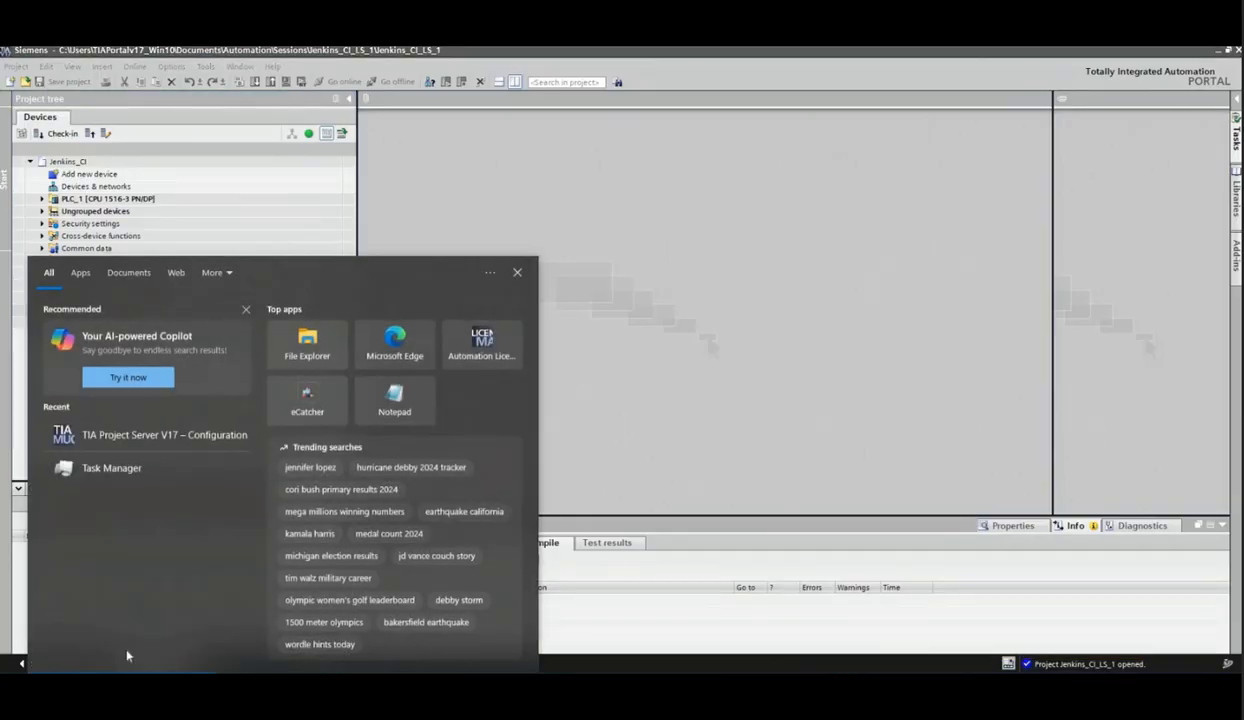
pyautogui.write('admini')
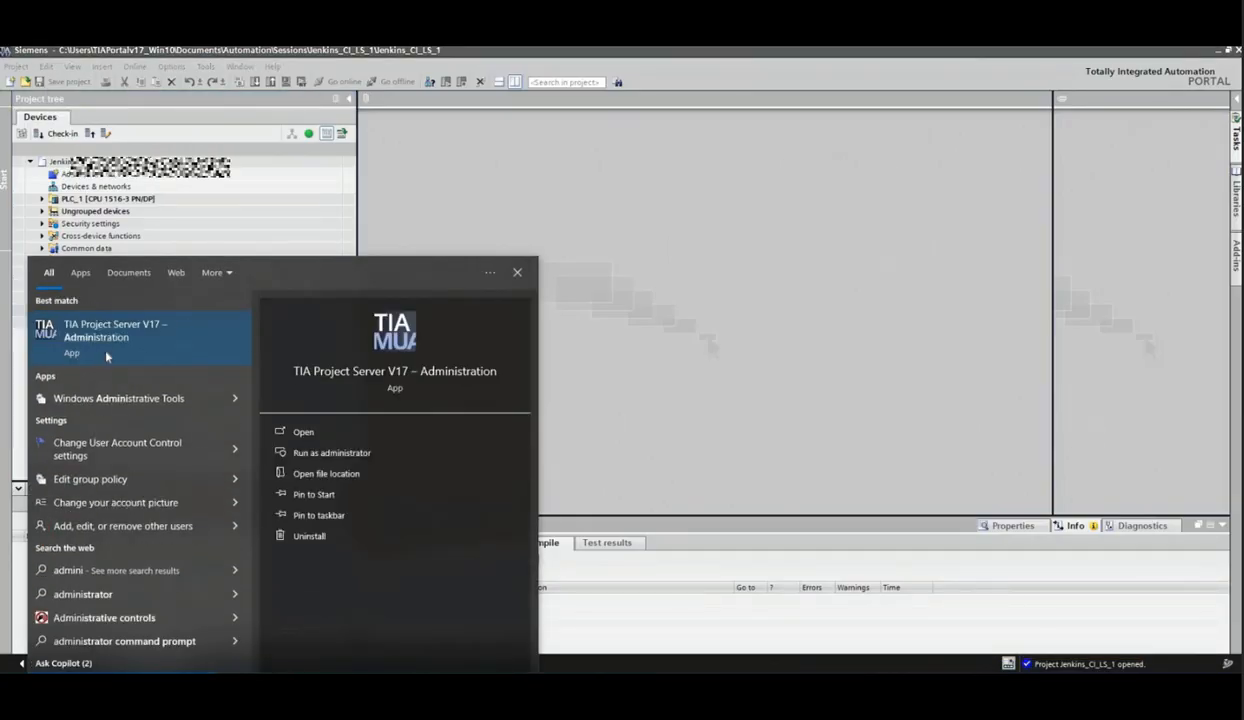
pyautogui.click(108, 353)
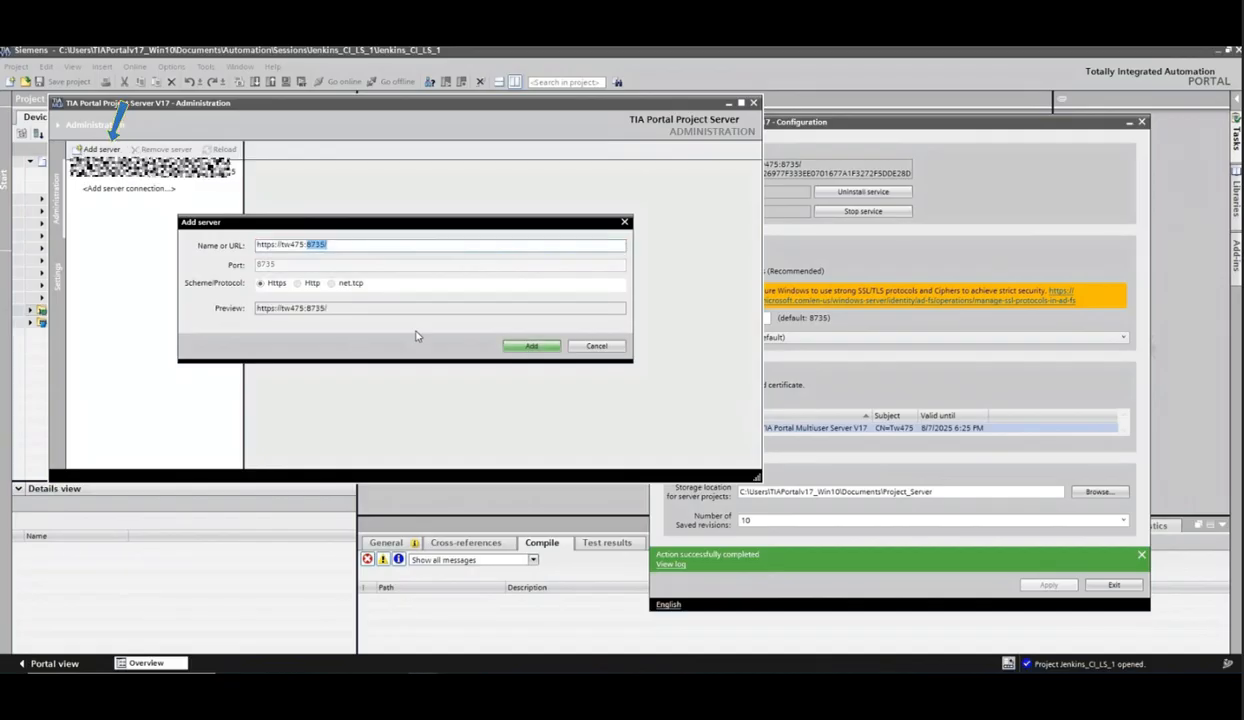
pyautogui.press('Return')
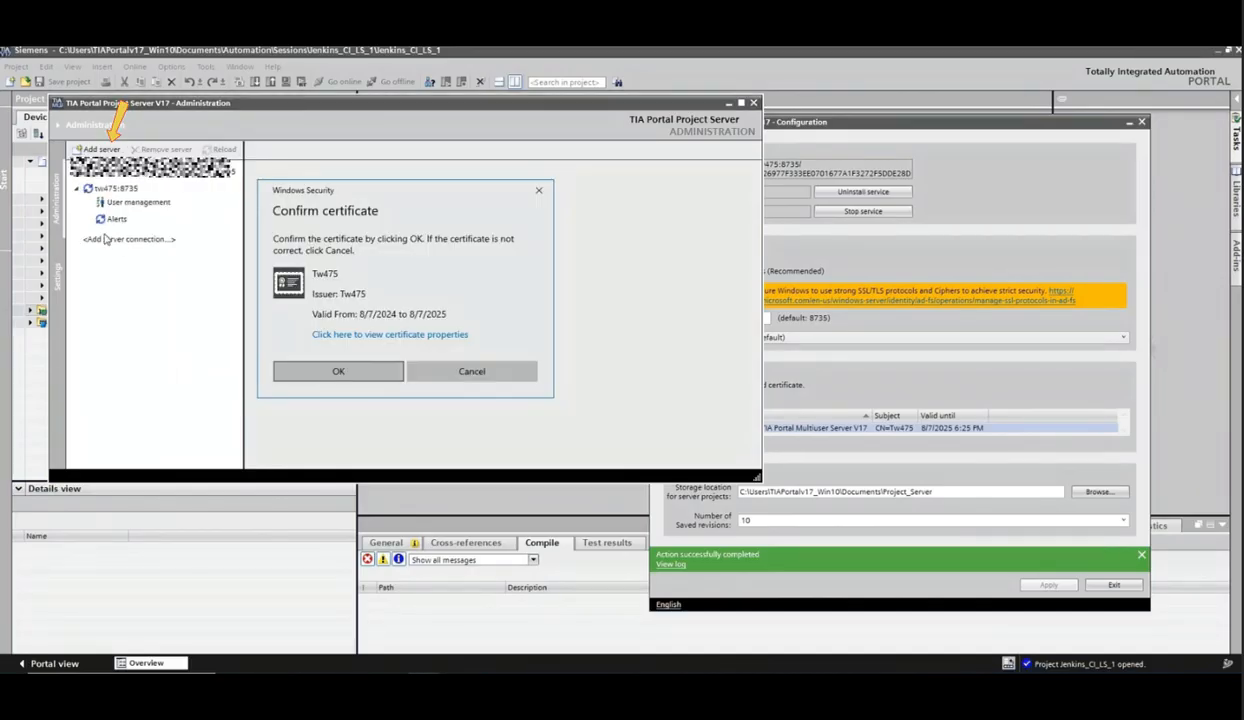
pyautogui.click(330, 365)
pyautogui.click(90, 237)
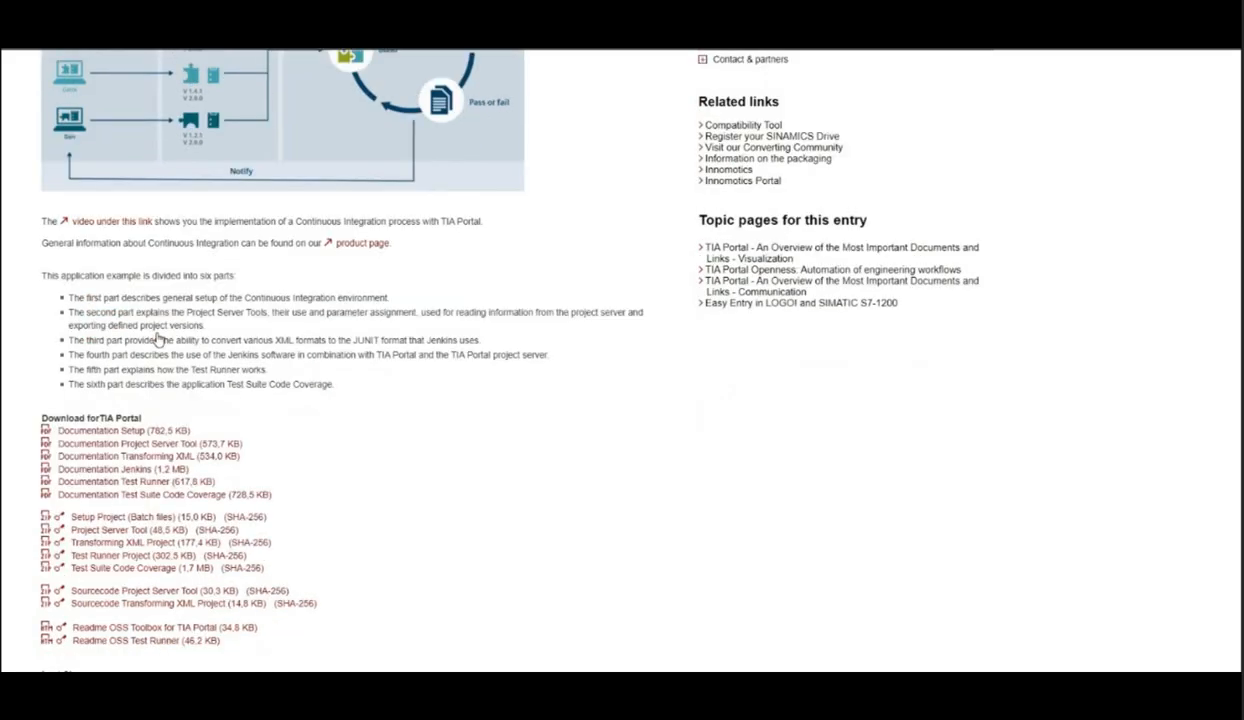
# Step: Download the Project Server Tool zip, 109801203_Cont_Int_ProjServerTools_1.1.1_PROJ.zip, into the Jenkins_CI Downloads folder
pyautogui.scroll(-3, 158, 340)
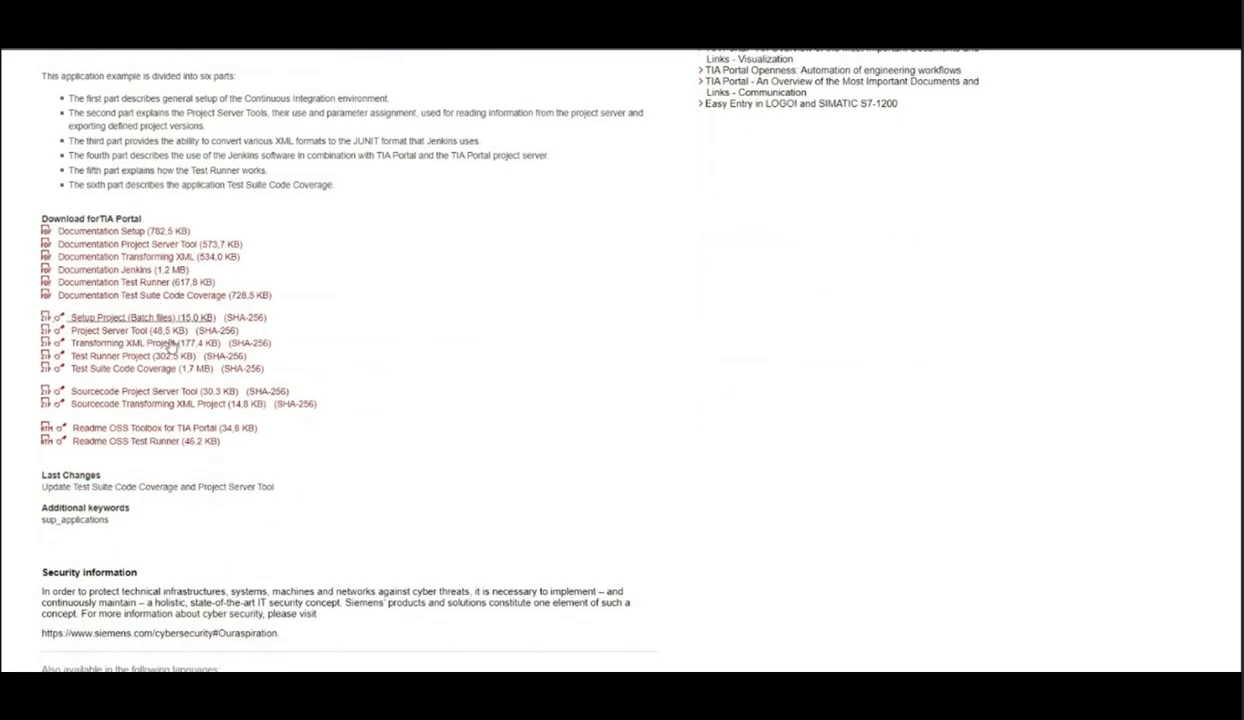
pyautogui.click(124, 318)
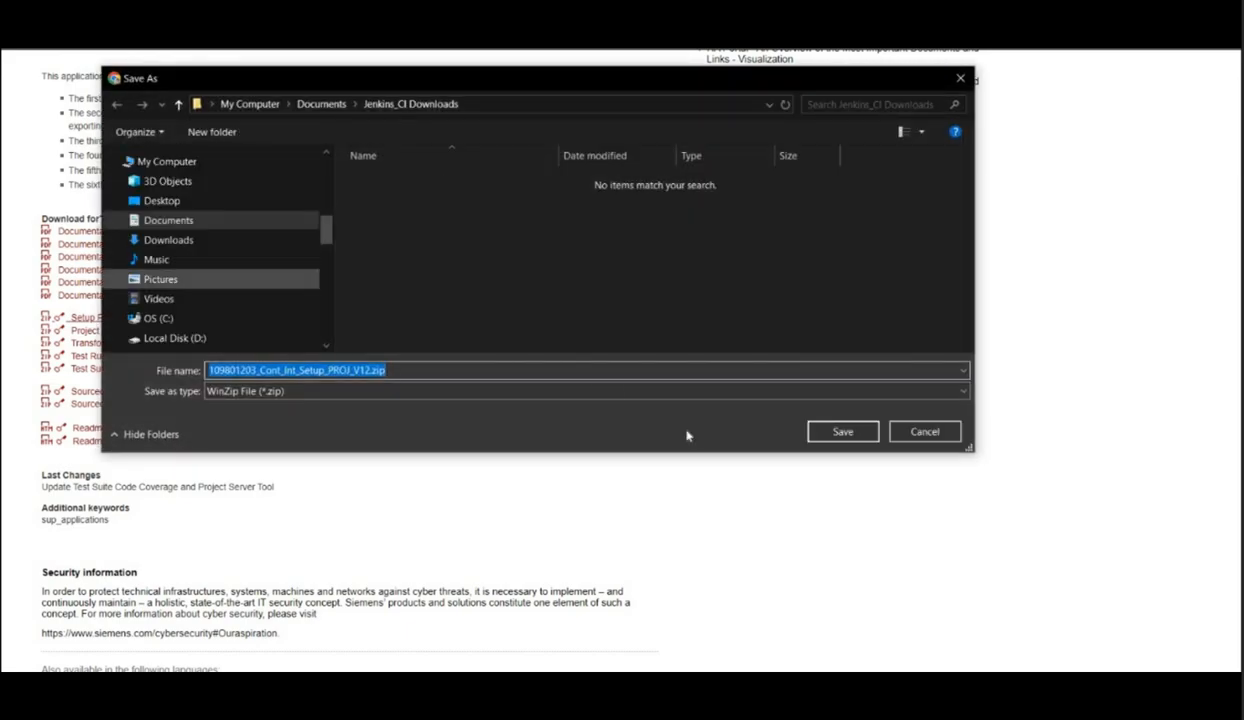
pyautogui.click(840, 431)
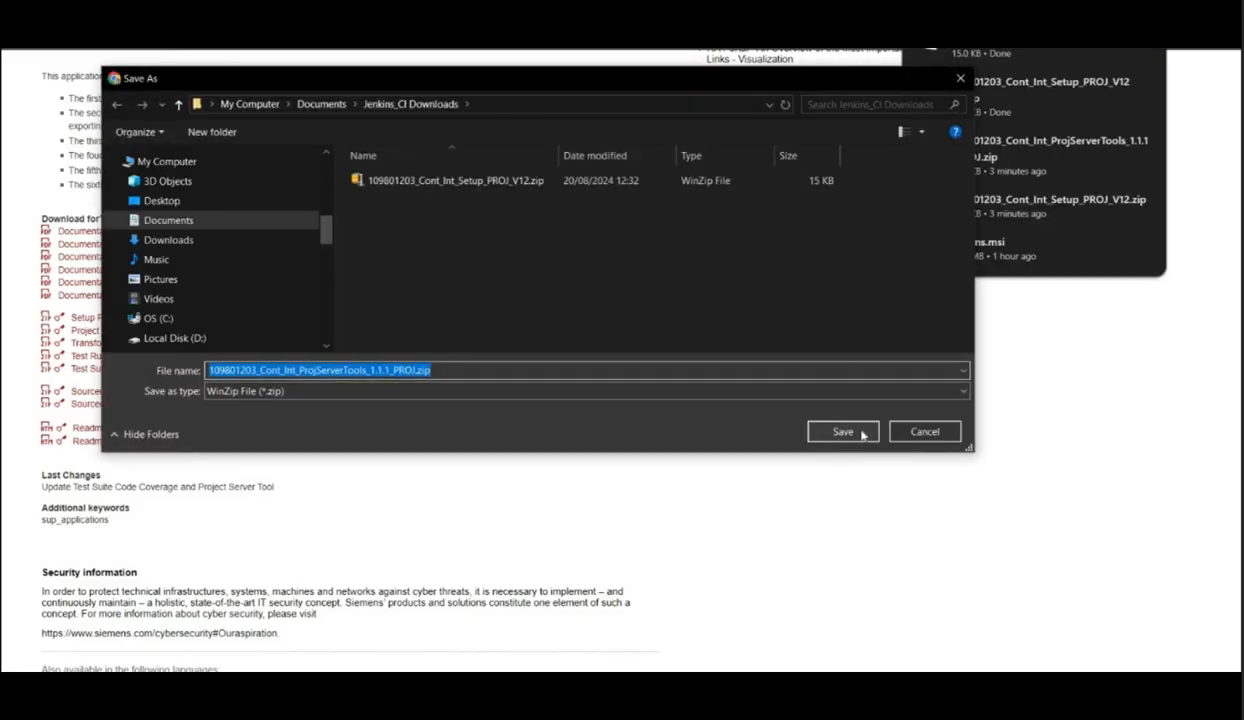
pyautogui.click(843, 432)
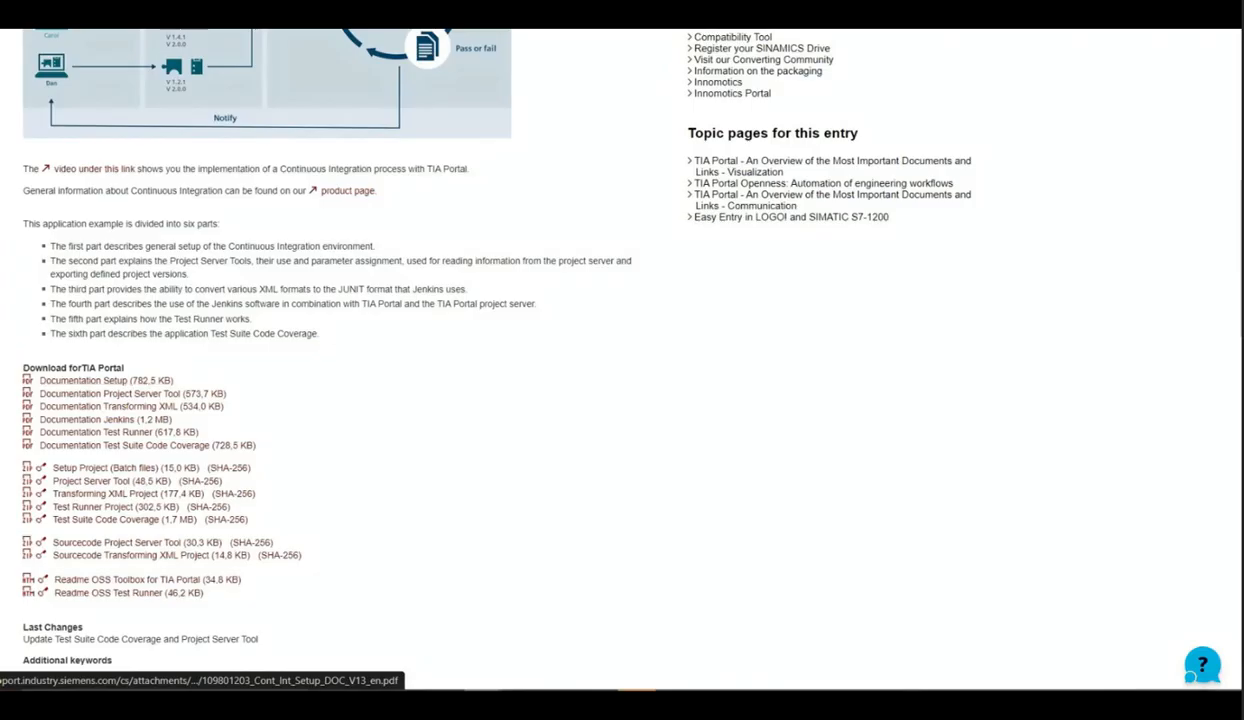
# Step: Copy the extracted download folders from Jenkins_CI Downloads
pyautogui.rightClick(102, 381)
pyautogui.click(160, 403)
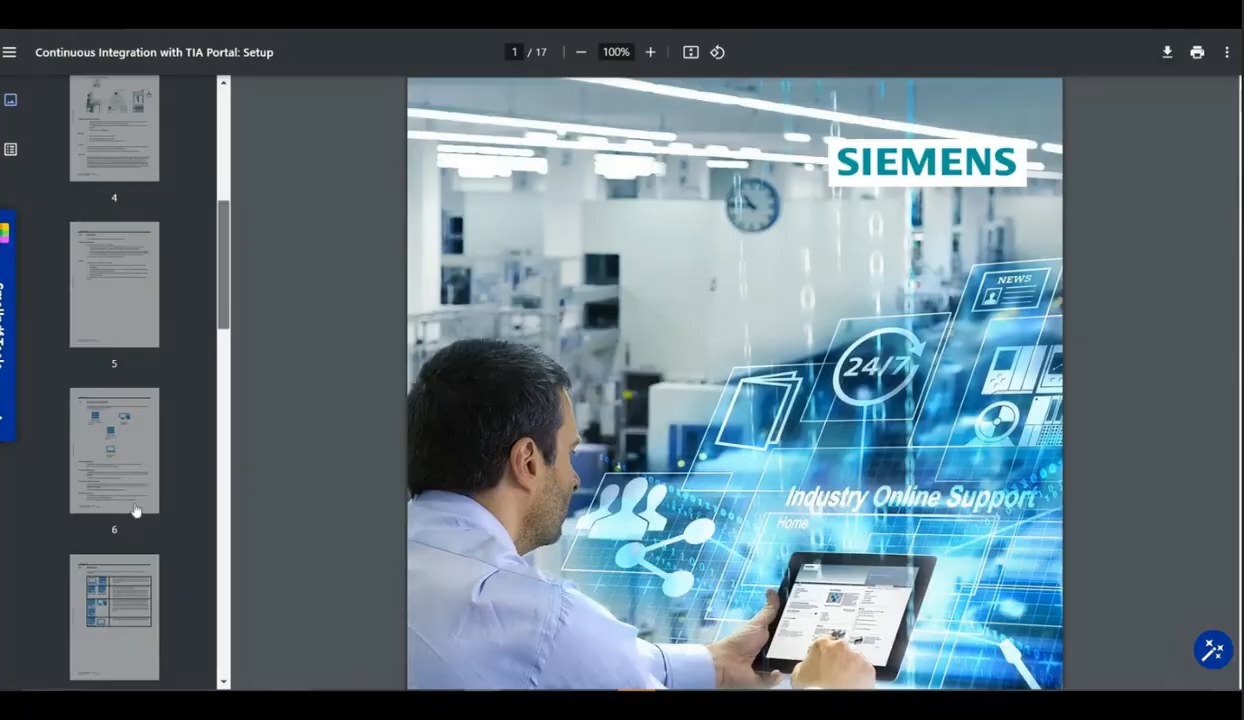
# Step: Read the guide's section on extracting the Project Server Export Console to C:\tools\ProjectServerExportConsole
pyautogui.scroll(-2, 112, 495)
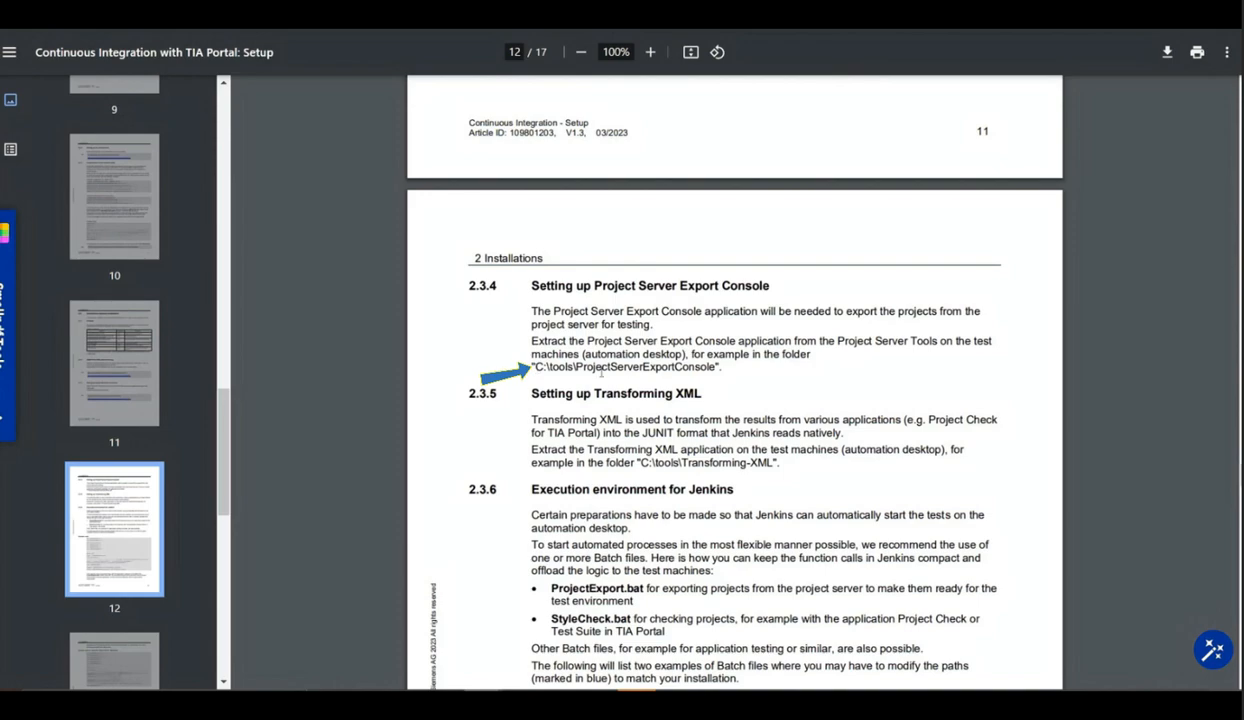
pyautogui.moveTo(532, 366); pyautogui.dragTo(716, 366)
pyautogui.tripleClick(575, 371)
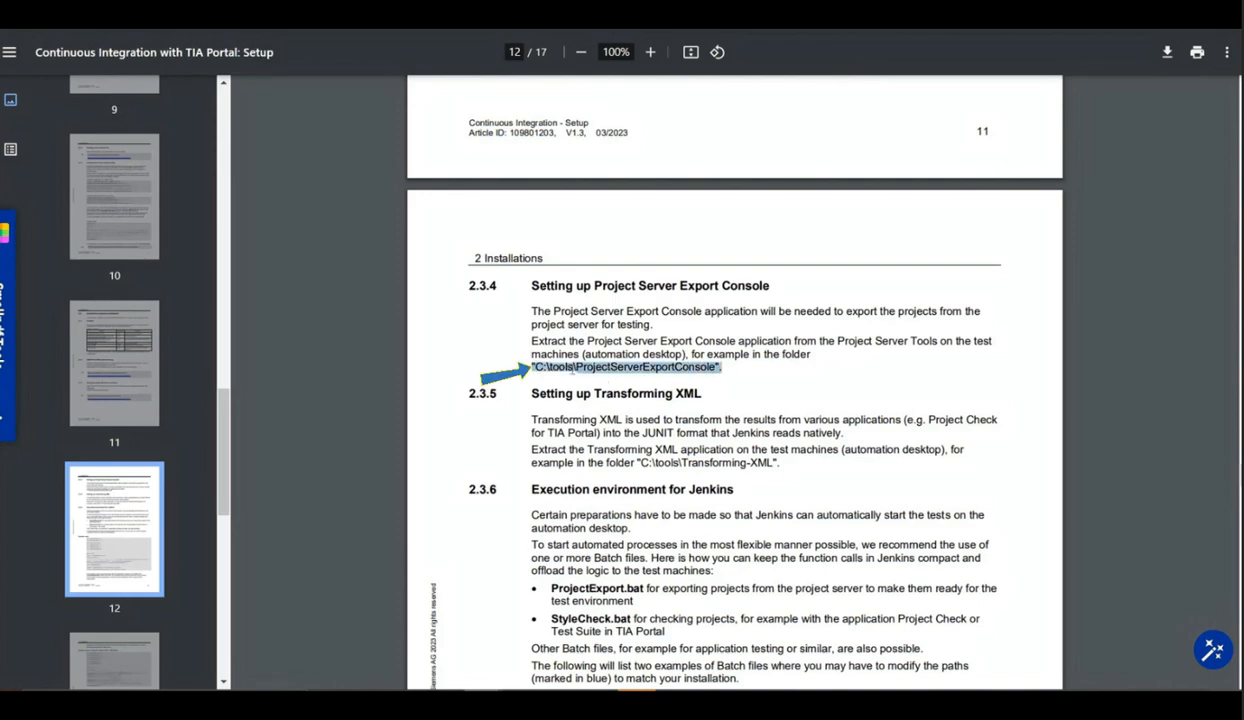
pyautogui.click(548, 367)
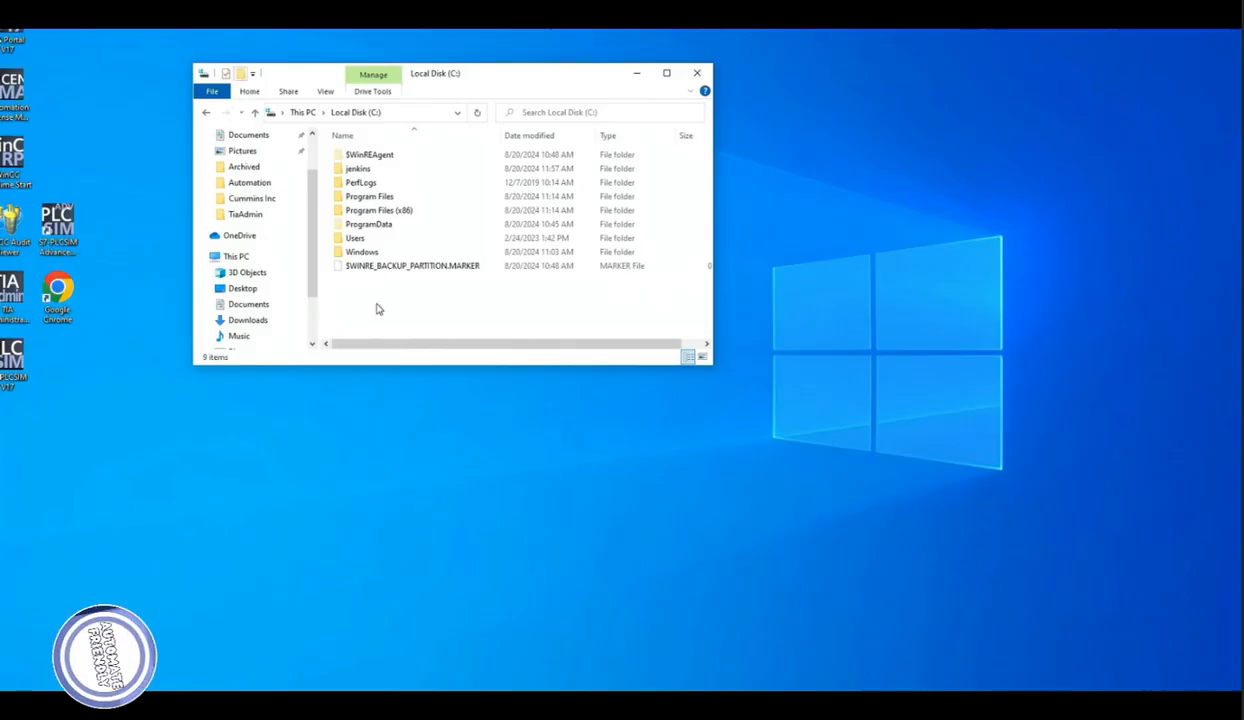
# Step: Create a new folder named tools on Local Disk (C:) and open it
pyautogui.hotkey('ctrl', 'shift', 'n')
pyautogui.write('tools')
pyautogui.press('Return')
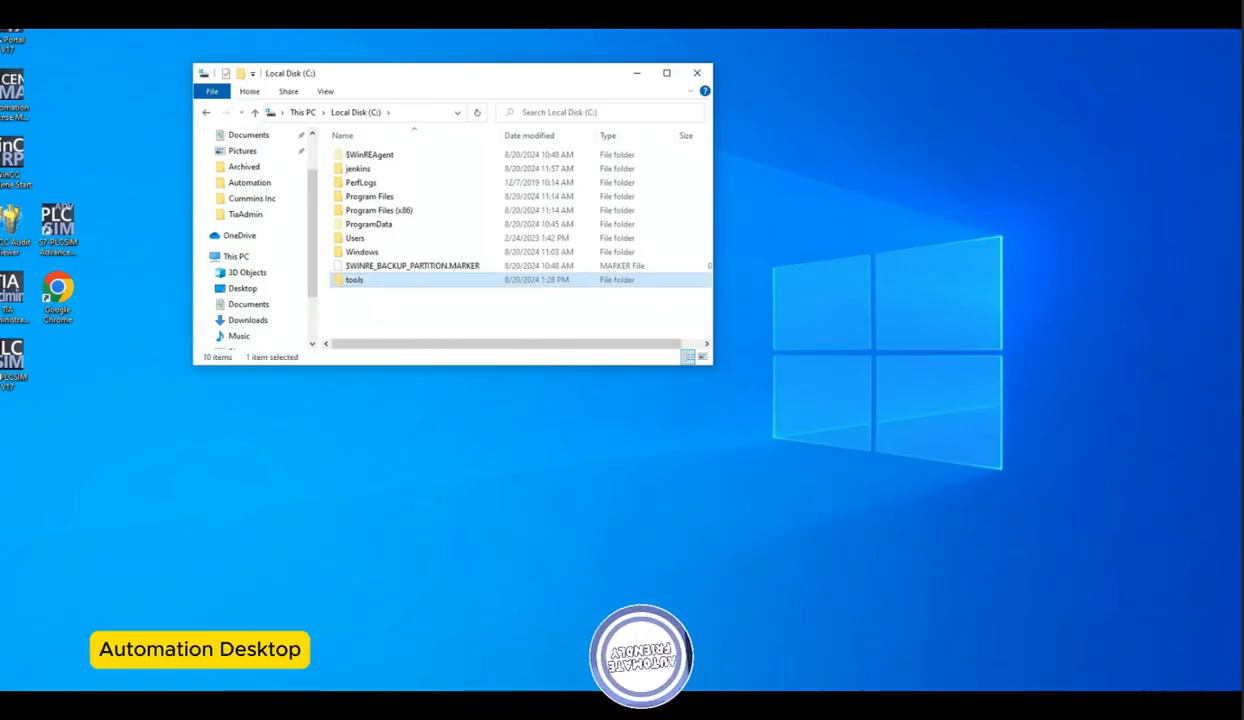
pyautogui.press('Return')
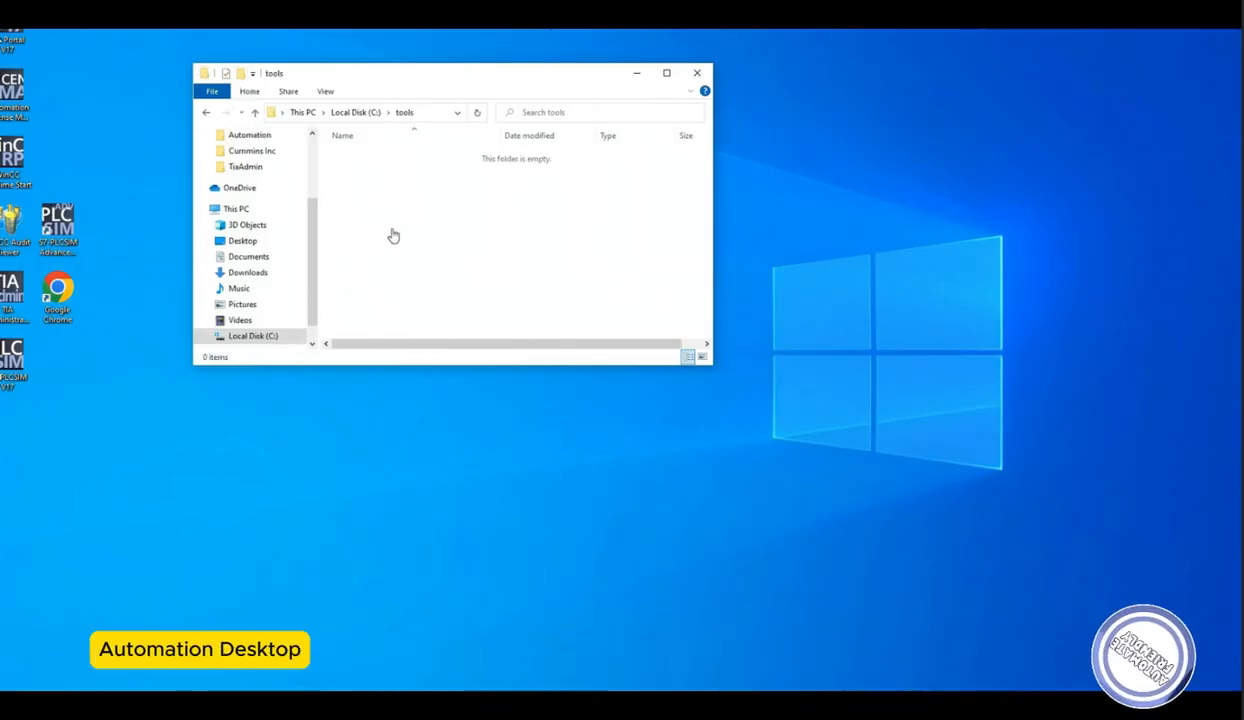
# Step: Paste the copied download folders into the tools folder
pyautogui.hotkey('ctrl', 'v')
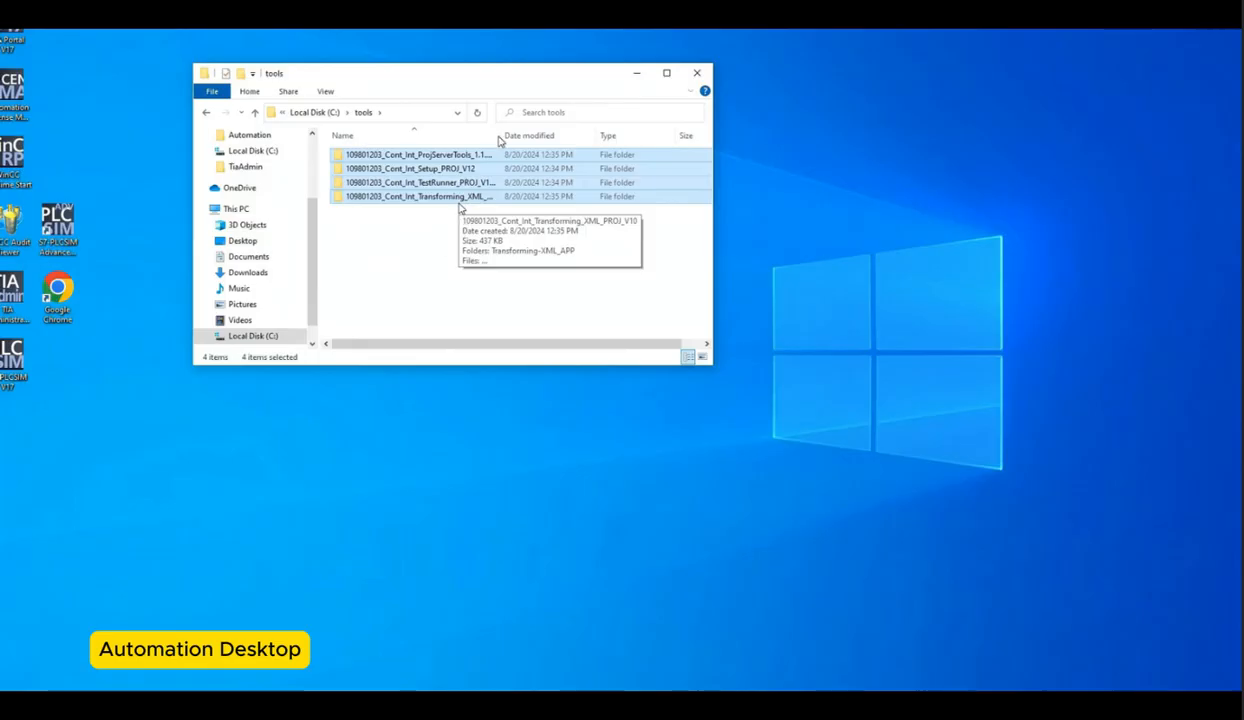
pyautogui.moveTo(500, 136); pyautogui.dragTo(572, 149)
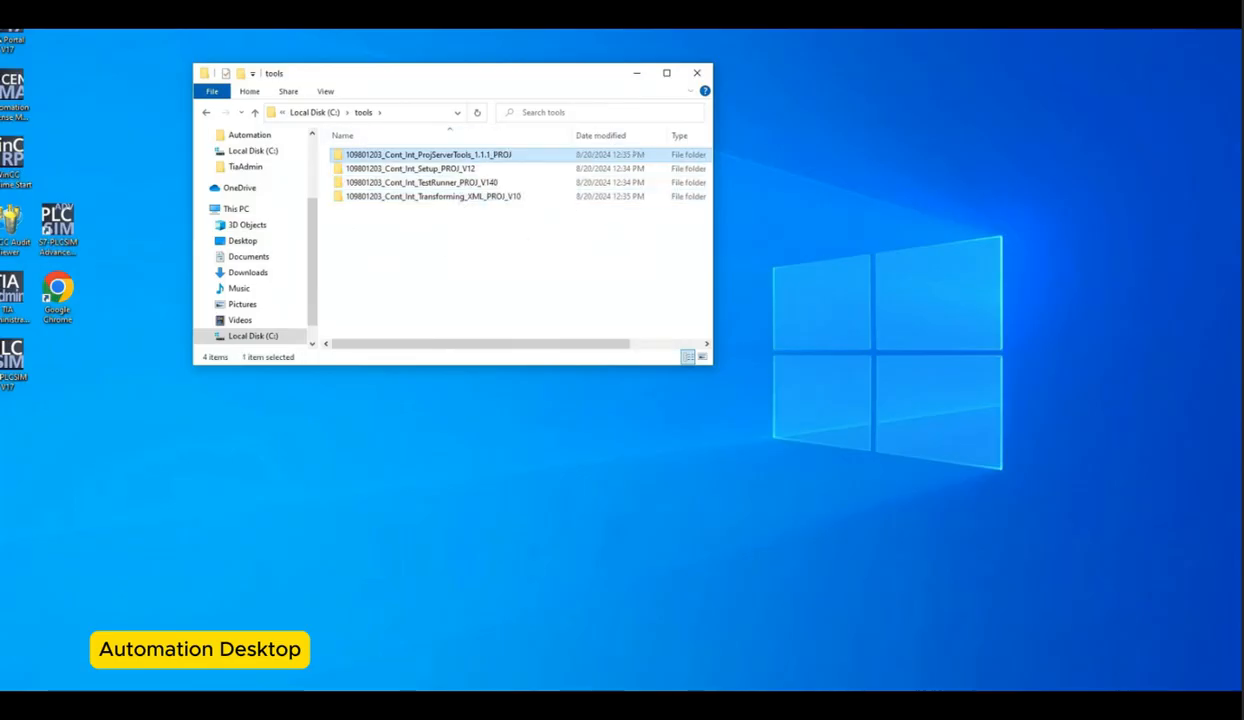
pyautogui.moveTo(713, 367); pyautogui.dragTo(1155, 568)
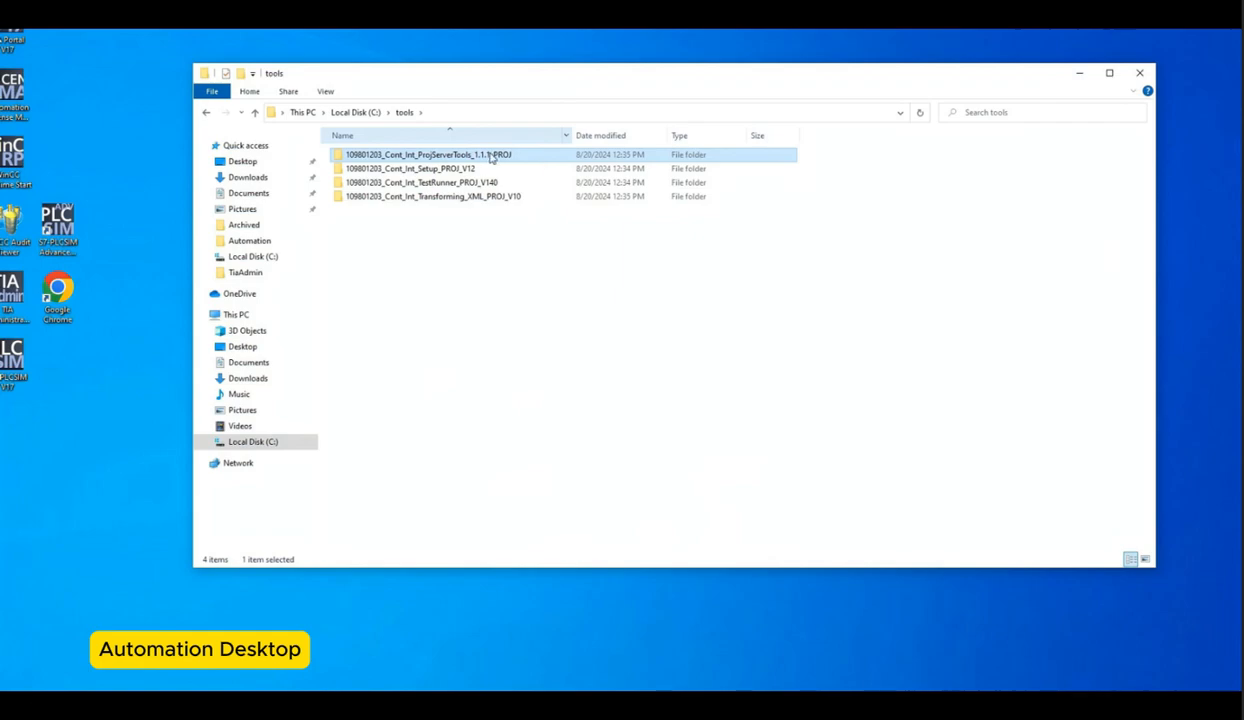
pyautogui.moveTo(575, 136); pyautogui.dragTo(669, 136)
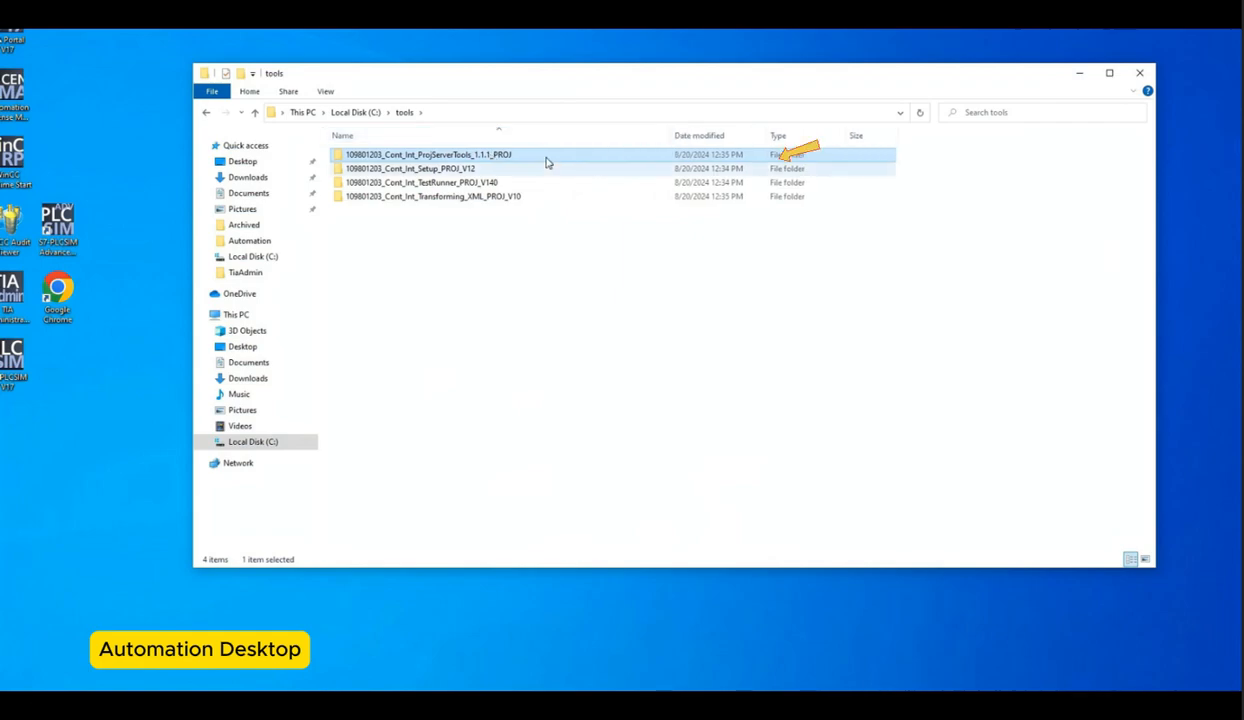
# Step: Move the ProjectServerExportConsole_APP and ProjectServerListenConsole_APP folders from the ProjServerTools package up into tools
pyautogui.doubleClick(428, 157)
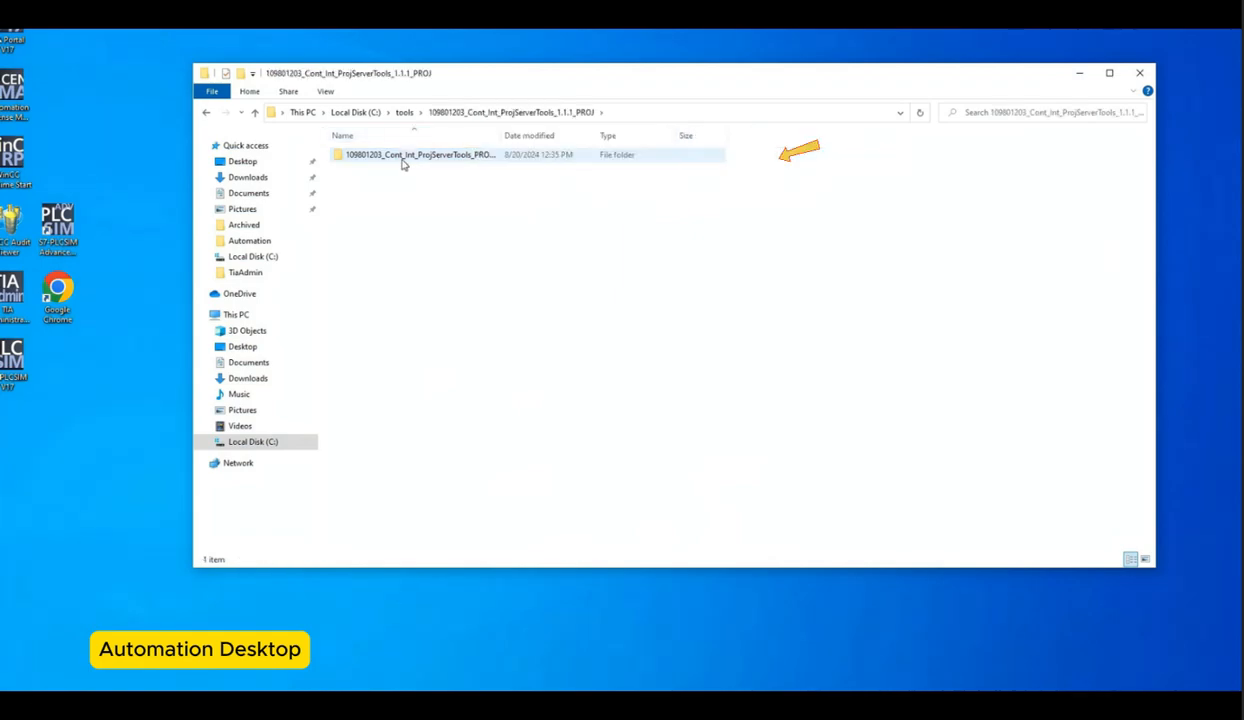
pyautogui.doubleClick(395, 157)
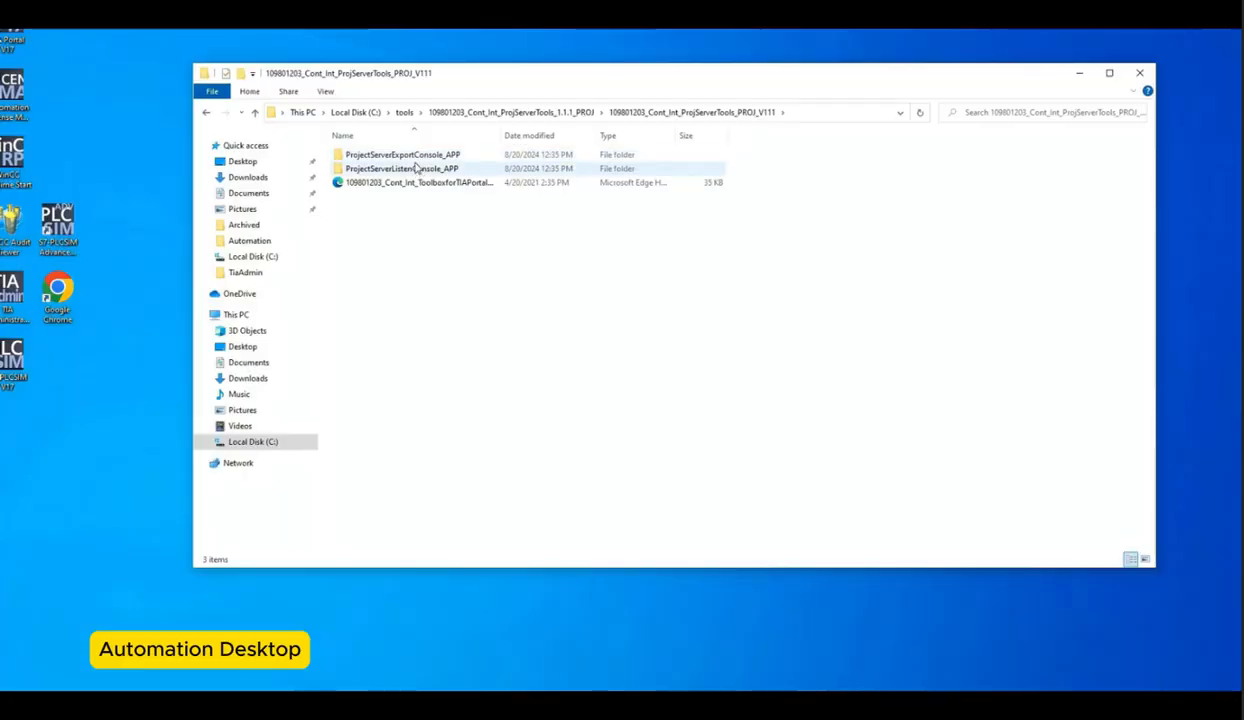
pyautogui.click(415, 164)
pyautogui.keyDown('ctrl'); pyautogui.click(415, 155); pyautogui.keyUp('ctrl')
pyautogui.moveTo(415, 155); pyautogui.dragTo(404, 113)
pyautogui.click(404, 113)
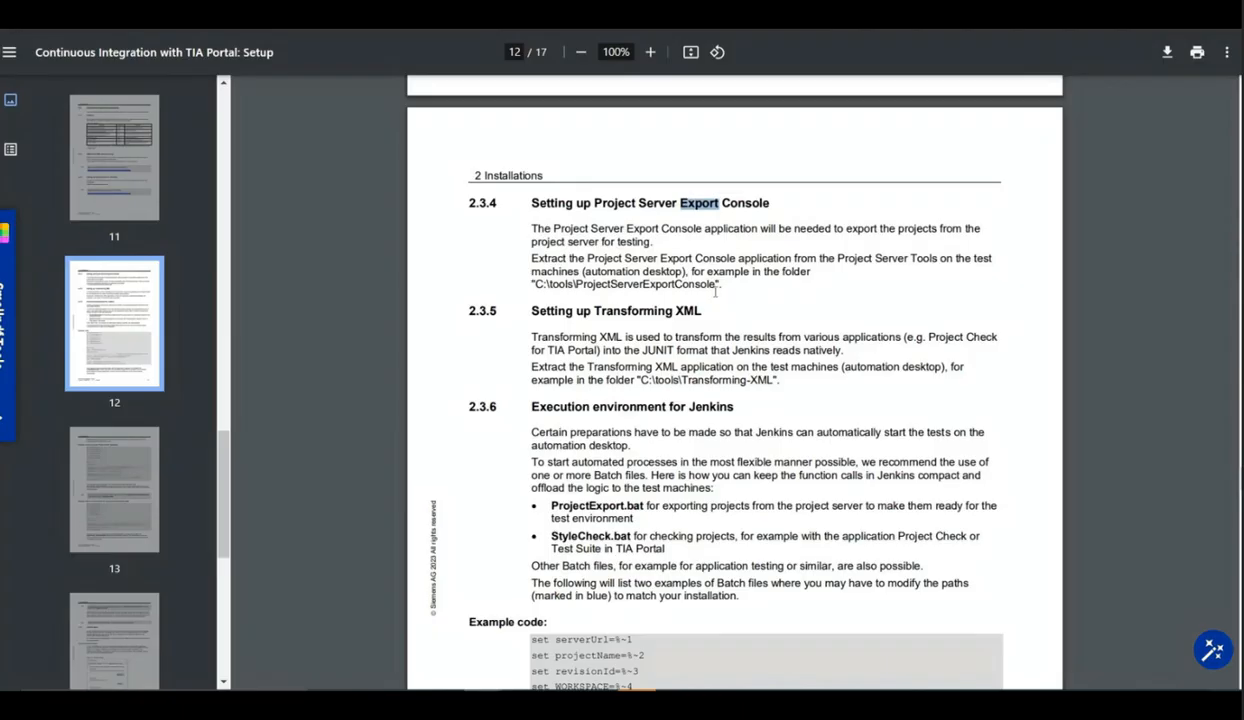
# Step: Rename the ProjectServerExportConsole_APP folder to ProjectServerExportConsole
pyautogui.moveTo(576, 284); pyautogui.dragTo(716, 284)
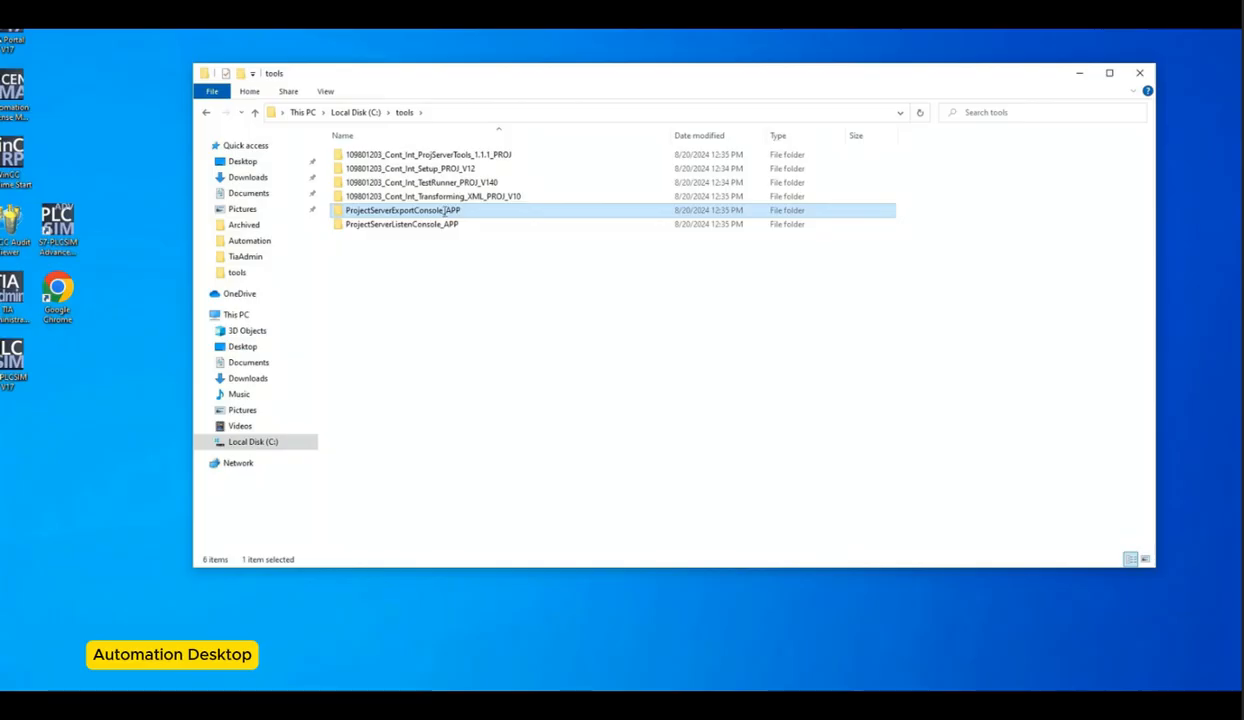
pyautogui.press('F2')
pyautogui.press('End')
pyautogui.hotkey('shift', 'Left')
pyautogui.hotkey('shift', 'Left')
pyautogui.hotkey('shift', 'Left')
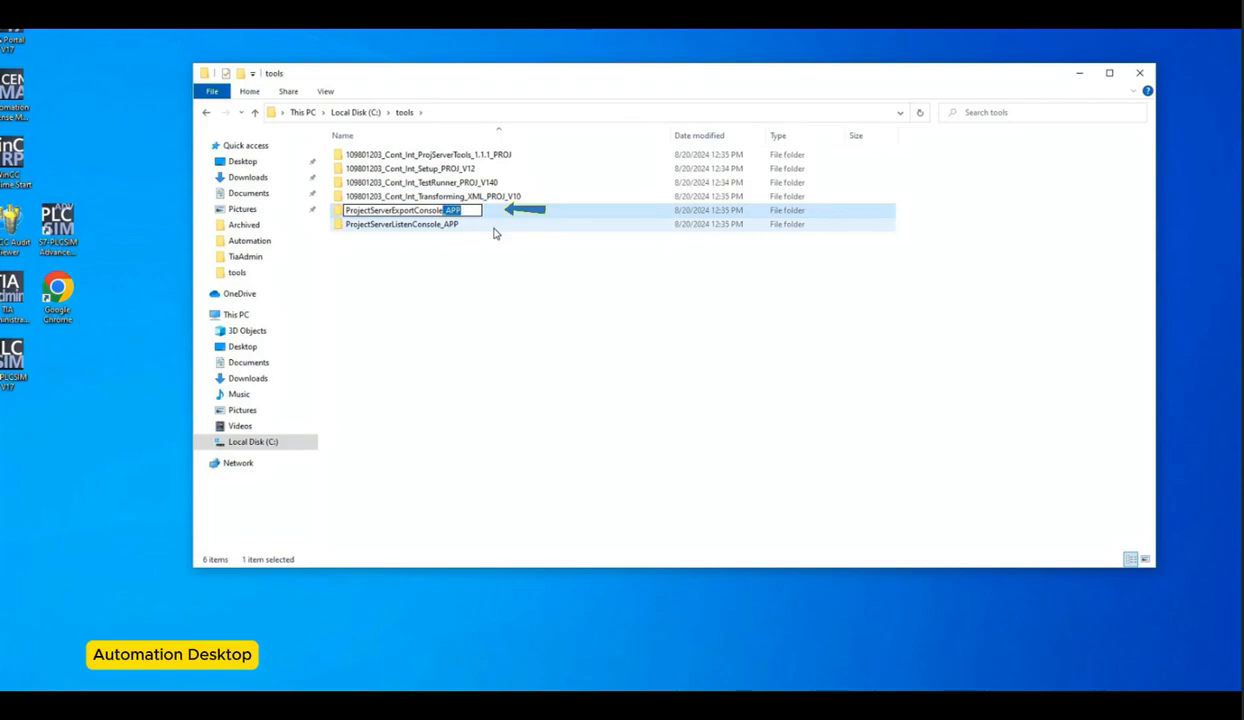
pyautogui.press('BackSpace')
pyautogui.click(493, 229)
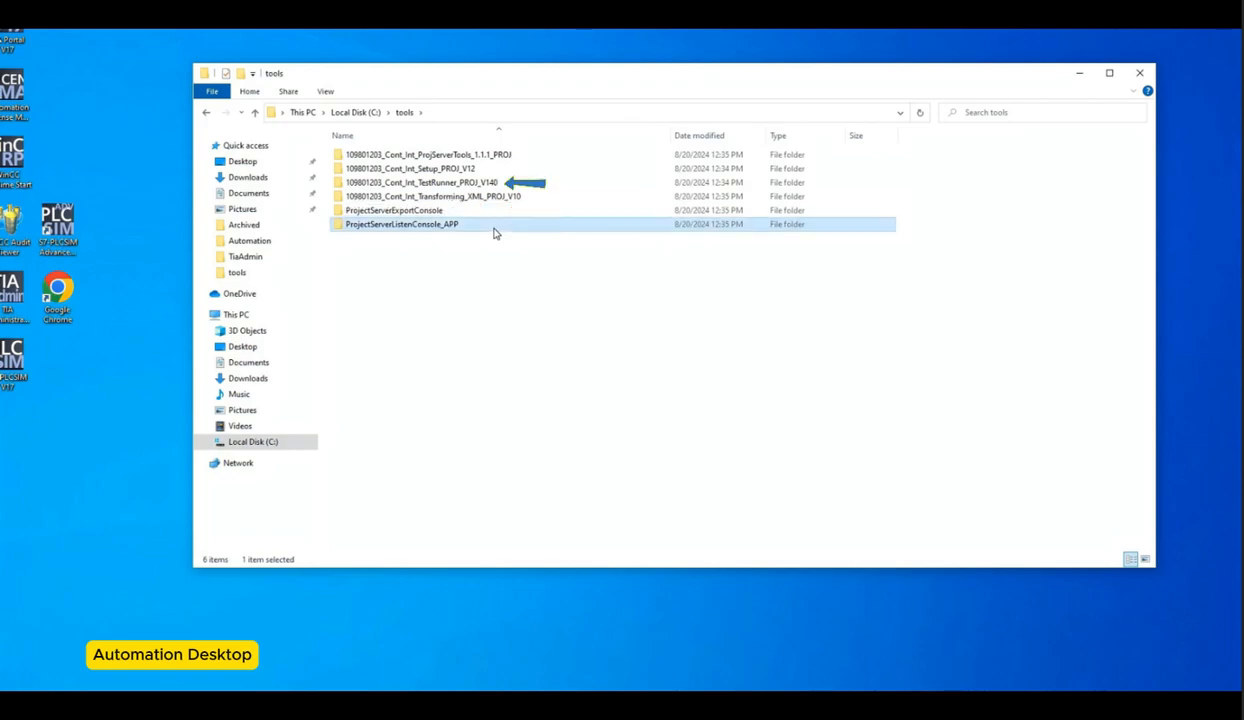
# Step: Rename the ProjectServerListenConsole_APP folder to ProjectServerListenConsole
pyautogui.press('F2')
pyautogui.press('Escape')
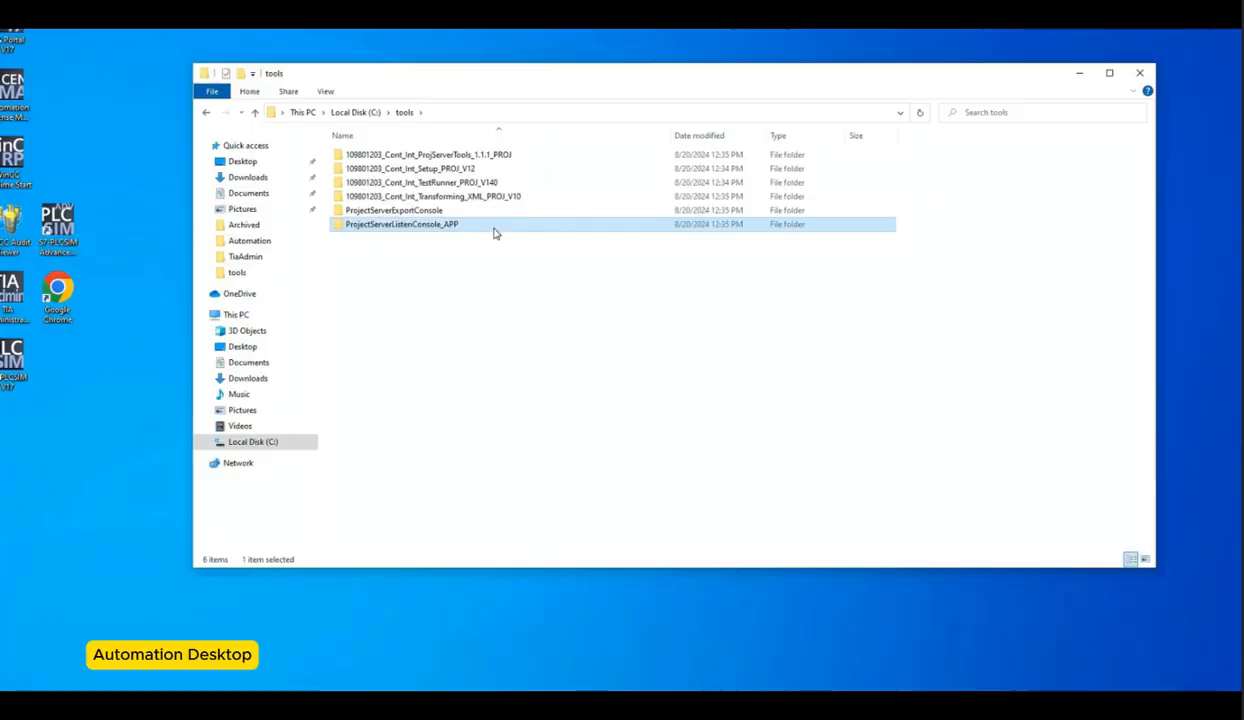
pyautogui.press('F2')
pyautogui.press('End')
pyautogui.press('BackSpace')
pyautogui.press('BackSpace')
pyautogui.press('BackSpace')
pyautogui.press('BackSpace')
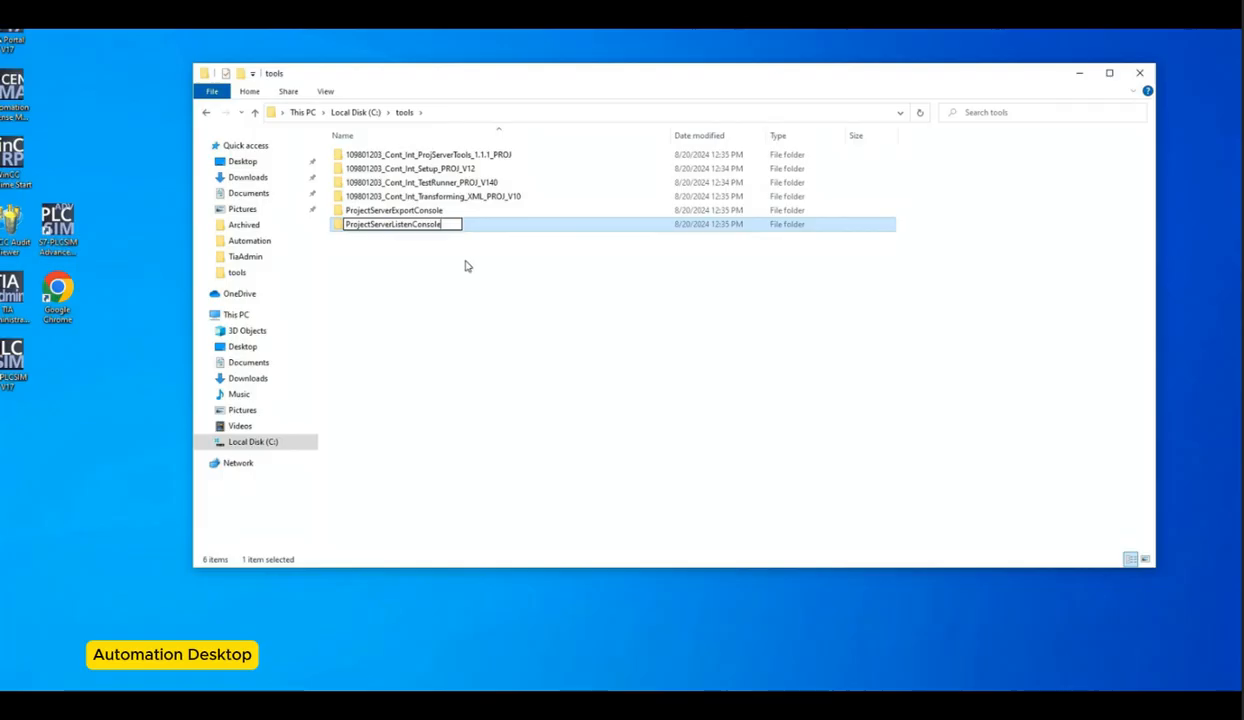
pyautogui.press('Return')
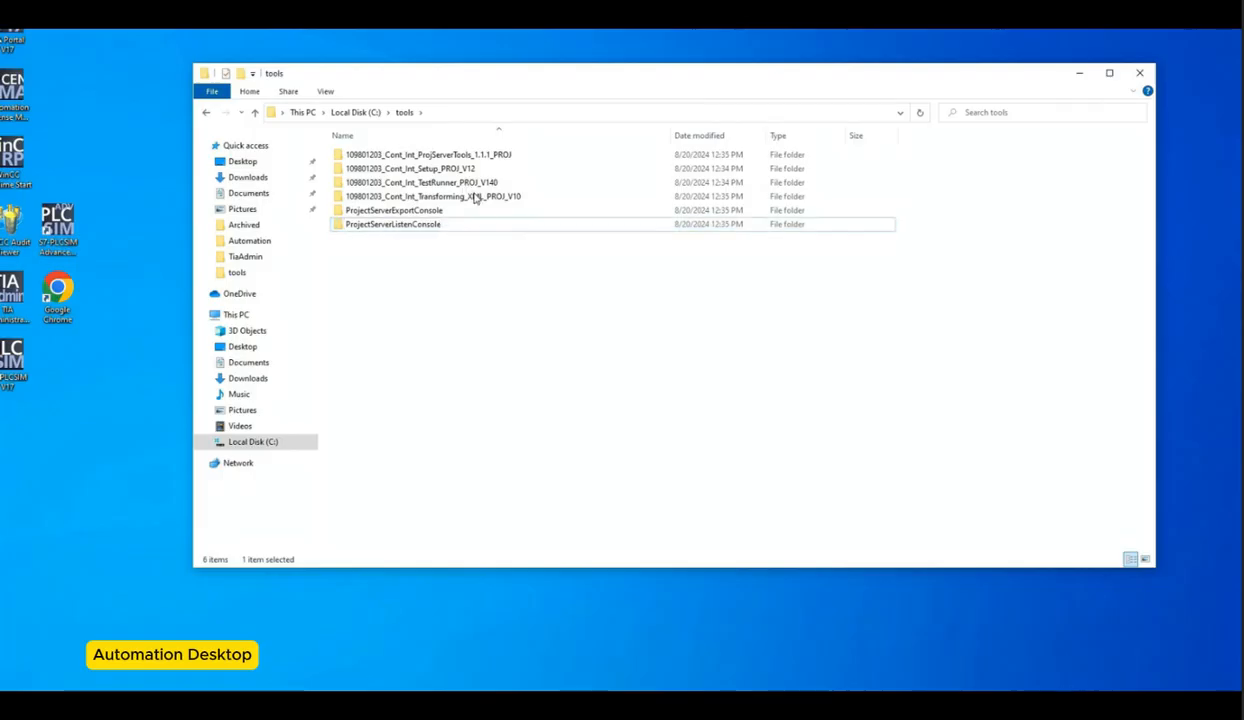
# Step: Open the 109801203_Cont_Int_Setup_PROJ_V12 folder and review its batch files
pyautogui.click(447, 158)
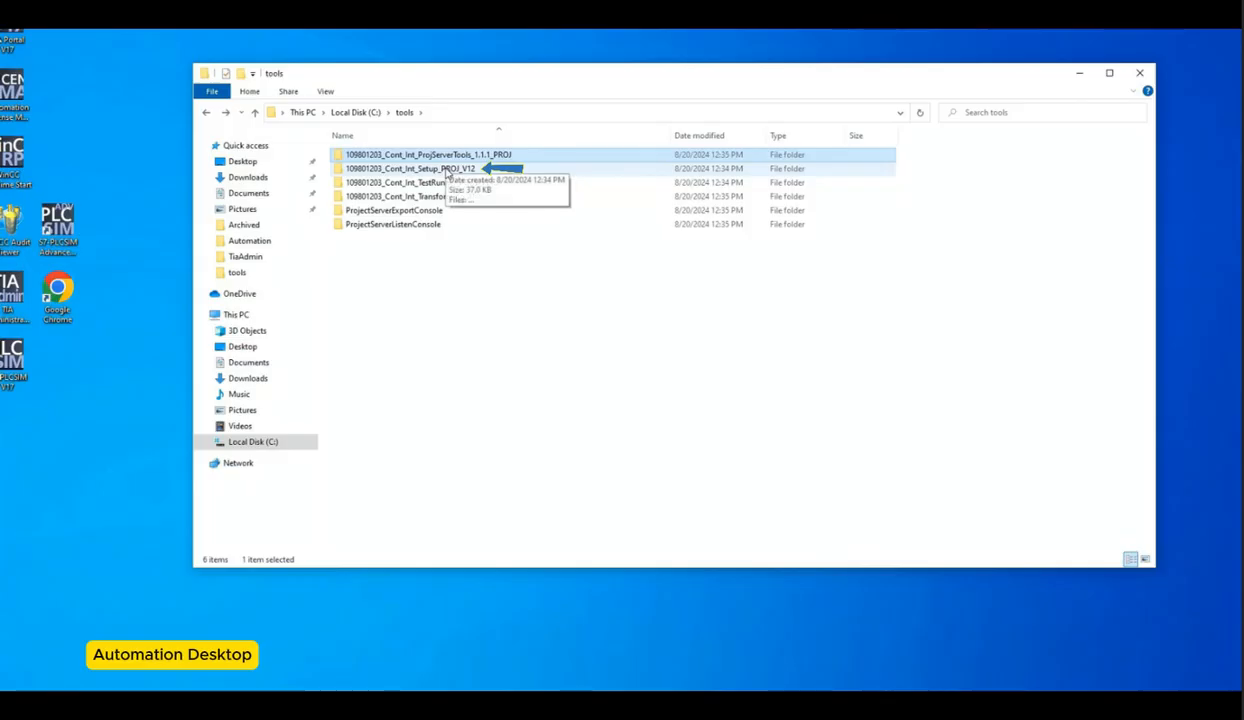
pyautogui.doubleClick(446, 169)
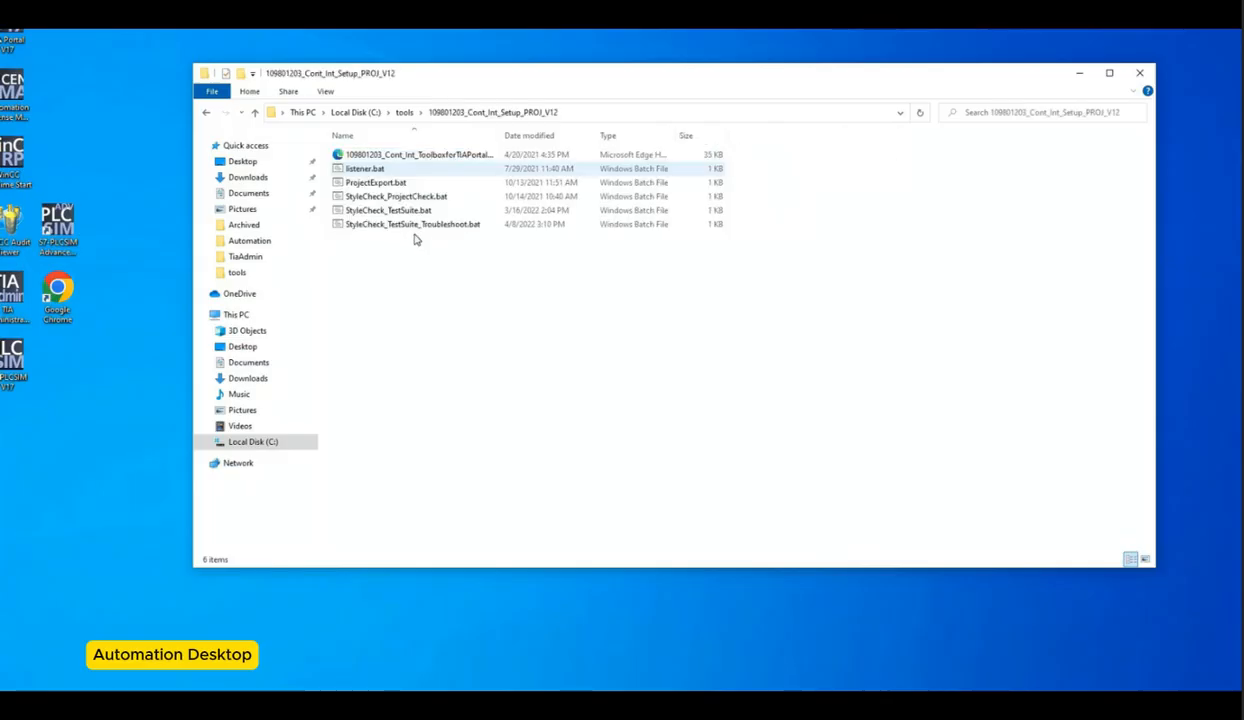
pyautogui.click(385, 168)
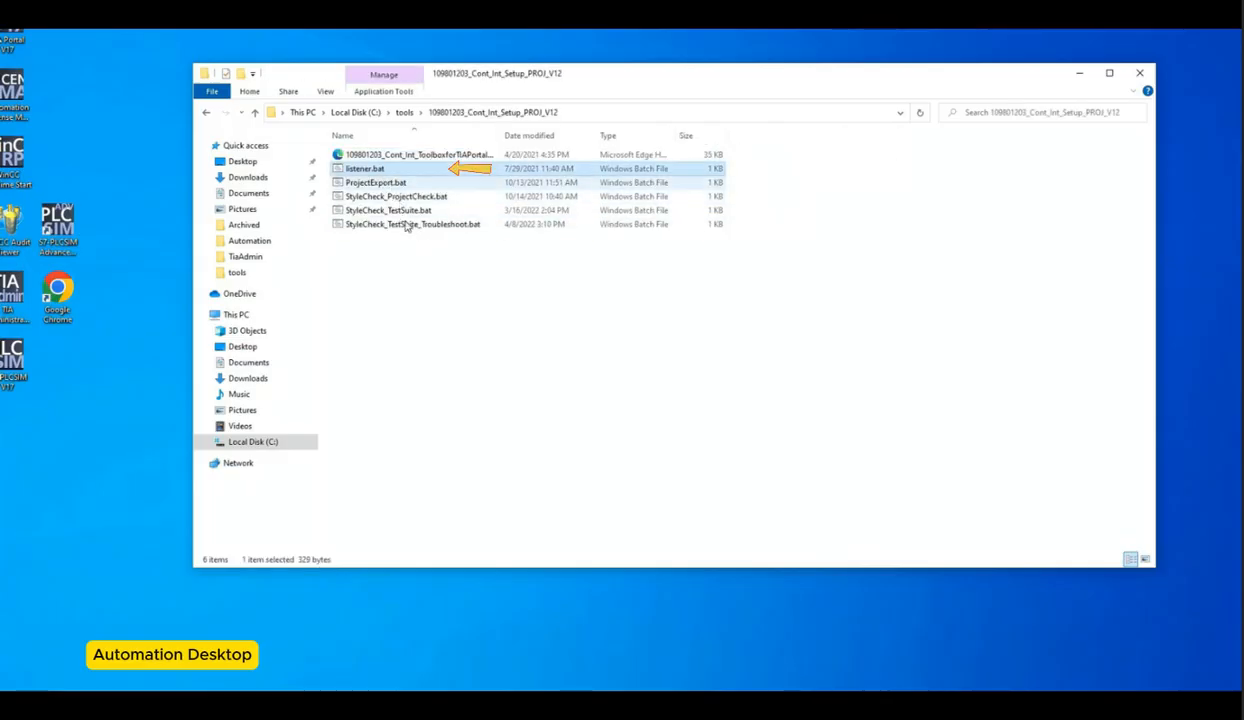
pyautogui.press('Down')
pyautogui.press('Down')
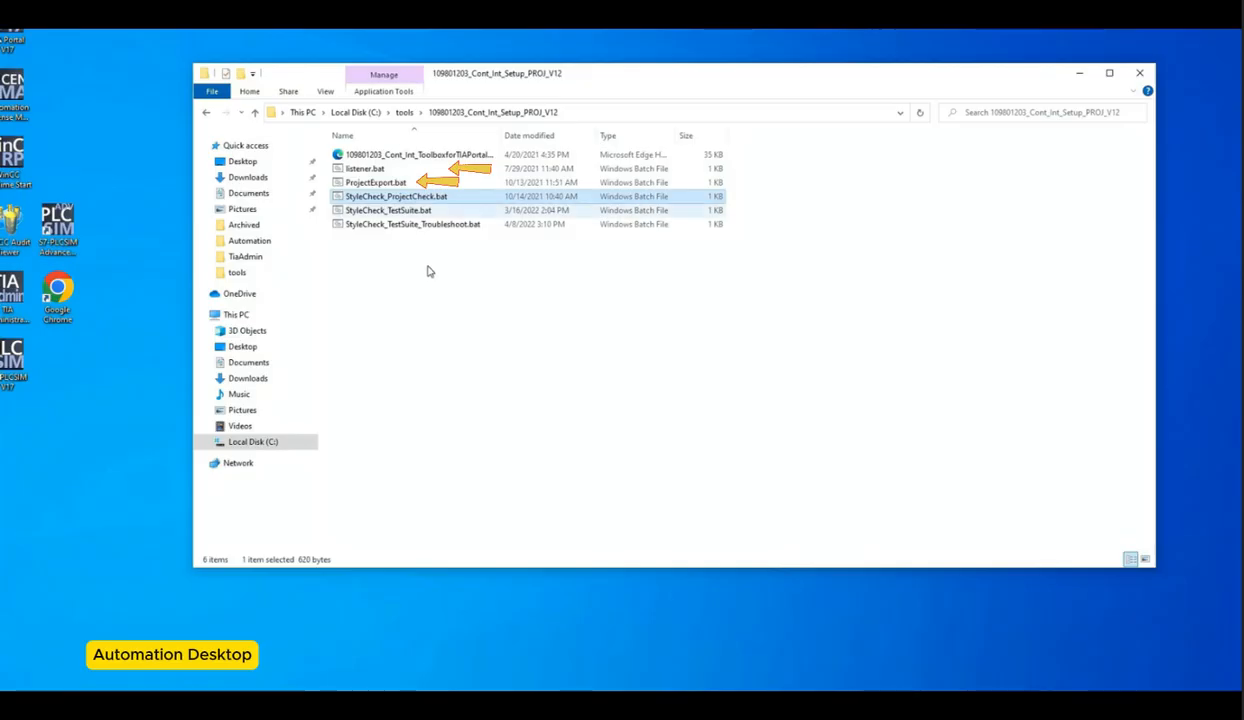
pyautogui.press('Down')
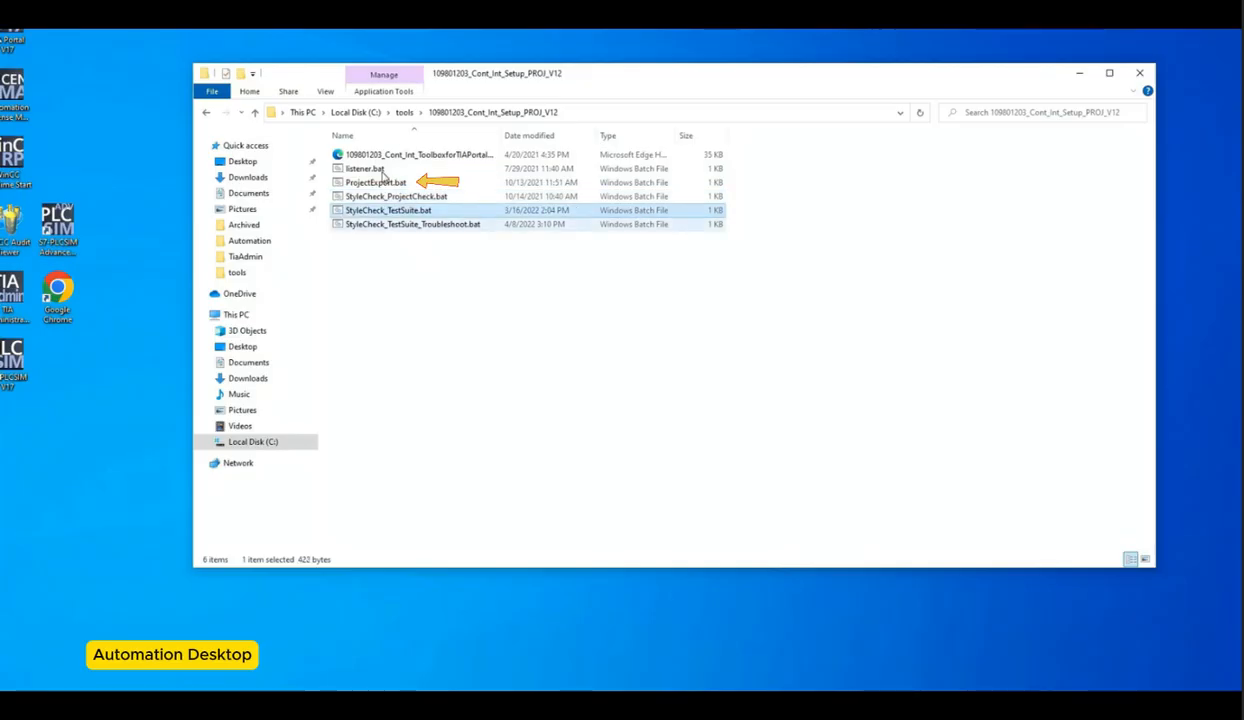
# Step: Move the batch files from the 109801203_Cont_Int_Setup_PROJ_V12 folder up into the tools folder
pyautogui.press('Down')
pyautogui.press('Up')
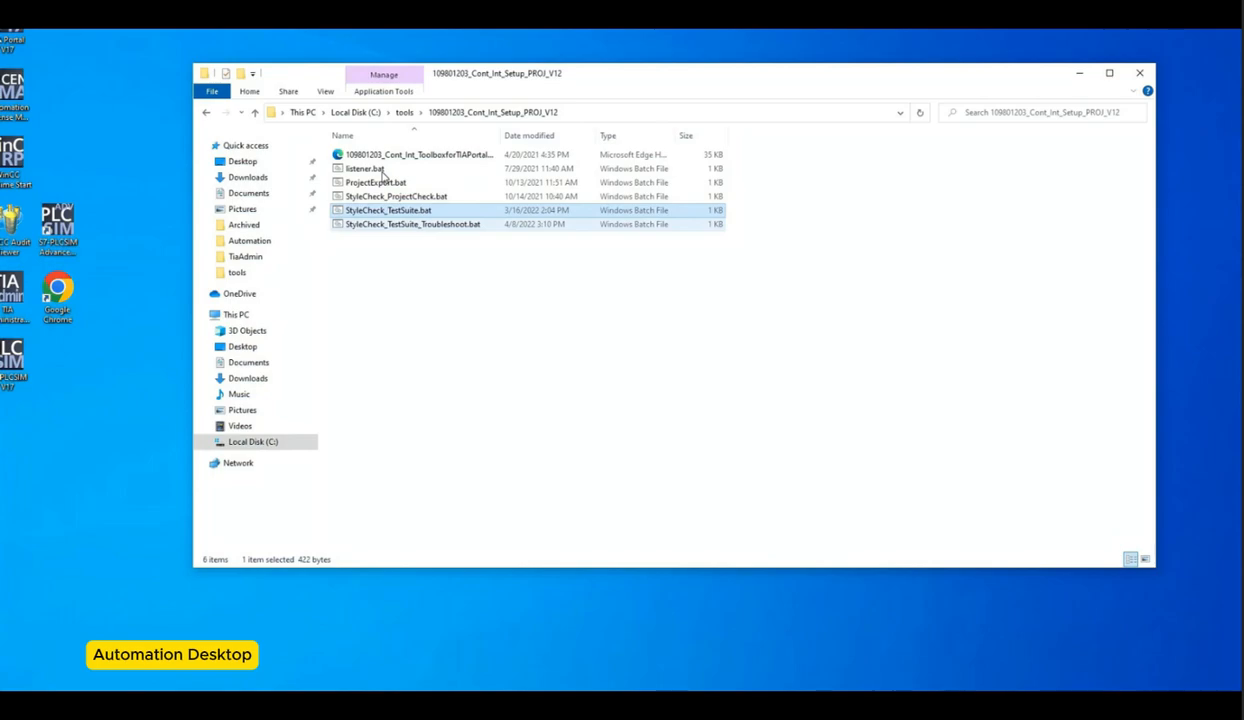
pyautogui.press('Down')
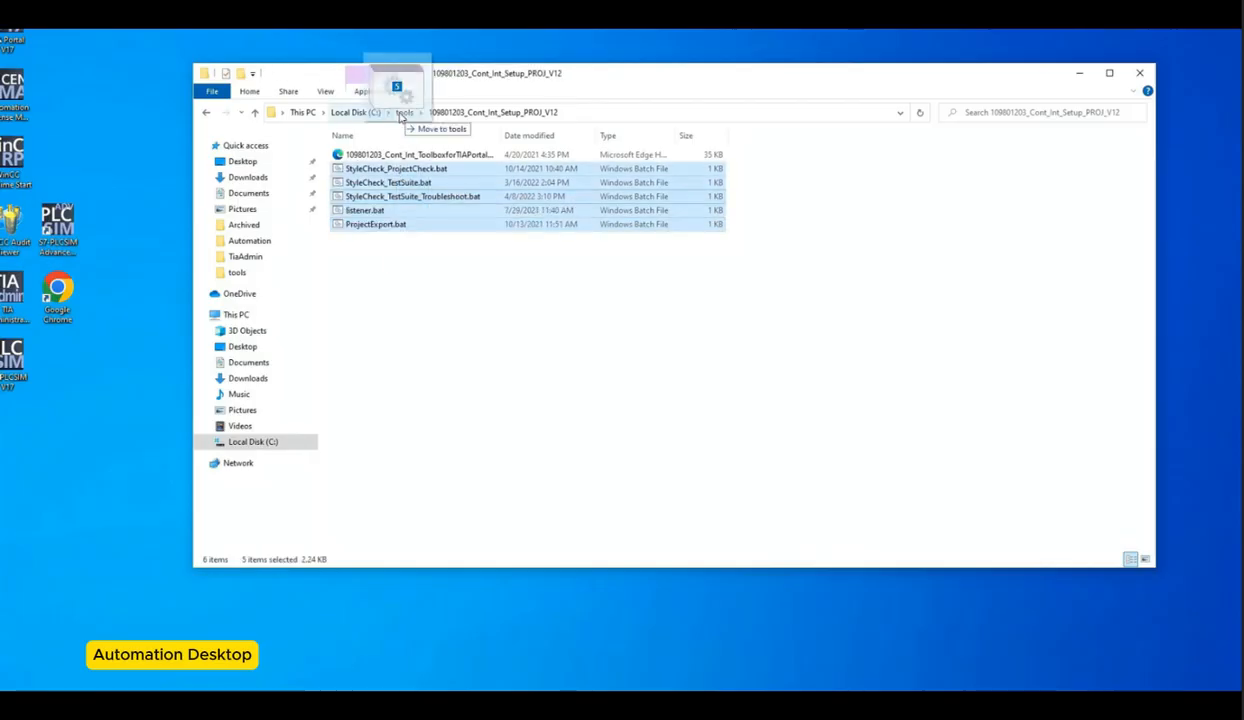
pyautogui.moveTo(397, 83); pyautogui.dragTo(403, 115)
pyautogui.click(404, 112)
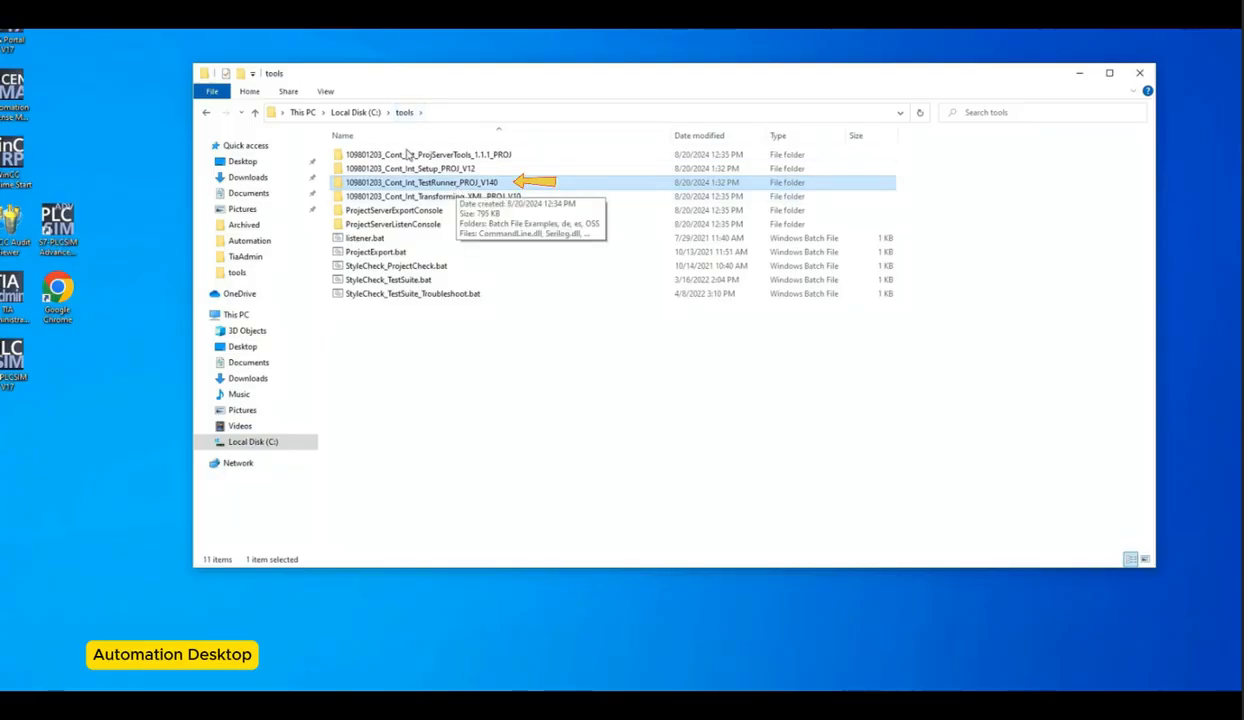
# Step: Move the Transforming-XML_APP folder from the Transforming_XML package up into tools and rename it Transforming-XML
pyautogui.press('Return')
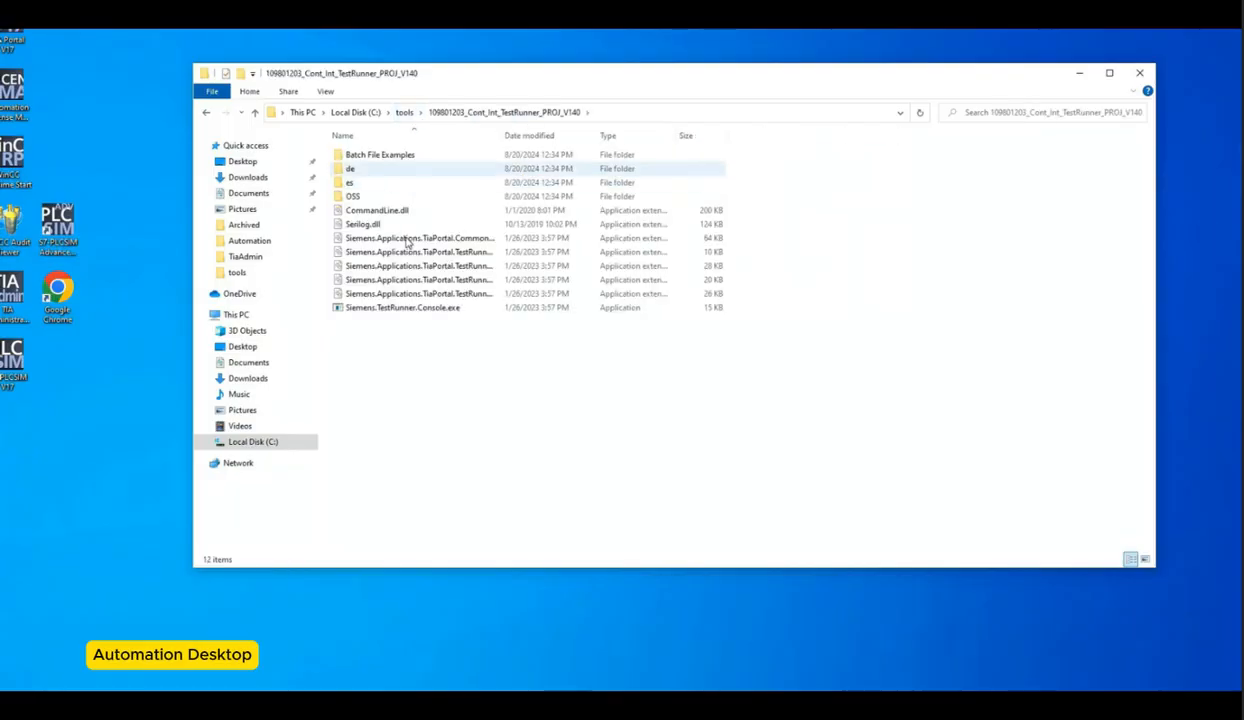
pyautogui.hotkey('alt', 'Left')
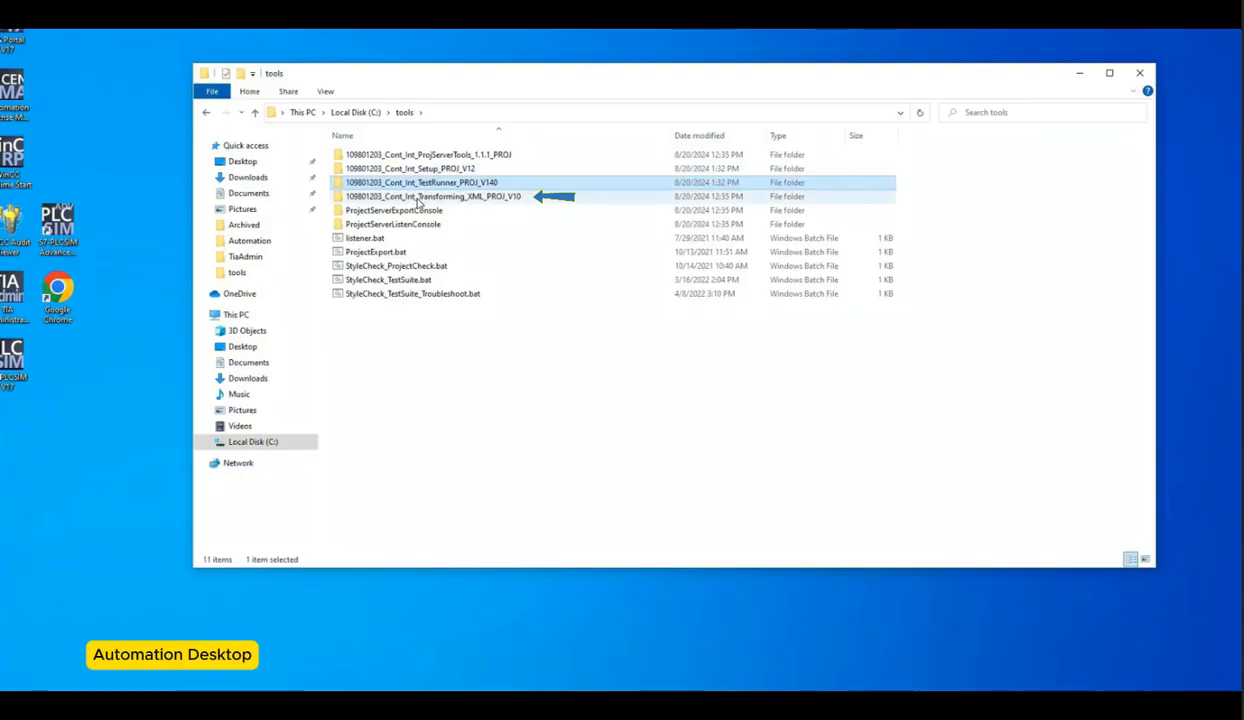
pyautogui.doubleClick(418, 197)
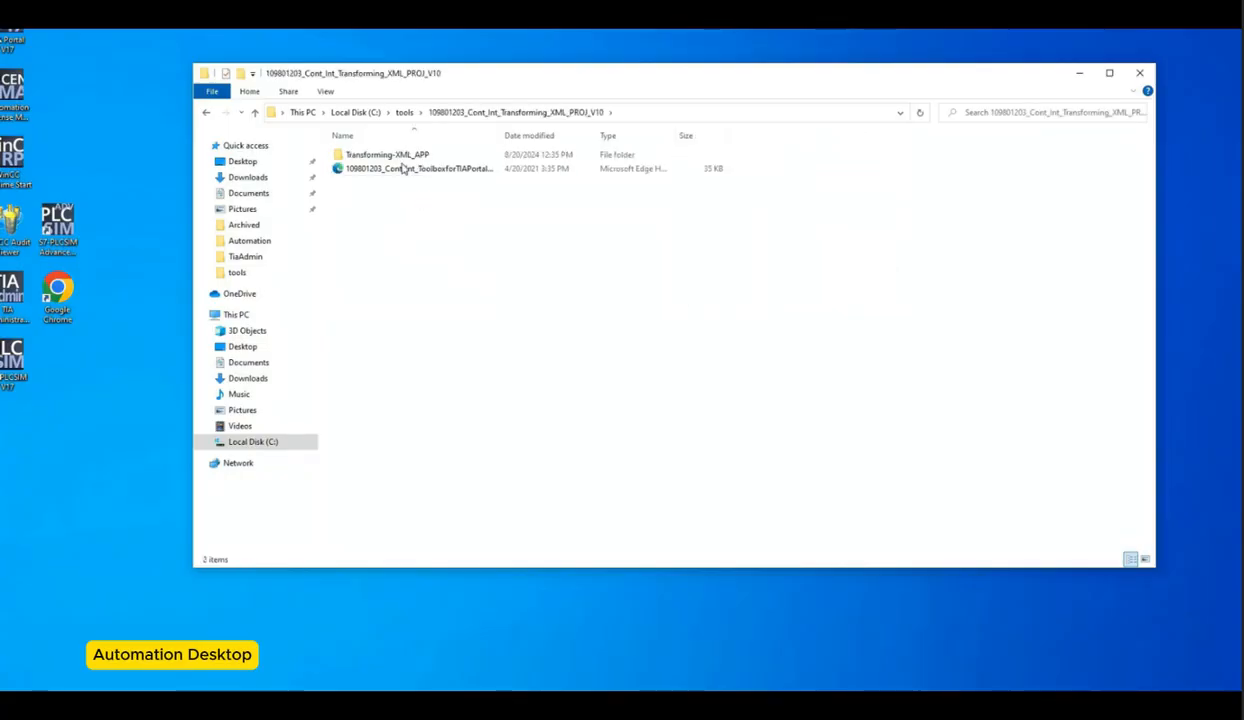
pyautogui.click(418, 156)
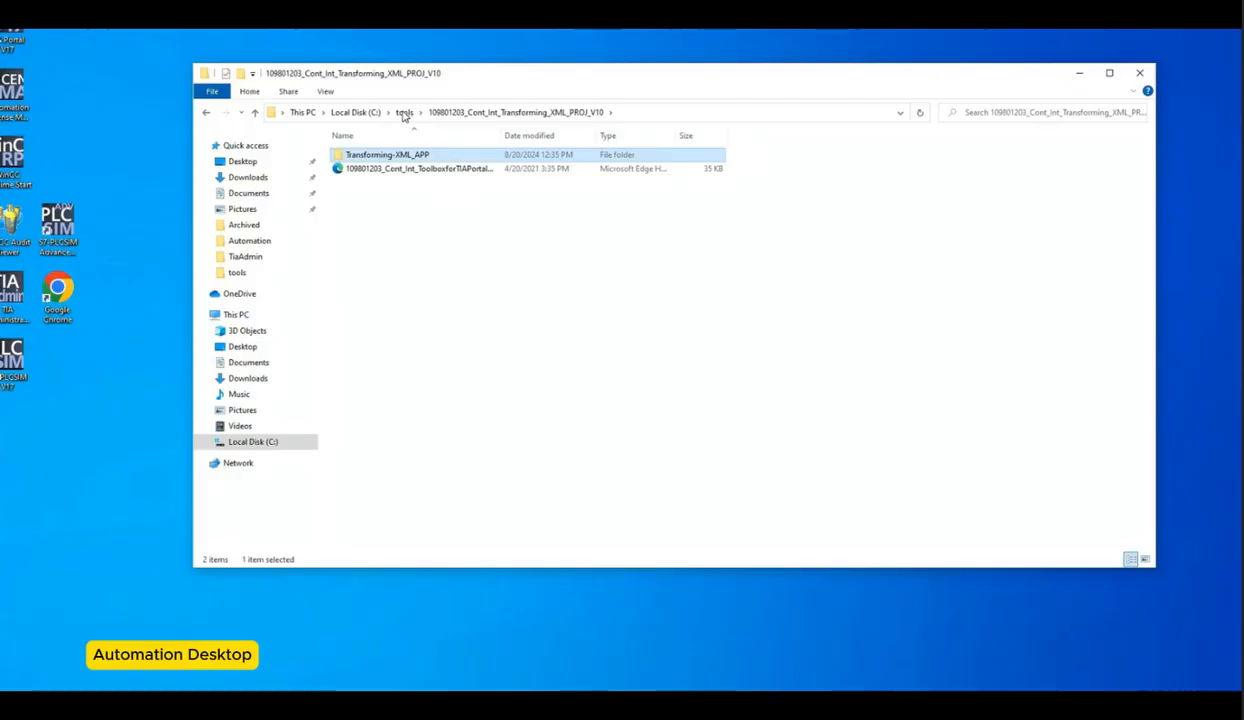
pyautogui.moveTo(404, 115); pyautogui.dragTo(408, 122)
pyautogui.press('BackSpace')
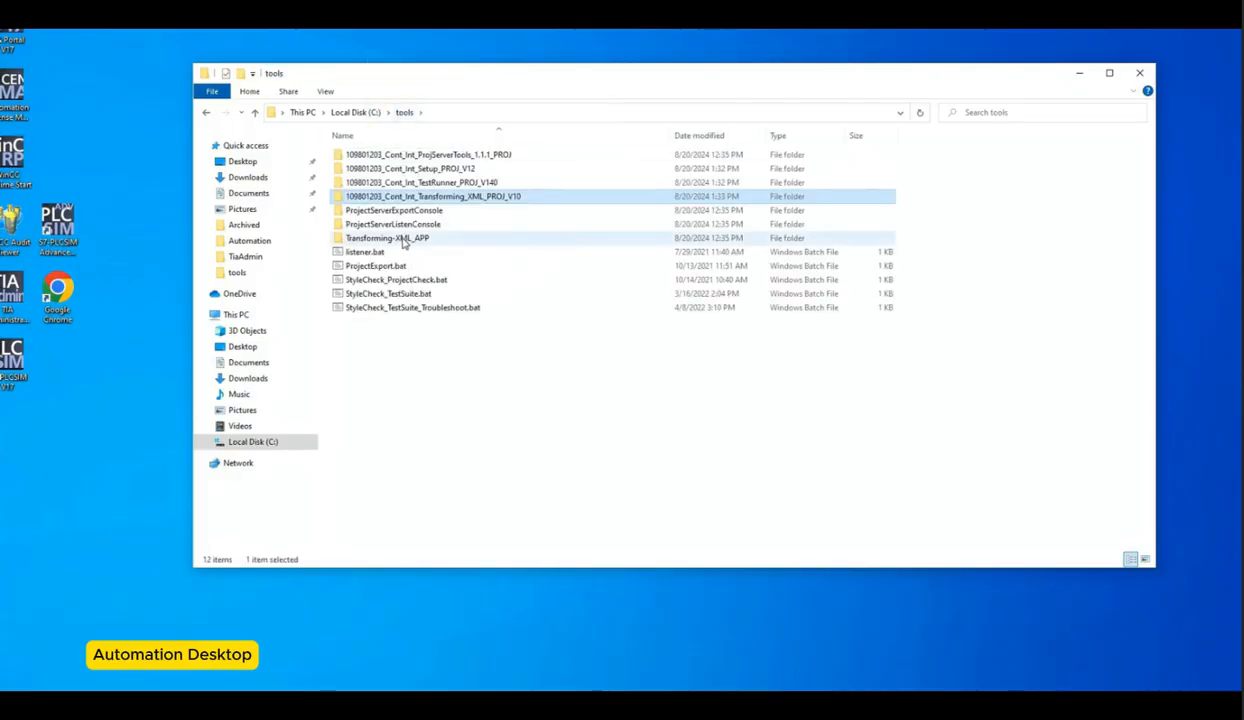
pyautogui.click(419, 241)
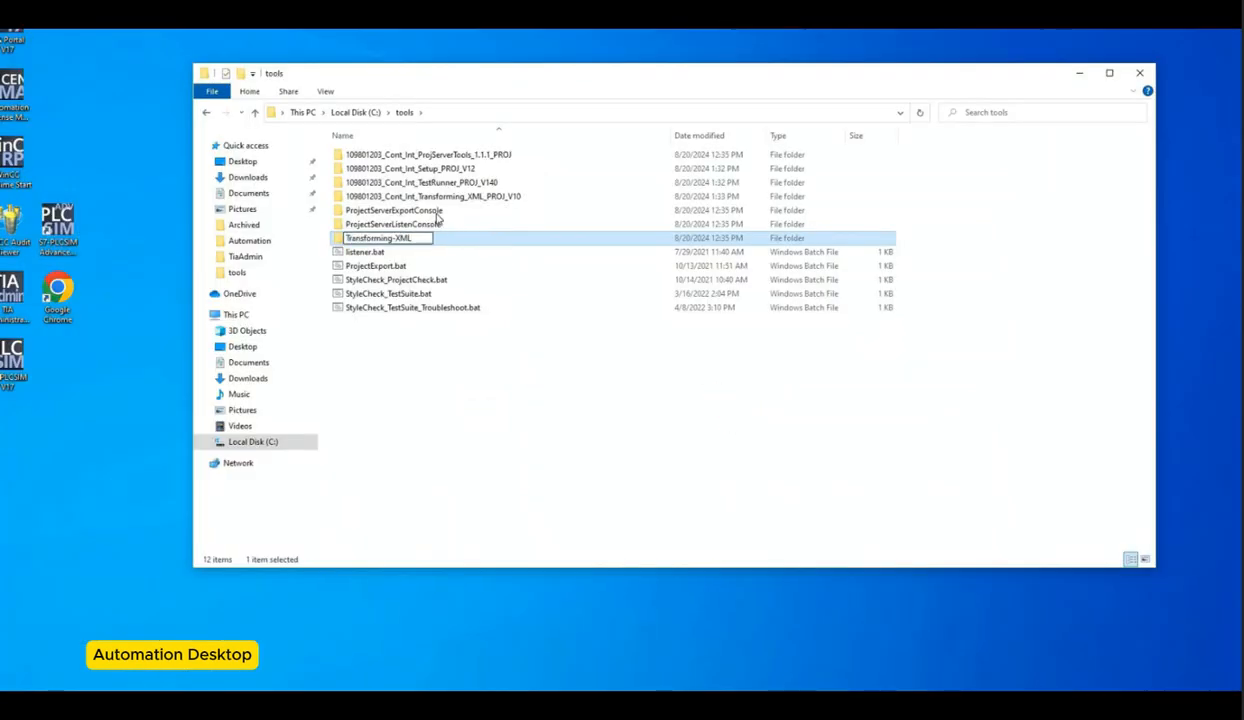
pyautogui.press('Return')
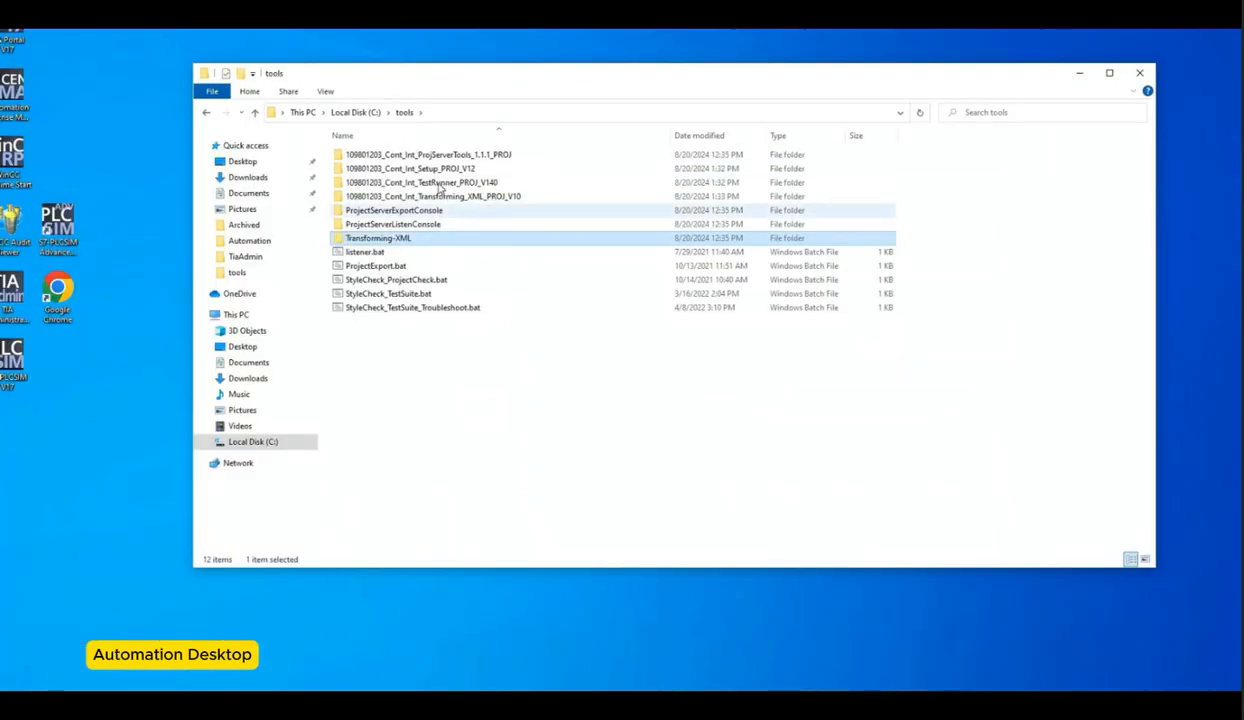
# Step: Rename the 109801203_Cont_Int_TestRunner_PROJ_V140 folder to TestRunner
pyautogui.click(402, 184)
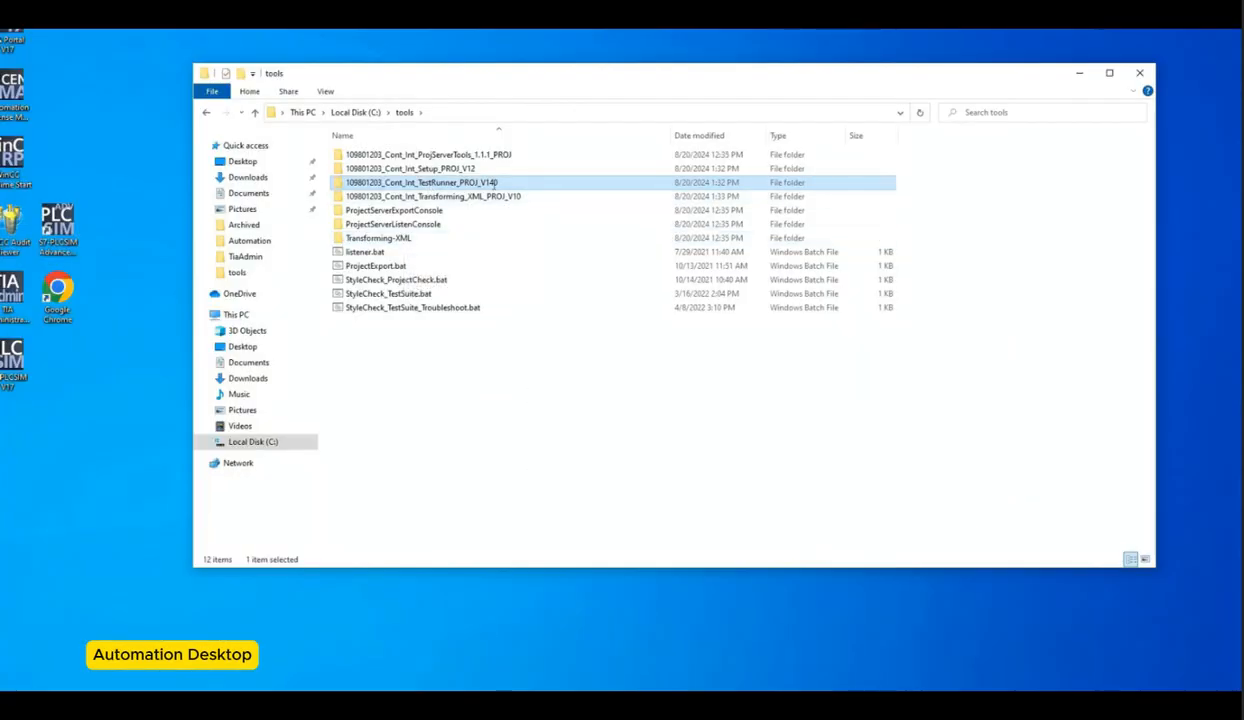
pyautogui.click(493, 188)
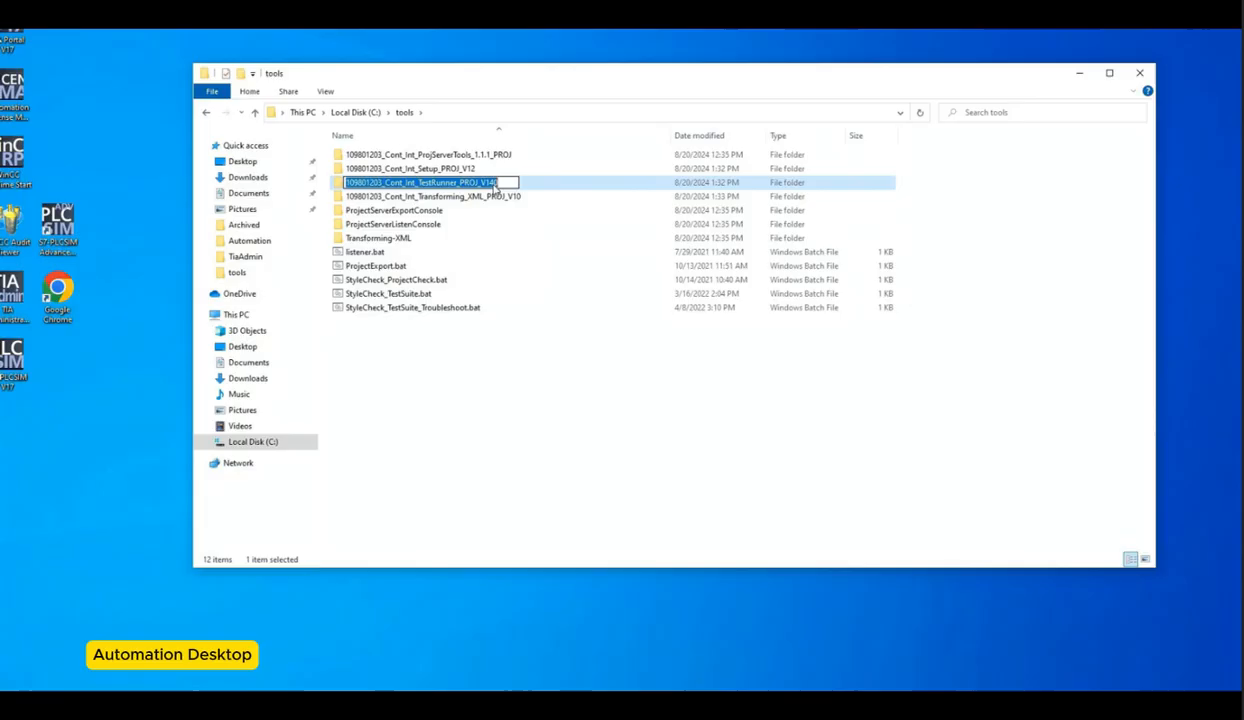
pyautogui.write('TestRunner')
pyautogui.click(530, 358)
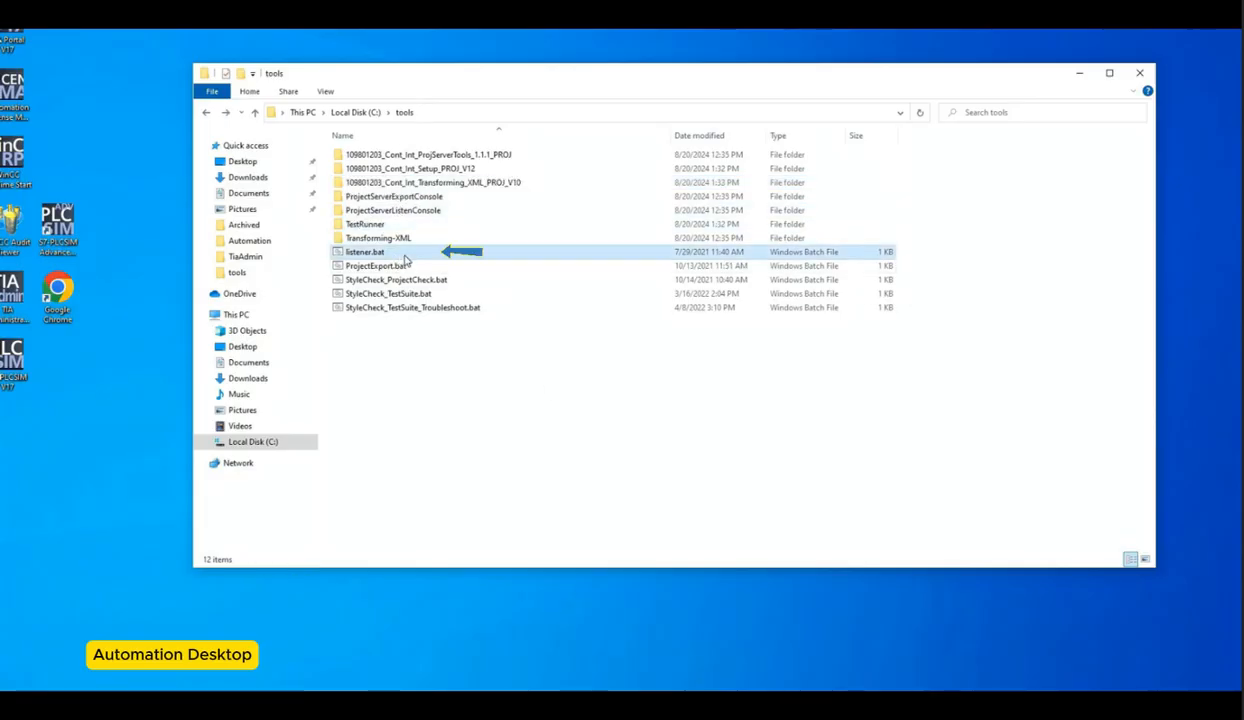
# Step: Open listener.bat for editing and compare its ProjectServerListenConsole path with that folder's contents
pyautogui.click(400, 253)
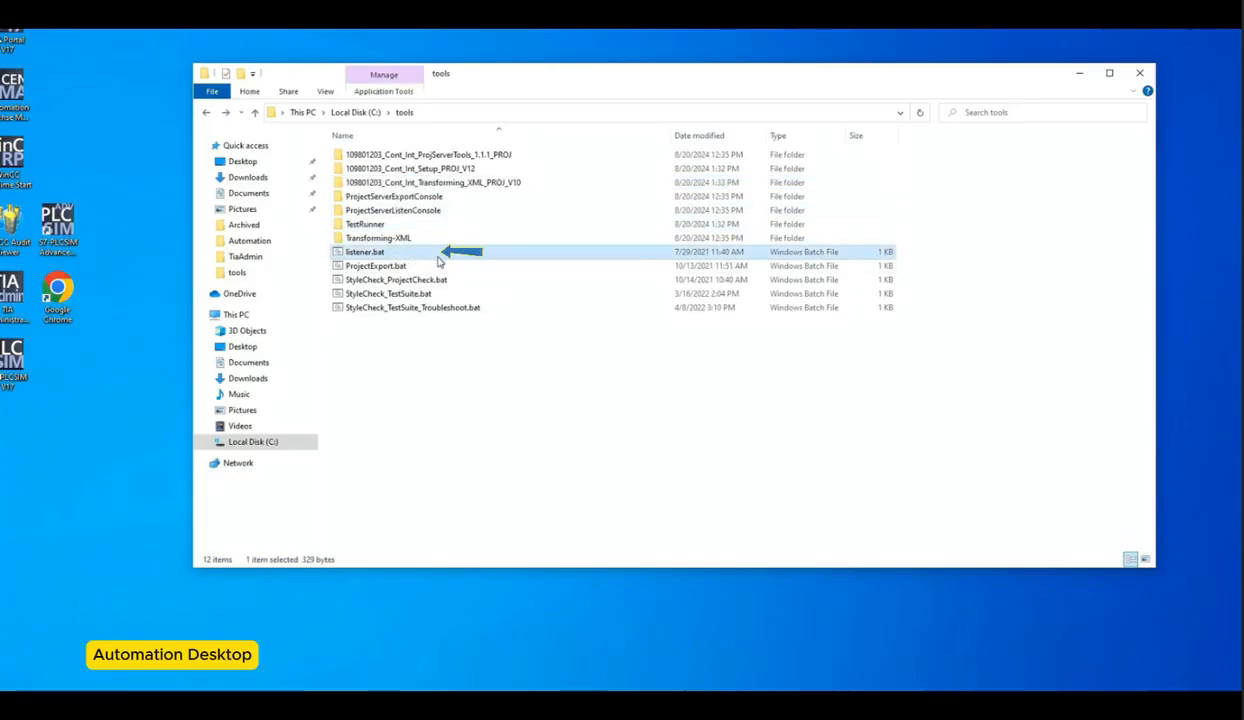
pyautogui.rightClick(510, 254)
pyautogui.click(539, 276)
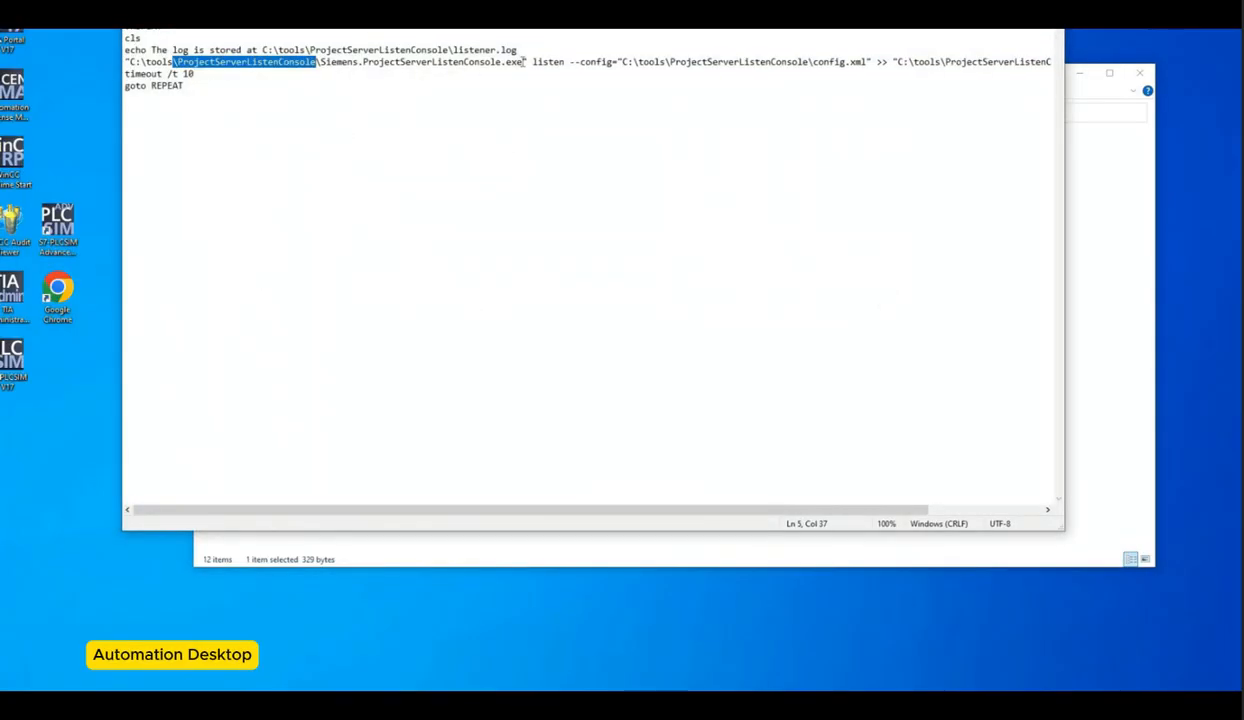
pyautogui.moveTo(523, 62); pyautogui.dragTo(321, 62)
pyautogui.hotkey('alt', 'Tab')
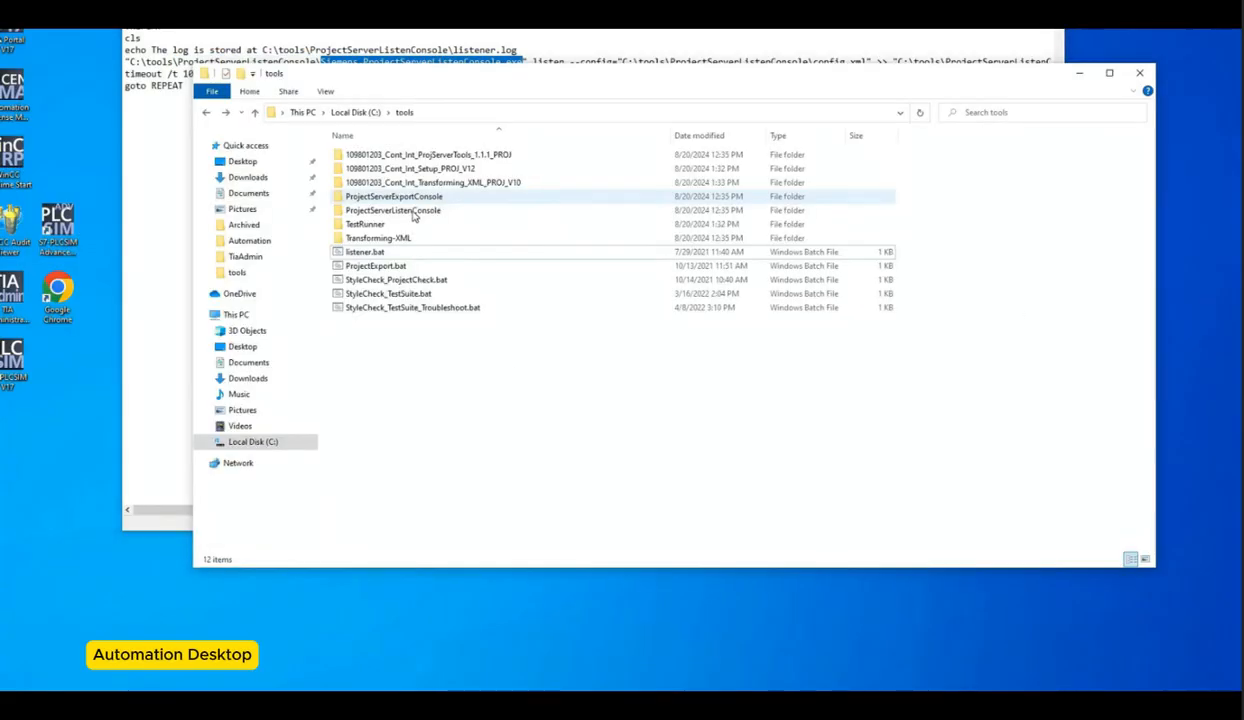
pyautogui.doubleClick(414, 200)
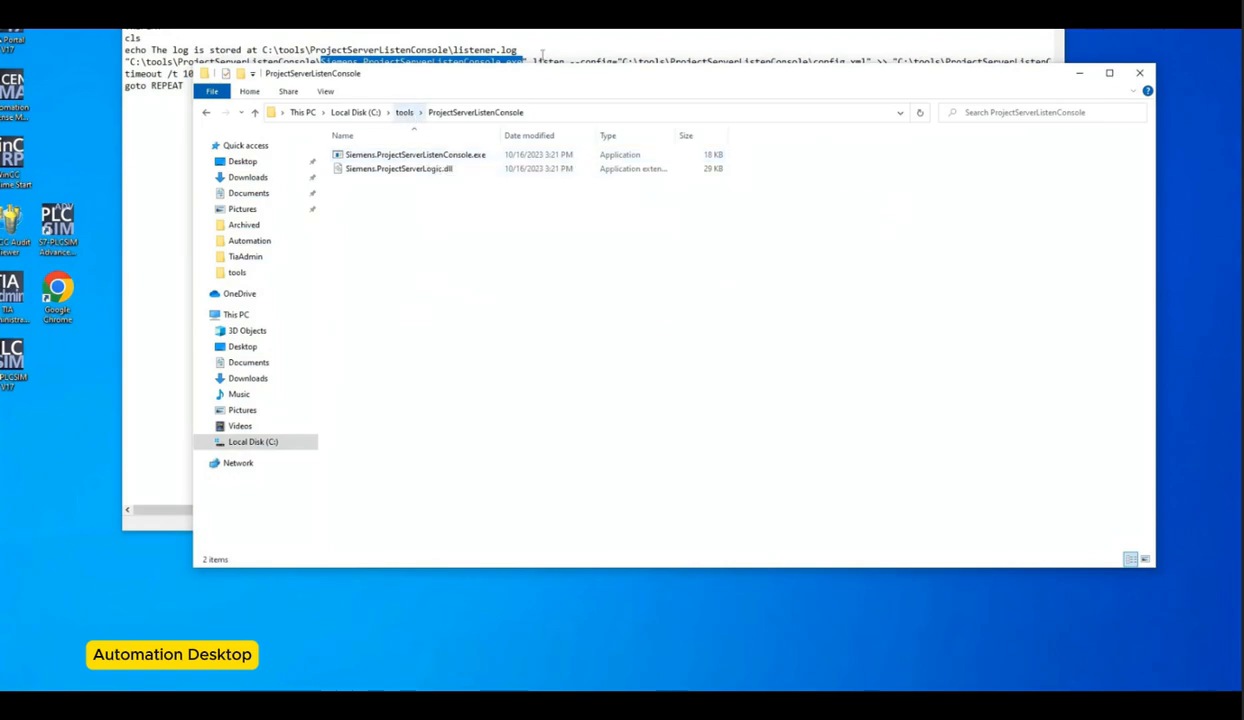
pyautogui.click(404, 112)
pyautogui.click(547, 55)
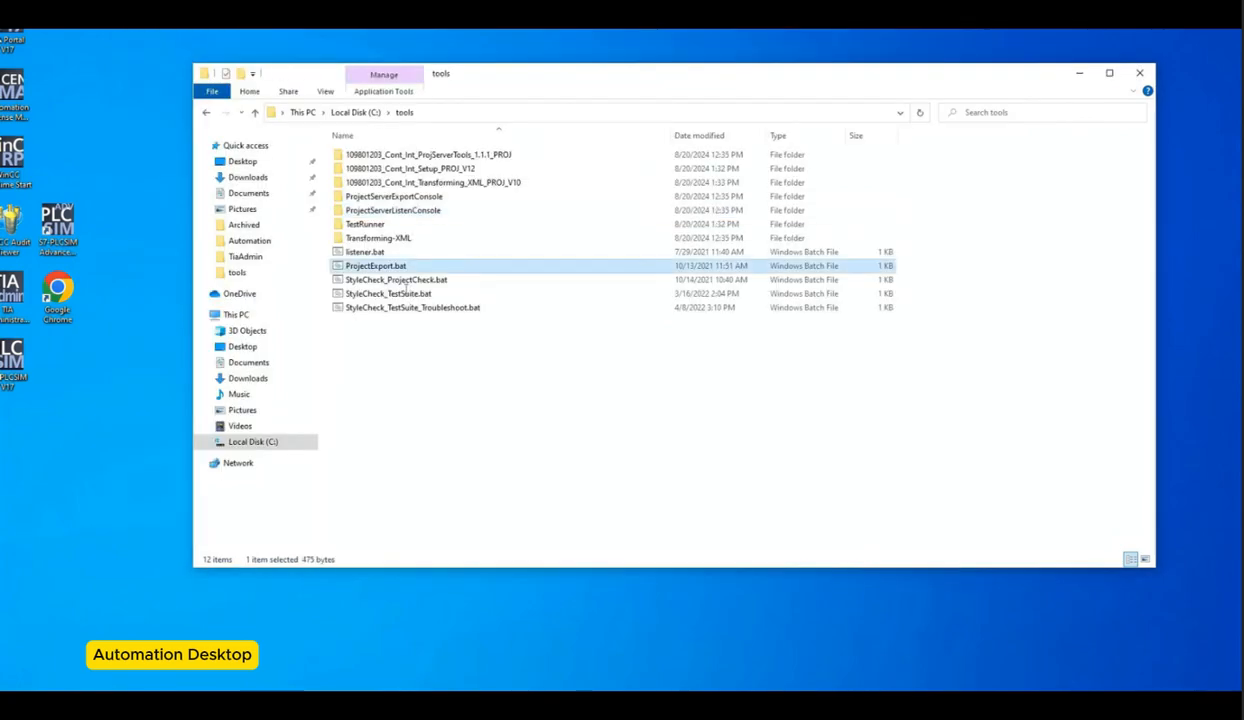
# Step: Open ProjectExport.bat for editing and compare its ProjectServerExportConsole executable path with that folder's contents
pyautogui.rightClick(378, 267)
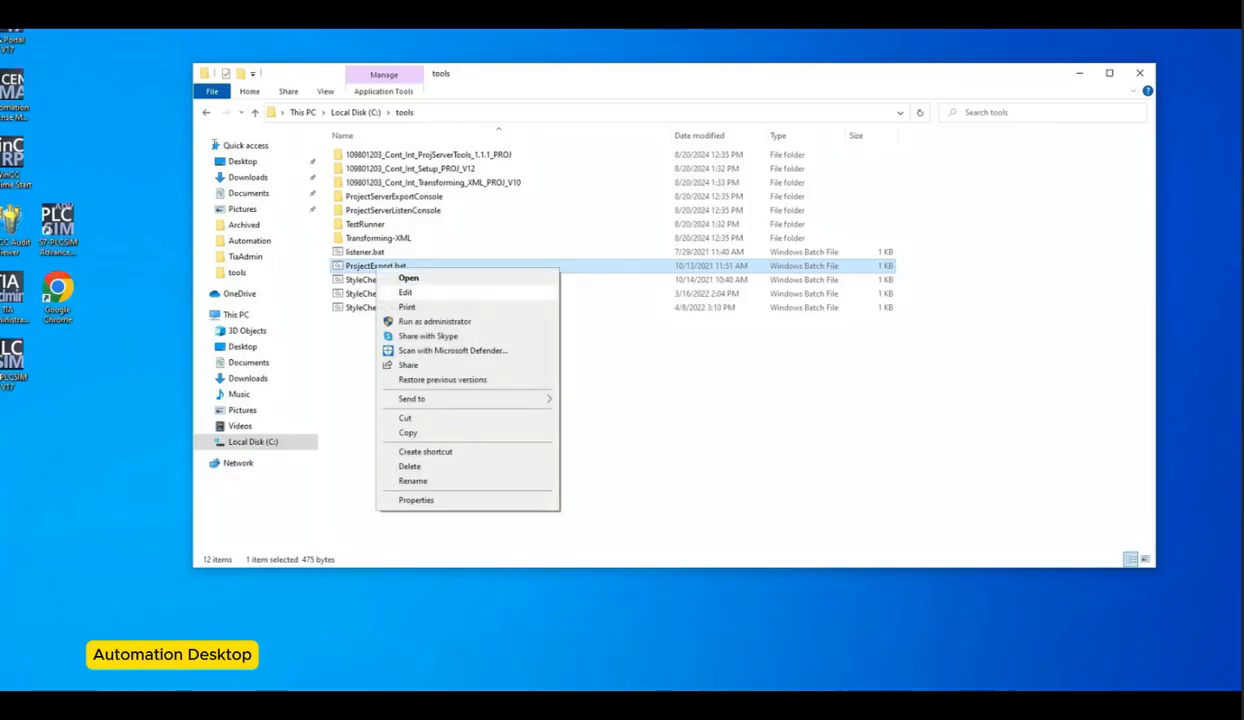
pyautogui.click(405, 292)
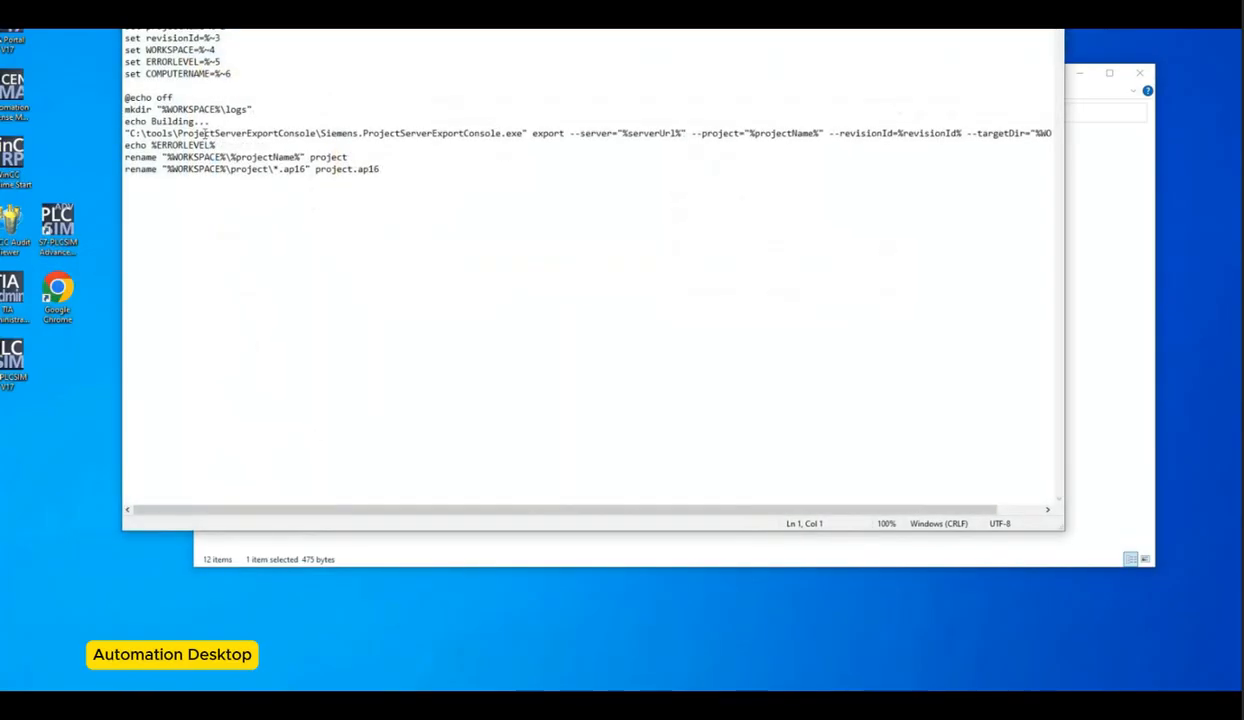
pyautogui.moveTo(173, 133); pyautogui.dragTo(315, 133)
pyautogui.moveTo(405, 2); pyautogui.dragTo(502, 329)
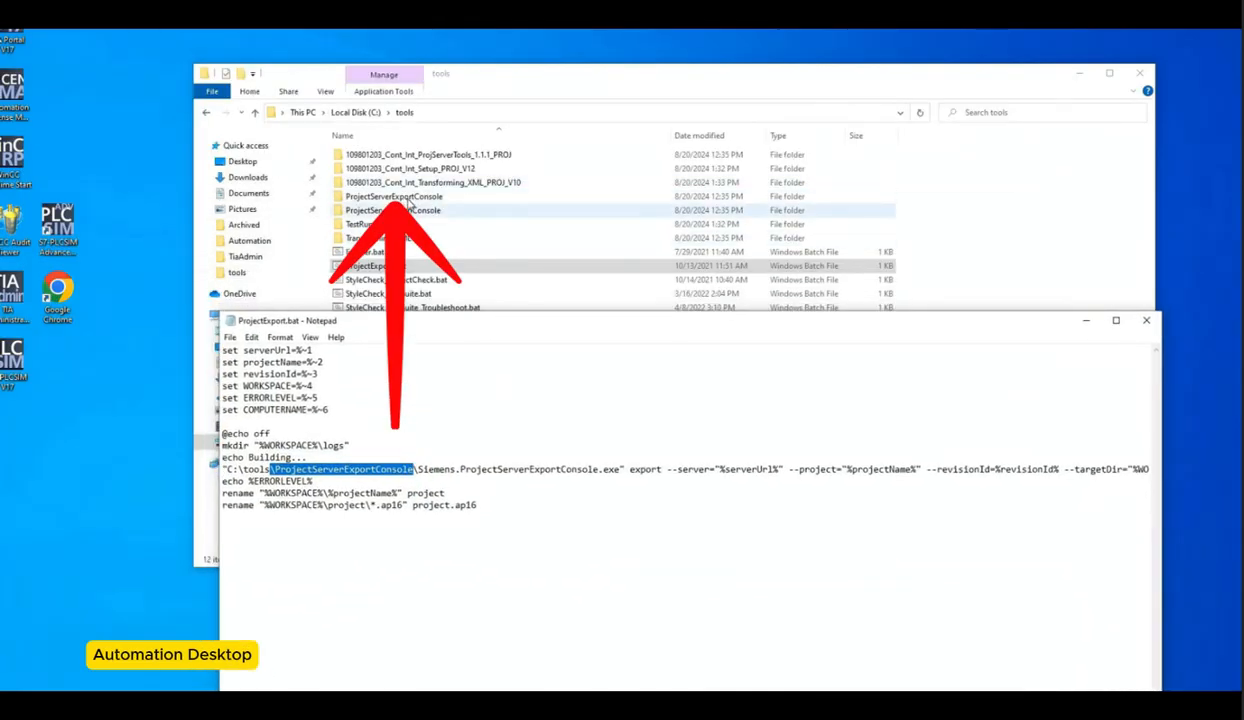
pyautogui.moveTo(620, 469); pyautogui.dragTo(418, 469)
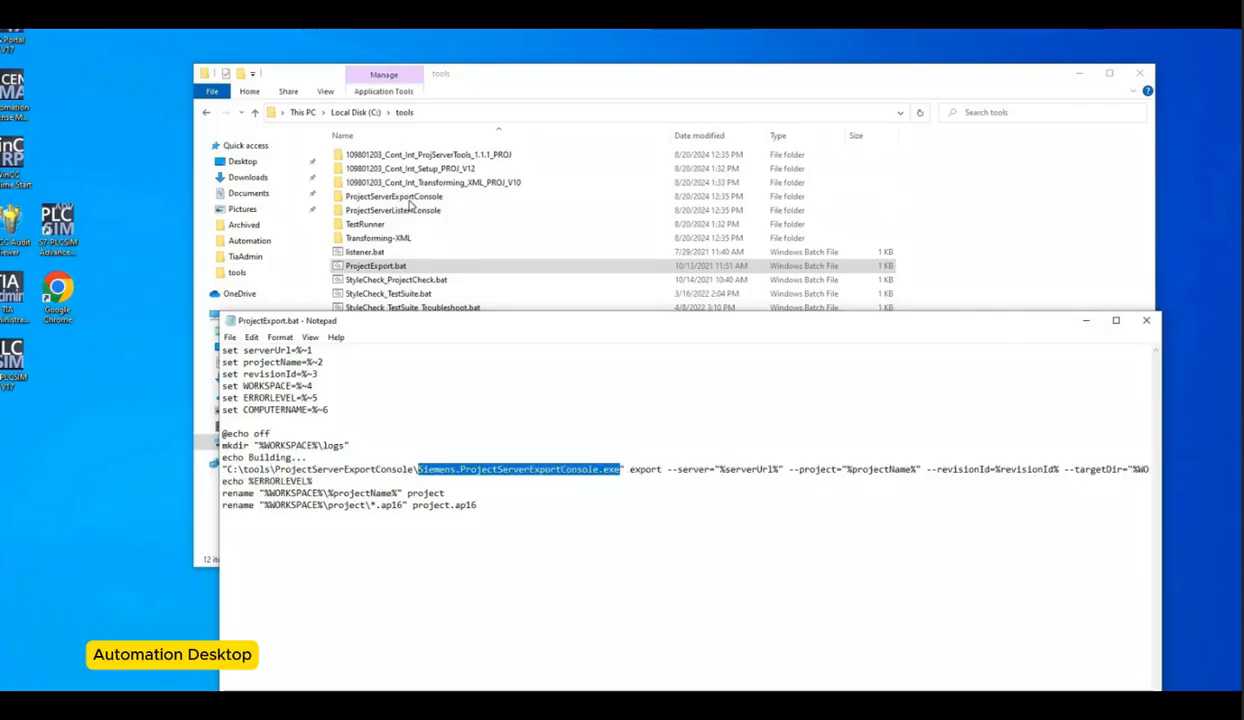
pyautogui.doubleClick(393, 196)
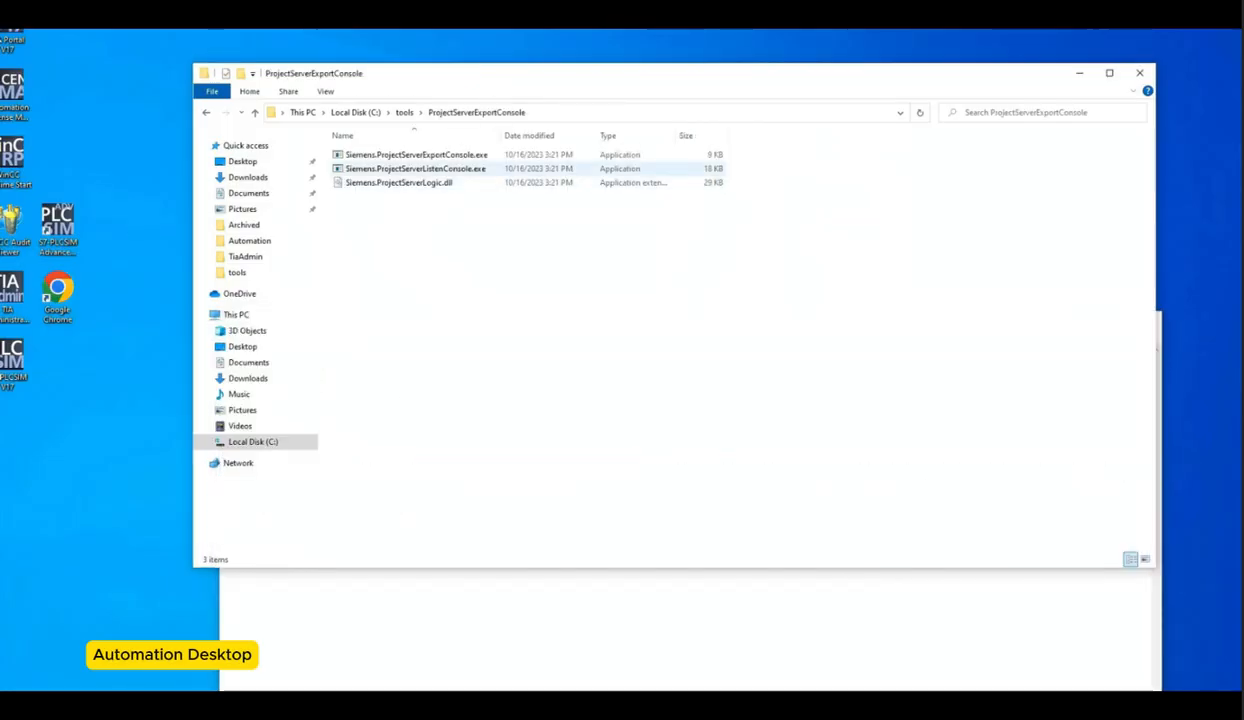
pyautogui.moveTo(487, 78); pyautogui.dragTo(478, 11)
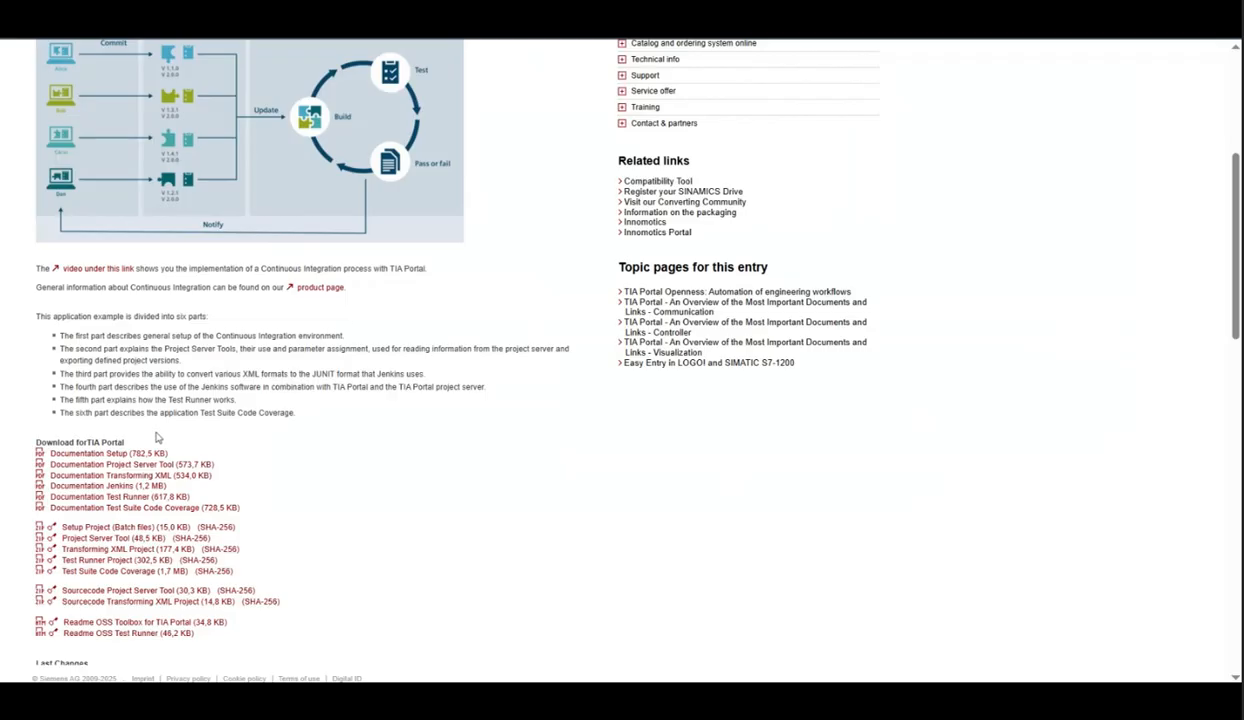
# Step: Open the Project Server Tool documentation and read its overview and Project Server Export Console sections
pyautogui.rightClick(195, 465)
pyautogui.click(207, 487)
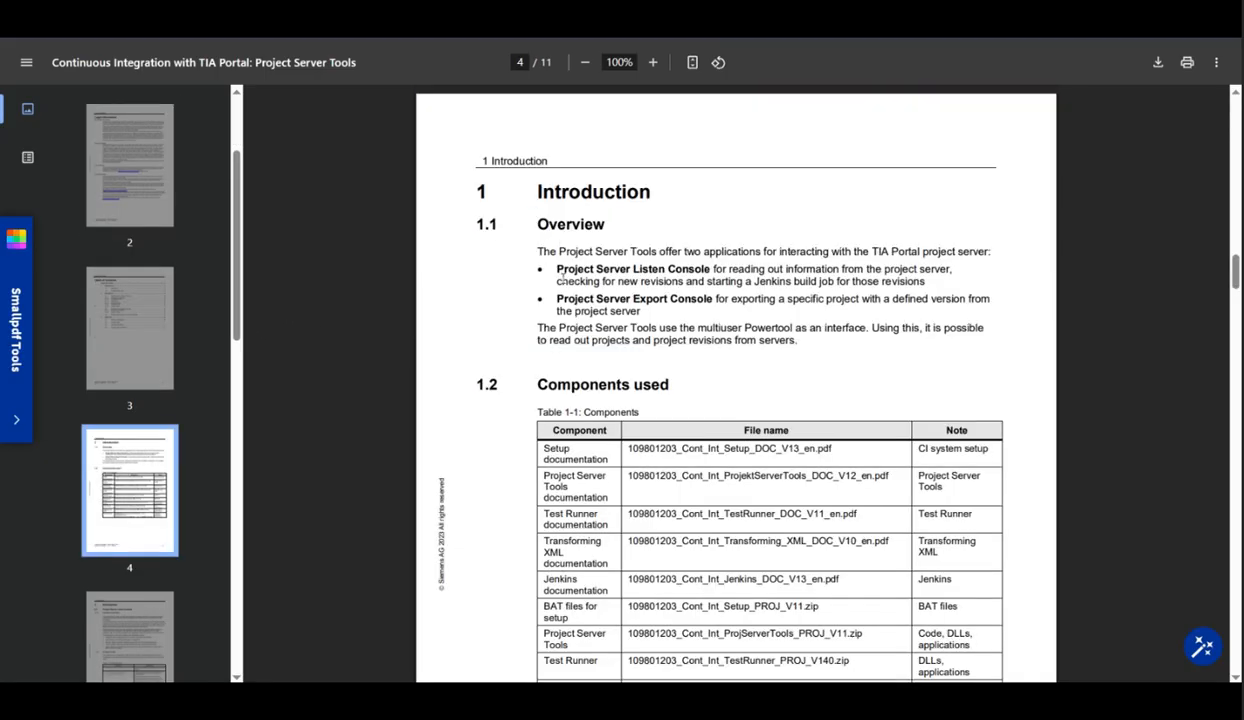
pyautogui.moveTo(552, 272); pyautogui.dragTo(706, 271)
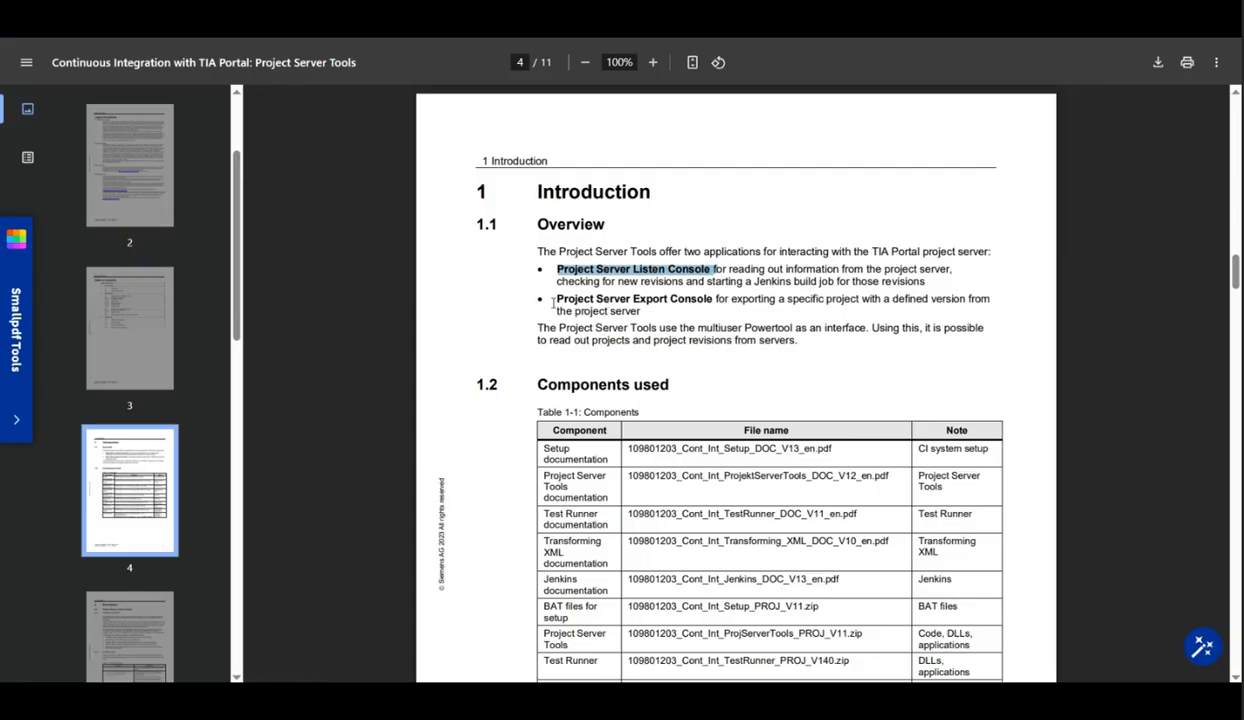
pyautogui.click(554, 302)
pyautogui.moveTo(558, 302); pyautogui.dragTo(612, 309)
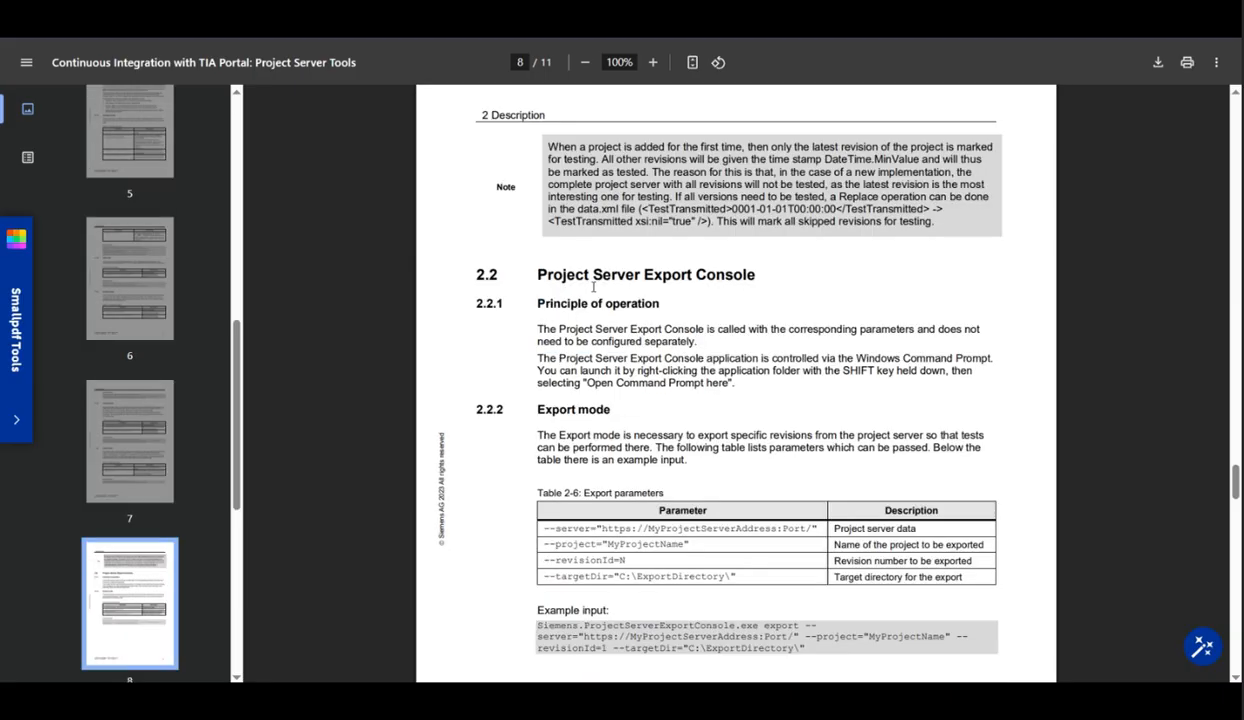
pyautogui.scroll(-2, 587, 292)
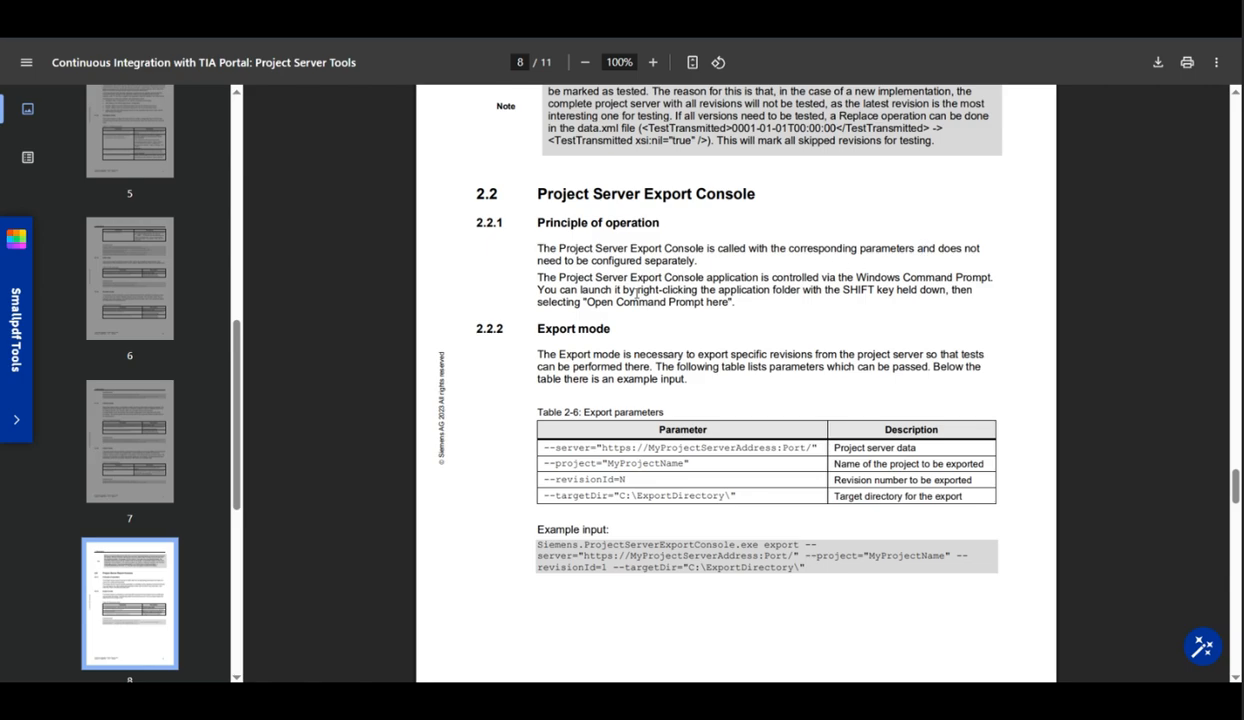
pyautogui.scroll(-4, 620, 298)
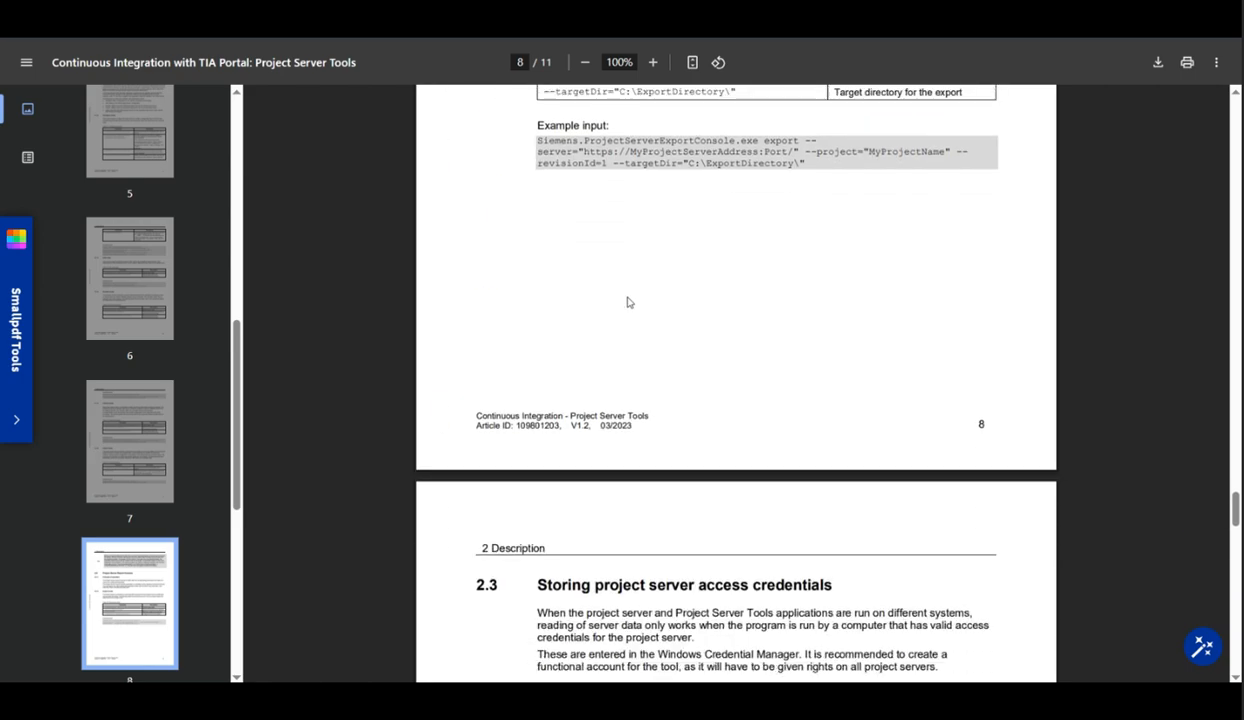
pyautogui.scroll(-4, 628, 302)
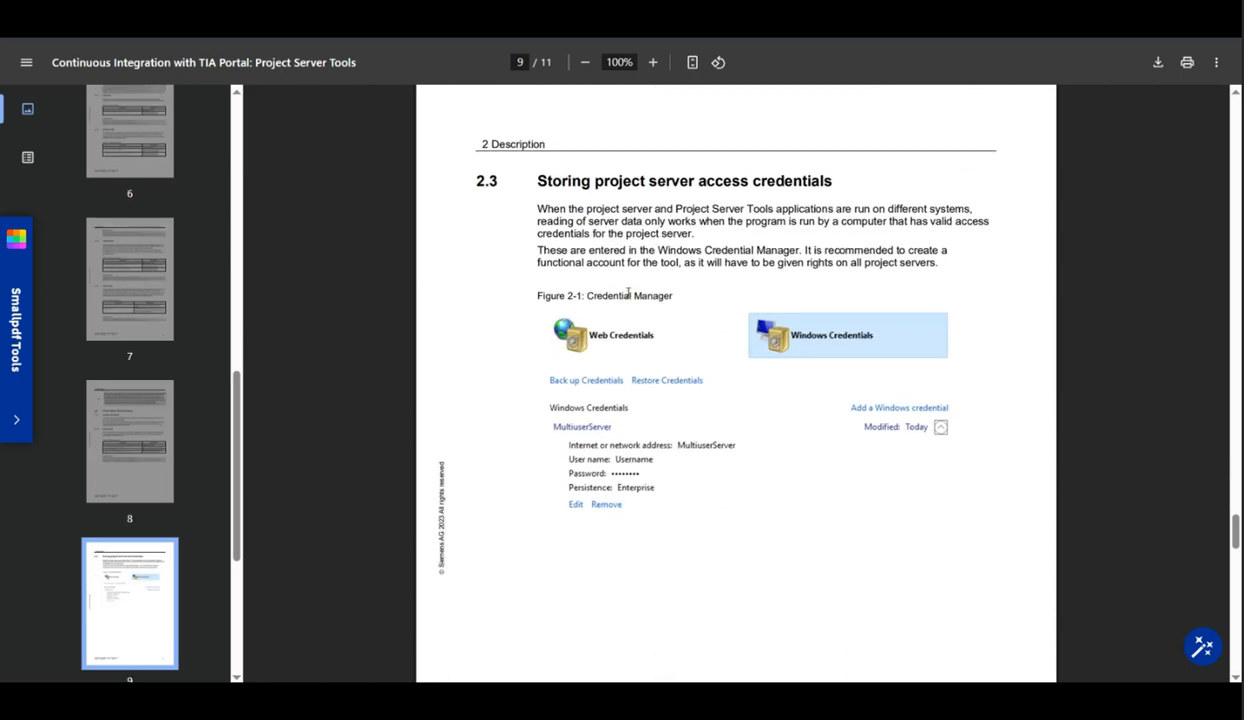
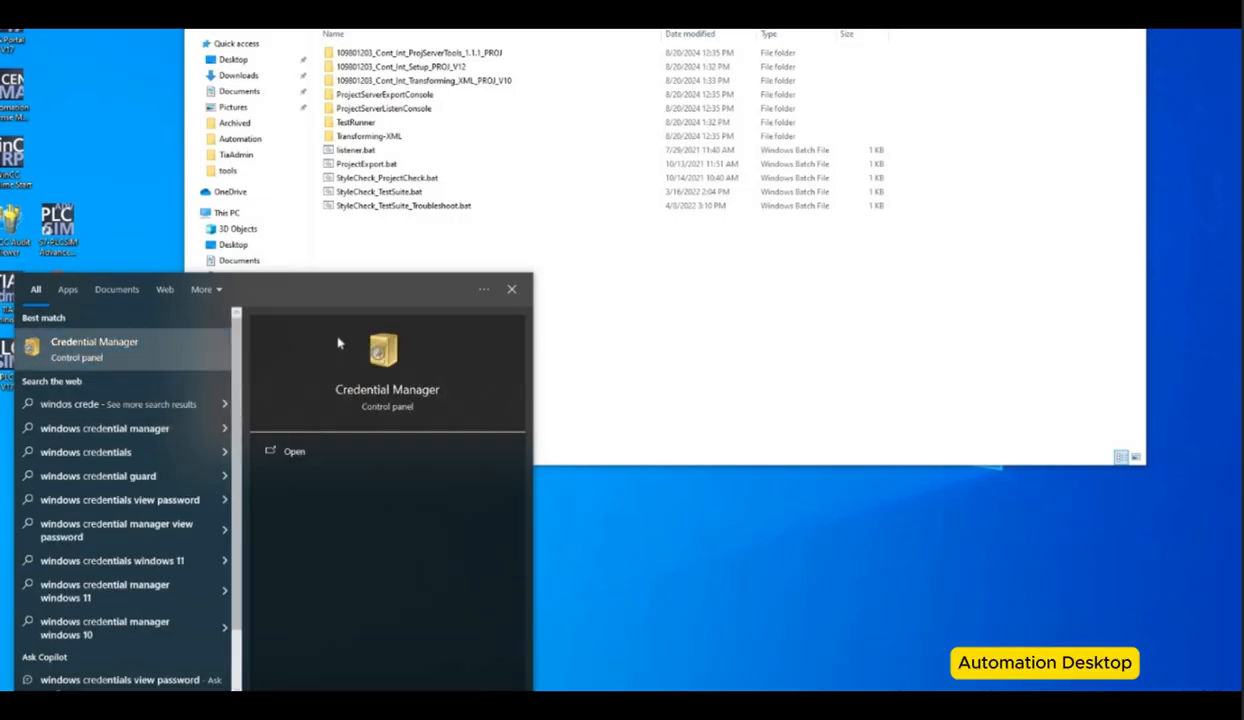
# Step: Add a Windows credential in Credential Manager with the Project Server network address, user name and account password
pyautogui.click(330, 335)
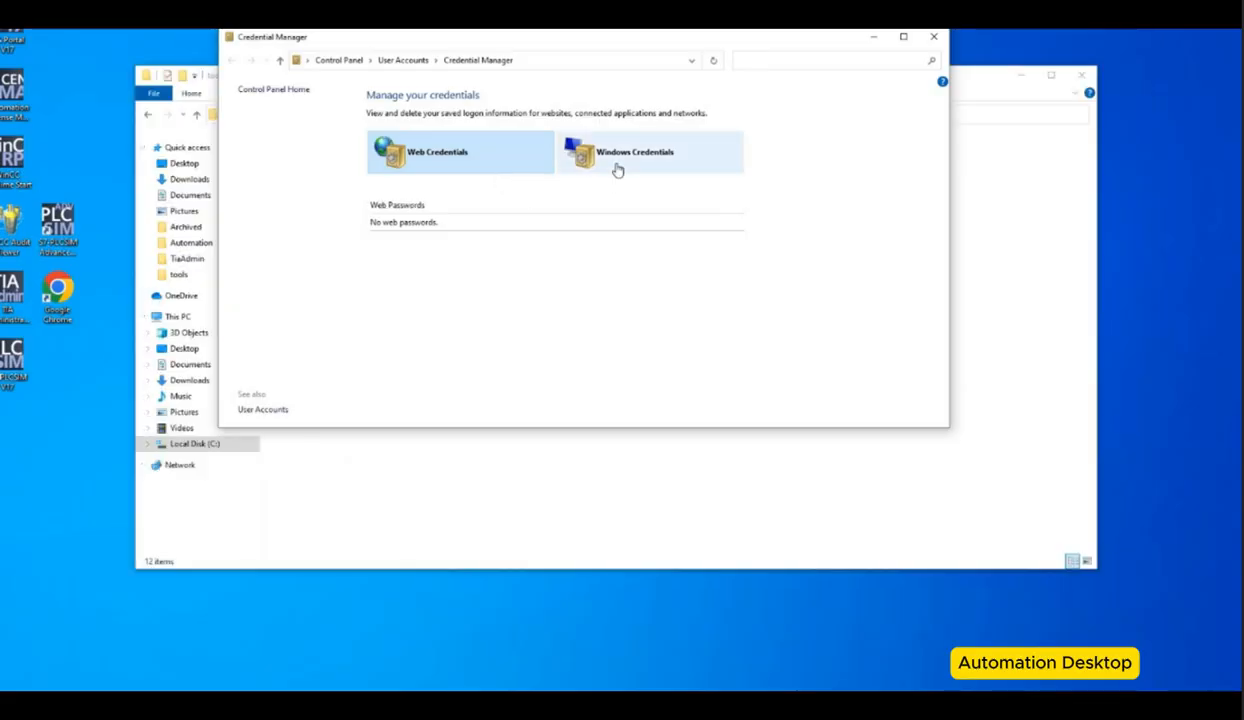
pyautogui.click(617, 171)
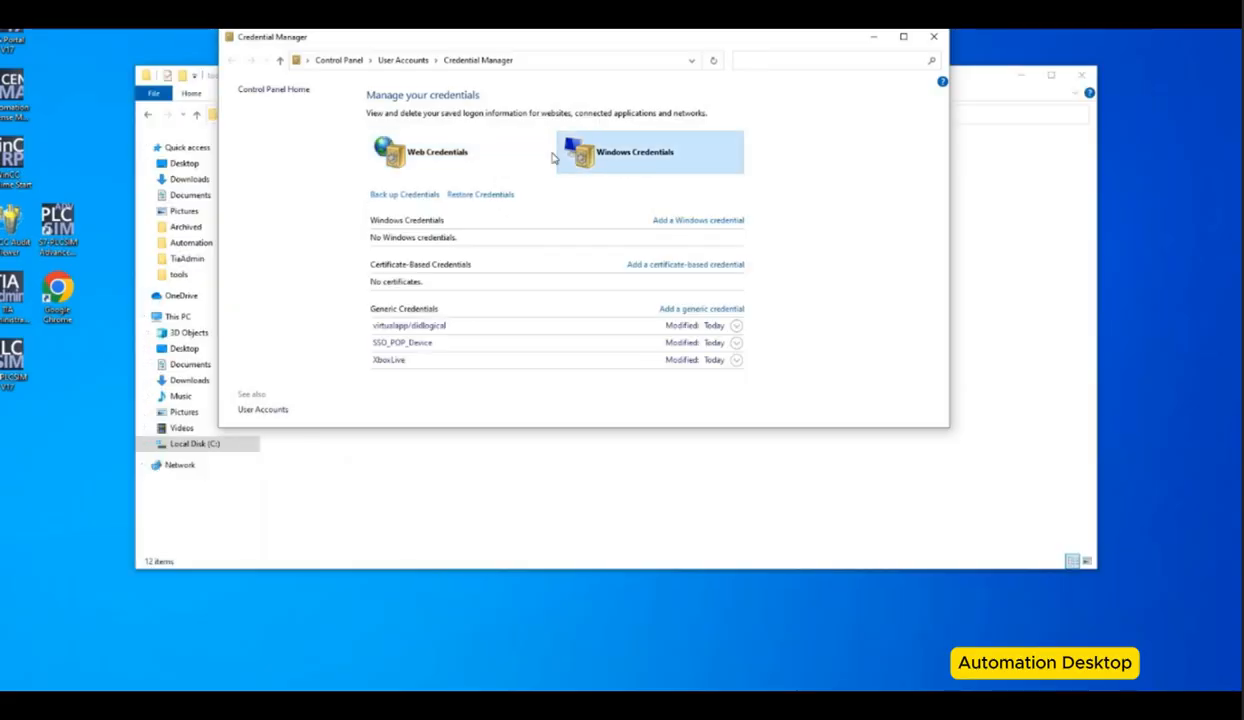
pyautogui.click(698, 220)
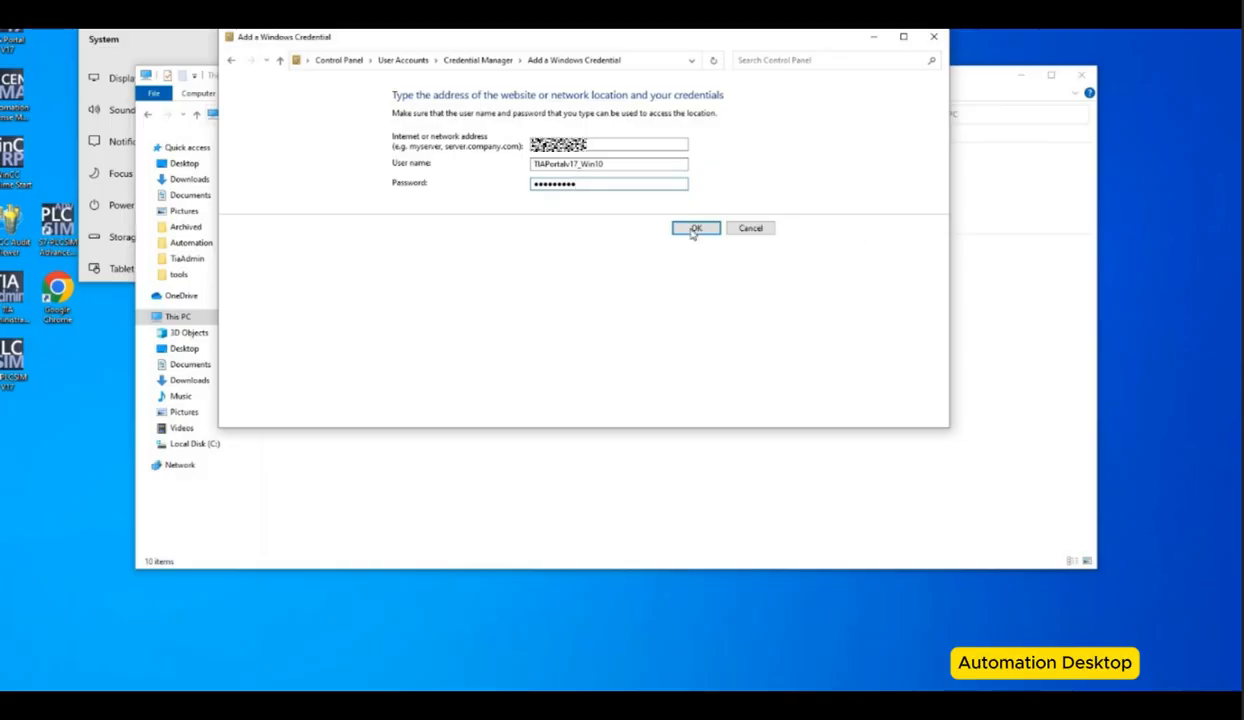
pyautogui.click(694, 229)
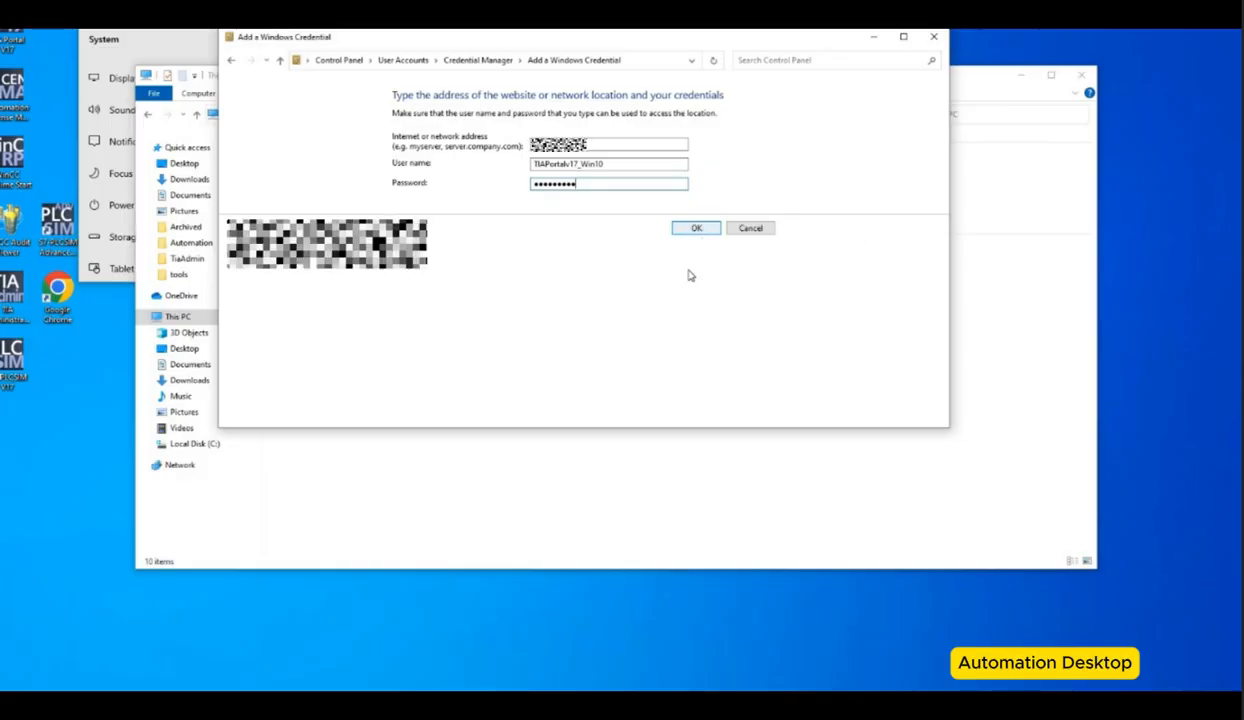
pyautogui.click(687, 231)
pyautogui.click(700, 237)
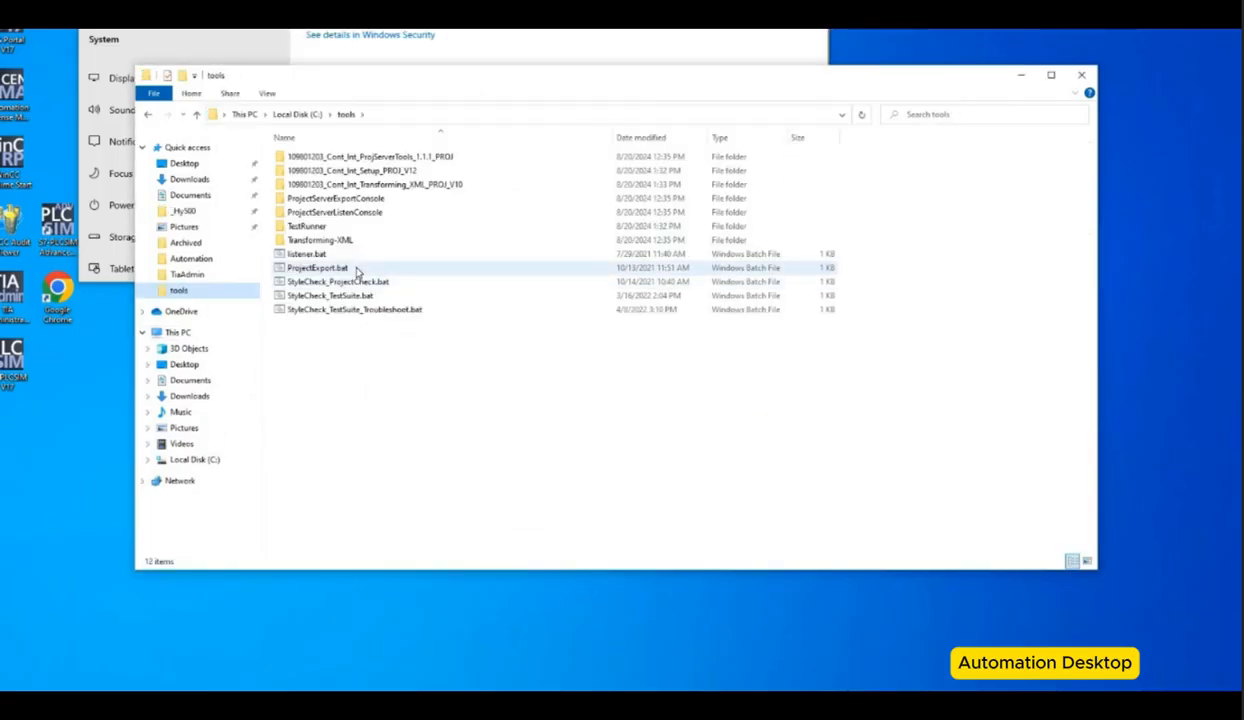
# Step: Open ProjectExport.bat for editing, enlarge its window and examine the set variables and the export command line
pyautogui.click(360, 268)
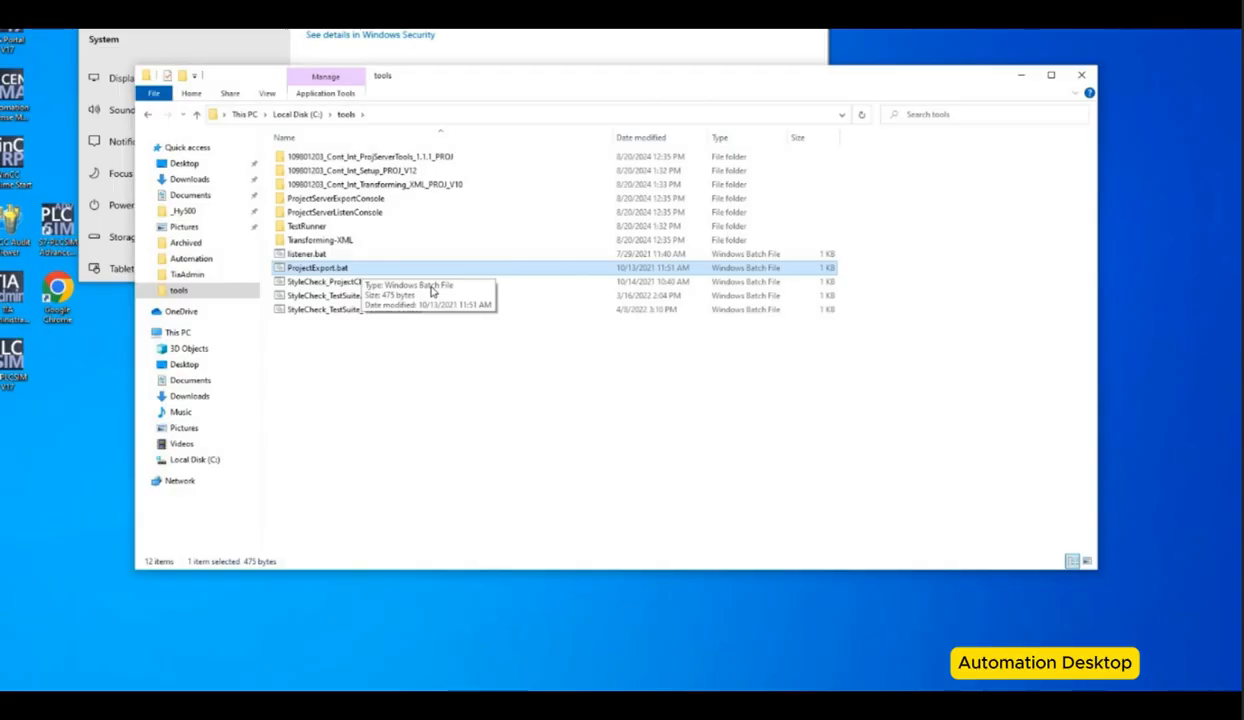
pyautogui.rightClick(397, 266)
pyautogui.click(432, 290)
pyautogui.moveTo(879, 466); pyautogui.dragTo(615, 104)
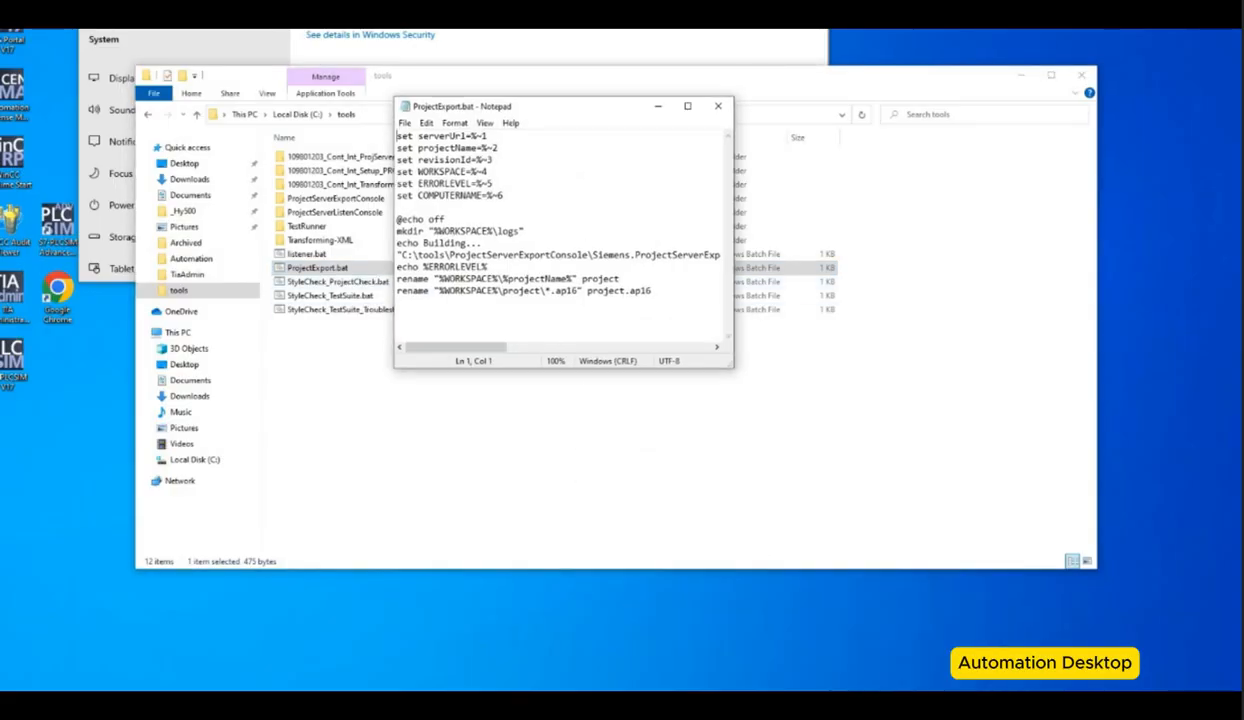
pyautogui.moveTo(735, 365); pyautogui.dragTo(1227, 494)
pyautogui.moveTo(933, 105); pyautogui.dragTo(697, 85)
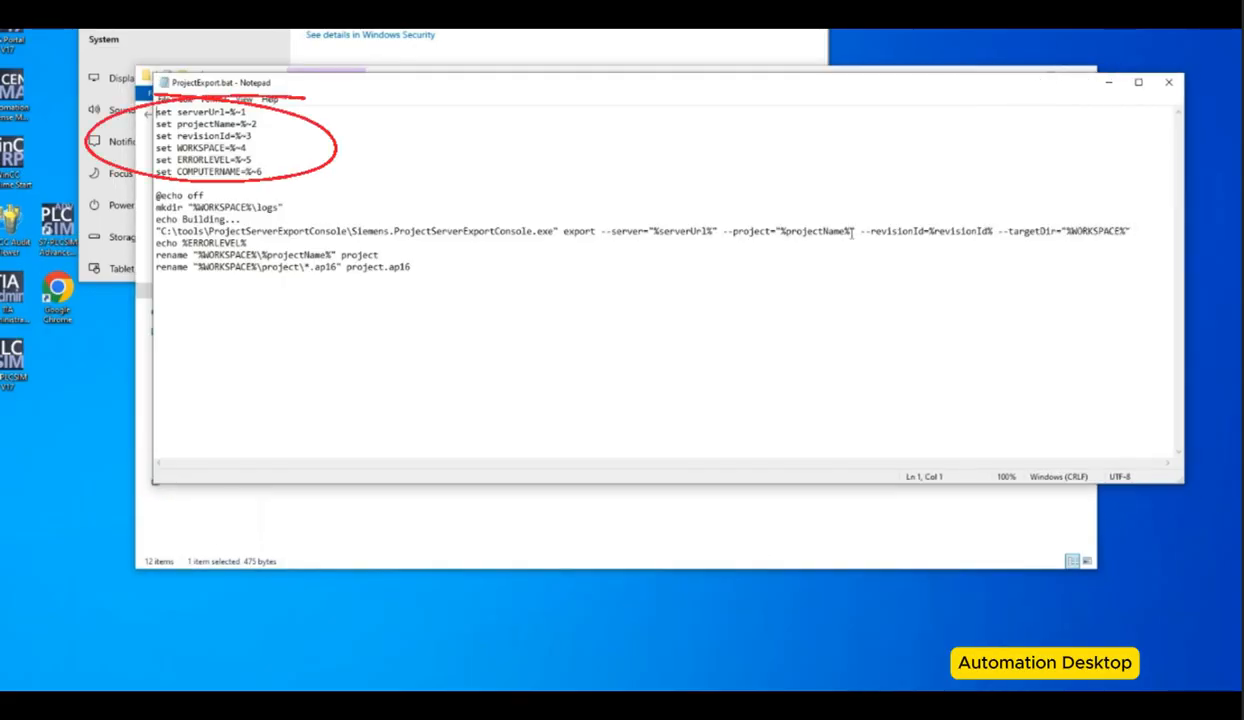
pyautogui.moveTo(252, 243); pyautogui.dragTo(148, 234)
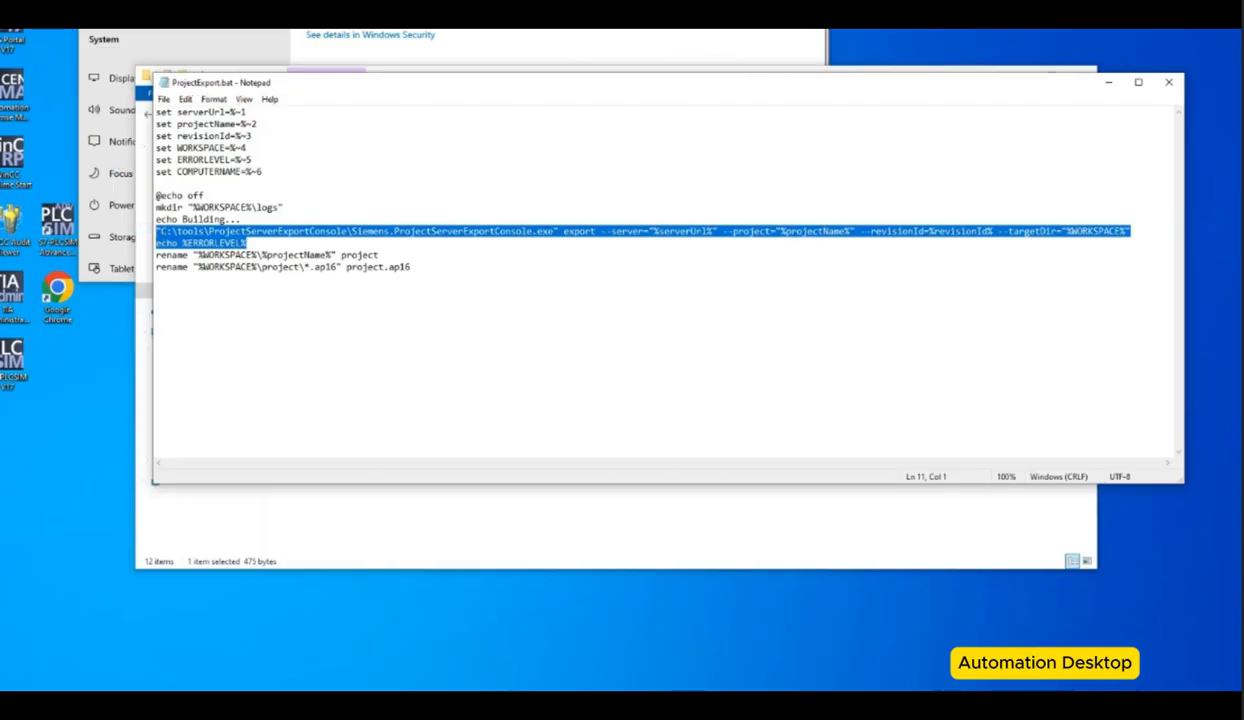
# Step: Paste a sample export command line below the script and inspect its export, project and revisionId arguments
pyautogui.click(249, 323)
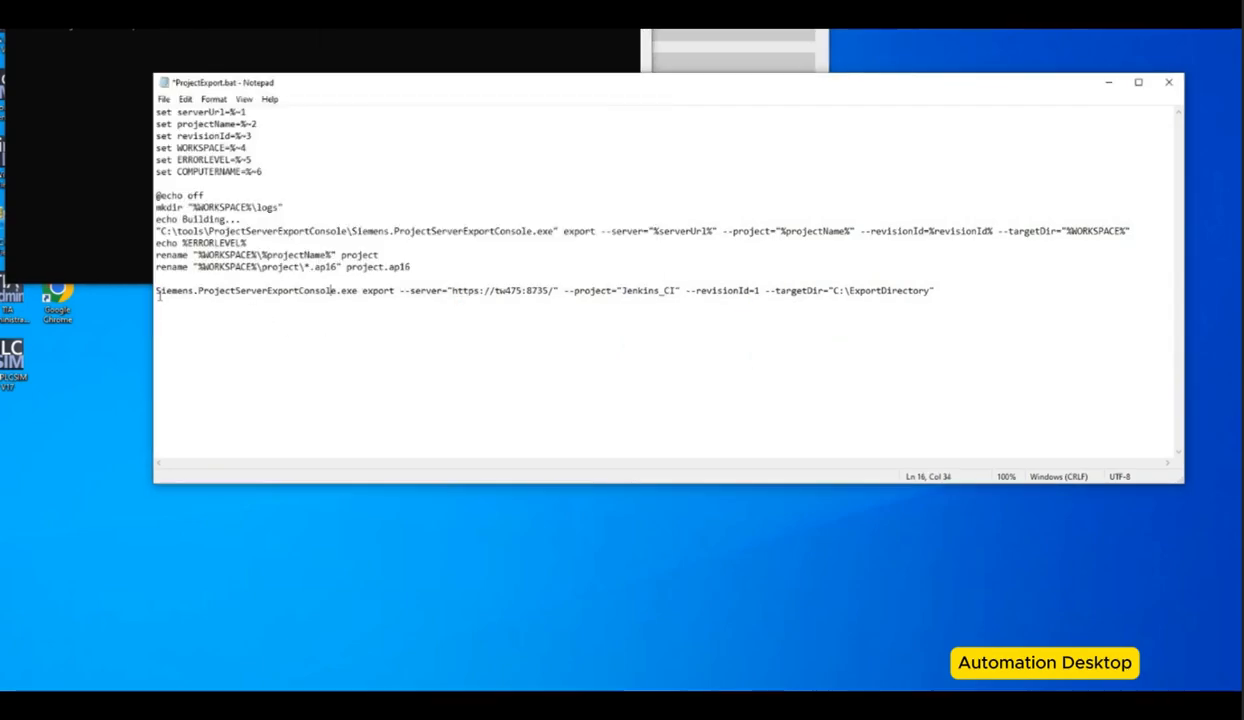
pyautogui.moveTo(156, 291); pyautogui.dragTo(358, 291)
pyautogui.click(385, 291)
pyautogui.doubleClick(385, 291)
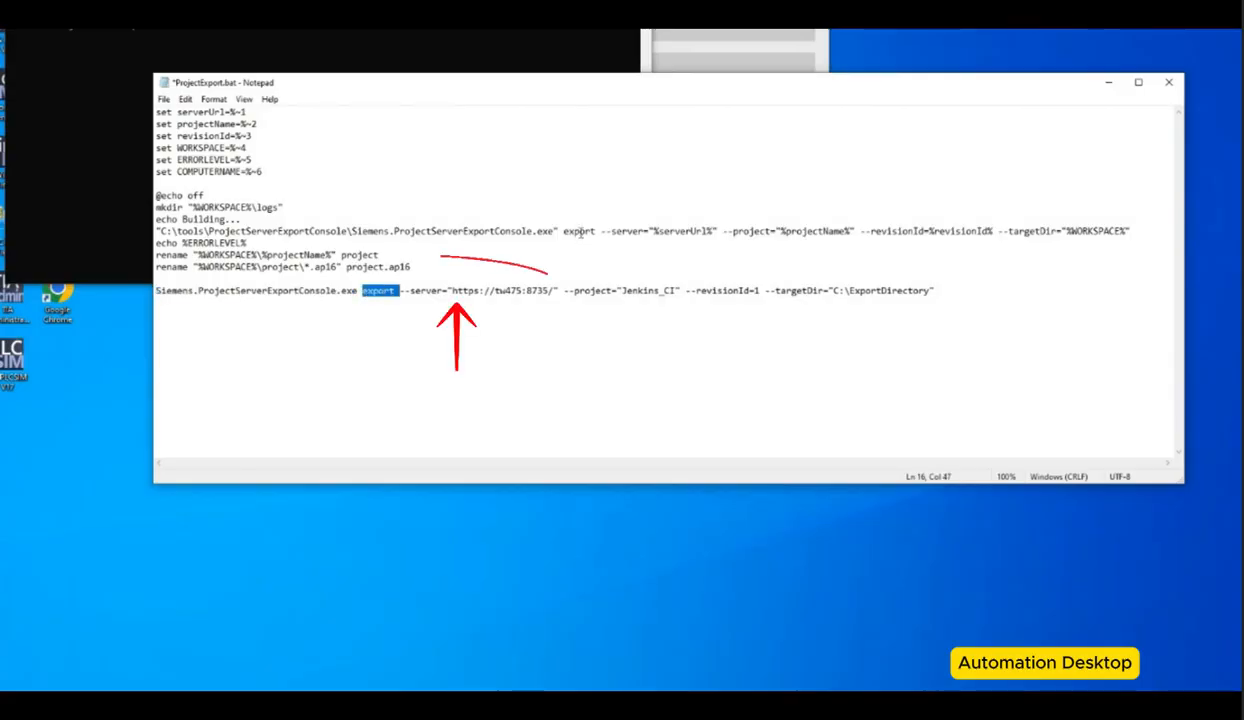
pyautogui.click(581, 231)
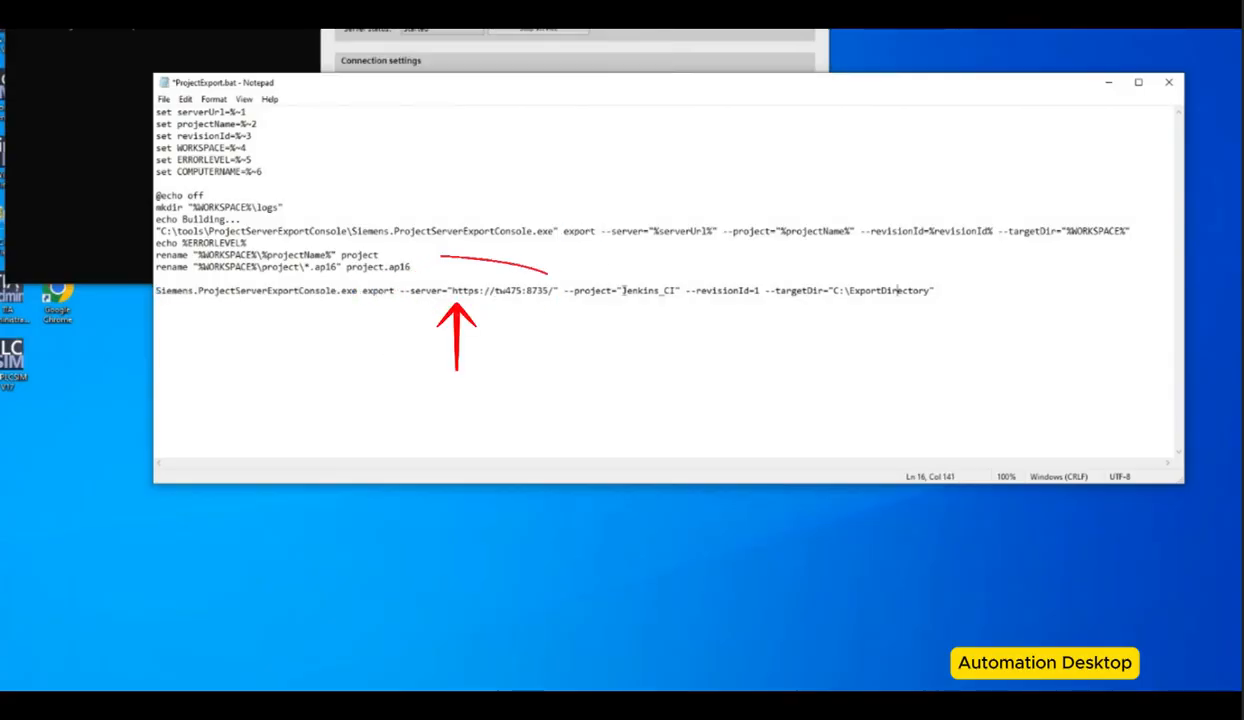
pyautogui.doubleClick(623, 290)
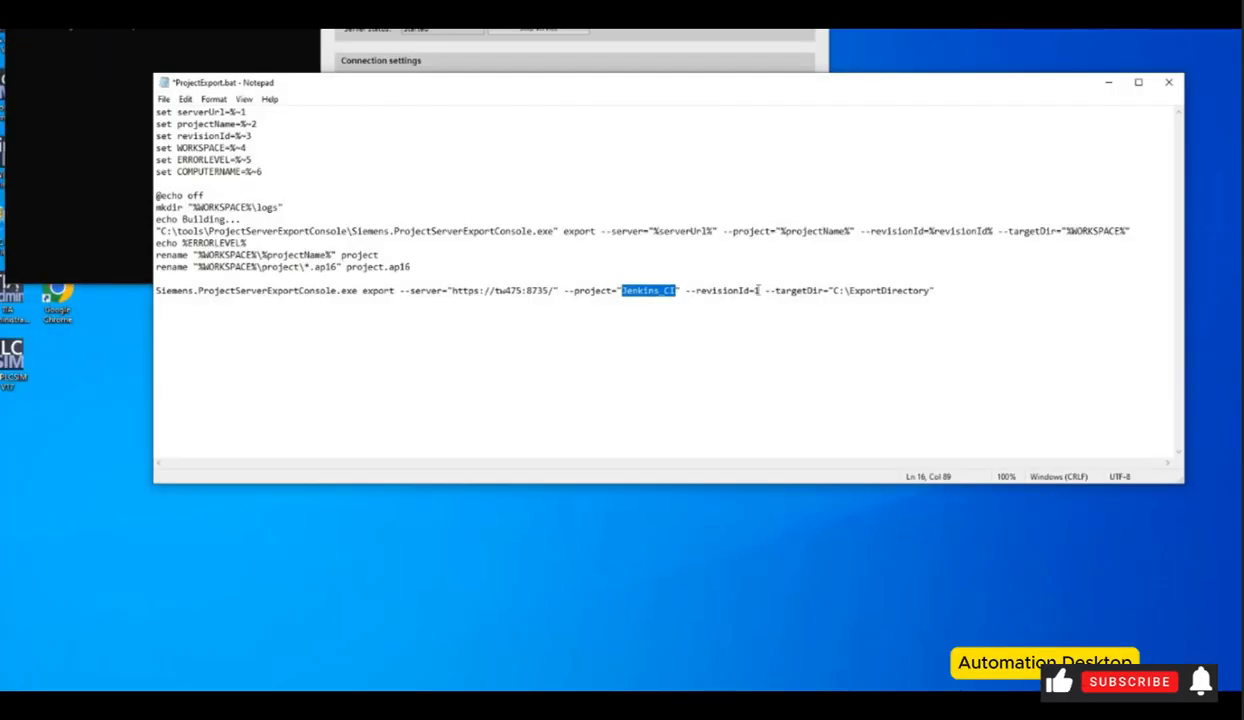
pyautogui.click(757, 290)
pyautogui.doubleClick(757, 290)
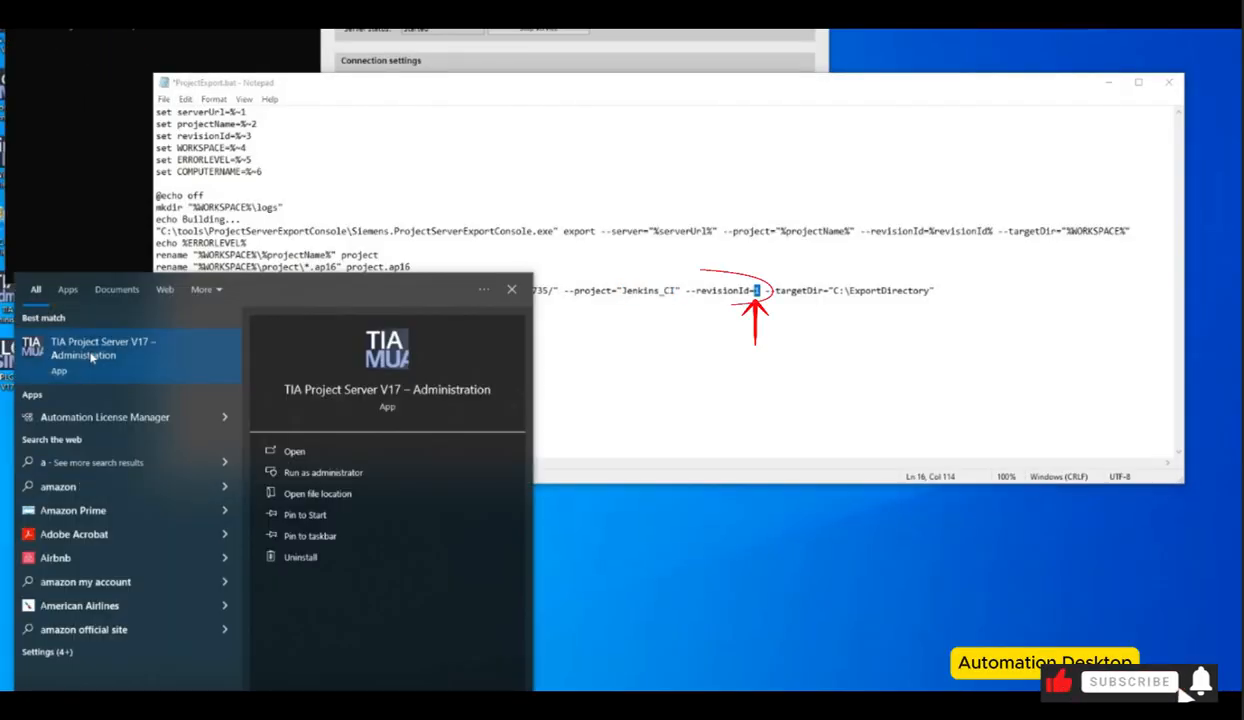
# Step: Open TIA Project Server V17 Administration to view the Jenkins_CI project's revision history
pyautogui.click(93, 357)
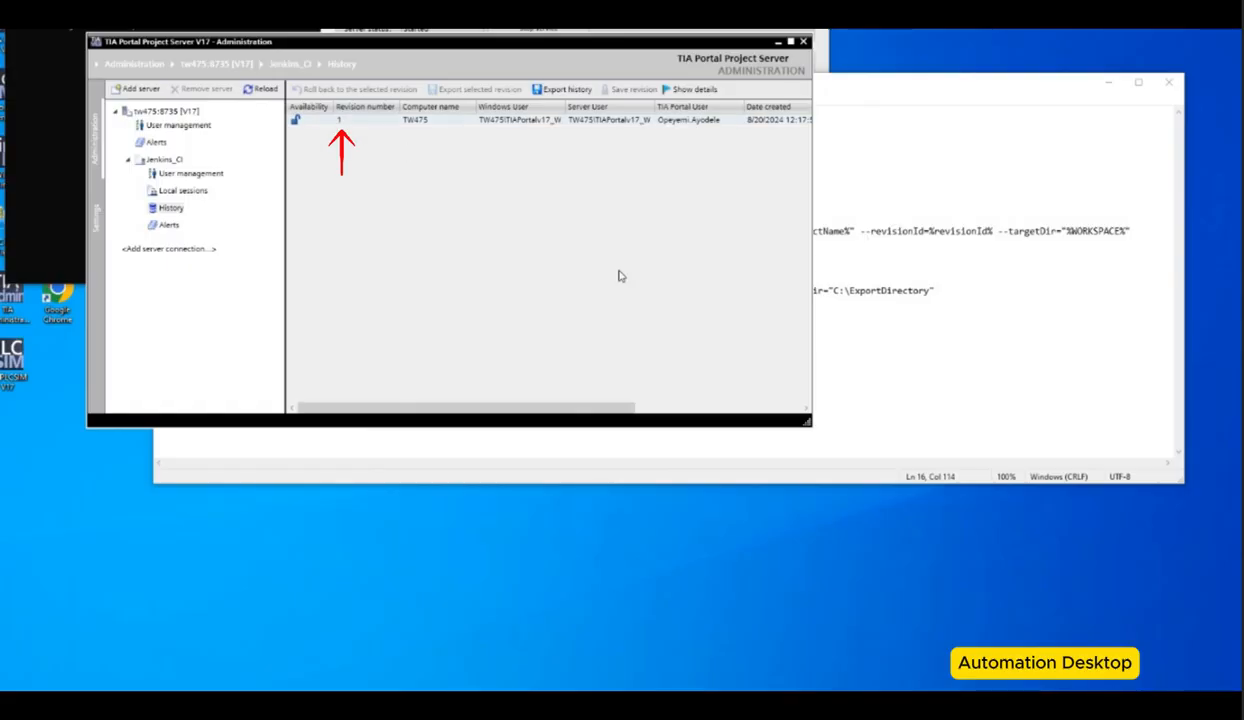
pyautogui.click(927, 290)
pyautogui.moveTo(851, 290)
pyautogui.mouseDown()
pyautogui.moveTo(929, 290)
pyautogui.moveTo(851, 291)
pyautogui.mouseUp()
pyautogui.click(927, 290)
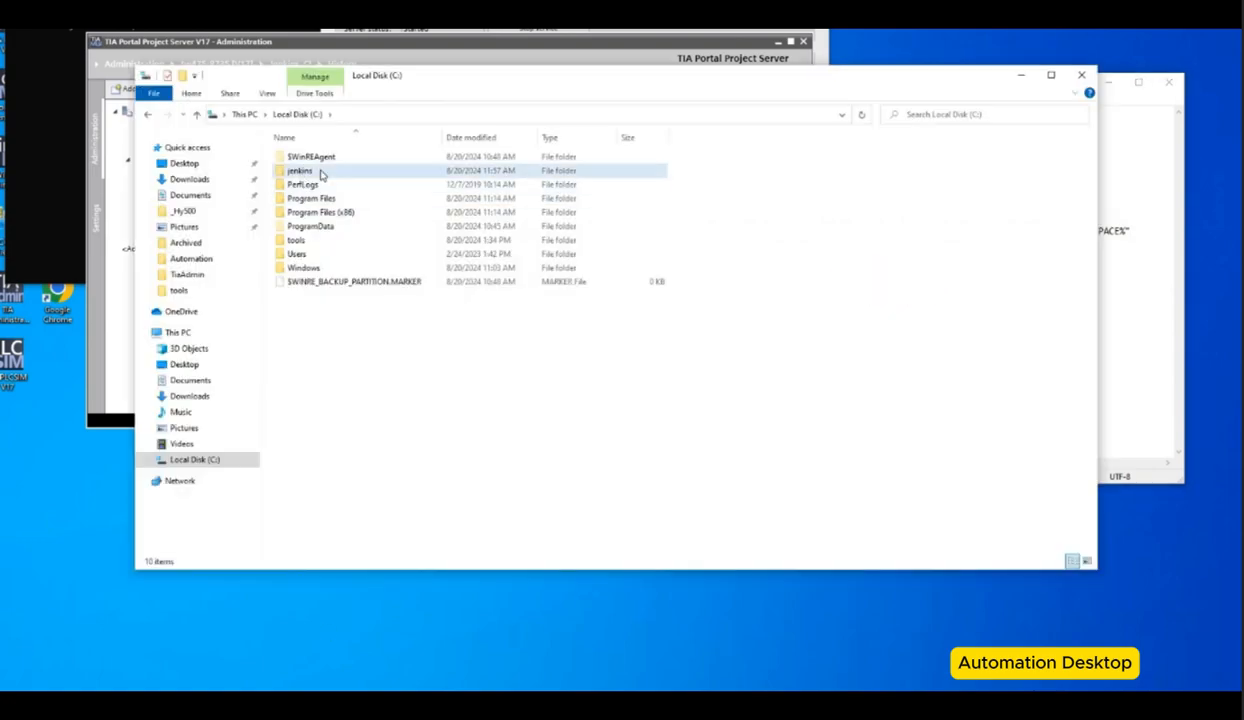
# Step: Copy the C:\jenkins\automation folder path and set it as the command's targetDir
pyautogui.doubleClick(316, 172)
pyautogui.doubleClick(330, 158)
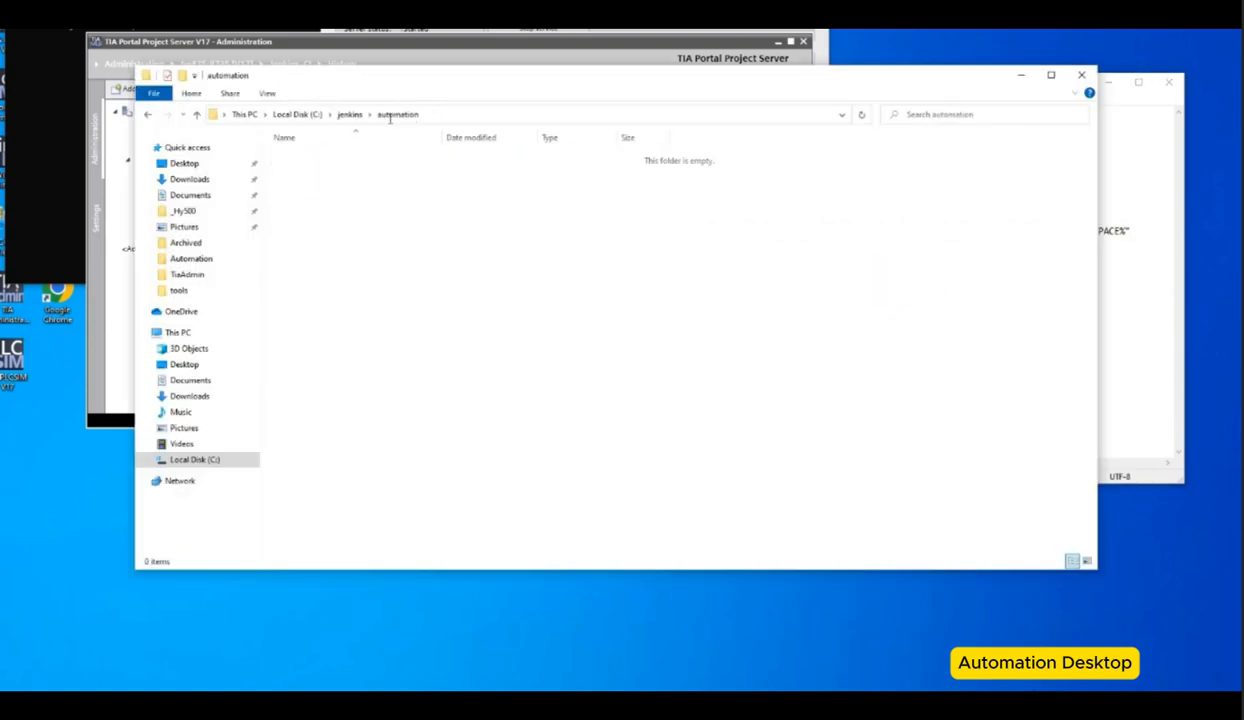
pyautogui.click(391, 118)
pyautogui.hotkey('ctrl', 'c')
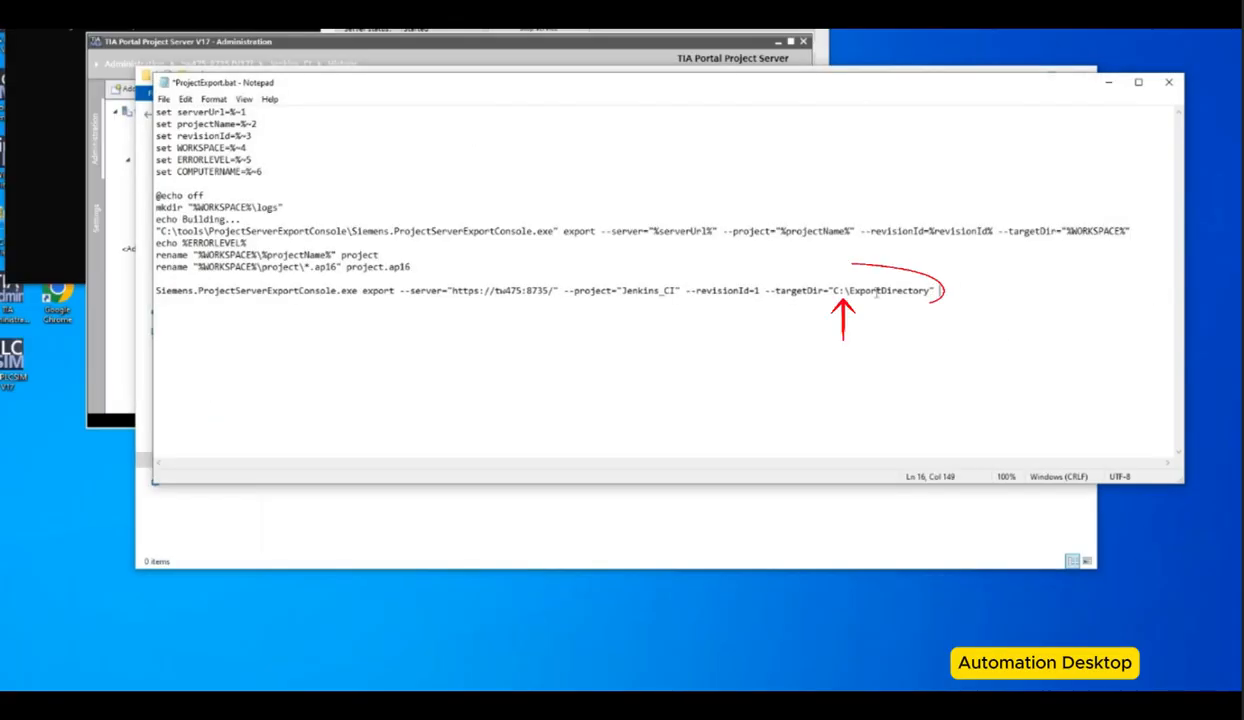
pyautogui.moveTo(931, 291); pyautogui.dragTo(838, 291)
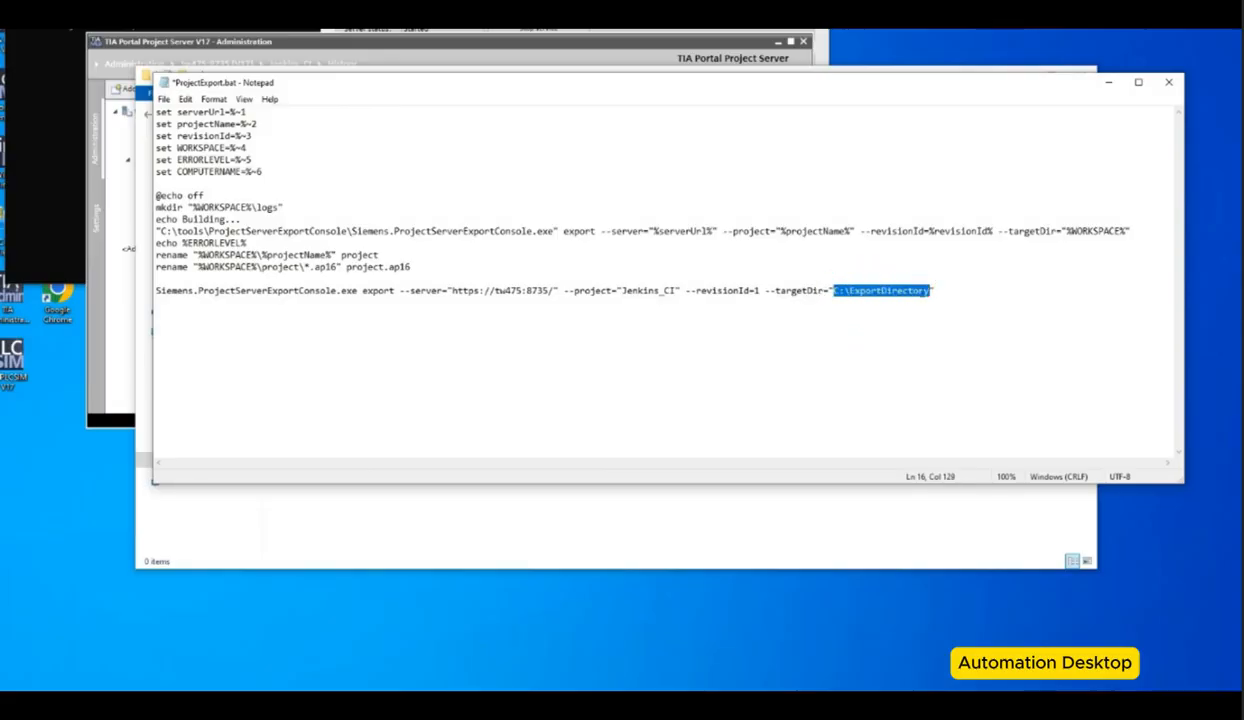
pyautogui.hotkey('ctrl', 'v')
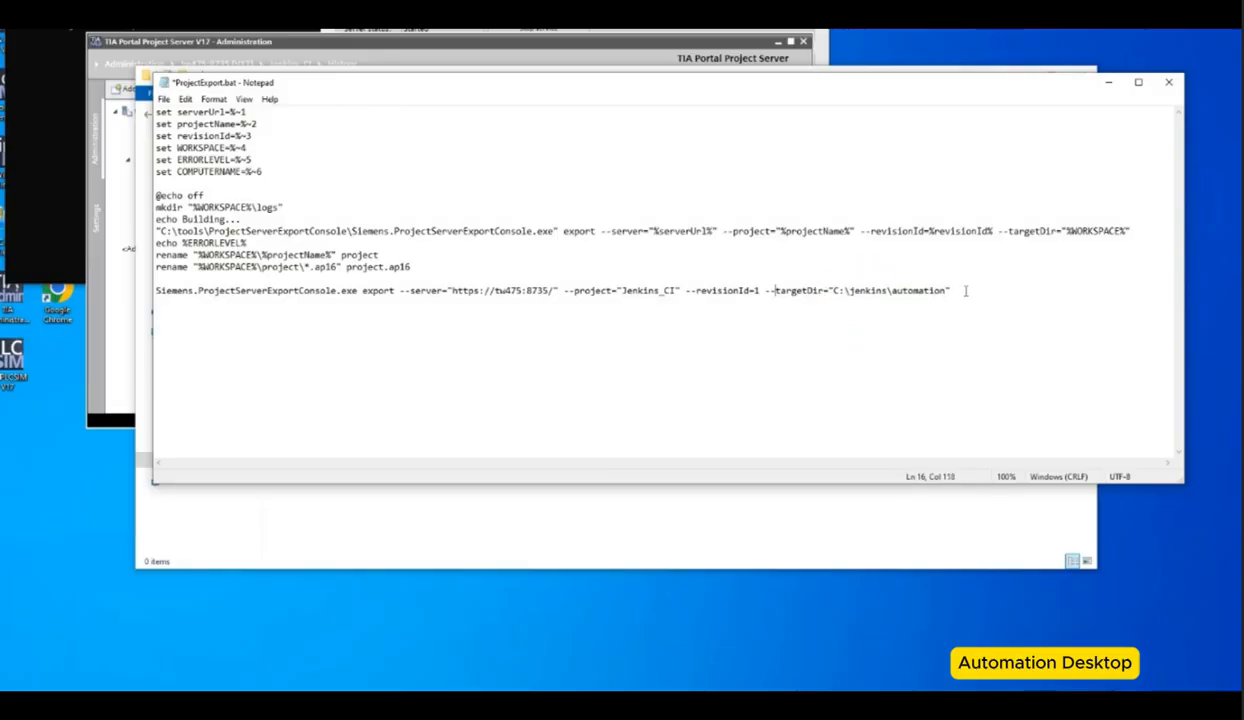
# Step: Move the edited export command from the script into the Command Prompt opened at C:\tools\ProjectServerExportConsole
pyautogui.moveTo(955, 291); pyautogui.dragTo(148, 297)
pyautogui.hotkey('ctrl', 'c')
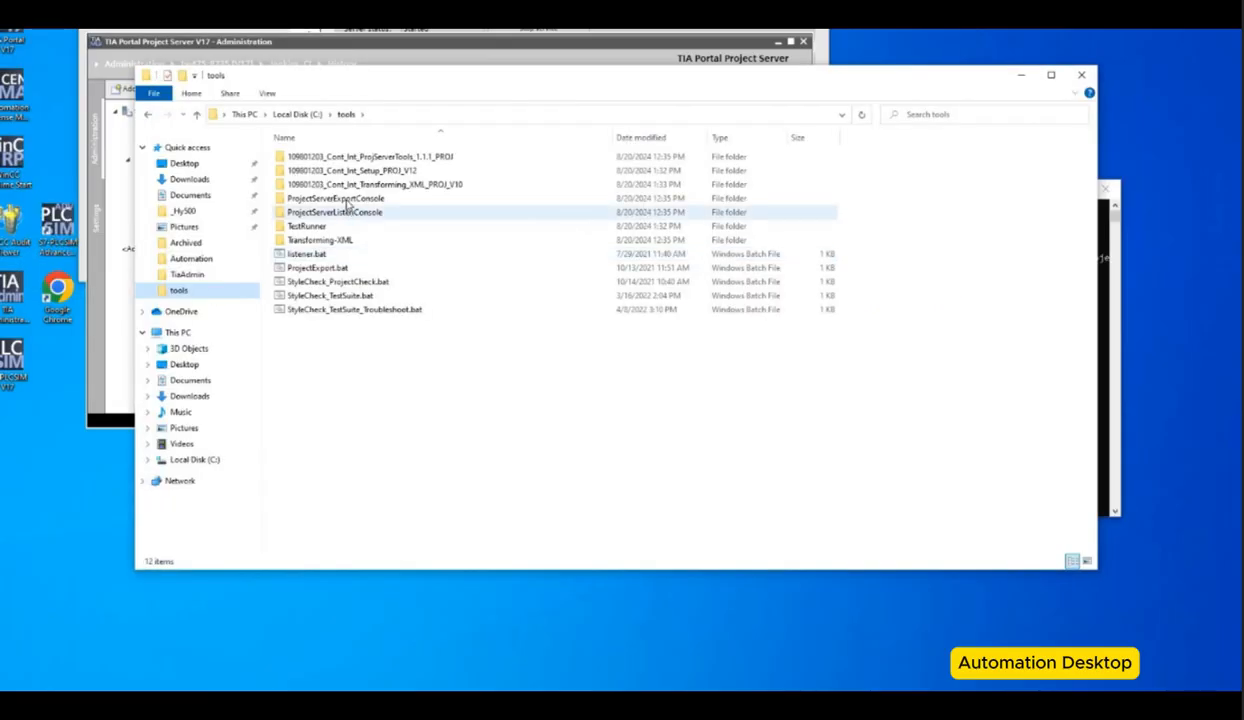
pyautogui.doubleClick(348, 200)
pyautogui.click(396, 157)
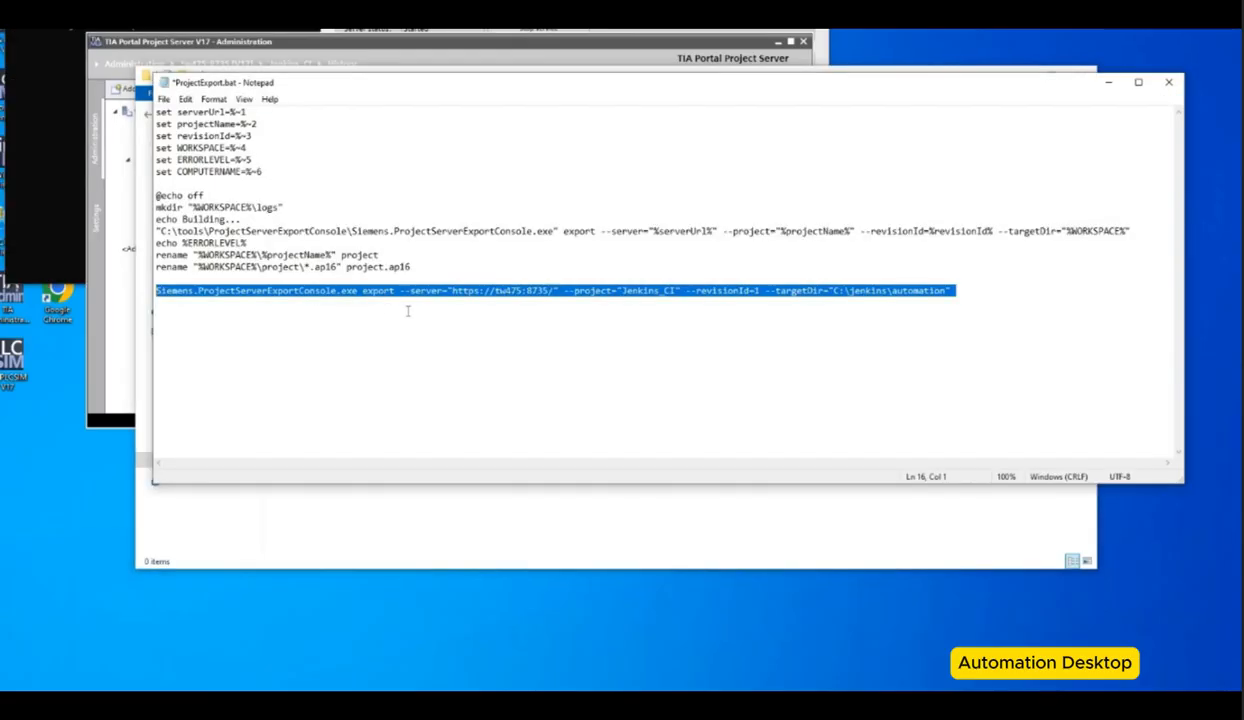
pyautogui.press('Delete')
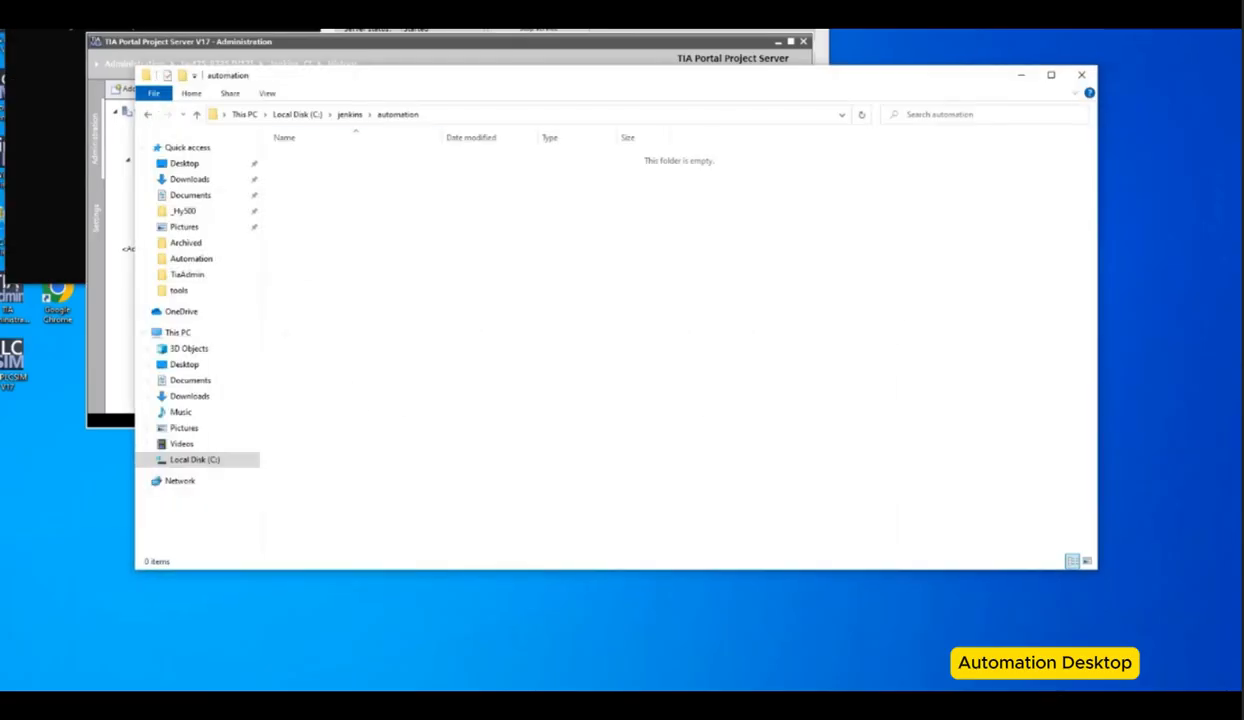
pyautogui.hotkey('alt', 'Tab')
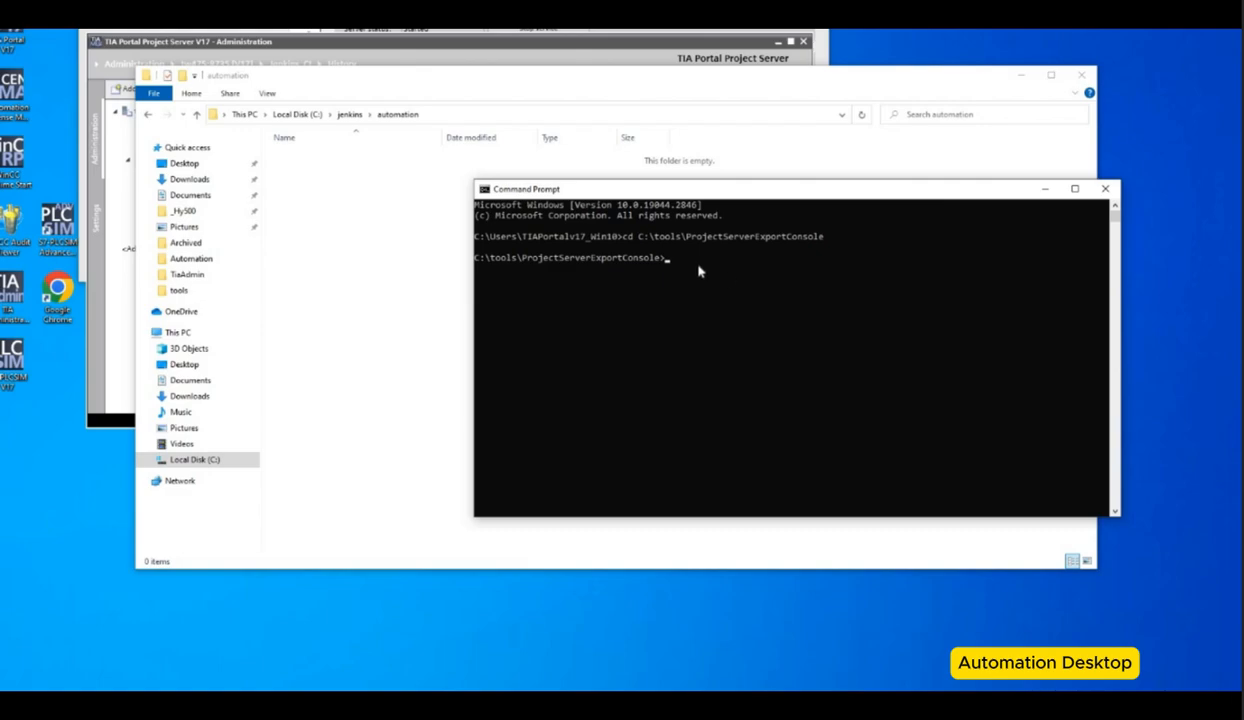
pyautogui.hotkey('ctrl', 'v')
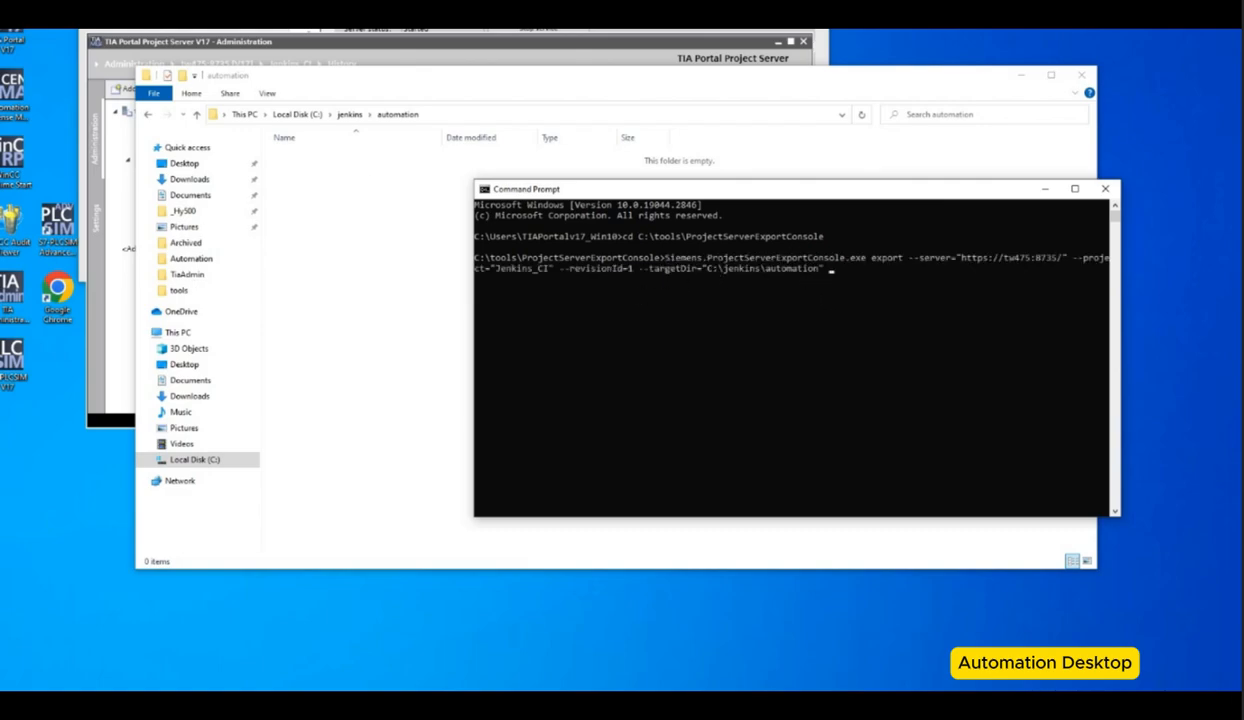
# Step: Run the export command for project Jenkins_CI, revision 1, into C:\jenkins\automation
pyautogui.click(350, 214)
pyautogui.doubleClick(348, 200)
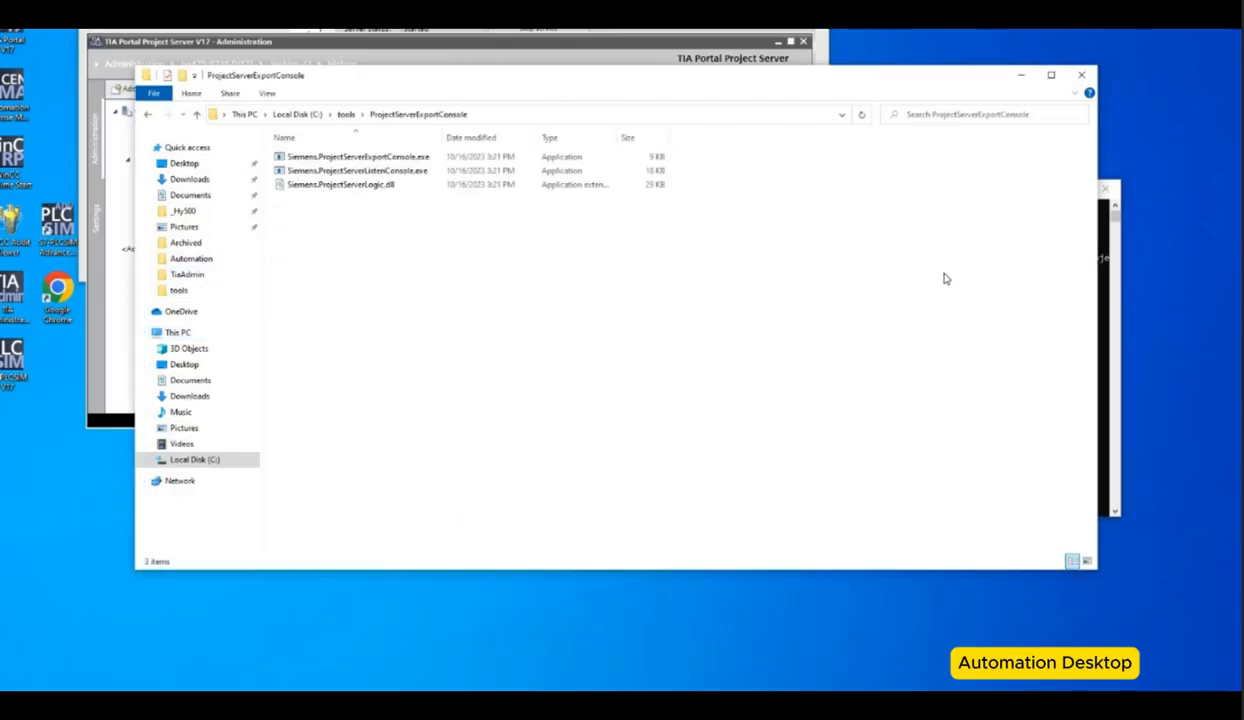
pyautogui.click(1107, 250)
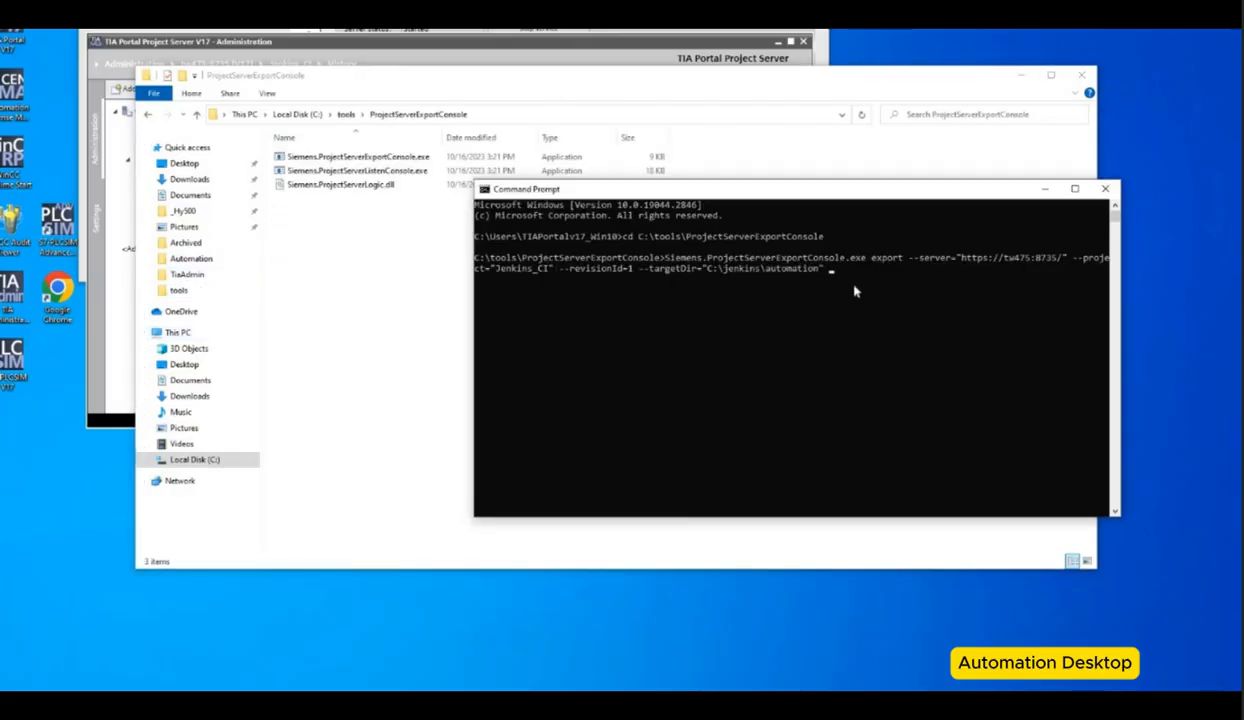
pyautogui.press('Return')
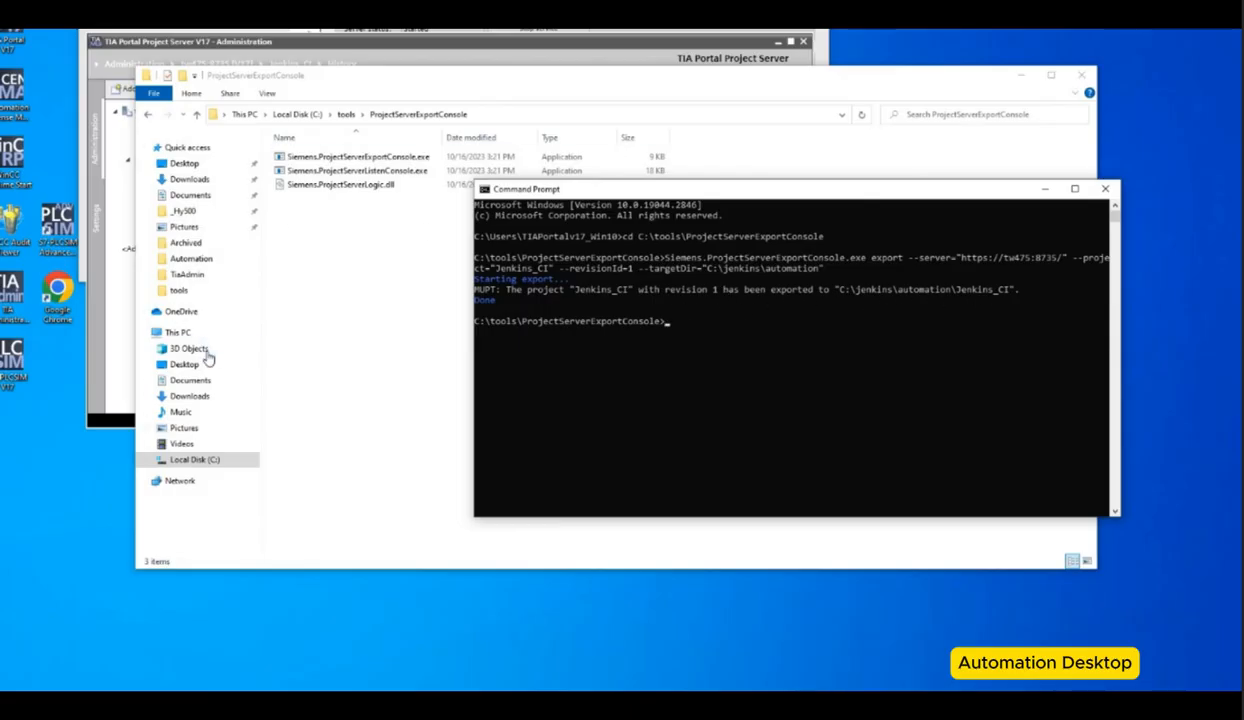
# Step: Browse the Local Disk (C:) folders to check the exported project and the tools folder
pyautogui.click(178, 332)
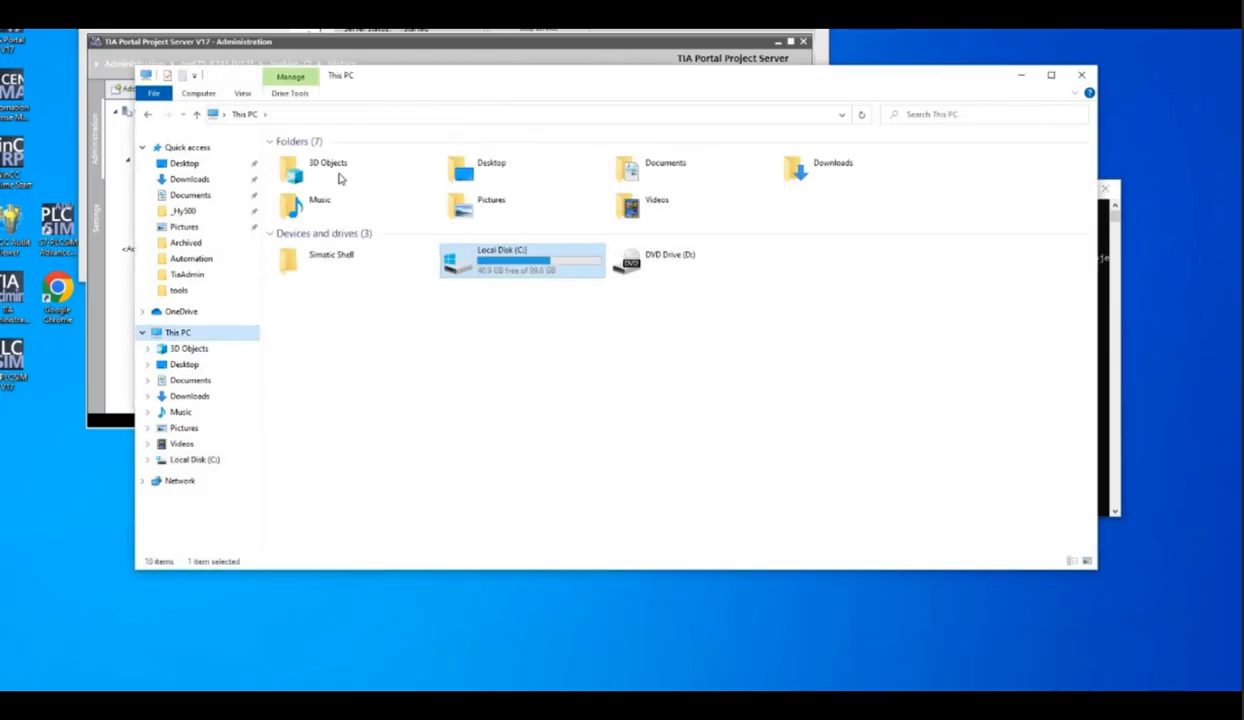
pyautogui.press('Return')
pyautogui.doubleClick(303, 170)
pyautogui.doubleClick(310, 160)
pyautogui.press('Down')
pyautogui.press('Return')
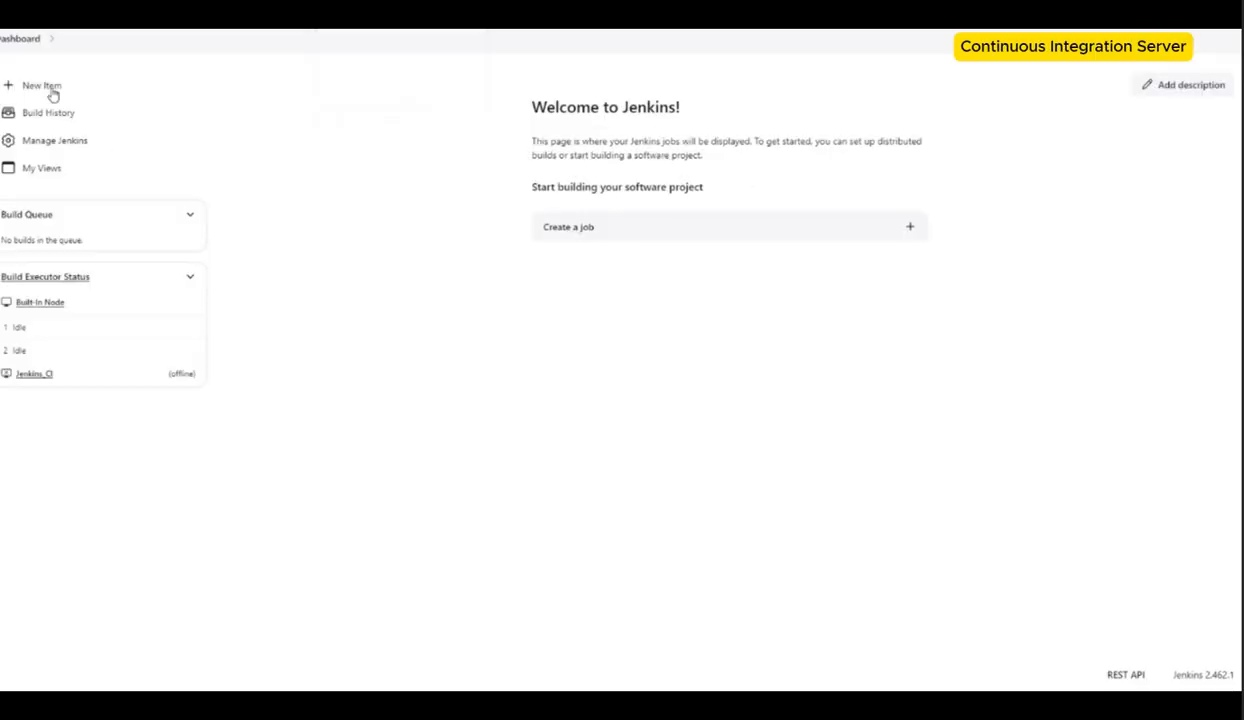
# Step: In Jenkins, try to create a freestyle project item named Jenkins_CI_Job
pyautogui.click(50, 90)
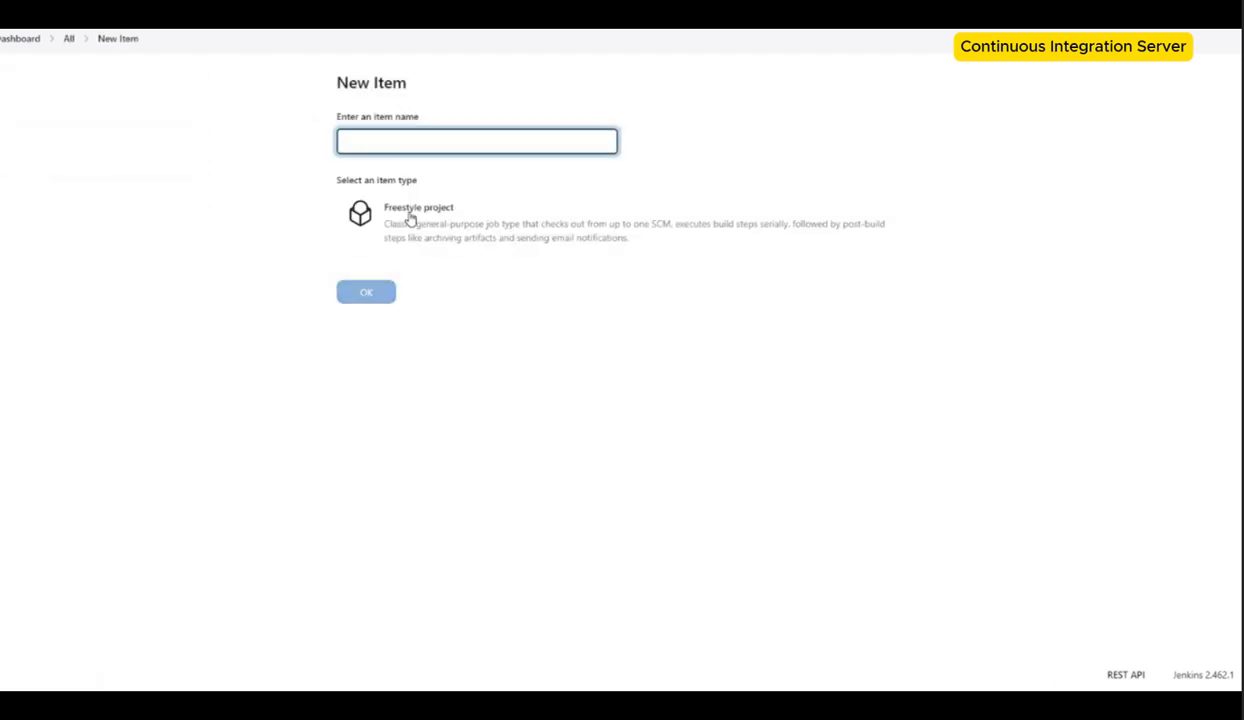
pyautogui.write('Jenkins_CI_Job')
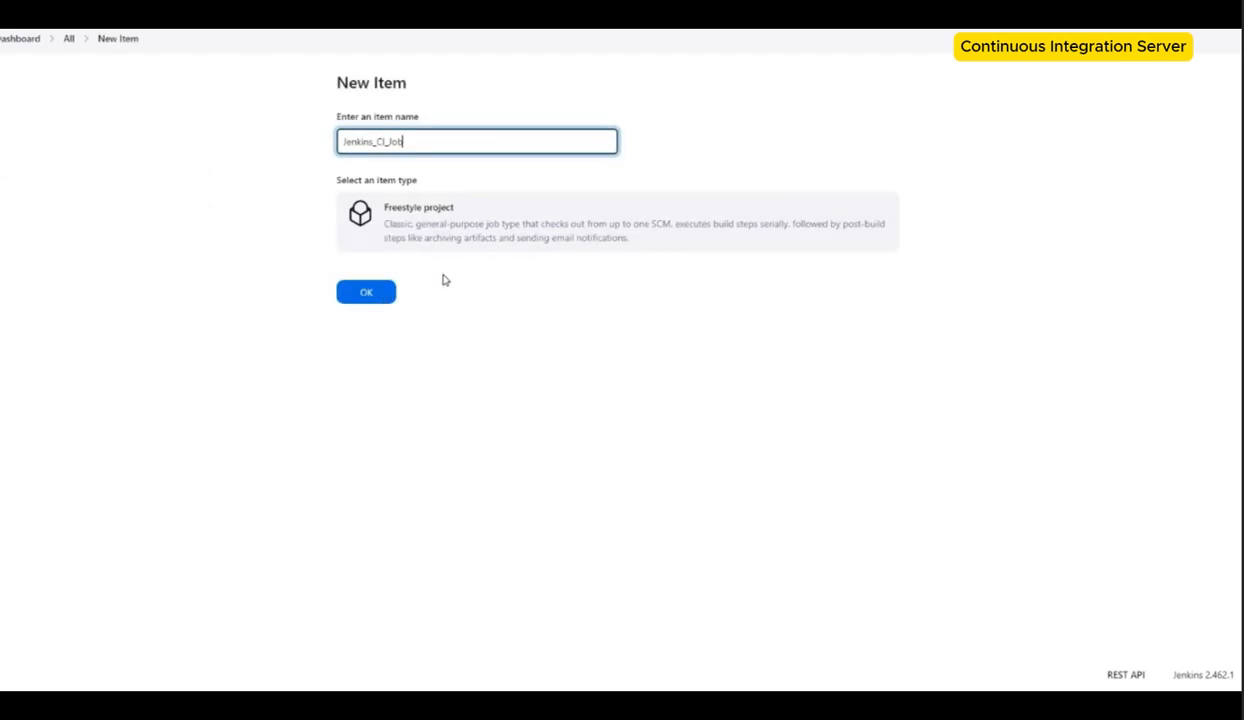
pyautogui.click(473, 237)
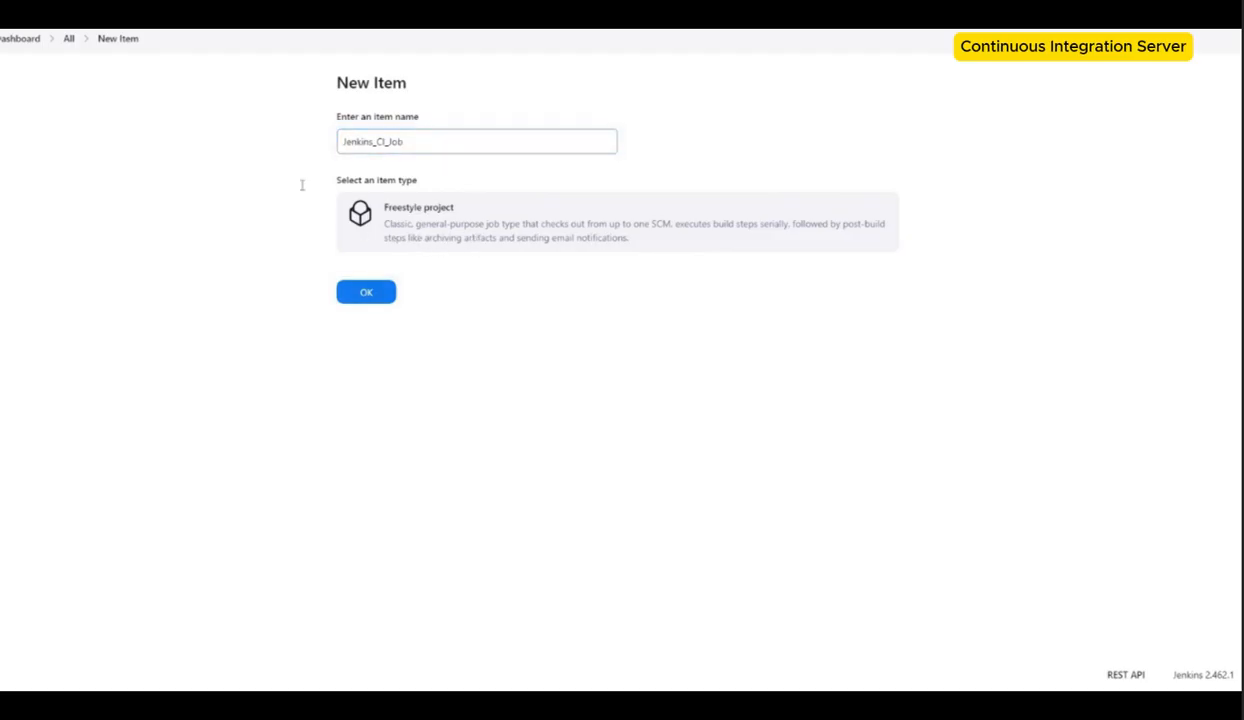
pyautogui.click(366, 291)
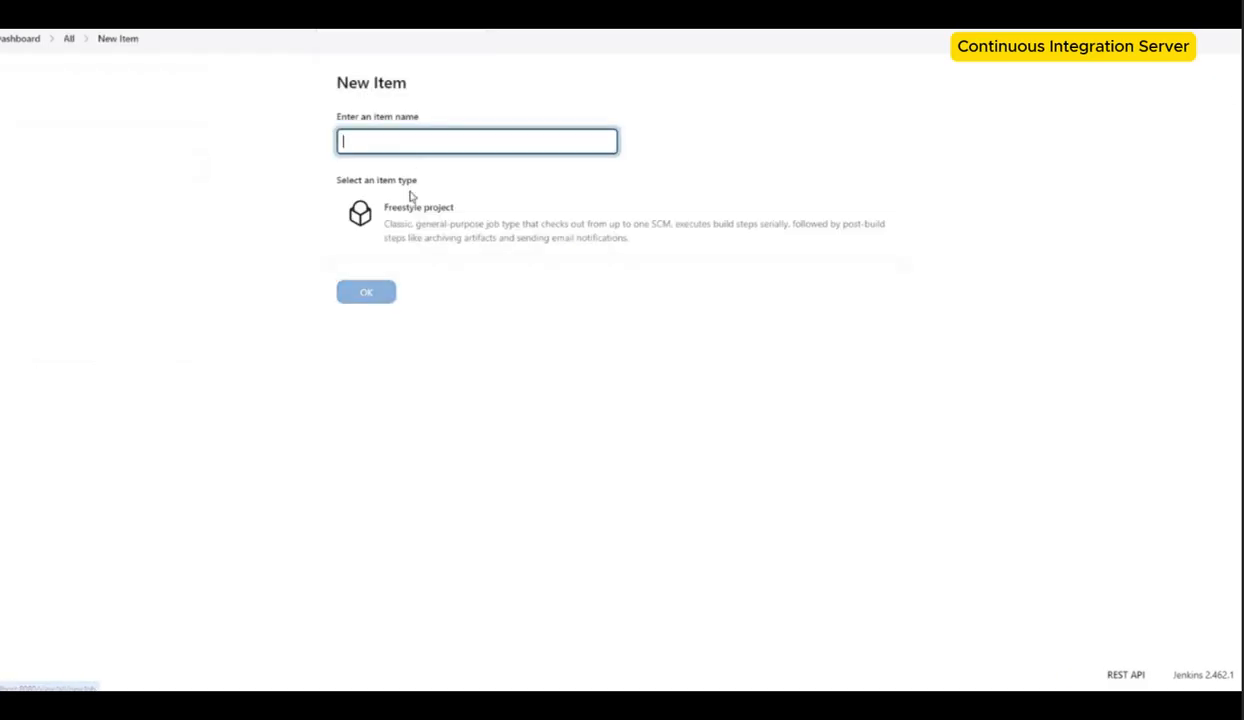
# Step: Name the new item Jenkins_CI_Job and select the Freestyle project type
pyautogui.click(410, 218)
pyautogui.write('Jenkins')
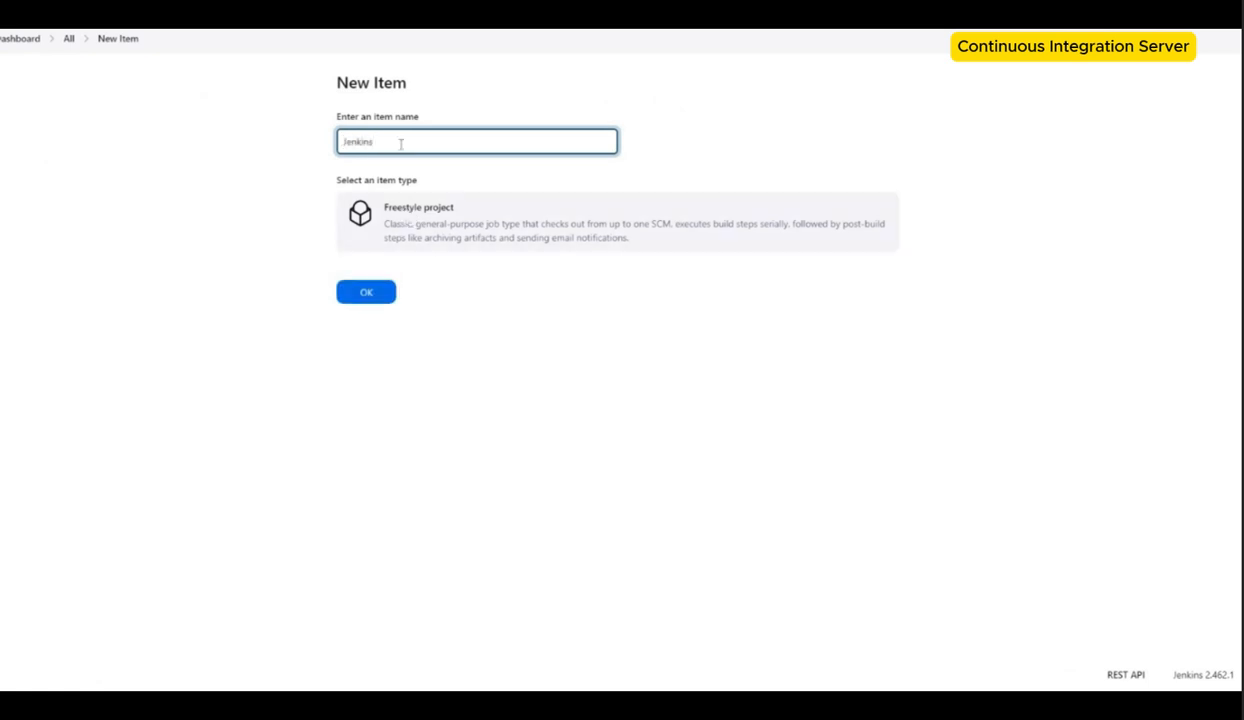
pyautogui.write('_CI_Job')
pyautogui.click(302, 185)
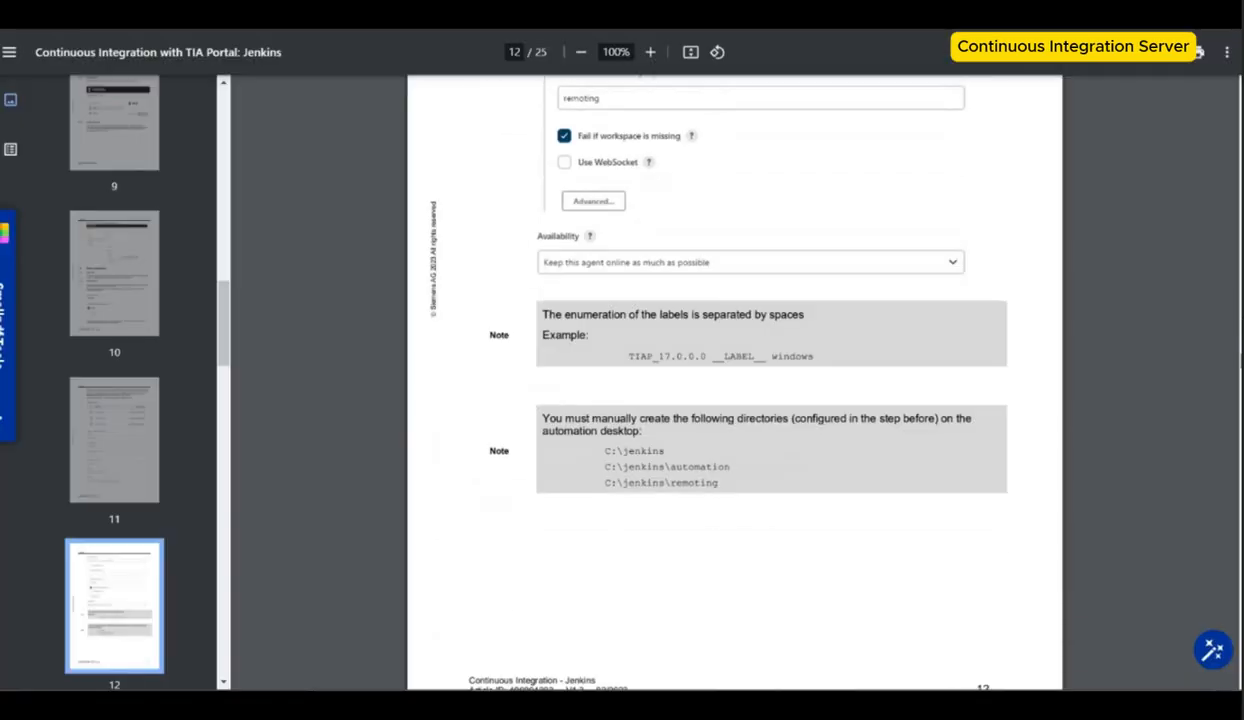
# Step: Read the guide's section on parameterizing the build job with String Parameters
pyautogui.scroll(-15, 735, 380)
pyautogui.scroll(4, 735, 380)
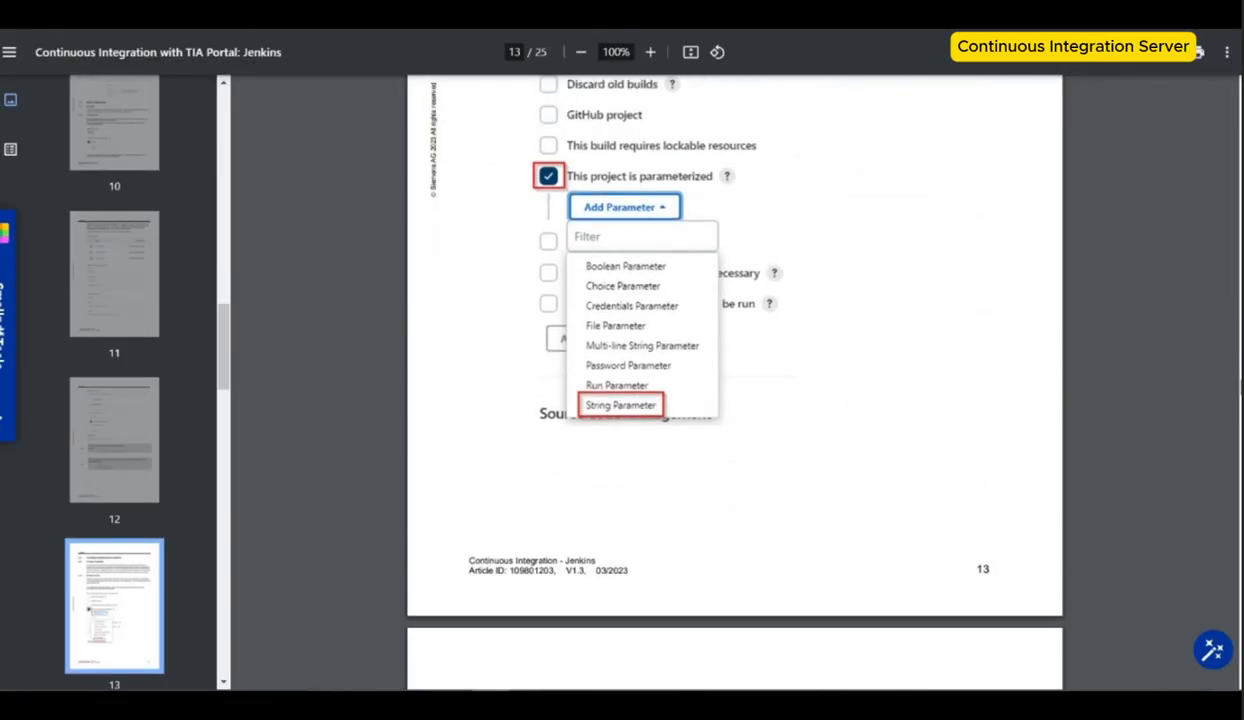
pyautogui.scroll(-1, 555, 456)
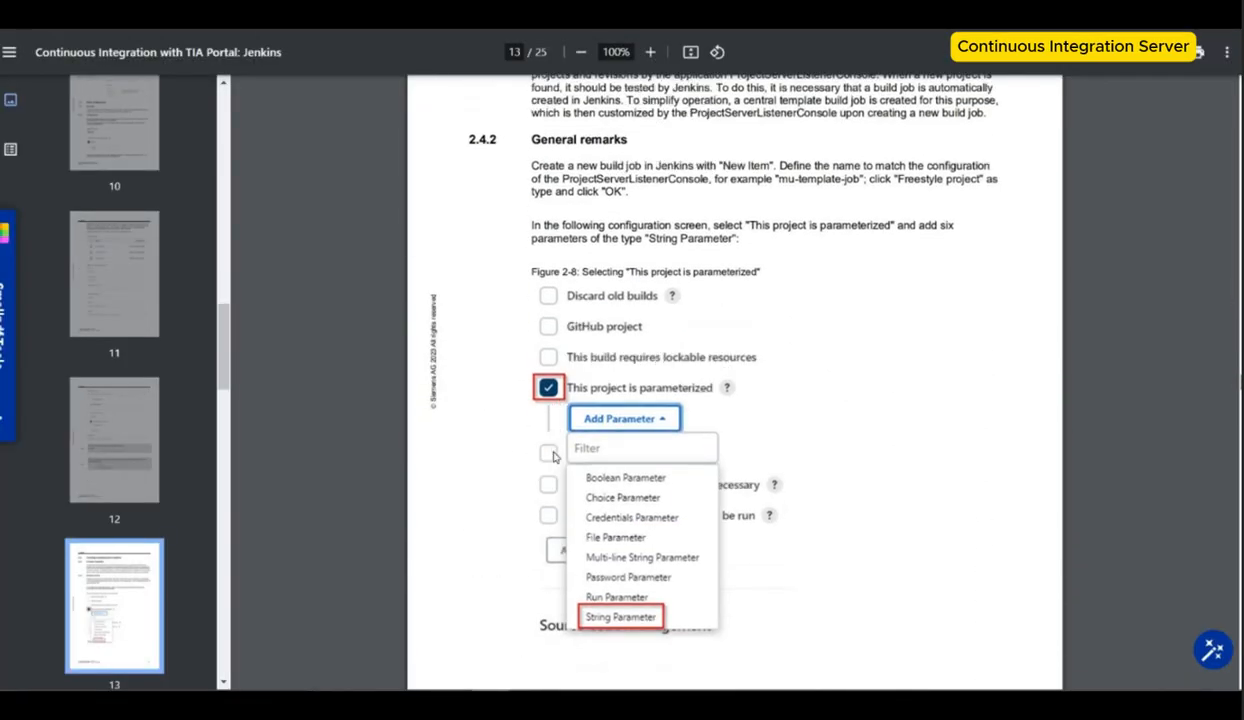
pyautogui.scroll(5, 555, 456)
pyautogui.scroll(-11, 555, 456)
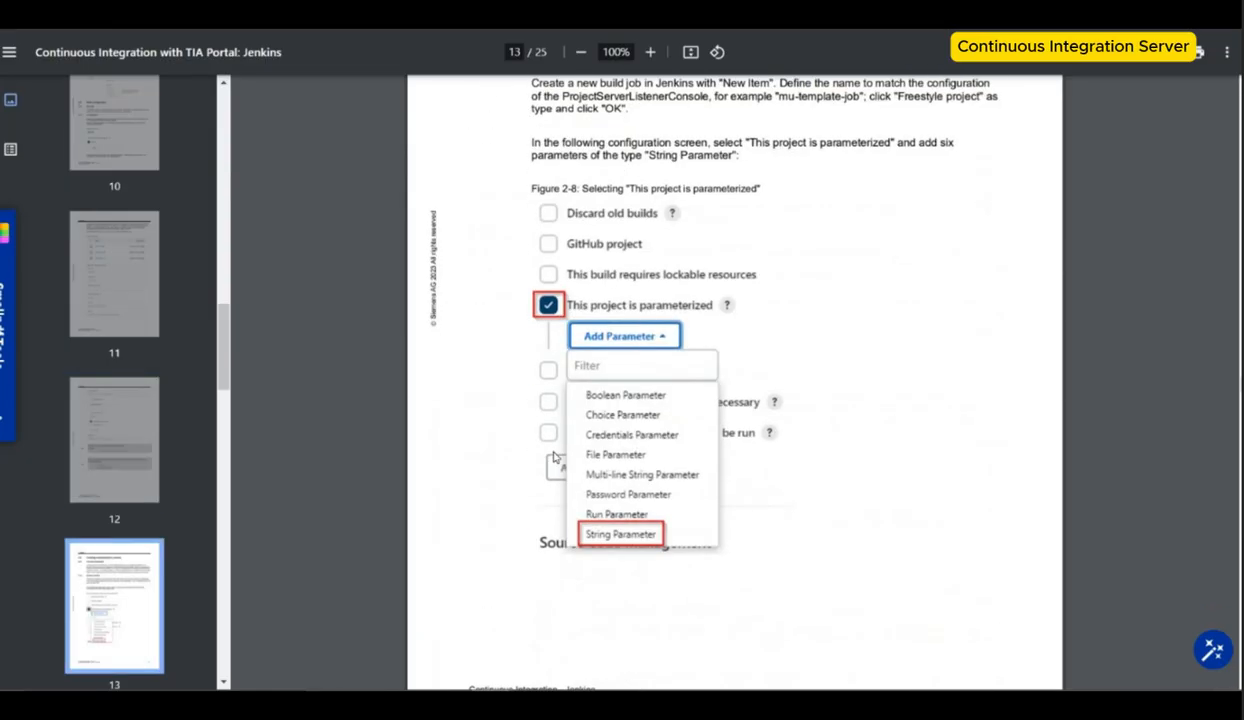
pyautogui.scroll(-20, 555, 456)
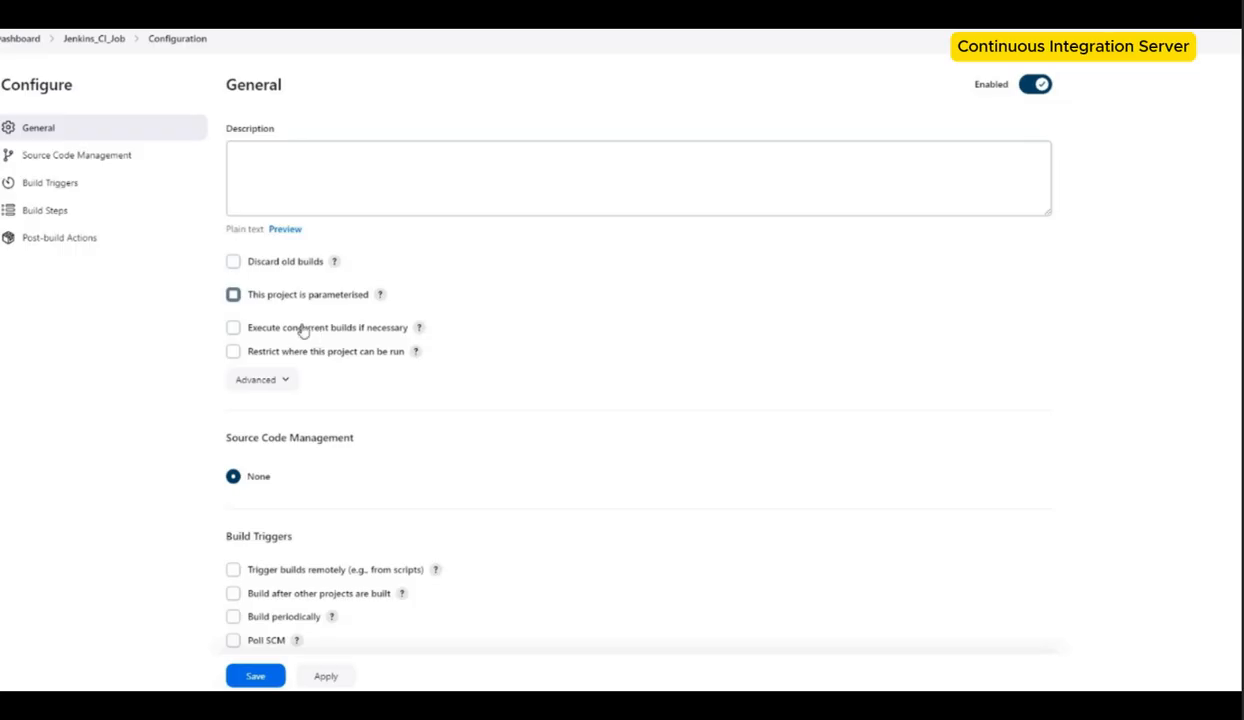
# Step: Enable parameterisation and add a String Parameter serverURL with default _SERVERURL_ and description Project Server URL
pyautogui.click(300, 295)
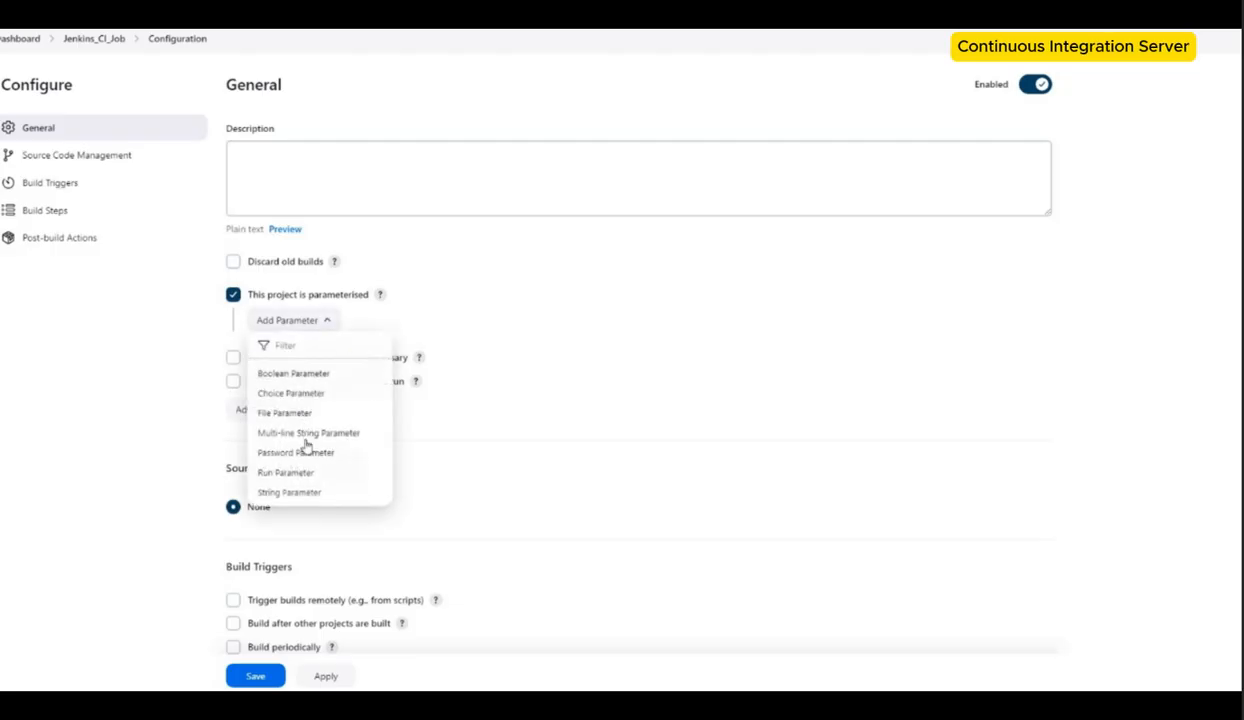
pyautogui.click(286, 491)
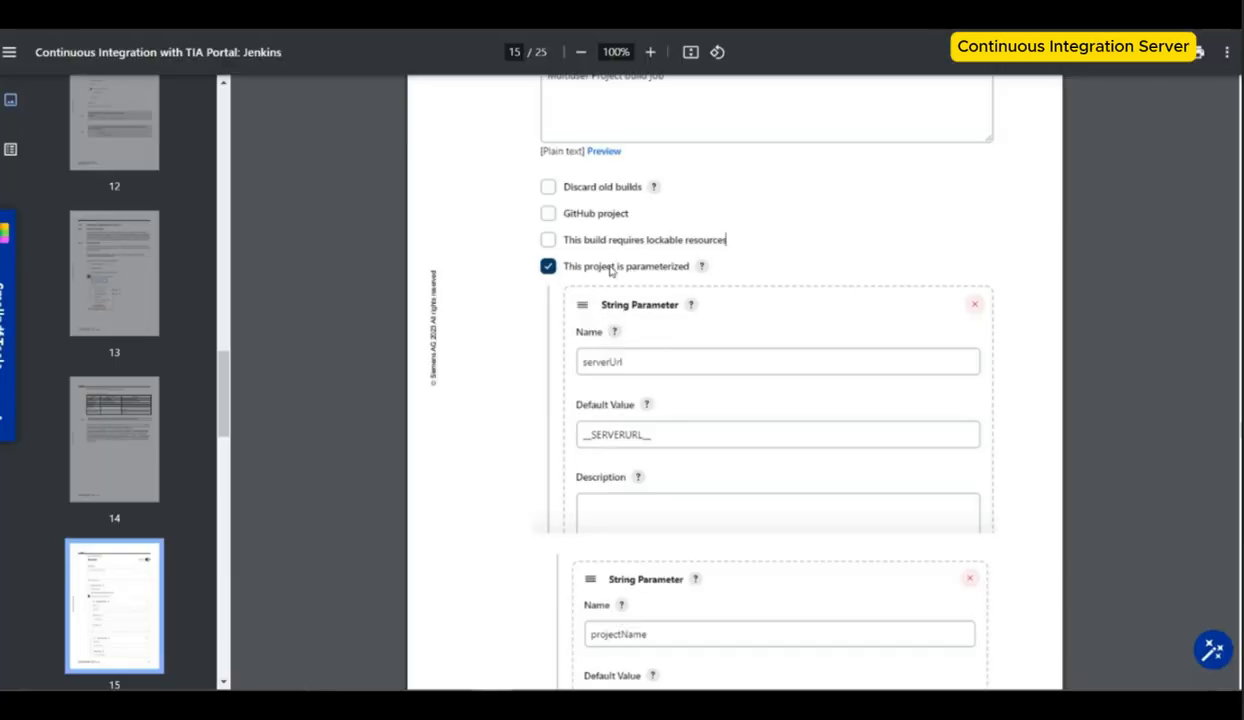
pyautogui.scroll(-3, 594, 218)
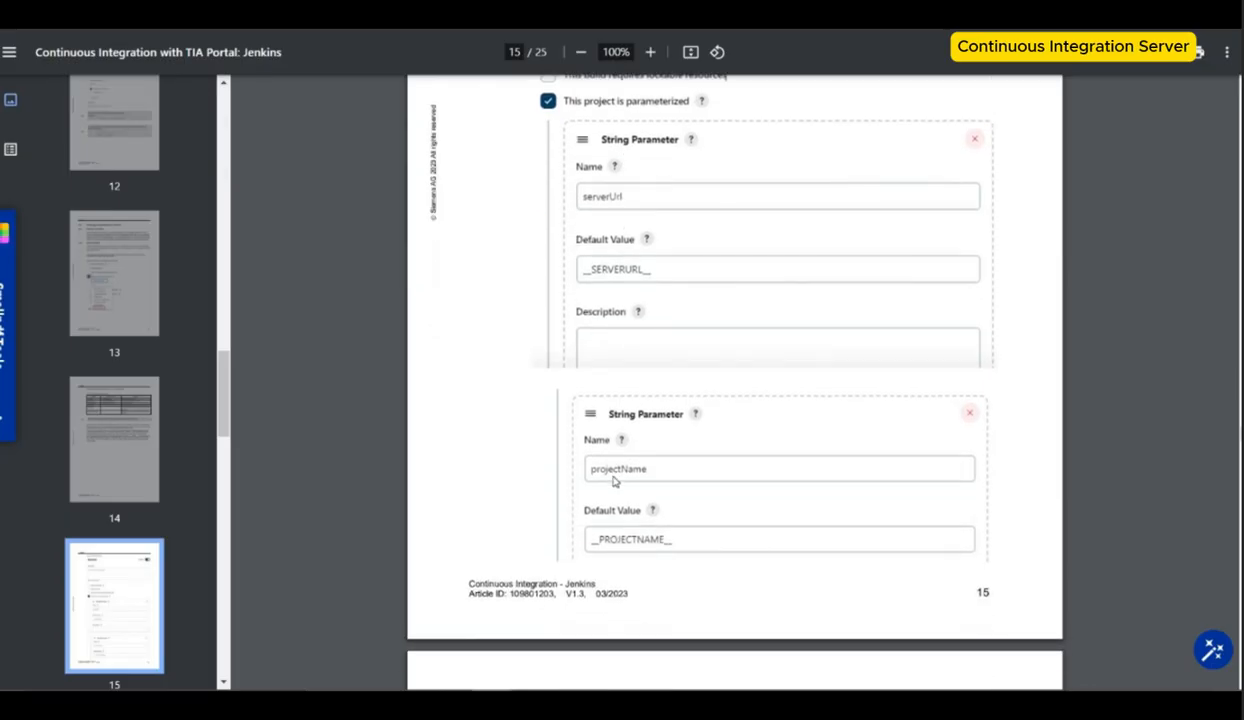
pyautogui.scroll(-6, 599, 172)
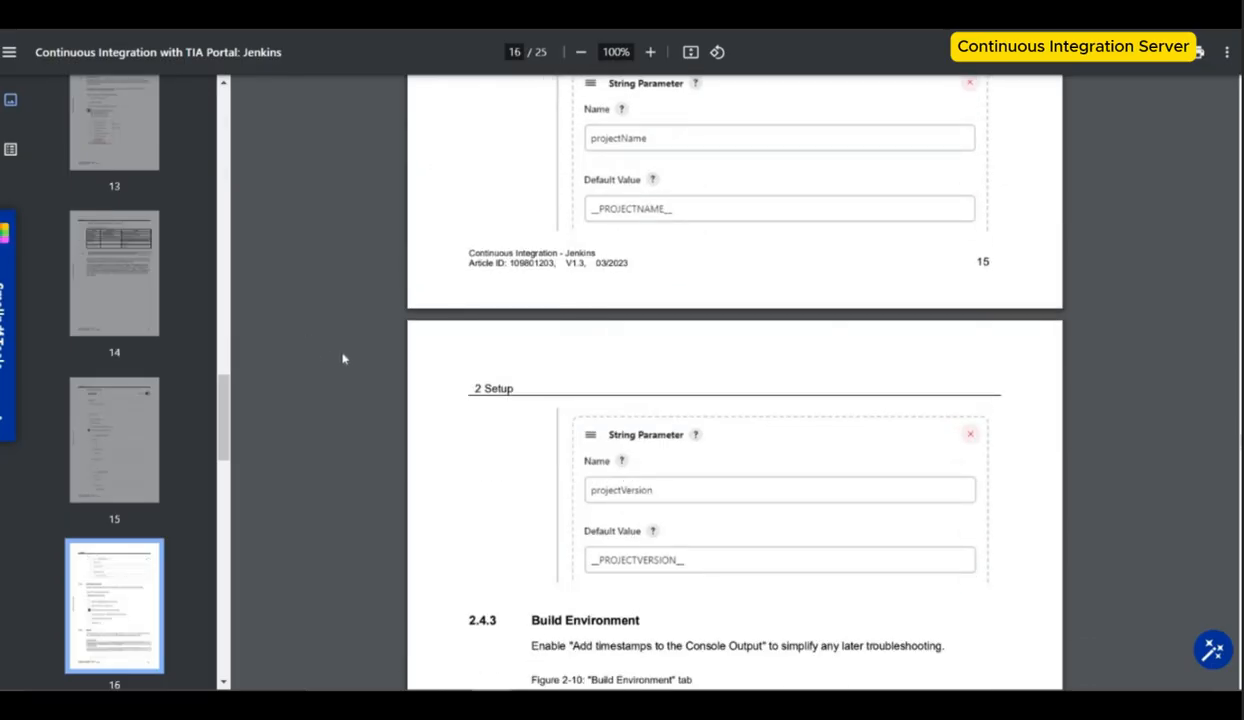
pyautogui.scroll(5, 333, 346)
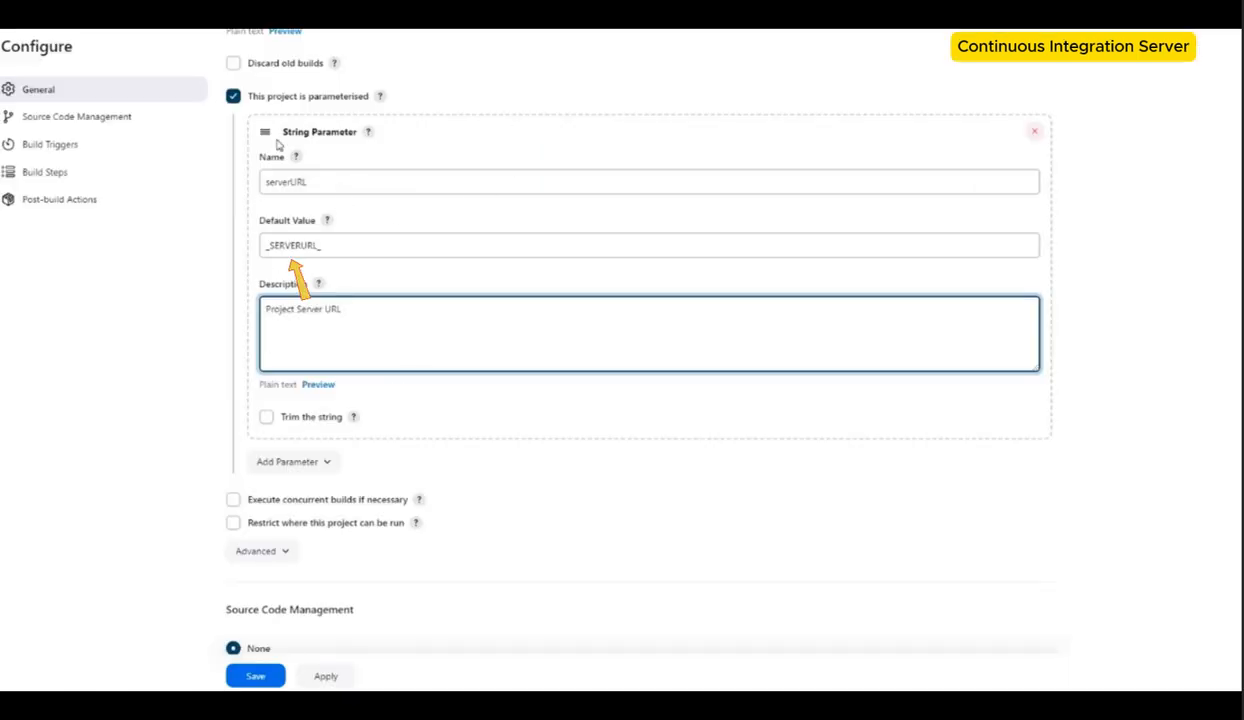
pyautogui.scroll(3, 325, 170)
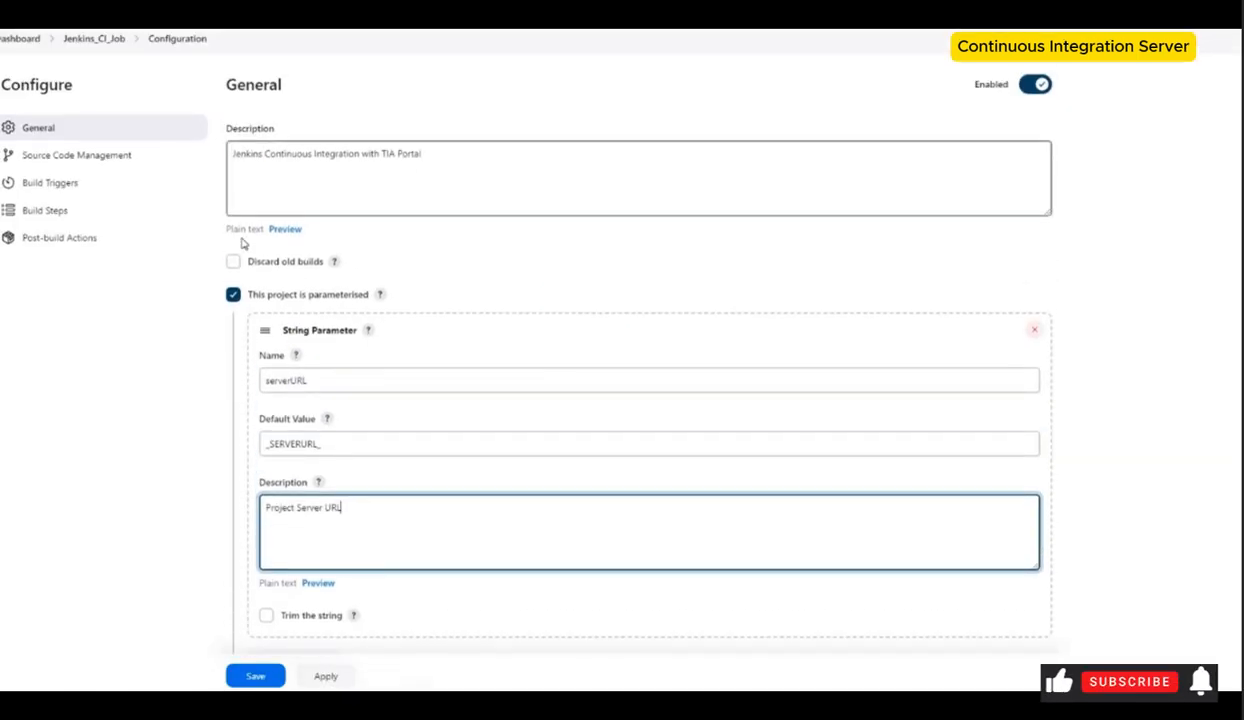
# Step: Add String Parameters projectName (default _PROJECTNAME_, description Project name) and projectVersion (default _PROJECTVERSION_)
pyautogui.scroll(-2, 300, 480)
pyautogui.click(290, 527)
pyautogui.click(297, 500)
pyautogui.scroll(-1, 329, 370)
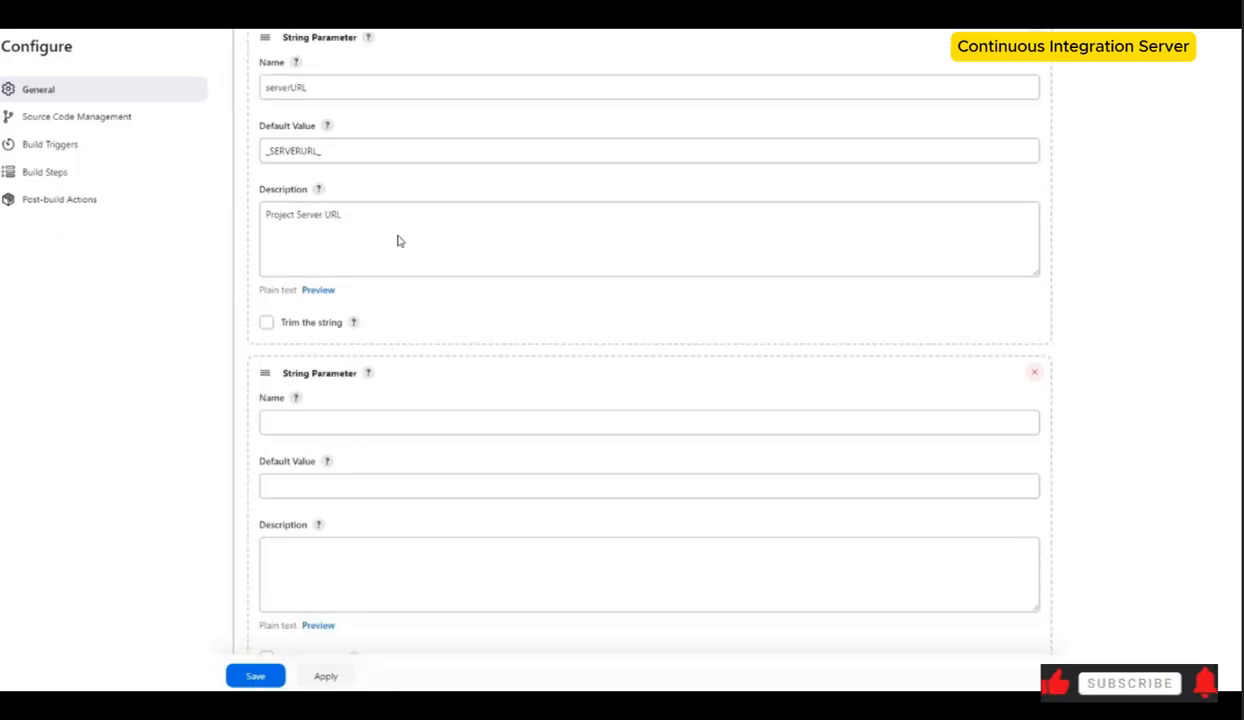
pyautogui.scroll(-3, 329, 370)
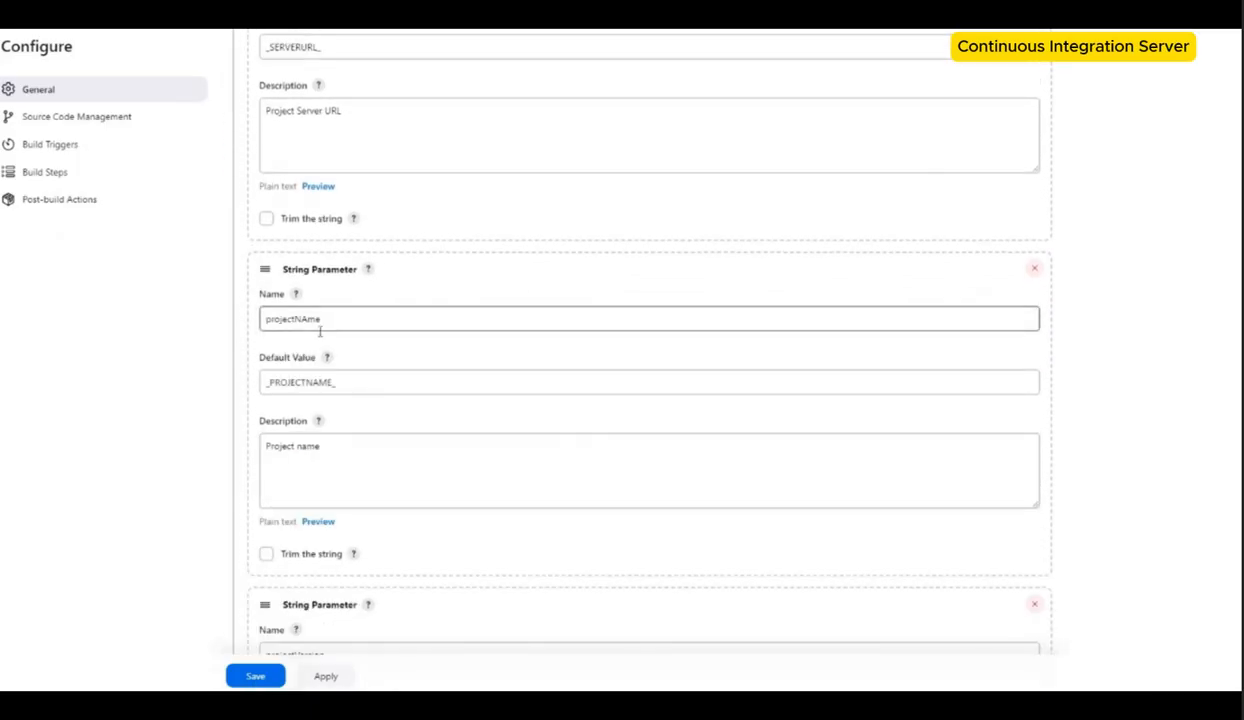
pyautogui.click(330, 386)
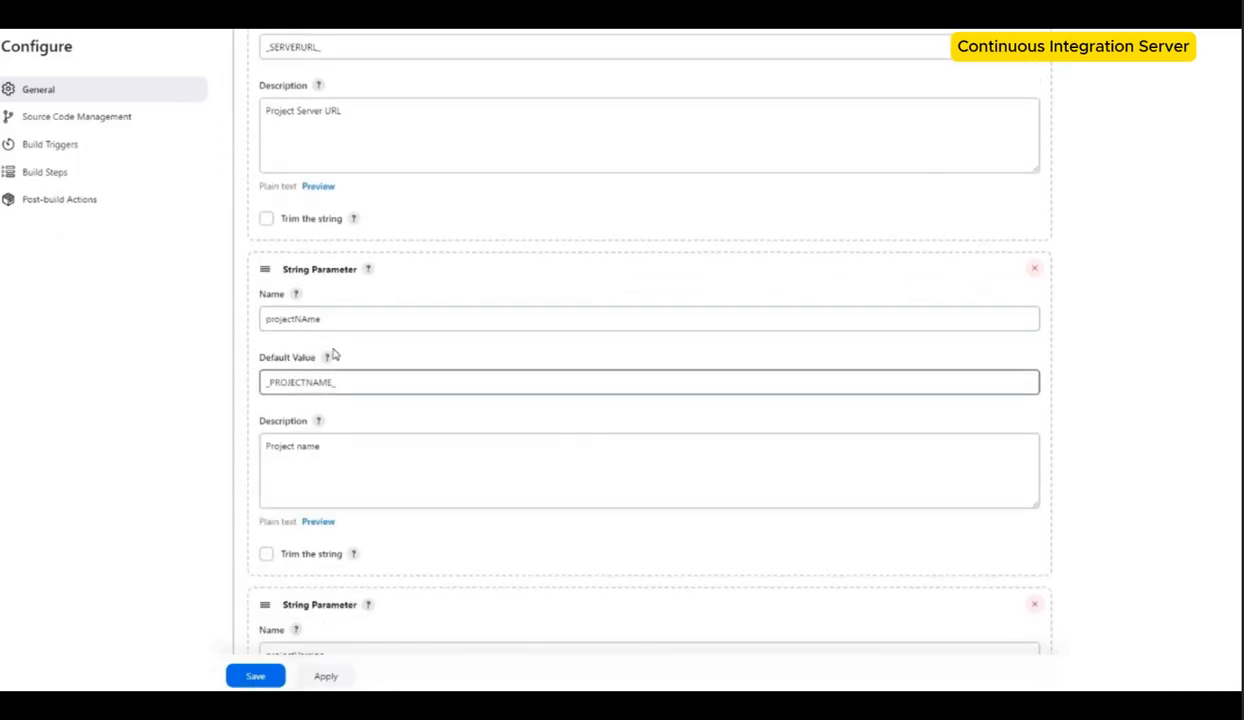
pyautogui.scroll(-1, 326, 449)
pyautogui.scroll(-1, 242, 396)
pyautogui.scroll(-1, 240, 394)
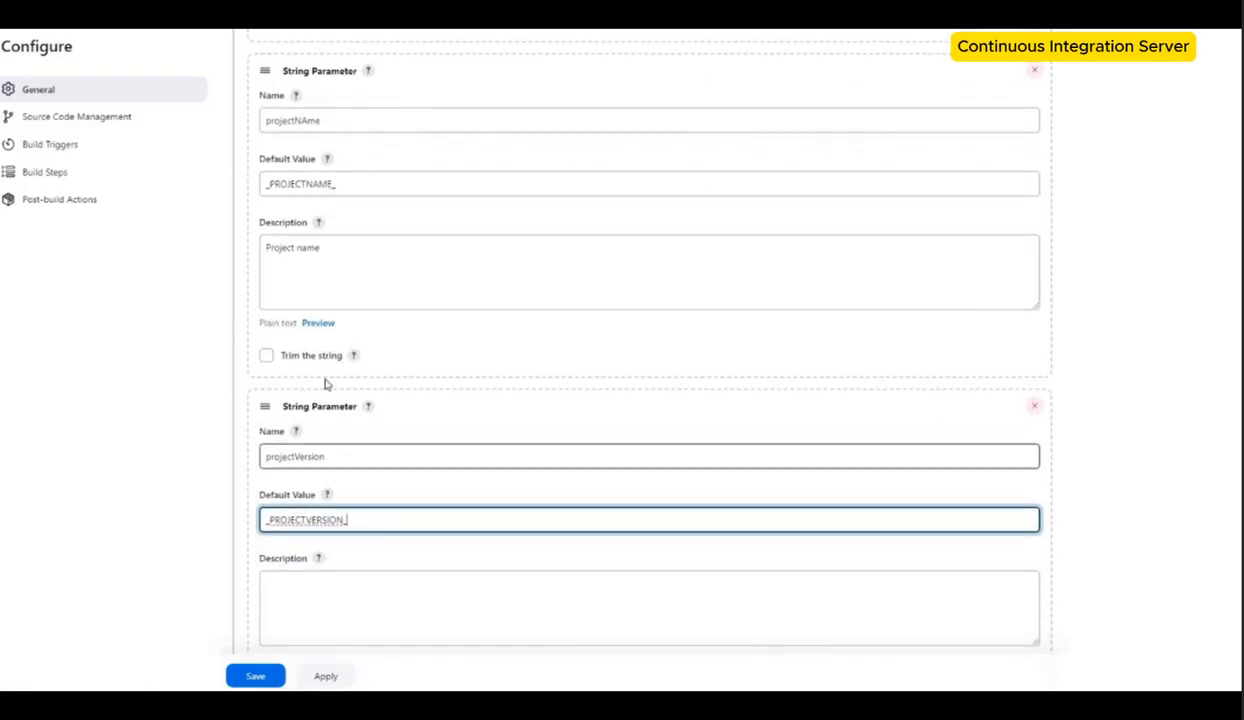
pyautogui.click(299, 120)
pyautogui.press('BackSpace')
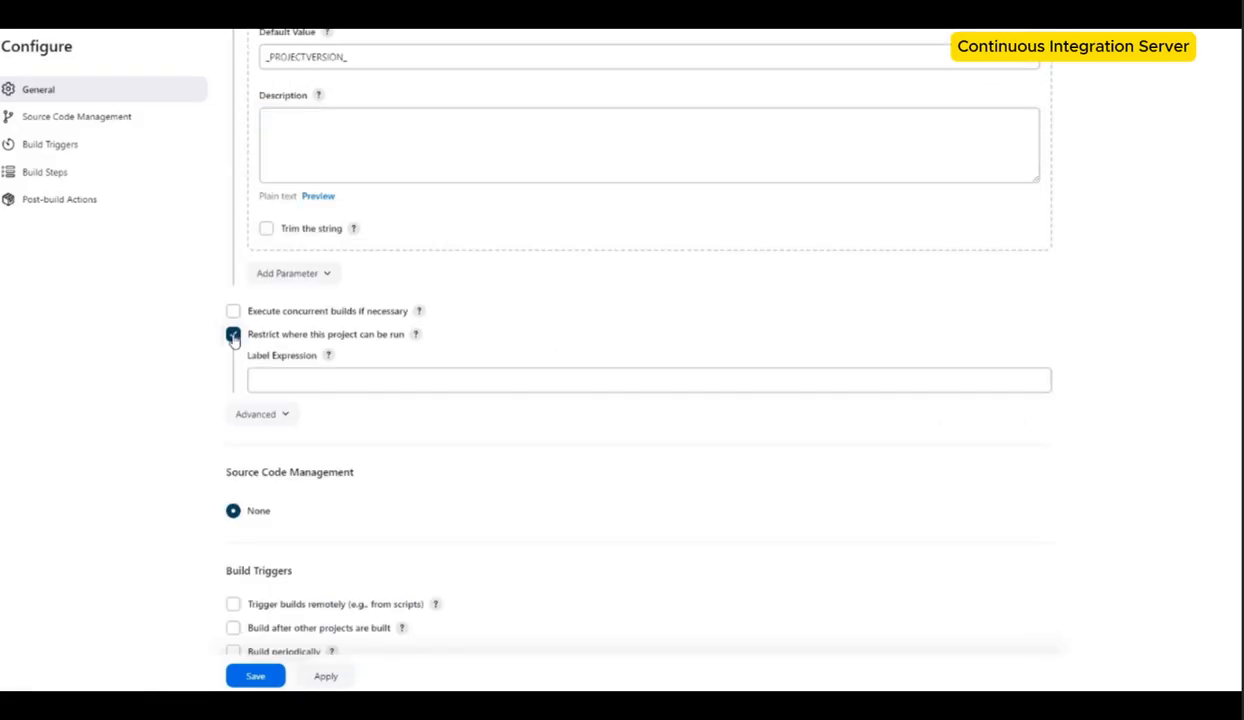
# Step: Restrict where the project can run, using the Jenkins_CI agent's label Jenkins_CI as the label expression
pyautogui.click(233, 335)
pyautogui.moveTo(234, 335); pyautogui.dragTo(267, 355)
pyautogui.click(233, 335)
pyautogui.click(297, 379)
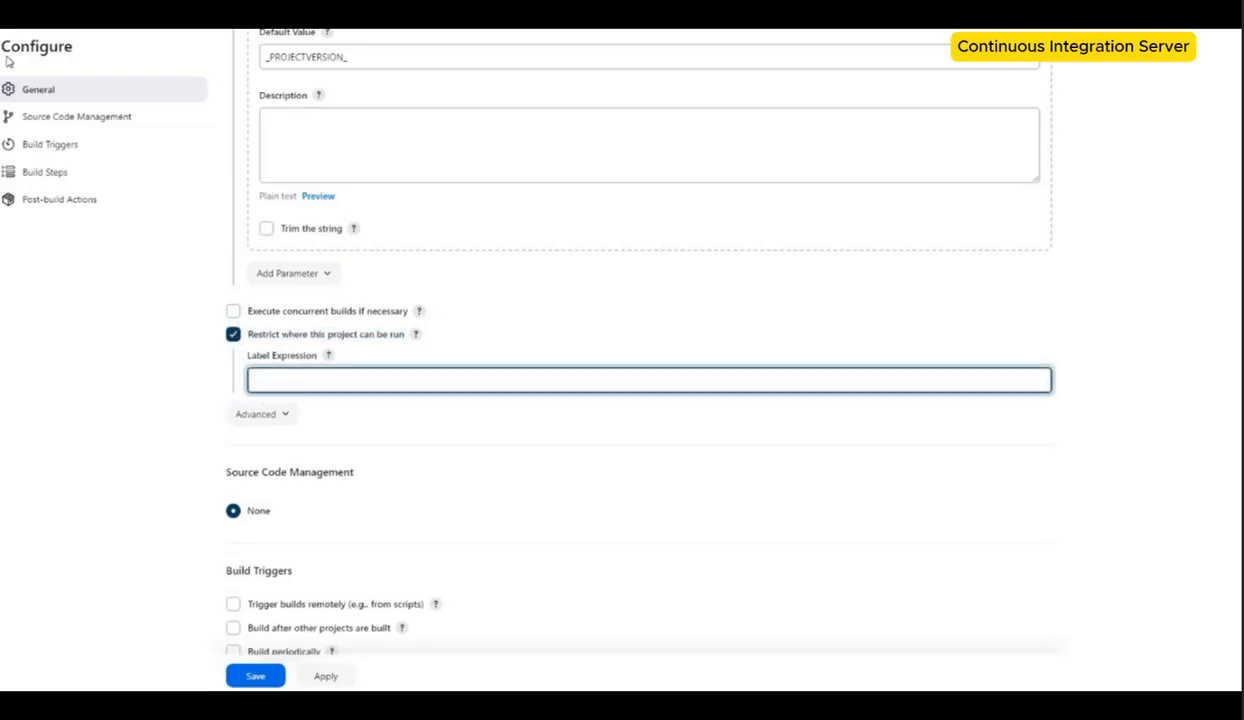
pyautogui.scroll(2, 640, 290)
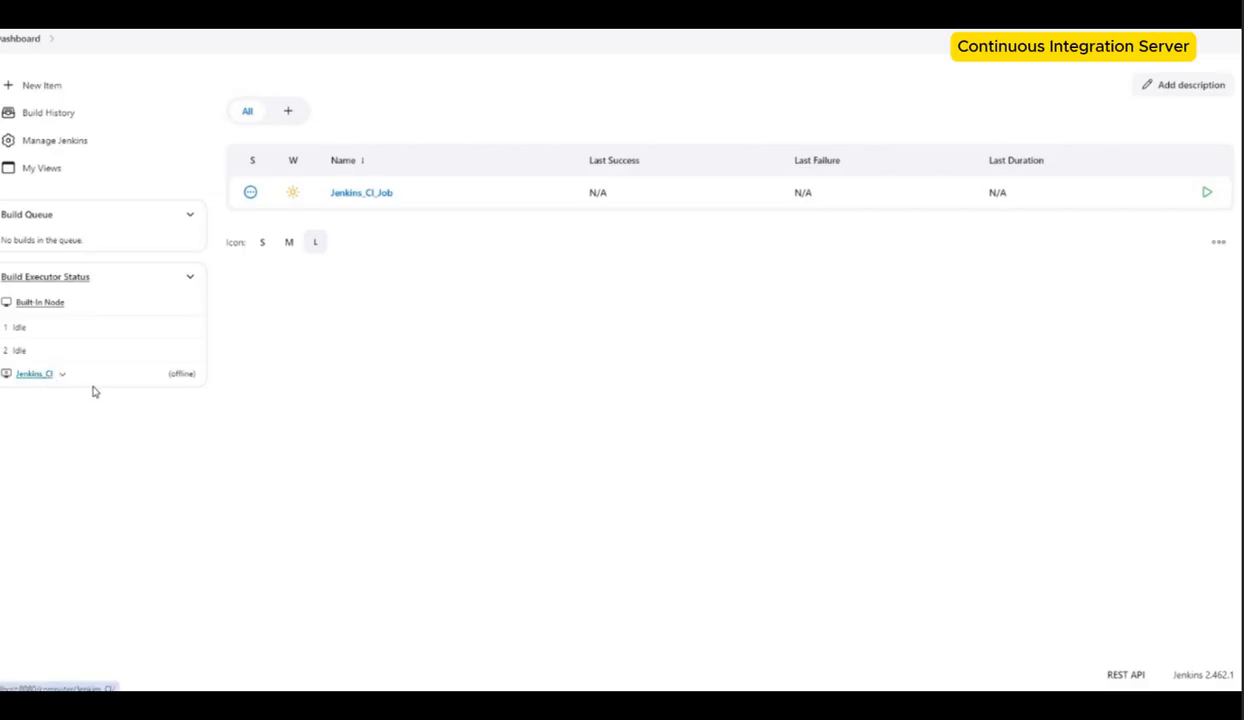
pyautogui.rightClick(45, 374)
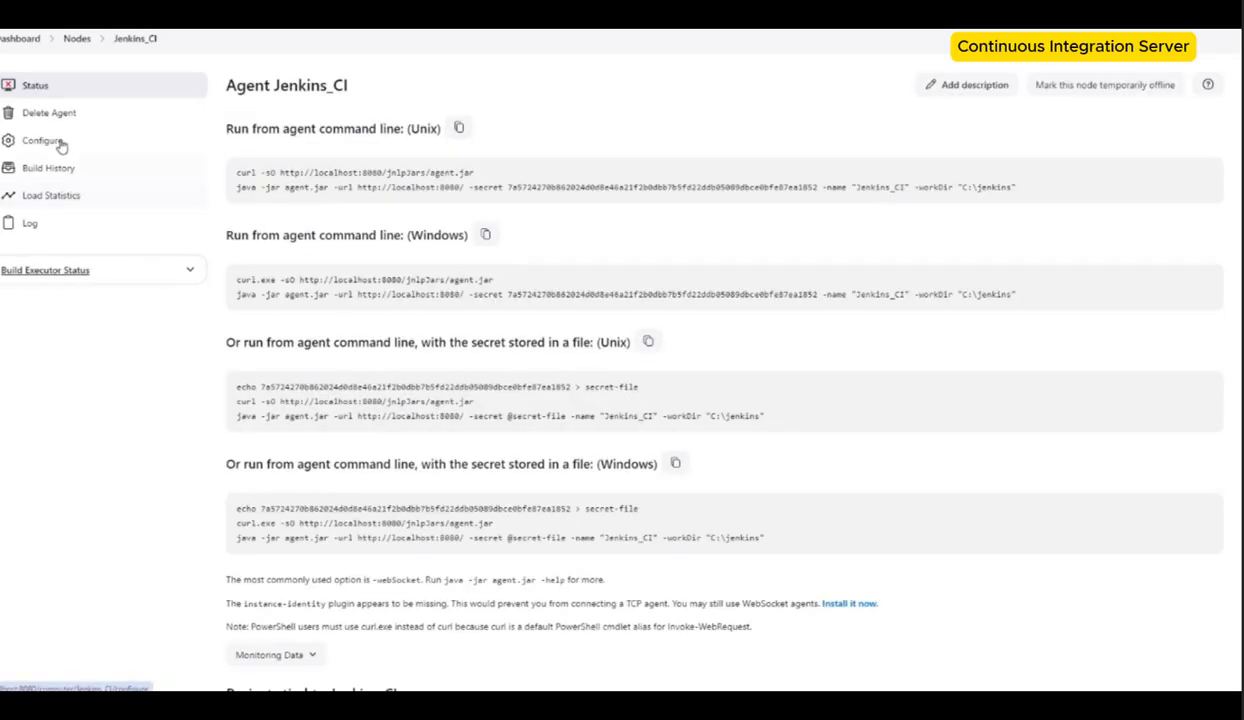
pyautogui.click(60, 146)
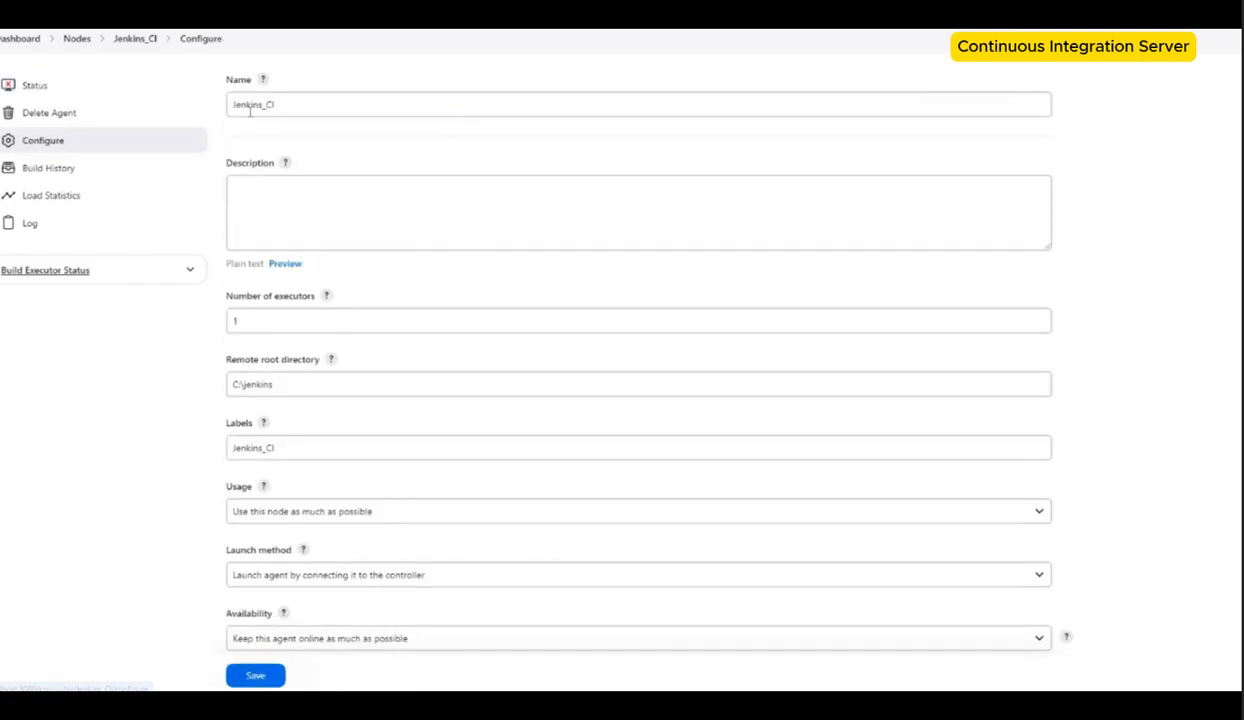
pyautogui.click(254, 449)
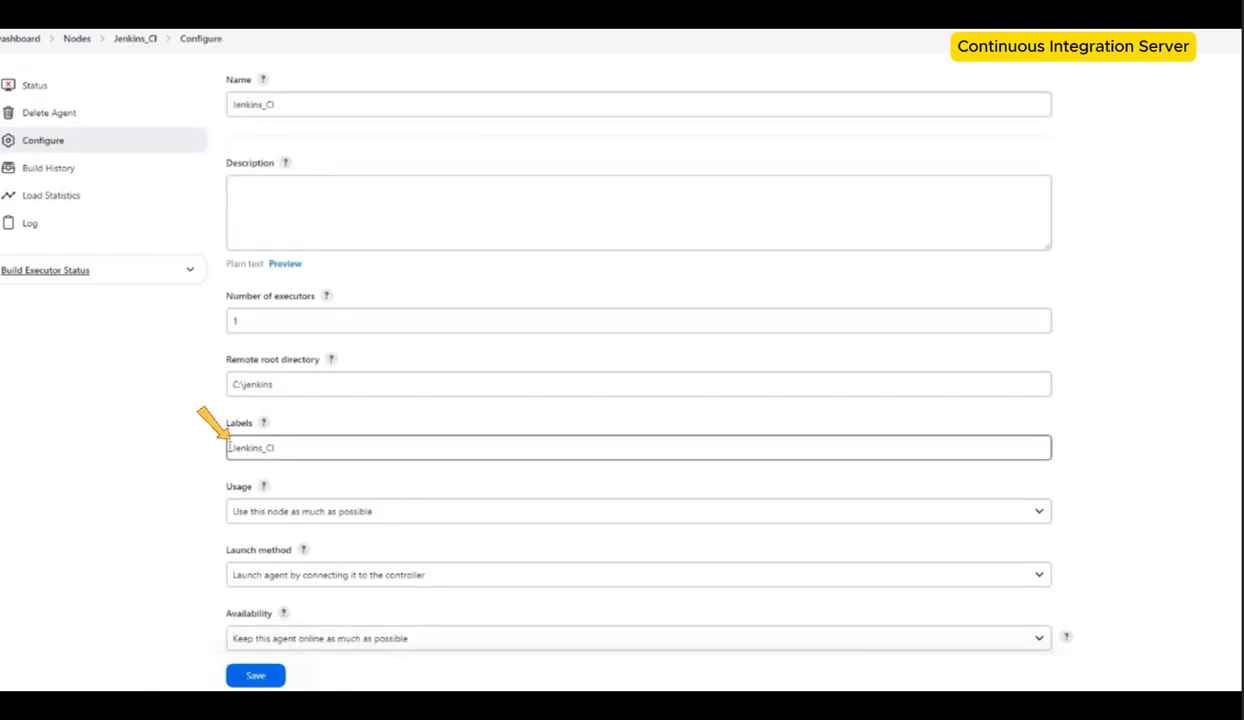
pyautogui.hotkey('ctrl', 'a')
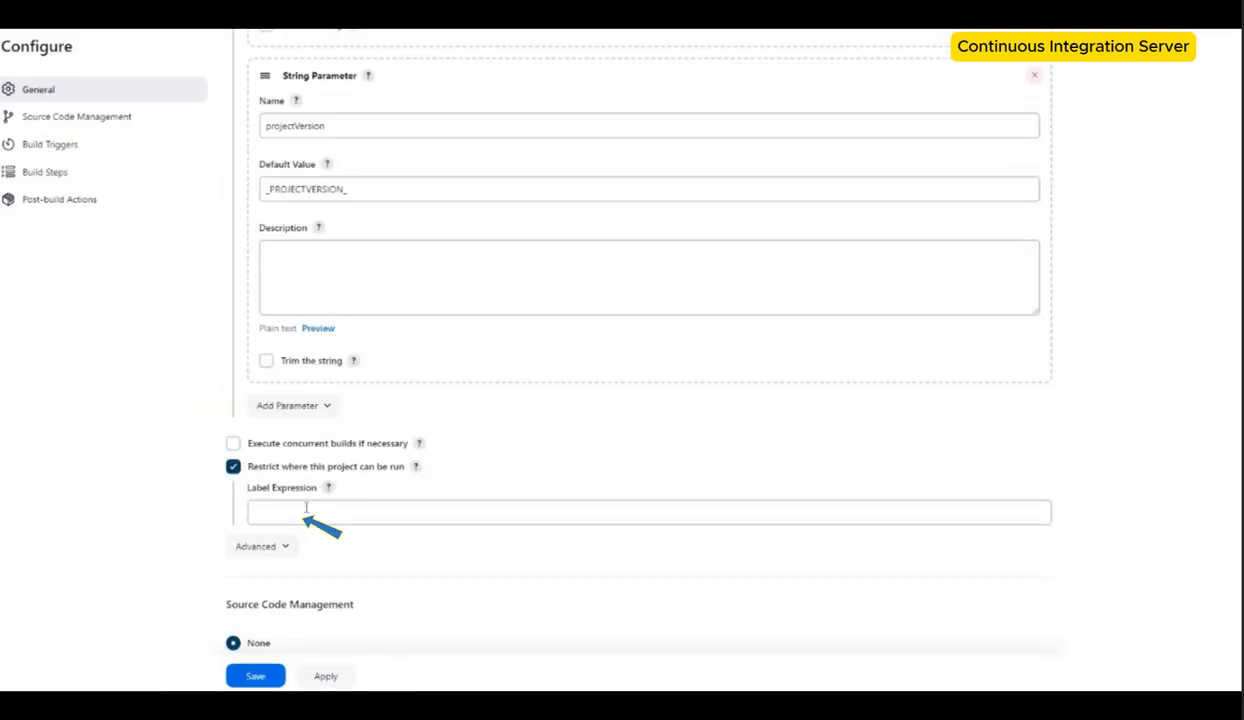
pyautogui.write('Jenkins_CI')
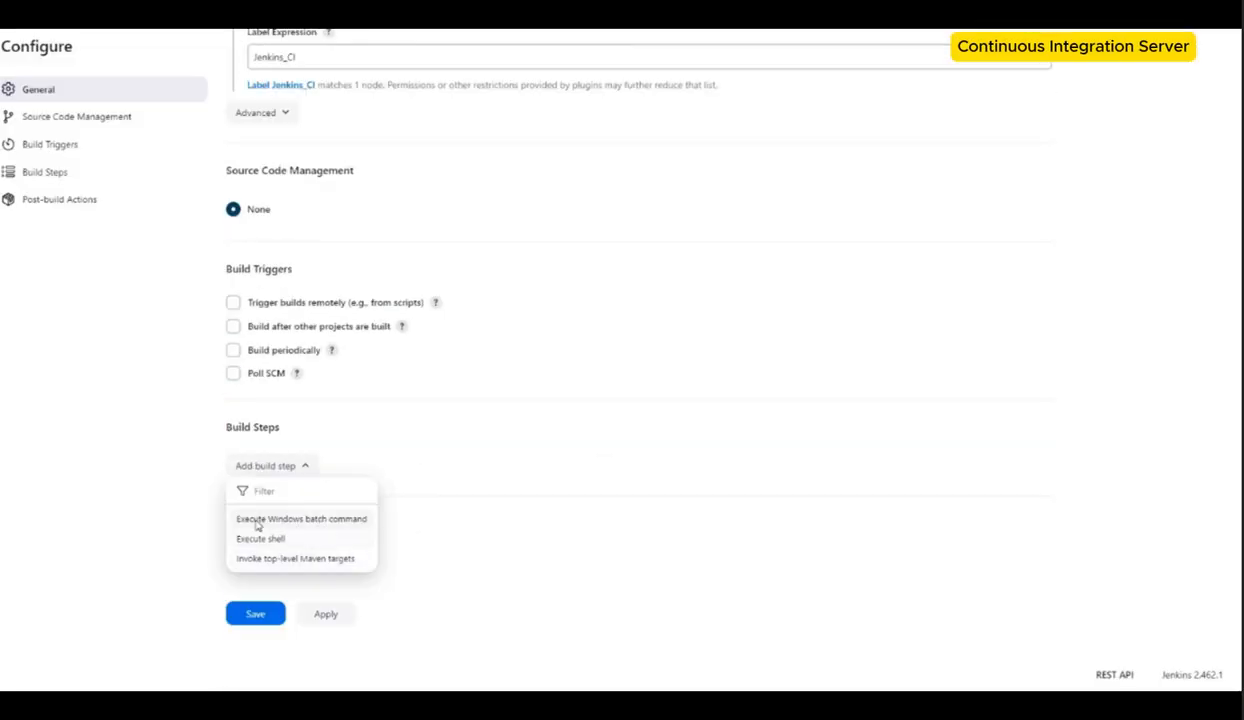
# Step: Add an Execute Windows batch command build step running the guide's ProjectExport.bat command on a single line
pyautogui.scroll(-3, 296, 409)
pyautogui.click(283, 369)
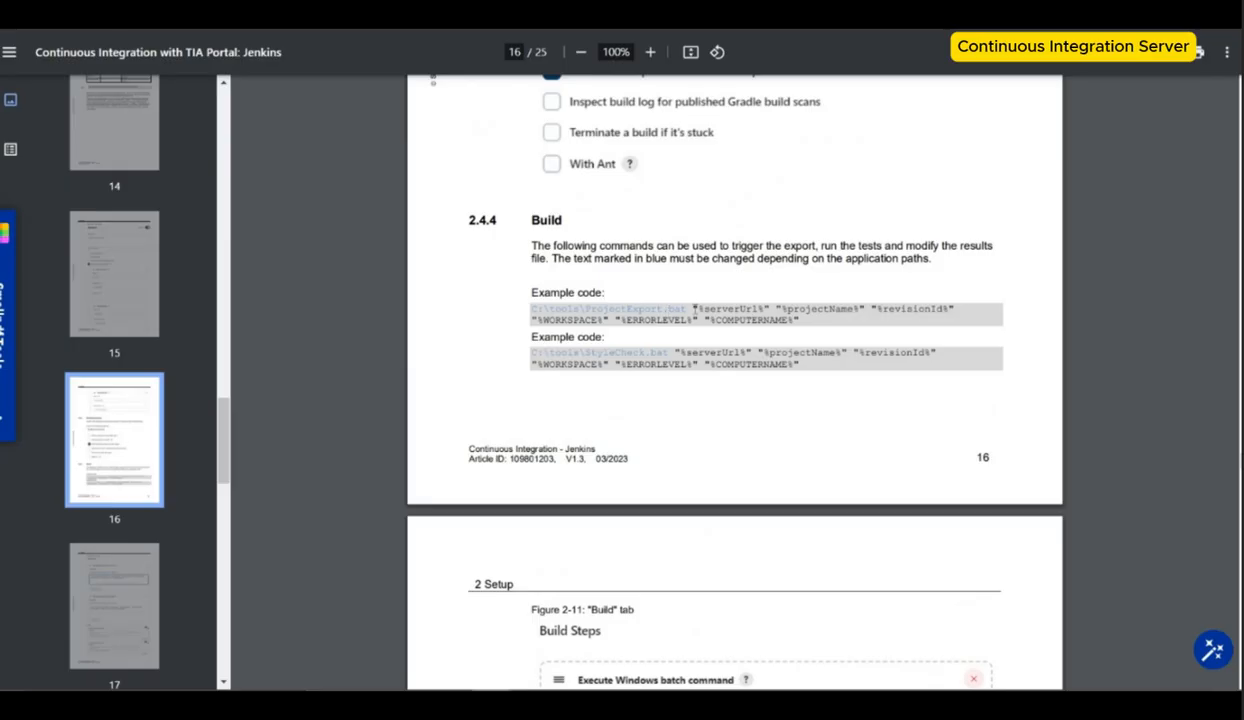
pyautogui.moveTo(810, 310); pyautogui.dragTo(624, 297)
pyautogui.moveTo(803, 321); pyautogui.dragTo(545, 310)
pyautogui.hotkey('ctrl', 'c')
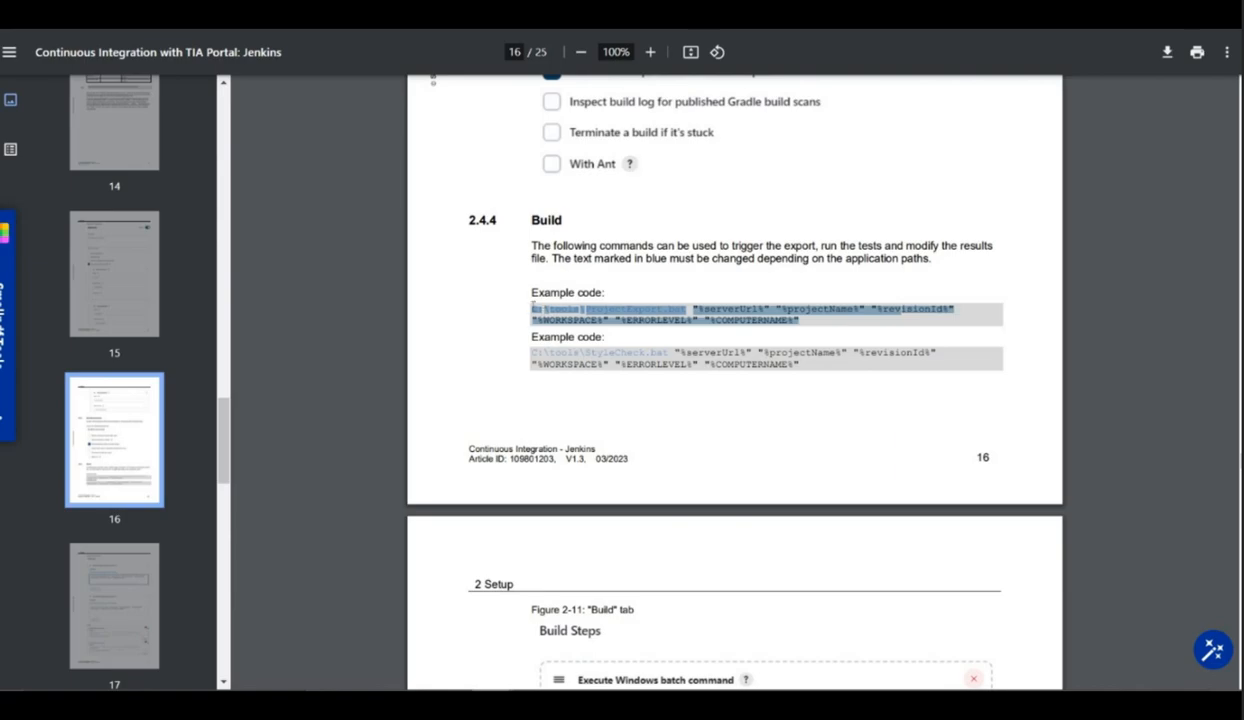
pyautogui.moveTo(518, 308); pyautogui.dragTo(531, 292)
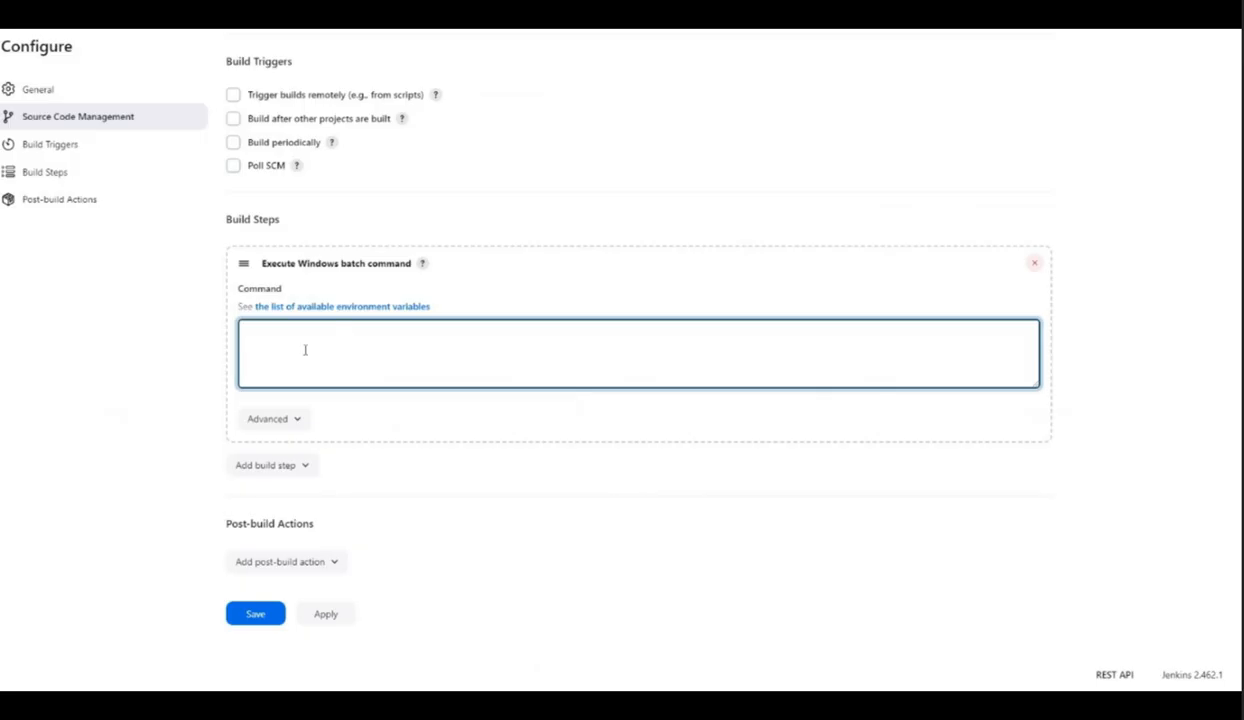
pyautogui.hotkey('ctrl', 'v')
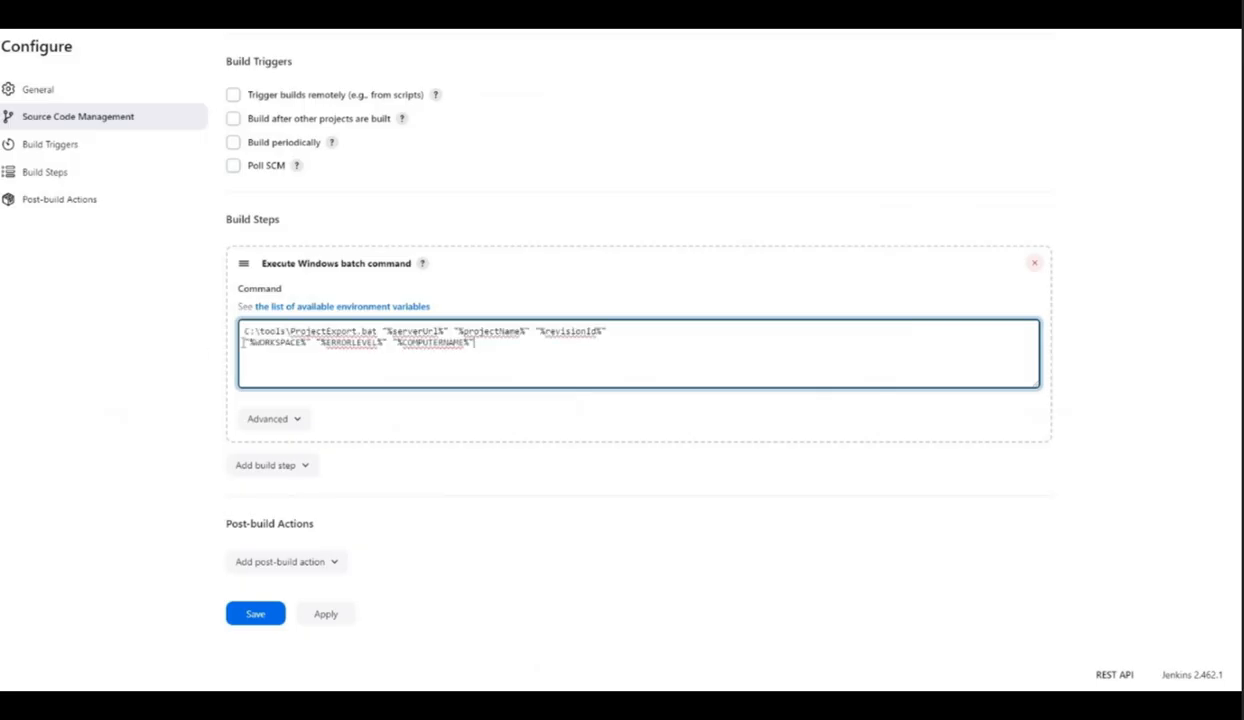
pyautogui.press('BackSpace')
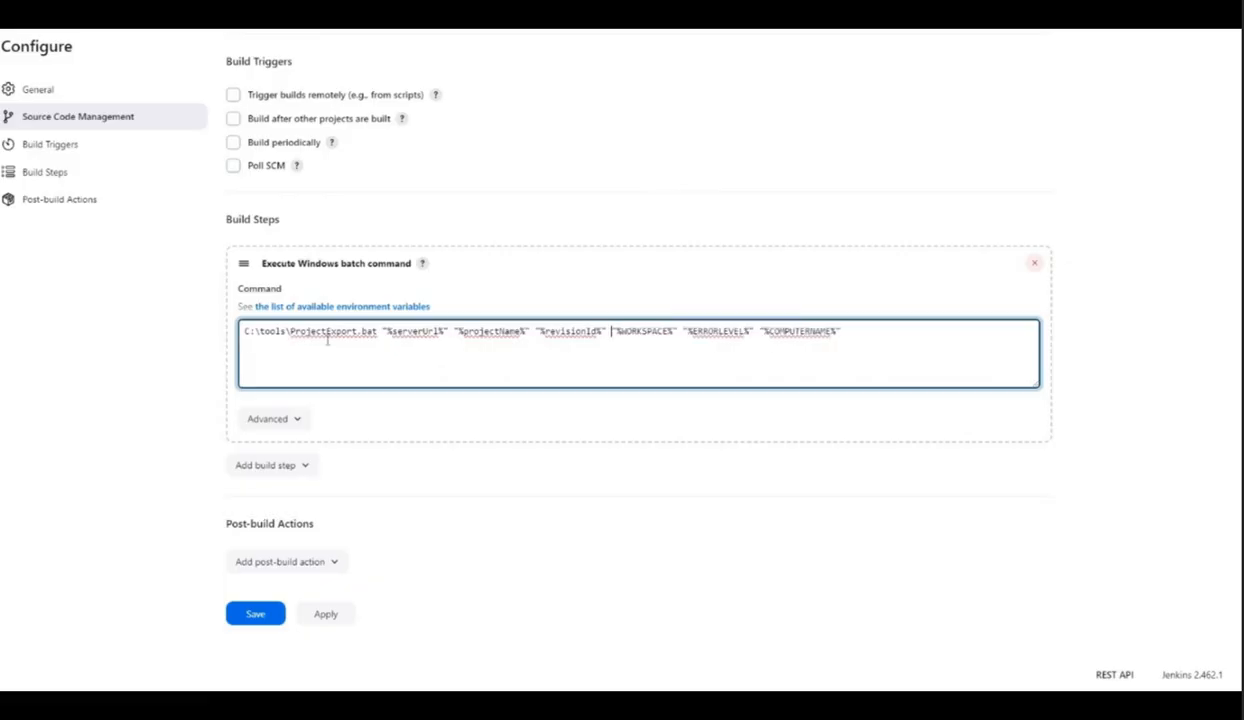
# Step: Check the variable names in the pasted ProjectExport.bat command word by word
pyautogui.doubleClick(428, 331)
pyautogui.doubleClick(492, 331)
pyautogui.doubleClick(572, 331)
pyautogui.doubleClick(646, 331)
pyautogui.doubleClick(718, 331)
pyautogui.hotkey('ctrl', 'Right')
pyautogui.hotkey('ctrl', 'Right')
pyautogui.hotkey('ctrl', 'shift', 'Right')
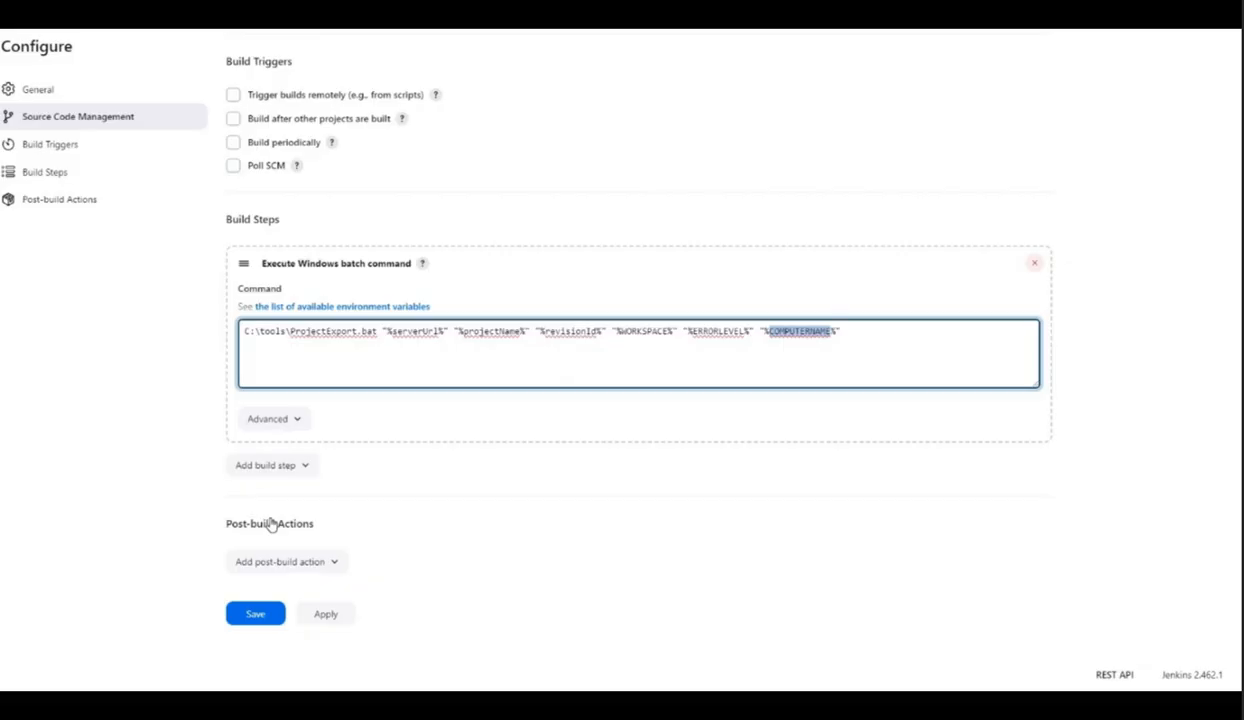
# Step: Add a second Execute Windows batch command build step and place the cursor in its command field
pyautogui.click(268, 465)
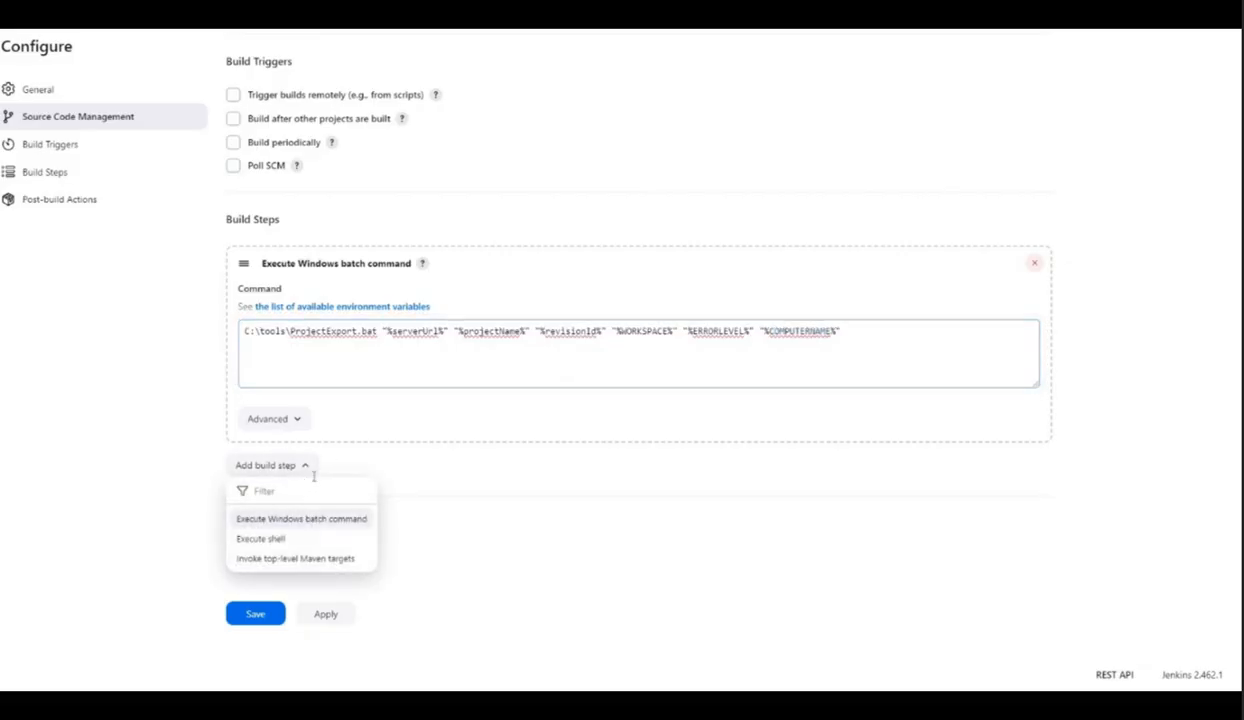
pyautogui.click(300, 518)
pyautogui.scroll(-2, 275, 369)
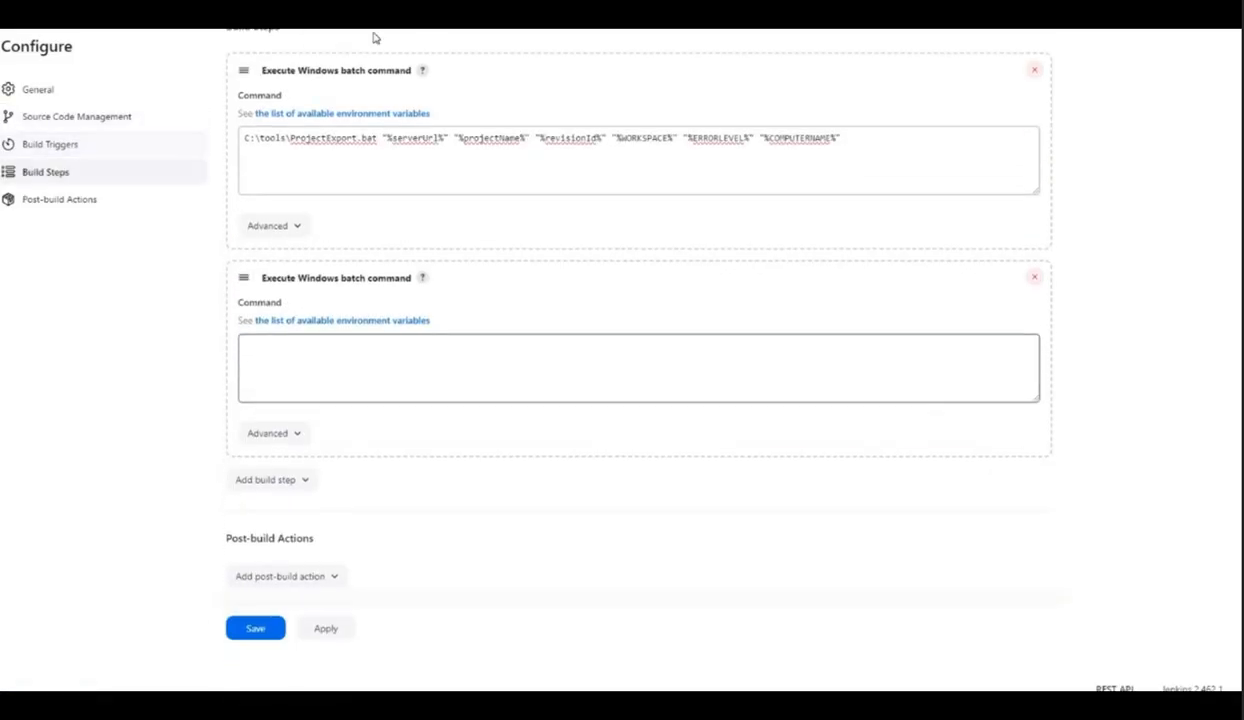
pyautogui.click(420, 368)
# Step: Switch to the guide and review the StyleCheck.bat example command and the Build Steps figure
pyautogui.hotkey('alt', 'Tab')
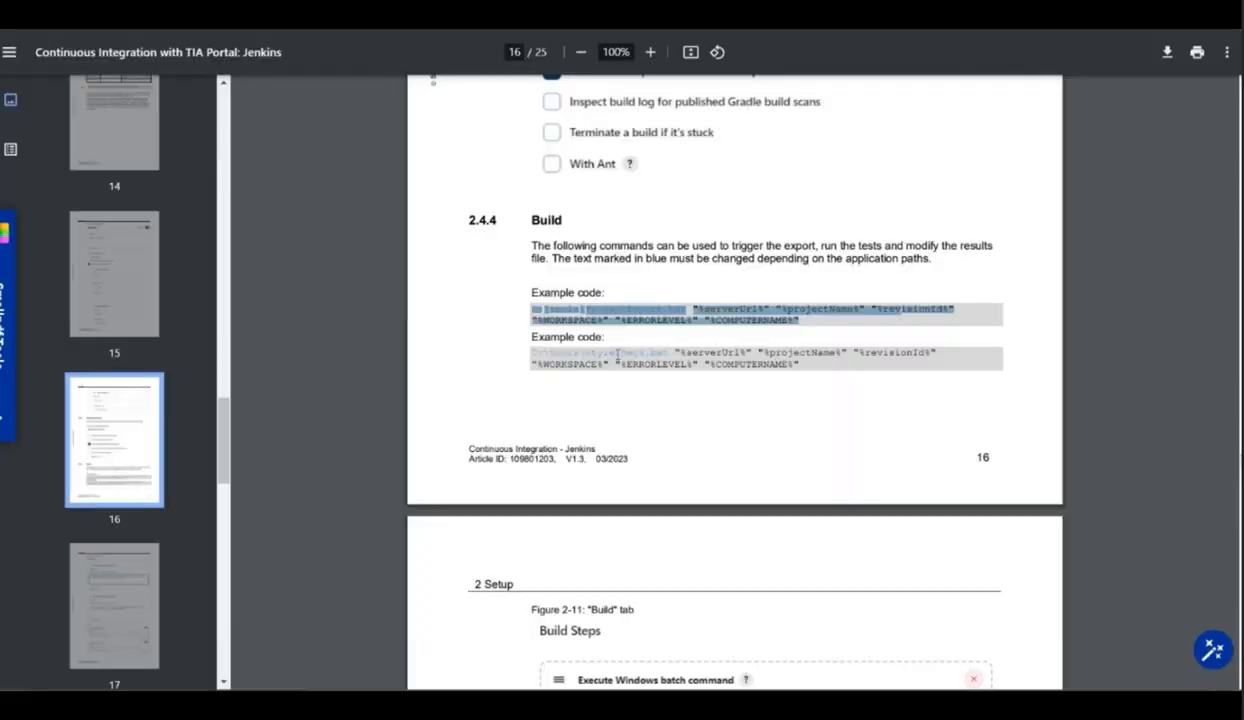
pyautogui.click(700, 424)
pyautogui.scroll(-3, 700, 424)
pyautogui.scroll(-2, 640, 400)
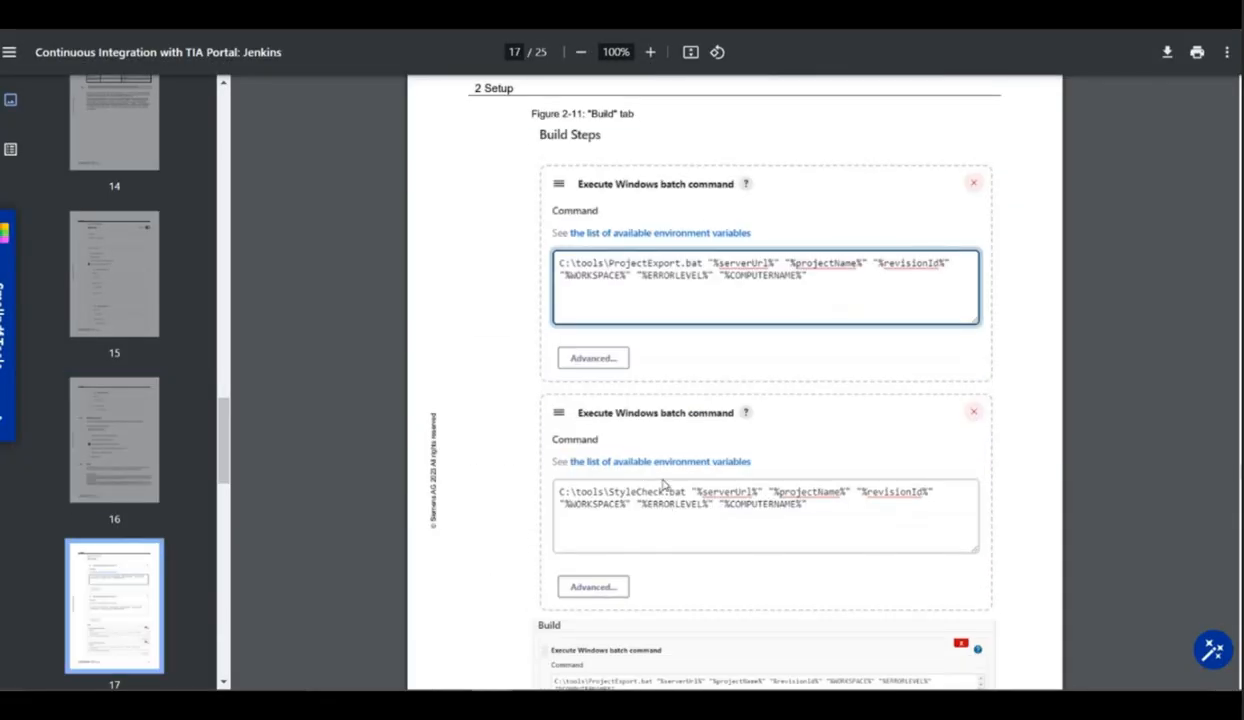
pyautogui.scroll(-2, 653, 392)
pyautogui.scroll(-6, 655, 450)
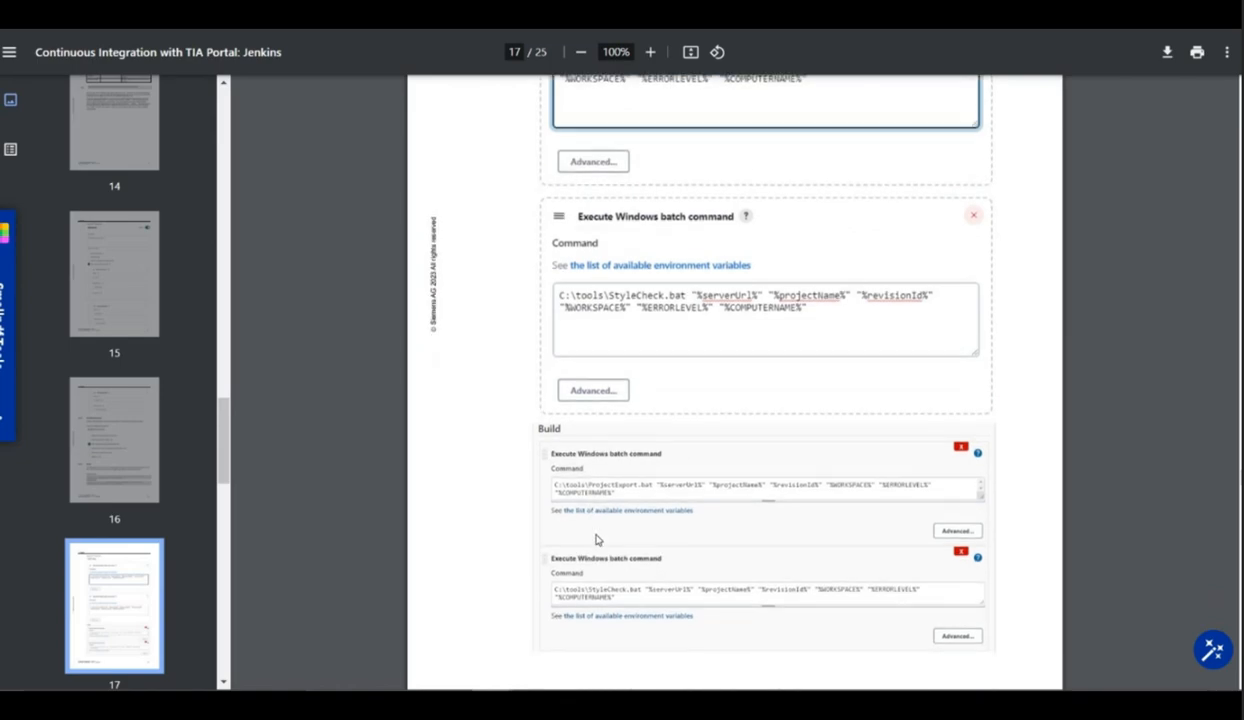
pyautogui.scroll(3, 661, 484)
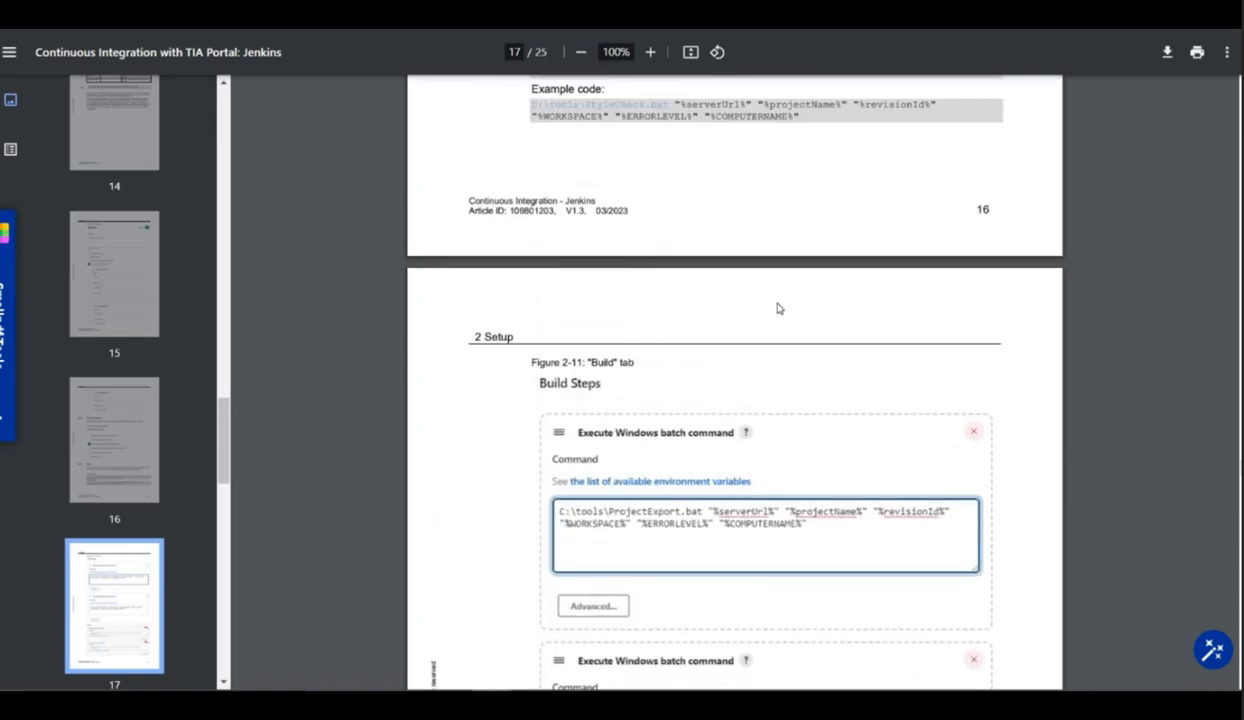
# Step: Change the second build step's command to run C:\tools\StyleCheck_TestSuite.bat with the same parameters
pyautogui.moveTo(527, 273); pyautogui.dragTo(646, 300)
pyautogui.press('BackSpace')
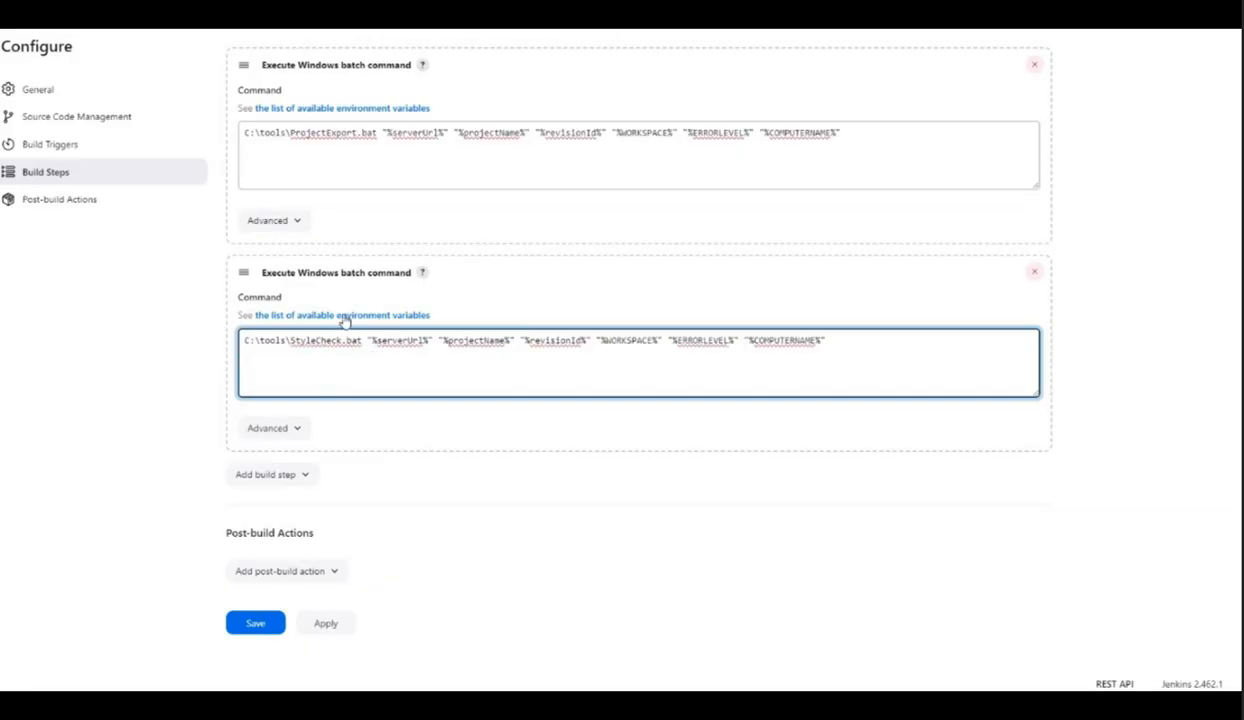
pyautogui.doubleClick(311, 340)
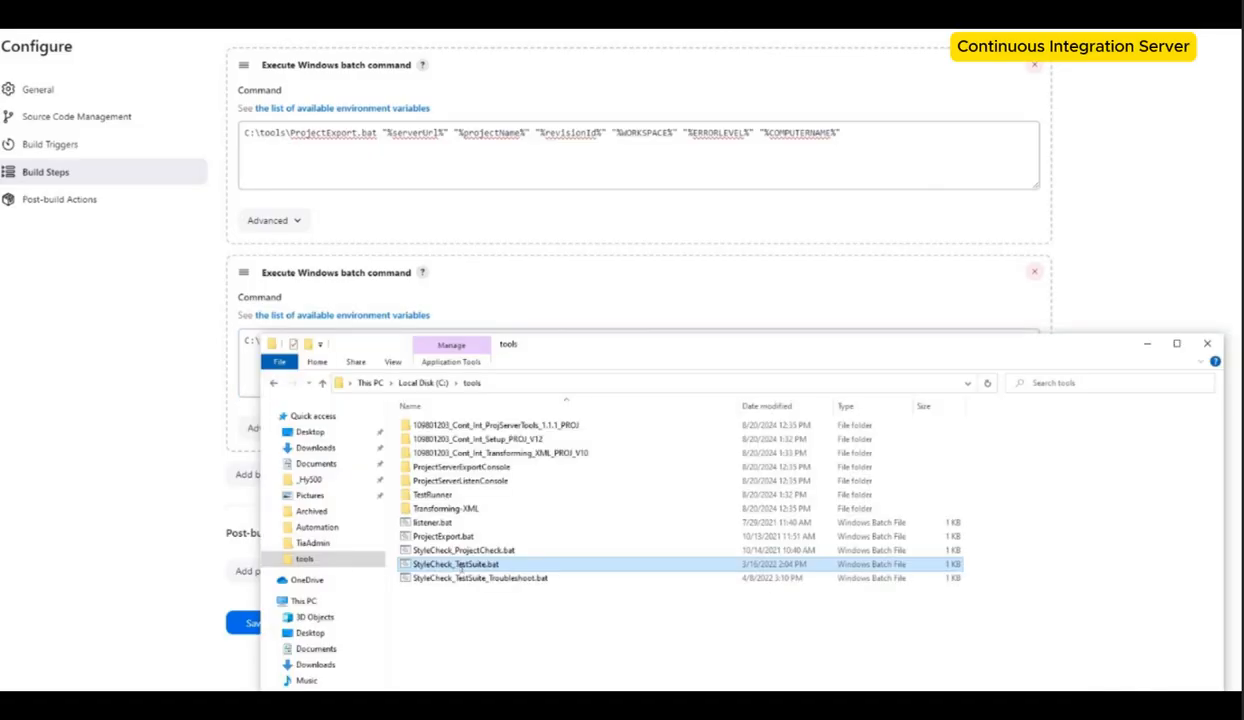
pyautogui.click(457, 566)
pyautogui.hotkey('ctrl', 'c')
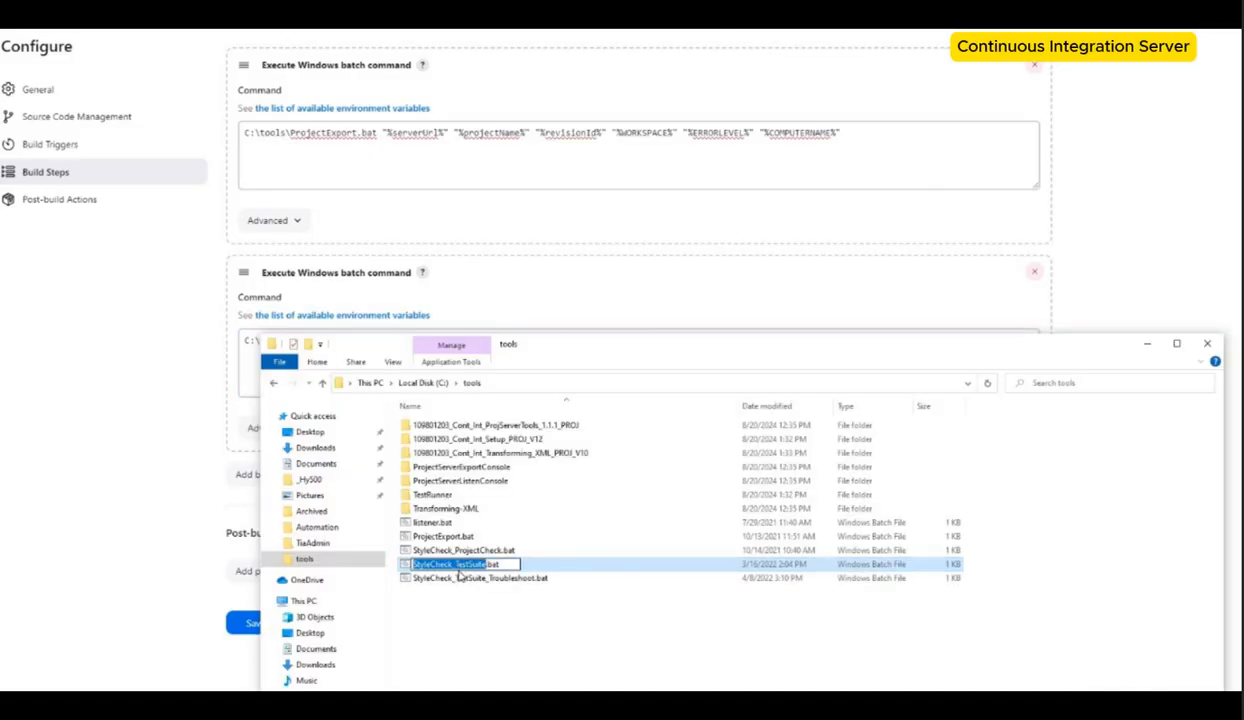
pyautogui.doubleClick(452, 503)
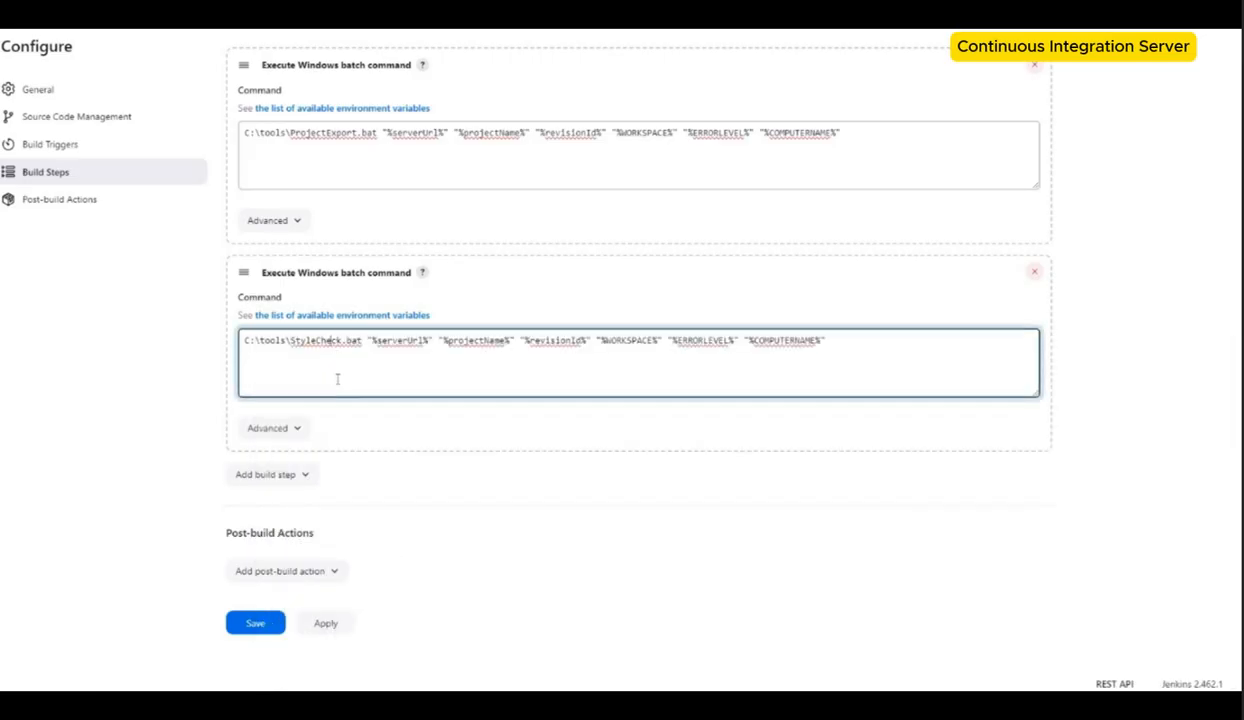
pyautogui.doubleClick(316, 341)
pyautogui.hotkey('ctrl', 'v')
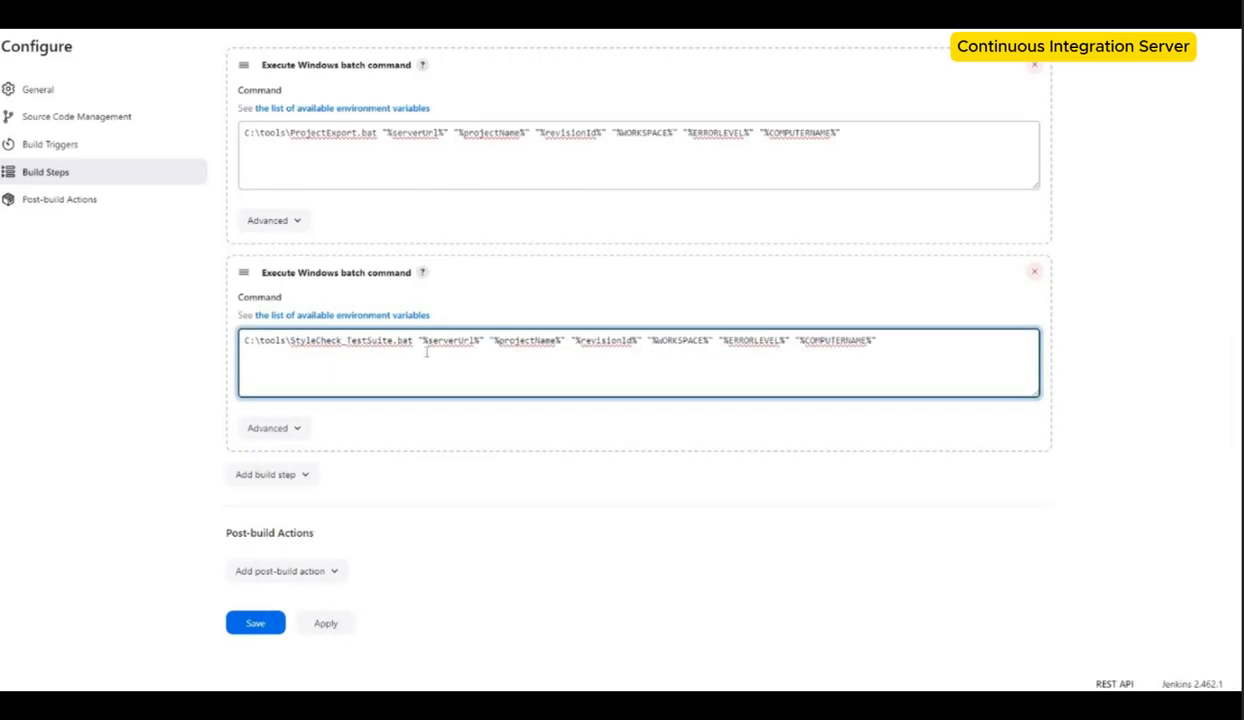
# Step: Save the Jenkins_CI_Job configuration
pyautogui.scroll(-1, 346, 544)
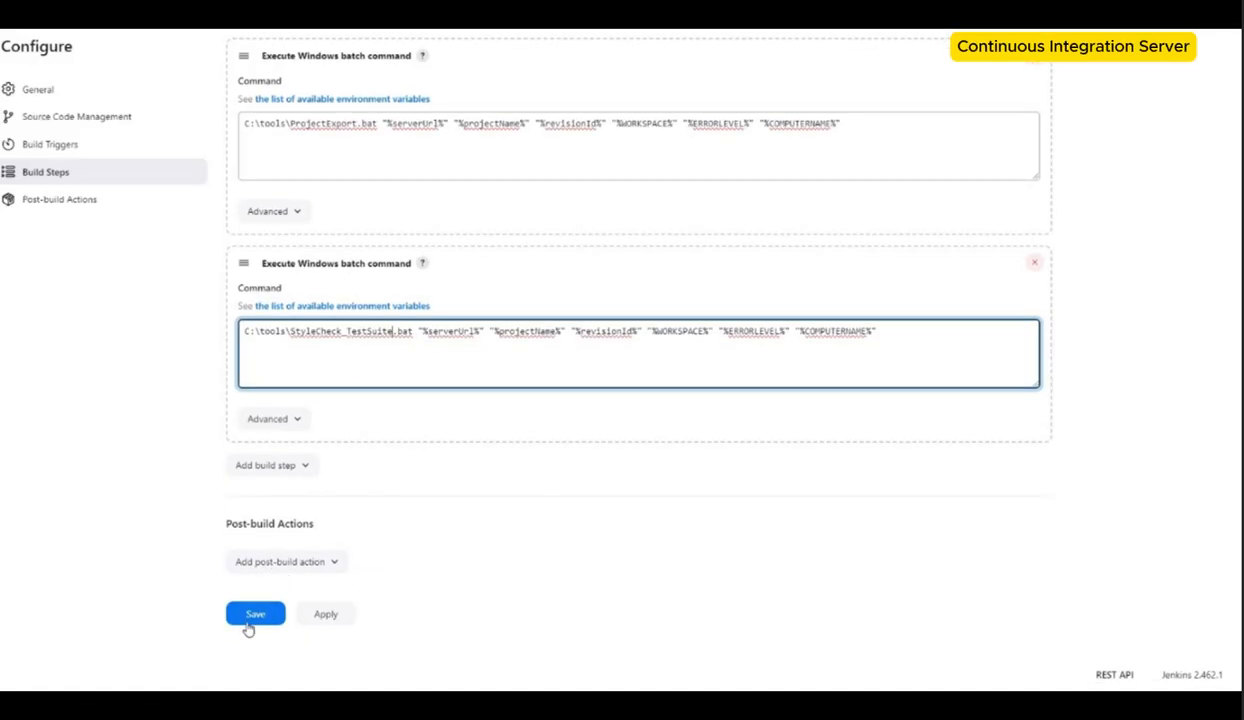
pyautogui.click(251, 616)
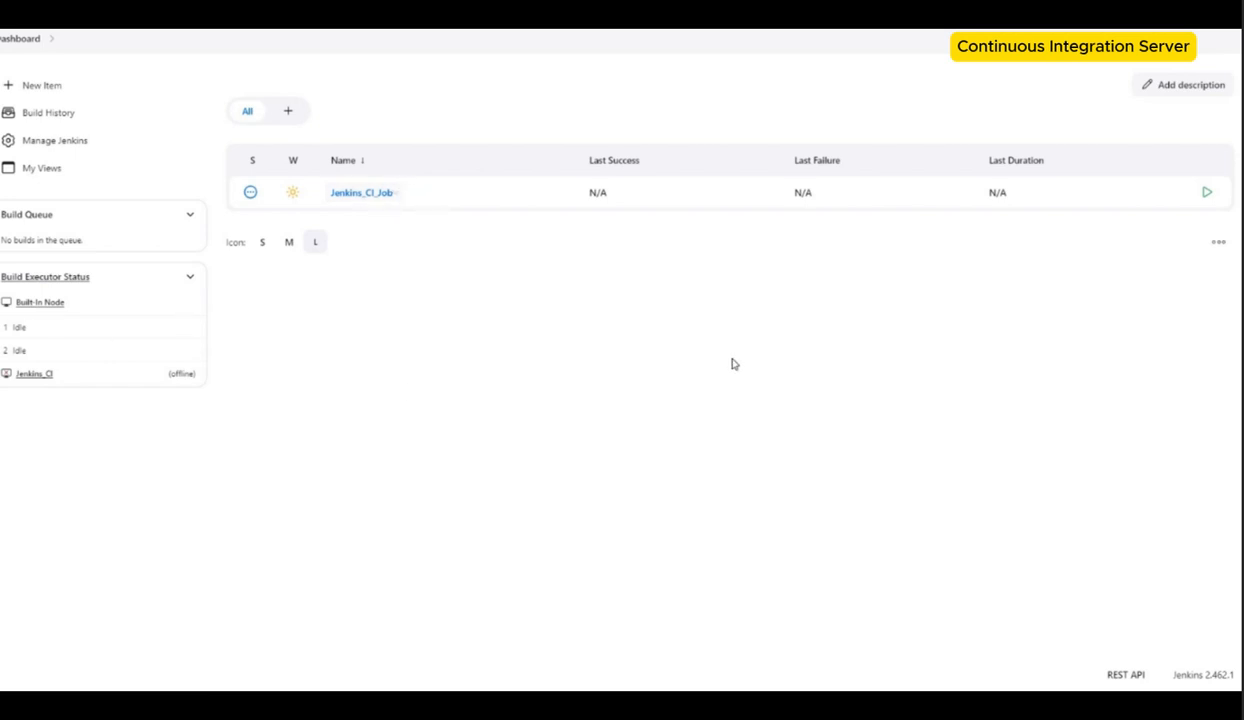
pyautogui.click(36, 376)
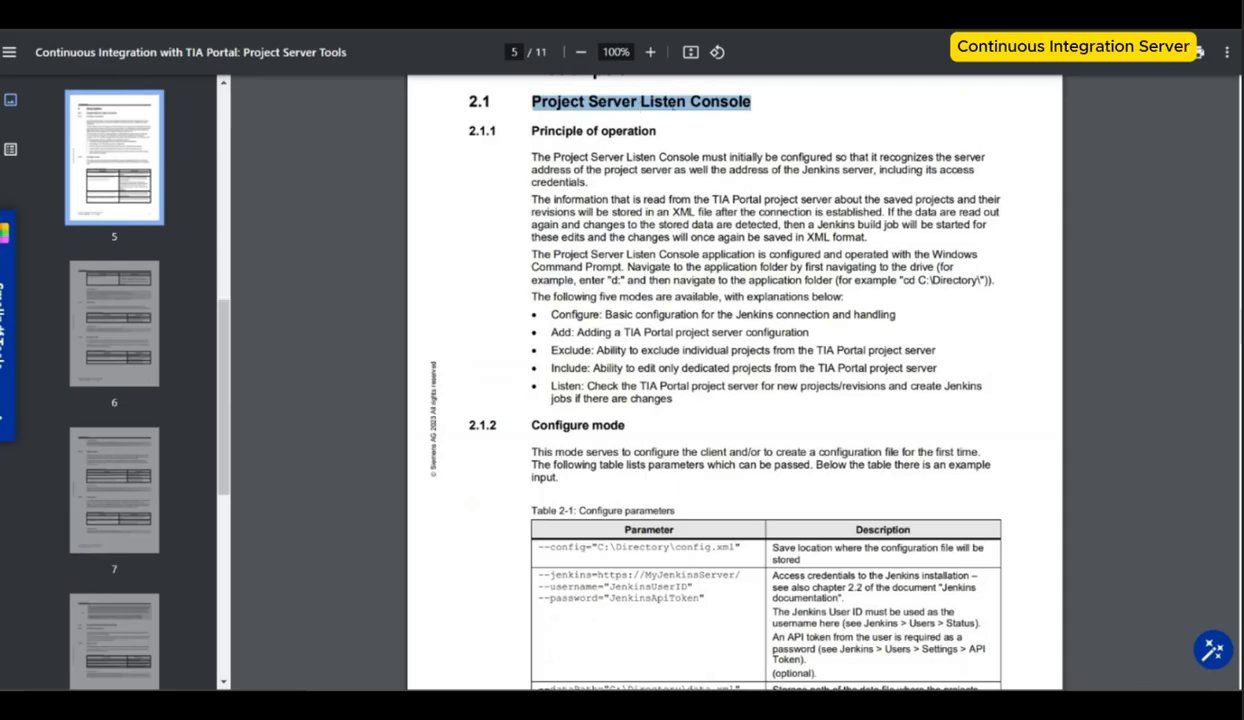
# Step: Copy the Configure mode example input from the Project Server Tools guide after reviewing its parameter table
pyautogui.scroll(-3, 613, 430)
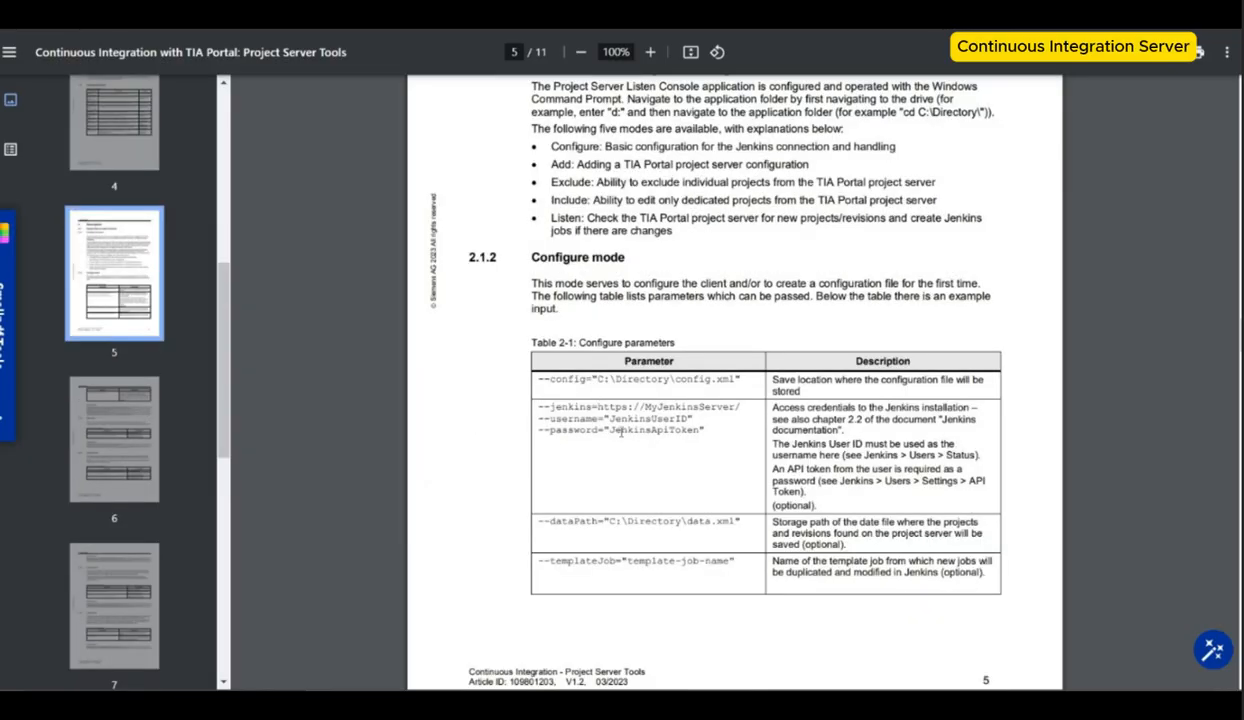
pyautogui.moveTo(694, 430); pyautogui.dragTo(623, 436)
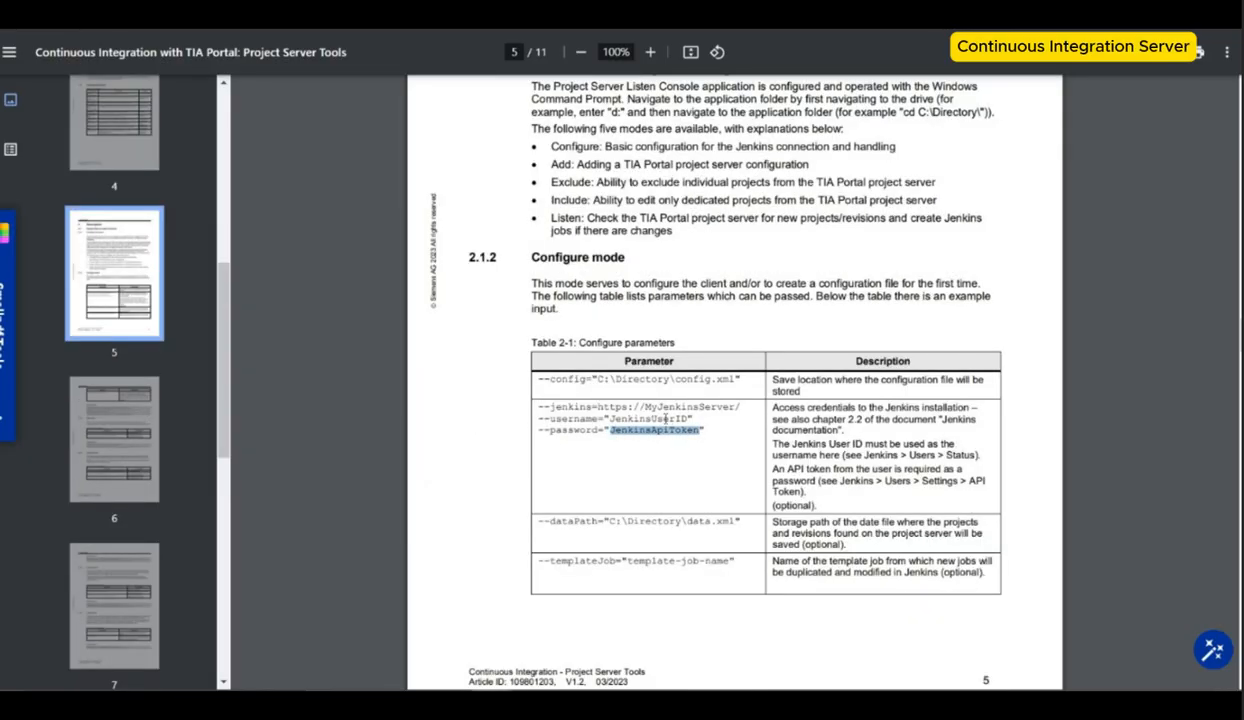
pyautogui.moveTo(680, 418); pyautogui.dragTo(605, 419)
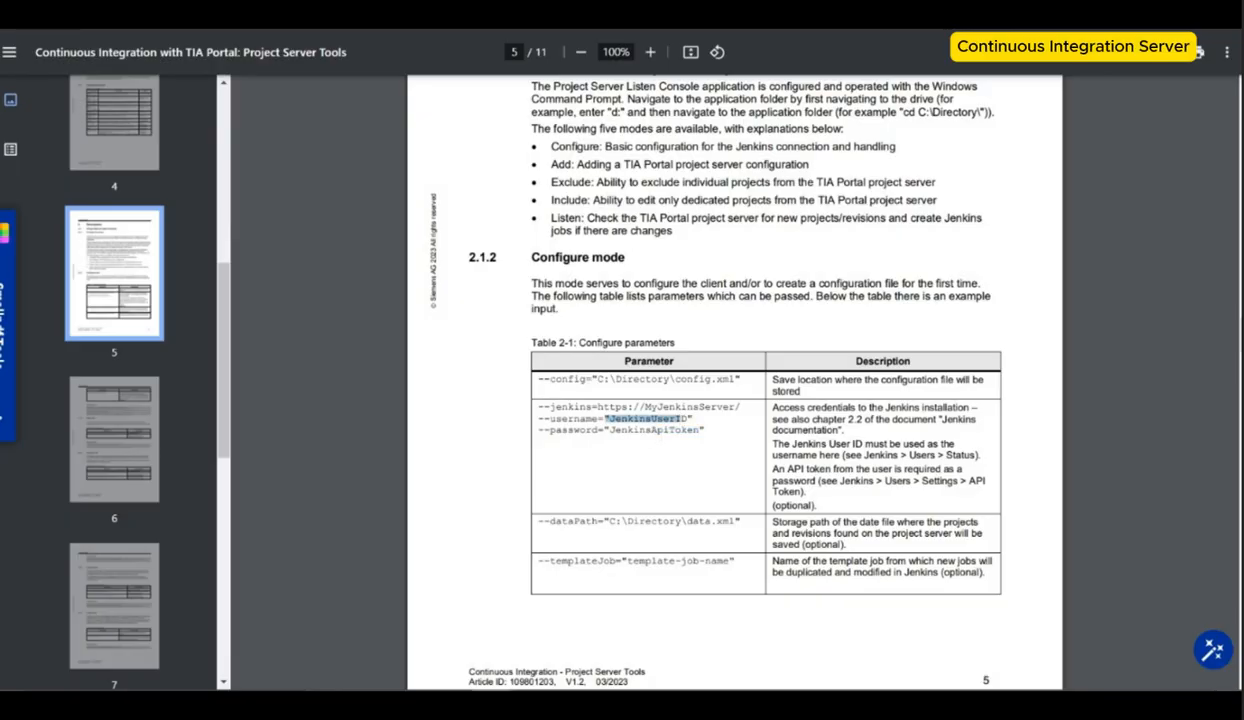
pyautogui.scroll(-5, 674, 486)
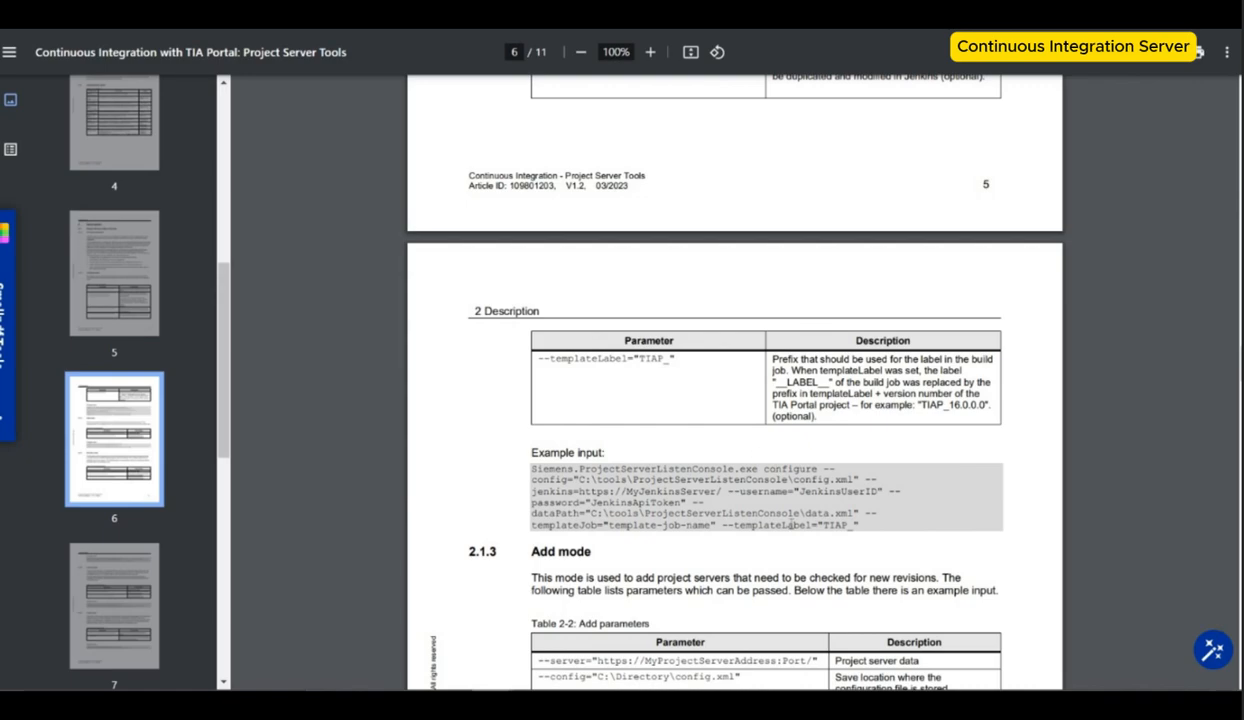
pyautogui.moveTo(751, 513); pyautogui.dragTo(531, 467)
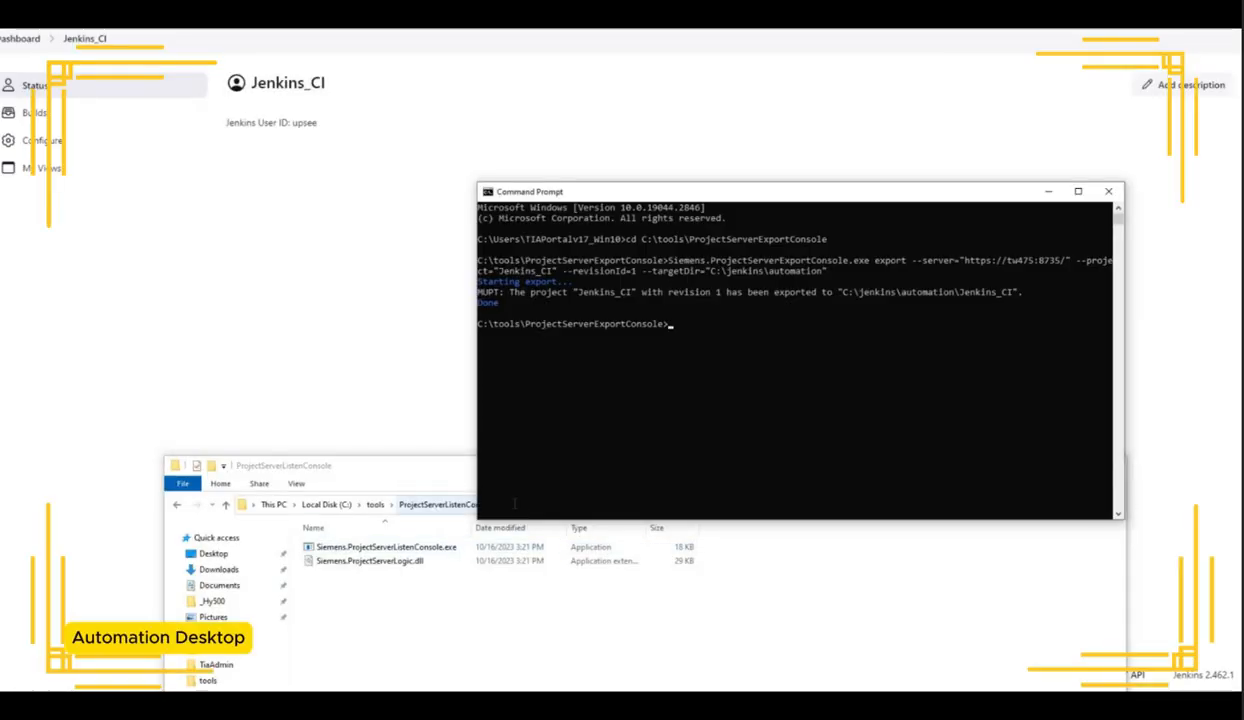
# Step: Change the Command Prompt directory to C:\tools\ProjectServerListenConsole
pyautogui.click(437, 507)
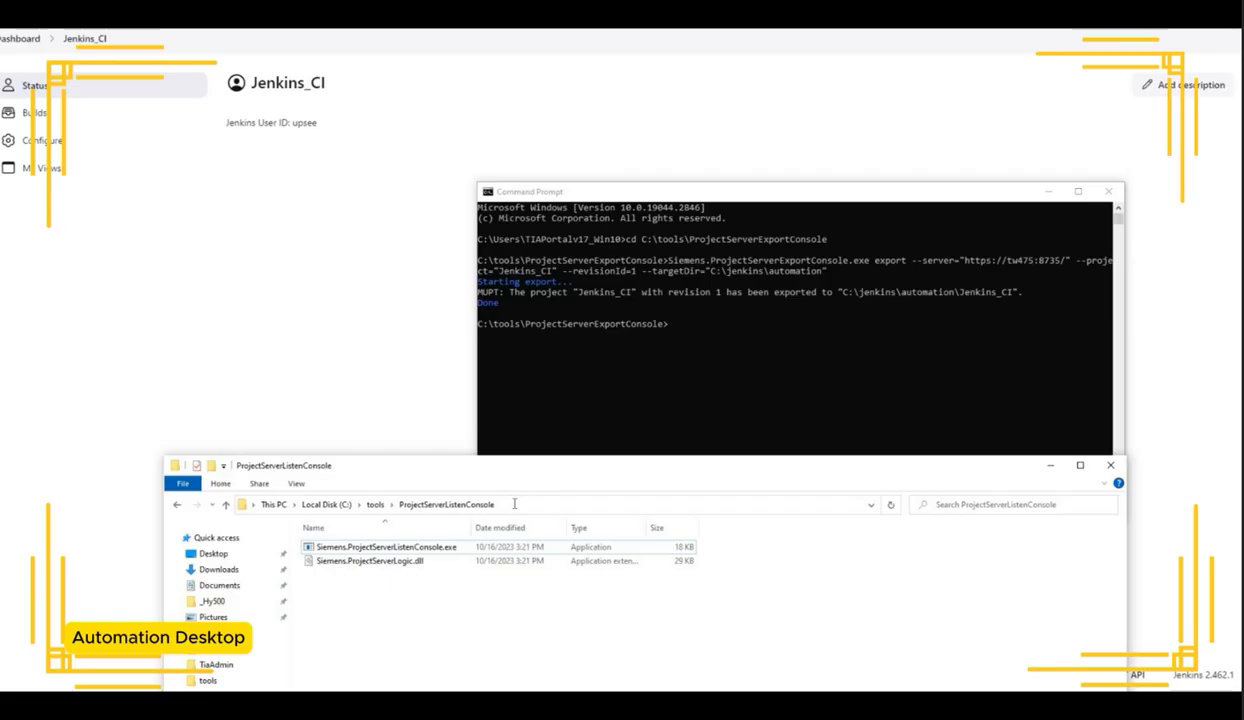
pyautogui.click(722, 342)
pyautogui.write('cd')
pyautogui.write('C:\\tools\\ProjectServerListenConsole')
pyautogui.press('Return')
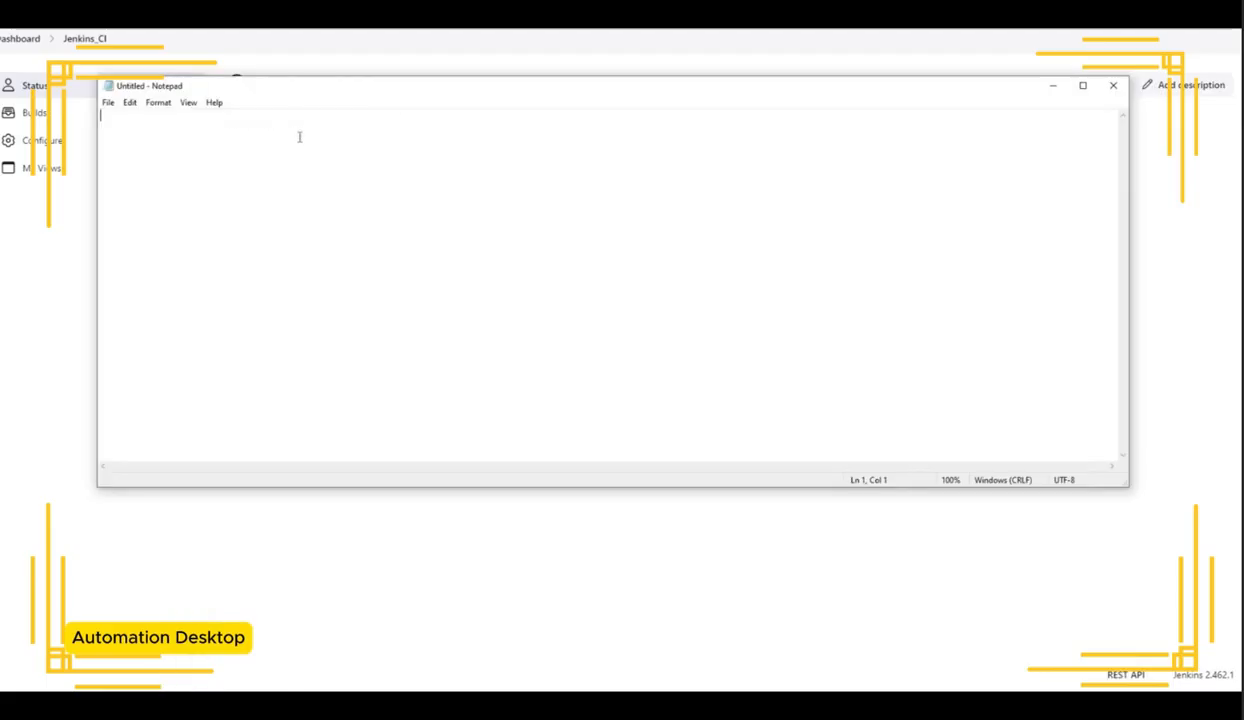
# Step: Paste the example configure command into Notepad and join its lines into a single line
pyautogui.hotkey('ctrl', 'v')
pyautogui.click(691, 119)
pyautogui.press('Delete')
pyautogui.click(1016, 116)
pyautogui.press('Delete')
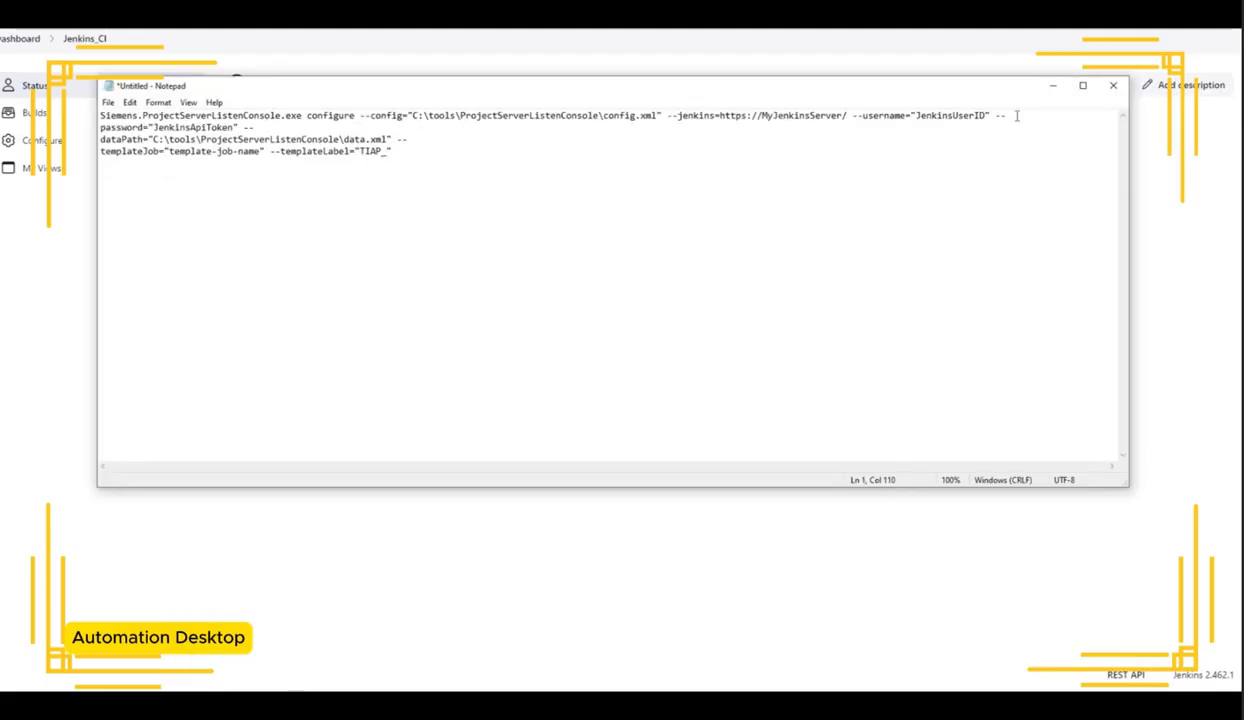
pyautogui.click(1017, 116)
pyautogui.press('Delete')
pyautogui.press('Down')
pyautogui.press('Delete')
pyautogui.click(158, 103)
pyautogui.click(184, 118)
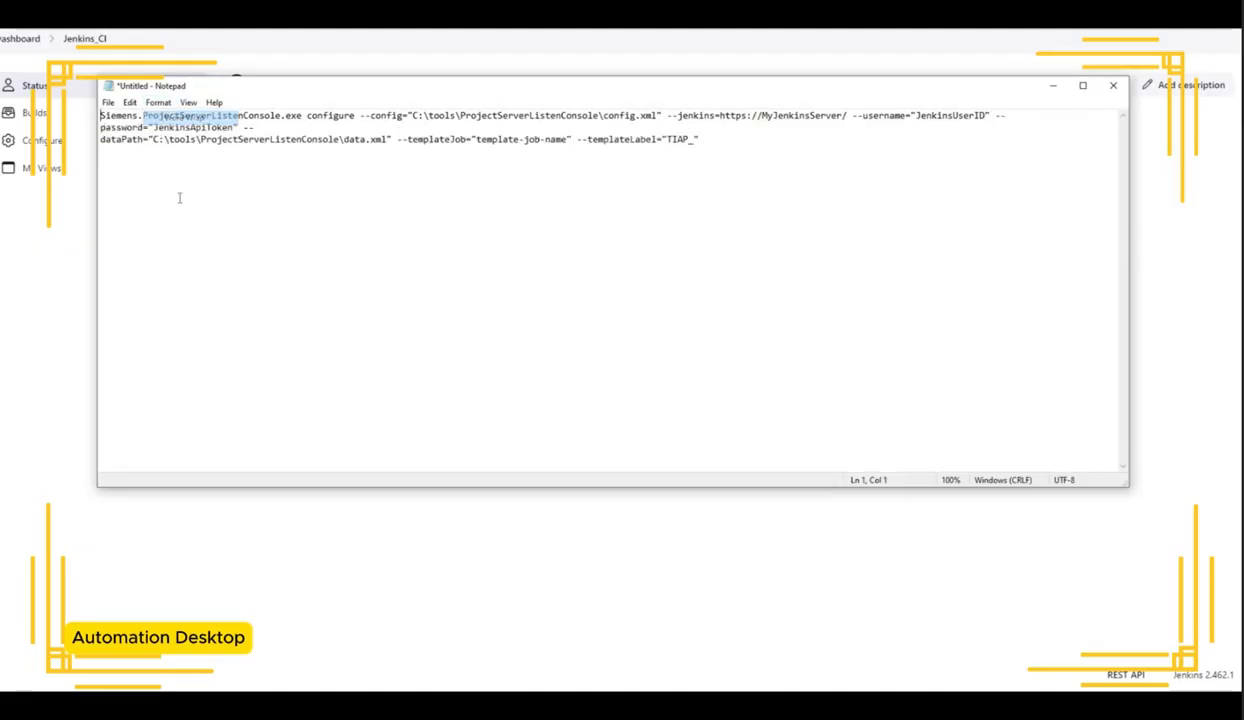
pyautogui.moveTo(1129, 300); pyautogui.dragTo(1212, 300)
pyautogui.moveTo(847, 116); pyautogui.dragTo(720, 116)
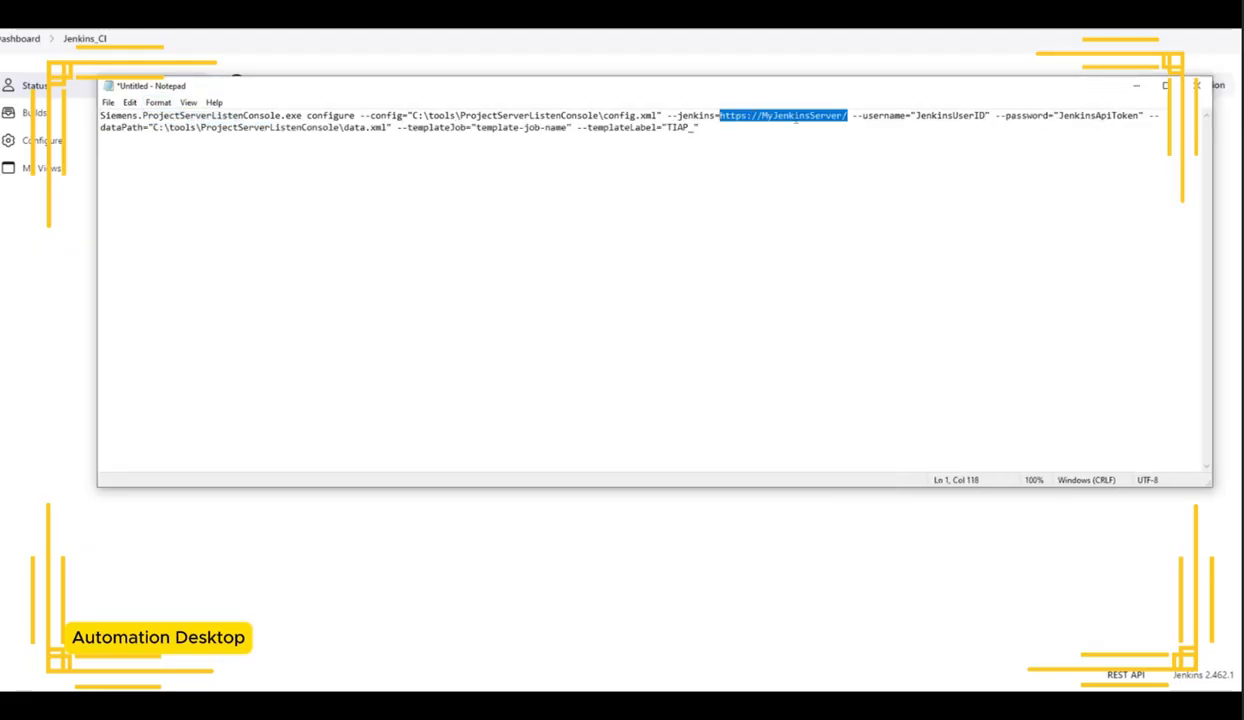
pyautogui.write('https://http://localhost:8080/')
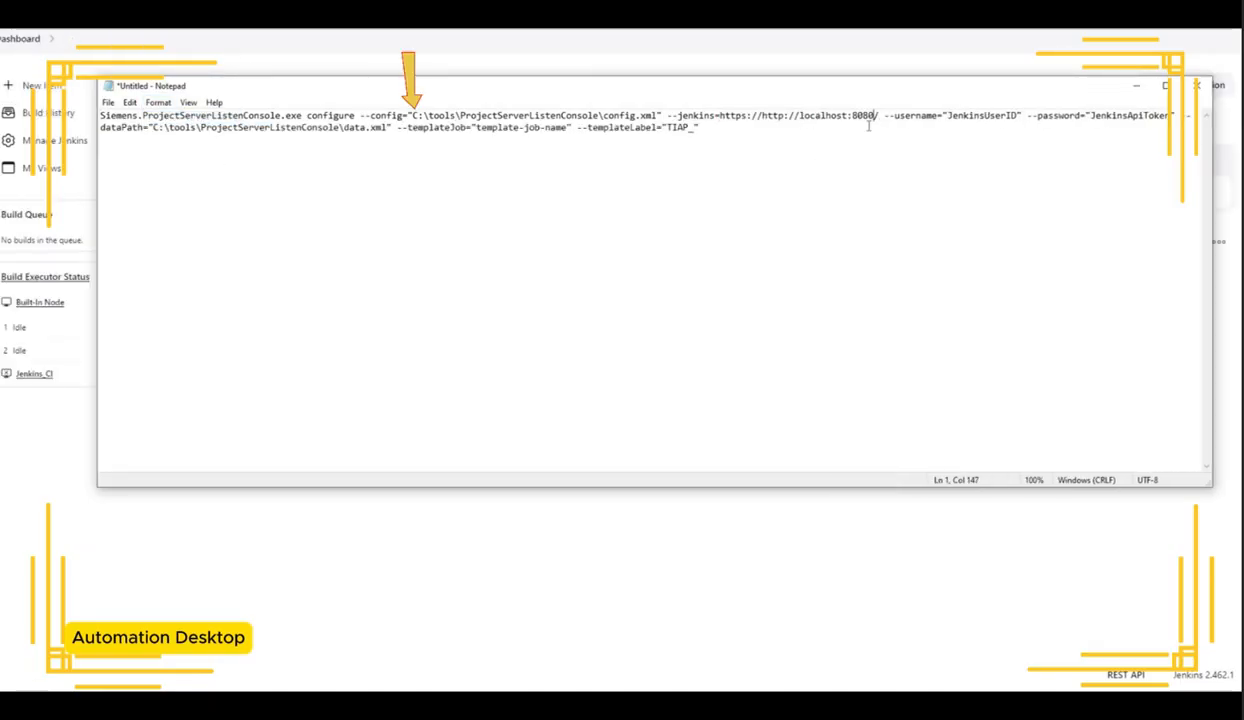
# Step: Set the --username value to Jenkins_CI
pyautogui.doubleClick(980, 116)
pyautogui.write('Jenkins_CI')
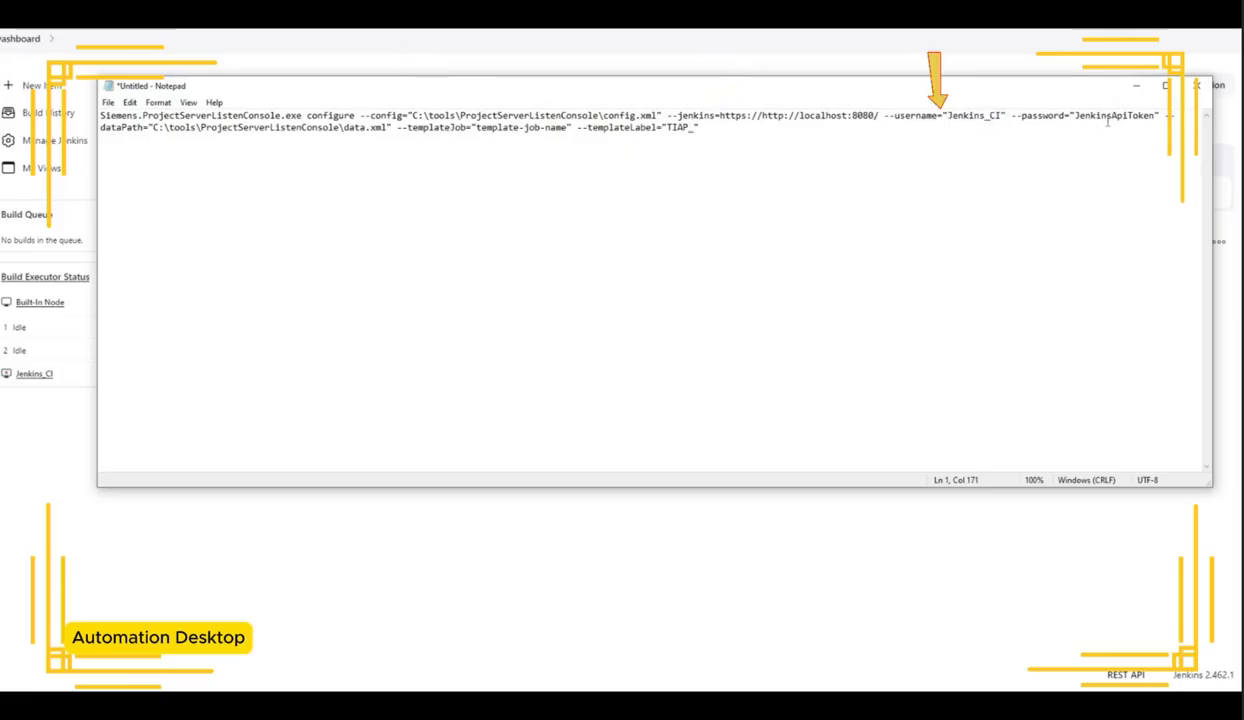
# Step: Replace the --password placeholder with the API token copied from Jenkins_API Token.txt in Documents
pyautogui.doubleClick(1107, 117)
pyautogui.hotkey('alt', 'Tab')
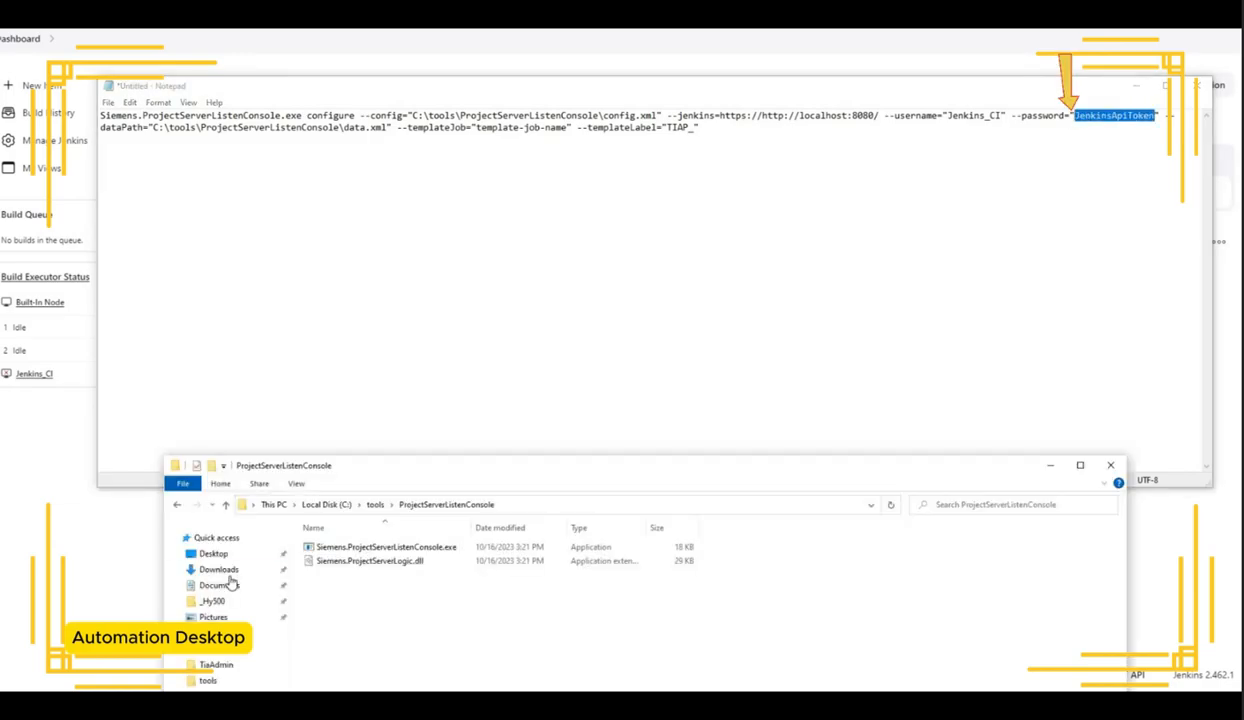
pyautogui.click(218, 569)
pyautogui.click(219, 585)
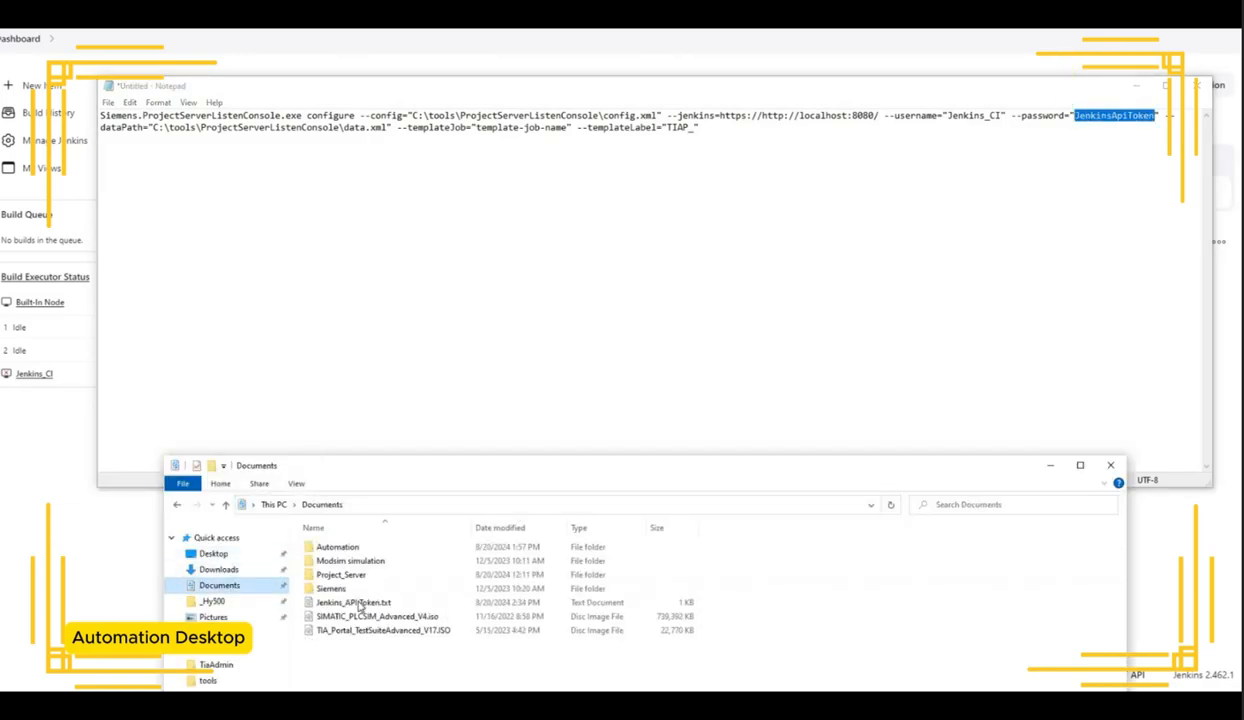
pyautogui.doubleClick(353, 602)
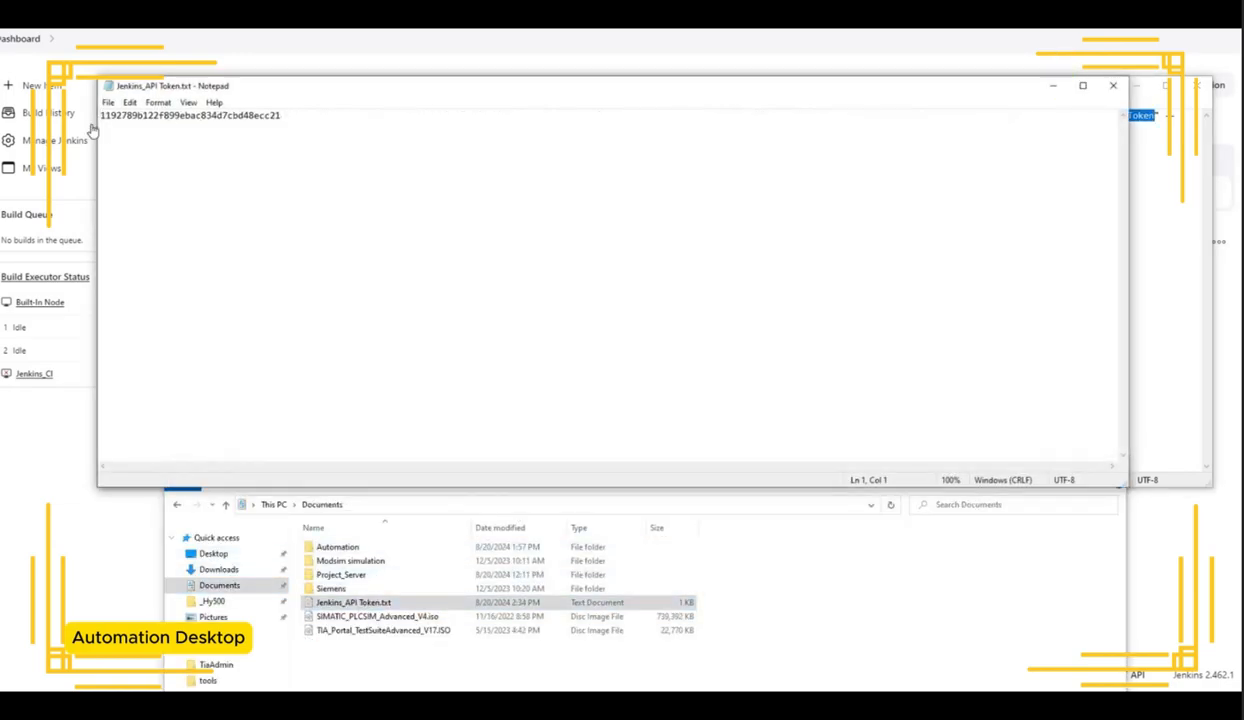
pyautogui.hotkey('ctrl', 'a')
pyautogui.hotkey('ctrl', 'c')
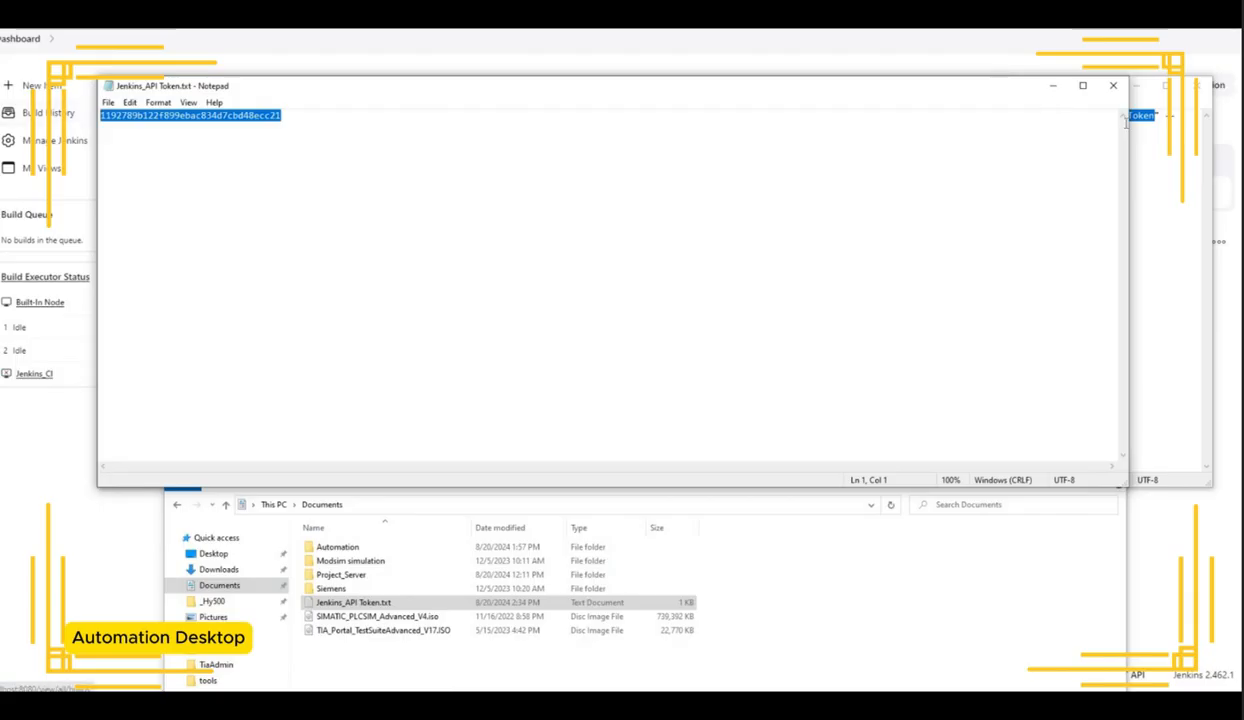
pyautogui.hotkey('alt', 'F4')
pyautogui.hotkey('alt', 'Tab')
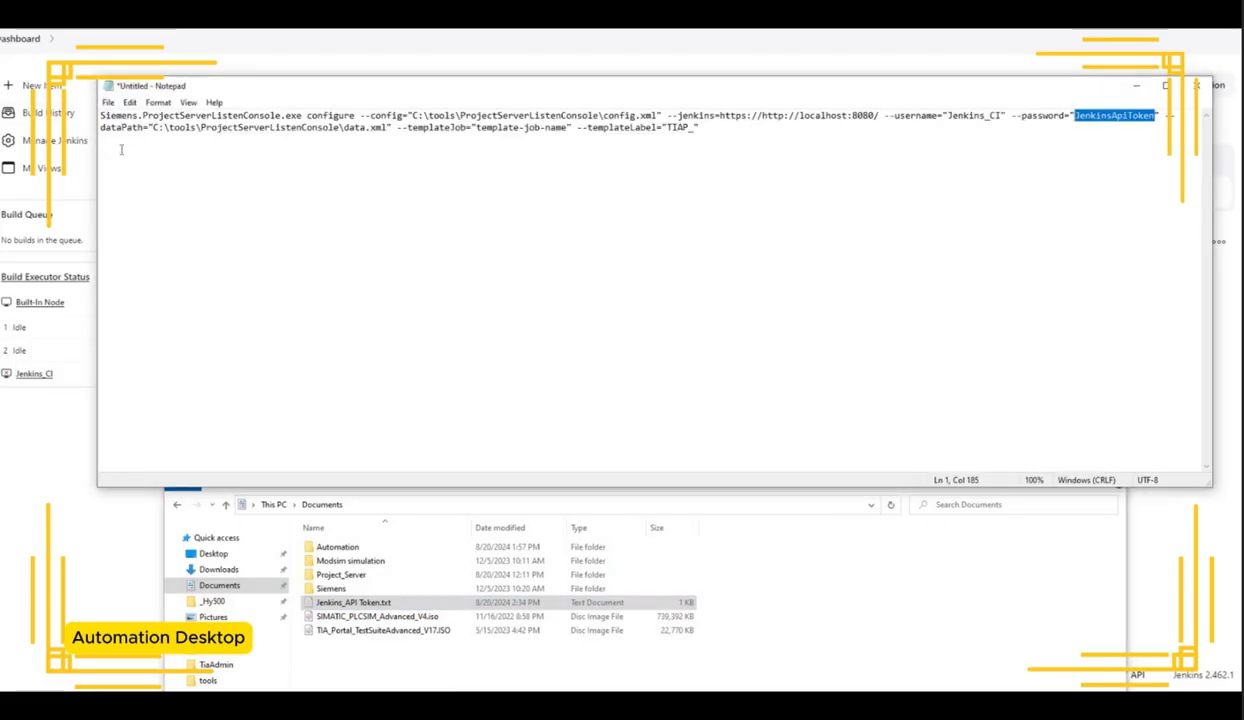
pyautogui.hotkey('ctrl', 'v')
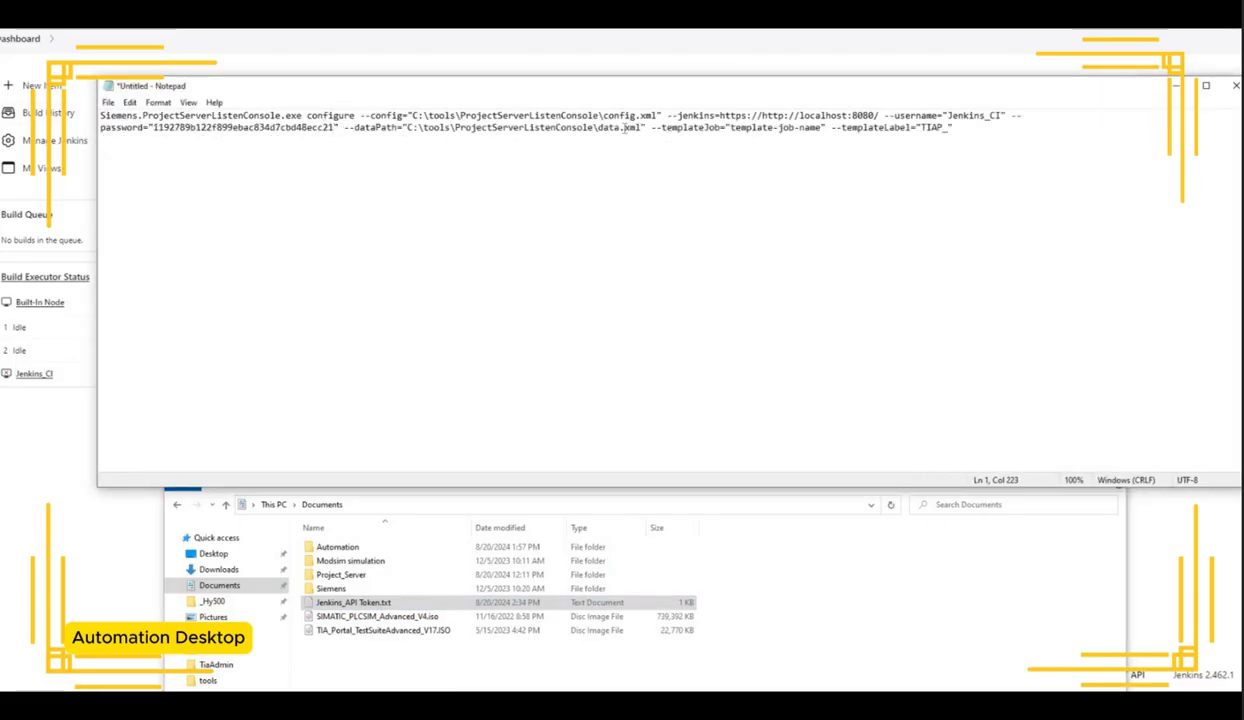
# Step: Set the --templateJob value to Jenkins_CI_Job
pyautogui.moveTo(822, 128); pyautogui.dragTo(730, 128)
pyautogui.click(641, 43)
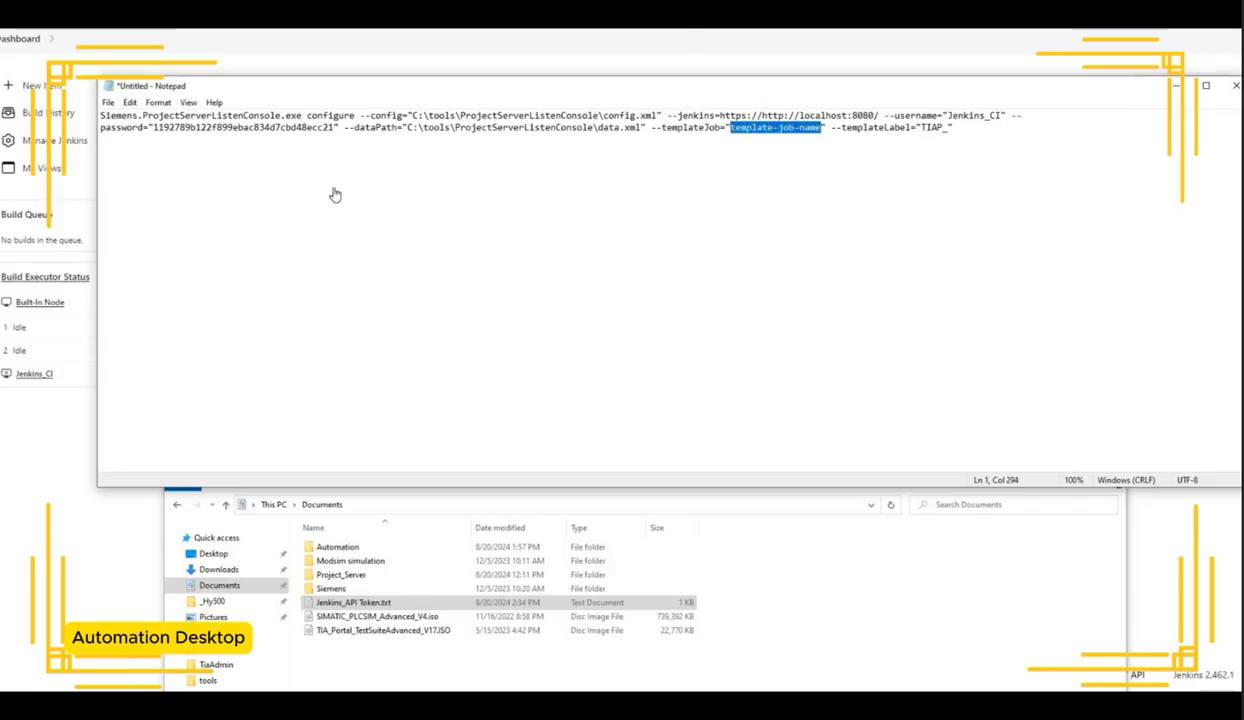
pyautogui.hotkey('alt', 'Tab')
pyautogui.write('Jenkins_CI_J')
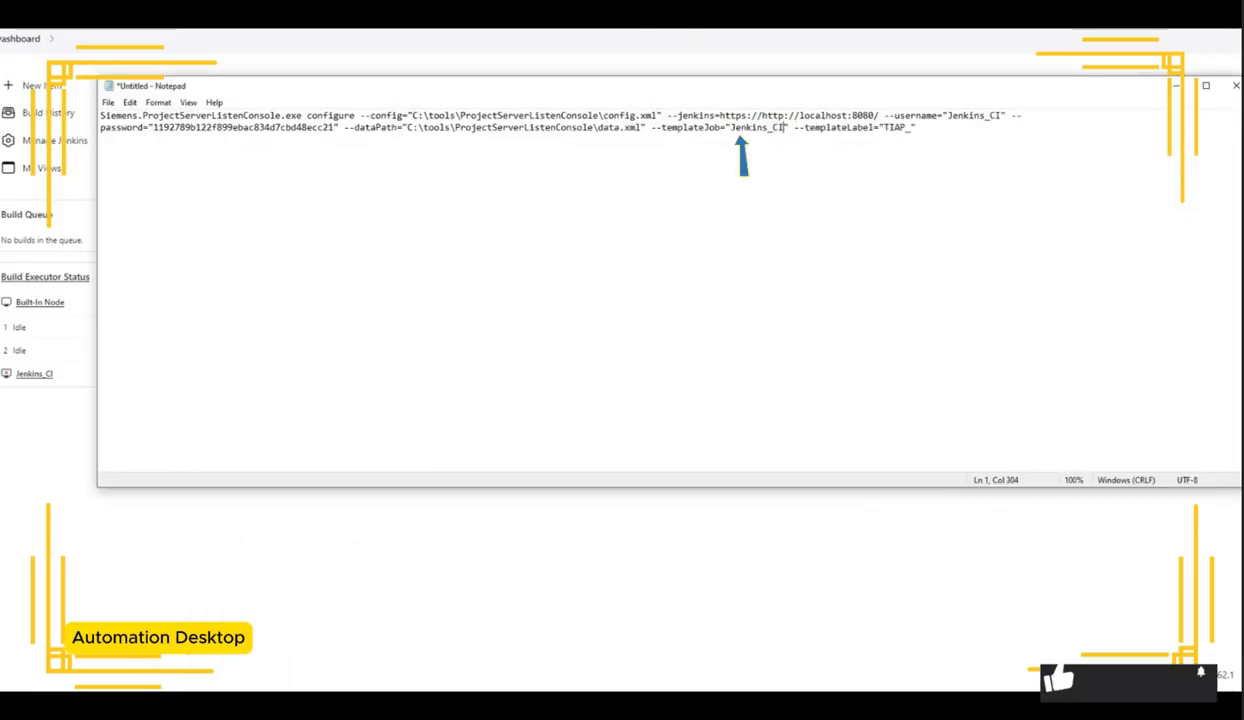
pyautogui.write('ob')
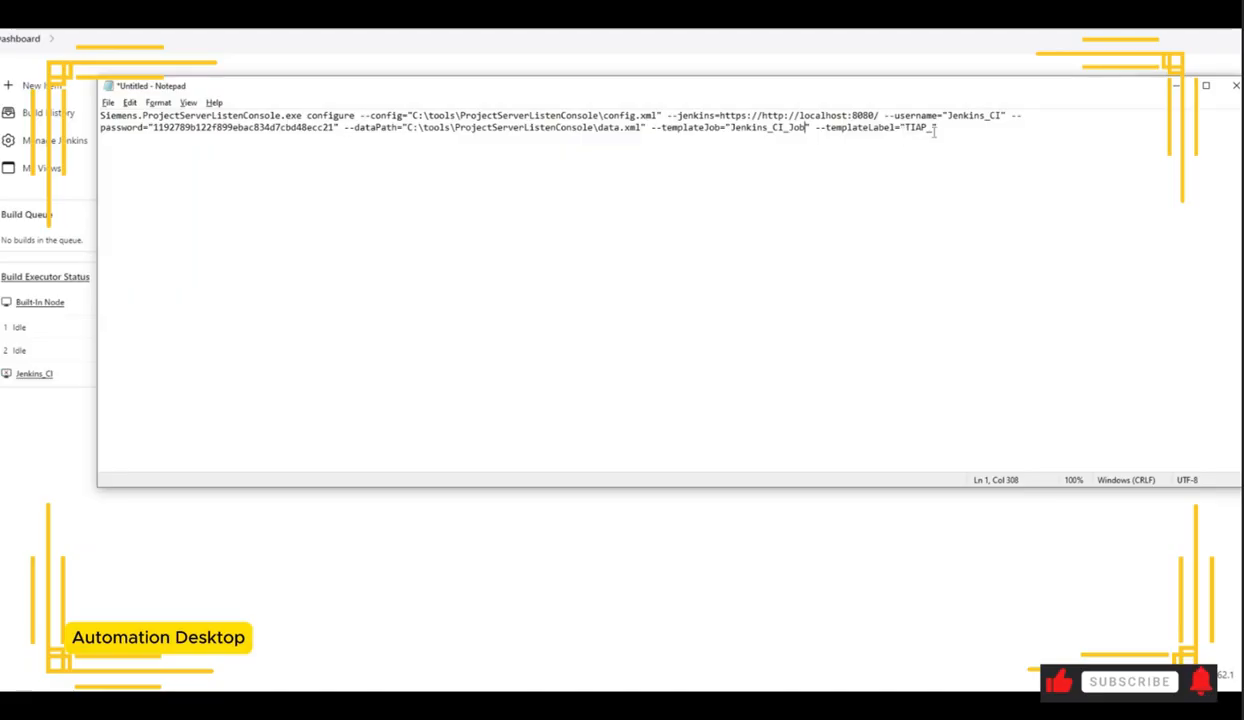
# Step: Set the --templateLabel value to the Jenkins_CI agent's label, Jenkins_CI, copied from the agent configuration
pyautogui.moveTo(933, 129); pyautogui.dragTo(904, 129)
pyautogui.click(60, 384)
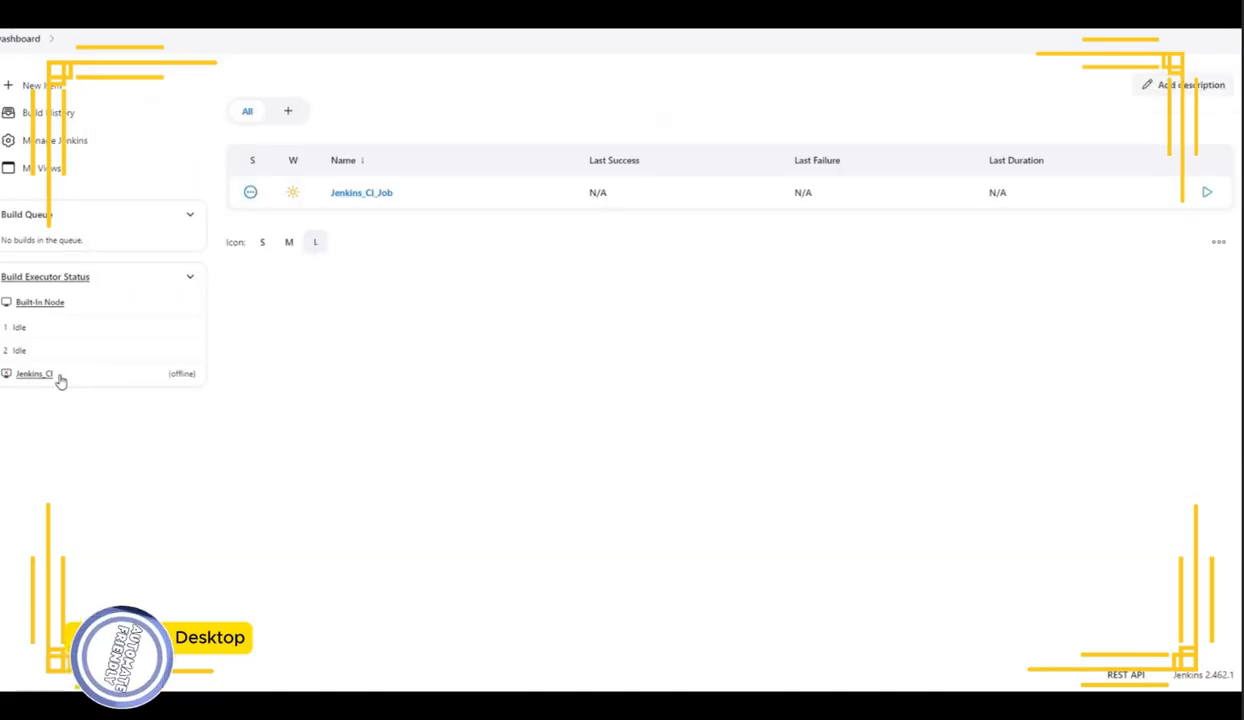
pyautogui.click(62, 373)
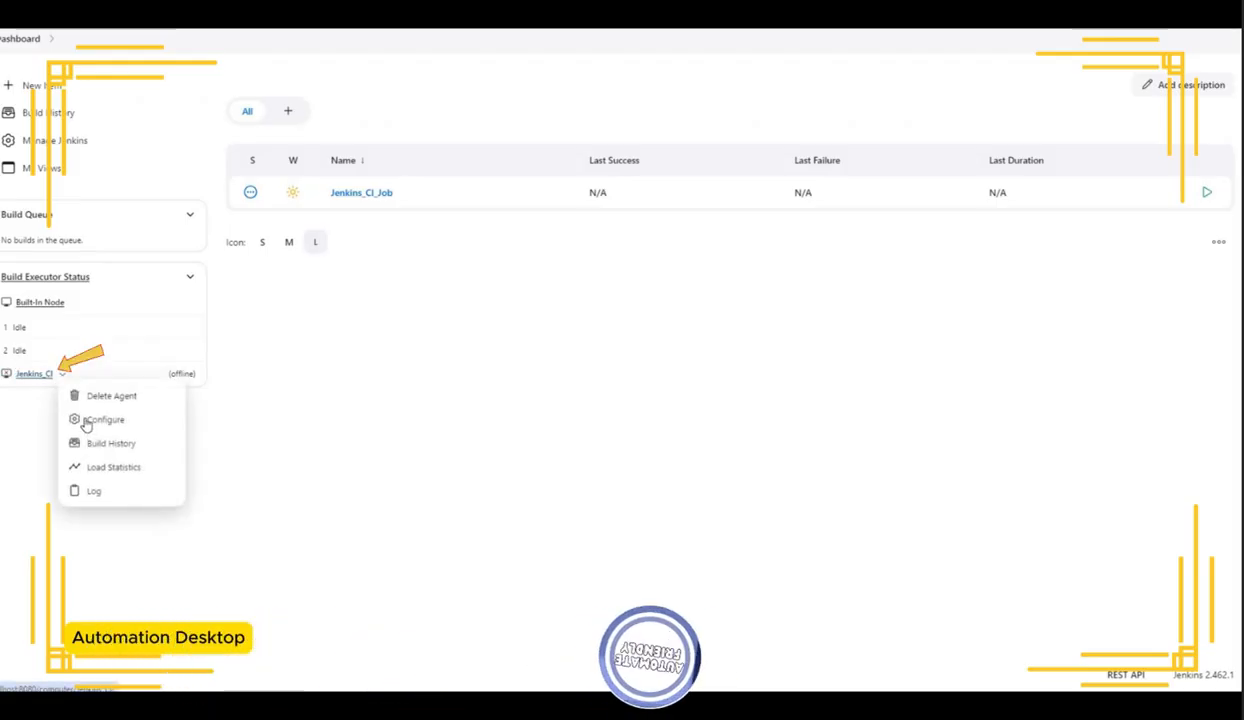
pyautogui.click(105, 419)
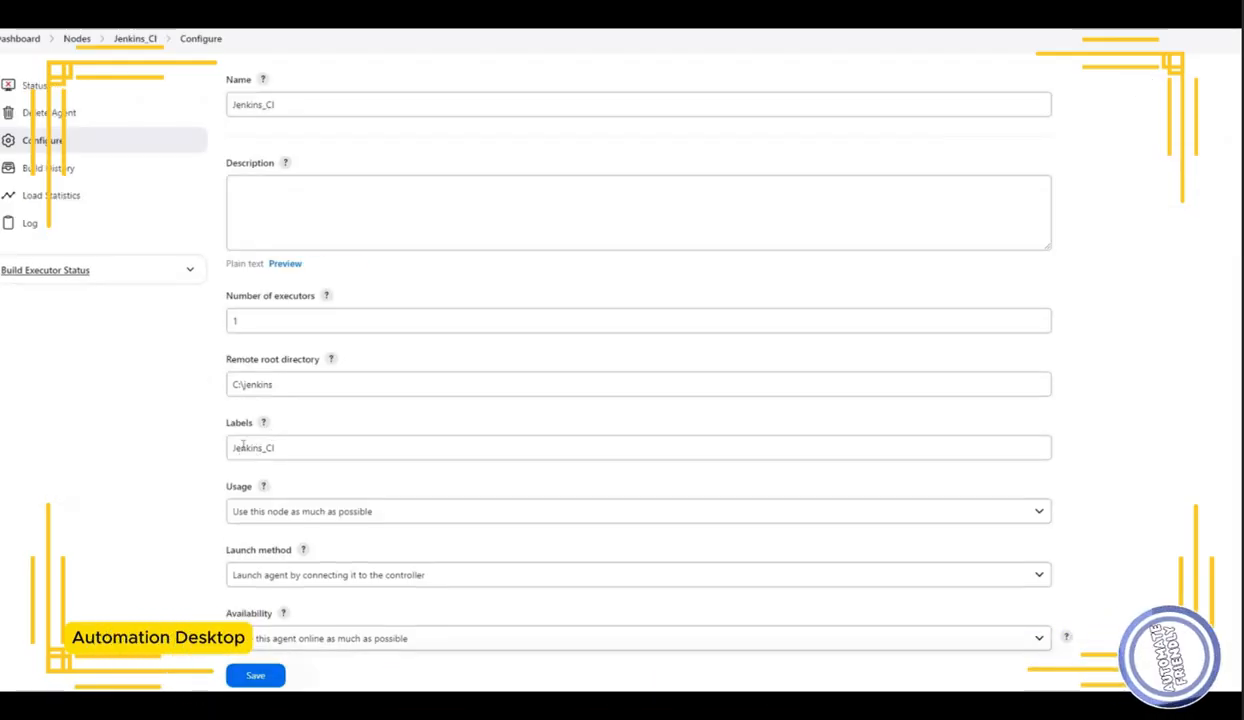
pyautogui.doubleClick(267, 450)
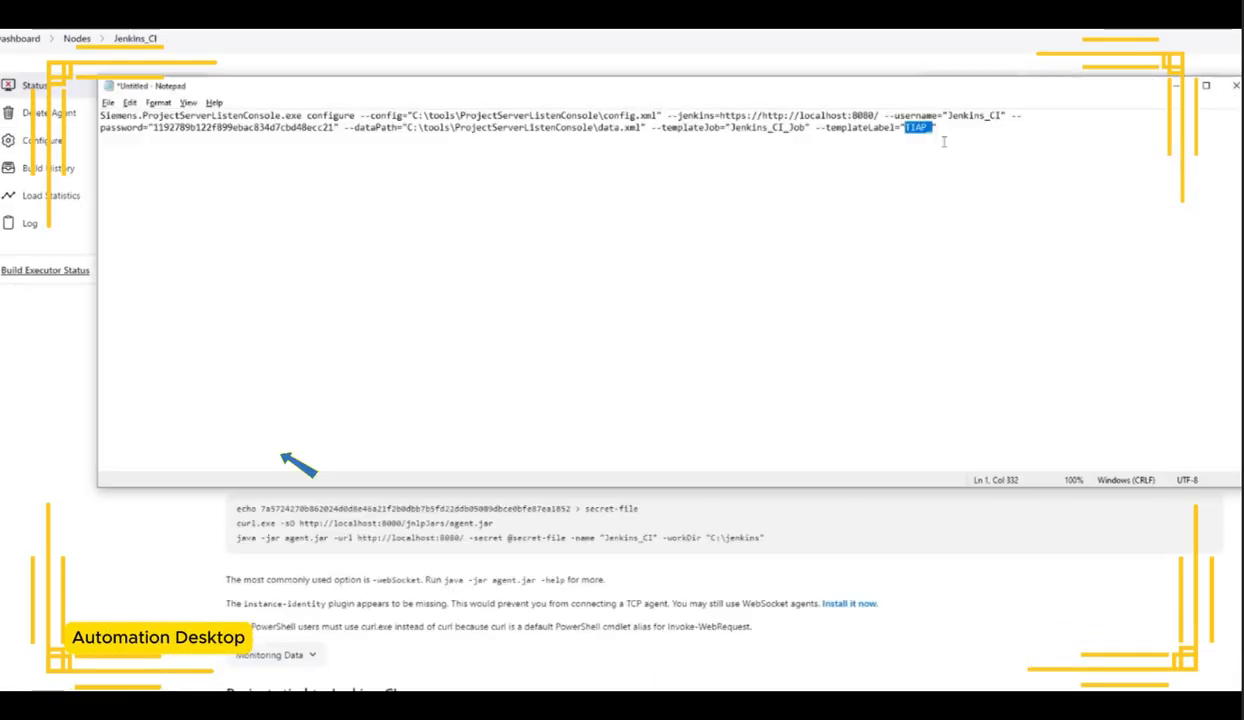
pyautogui.write('Jenkins_CI')
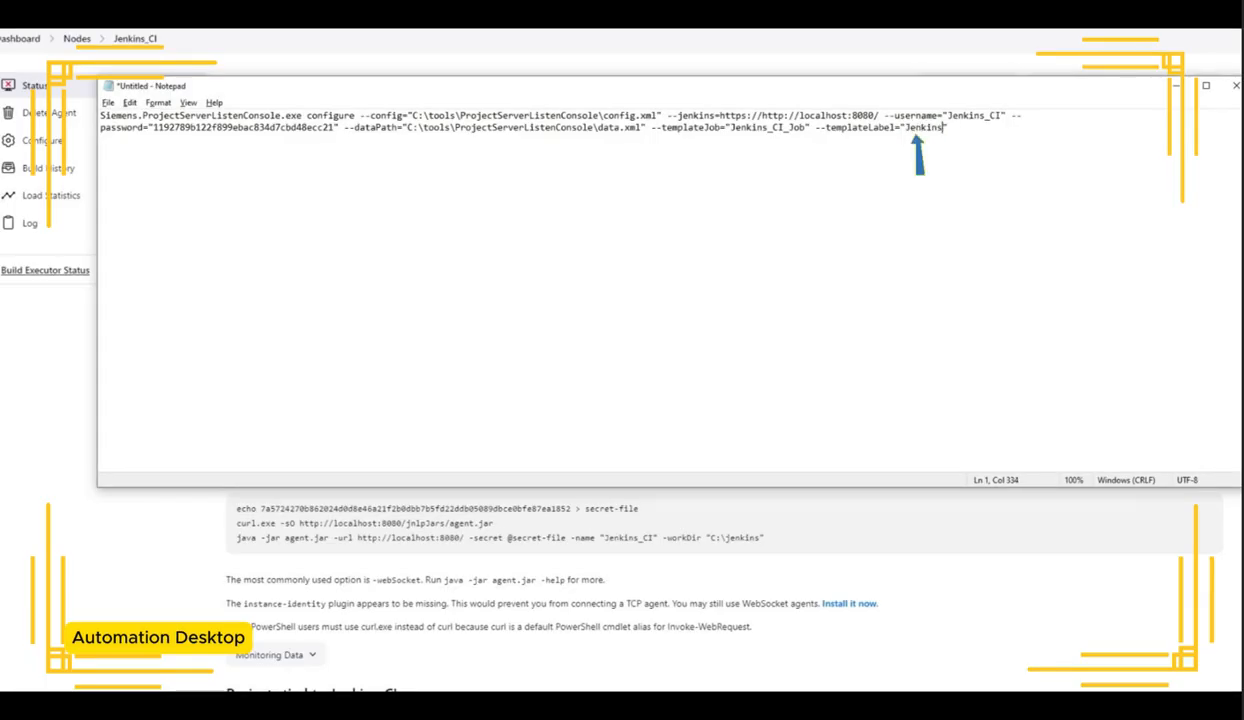
pyautogui.hotkey('ctrl', 'a')
pyautogui.press('super+c')
pyautogui.click(643, 127)
pyautogui.click(629, 127)
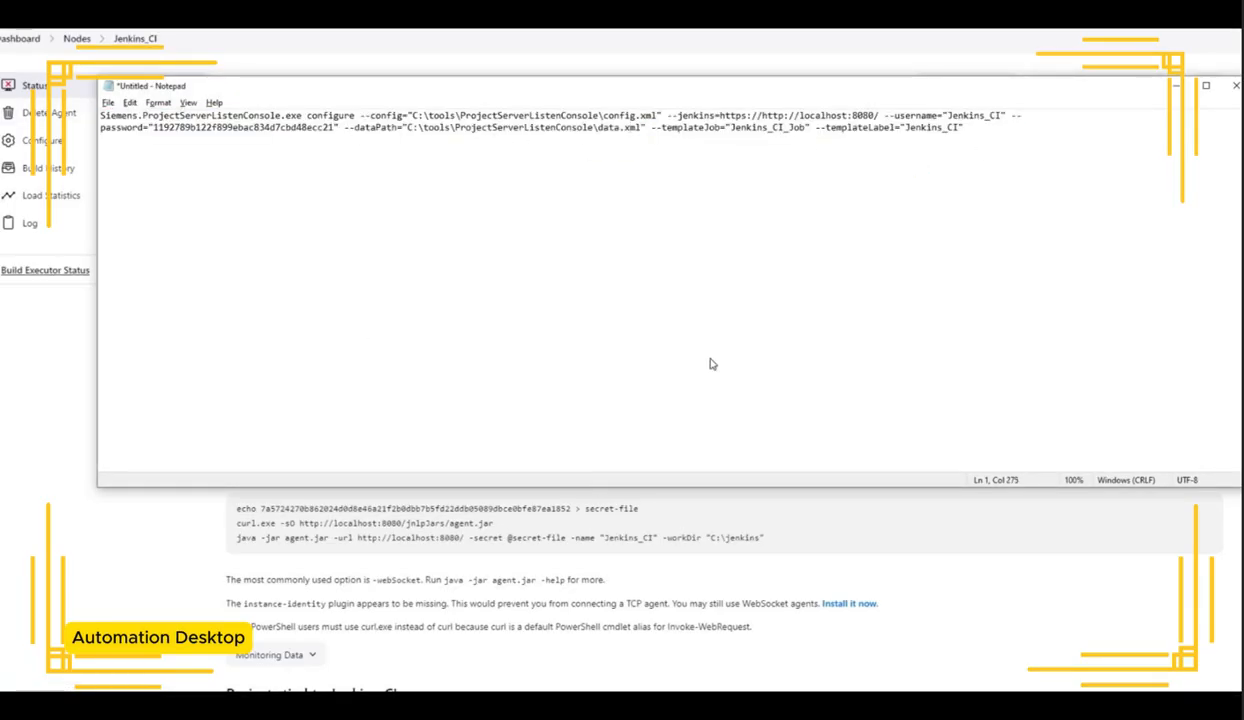
# Step: Copy the finished configure command and paste it at the ProjectServerListenConsole command prompt
pyautogui.hotkey('alt', 'Tab')
pyautogui.click(677, 354)
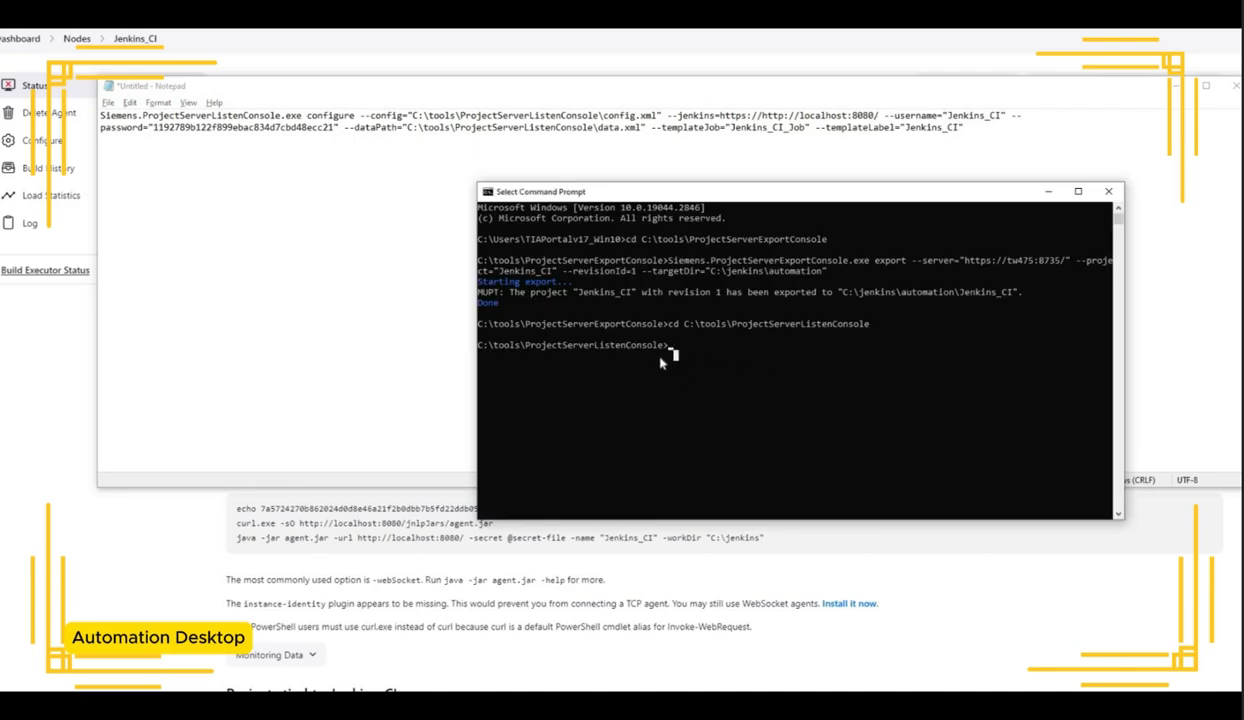
pyautogui.rightClick(660, 363)
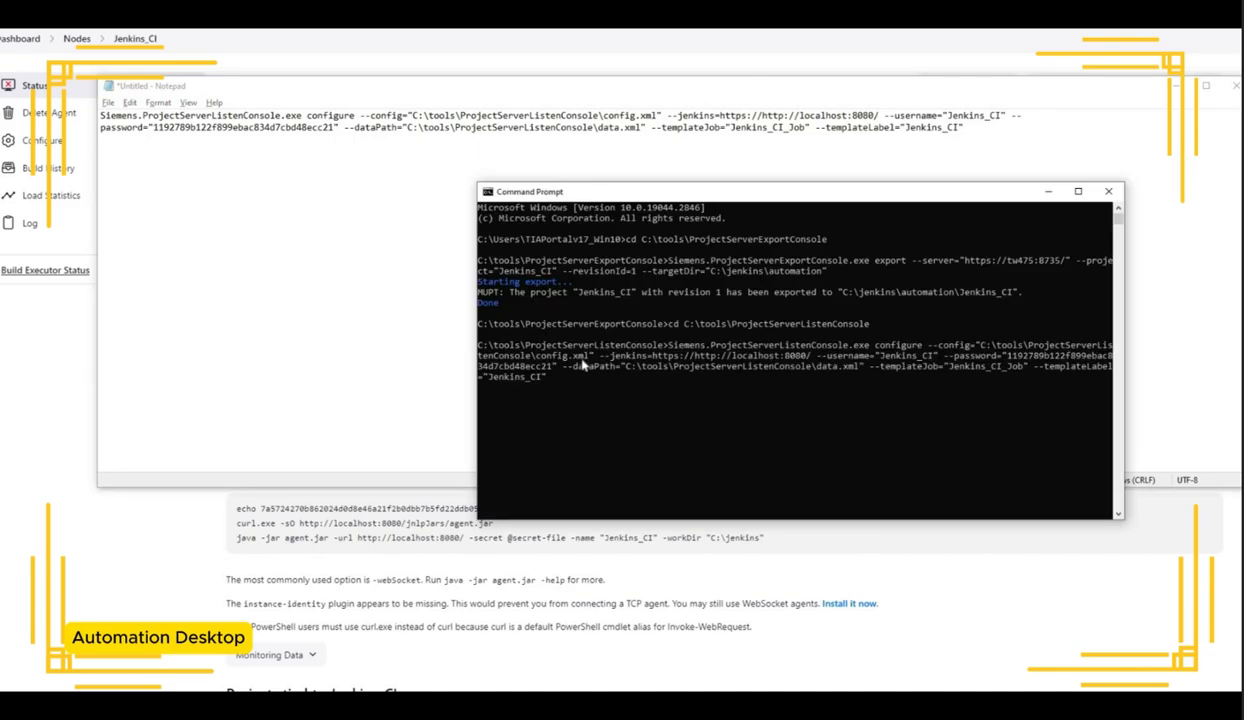
# Step: Run the pasted configure command in the ProjectServerListenConsole folder's command prompt
pyautogui.hotkey('alt', 'Tab')
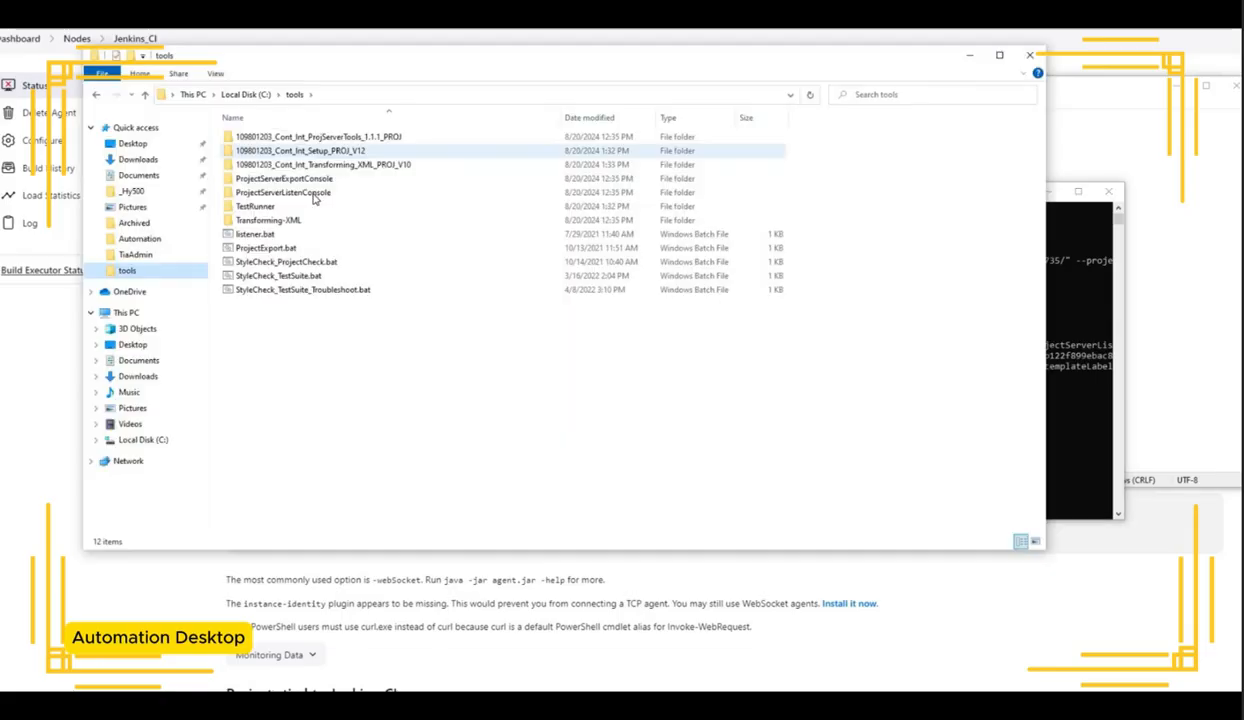
pyautogui.doubleClick(300, 192)
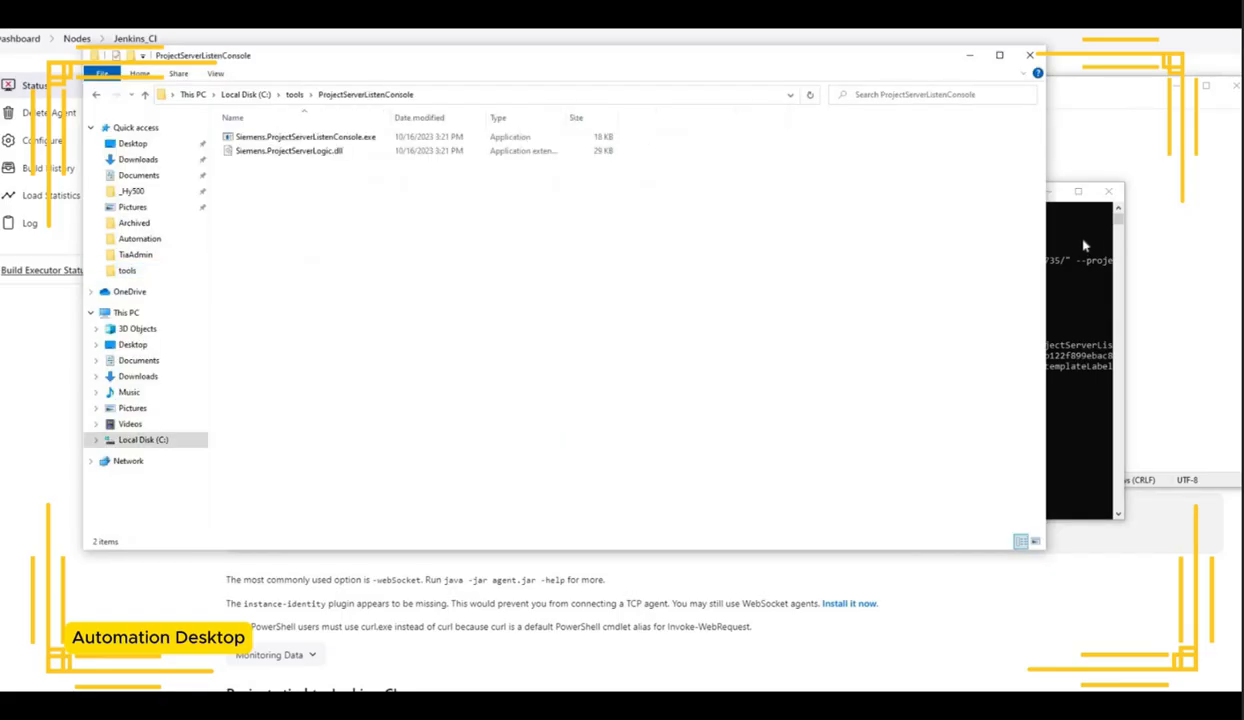
pyautogui.hotkey('alt', 'Tab')
pyautogui.moveTo(904, 193); pyautogui.dragTo(910, 335)
pyautogui.press('Return')
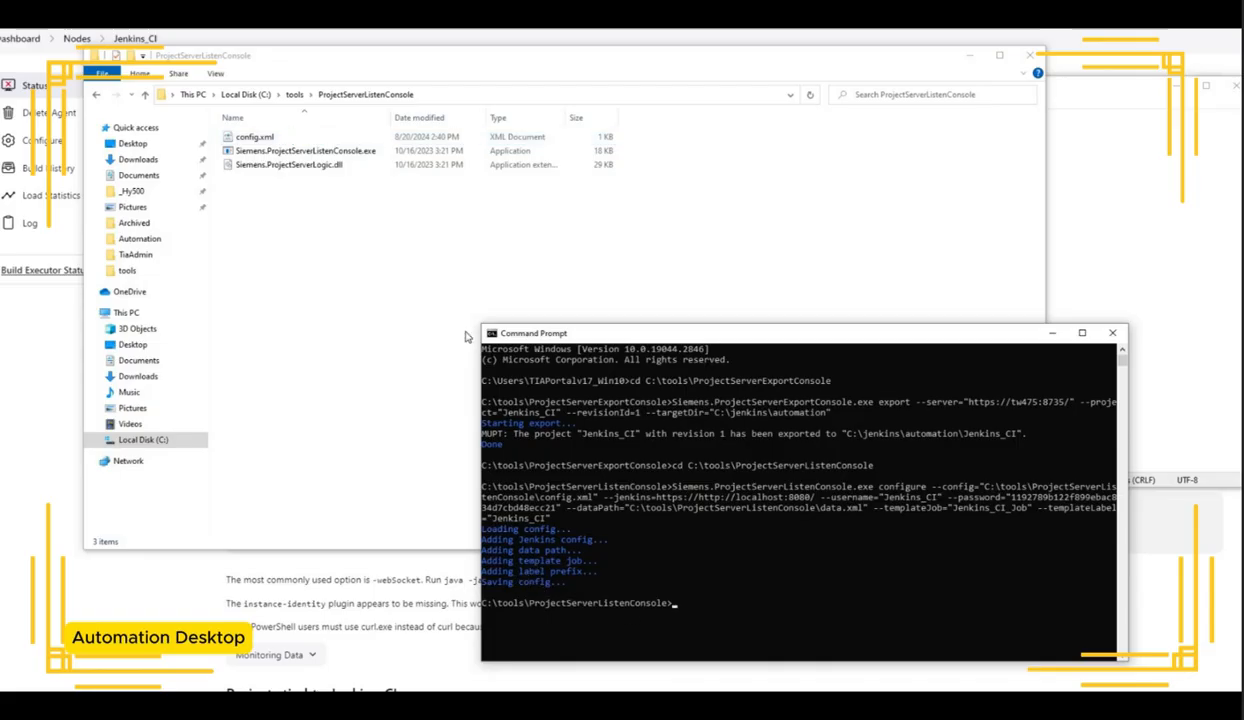
# Step: Open the generated config.xml in Notepad to review the saved Jenkins settings, then close it
pyautogui.click(289, 140)
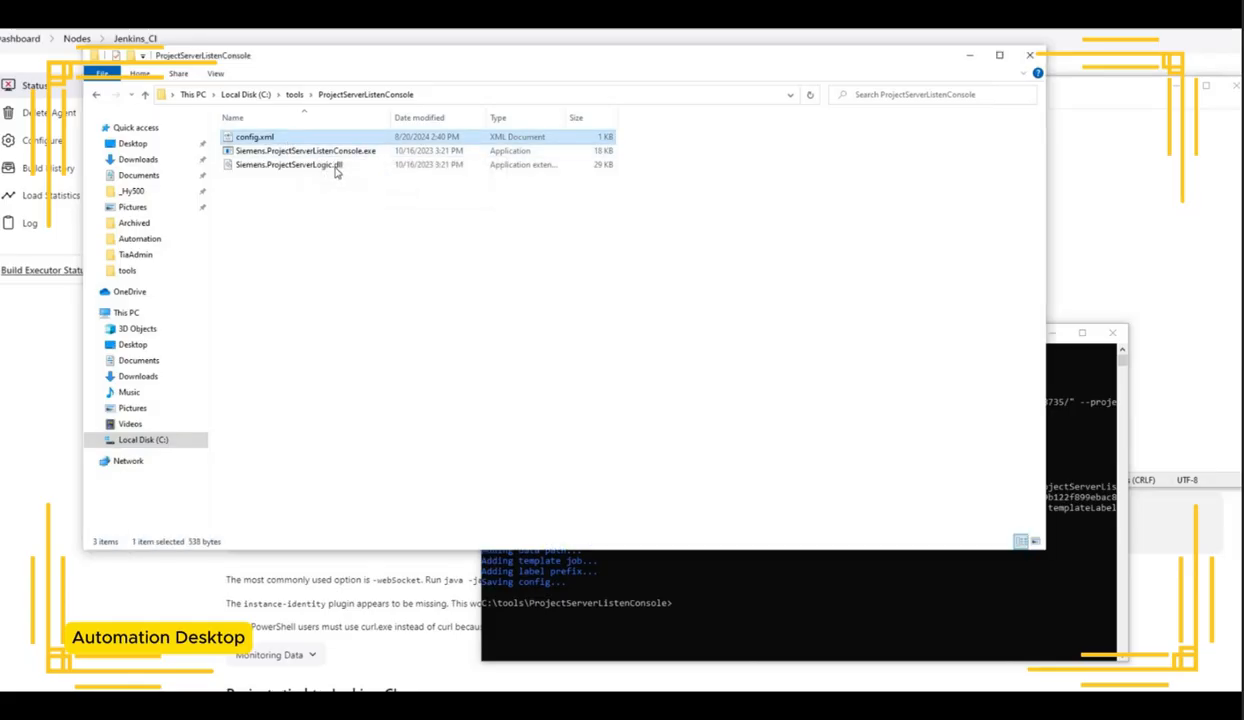
pyautogui.rightClick(288, 142)
pyautogui.click(296, 165)
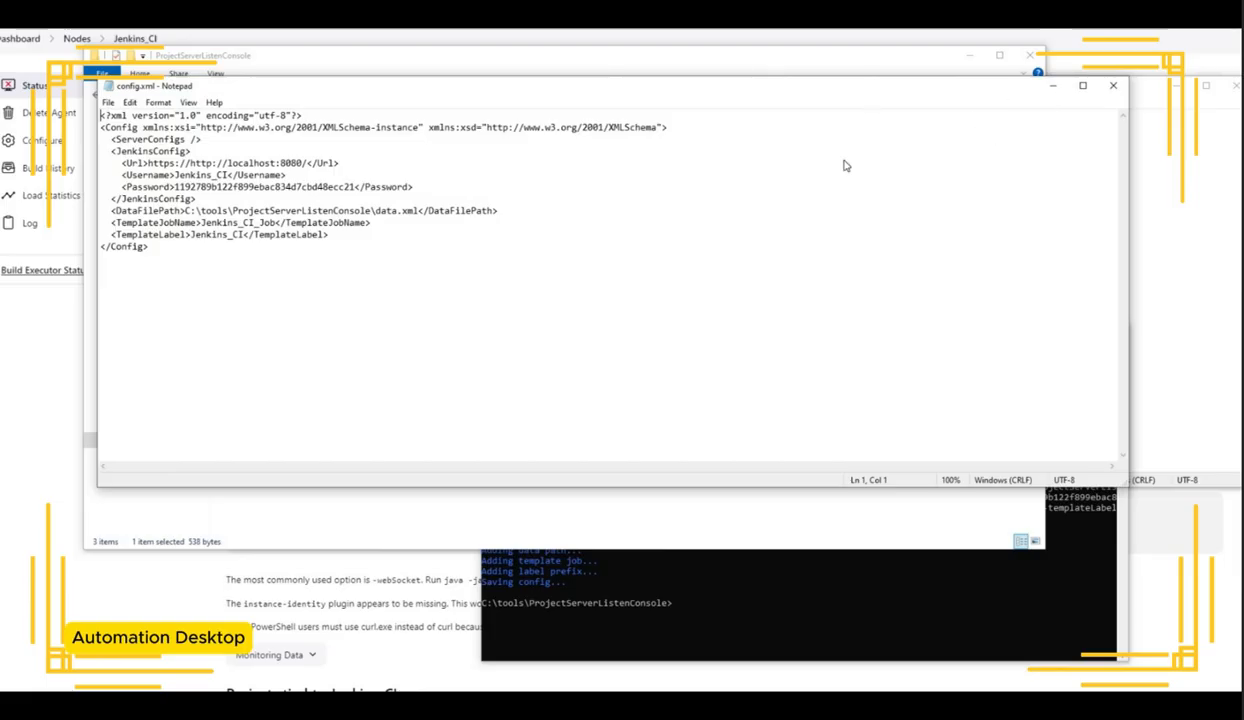
pyautogui.click(1053, 86)
pyautogui.click(976, 57)
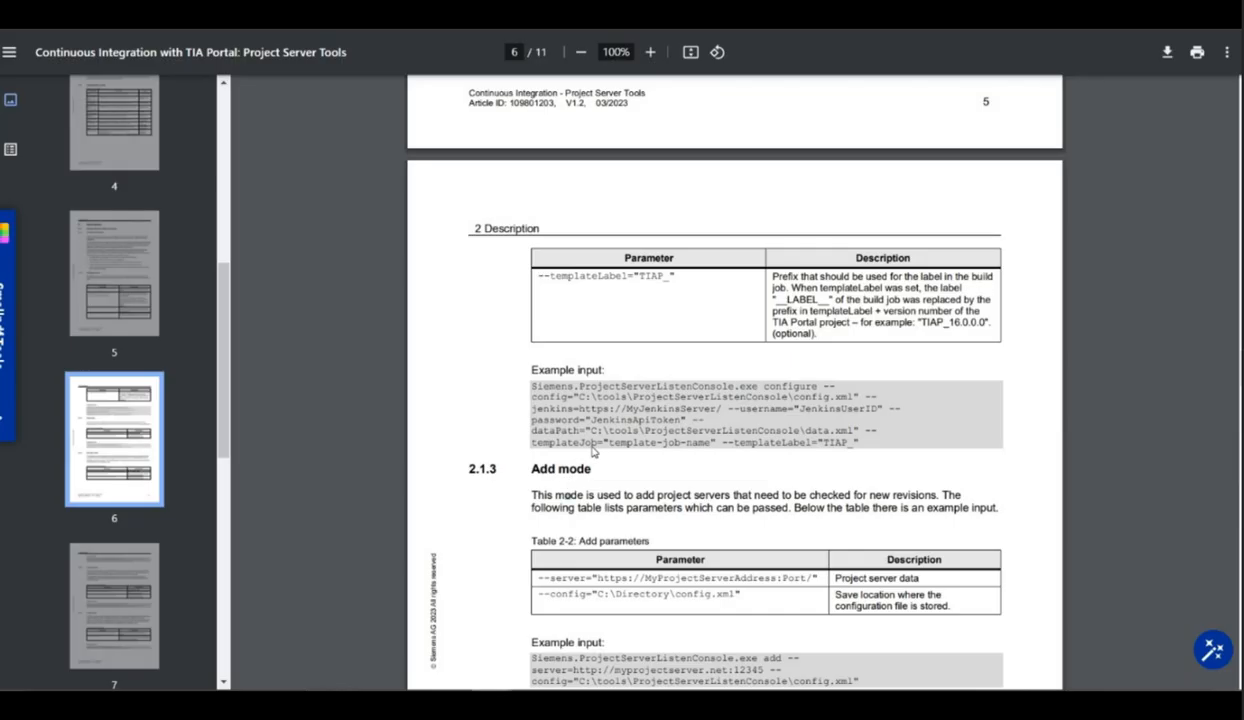
# Step: Copy the Add mode example command from the PDF guide into Notepad and join it onto one line
pyautogui.scroll(-3, 592, 445)
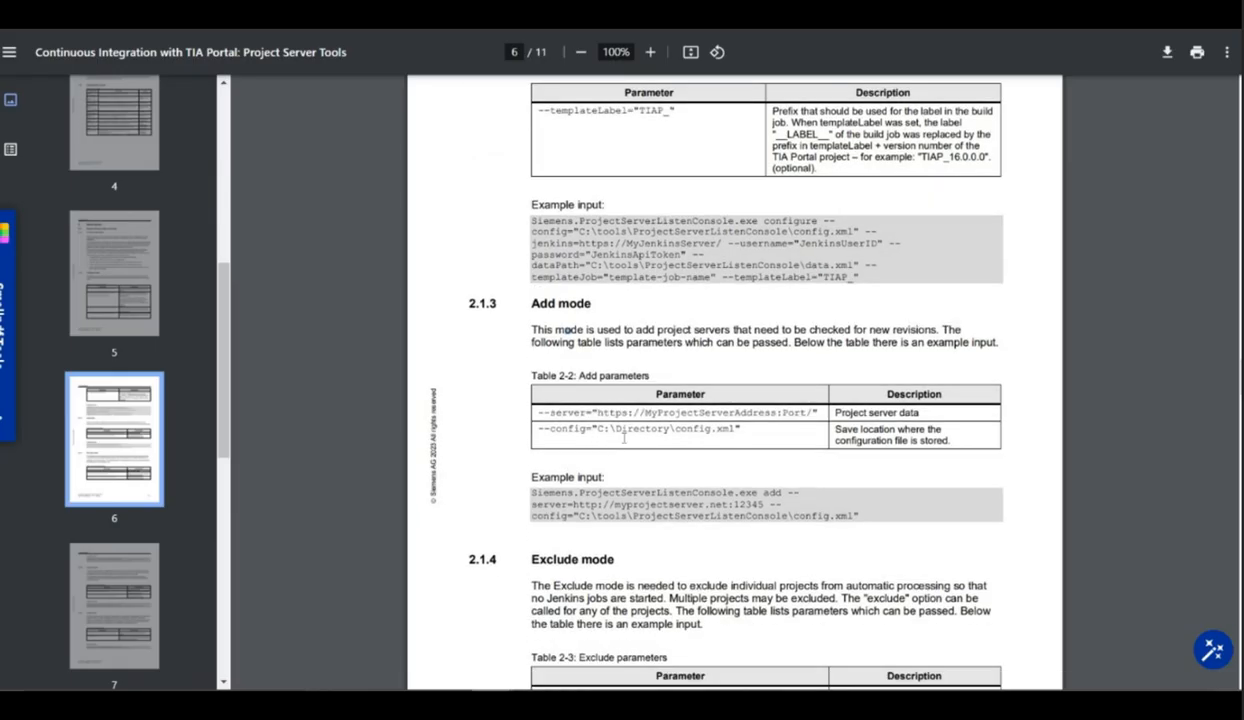
pyautogui.scroll(-3, 572, 136)
pyautogui.moveTo(531, 164); pyautogui.dragTo(780, 164)
pyautogui.scroll(-2, 837, 263)
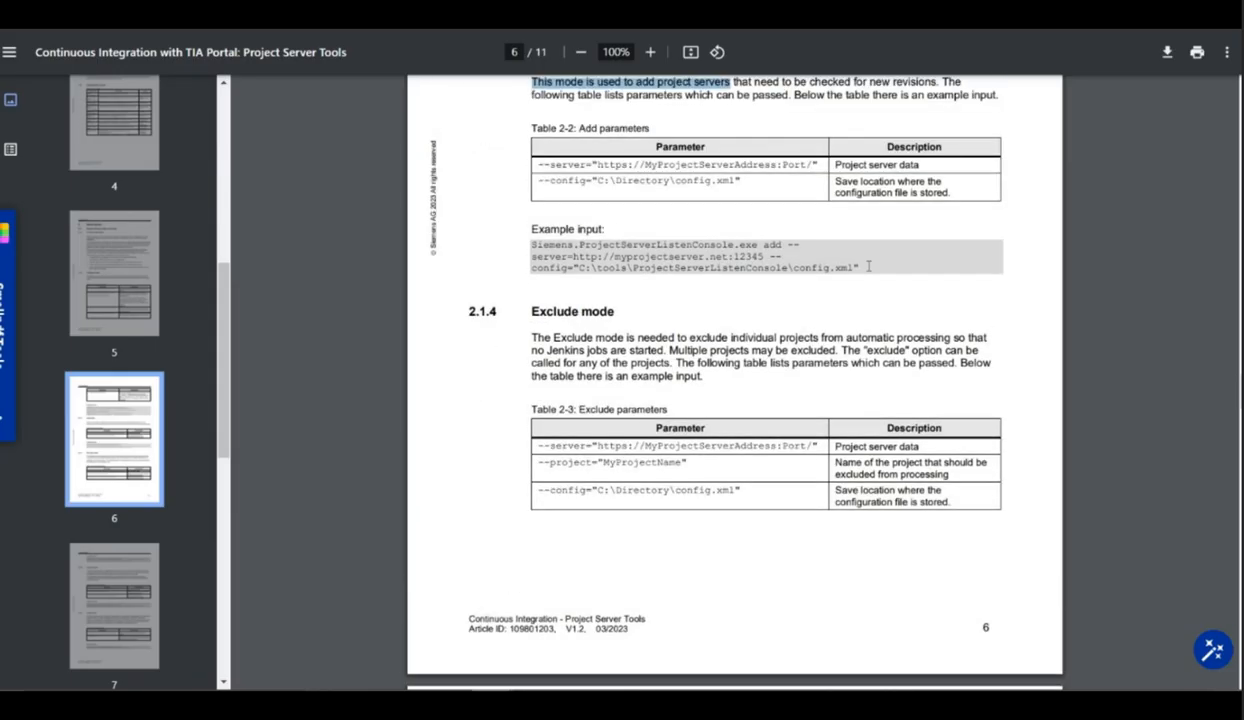
pyautogui.moveTo(860, 268); pyautogui.dragTo(531, 245)
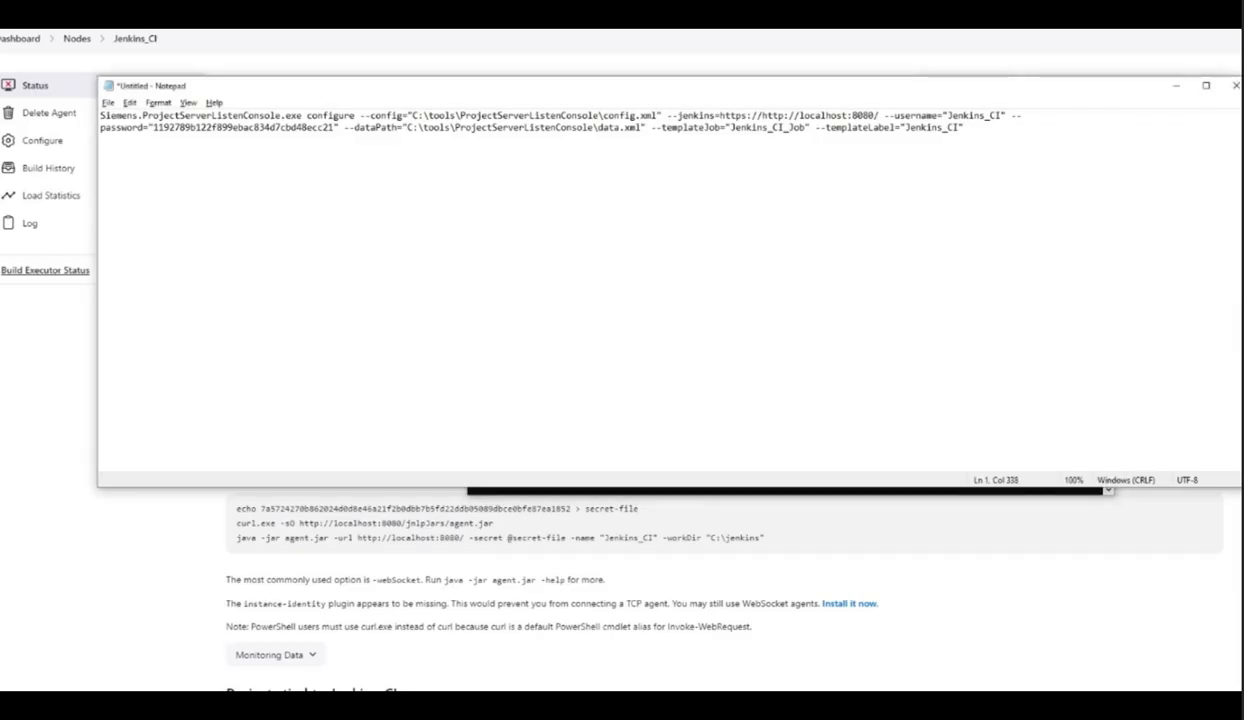
pyautogui.write('Siemens.ProjectServerListenConsole.exe add -- server=http://myprojectserver.net:12345 -- config="C:\\tools\\ProjectServerListenConsole\\config.xml"')
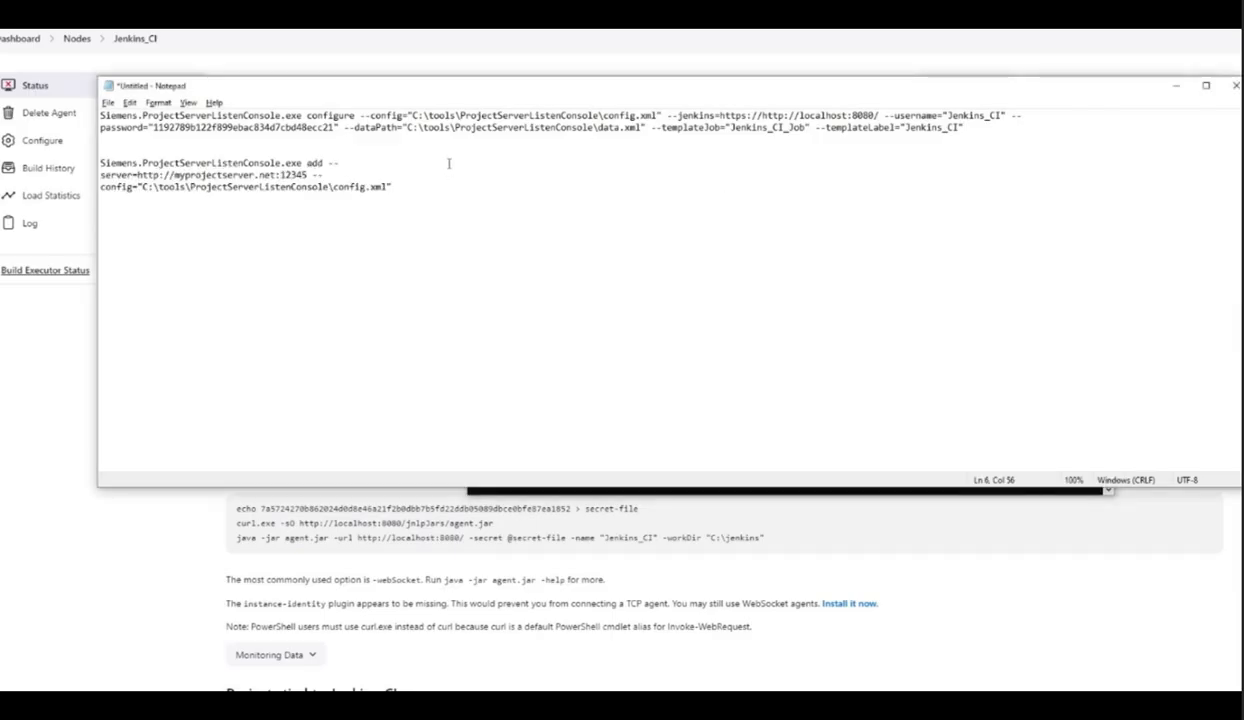
pyautogui.click(449, 163)
pyautogui.press('Delete')
pyautogui.click(595, 160)
pyautogui.press('Delete')
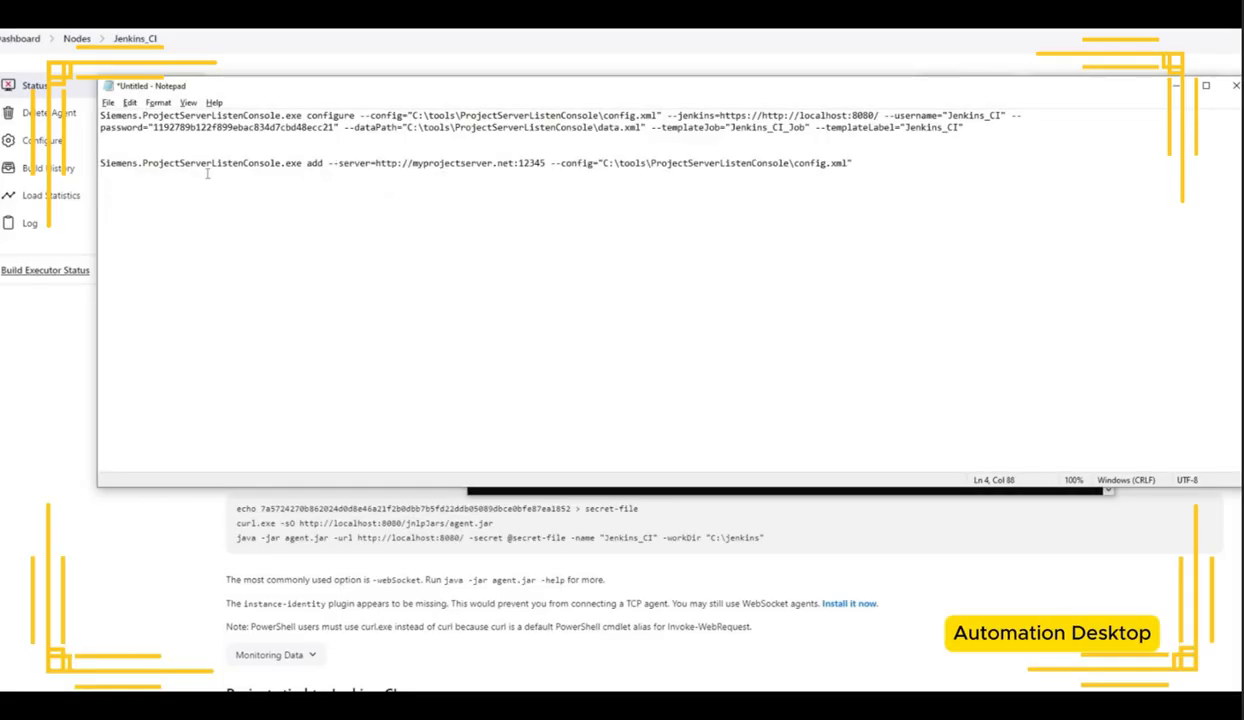
pyautogui.hotkey('alt', 'Tab')
pyautogui.moveTo(740, 73); pyautogui.dragTo(647, 73)
pyautogui.hotkey('ctrl', 'c')
pyautogui.hotkey('alt', 'Tab')
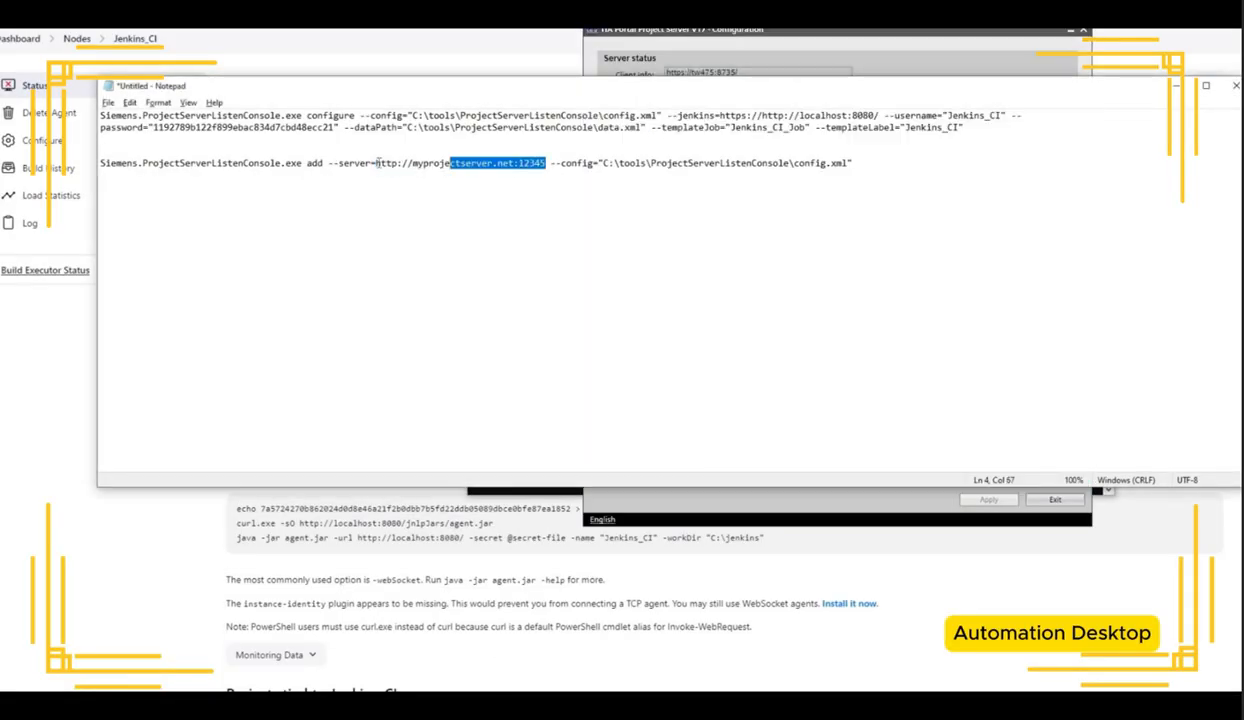
pyautogui.hotkey('ctrl', 'v')
# Step: Copy the finished add command into the command prompt and run it
pyautogui.moveTo(783, 162); pyautogui.dragTo(575, 162)
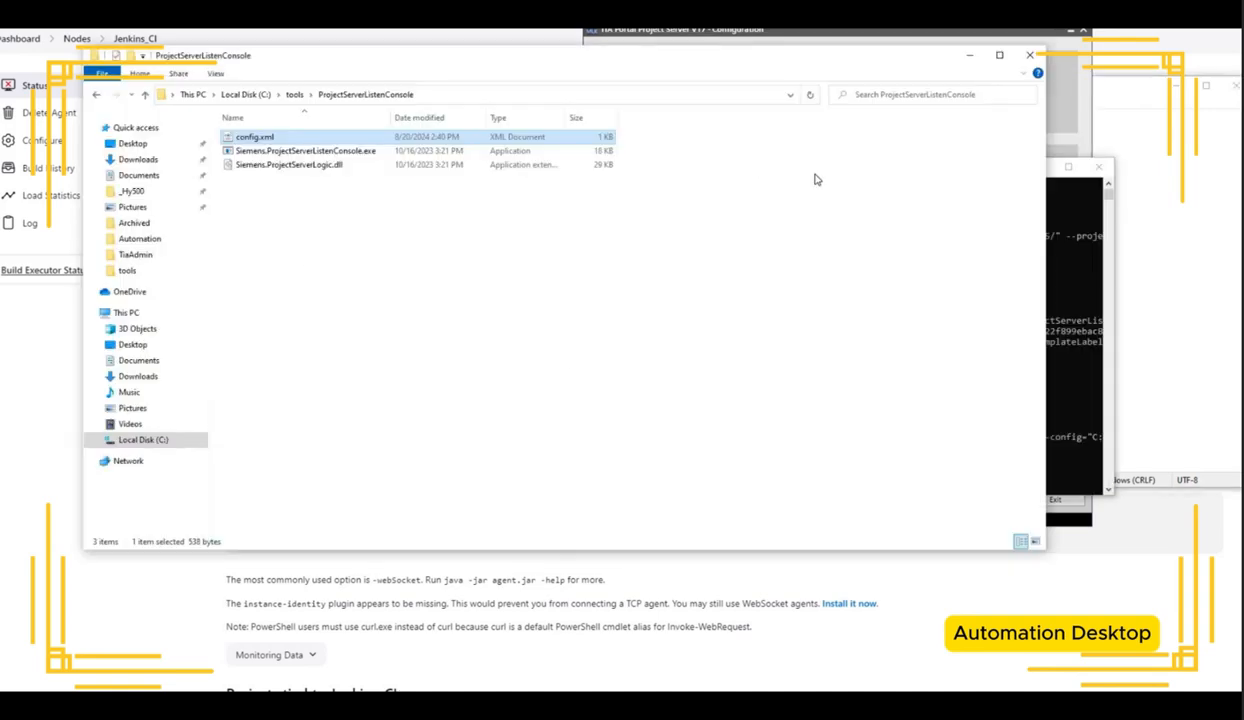
pyautogui.moveTo(1048, 302); pyautogui.dragTo(645, 302)
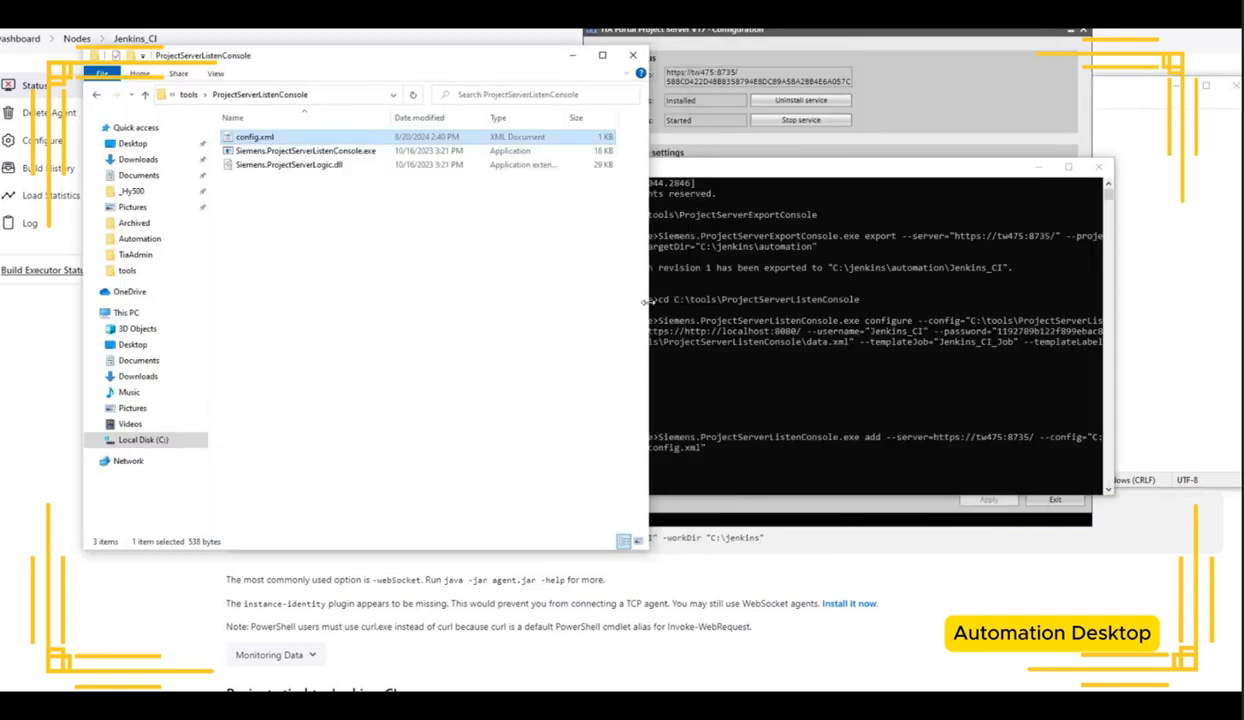
pyautogui.moveTo(820, 169); pyautogui.dragTo(944, 187)
pyautogui.click(1069, 35)
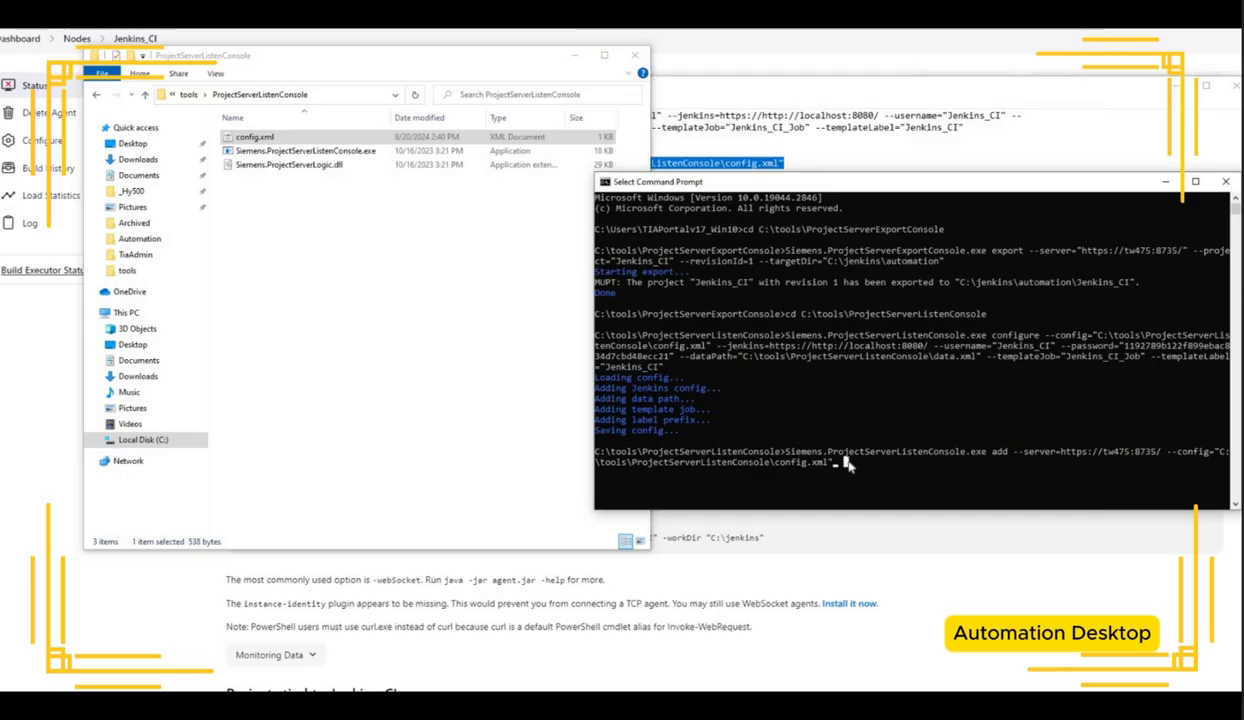
pyautogui.press('Return')
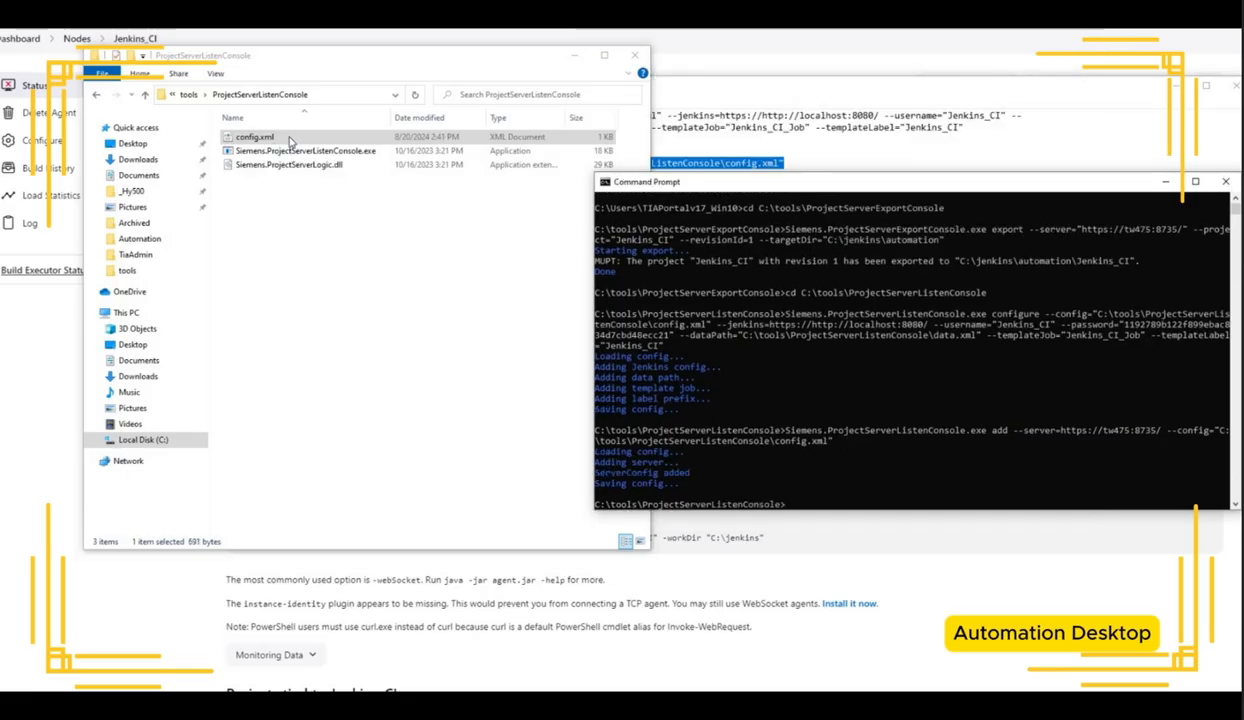
# Step: Open config.xml in Notepad to review the added server entry, then close it
pyautogui.click(290, 140)
pyautogui.rightClick(281, 134)
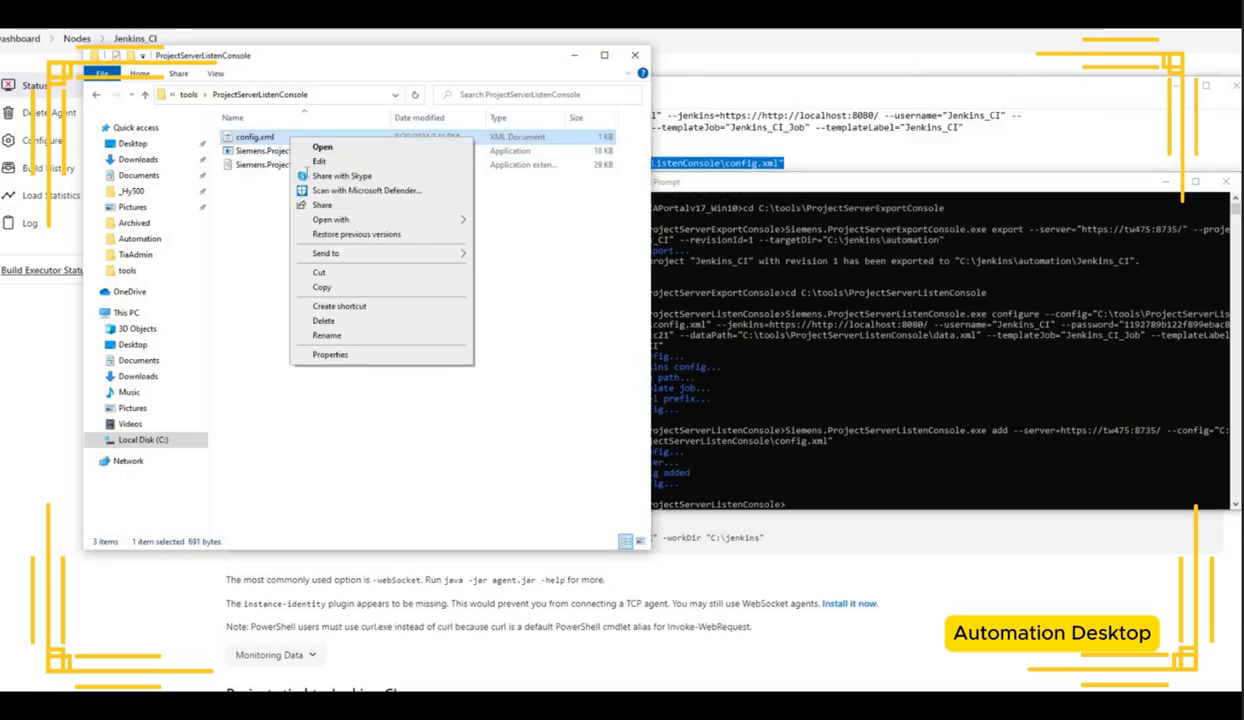
pyautogui.click(320, 158)
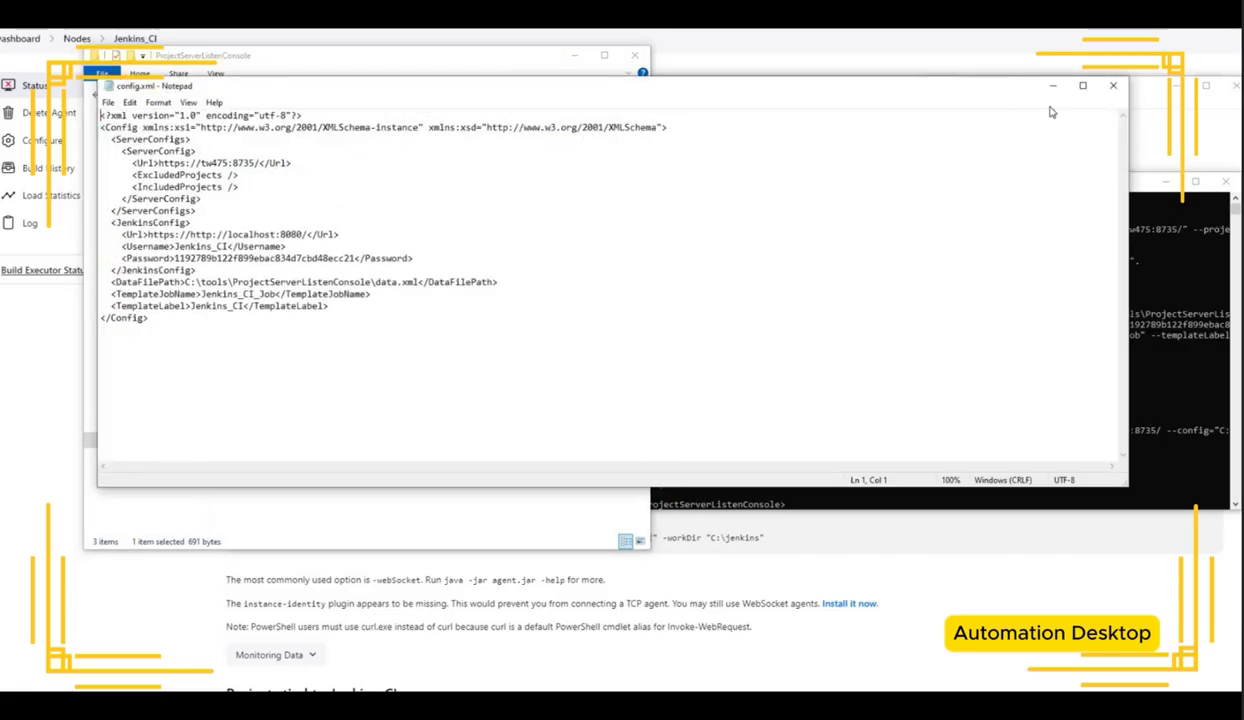
pyautogui.click(1113, 85)
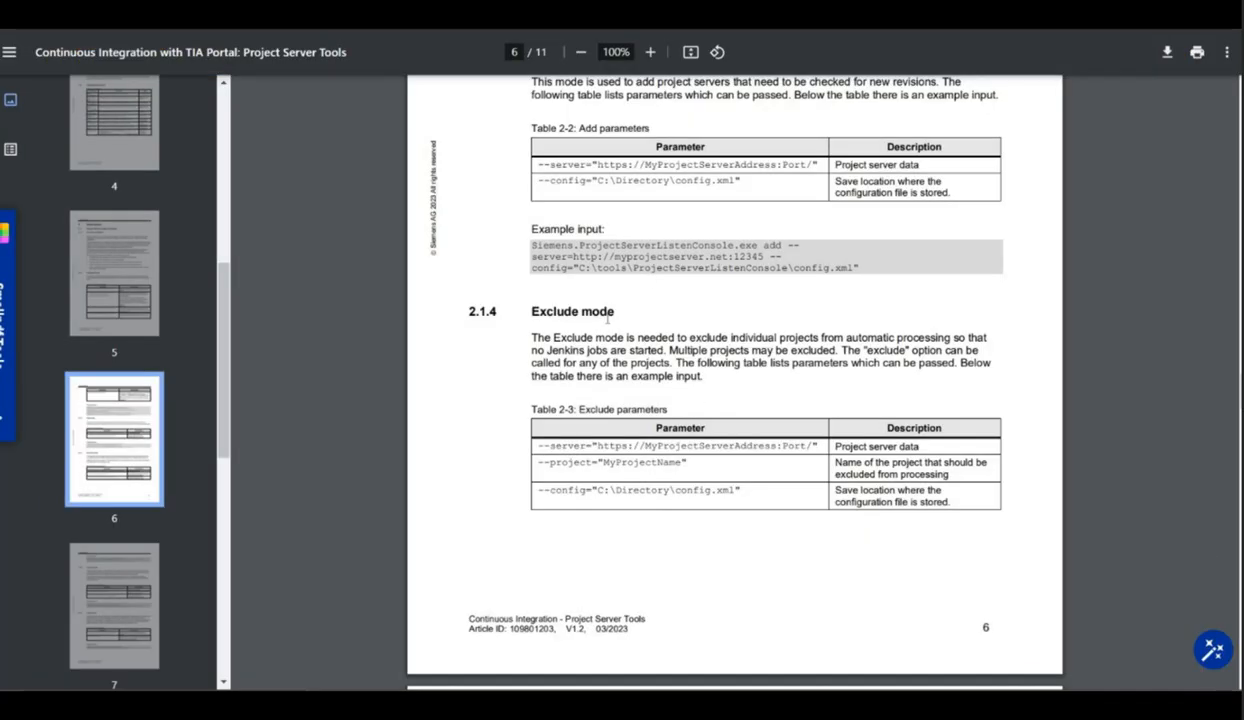
# Step: Copy the Include mode example command from the PDF guide into Notepad below the add command
pyautogui.scroll(-3, 581, 226)
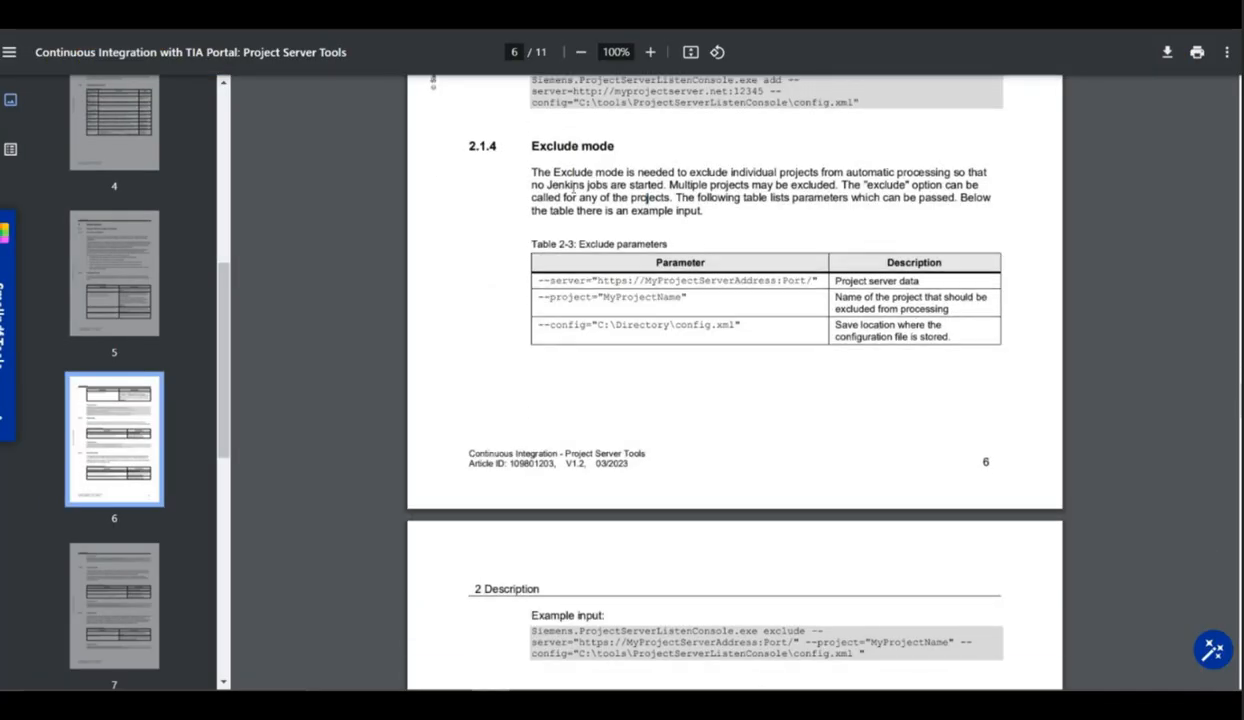
pyautogui.scroll(-8, 568, 272)
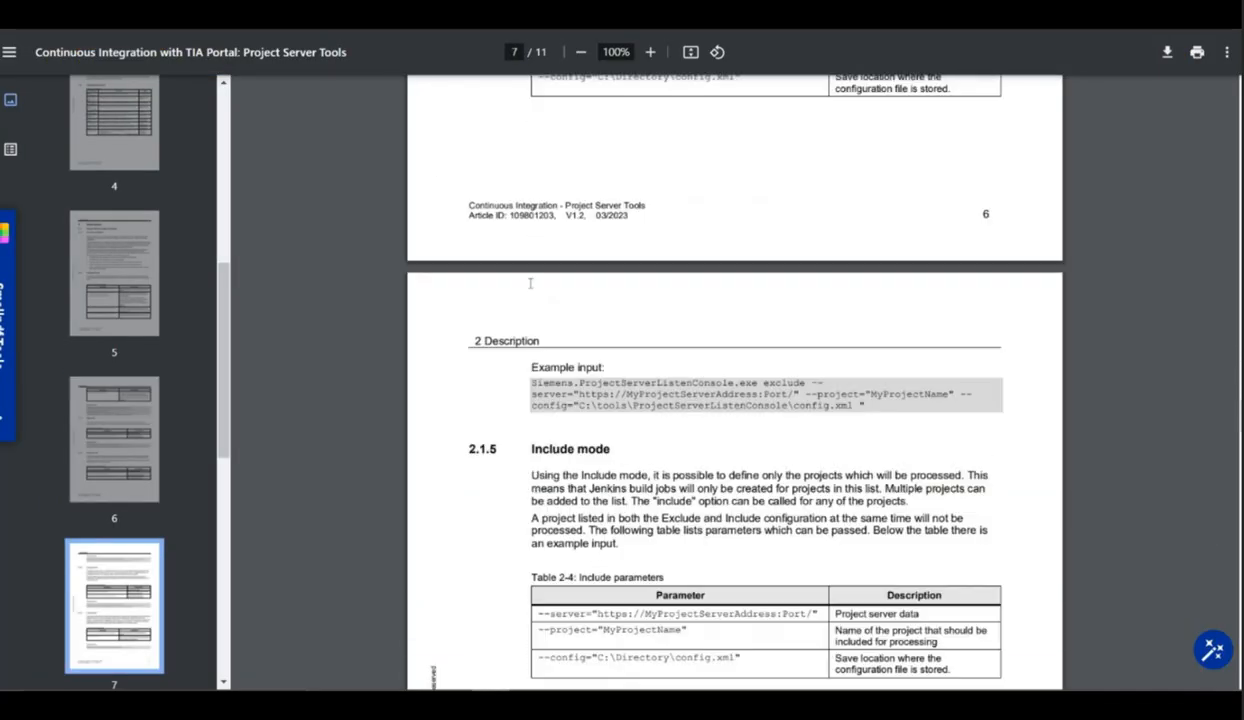
pyautogui.moveTo(609, 284); pyautogui.dragTo(880, 338)
pyautogui.click(592, 268)
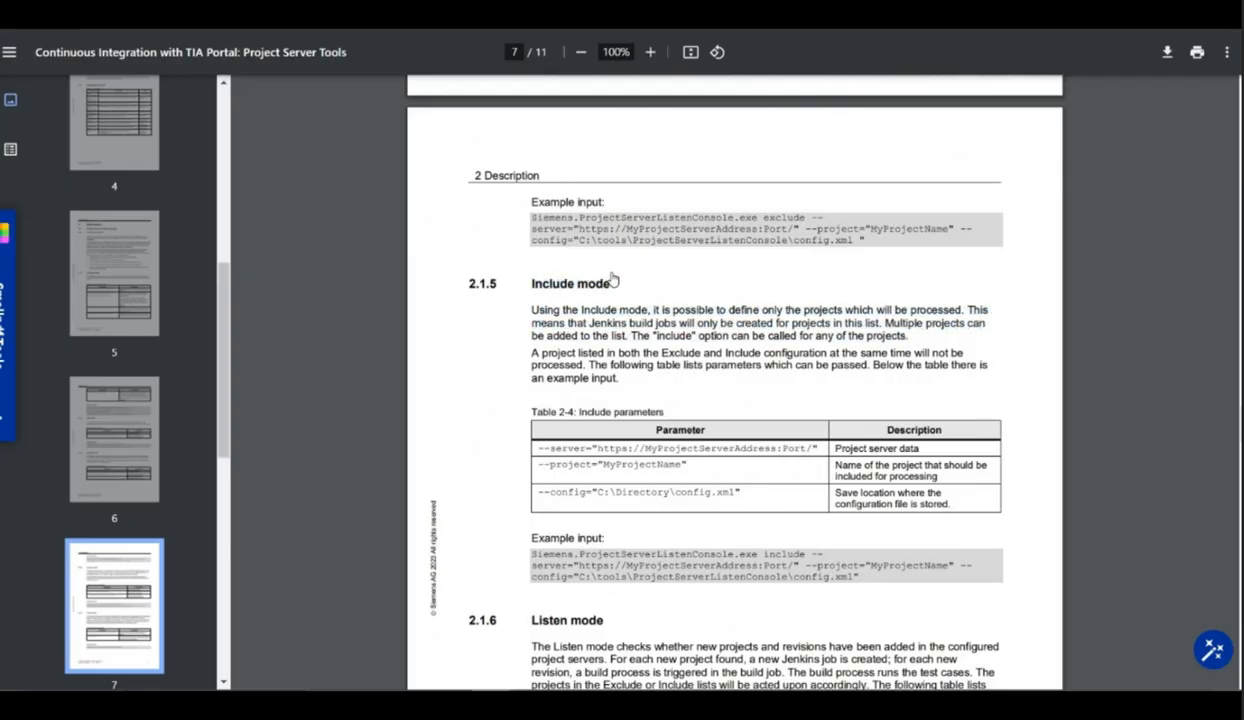
pyautogui.scroll(-3, 660, 300)
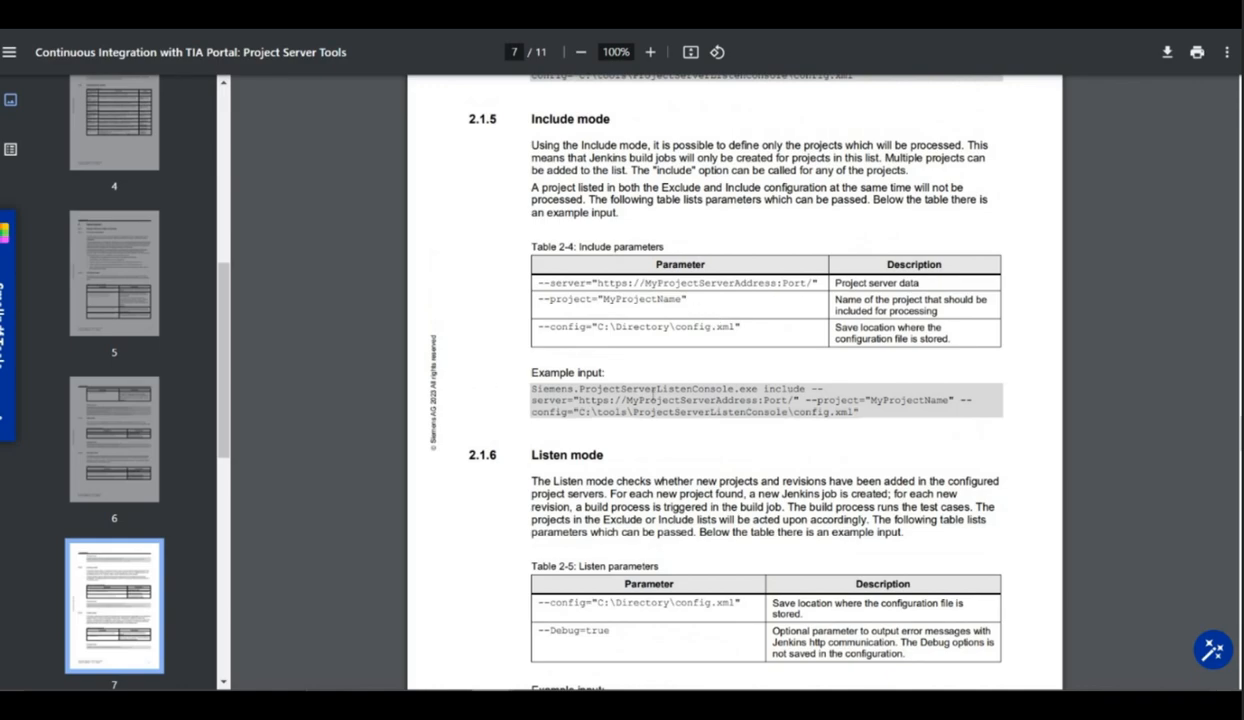
pyautogui.tripleClick(529, 394)
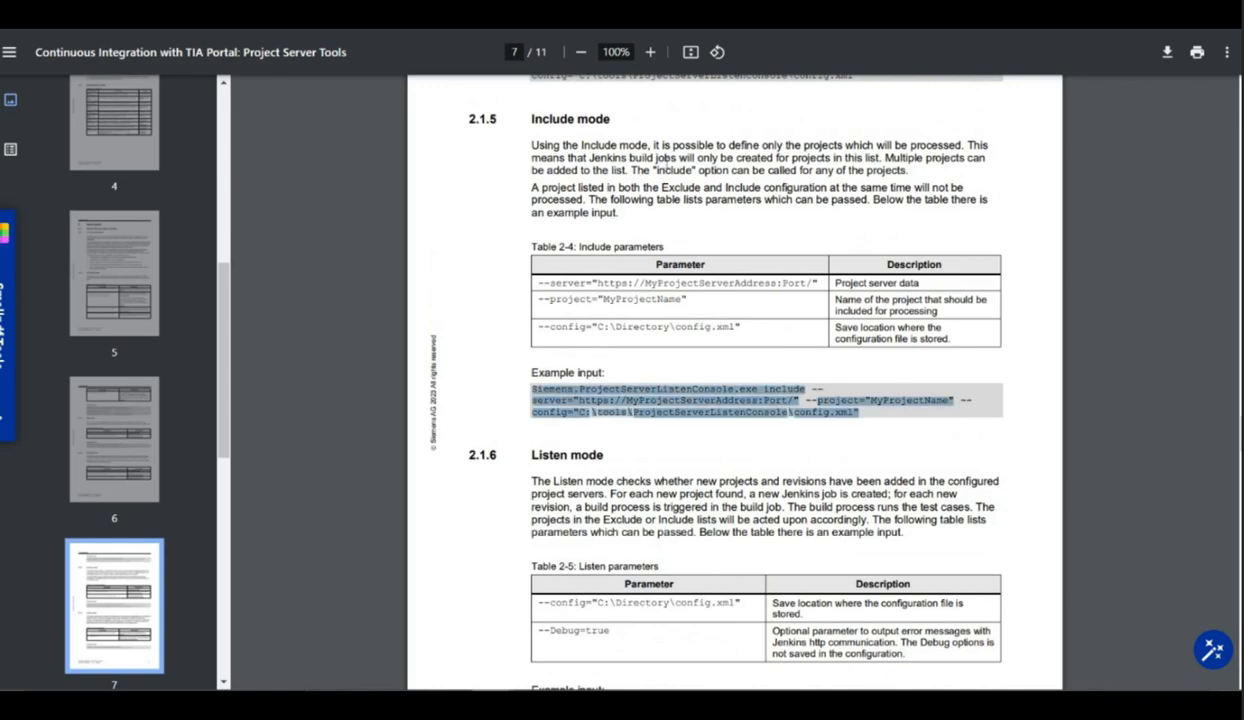
pyautogui.hotkey('alt', 'Tab')
pyautogui.hotkey('ctrl', 'v')
# Step: Join the pasted include command onto a single line
pyautogui.click(477, 201)
pyautogui.press('Delete')
pyautogui.click(1036, 194)
pyautogui.press('Delete')
pyautogui.press('End')
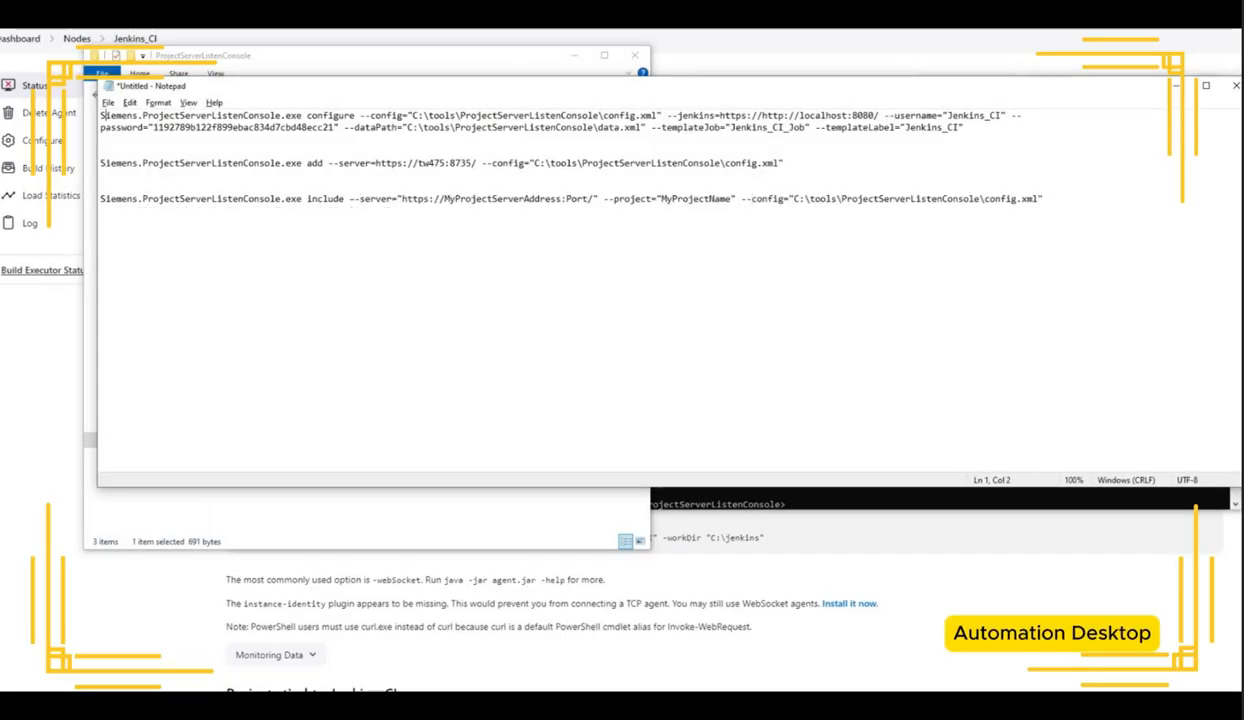
# Step: Insert a comment line "Adding Jenkins Configuration" above the configure command
pyautogui.press('Return')
pyautogui.press('Return')
pyautogui.press('Up')
pyautogui.write('Adding Jenkins Con')
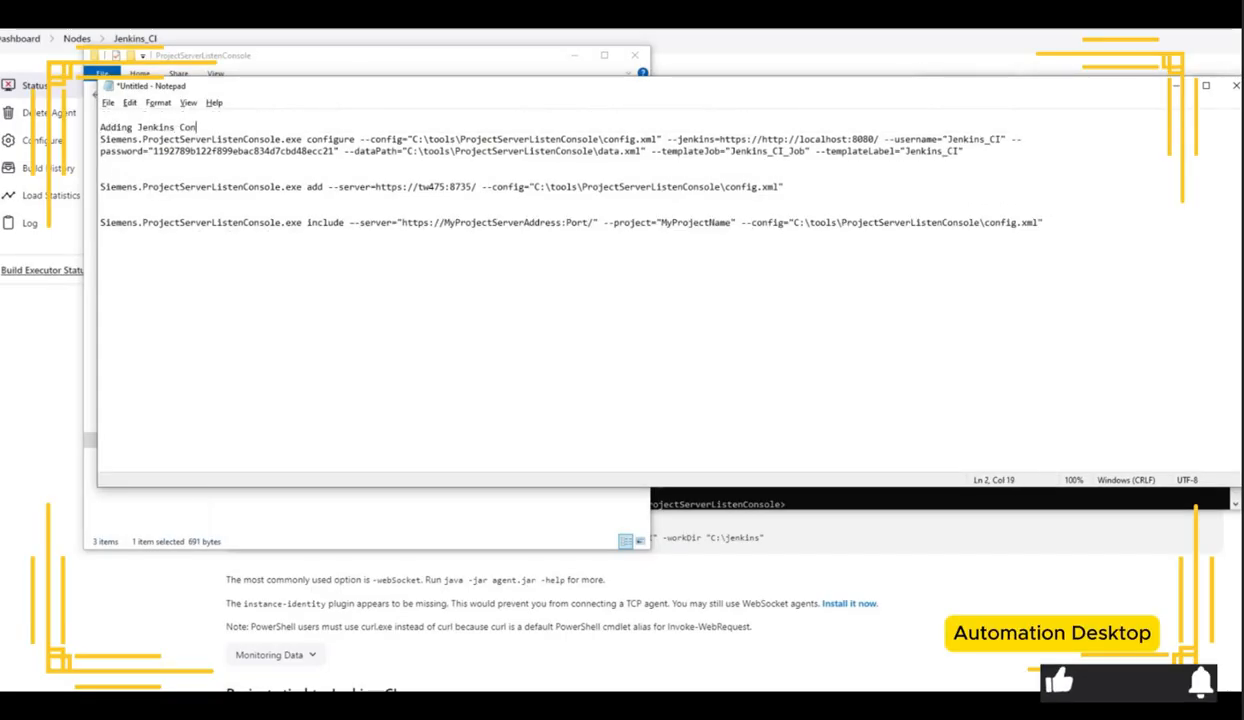
pyautogui.write('figuration')
# Step: Add a "##### Adding Project Server" heading above the add command and prefix the first heading with #####
pyautogui.click(129, 177)
pyautogui.press('Return')
pyautogui.write('Adding')
pyautogui.click(101, 187)
pyautogui.write('#####')
pyautogui.click(178, 187)
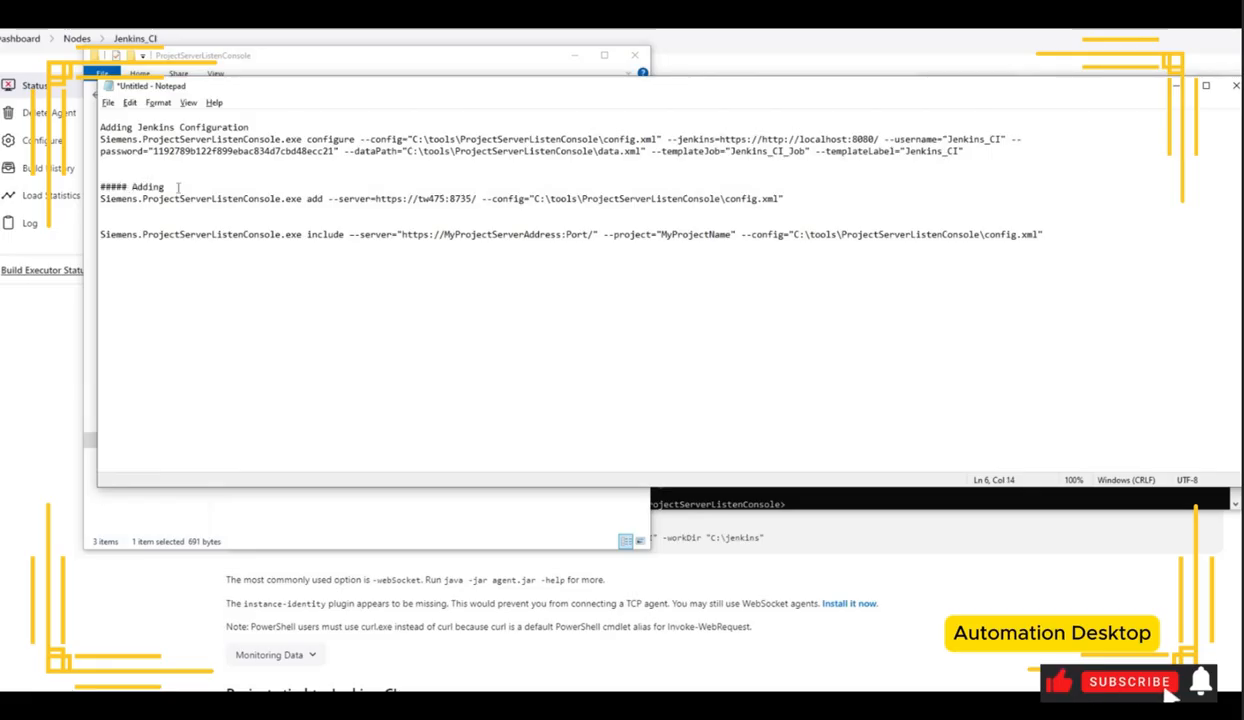
pyautogui.write('Project Server')
pyautogui.click(101, 127)
pyautogui.write('#####')
# Step: Add a "##### Adding Project in Project server" heading above the include command
pyautogui.click(115, 223)
pyautogui.press('Return')
pyautogui.write('##### Adding Project in Project server')
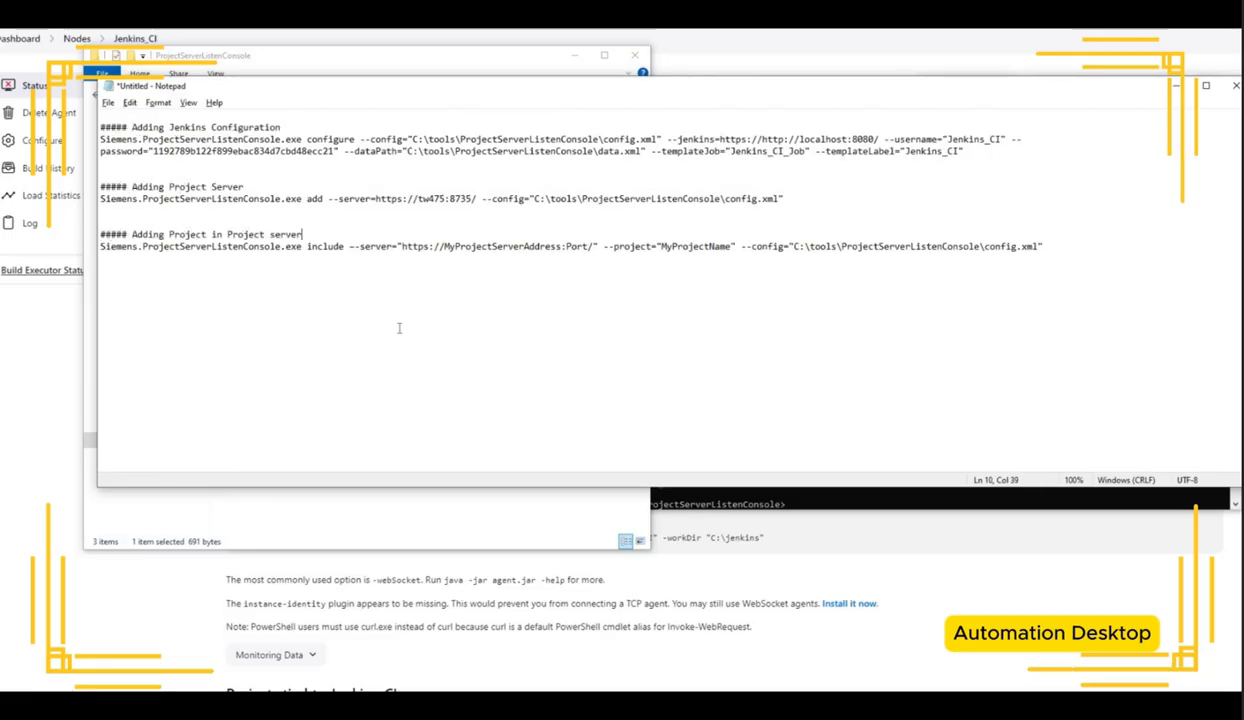
pyautogui.moveTo(375, 198); pyautogui.dragTo(476, 198)
pyautogui.hotkey('ctrl', 'c')
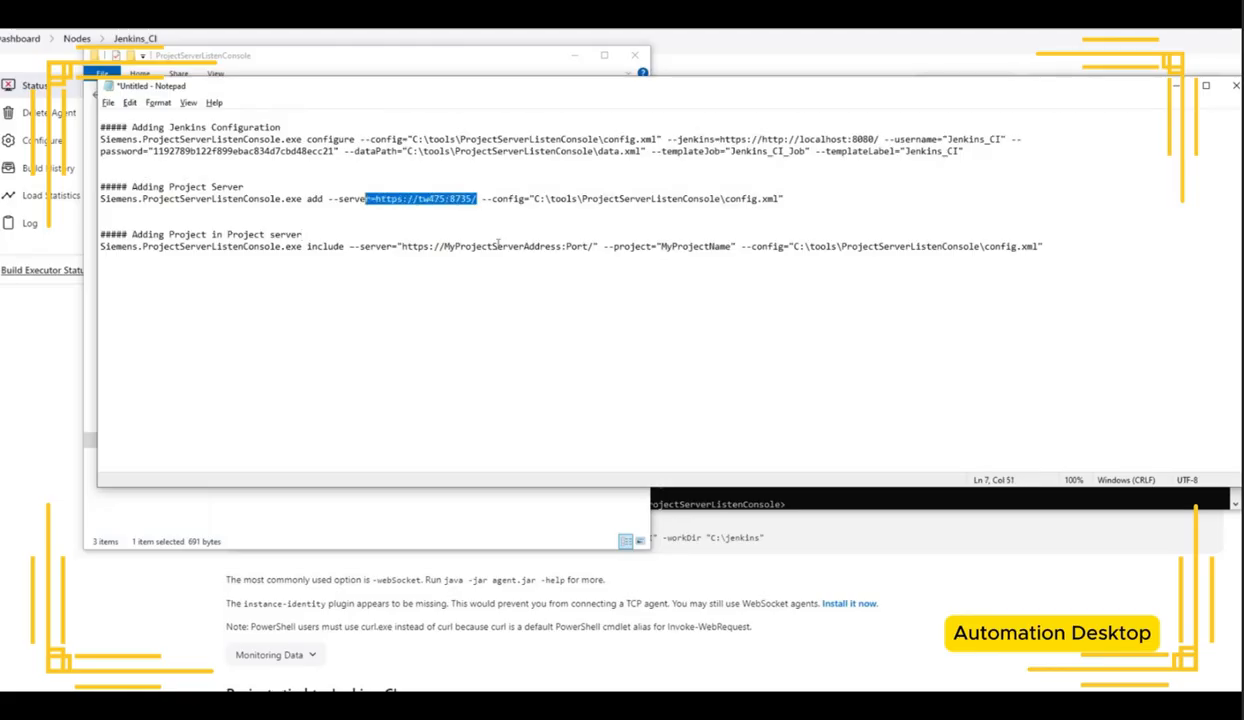
pyautogui.moveTo(594, 246); pyautogui.dragTo(402, 246)
pyautogui.hotkey('ctrl', 'v')
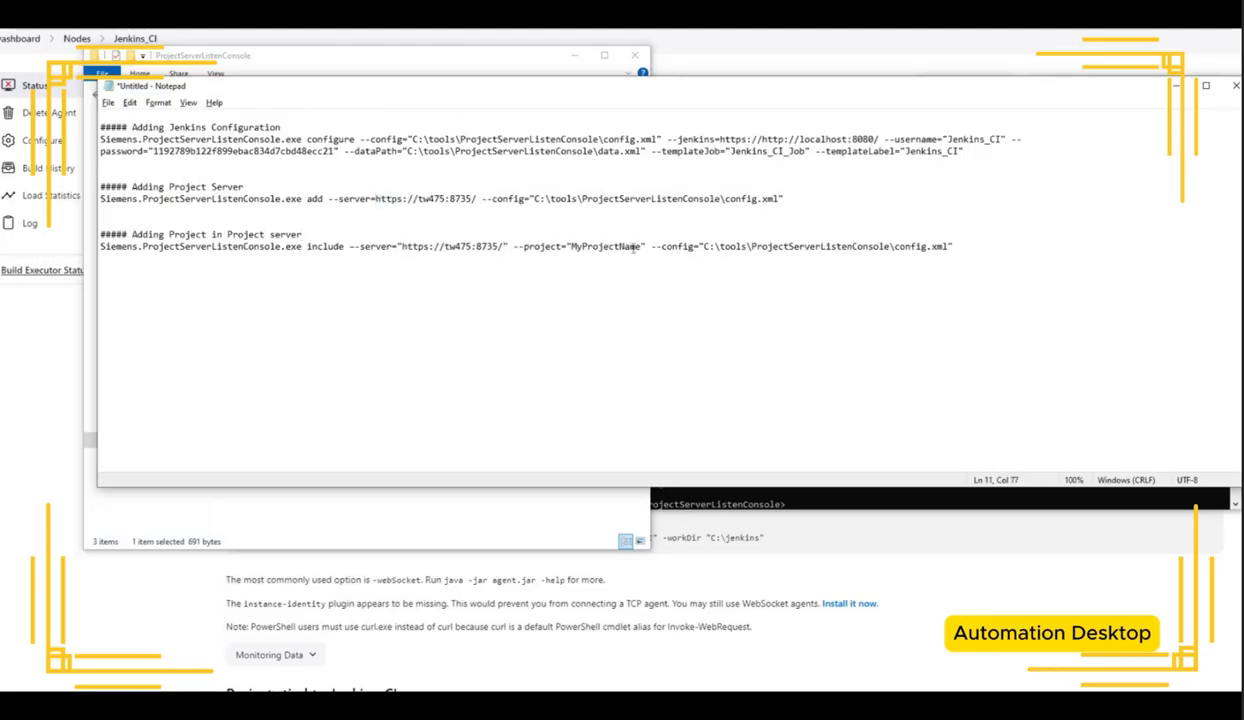
# Step: Set the include command's --project value to Jenkins_CI, the project name shown in Project Server administration
pyautogui.moveTo(641, 246); pyautogui.dragTo(571, 246)
pyautogui.hotkey('alt', 'Tab')
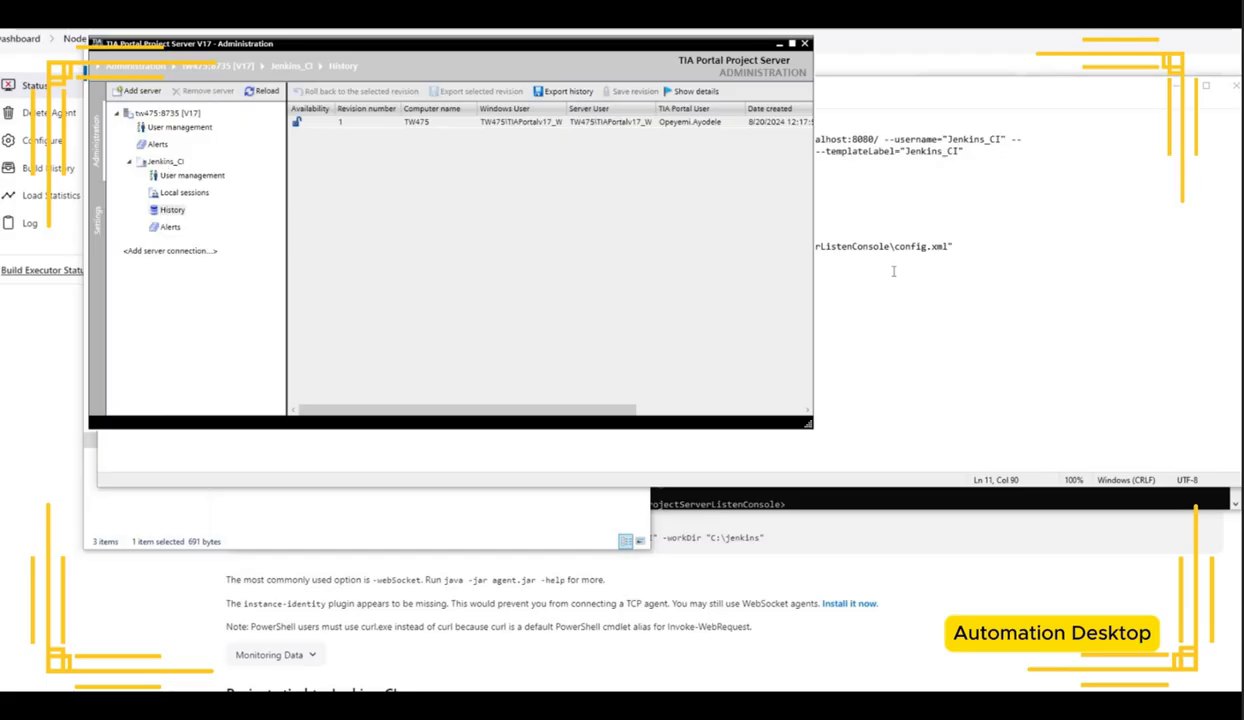
pyautogui.hotkey('alt', 'Tab')
pyautogui.click(571, 246)
pyautogui.doubleClick(569, 246)
pyautogui.write('Jenkins_CI')
# Step: Copy the include command into the command prompt and run it
pyautogui.doubleClick(594, 247)
pyautogui.click(594, 247)
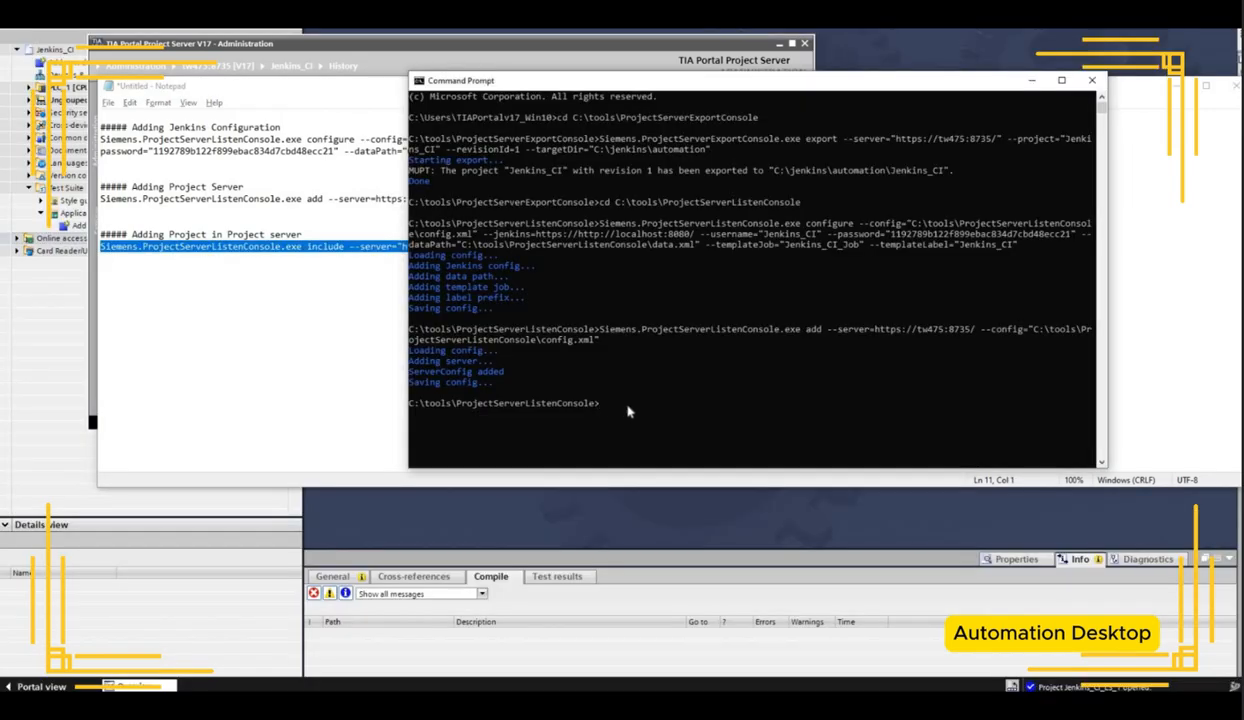
pyautogui.rightClick(630, 410)
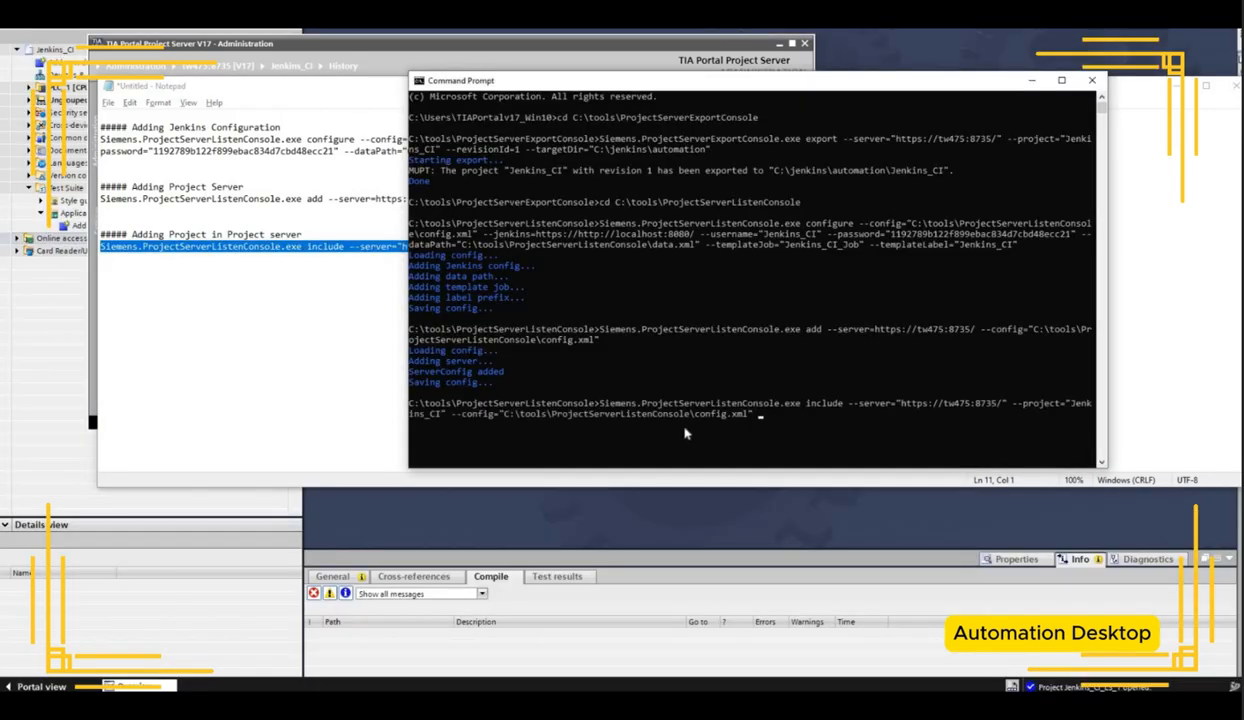
pyautogui.press('Return')
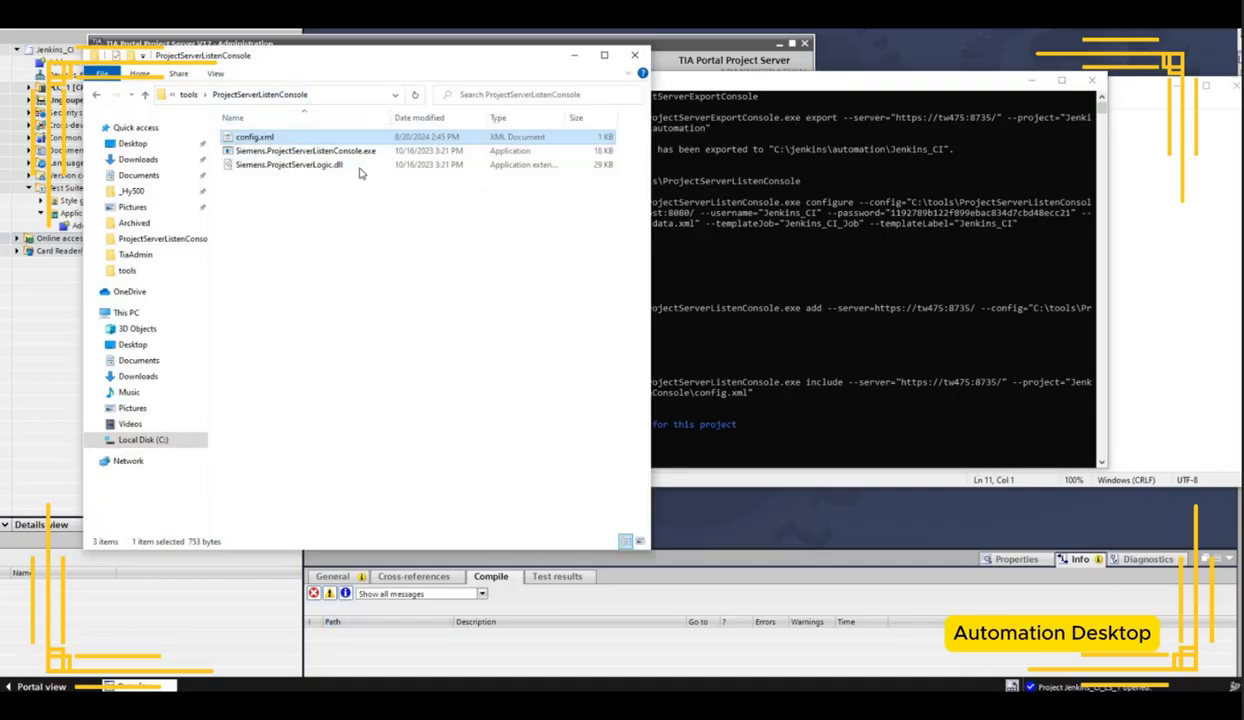
# Step: Open config.xml in Notepad to review the included project entry, then close it
pyautogui.rightClick(316, 140)
pyautogui.click(347, 164)
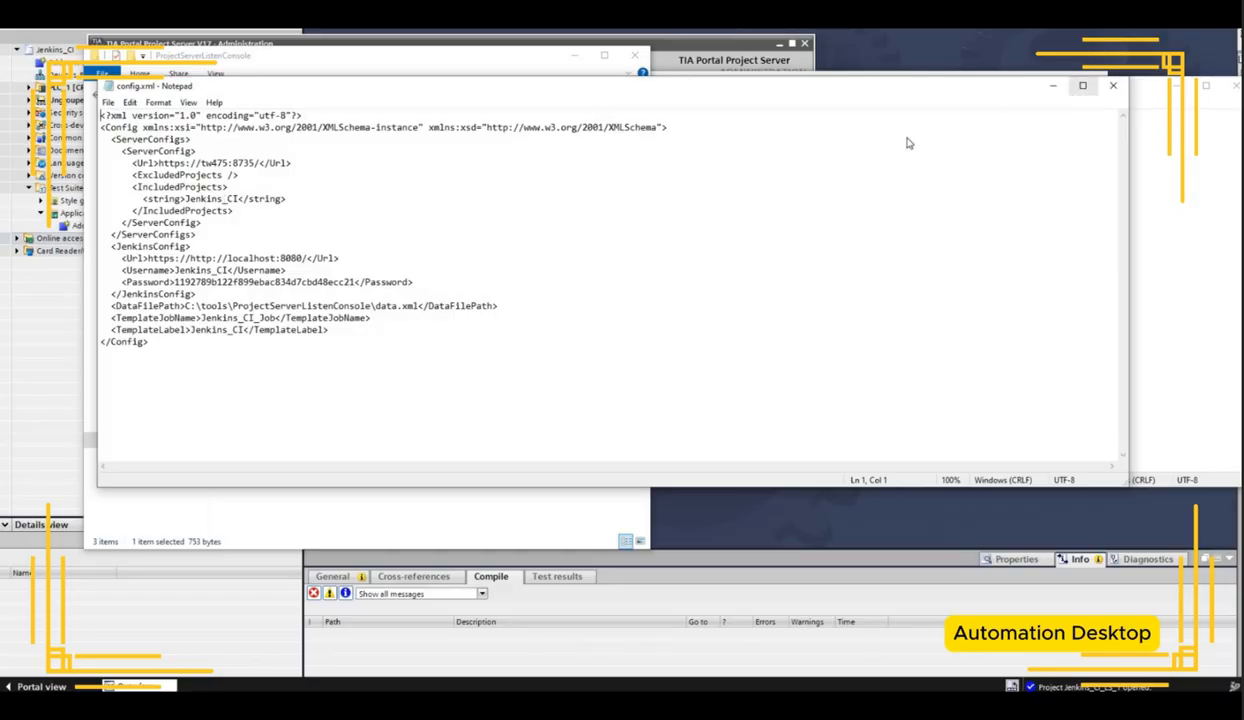
pyautogui.click(1052, 85)
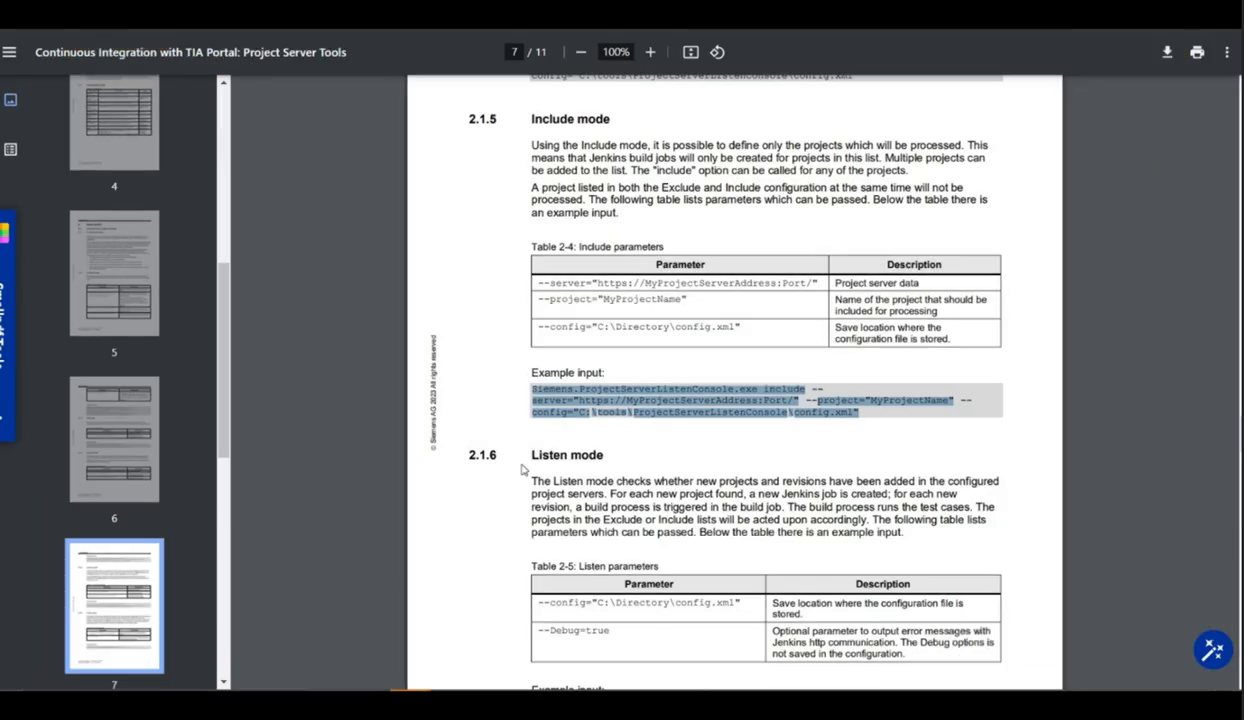
# Step: Select the Listen mode example command in the Project Server Tools documentation
pyautogui.scroll(-3, 529, 467)
pyautogui.moveTo(532, 457); pyautogui.dragTo(874, 473)
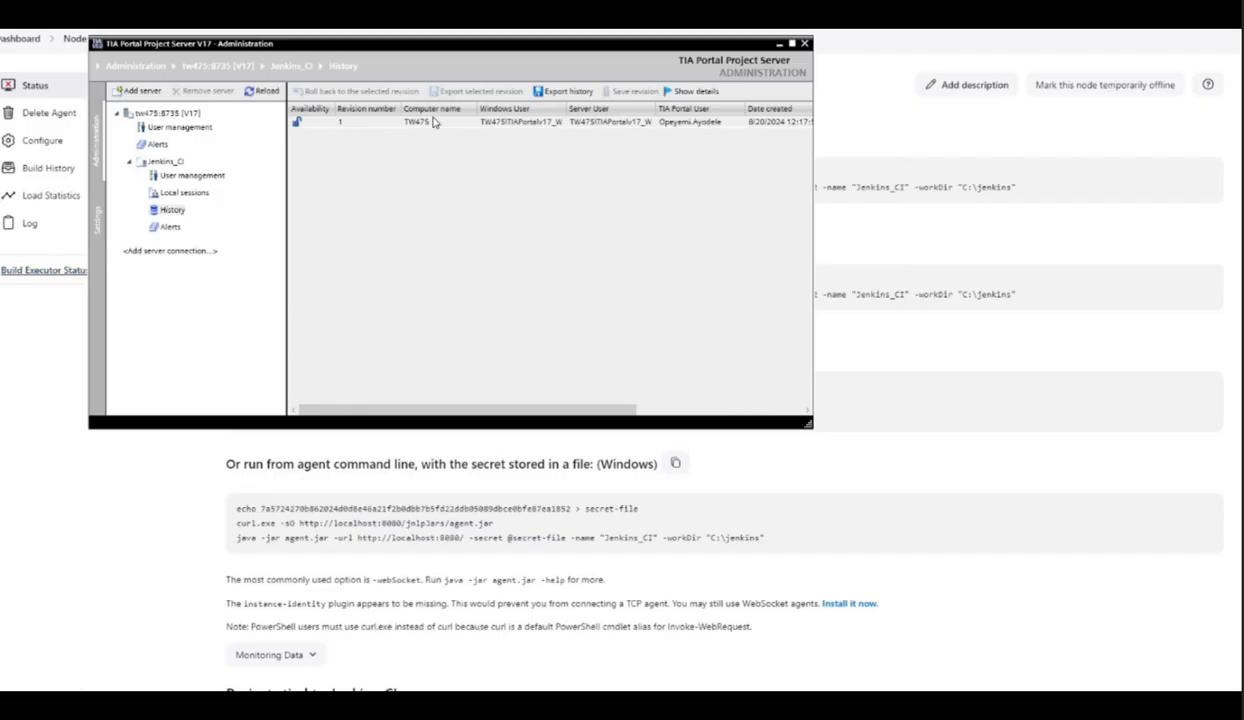
pyautogui.click(429, 123)
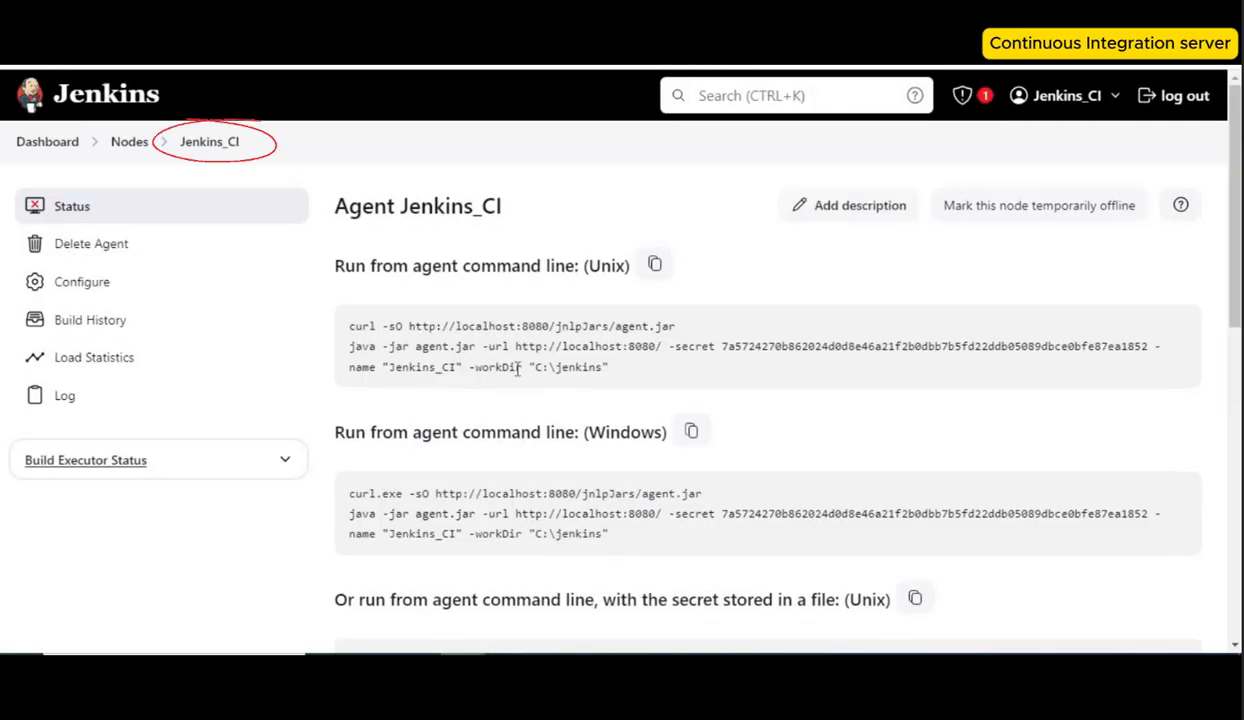
# Step: Copy the Windows agent command for Jenkins_CI and run it in the command prompt
pyautogui.click(693, 433)
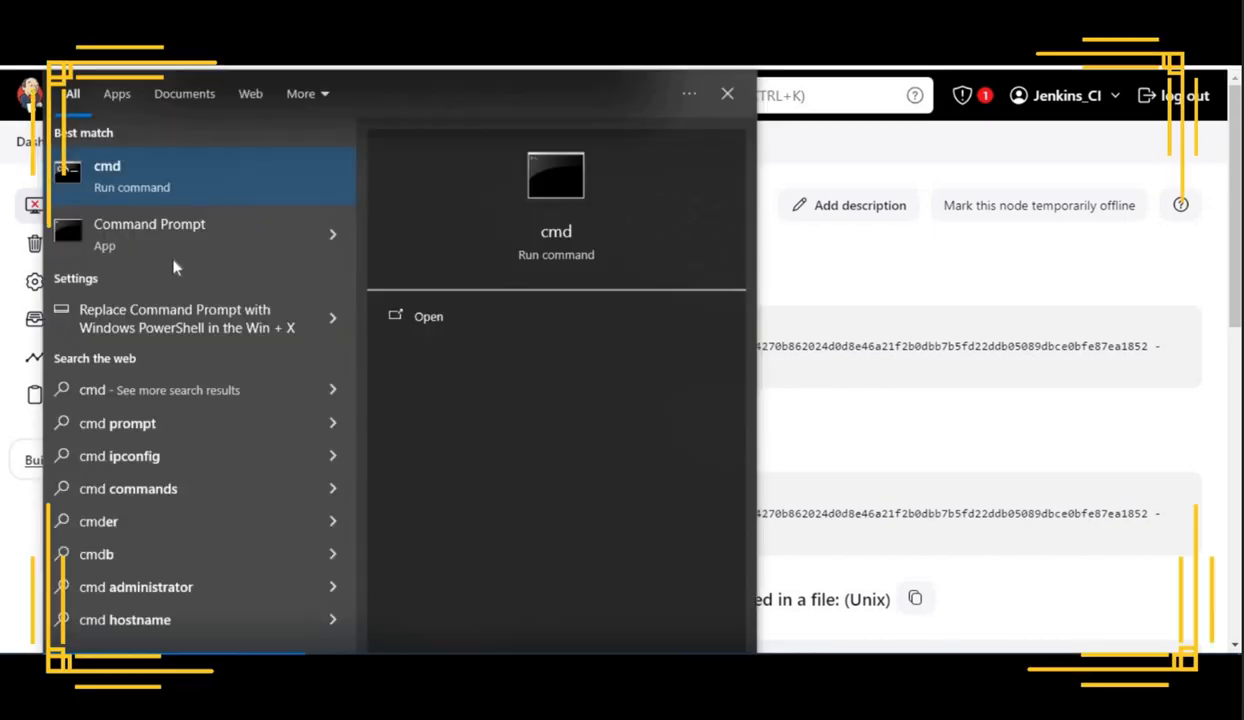
pyautogui.press('Return')
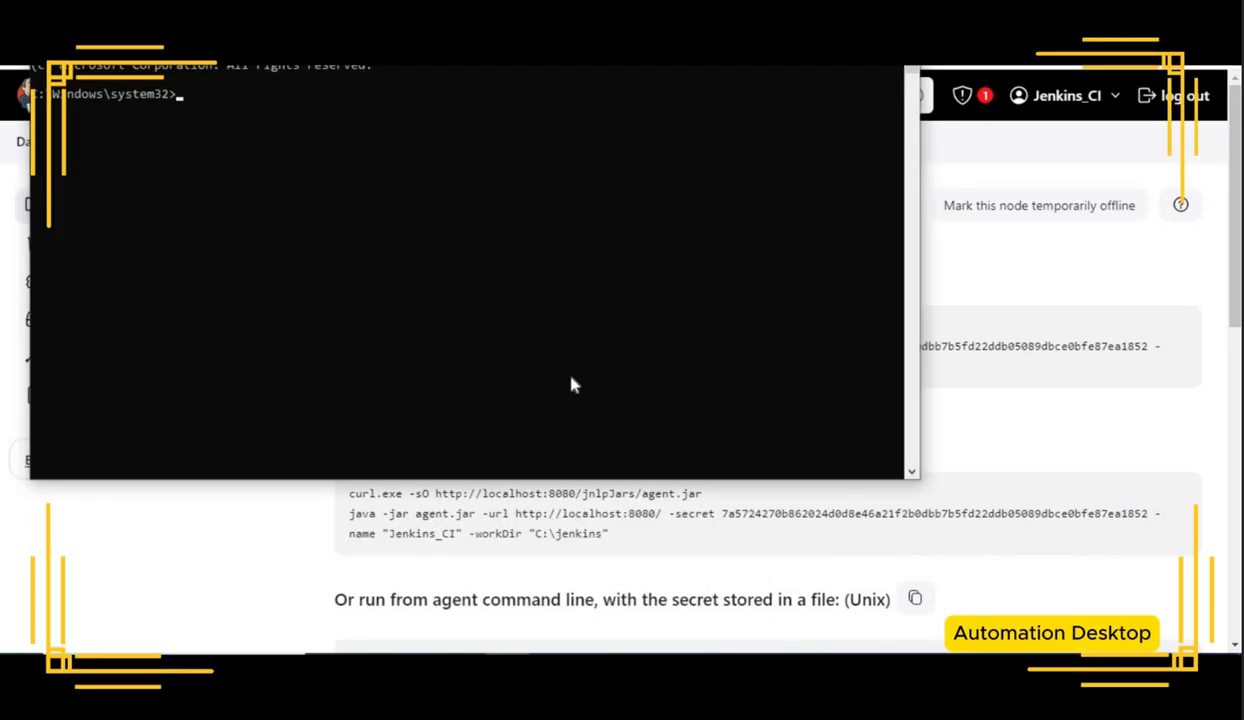
pyautogui.hotkey('ctrl', 'v')
pyautogui.press('Return')
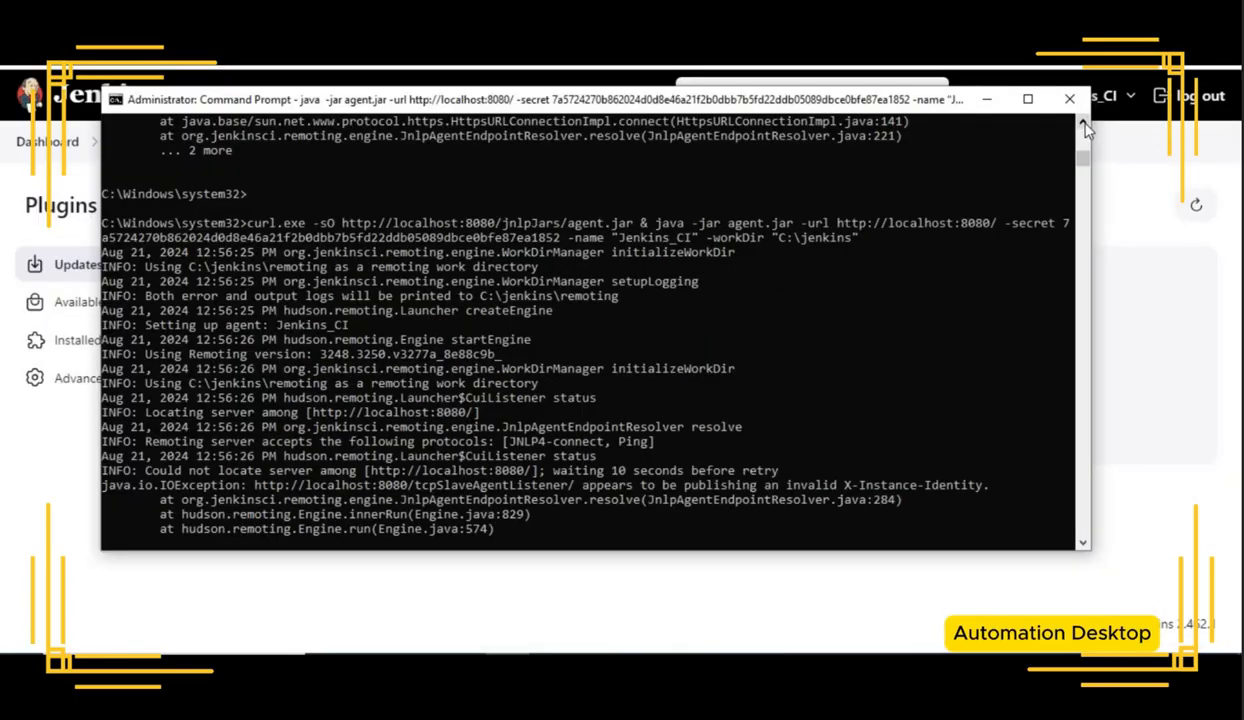
# Step: Search the installed Jenkins plugins for ssh and then for inst
pyautogui.click(1108, 284)
pyautogui.click(148, 347)
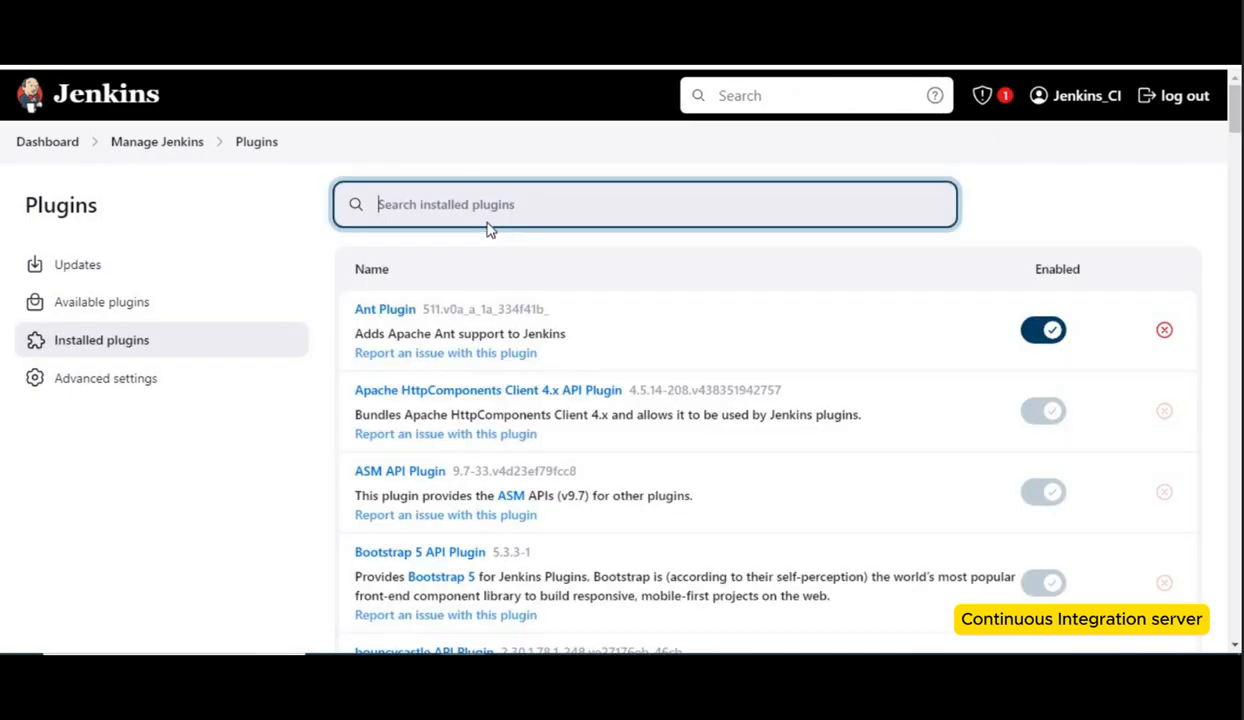
pyautogui.write('ss')
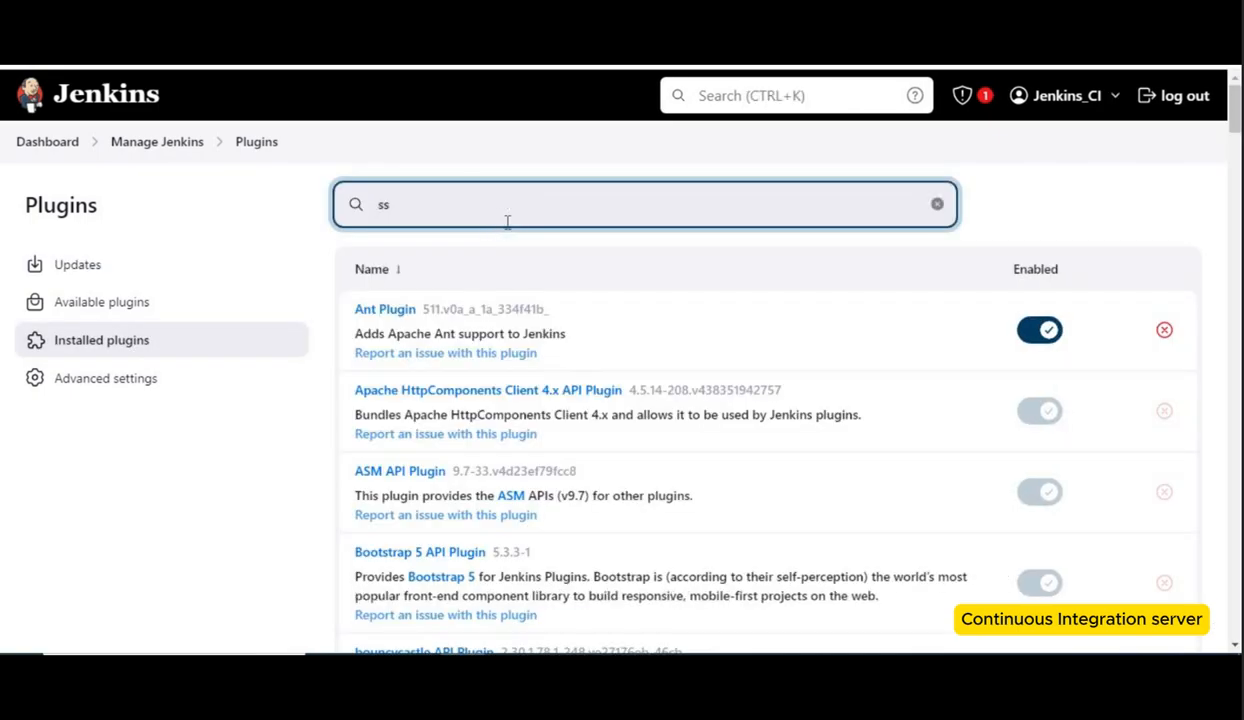
pyautogui.write('h')
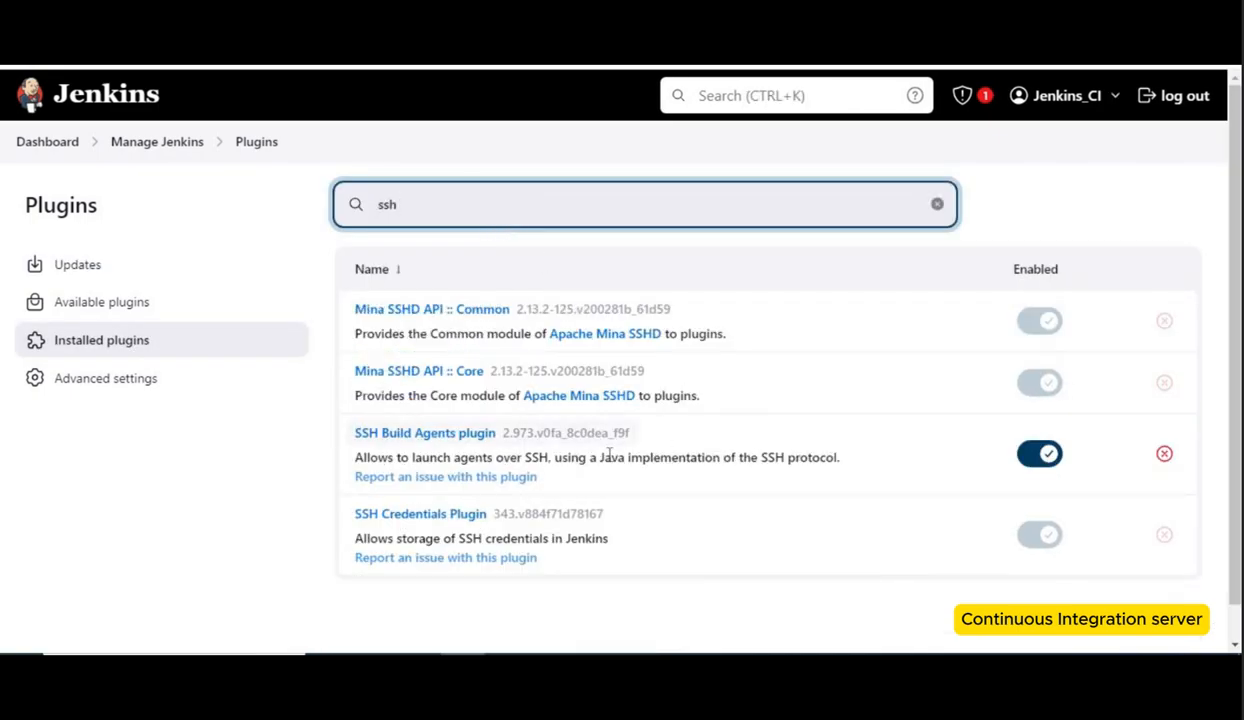
pyautogui.press('BackSpace')
pyautogui.press('BackSpace')
pyautogui.press('BackSpace')
pyautogui.write('in')
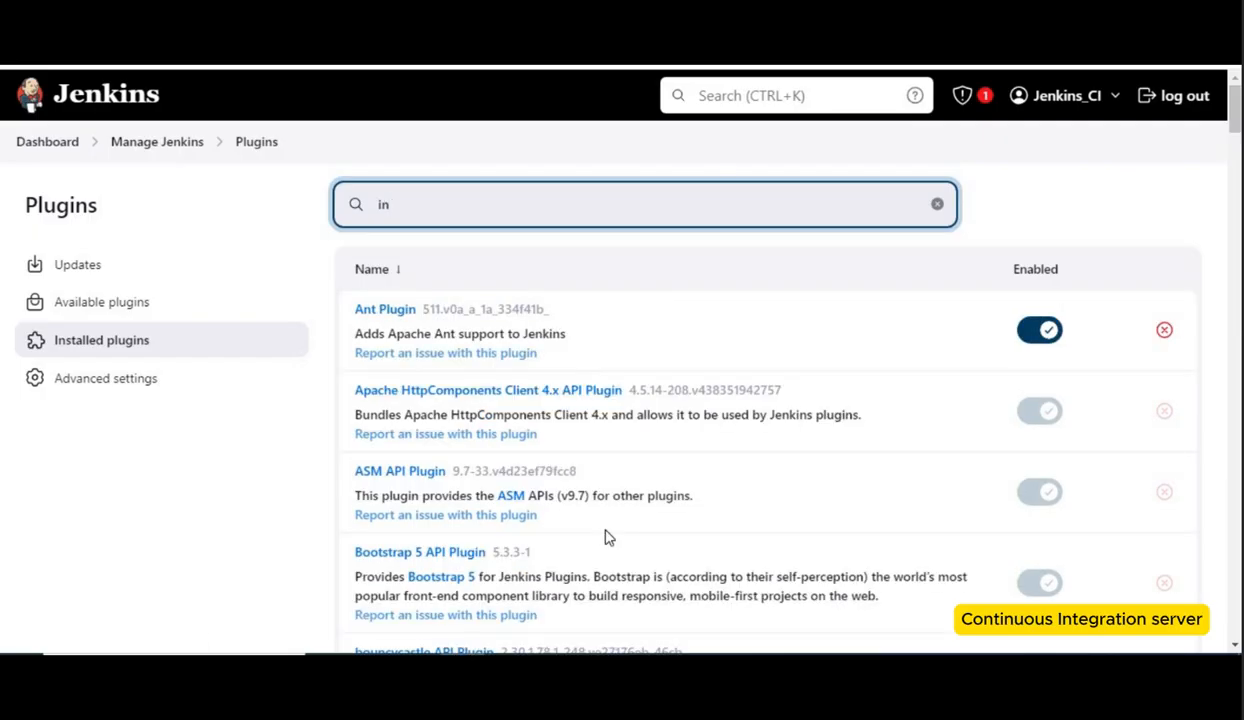
pyautogui.write('sr')
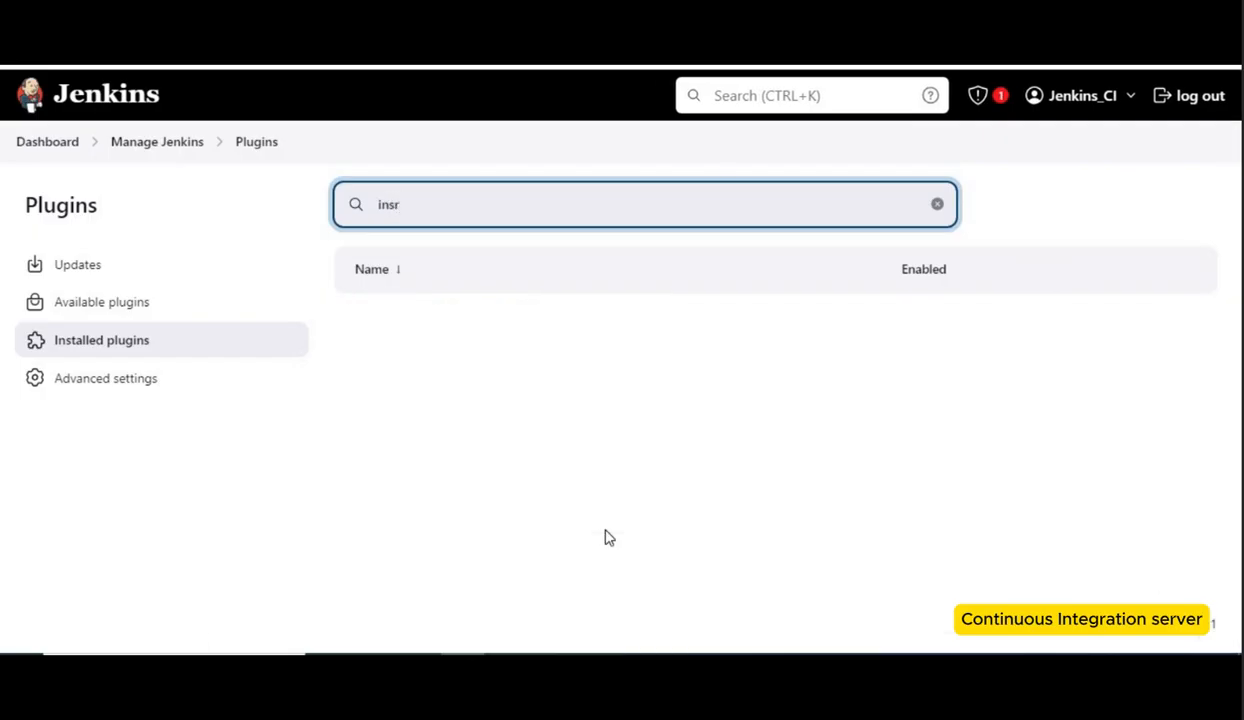
pyautogui.press('BackSpace')
pyautogui.write('t')
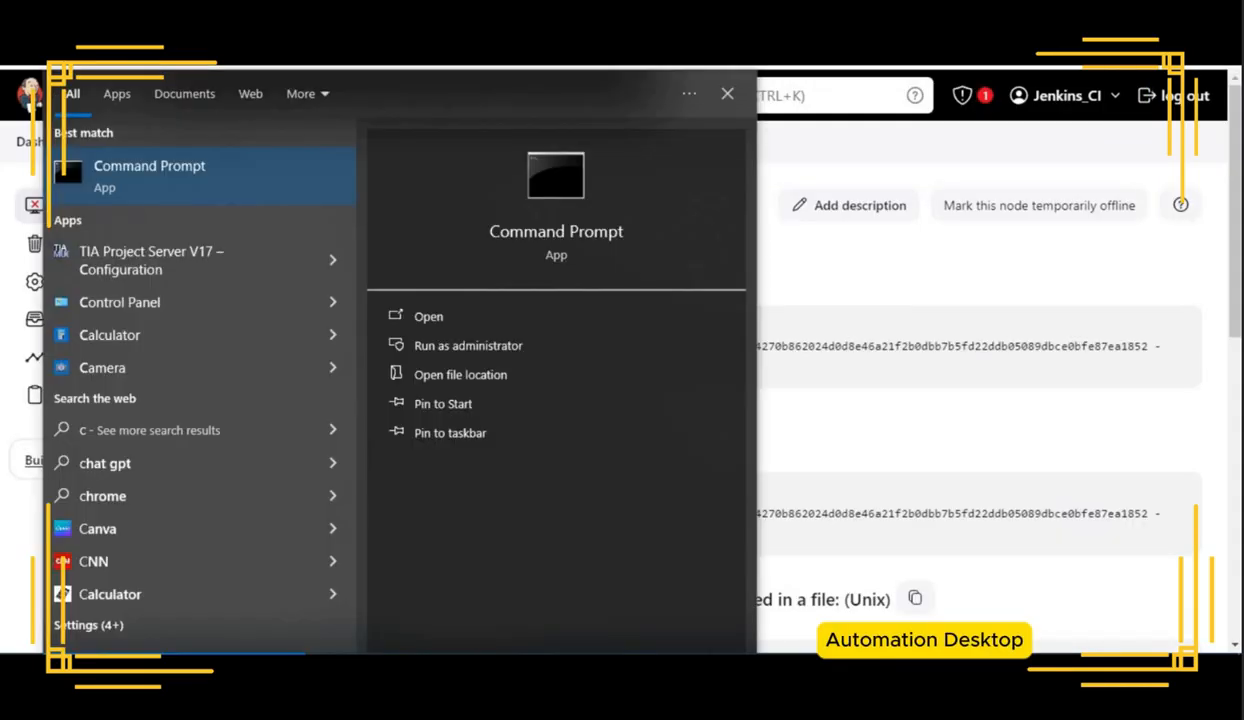
# Step: Open a new Command Prompt and run the copied Jenkins agent command again
pyautogui.write('md')
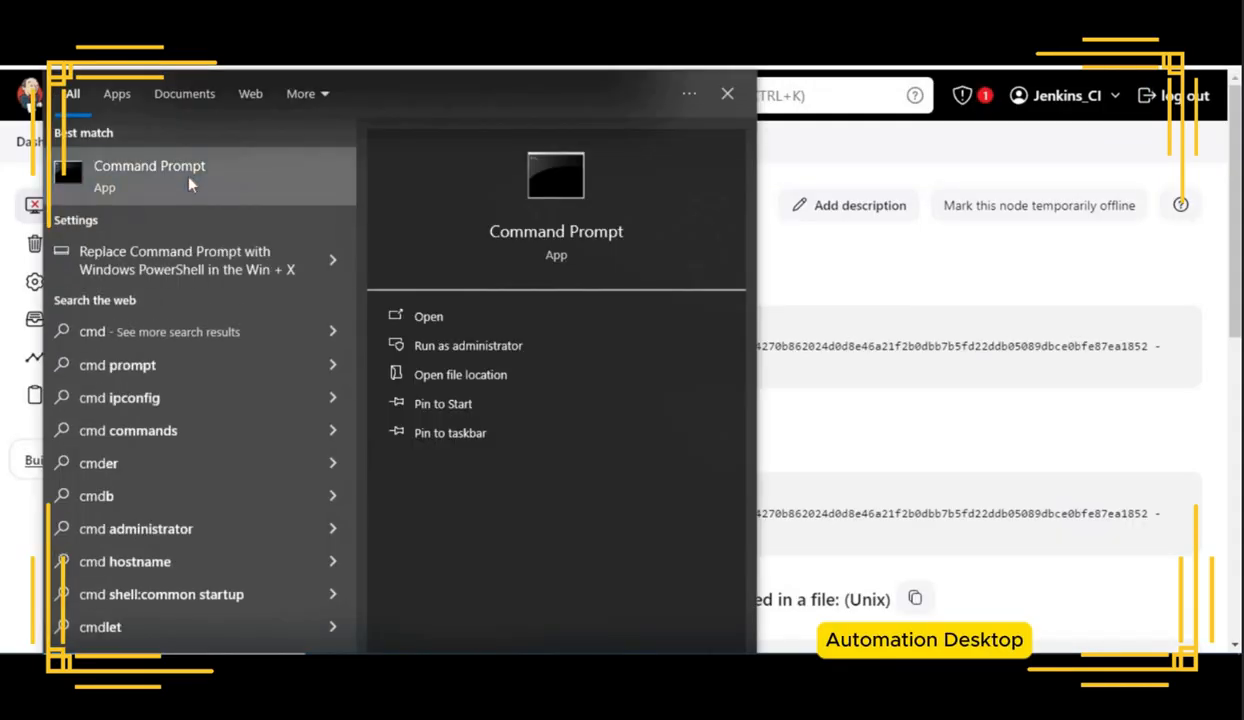
pyautogui.click(186, 183)
pyautogui.hotkey('ctrl', 'v')
pyautogui.press('Return')
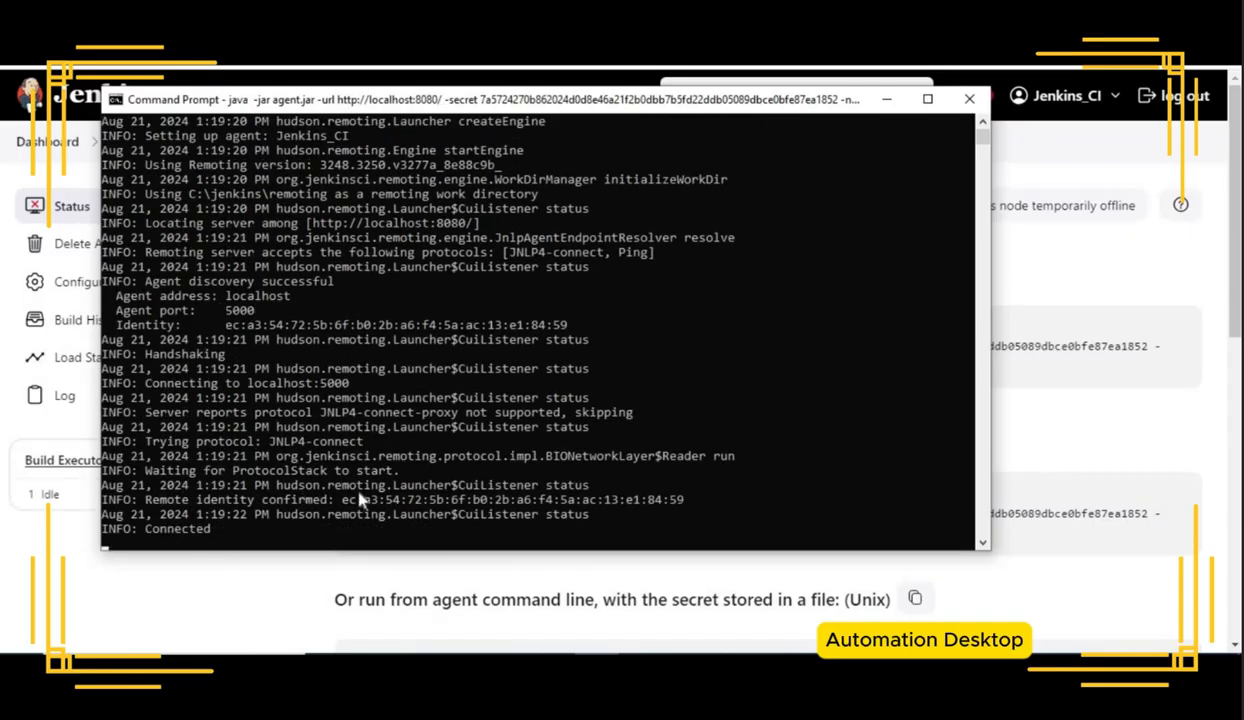
# Step: Open listener.bat from the C:\tools folder in Notepad for editing
pyautogui.click(200, 573)
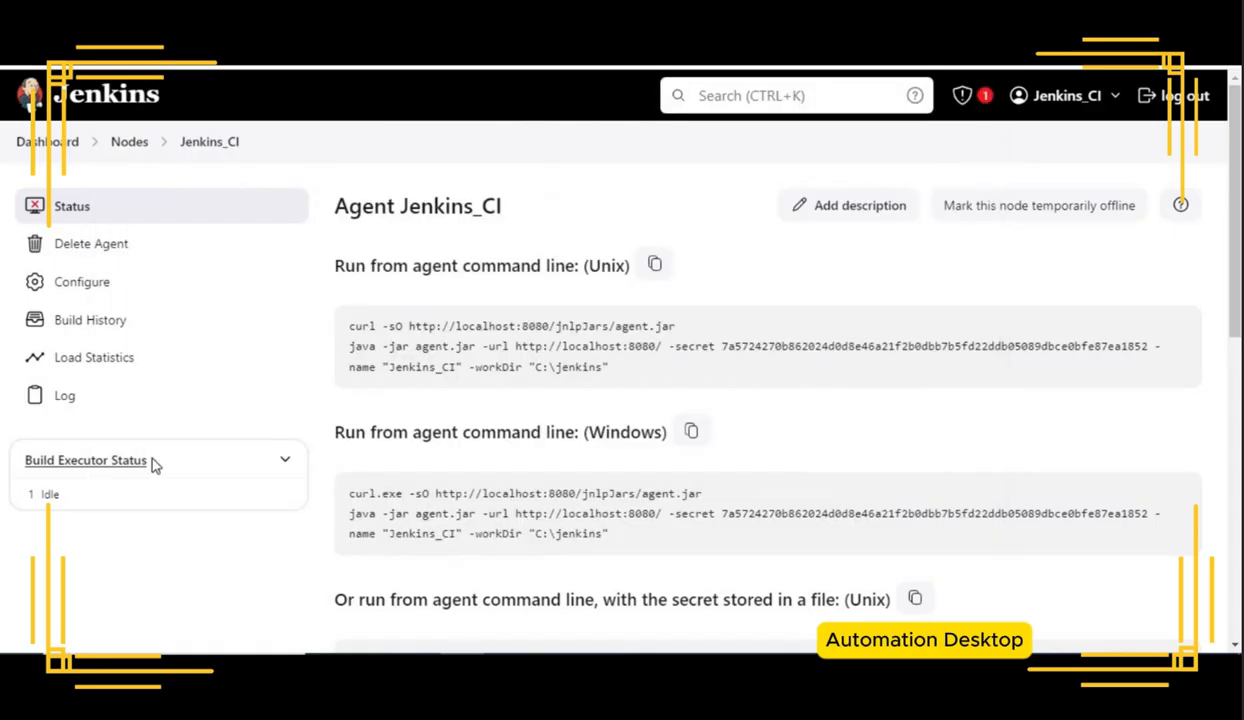
pyautogui.click(55, 143)
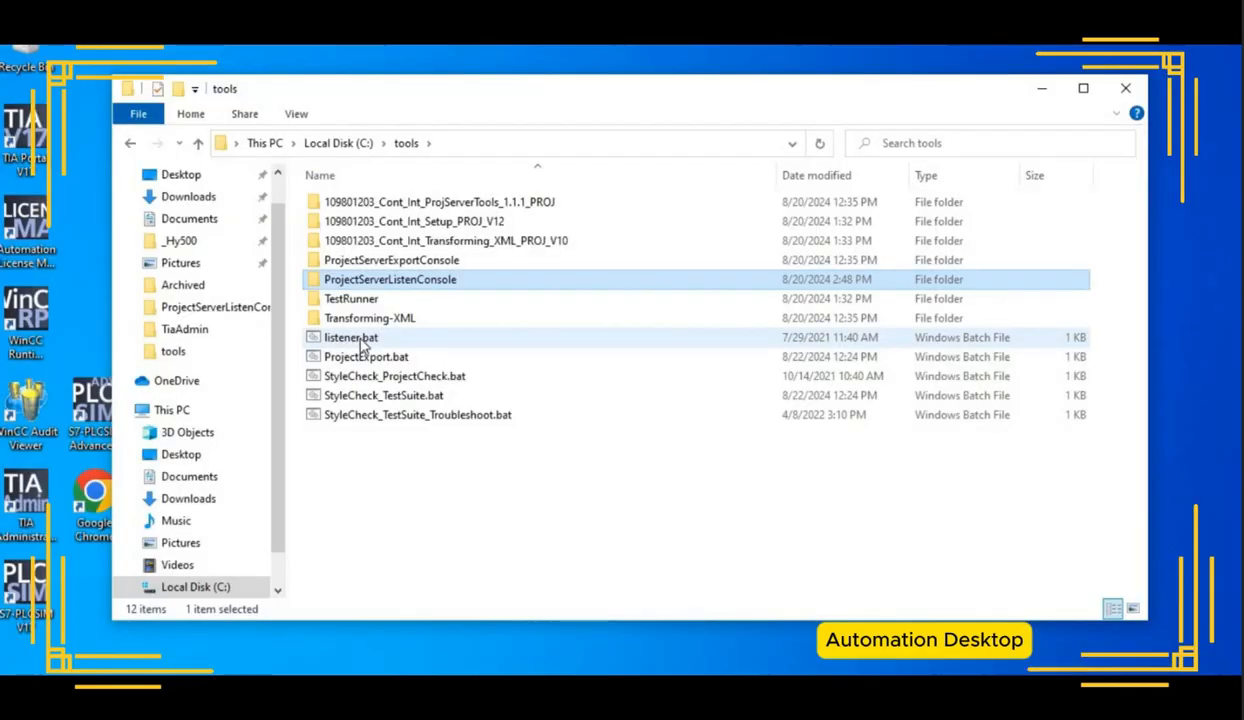
pyautogui.doubleClick(358, 338)
pyautogui.rightClick(370, 339)
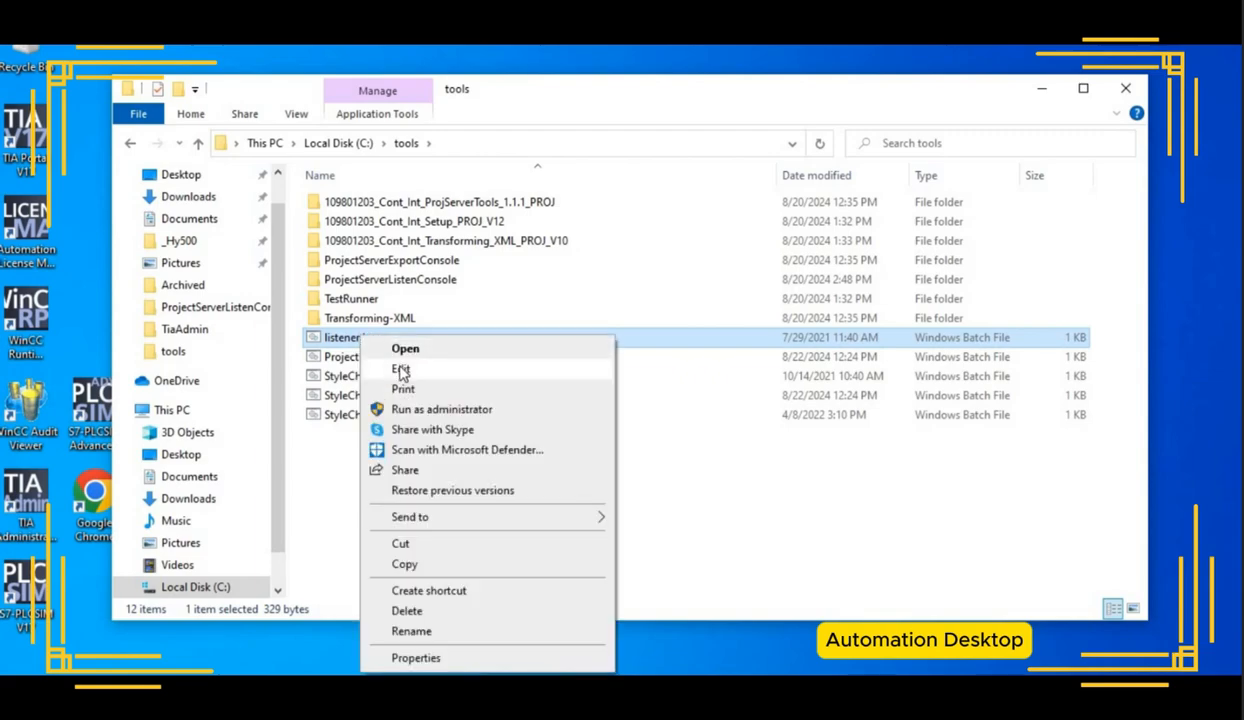
pyautogui.click(400, 367)
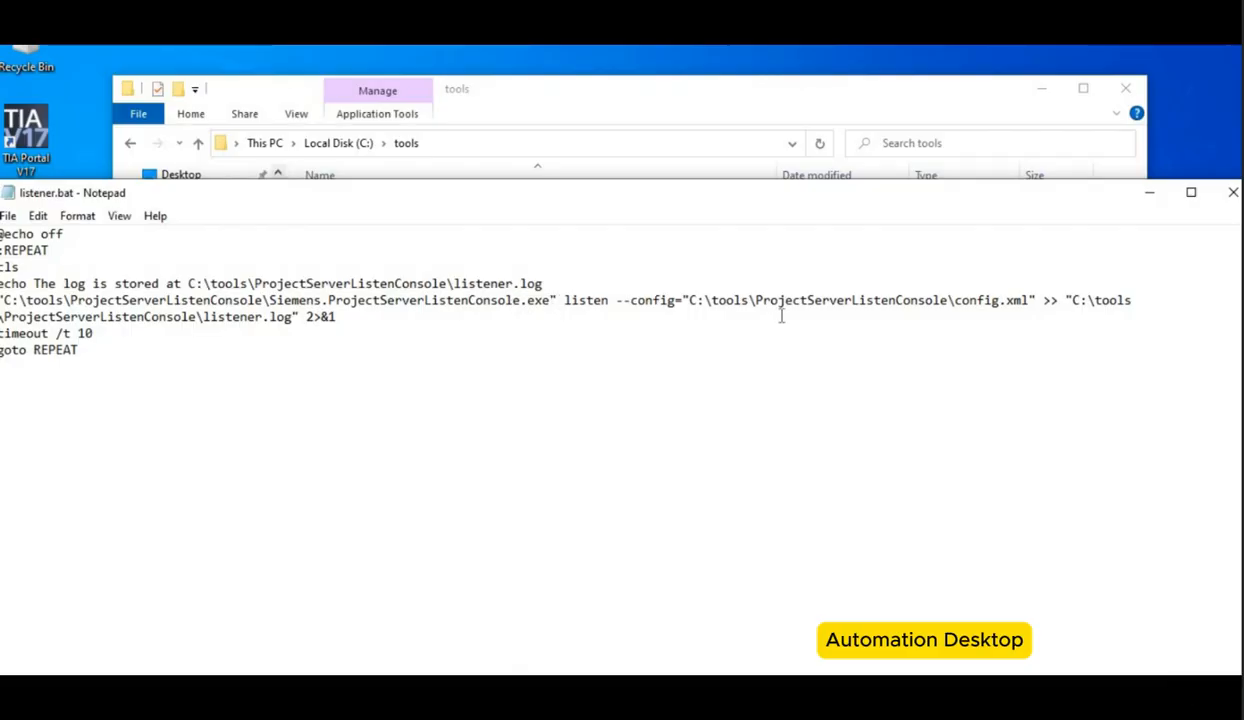
# Step: Try to run the listen command line from listener.bat in a new Command Prompt
pyautogui.doubleClick(966, 306)
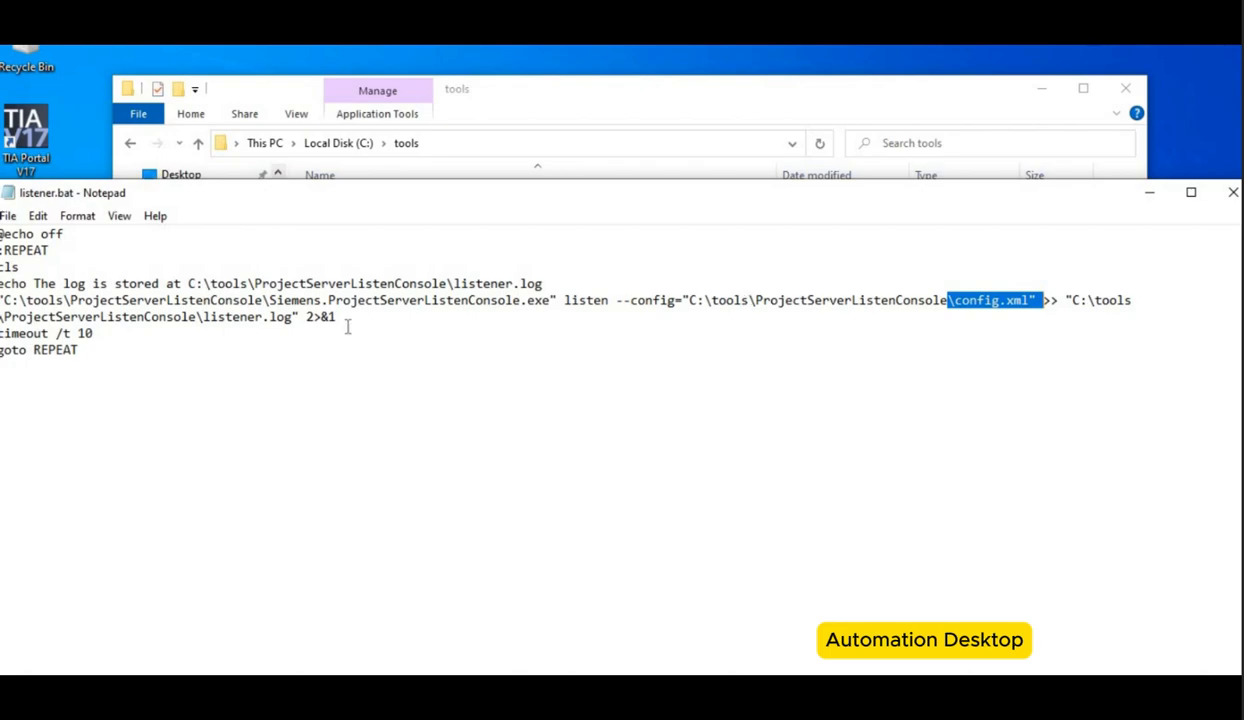
pyautogui.moveTo(299, 317); pyautogui.dragTo(3, 300)
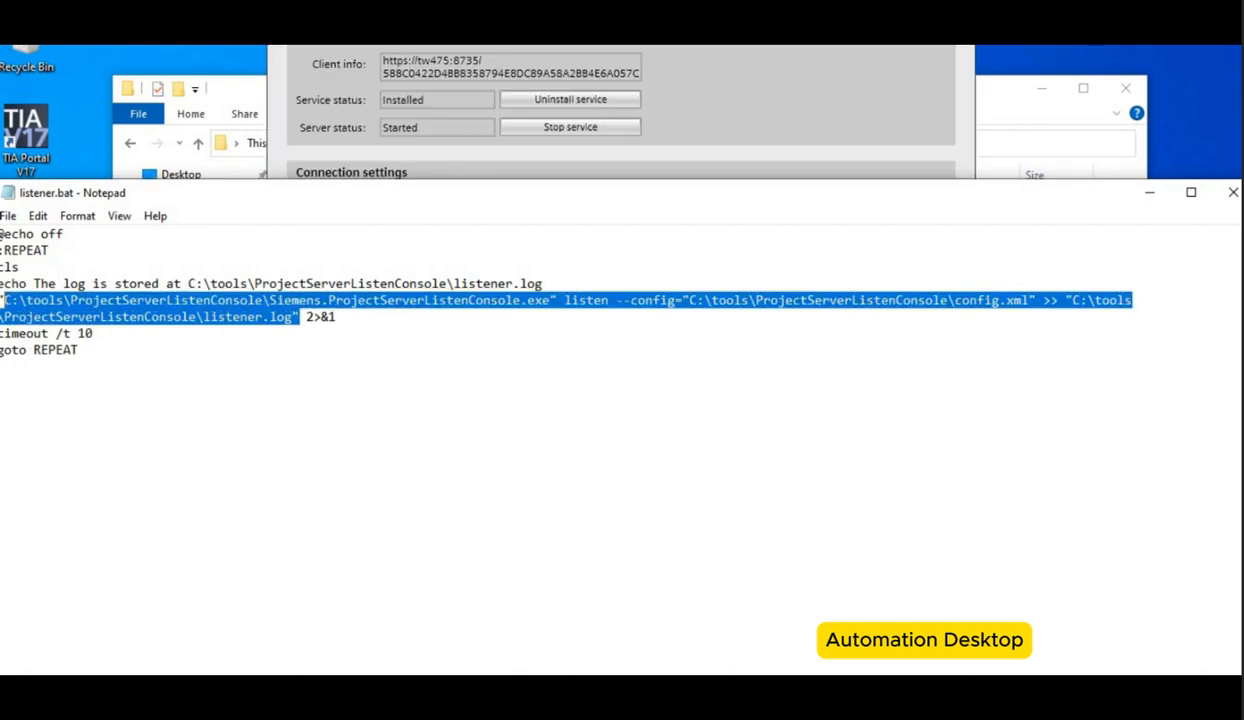
pyautogui.moveTo(299, 317); pyautogui.dragTo(277, 317)
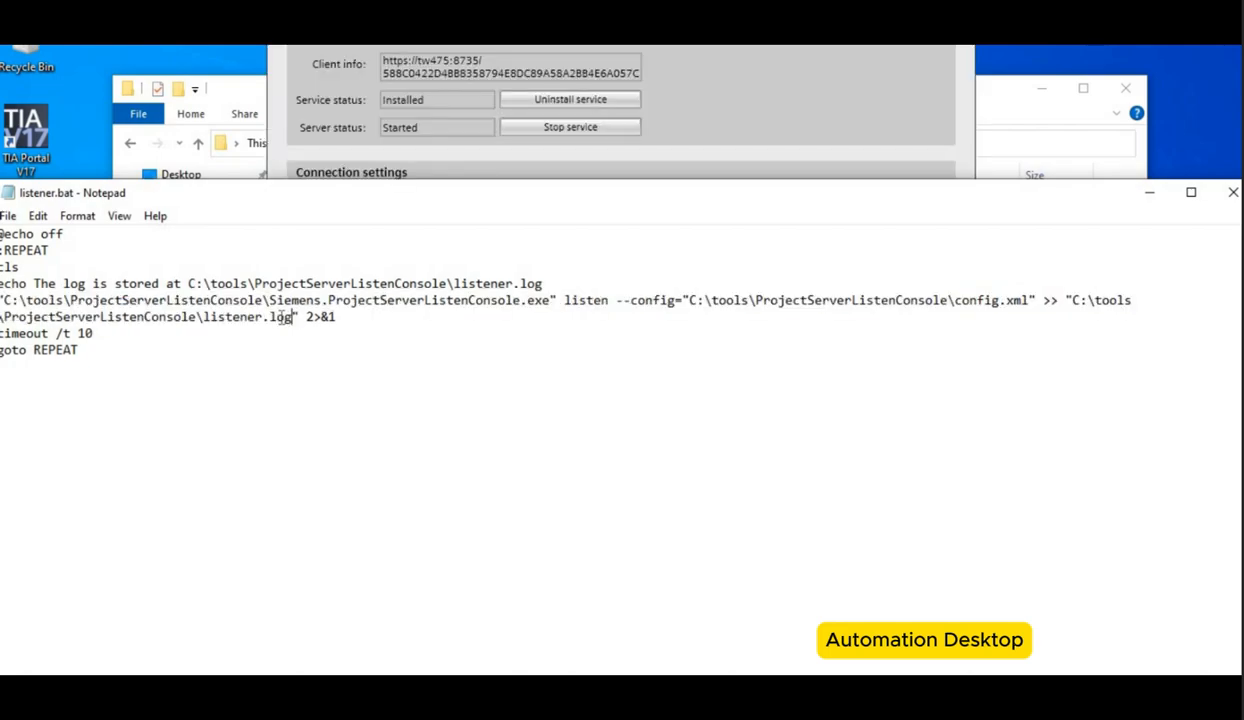
pyautogui.moveTo(277, 317); pyautogui.dragTo(3, 300)
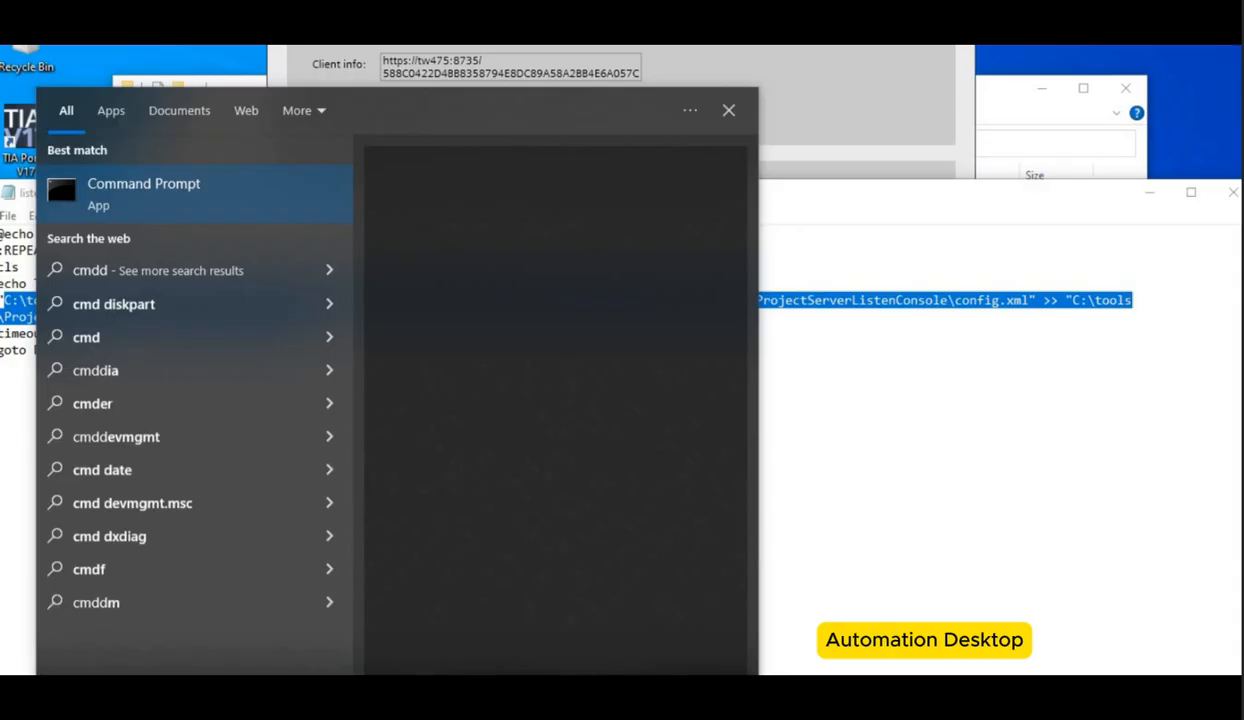
pyautogui.press('Return')
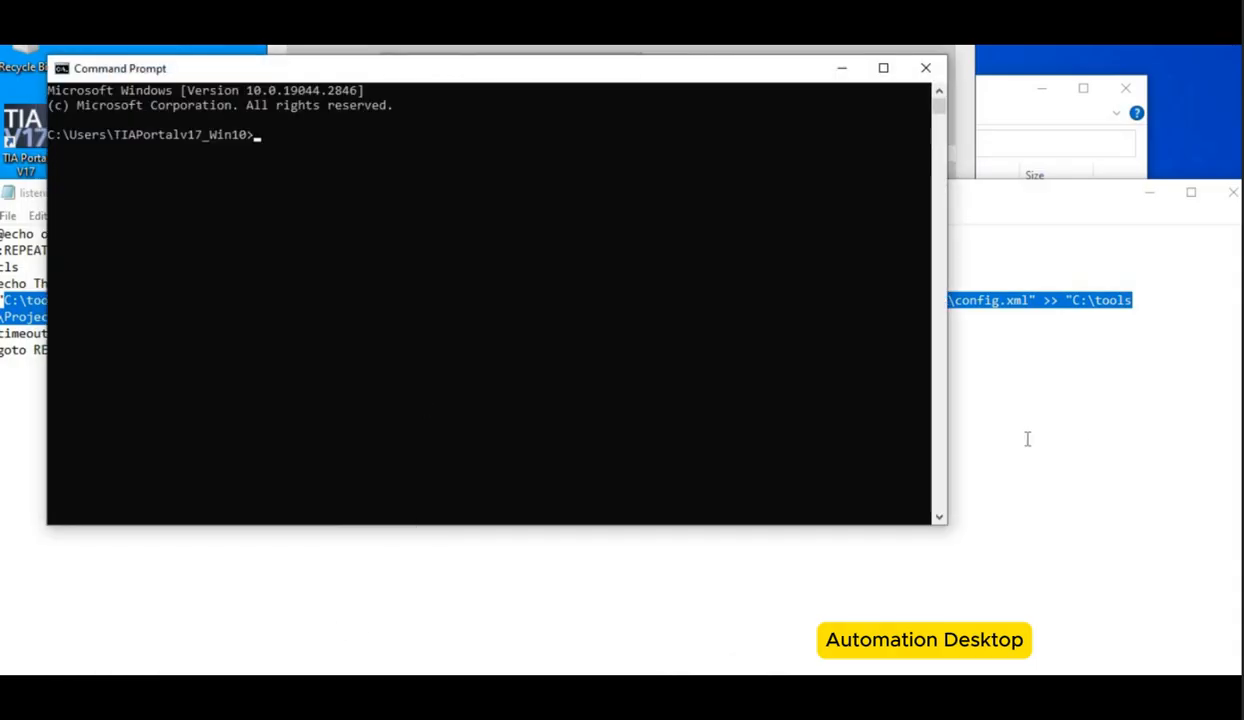
pyautogui.hotkey('alt', 'Tab')
pyautogui.click(1092, 430)
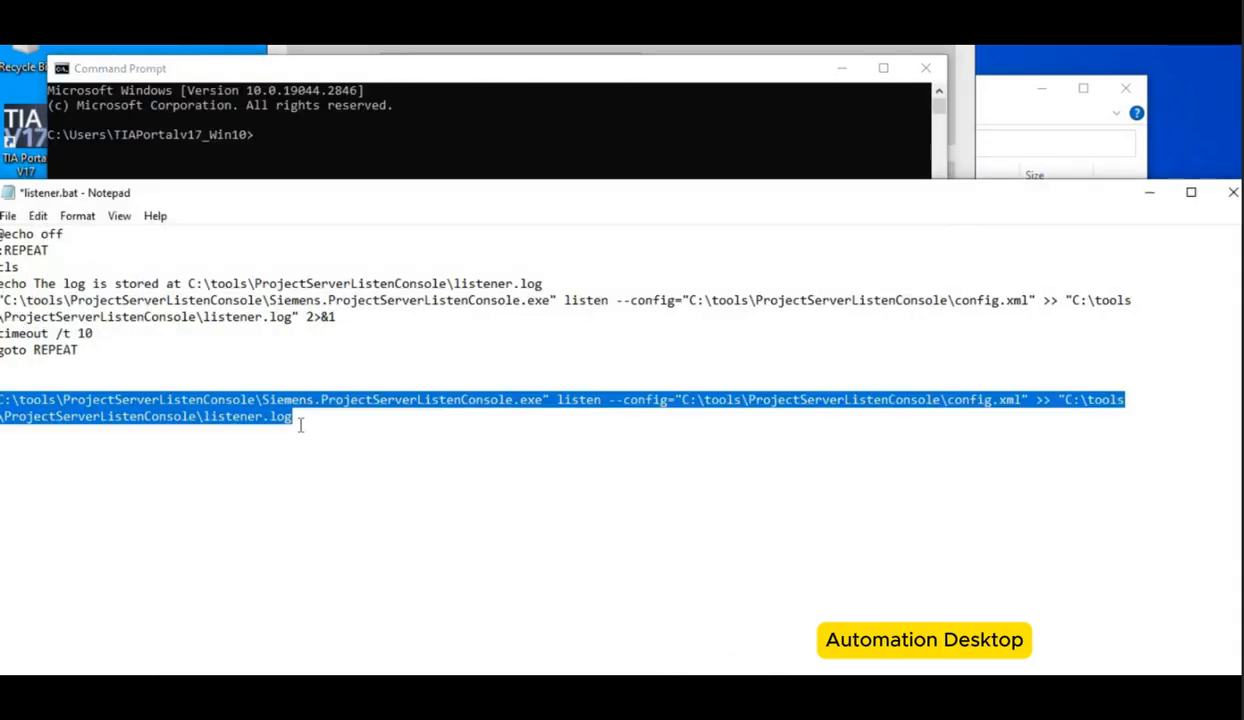
pyautogui.hotkey('ctrl', 'x')
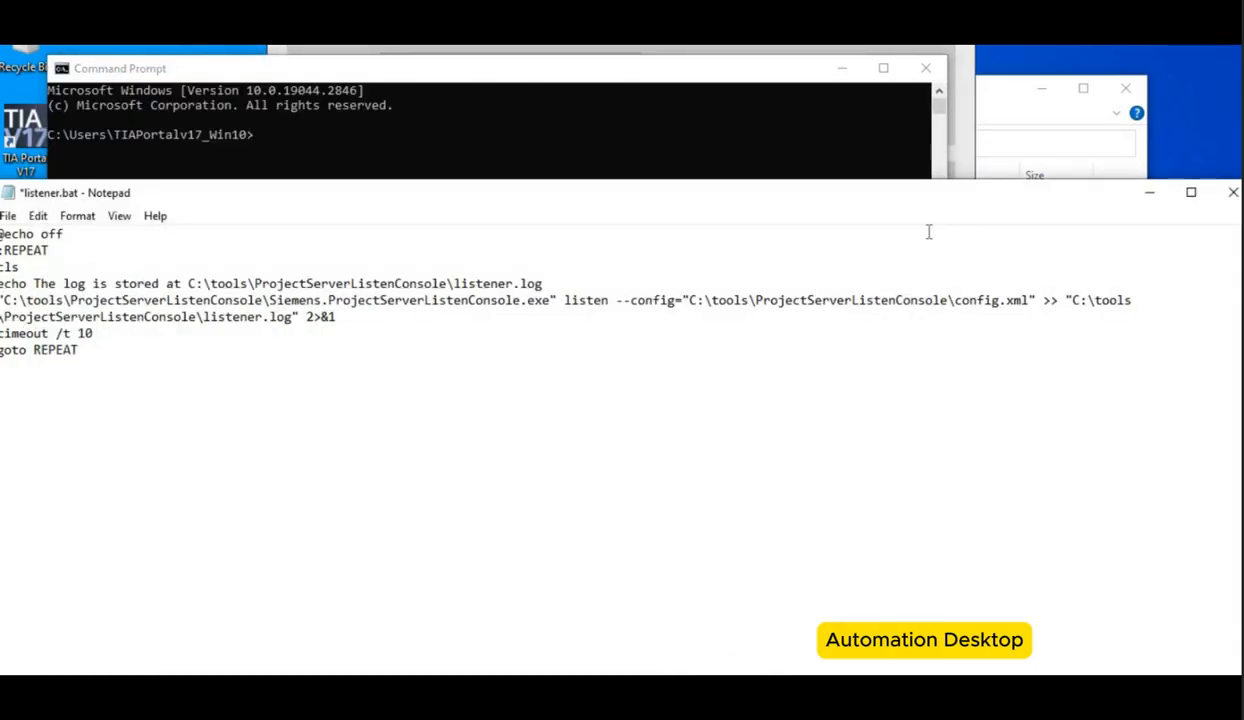
pyautogui.click(1149, 194)
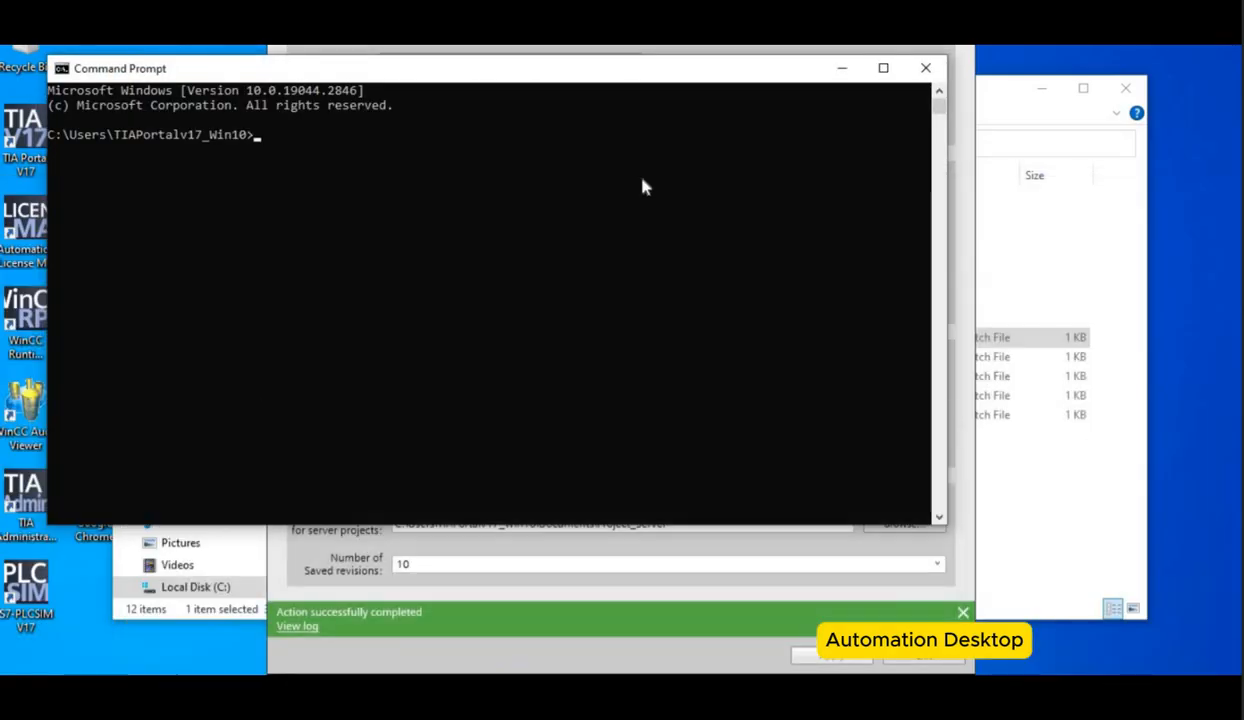
pyautogui.hotkey('ctrl', 'v')
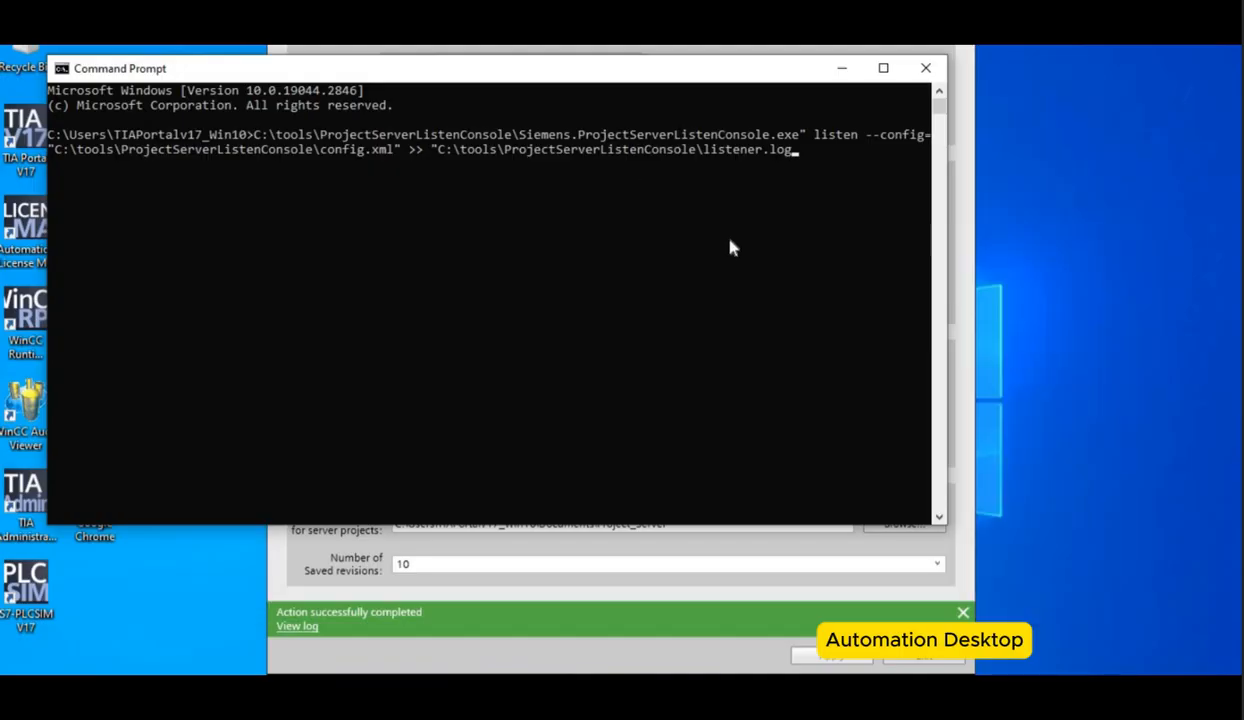
pyautogui.press('Return')
# Step: Change the command prompt's directory to C:\tools\ProjectServerListenConsole, copying the path from Explorer
pyautogui.write('cd')
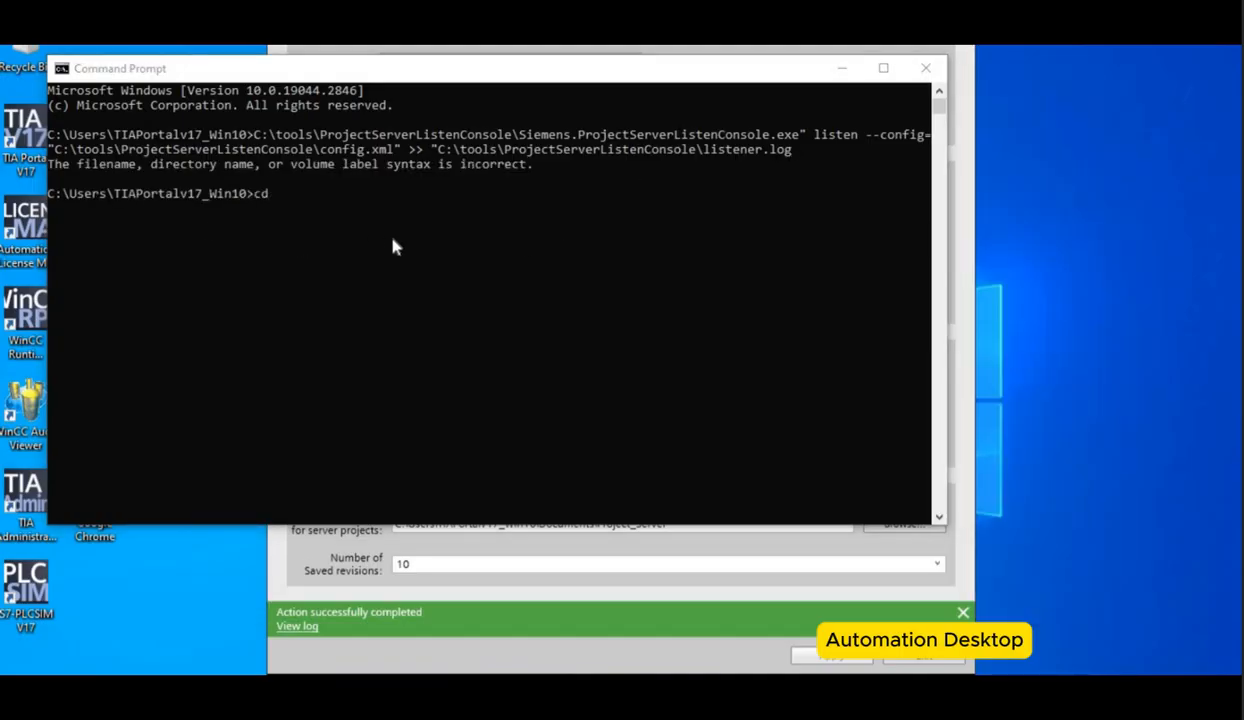
pyautogui.hotkey('alt', 'Tab')
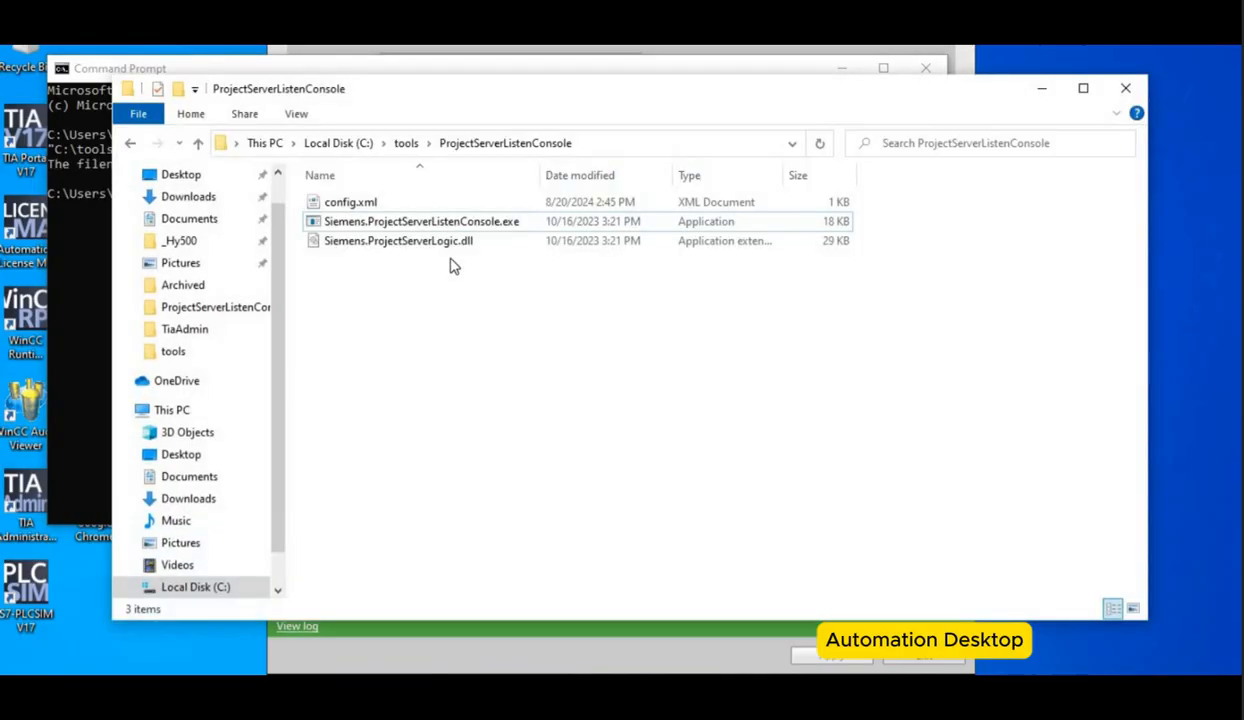
pyautogui.click(609, 146)
pyautogui.hotkey('alt', 'Tab')
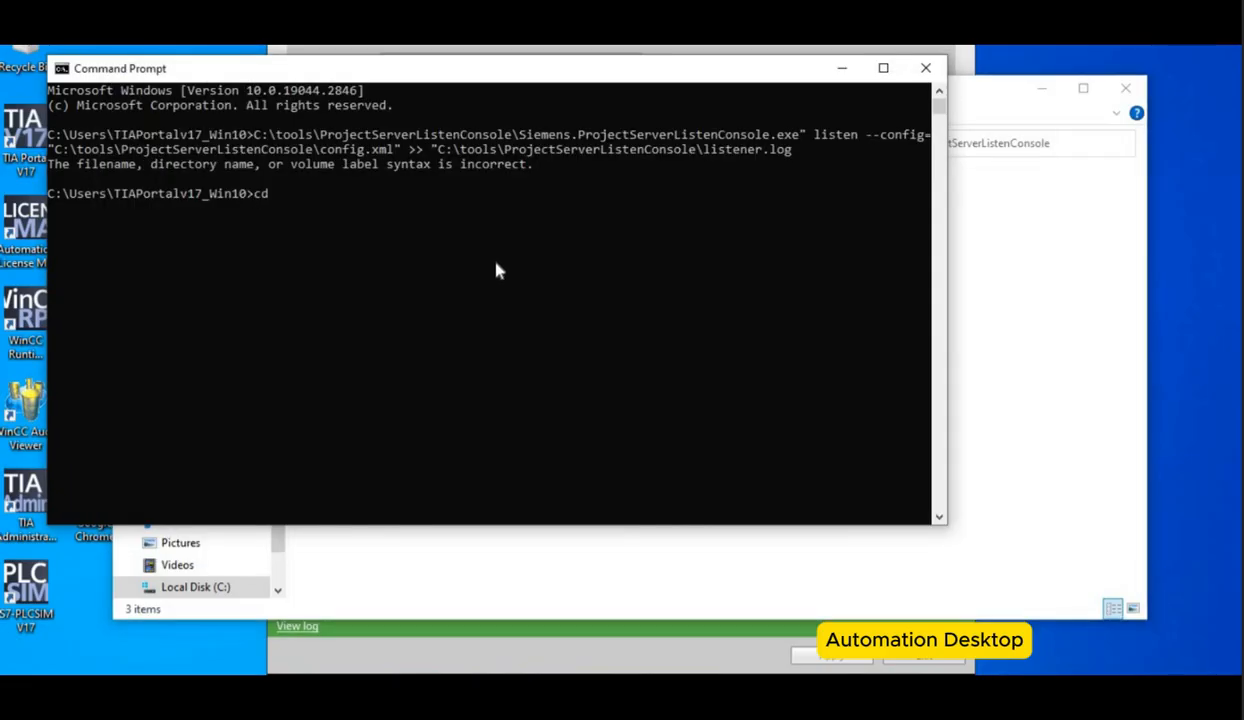
pyautogui.hotkey('ctrl', 'v')
pyautogui.hotkey('alt', 'Tab')
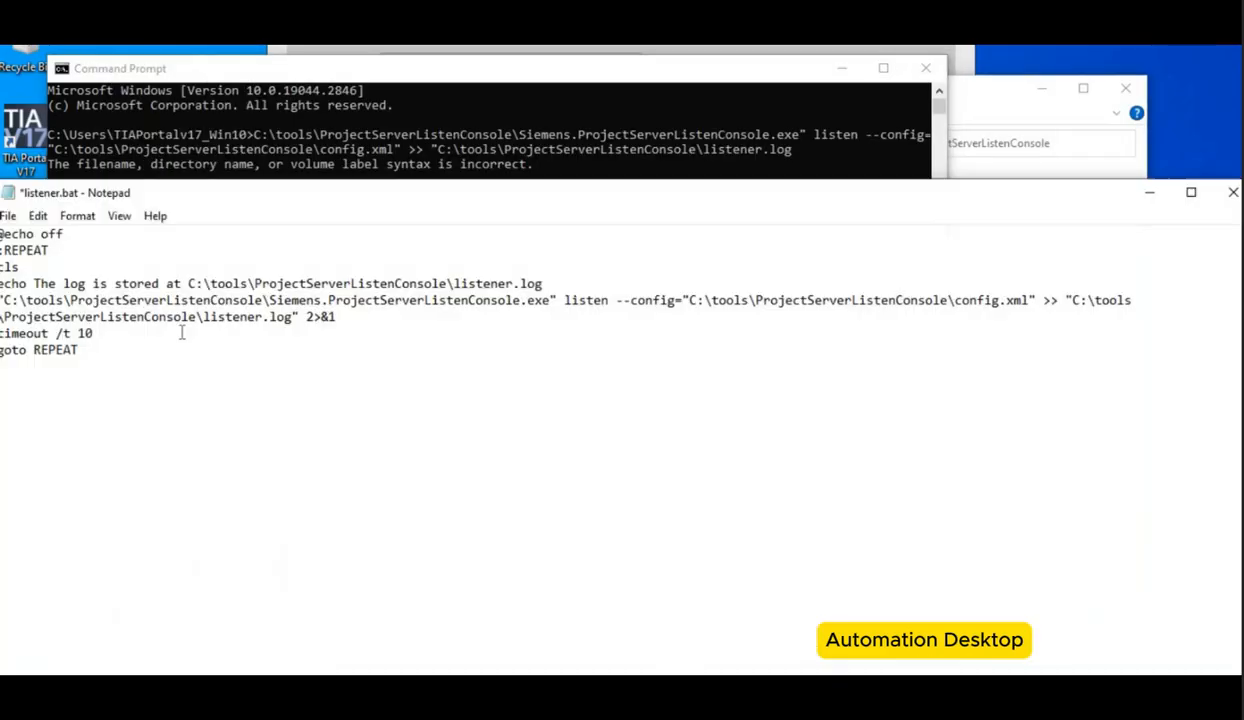
# Step: Paste the listen command on a new line in listener.bat without the folder path, removing the quote after .exe
pyautogui.moveTo(269, 298); pyautogui.dragTo(8, 307)
pyautogui.click(270, 300)
pyautogui.moveTo(270, 300); pyautogui.dragTo(293, 317)
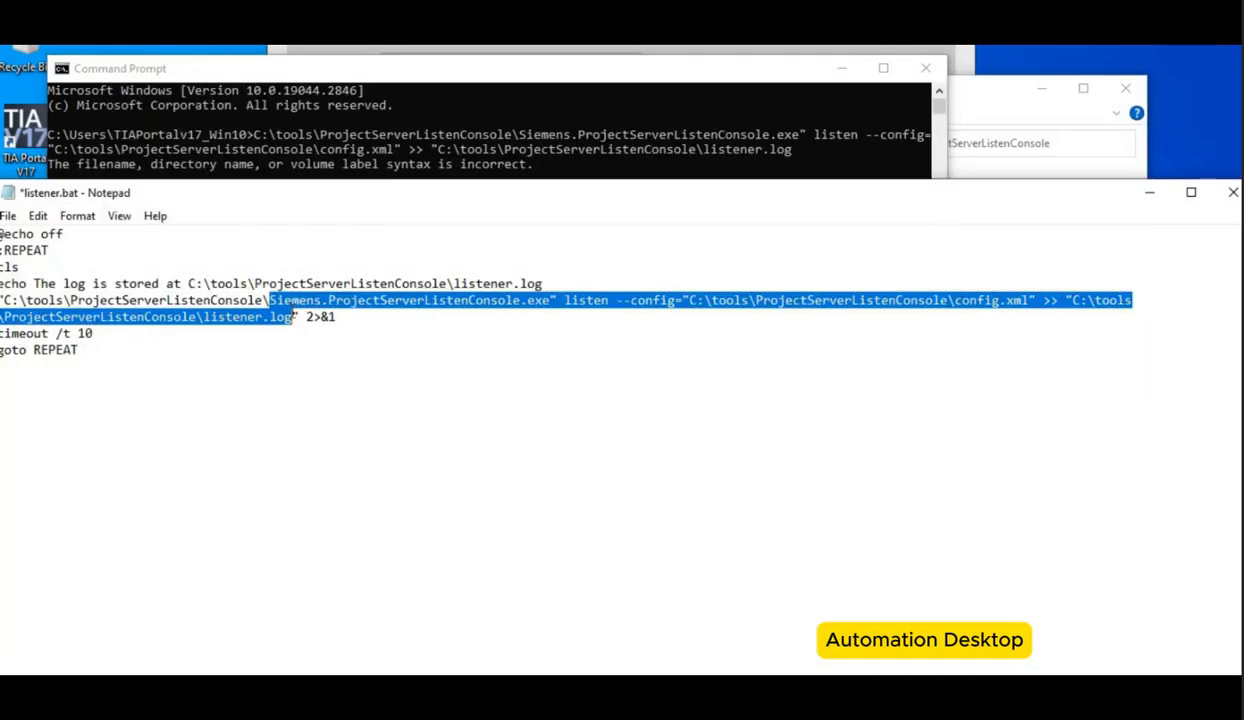
pyautogui.hotkey('ctrl', 'c')
pyautogui.click(228, 430)
pyautogui.hotkey('ctrl', 'v')
pyautogui.click(786, 400)
pyautogui.click(287, 399)
pyautogui.press('BackSpace')
pyautogui.click(1152, 400)
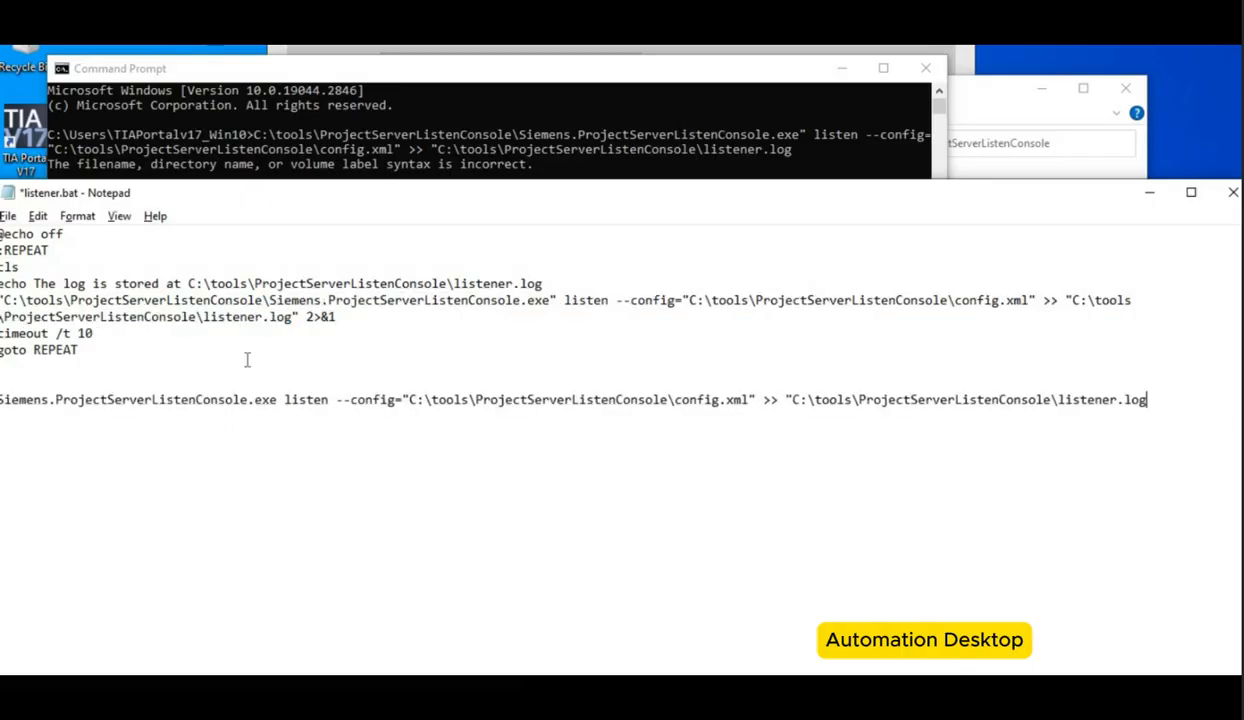
# Step: Copy the new listen command line and run it in the command prompt
pyautogui.hotkey('shift', 'Home')
pyautogui.hotkey('ctrl', 'c')
pyautogui.hotkey('alt', 'Tab')
pyautogui.hotkey('ctrl', 'v')
pyautogui.press('Return')
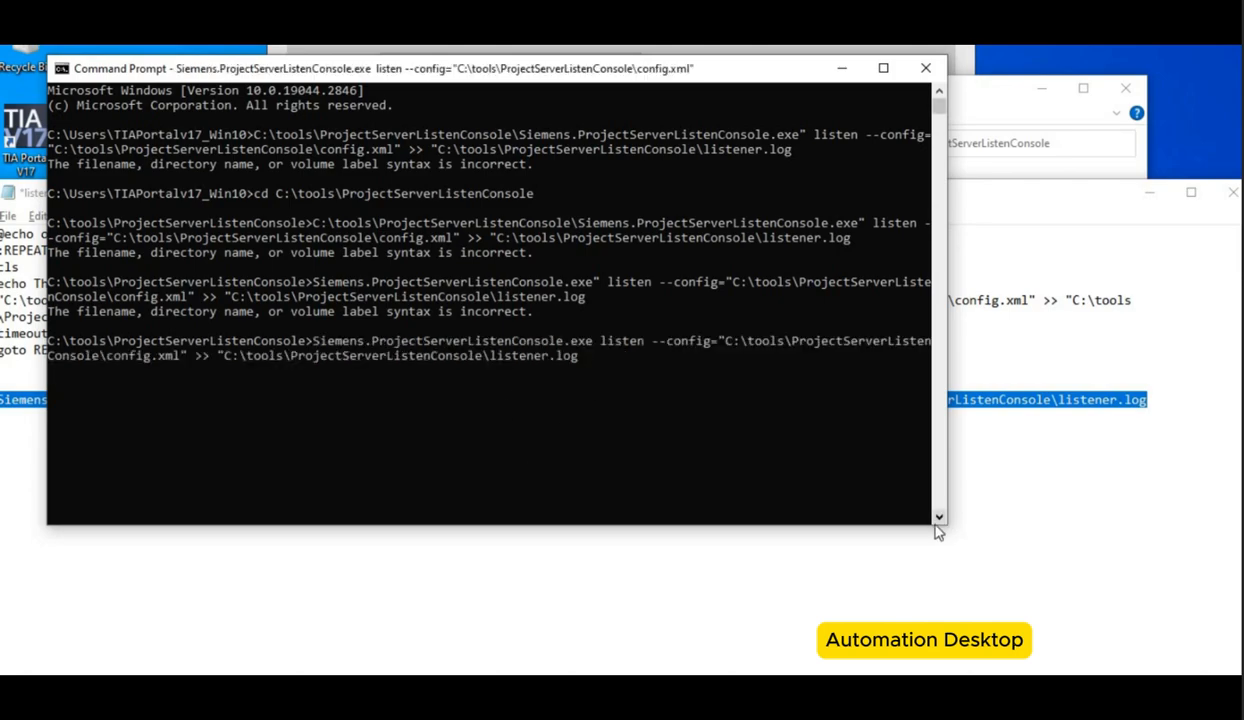
pyautogui.moveTo(912, 524); pyautogui.dragTo(912, 592)
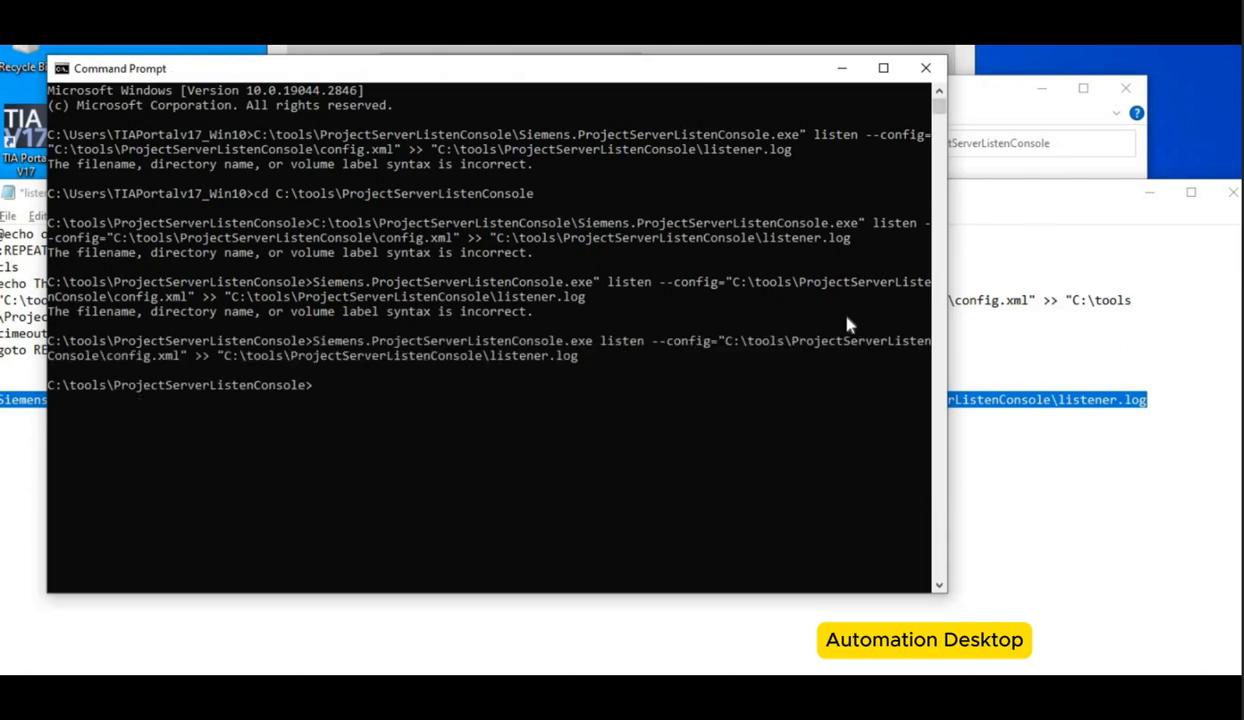
# Step: Open listener.log from the ProjectServerListenConsole folder in Notepad to review the run
pyautogui.click(955, 98)
pyautogui.rightClick(407, 245)
pyautogui.click(451, 258)
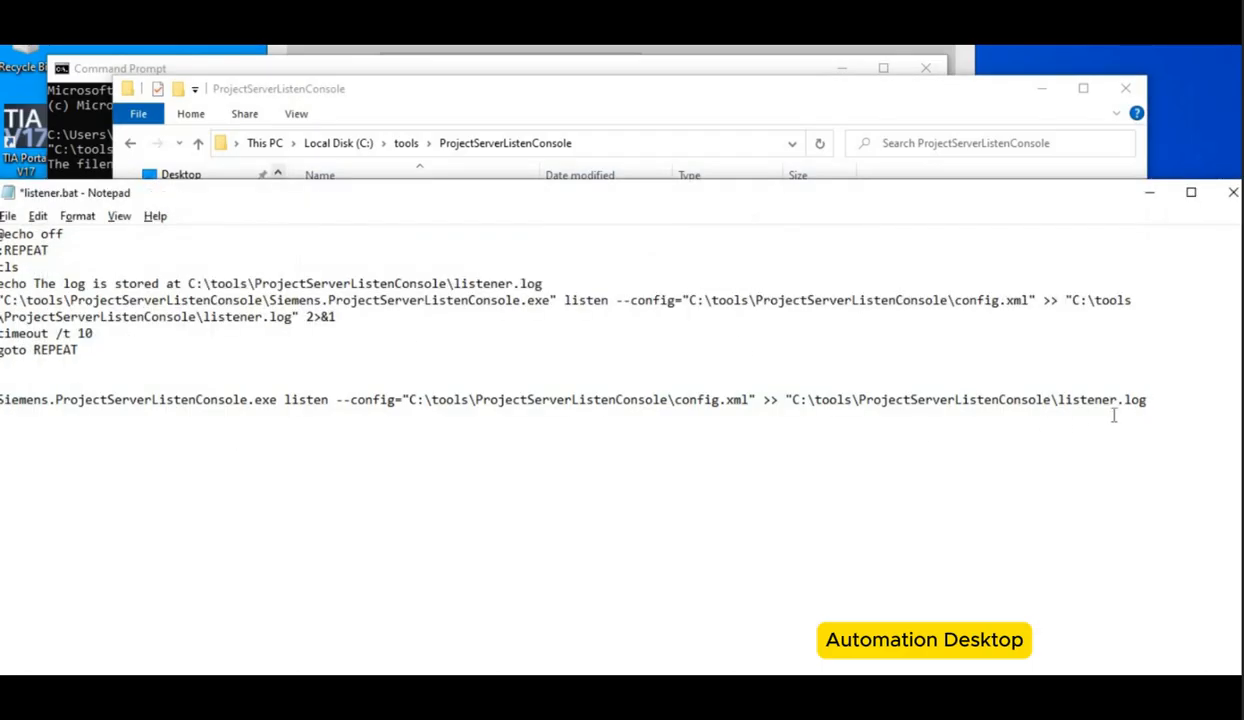
# Step: Remove the log redirection from the new listen command in listener.bat so it ends at config.xml", and select the line
pyautogui.press('BackSpace')
pyautogui.press('BackSpace')
pyautogui.press('BackSpace')
pyautogui.press('BackSpace')
pyautogui.press('BackSpace')
pyautogui.press('BackSpace')
pyautogui.press('BackSpace')
pyautogui.press('BackSpace')
pyautogui.press('BackSpace')
pyautogui.press('BackSpace')
pyautogui.press('BackSpace')
pyautogui.press('BackSpace')
pyautogui.press('BackSpace')
pyautogui.press('BackSpace')
pyautogui.press('BackSpace')
pyautogui.press('BackSpace')
pyautogui.press('BackSpace')
pyautogui.press('BackSpace')
pyautogui.press('BackSpace')
pyautogui.press('BackSpace')
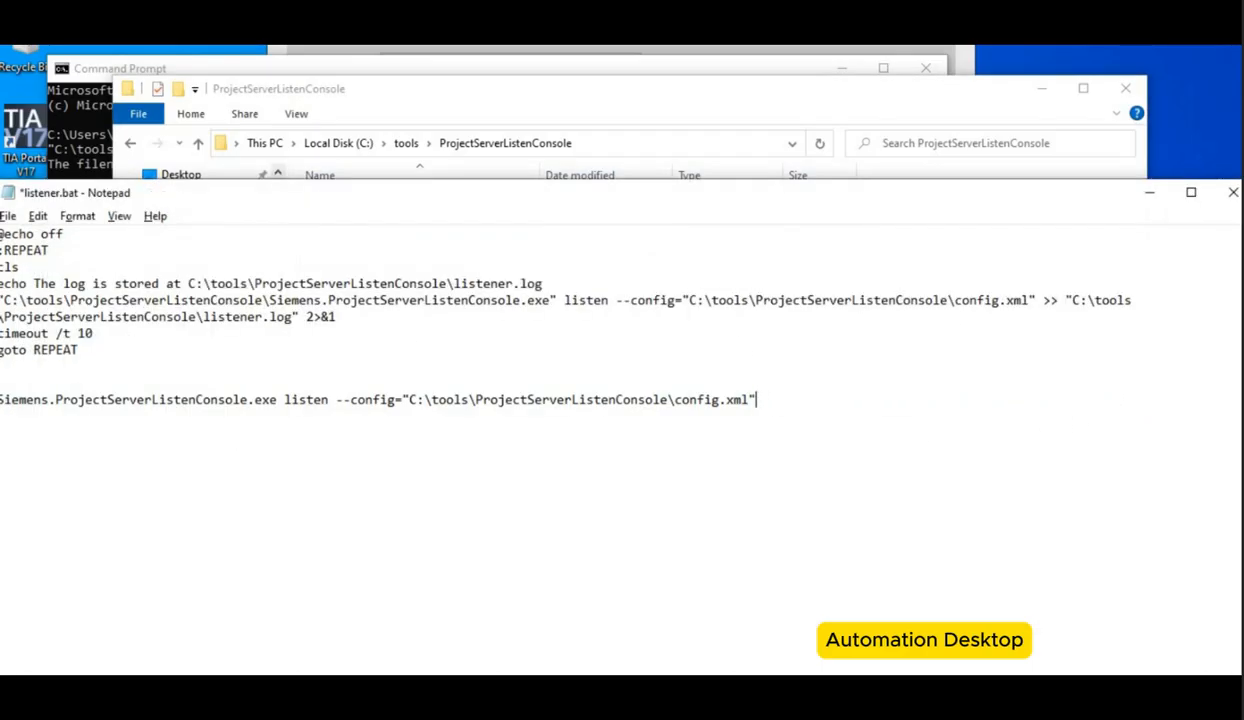
pyautogui.moveTo(772, 398); pyautogui.dragTo(0, 399)
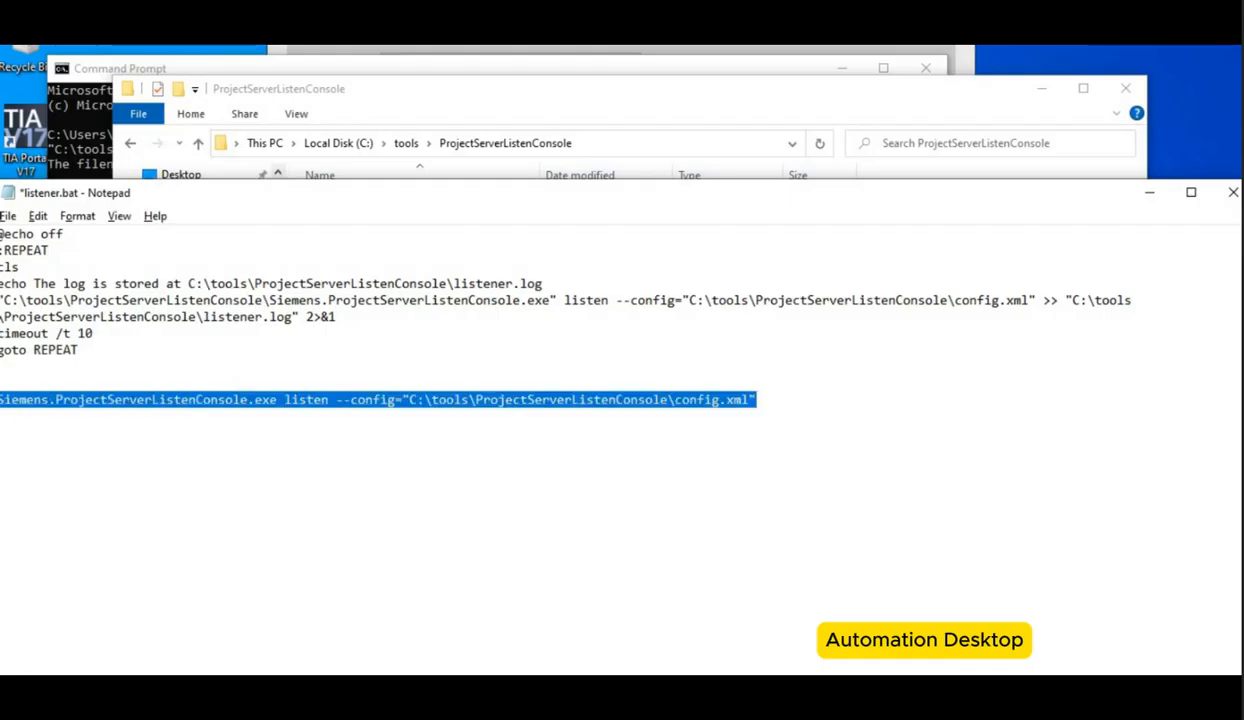
pyautogui.click(530, 95)
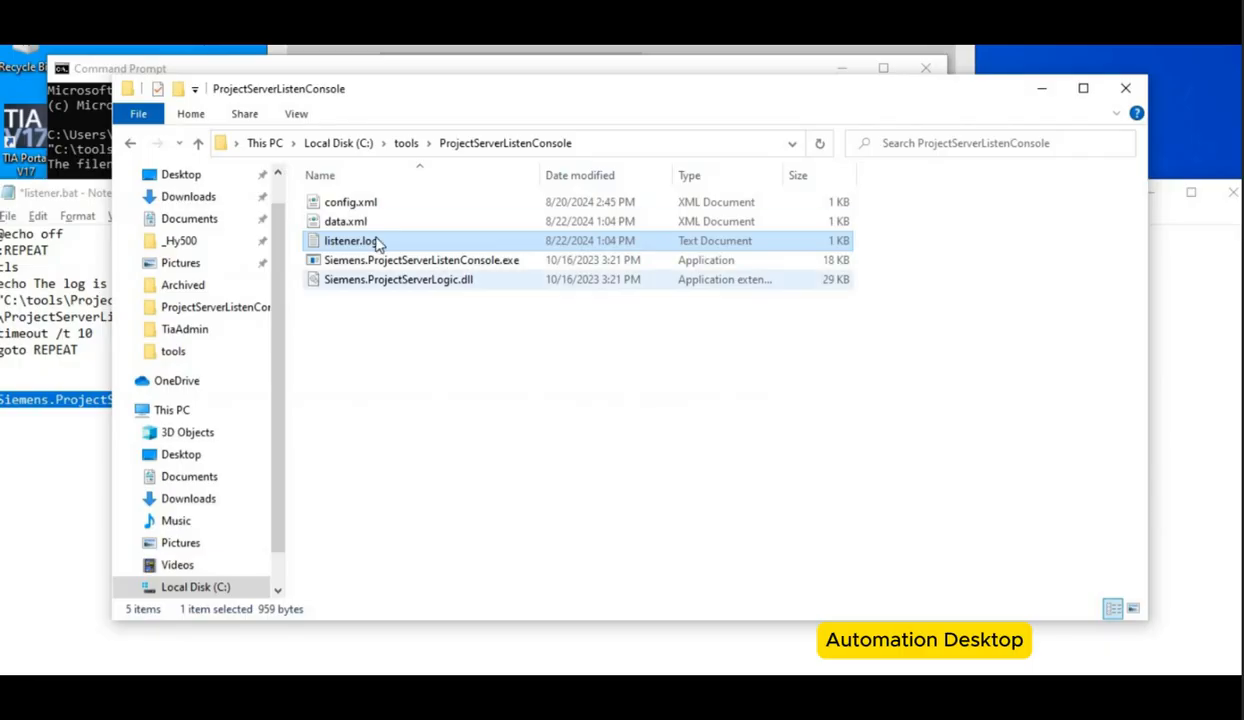
# Step: Delete data.xml from the ProjectServerListenConsole folder and run the pasted listen command without log redirection in the command prompt
pyautogui.click(375, 228)
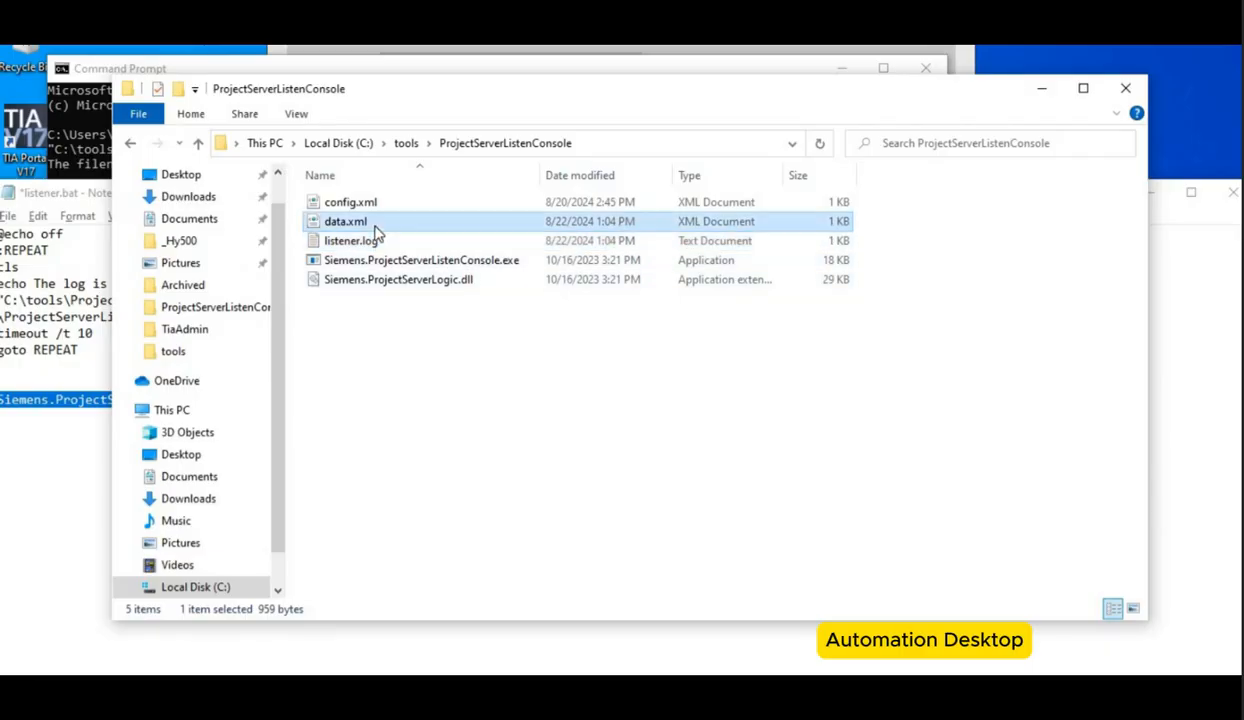
pyautogui.press('Delete')
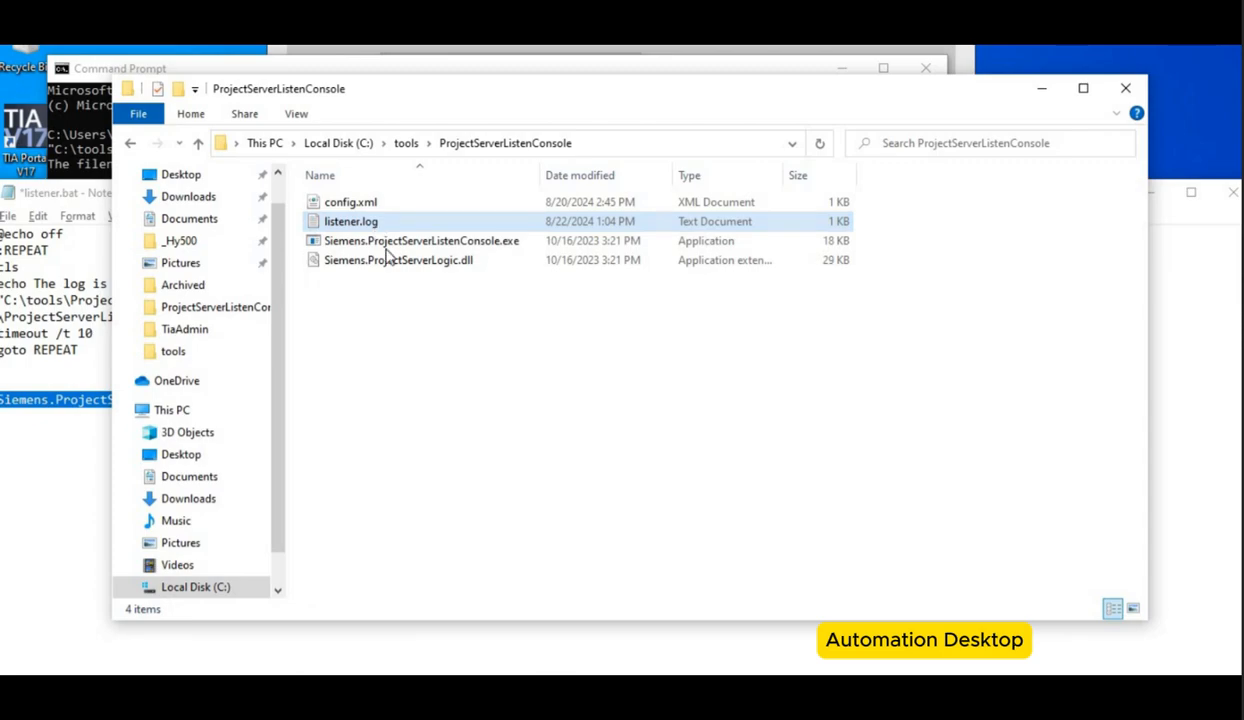
pyautogui.hotkey('alt', 'Tab')
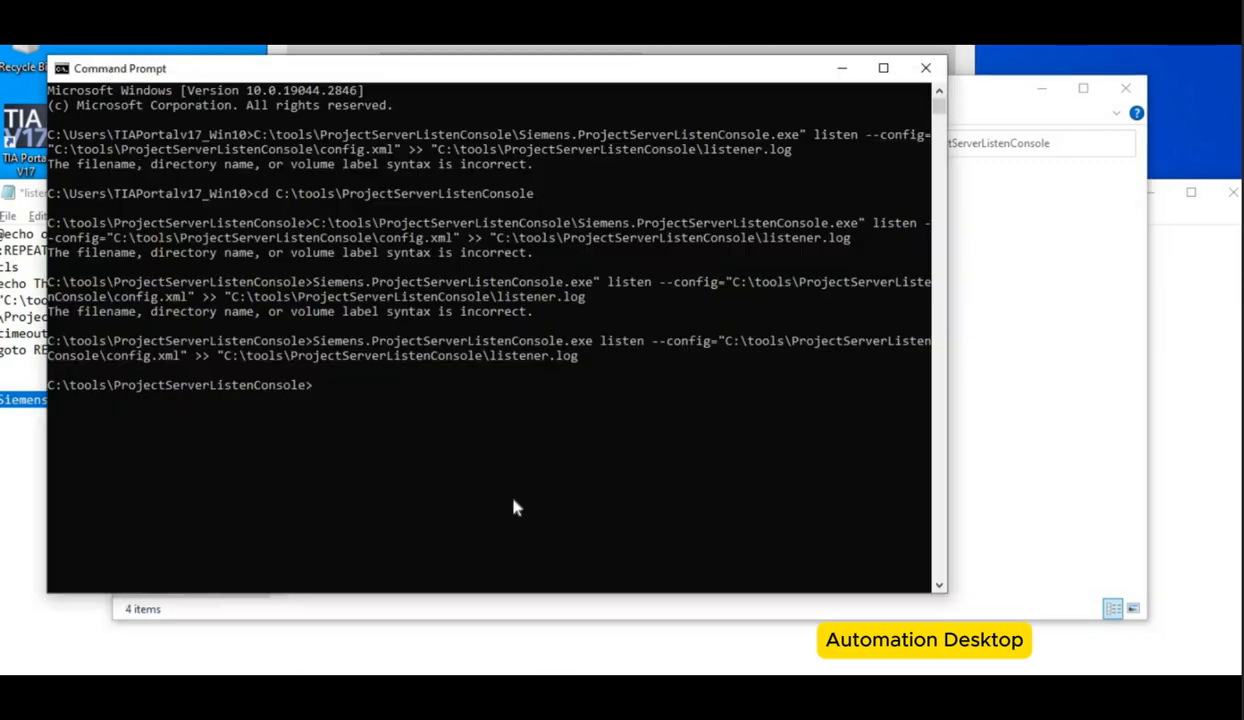
pyautogui.hotkey('ctrl', 'v')
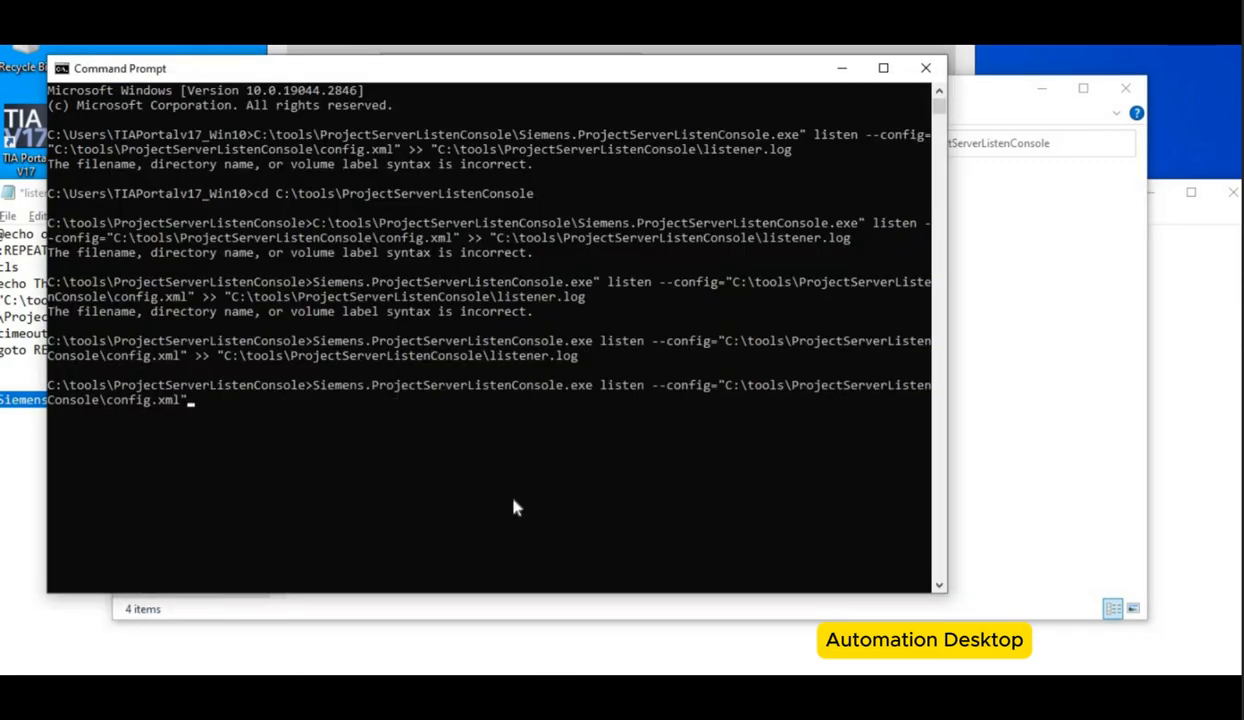
pyautogui.press('Return')
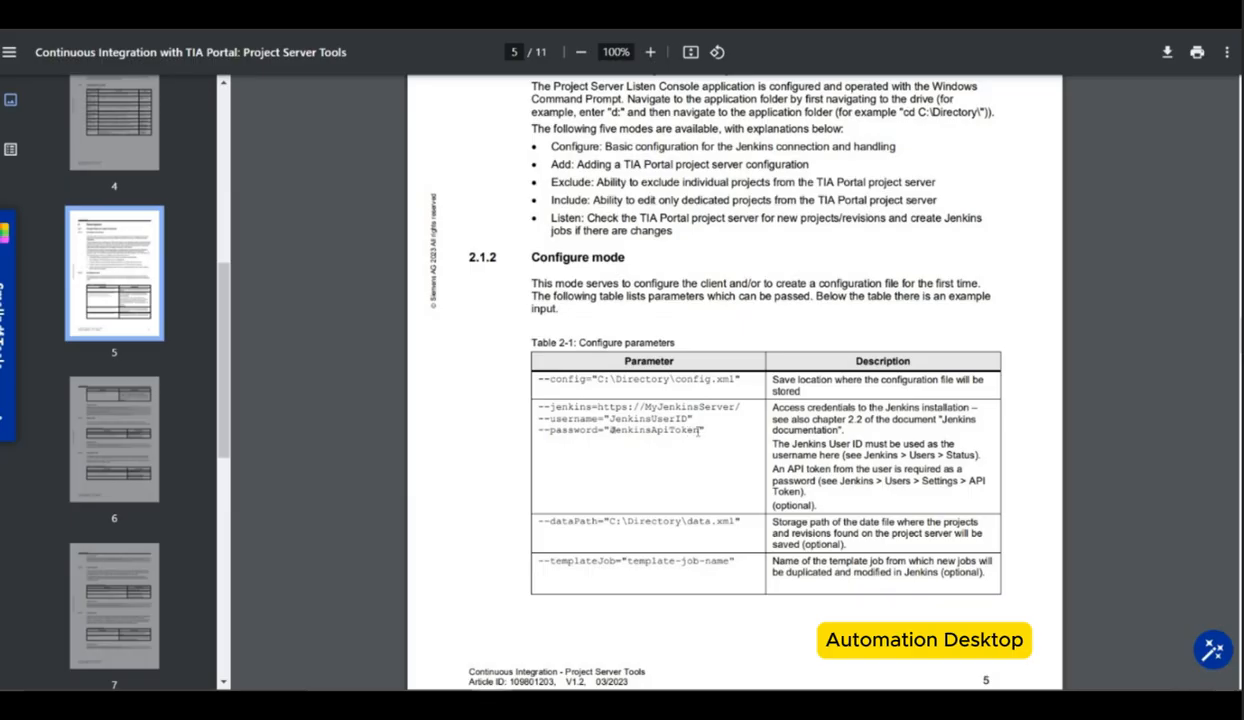
pyautogui.doubleClick(698, 430)
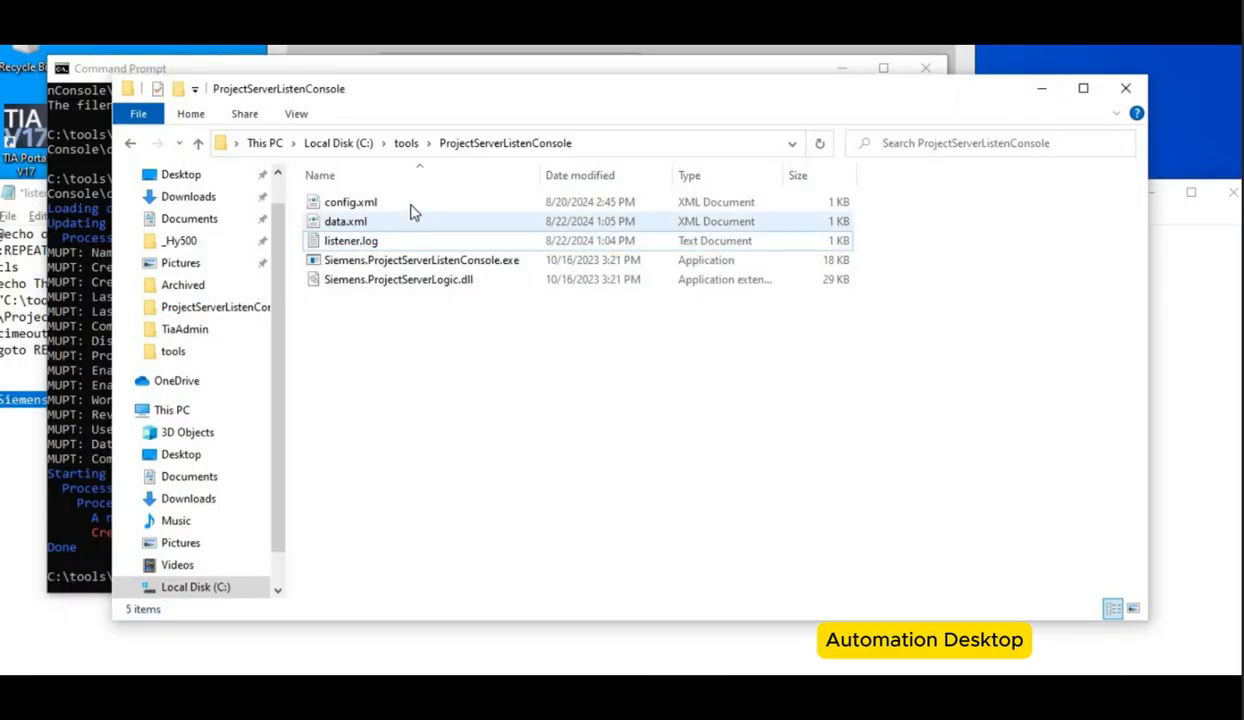
pyautogui.click(410, 205)
pyautogui.rightClick(410, 205)
pyautogui.click(428, 240)
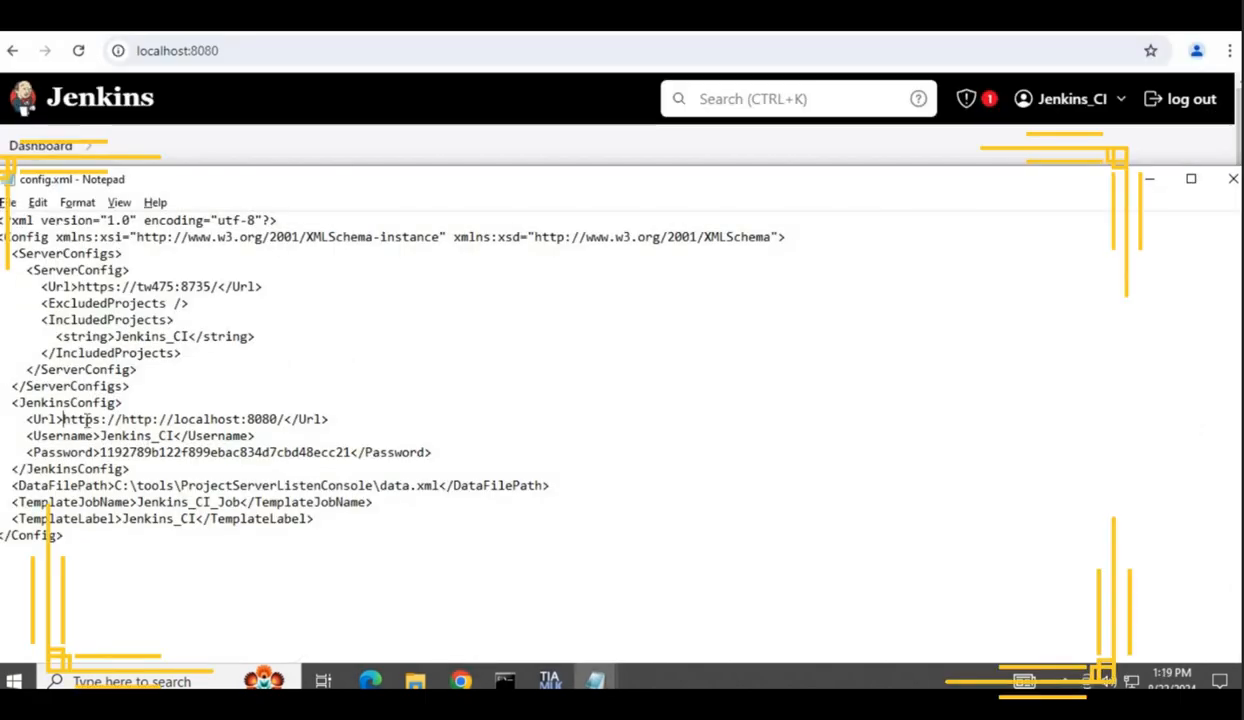
pyautogui.moveTo(63, 419); pyautogui.dragTo(121, 419)
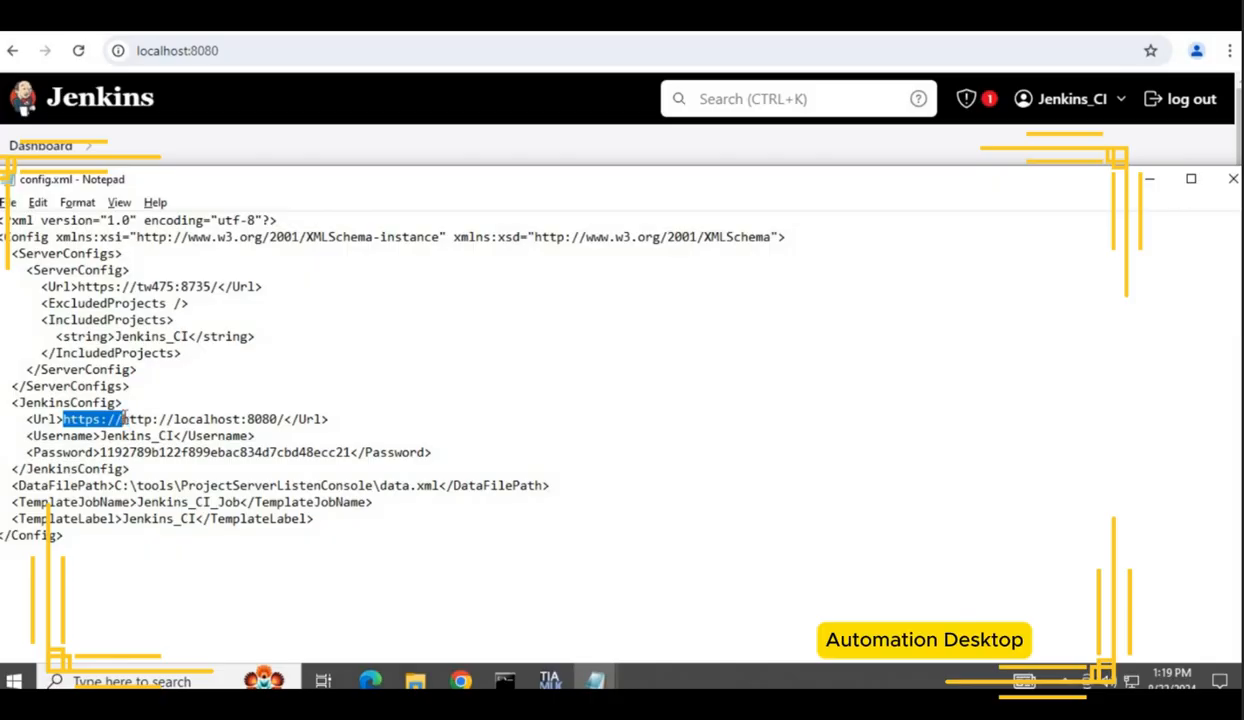
pyautogui.press('BackSpace')
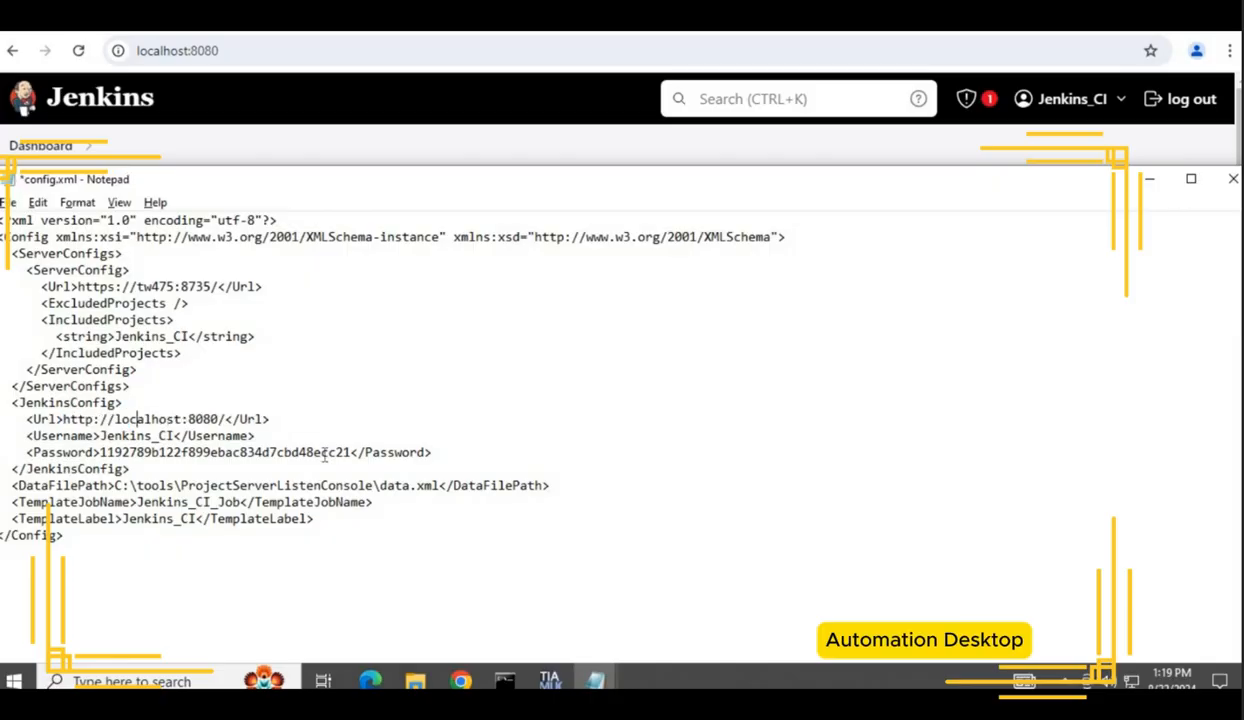
pyautogui.hotkey('ctrl', 's')
# Step: Re-run the previous listen command in the command prompt
pyautogui.hotkey('alt', 'Tab')
pyautogui.press('Up')
pyautogui.press('Return')
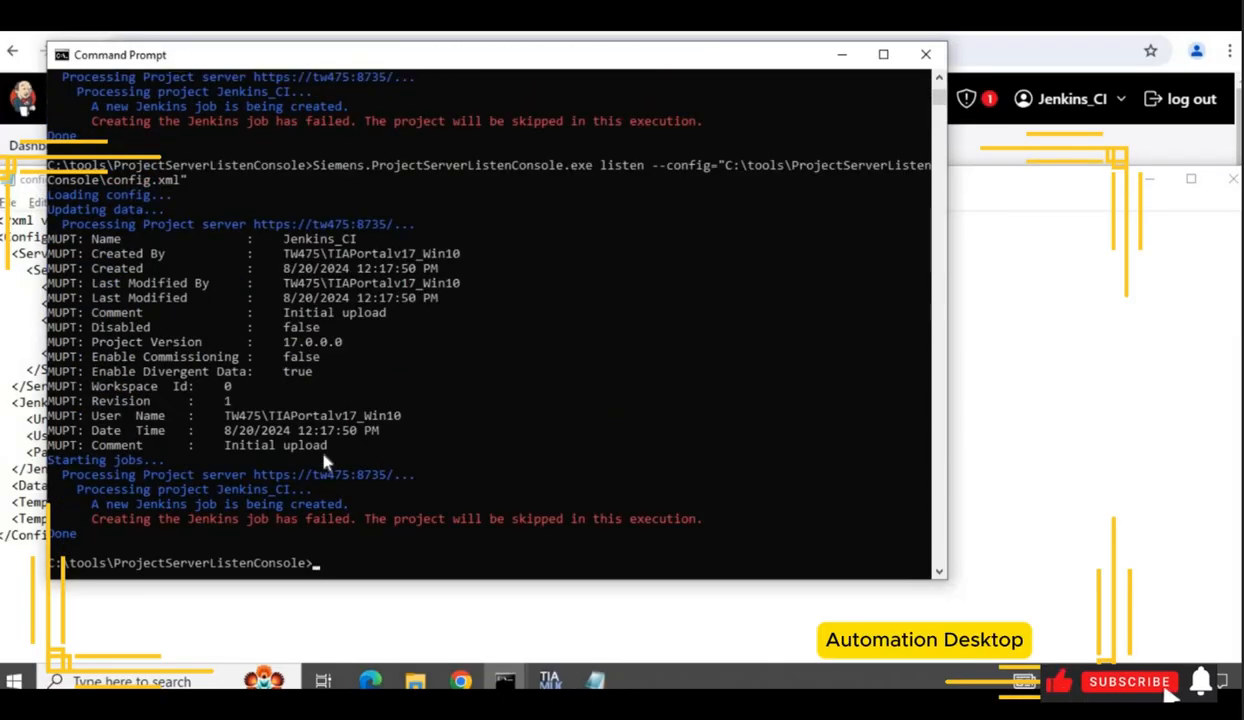
# Step: Check the Jenkins user ID on the user management page and set config.xml's Username to upsee, saving the file
pyautogui.hotkey('alt', 'Tab')
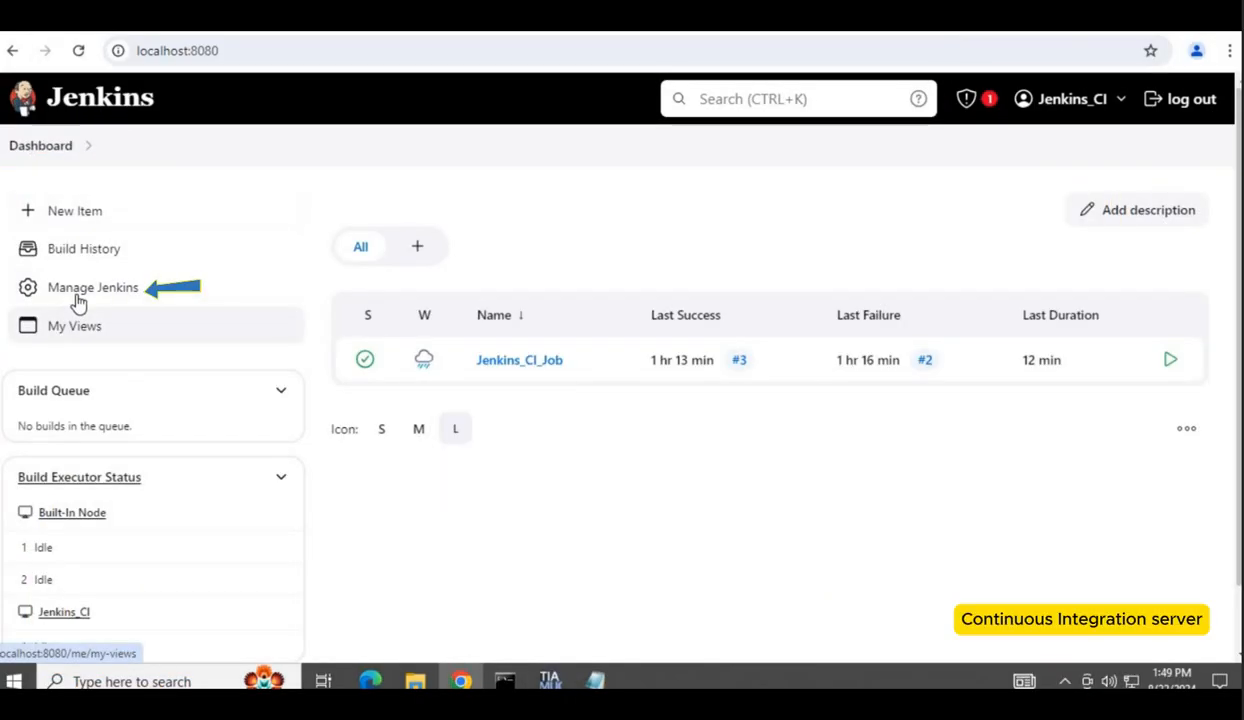
pyautogui.click(82, 292)
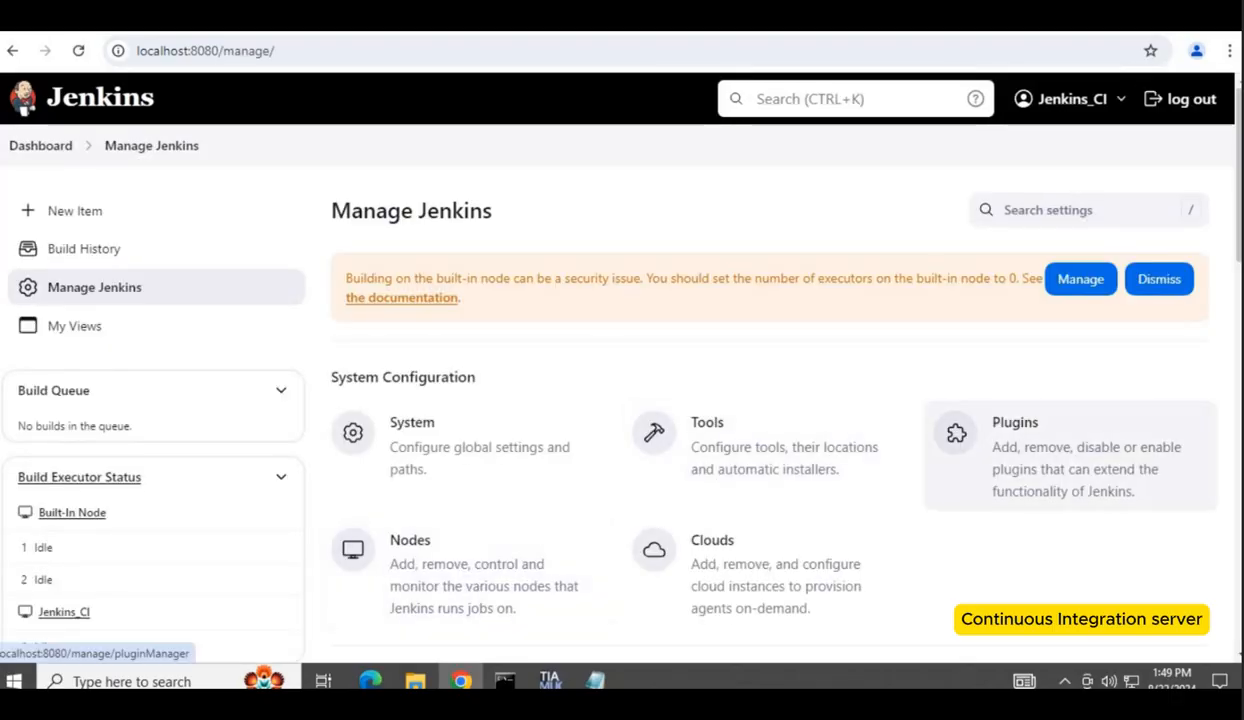
pyautogui.scroll(-2, 507, 553)
pyautogui.scroll(-3, 507, 553)
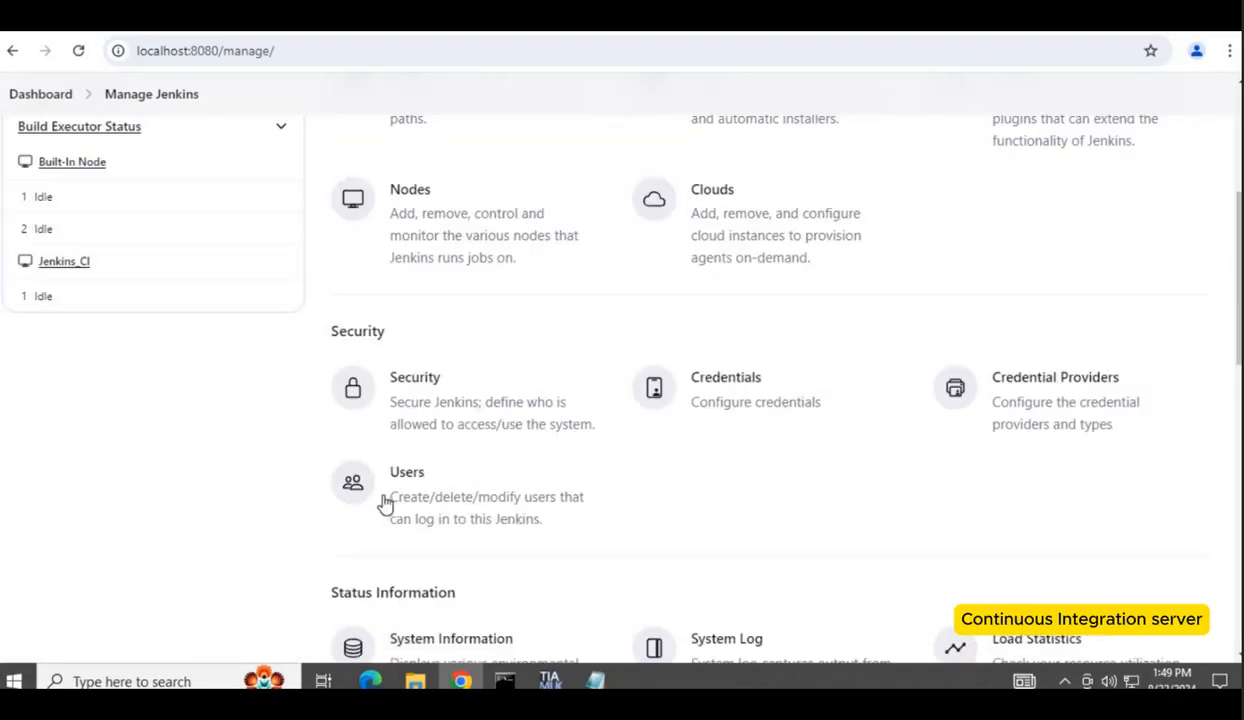
pyautogui.click(386, 503)
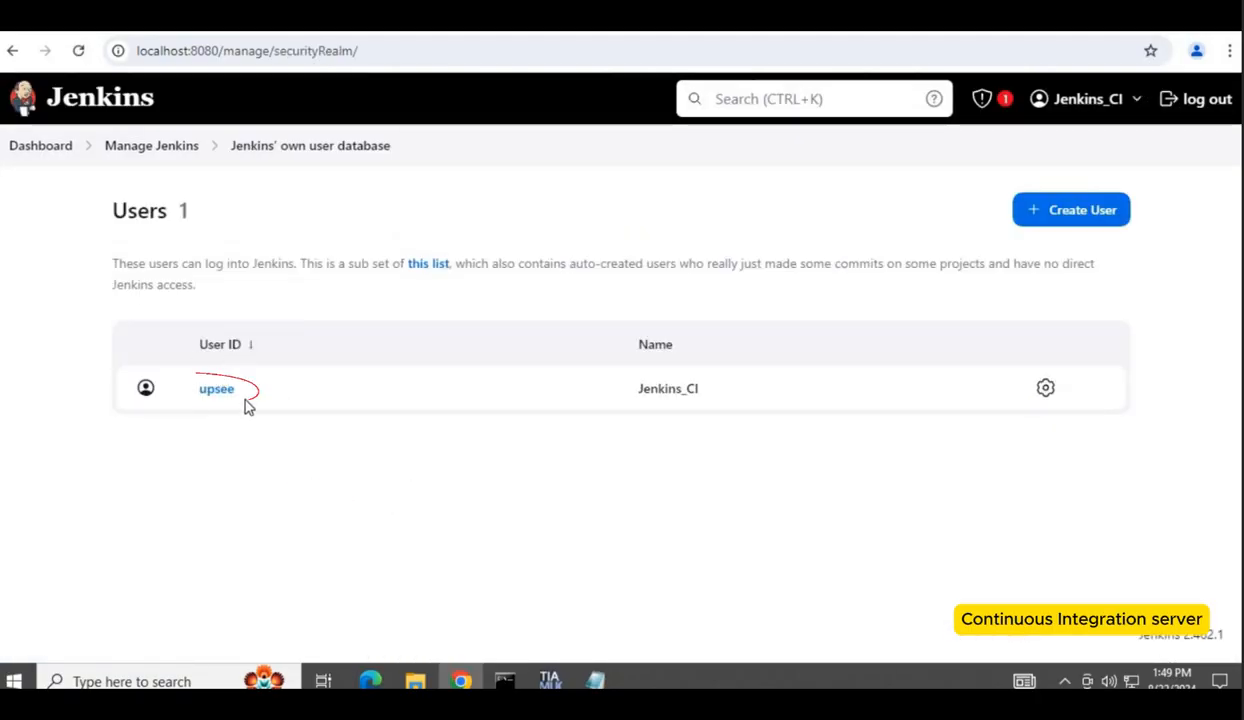
pyautogui.hotkey('alt', 'Tab')
pyautogui.moveTo(175, 436); pyautogui.dragTo(102, 437)
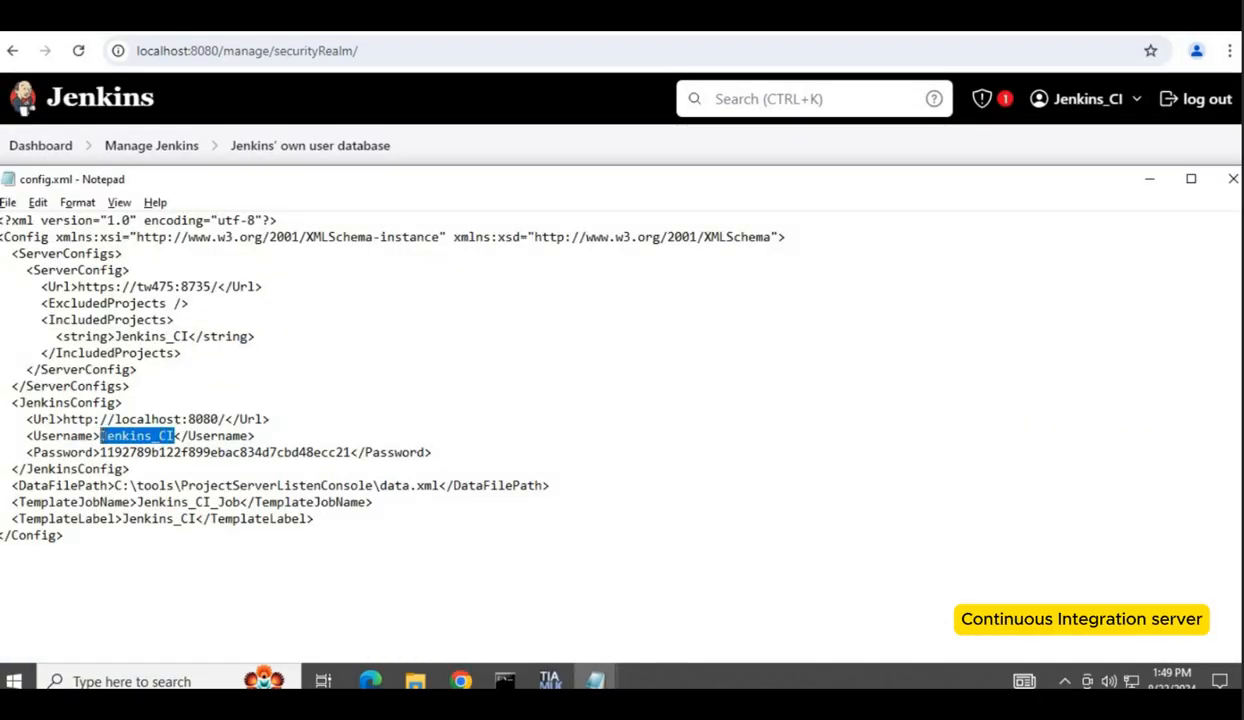
pyautogui.write('upsee')
pyautogui.hotkey('ctrl', 's')
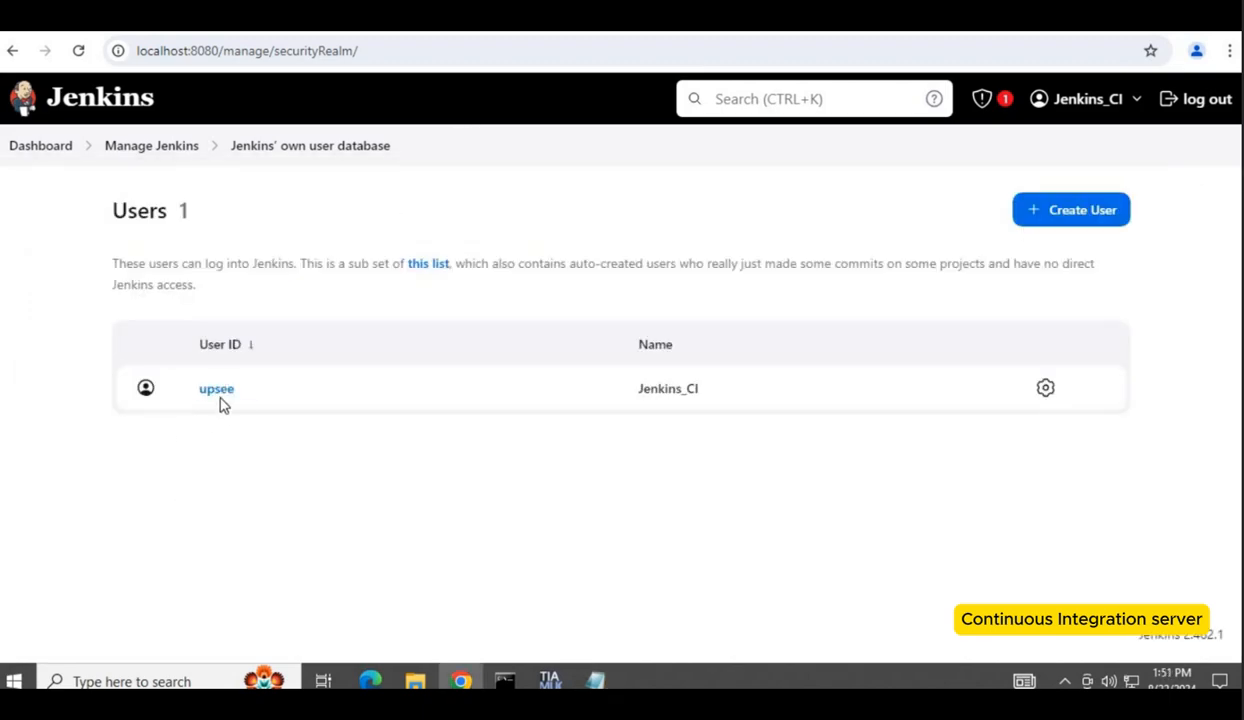
# Step: Review the TemplateLabel value in config.xml and return to the Jenkins dashboard
pyautogui.hotkey('alt', 'Tab')
pyautogui.moveTo(240, 503); pyautogui.dragTo(194, 520)
pyautogui.click(133, 520)
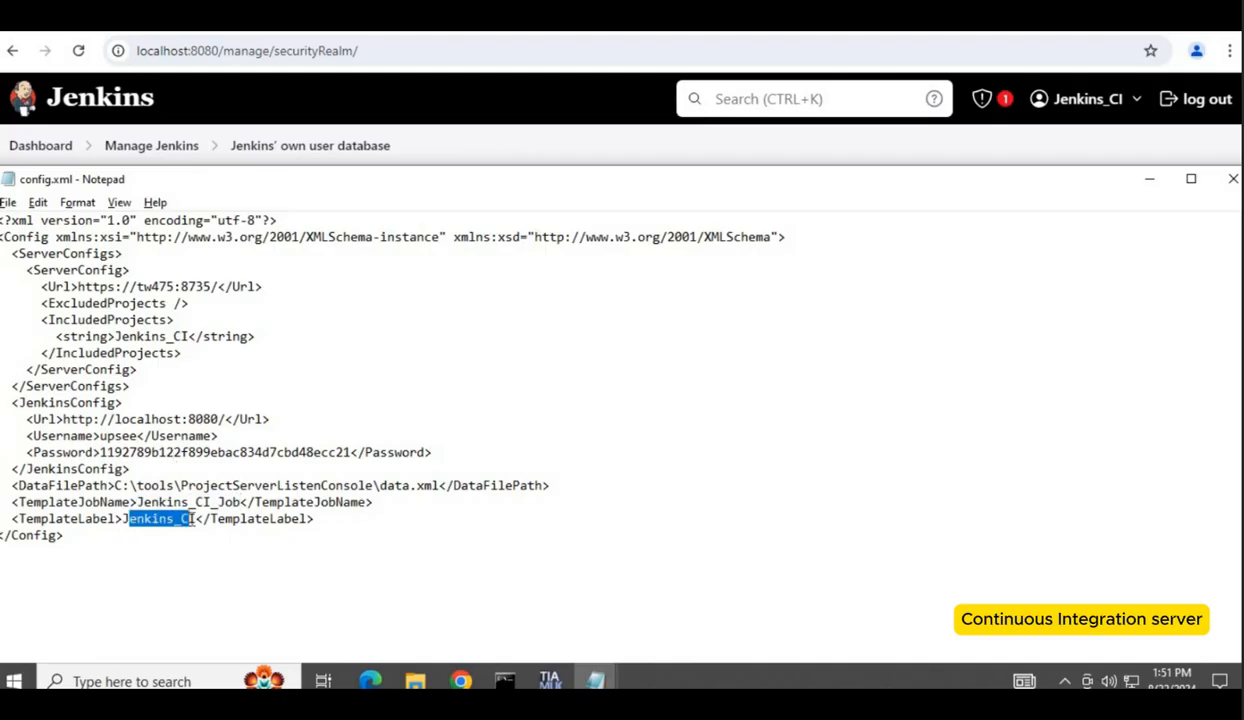
pyautogui.click(498, 143)
pyautogui.click(40, 145)
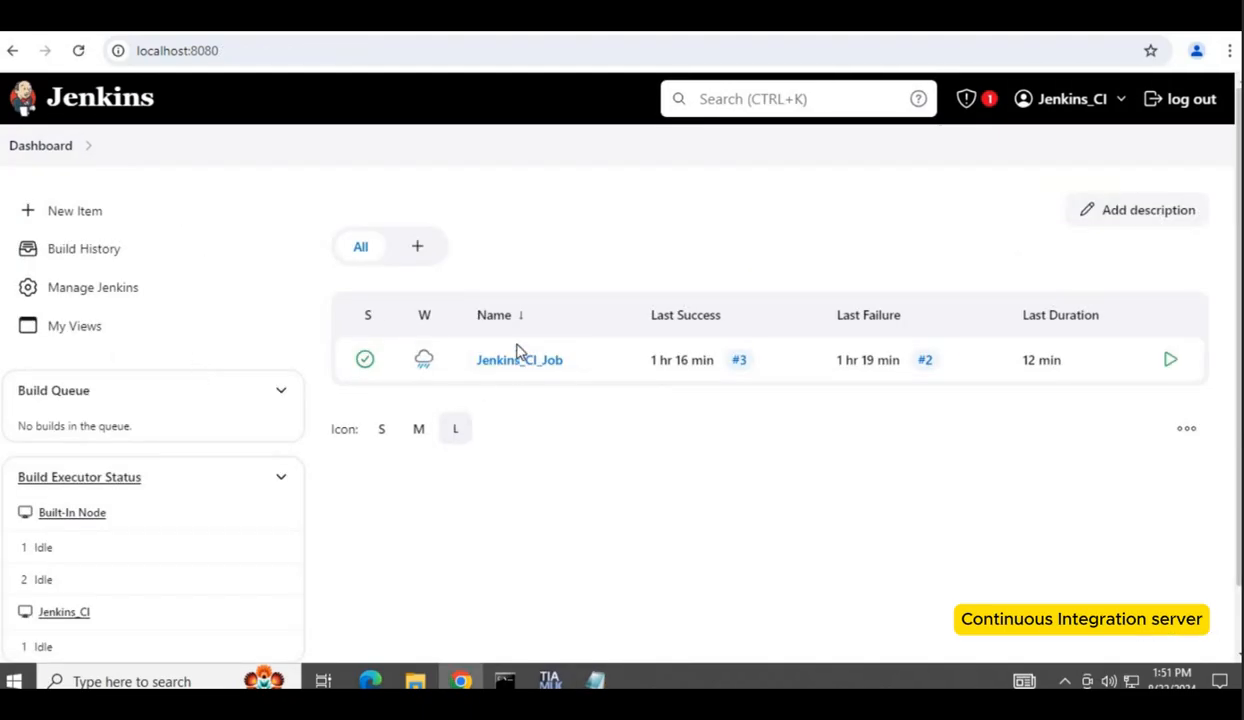
# Step: Run the listen command again and refresh the Jenkins dashboard to see the queued Jenkins_CI job
pyautogui.hotkey('alt', 'Tab')
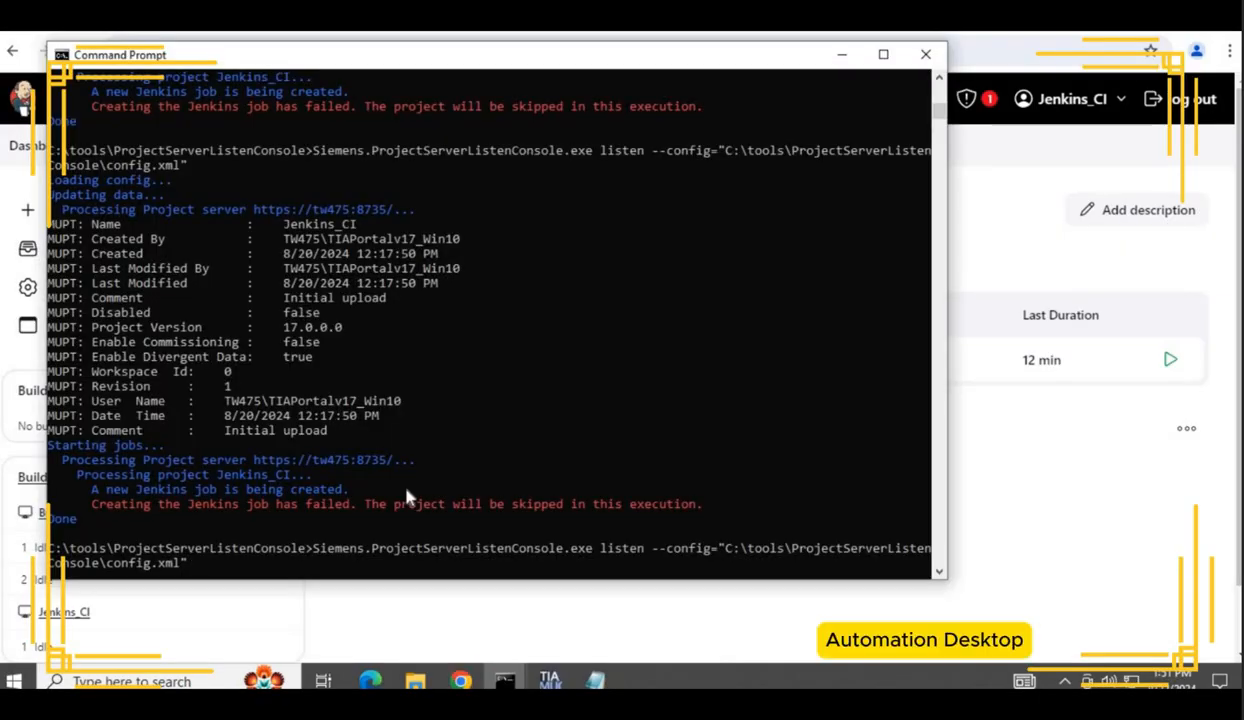
pyautogui.press('Return')
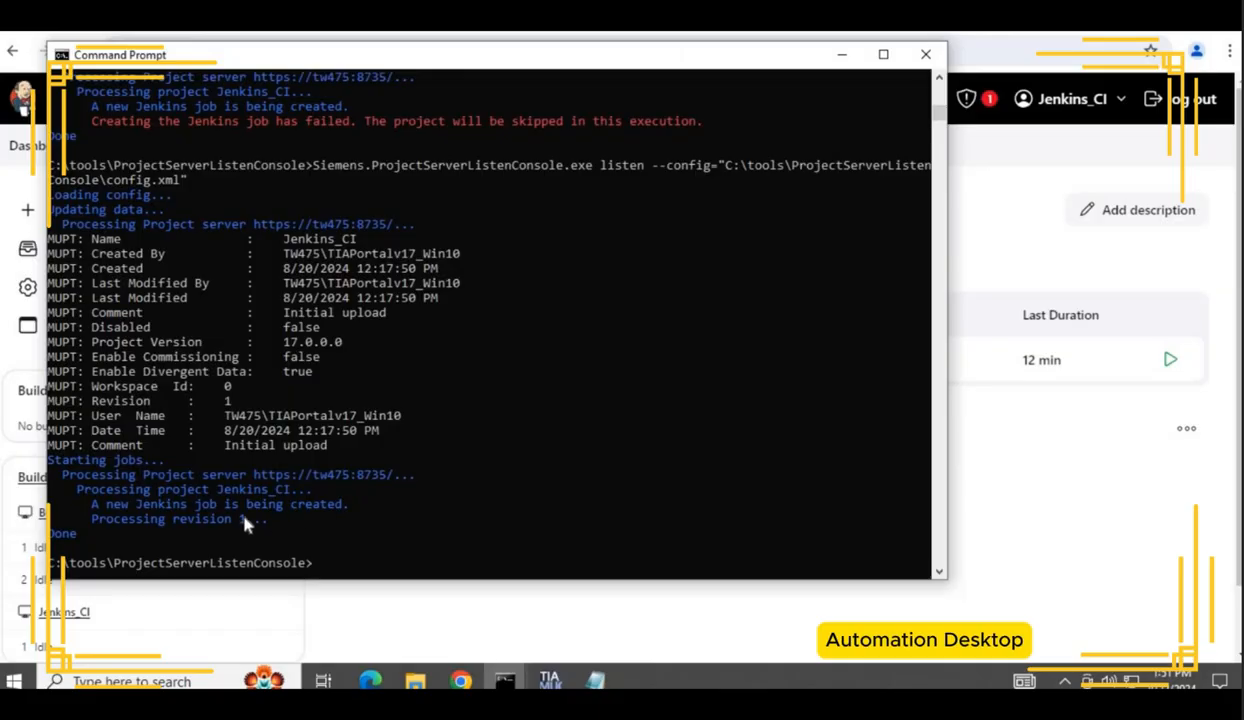
pyautogui.click(1044, 522)
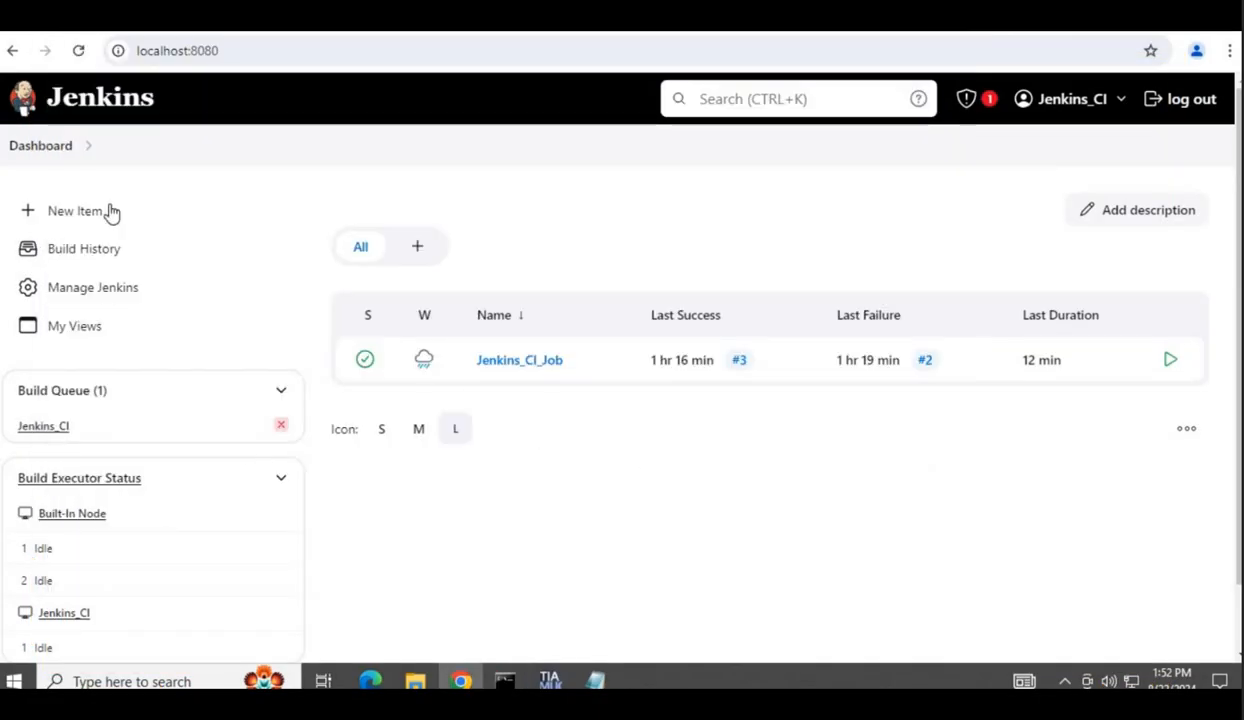
pyautogui.click(55, 150)
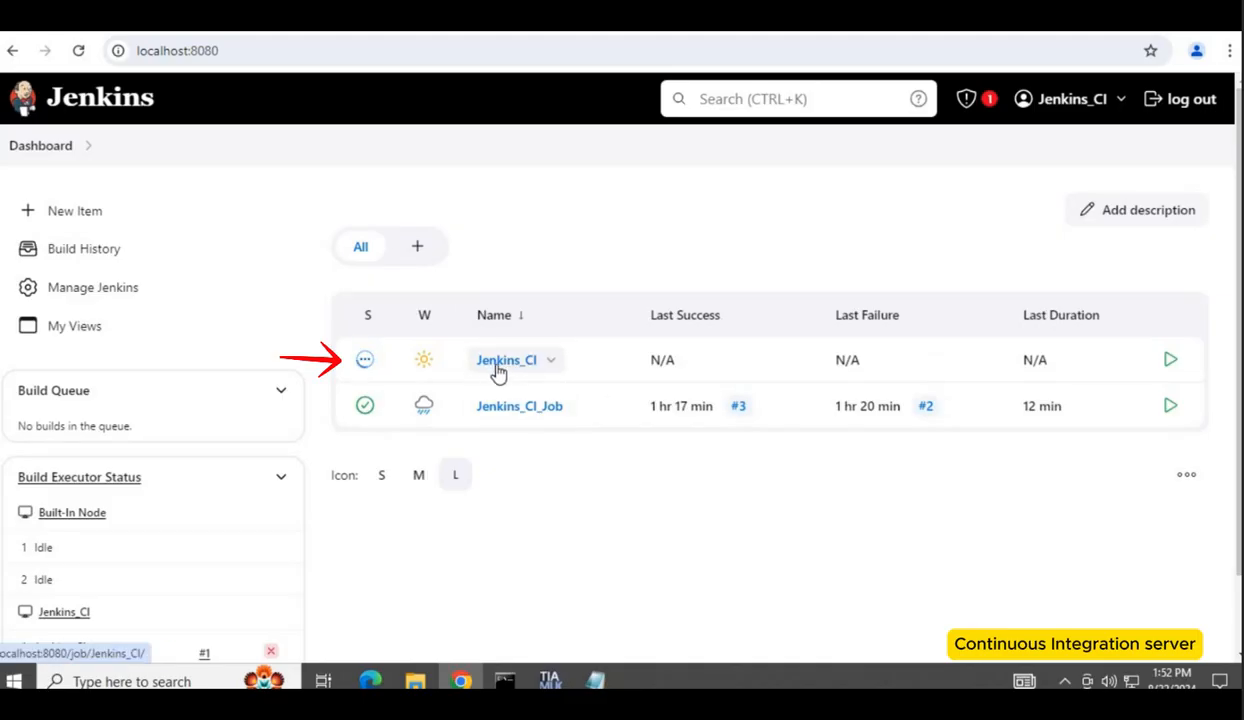
# Step: Open listener.bat from the tools folder for editing
pyautogui.scroll(-1, 497, 369)
pyautogui.click(204, 604)
pyautogui.click(70, 285)
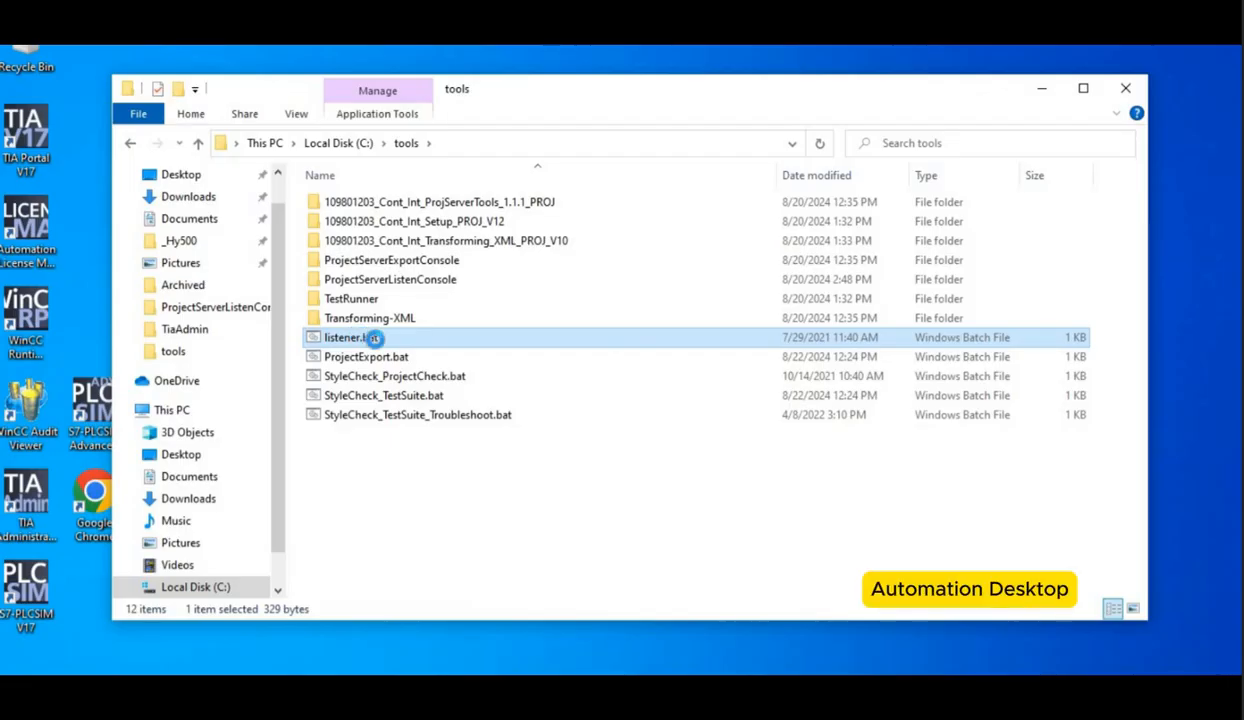
pyautogui.rightClick(380, 344)
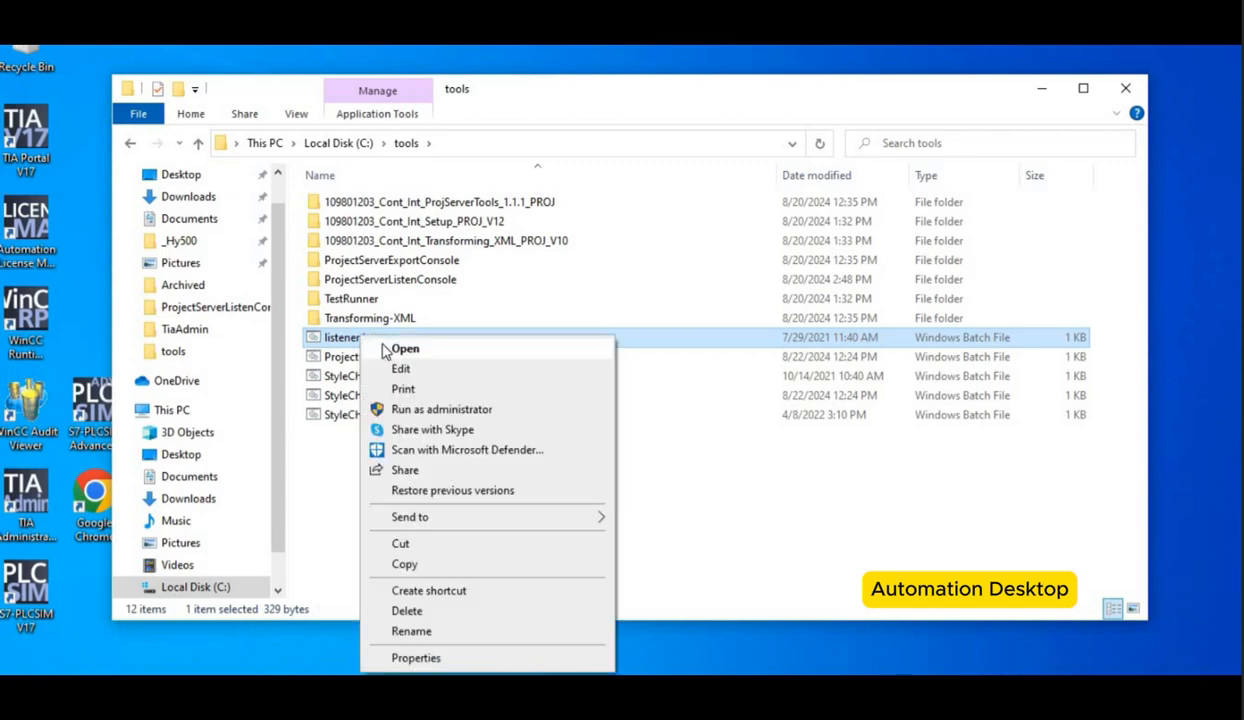
pyautogui.click(401, 371)
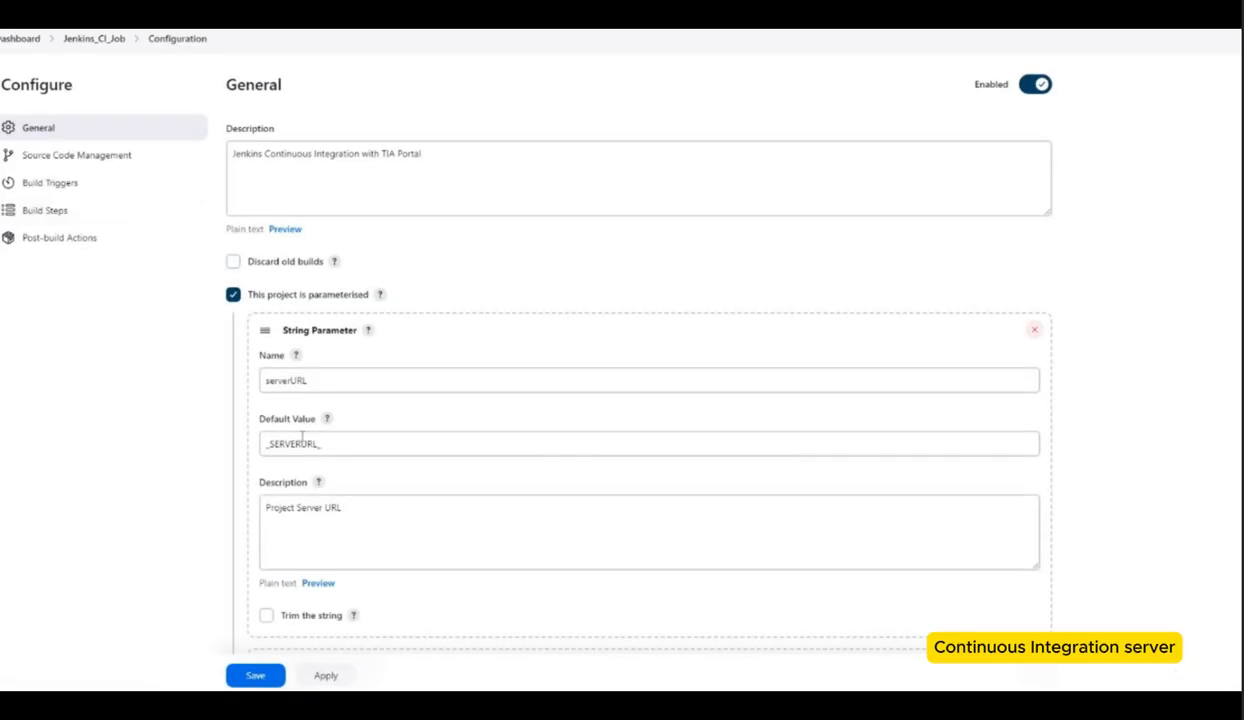
pyautogui.click(285, 446)
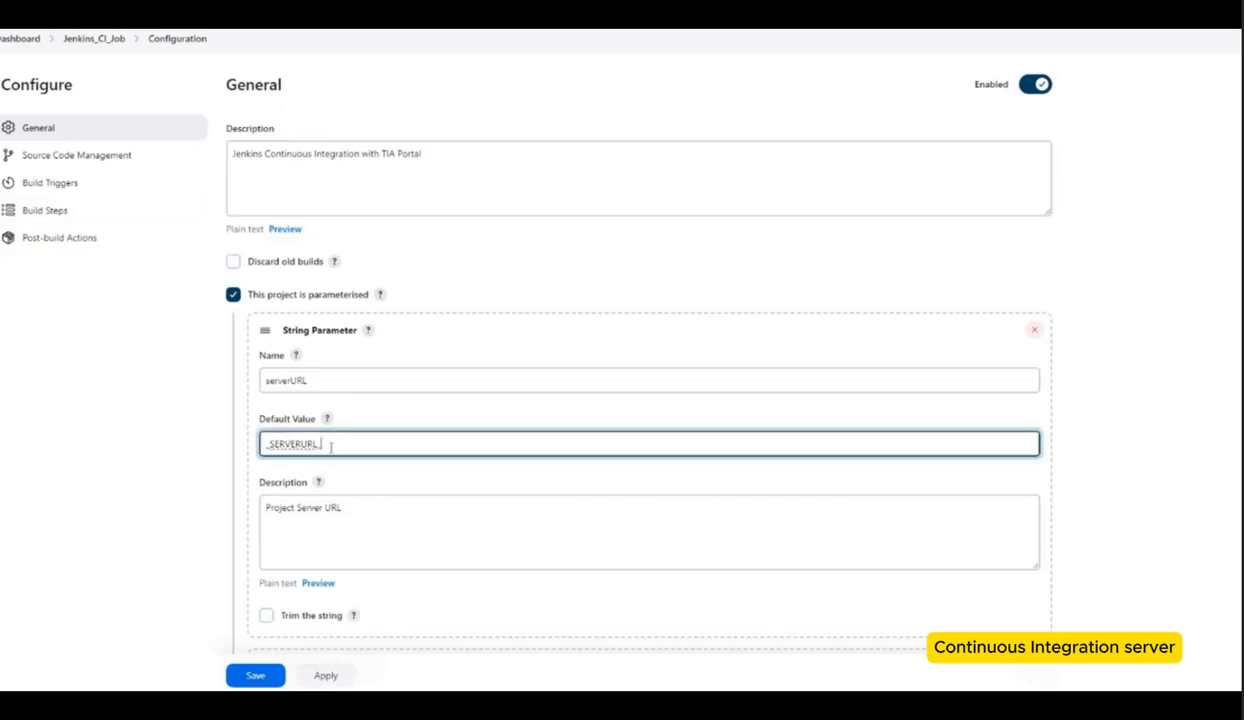
pyautogui.moveTo(321, 444); pyautogui.dragTo(289, 376)
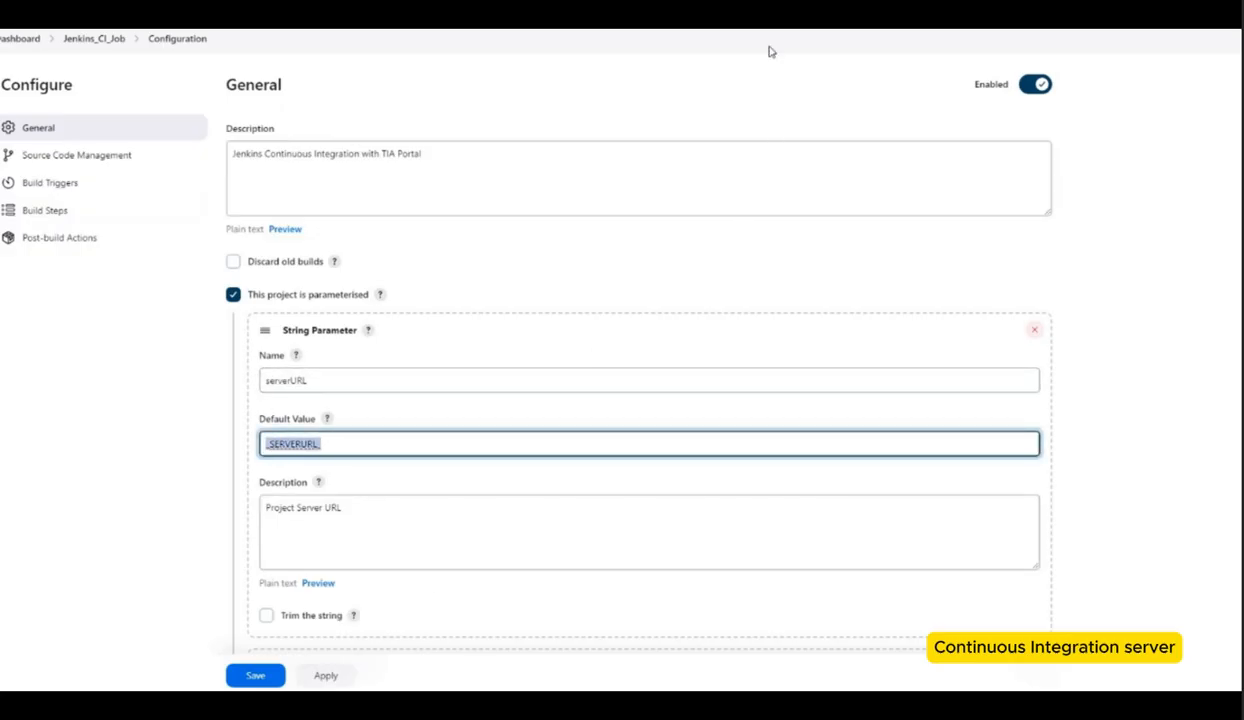
pyautogui.hotkey('alt', 'Tab')
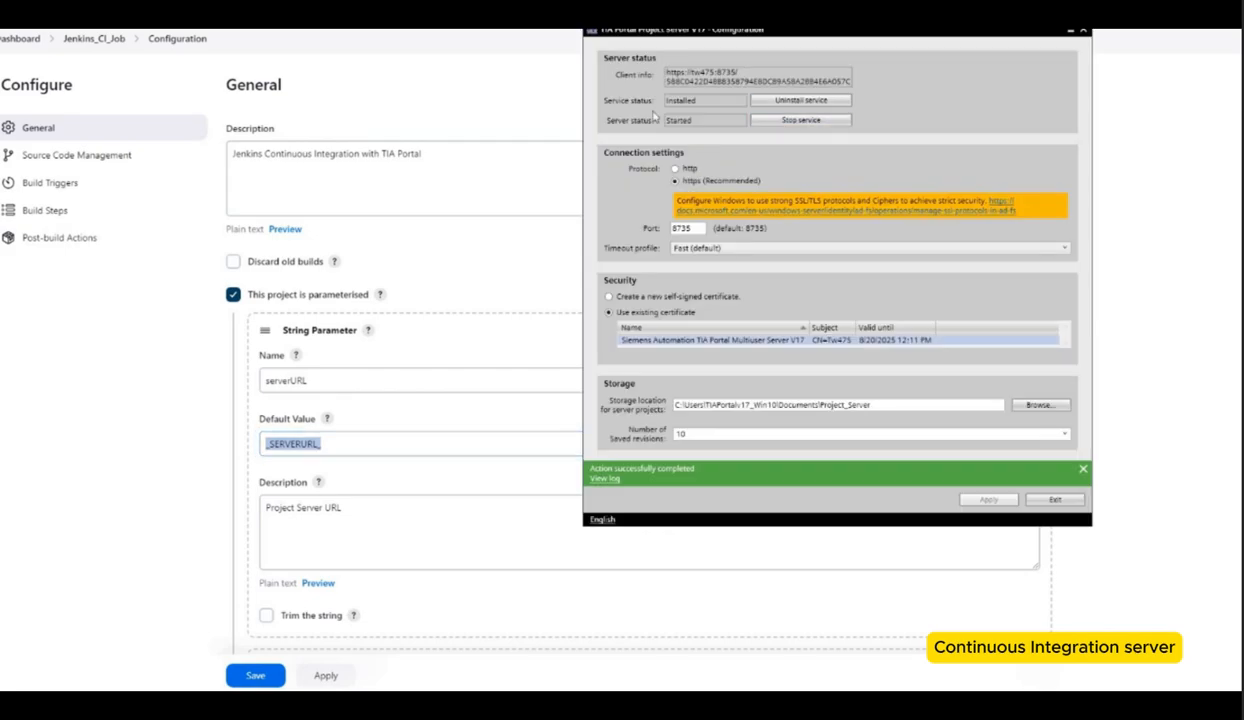
pyautogui.moveTo(718, 72); pyautogui.dragTo(664, 72)
pyautogui.hotkey('ctrl', 'c')
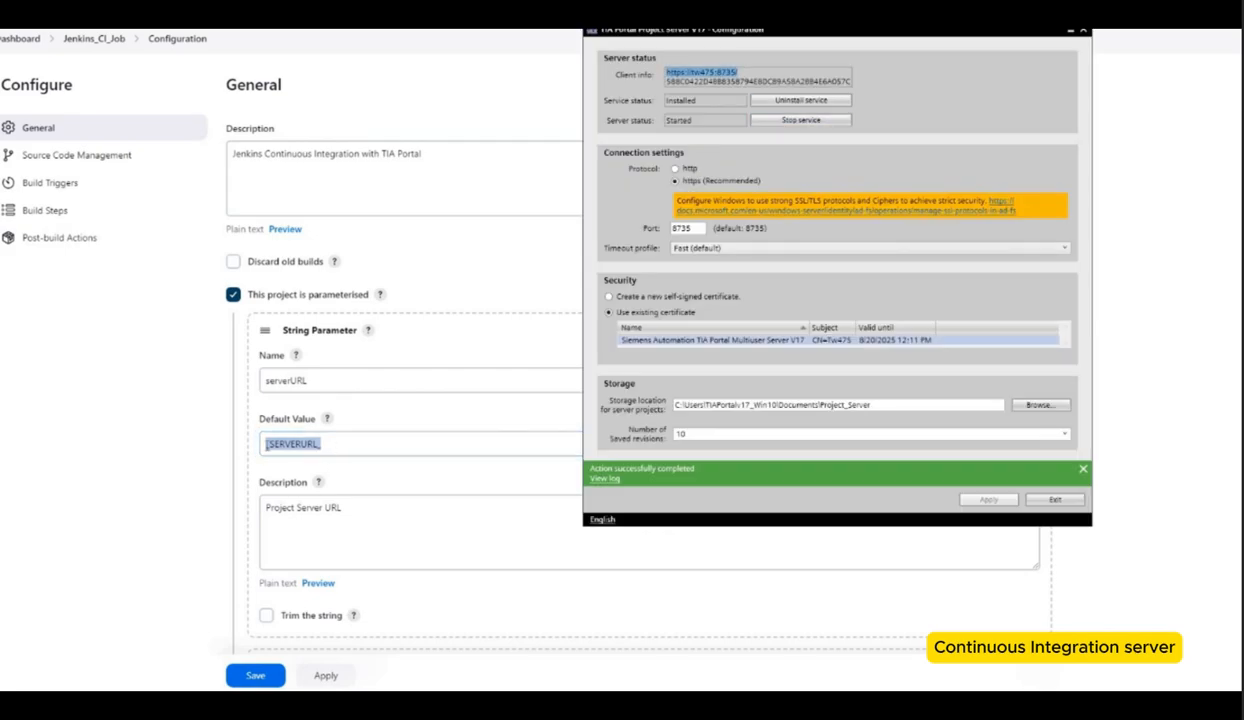
pyautogui.hotkey('alt', 'Tab')
pyautogui.hotkey('ctrl', 'v')
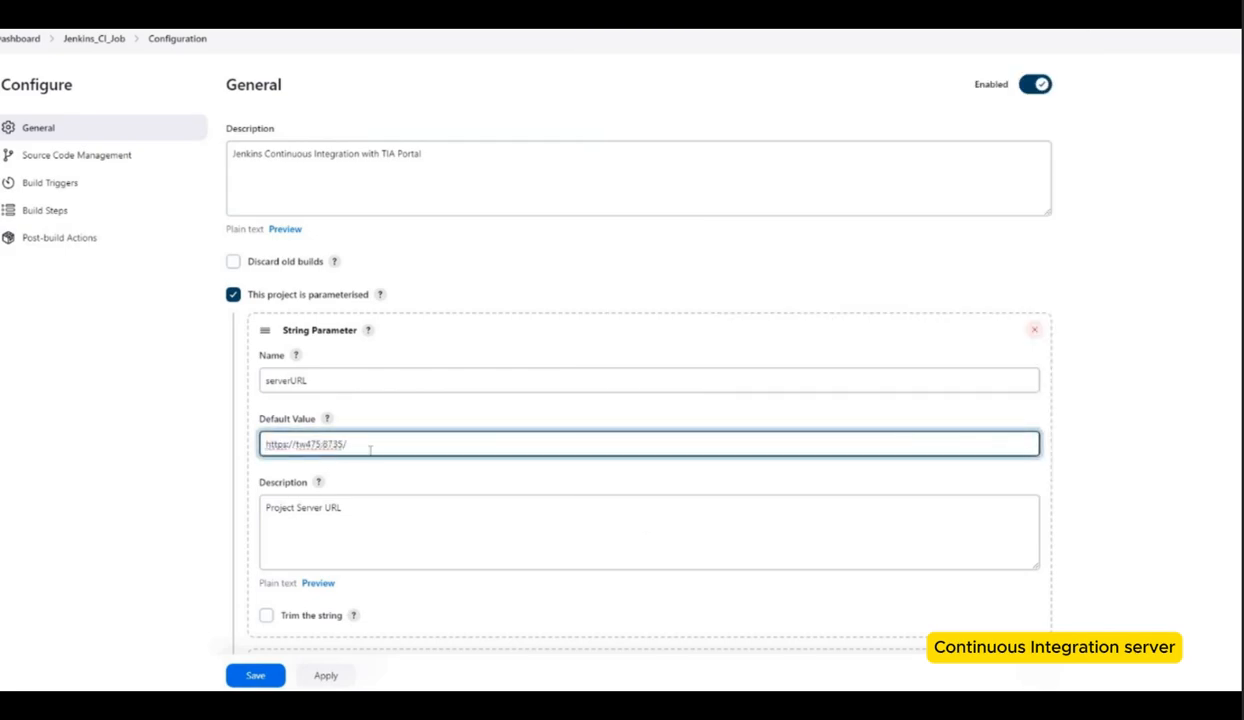
pyautogui.press('BackSpace')
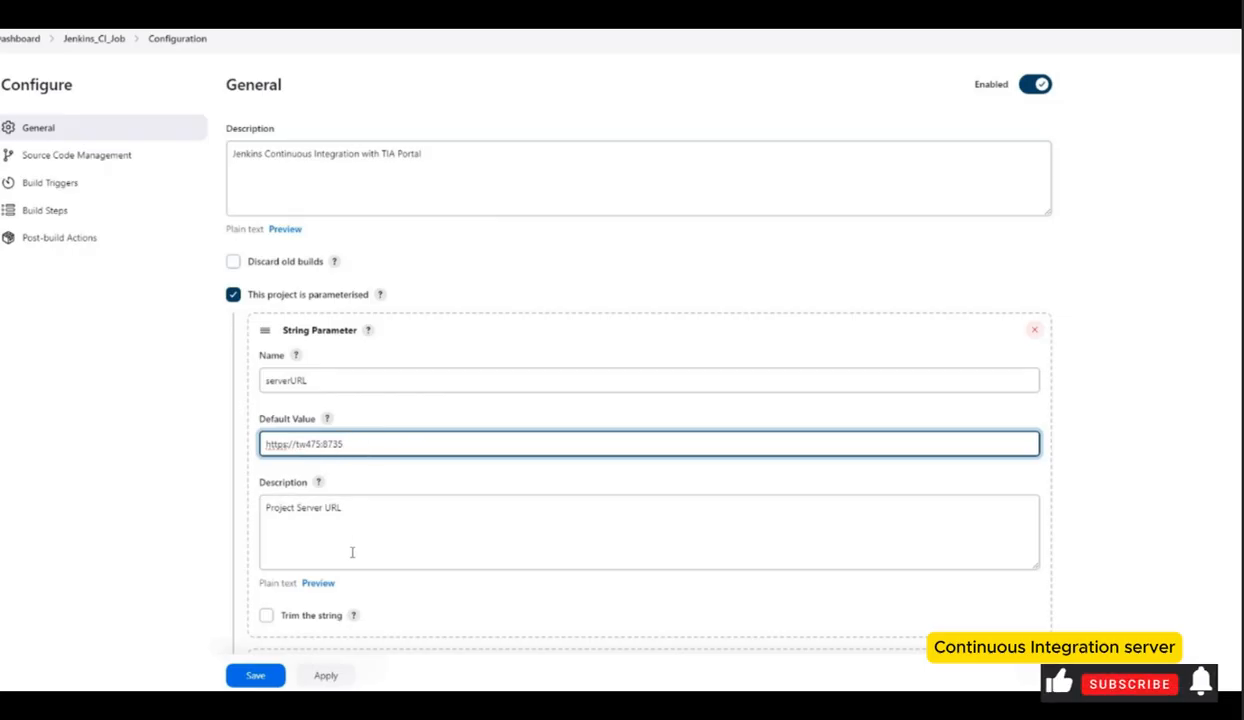
pyautogui.click(352, 552)
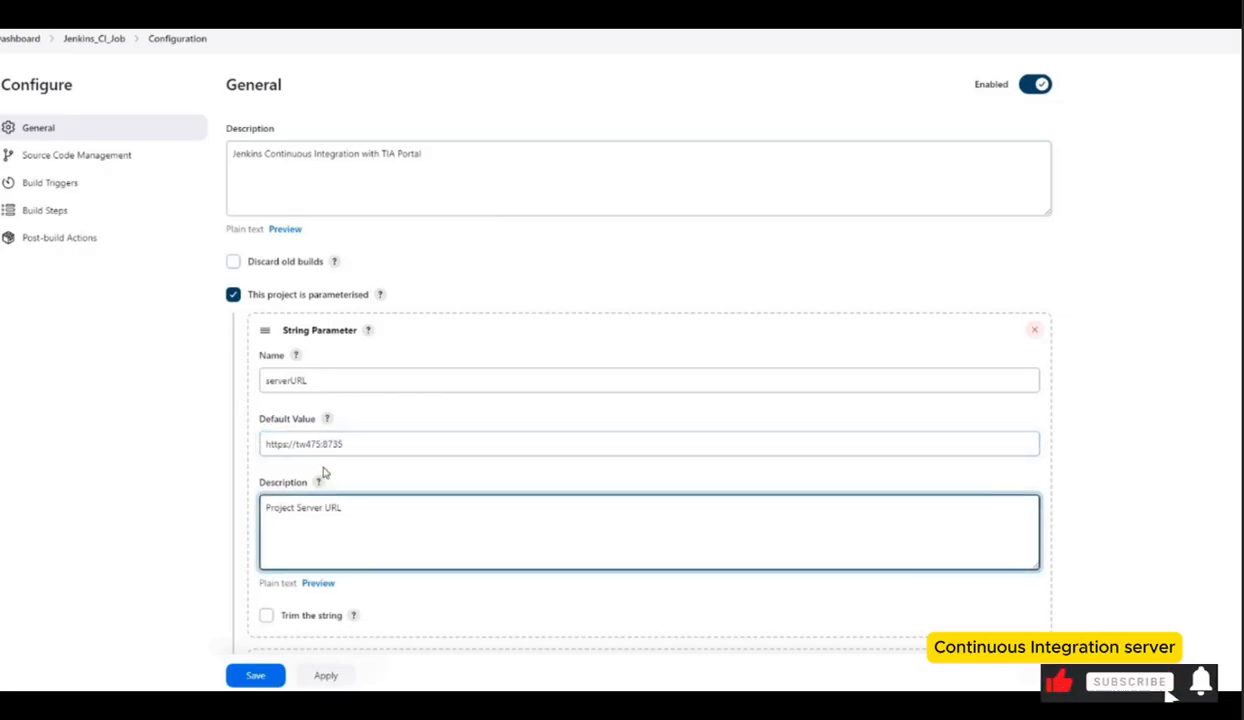
# Step: Set the projectName parameter's default value to Jenkins_CI
pyautogui.scroll(-3, 320, 478)
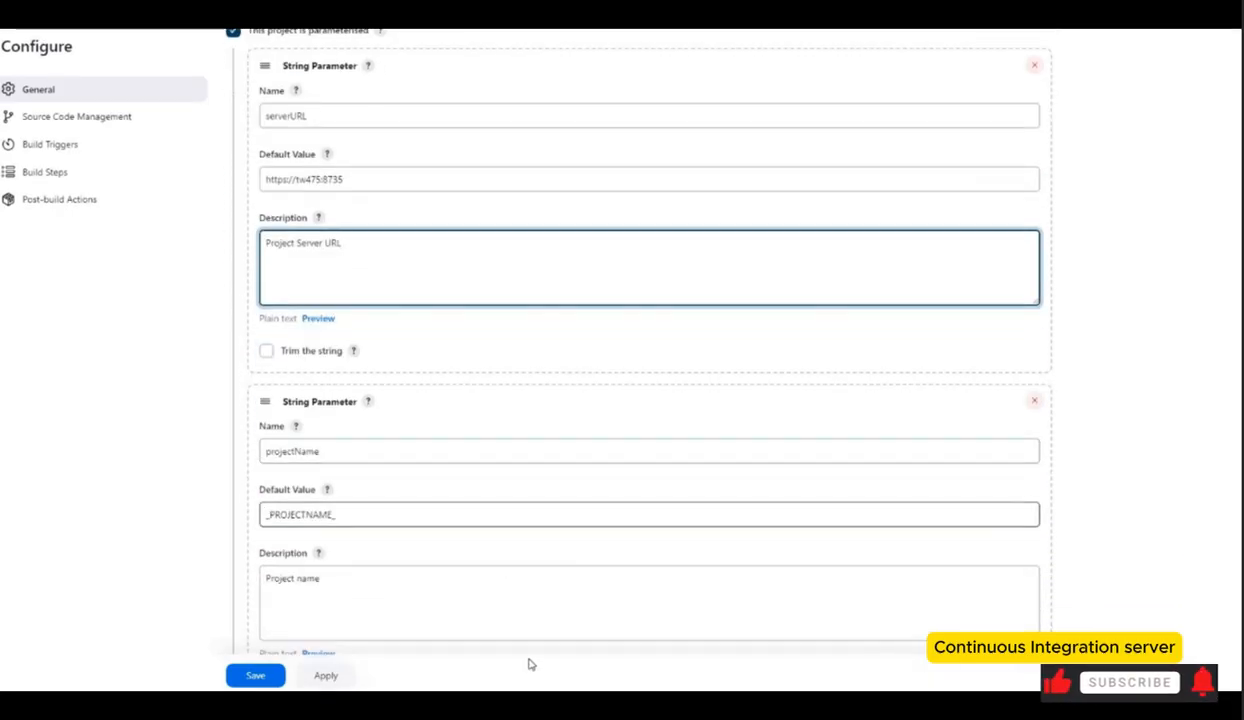
pyautogui.doubleClick(306, 515)
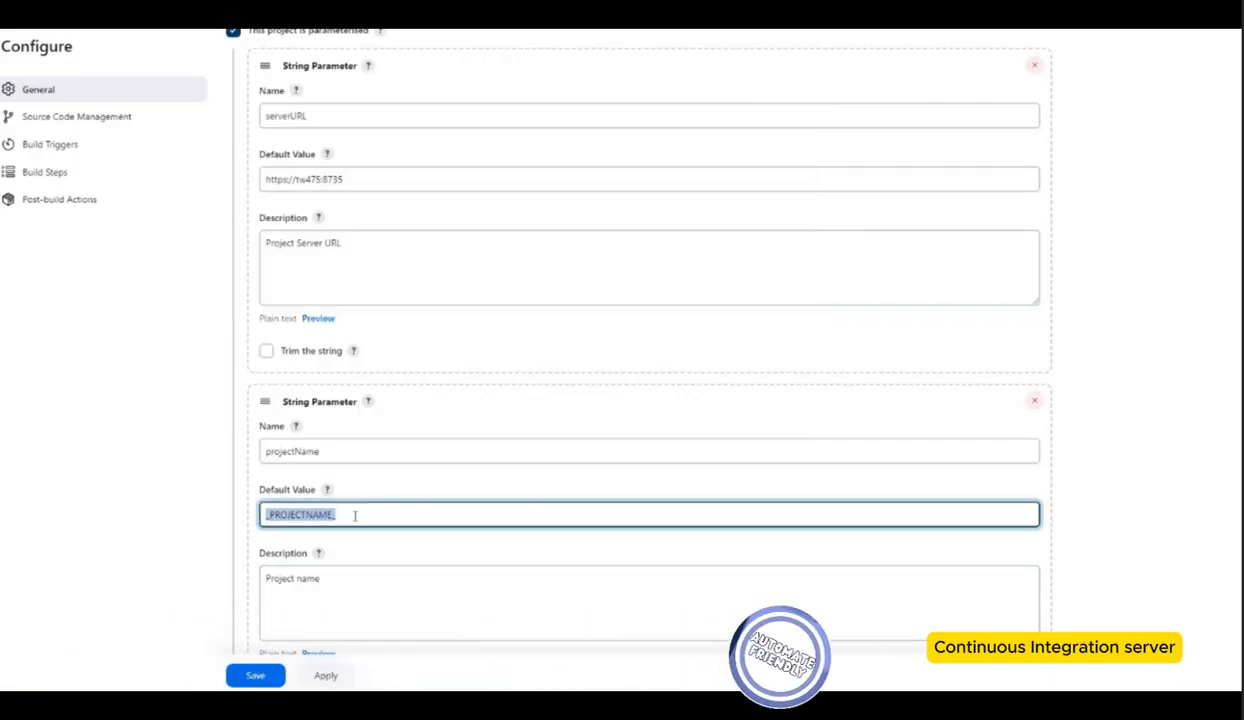
pyautogui.write('Jenkins_CI')
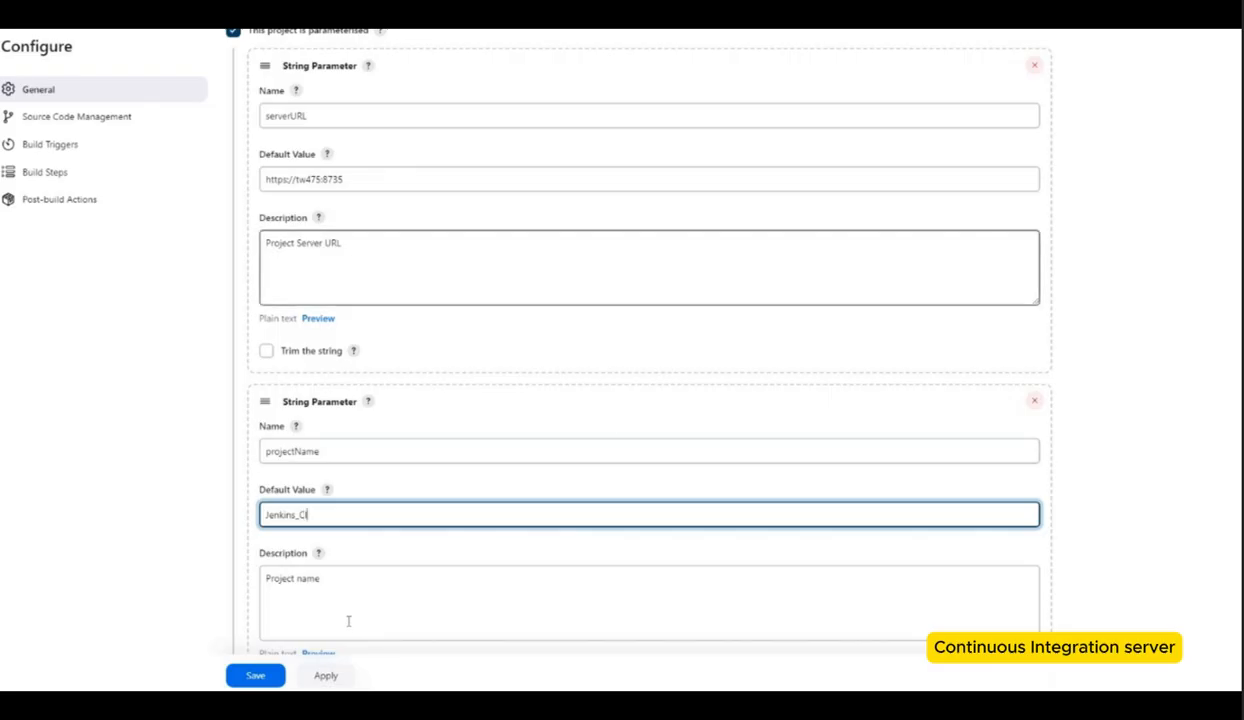
# Step: Replace the projectVersion parameter's placeholder default value with 17.0.0
pyautogui.click(350, 578)
pyautogui.scroll(-1, 318, 450)
pyautogui.scroll(-2, 361, 528)
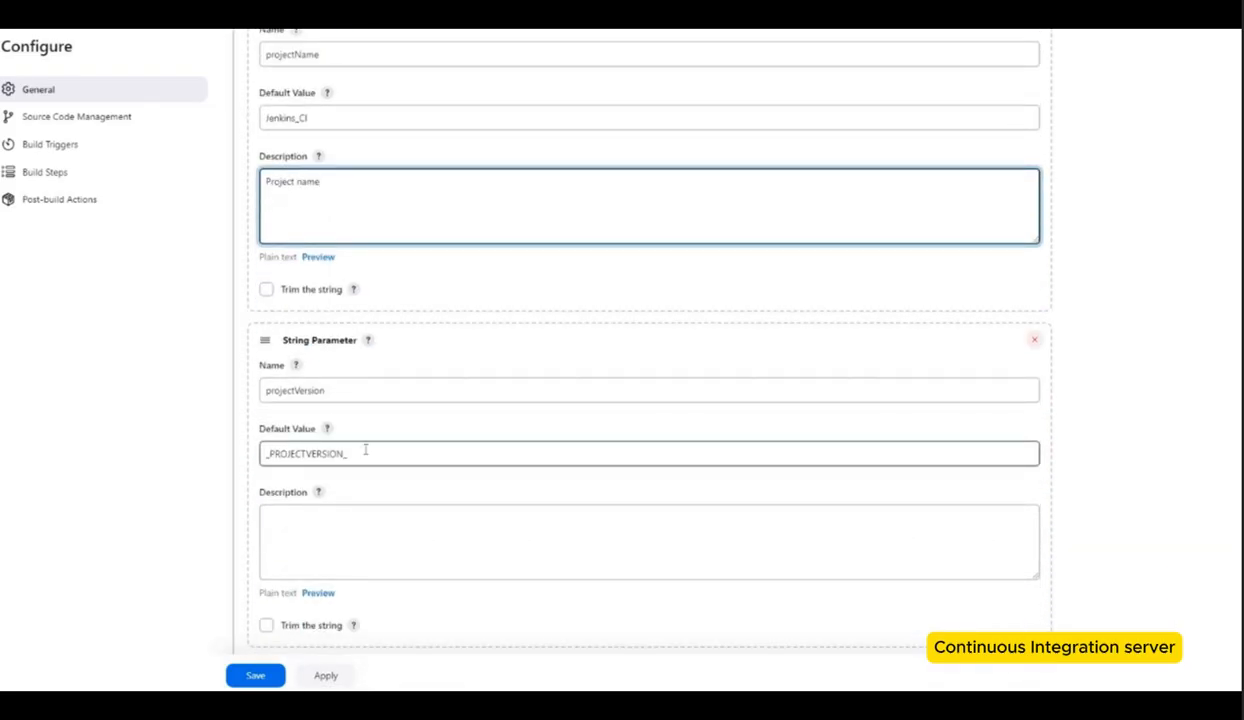
pyautogui.moveTo(350, 455); pyautogui.dragTo(214, 453)
pyautogui.press('BackSpace')
pyautogui.press('Tab')
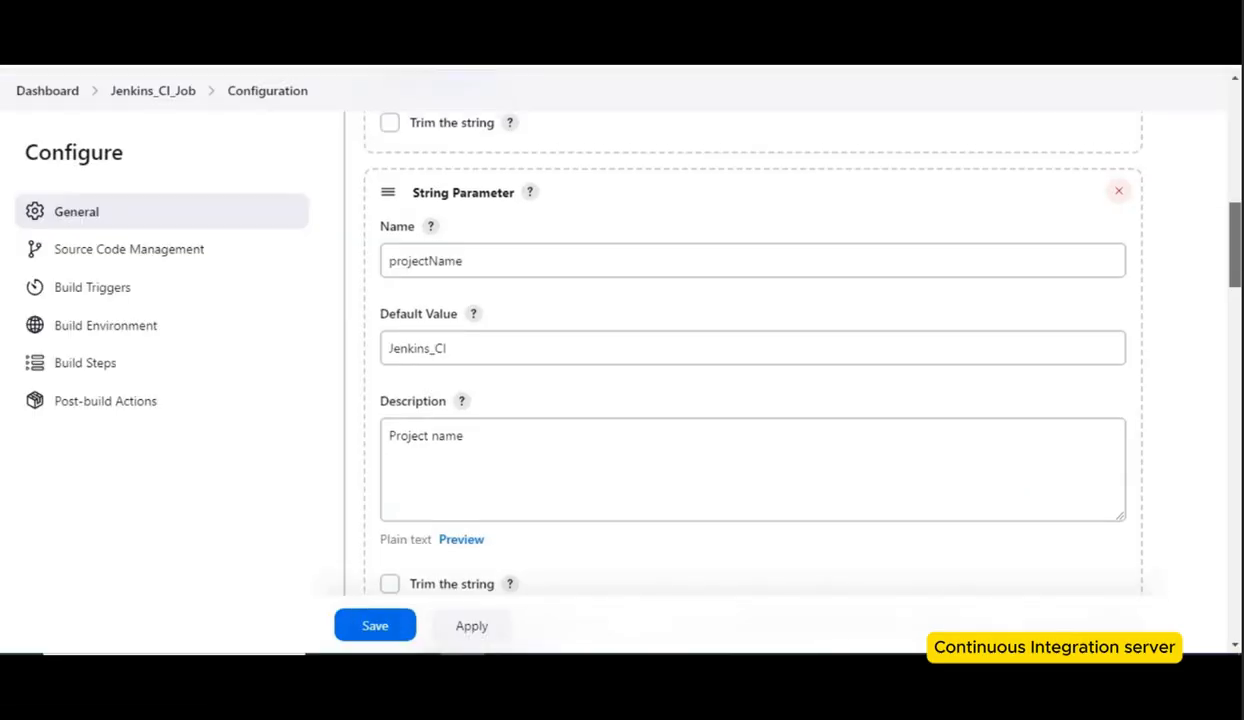
pyautogui.scroll(-4, 752, 380)
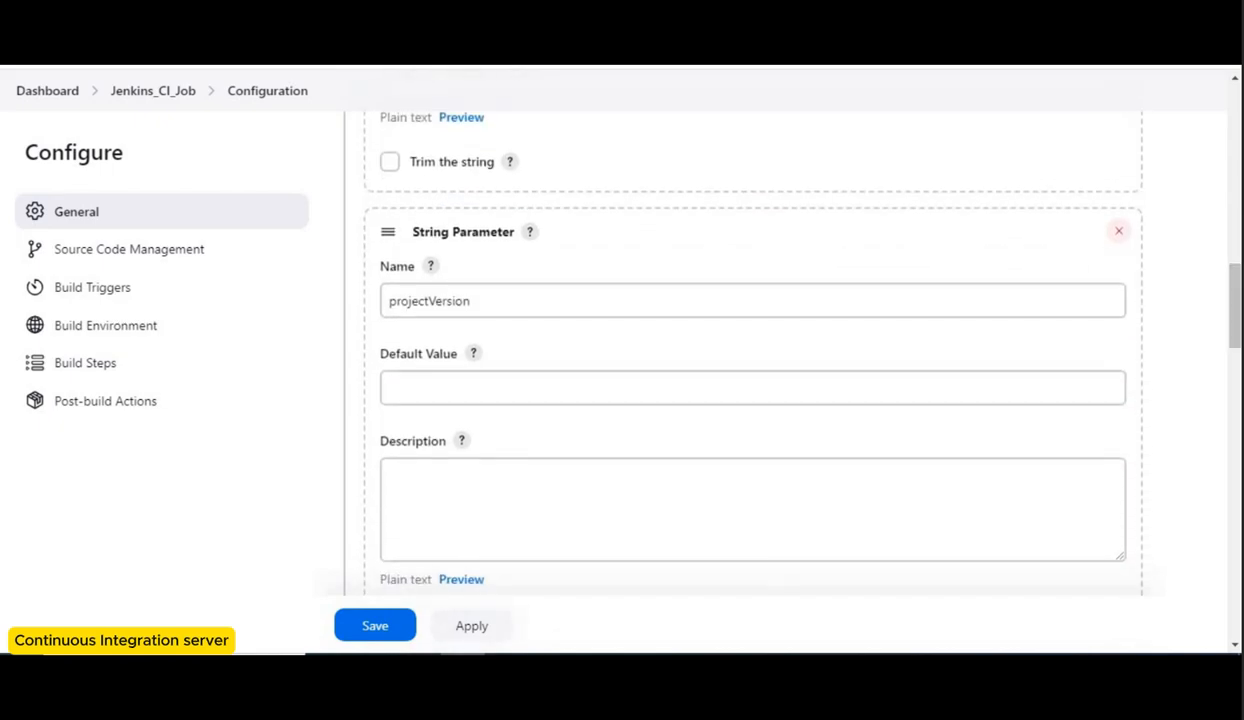
pyautogui.click(439, 386)
pyautogui.write('17.0.0')
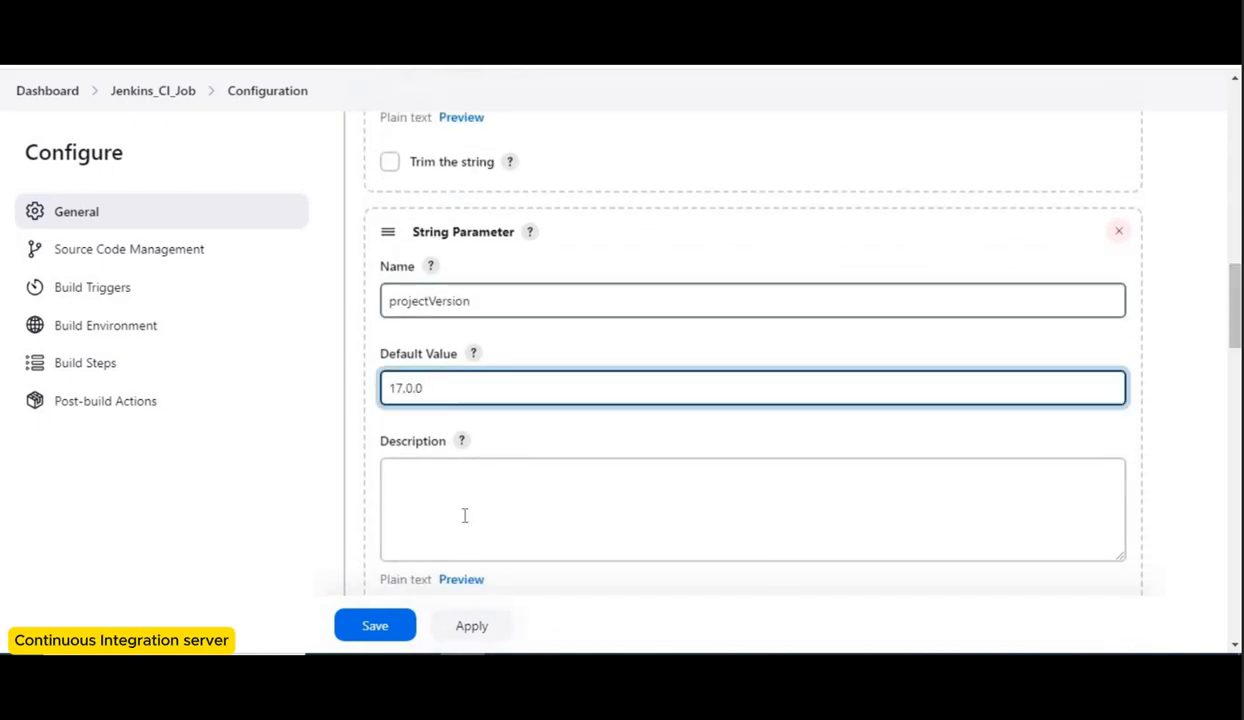
# Step: Check the Jenkins_CI project's version in the TIA Portal Project Server administration
pyautogui.scroll(-3, 1204, 330)
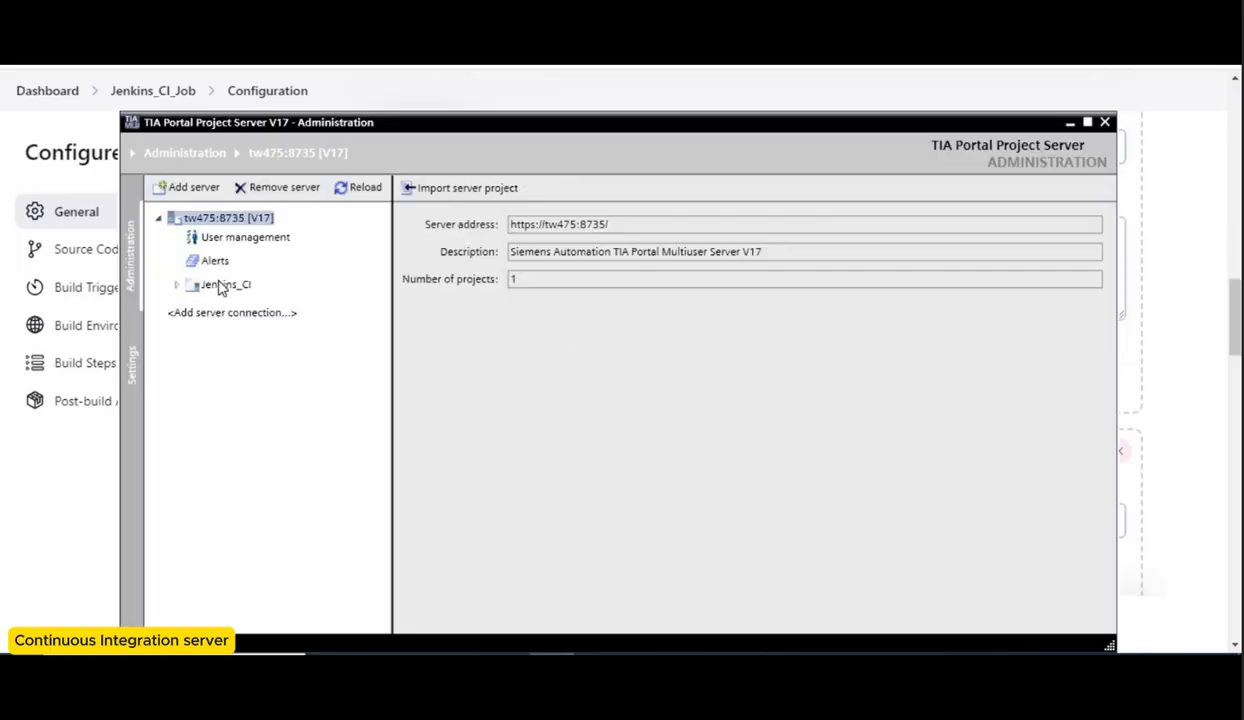
pyautogui.click(222, 285)
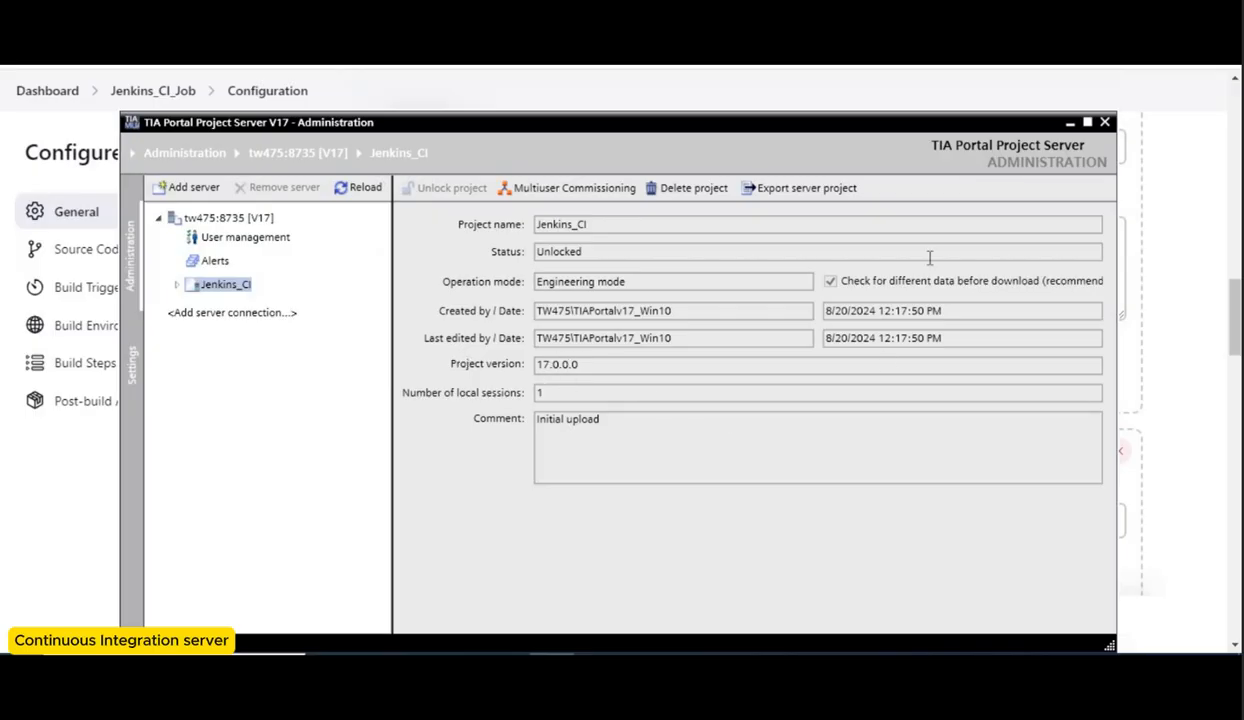
pyautogui.click(1070, 122)
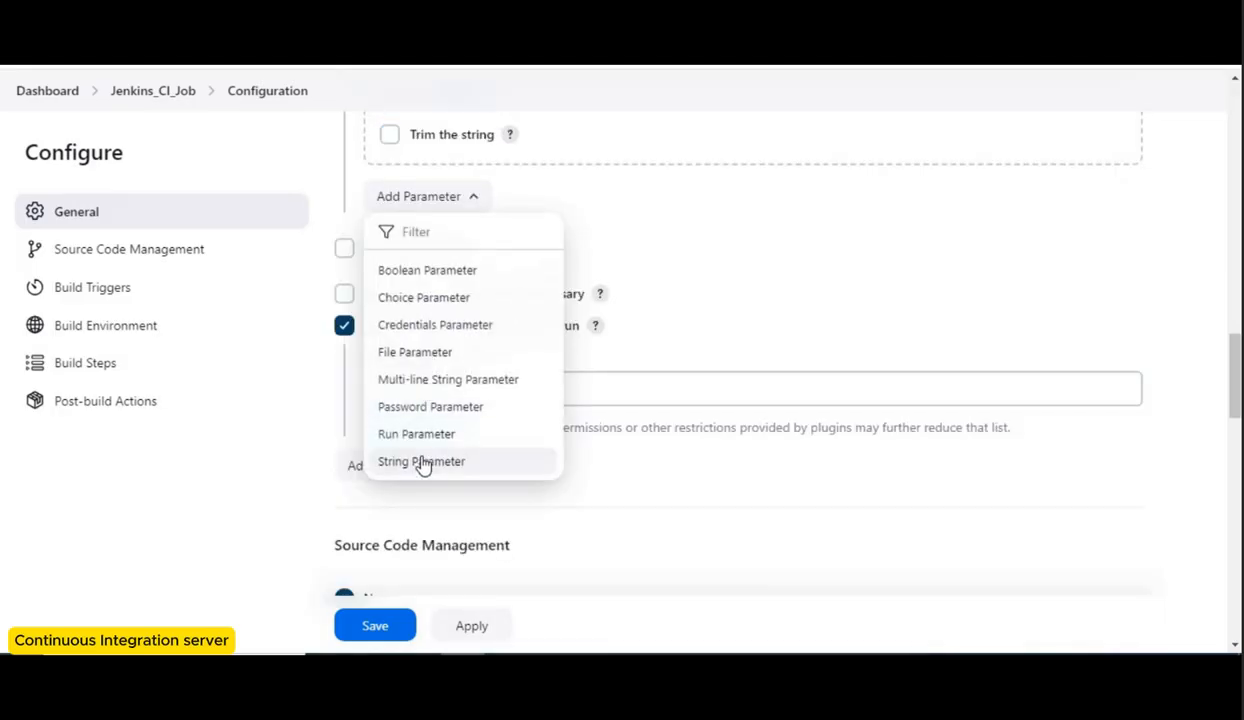
# Step: Add a string parameter named revisionId and save the job configuration
pyautogui.click(422, 461)
pyautogui.click(439, 275)
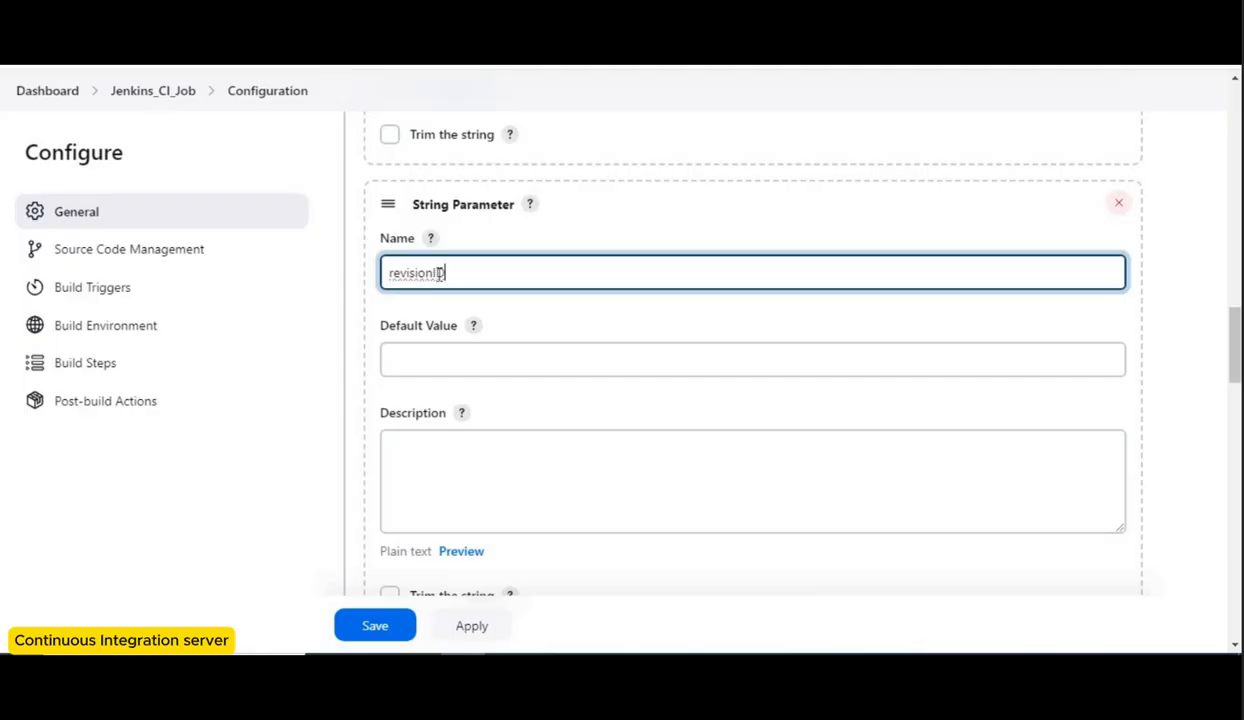
pyautogui.click(395, 625)
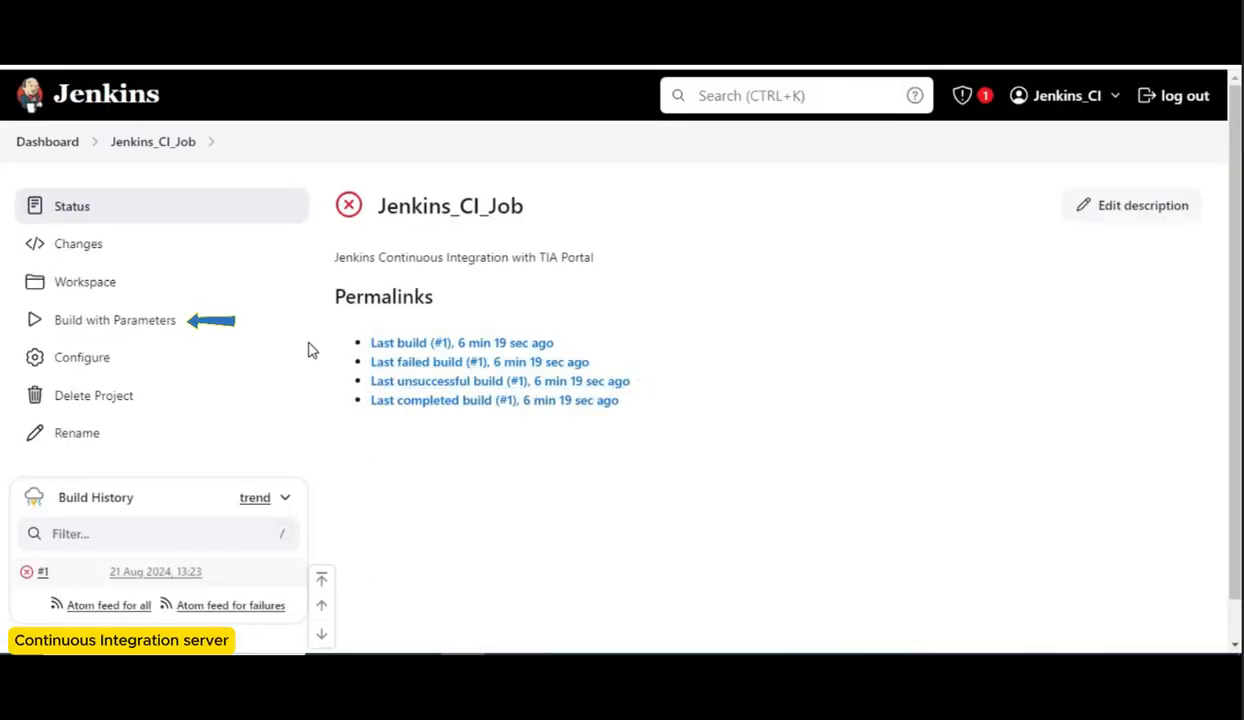
# Step: Start a parameterised build of Jenkins_CI_Job with revisionId set to 1
pyautogui.click(143, 321)
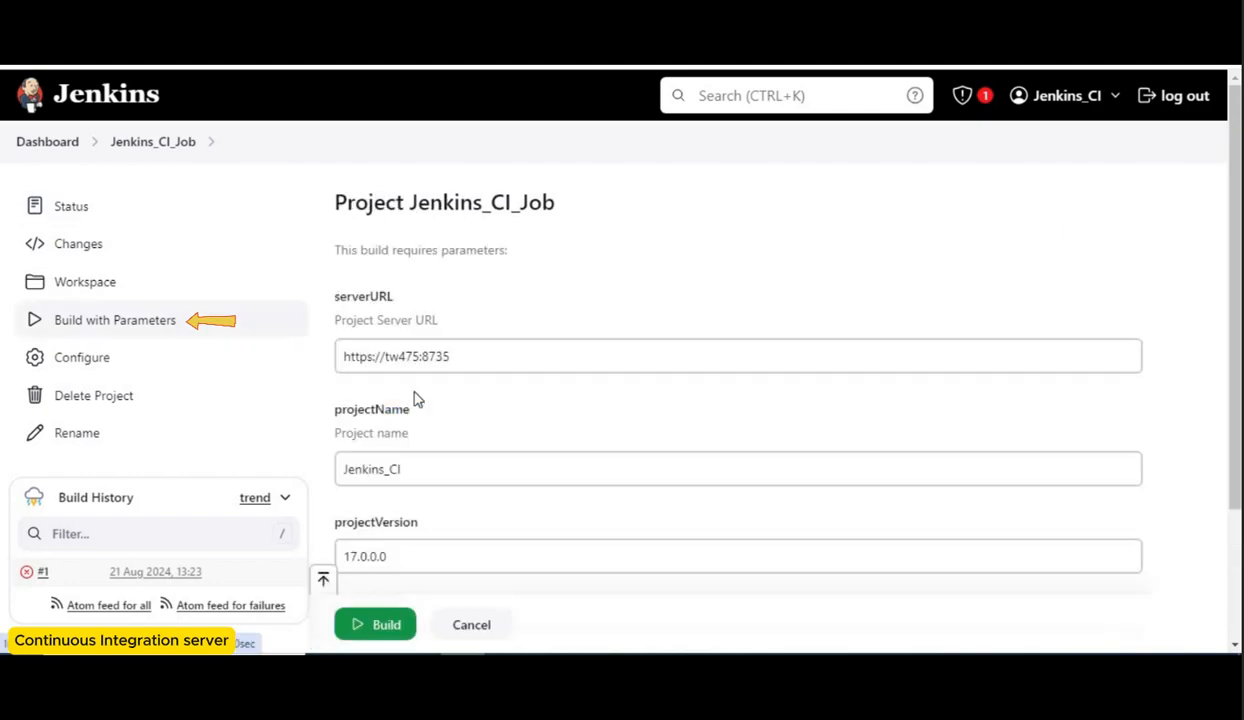
pyautogui.click(443, 474)
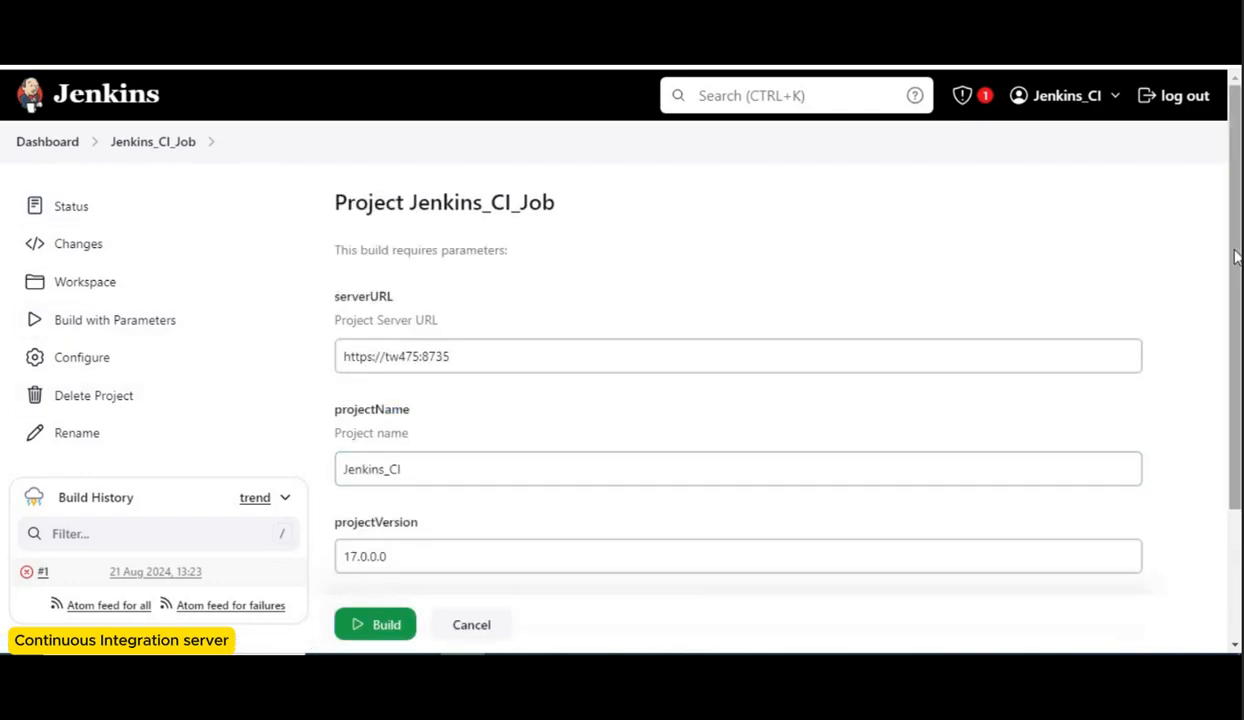
pyautogui.scroll(-1, 1235, 257)
pyautogui.moveTo(1235, 338); pyautogui.dragTo(1235, 356)
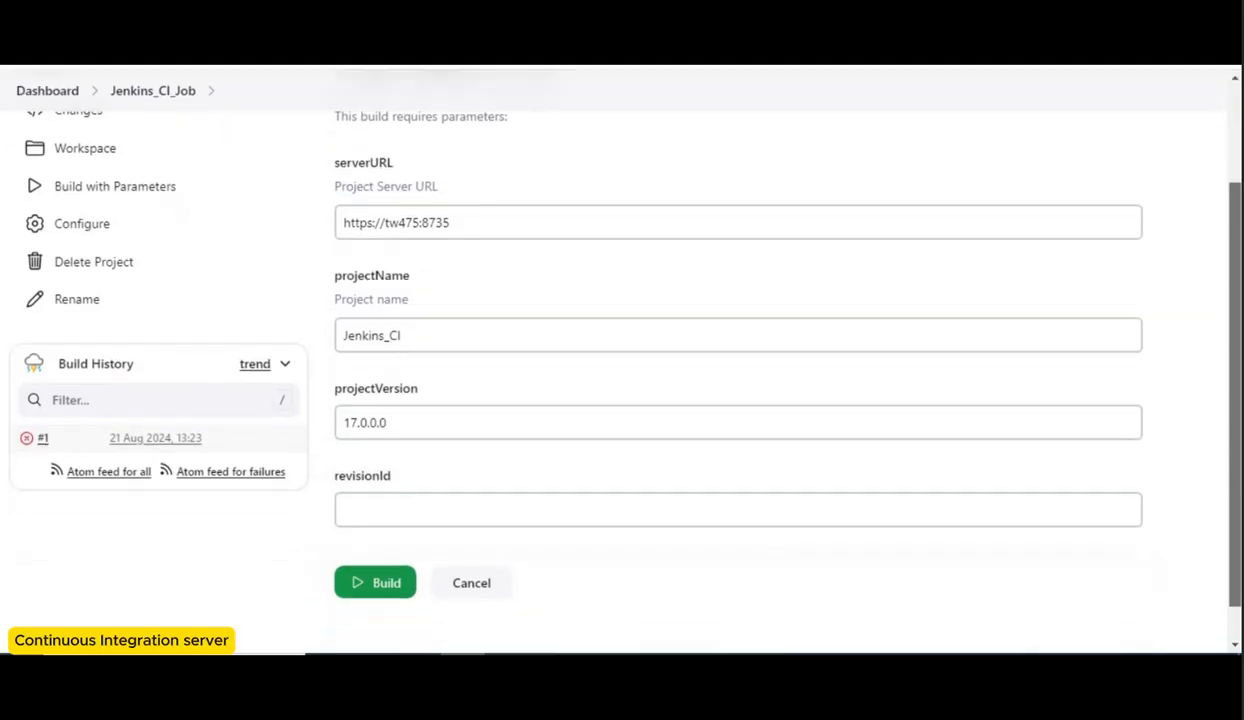
pyautogui.click(360, 509)
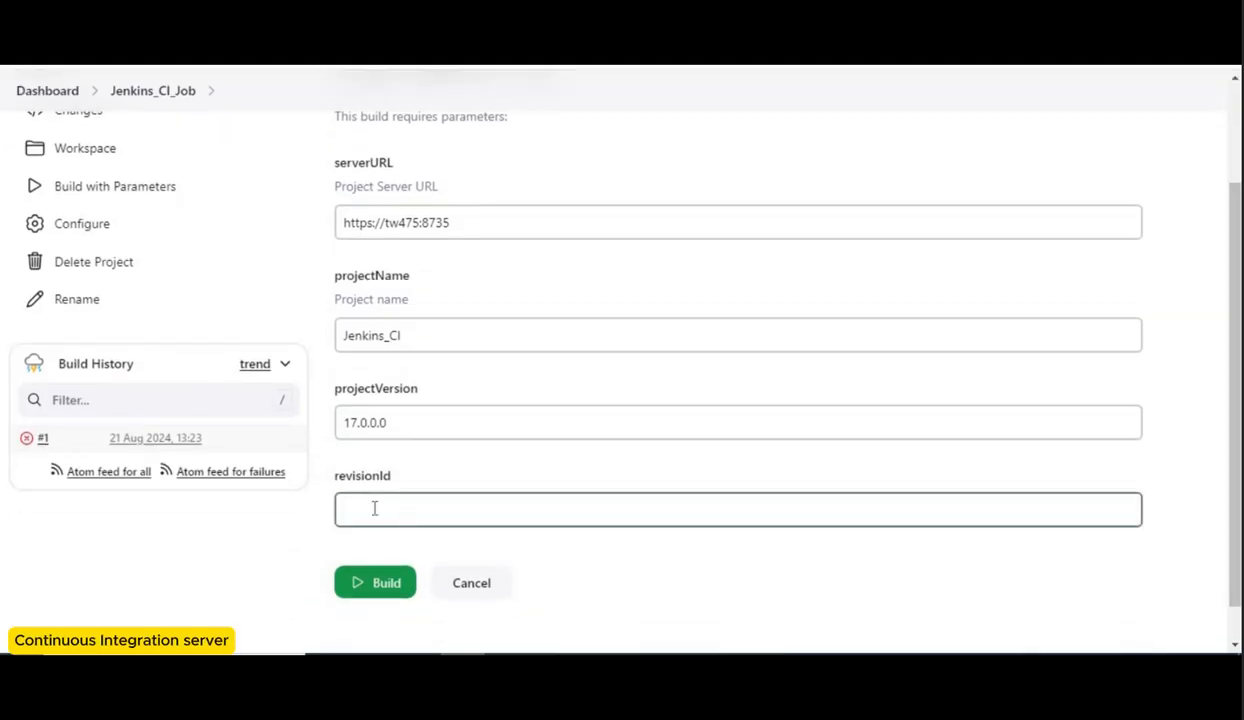
pyautogui.click(369, 504)
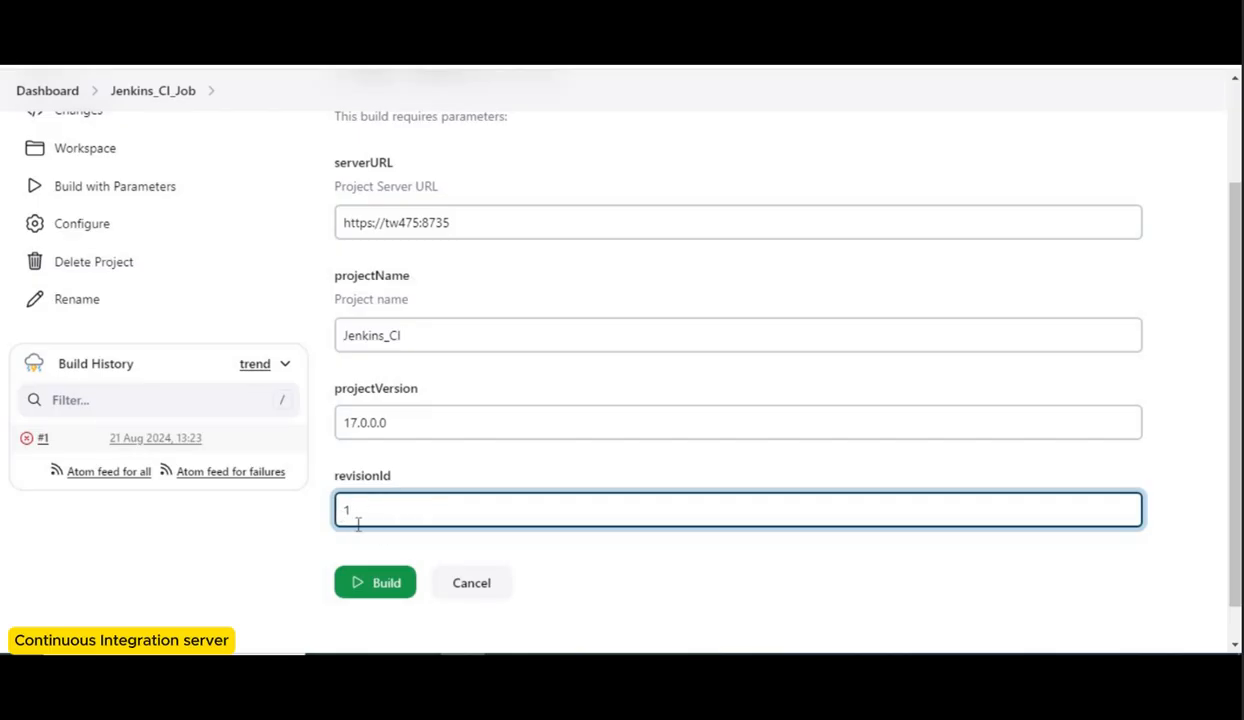
pyautogui.click(378, 584)
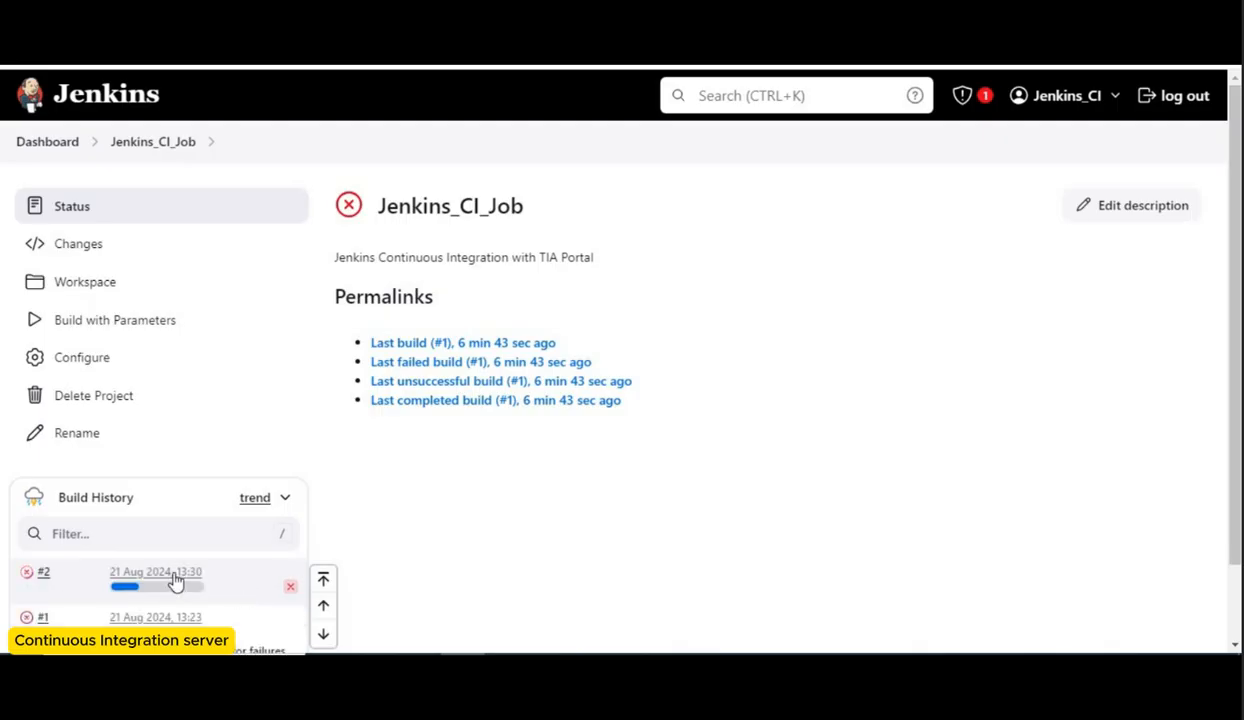
# Step: Open build #2's console output and review it against the job's build step commands
pyautogui.click(200, 572)
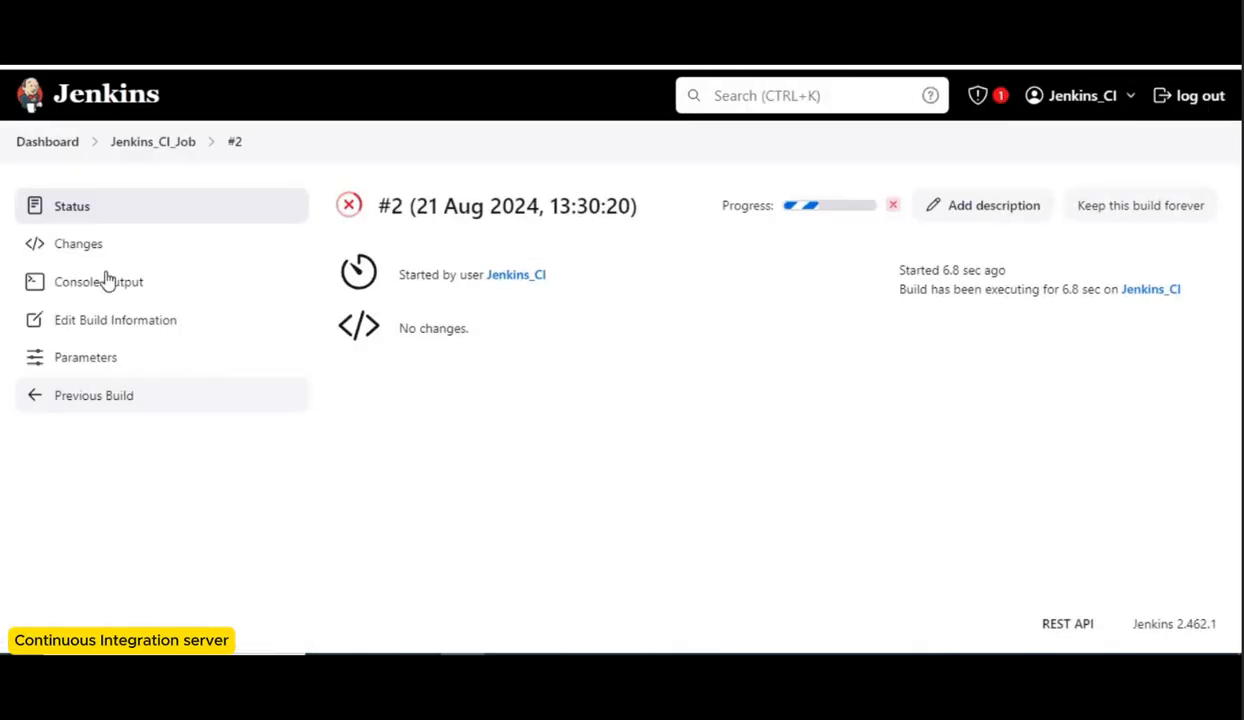
pyautogui.click(104, 283)
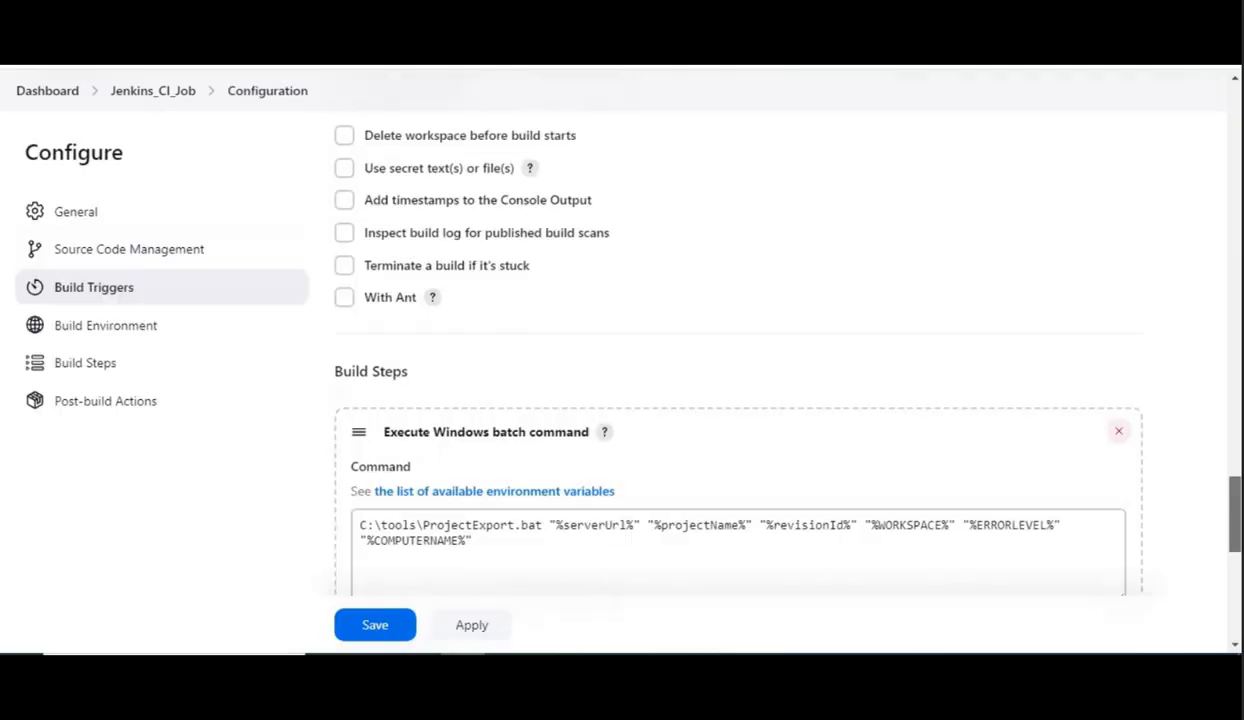
pyautogui.scroll(-3, 611, 348)
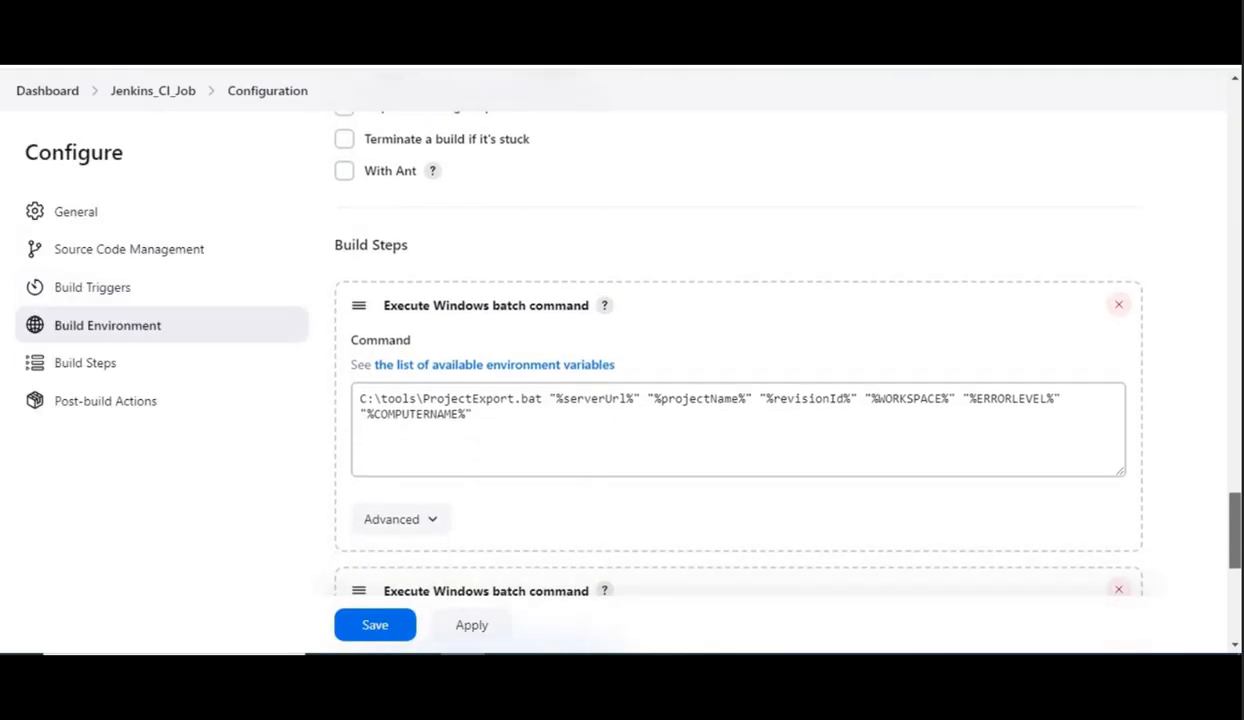
pyautogui.click(466, 328)
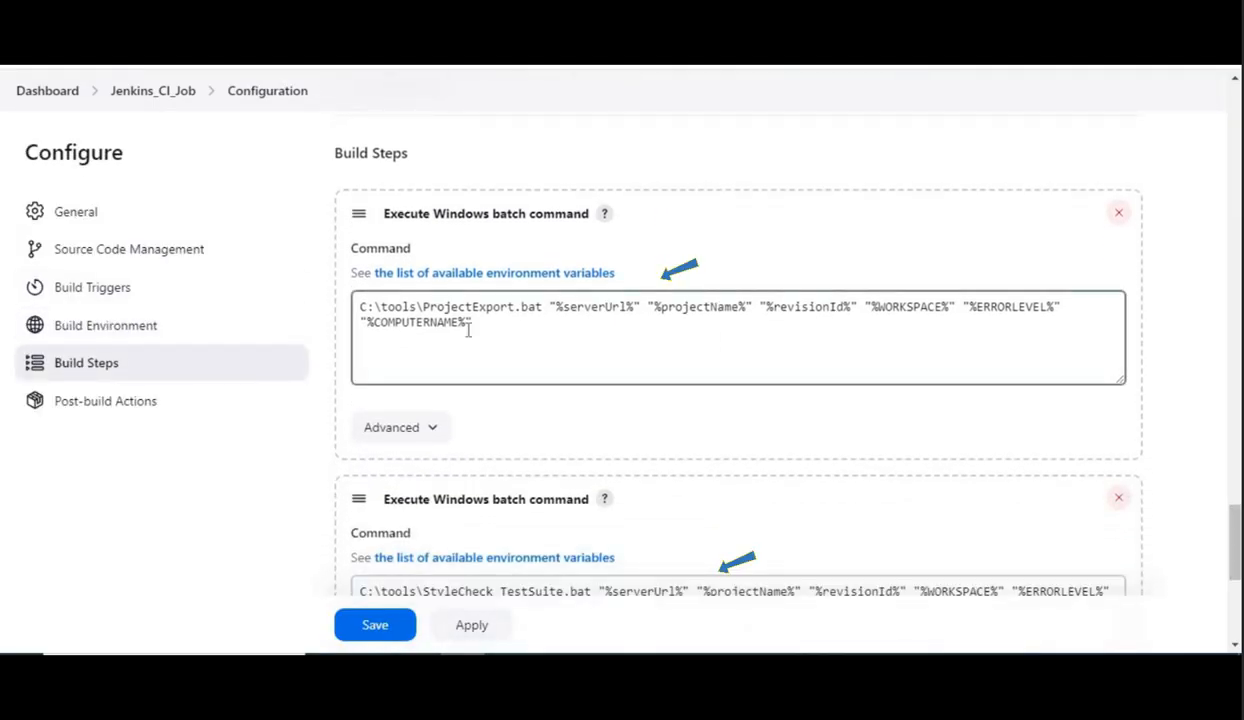
pyautogui.moveTo(1238, 528); pyautogui.dragTo(1240, 539)
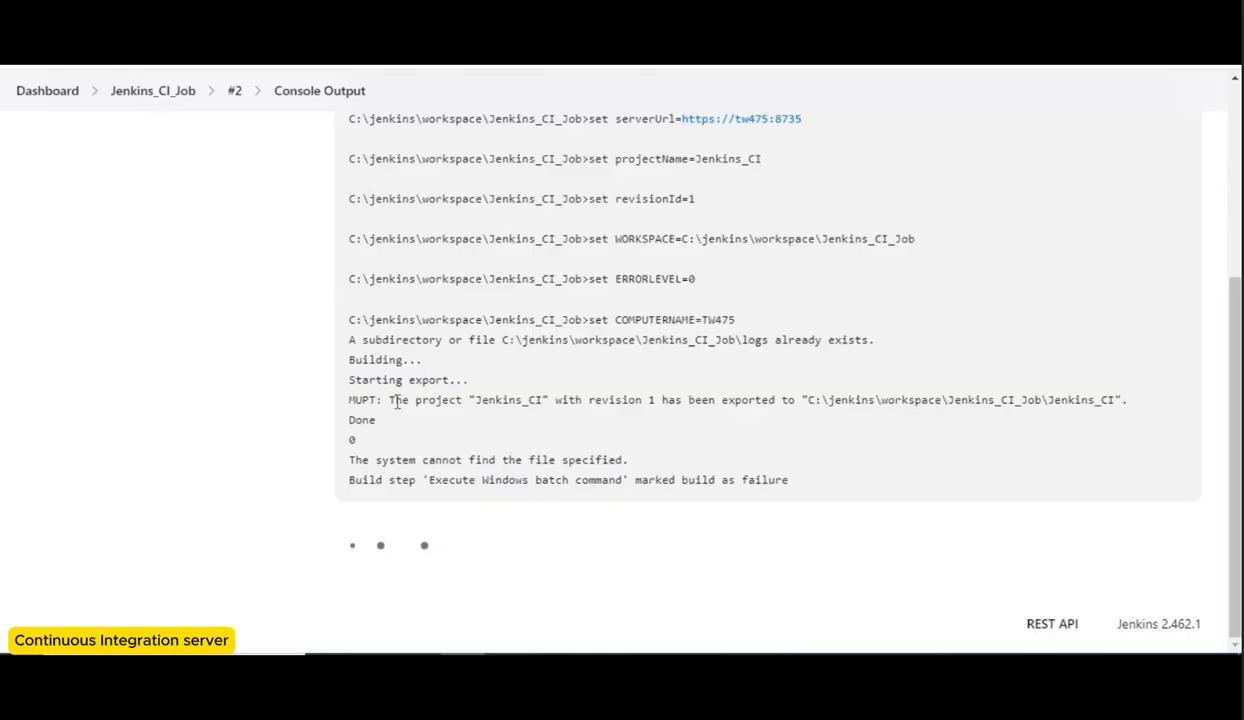
pyautogui.scroll(1, 480, 455)
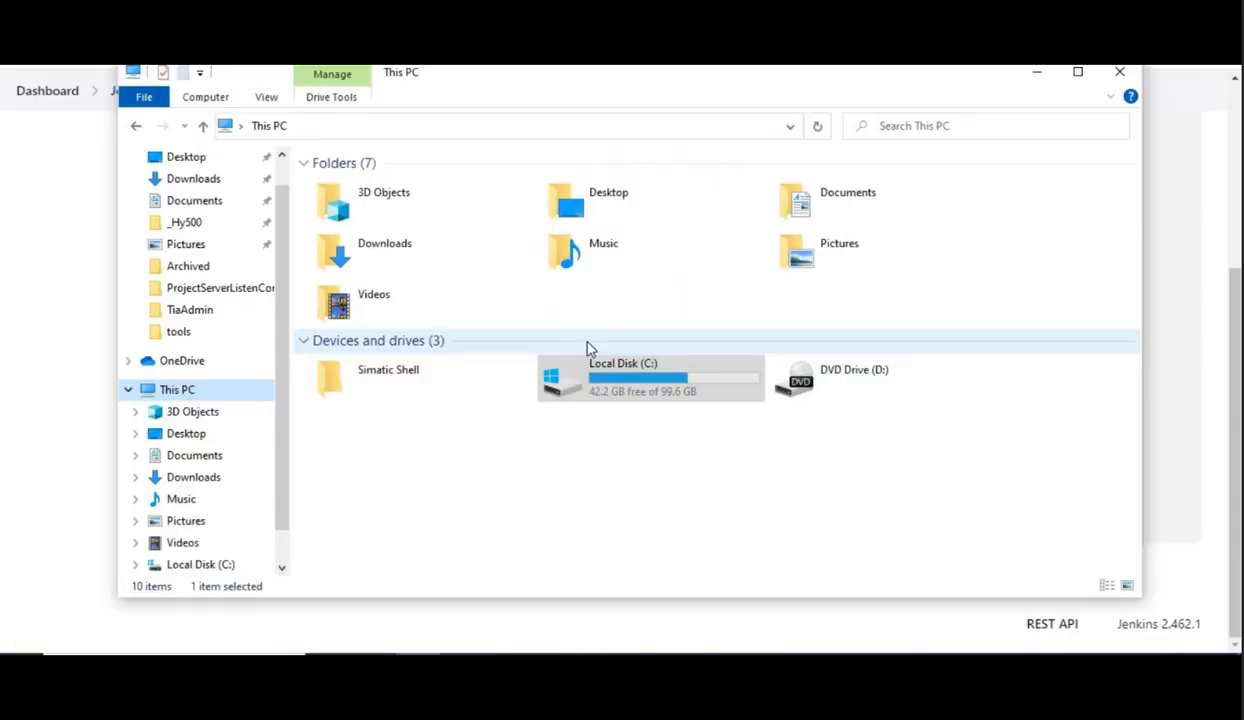
# Step: Browse the Jenkins_CI_Job workspace folder on the C drive to inspect the exported project
pyautogui.doubleClick(634, 390)
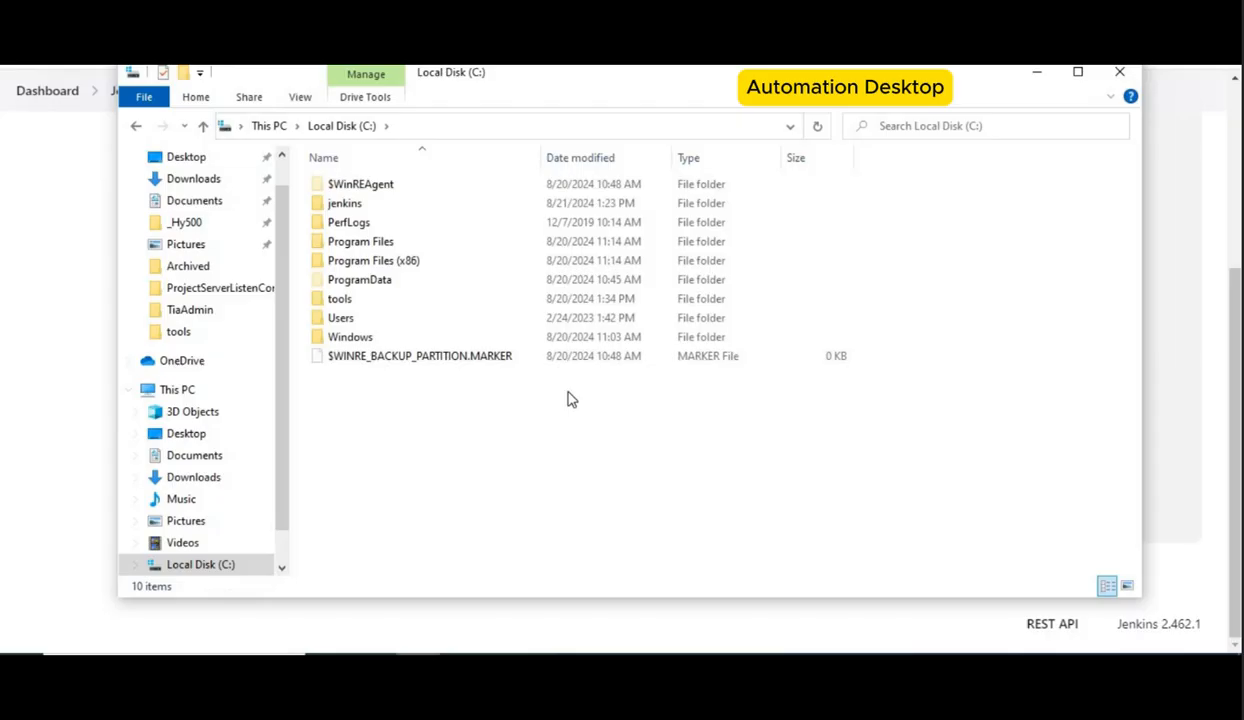
pyautogui.doubleClick(381, 205)
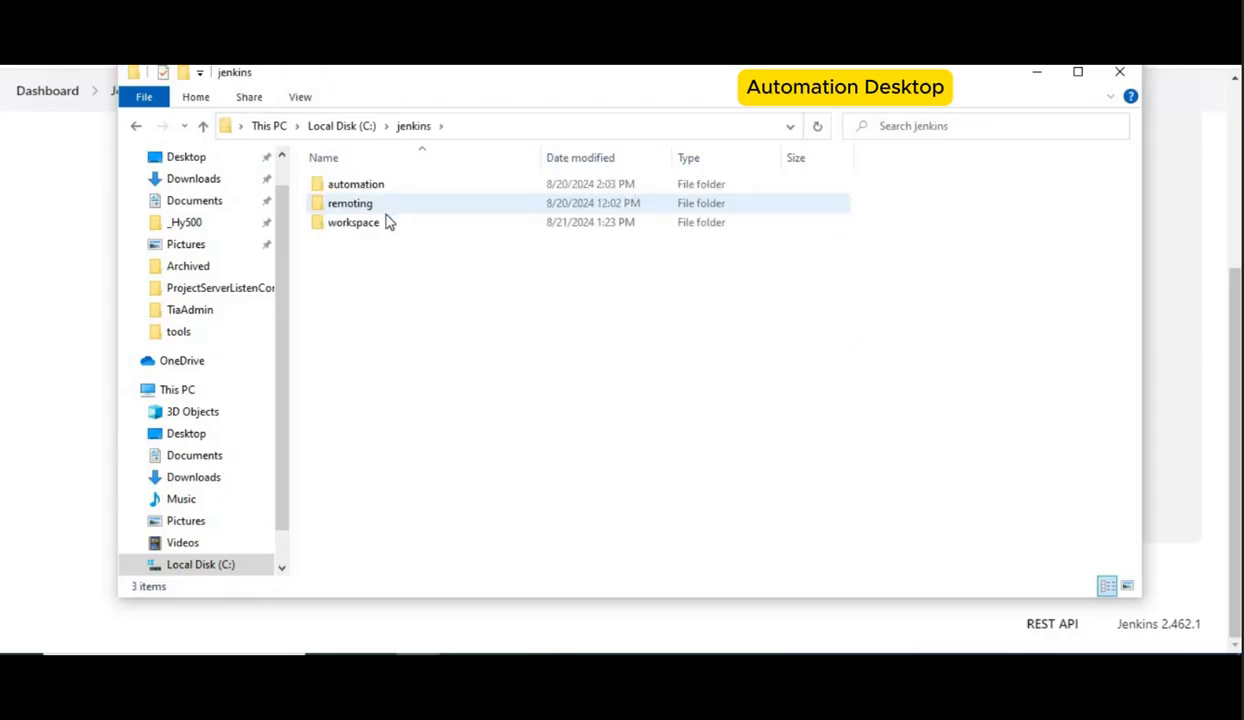
pyautogui.doubleClick(388, 229)
pyautogui.doubleClick(380, 188)
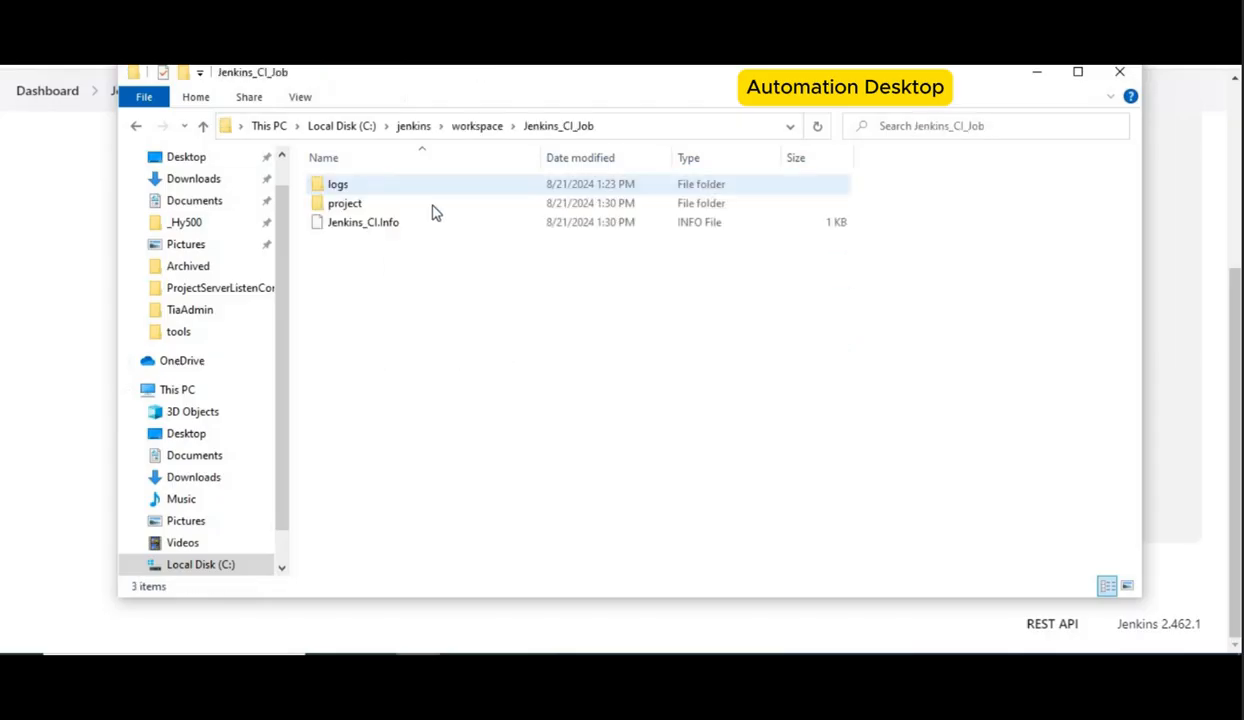
pyautogui.doubleClick(372, 207)
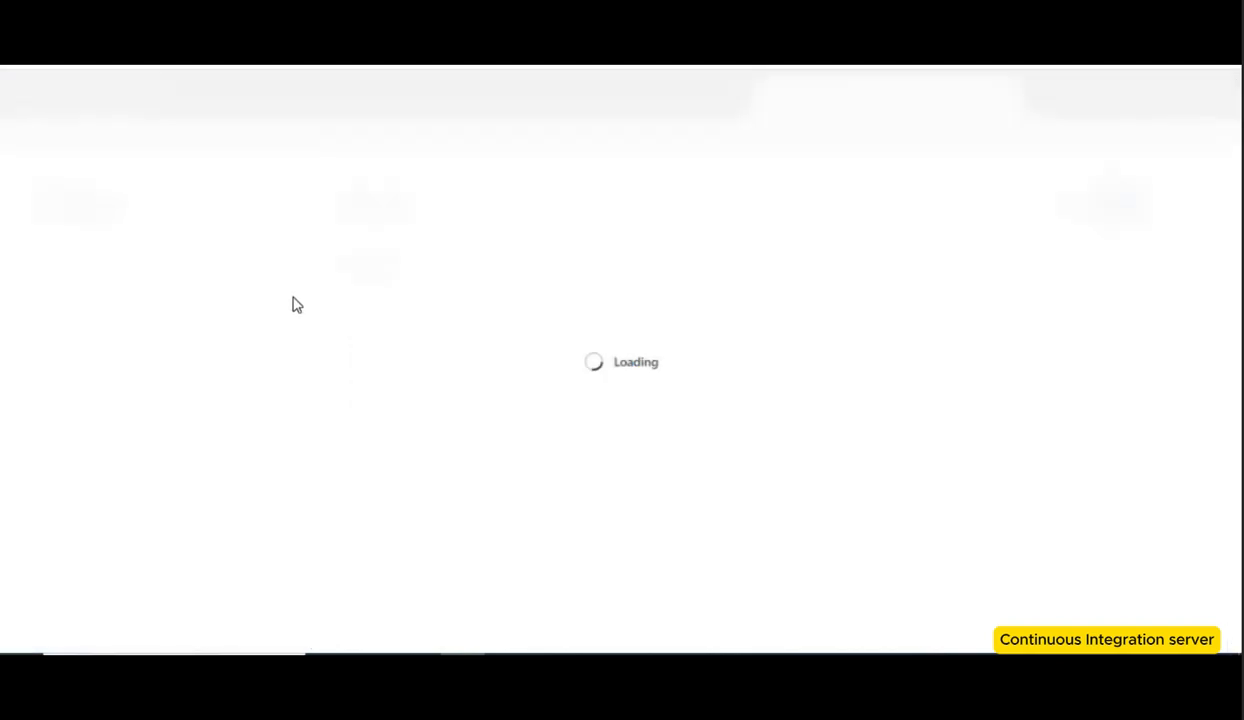
# Step: Open StyleCheck_TestSuite.bat from the tools folder for editing and select its TestRunner console command line
pyautogui.moveTo(1235, 122); pyautogui.dragTo(1235, 554)
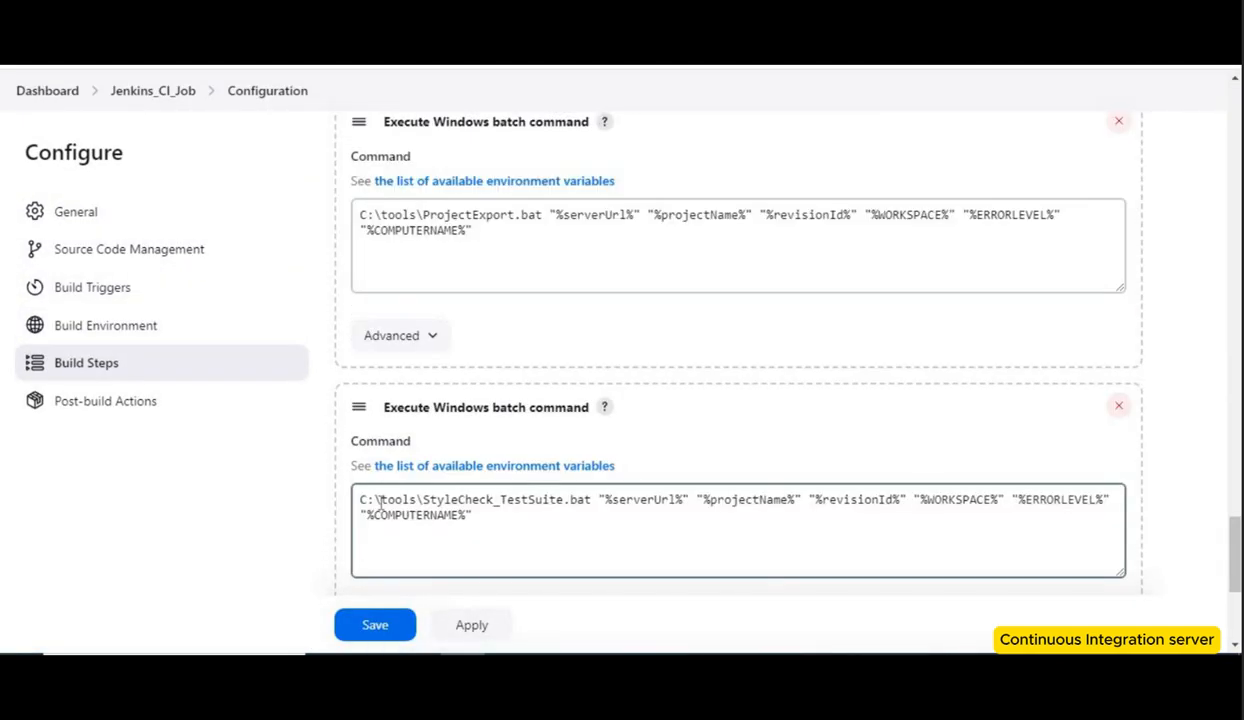
pyautogui.moveTo(422, 500); pyautogui.dragTo(568, 500)
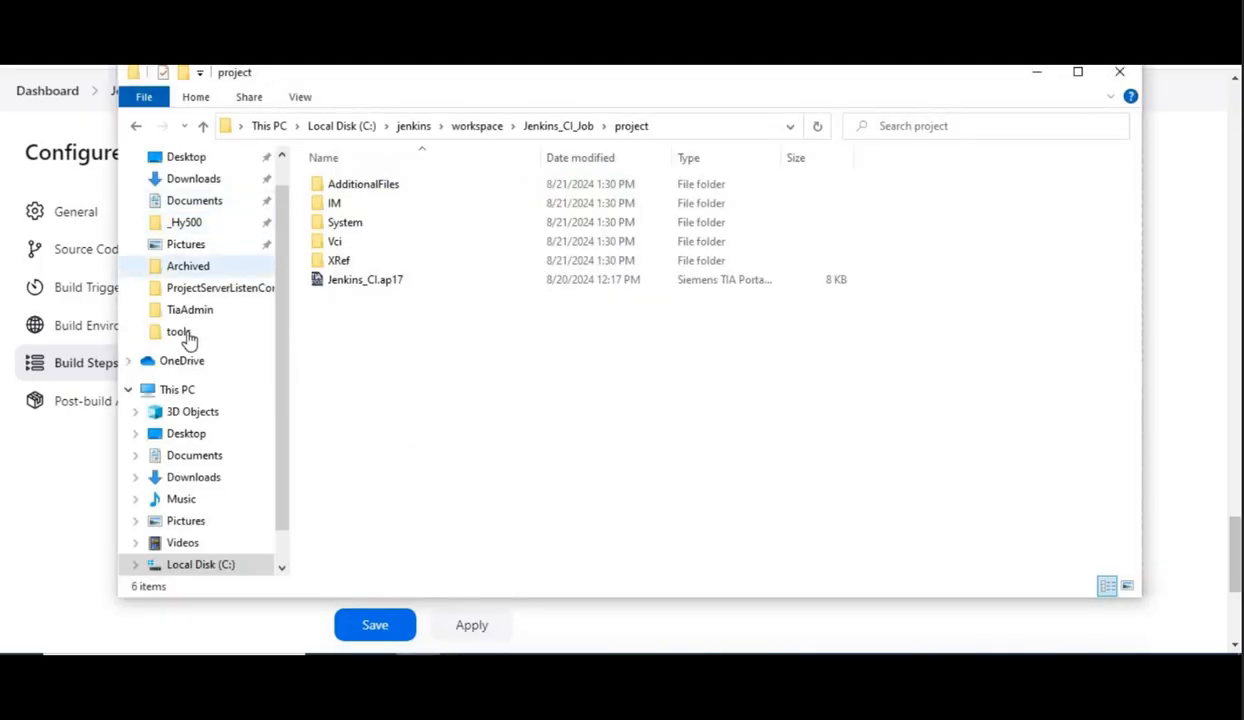
pyautogui.click(186, 336)
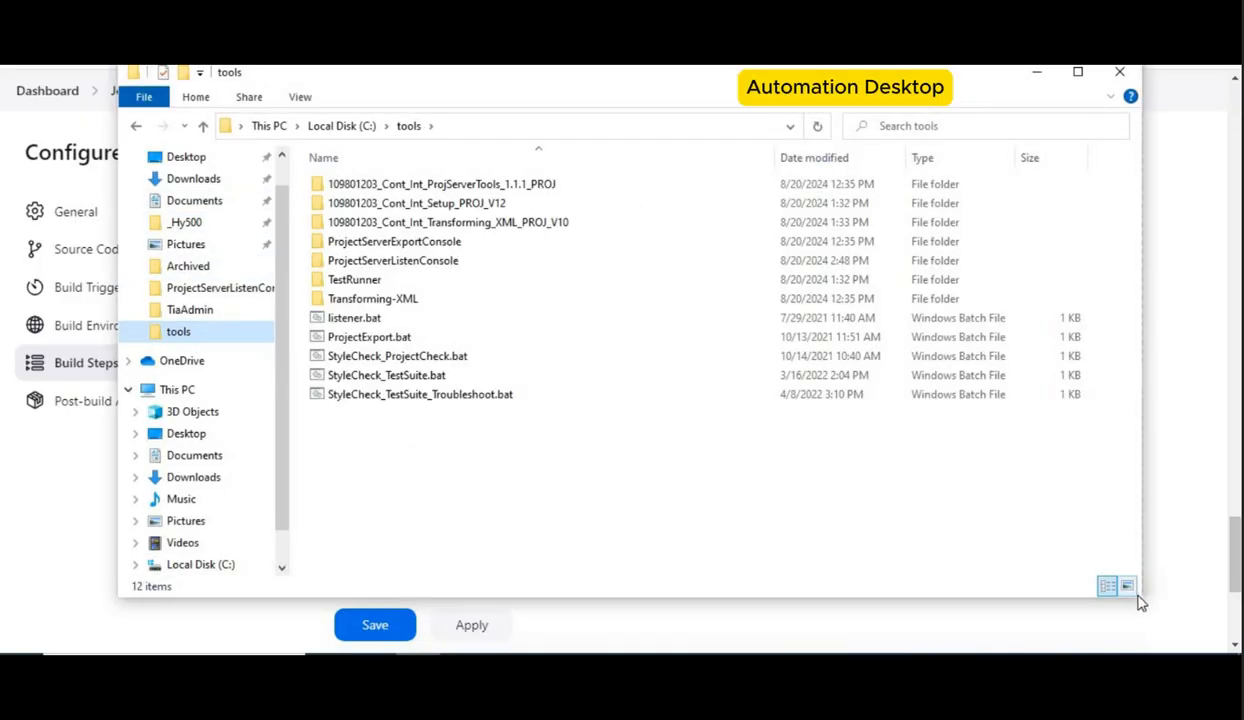
pyautogui.moveTo(1142, 598); pyautogui.dragTo(1117, 441)
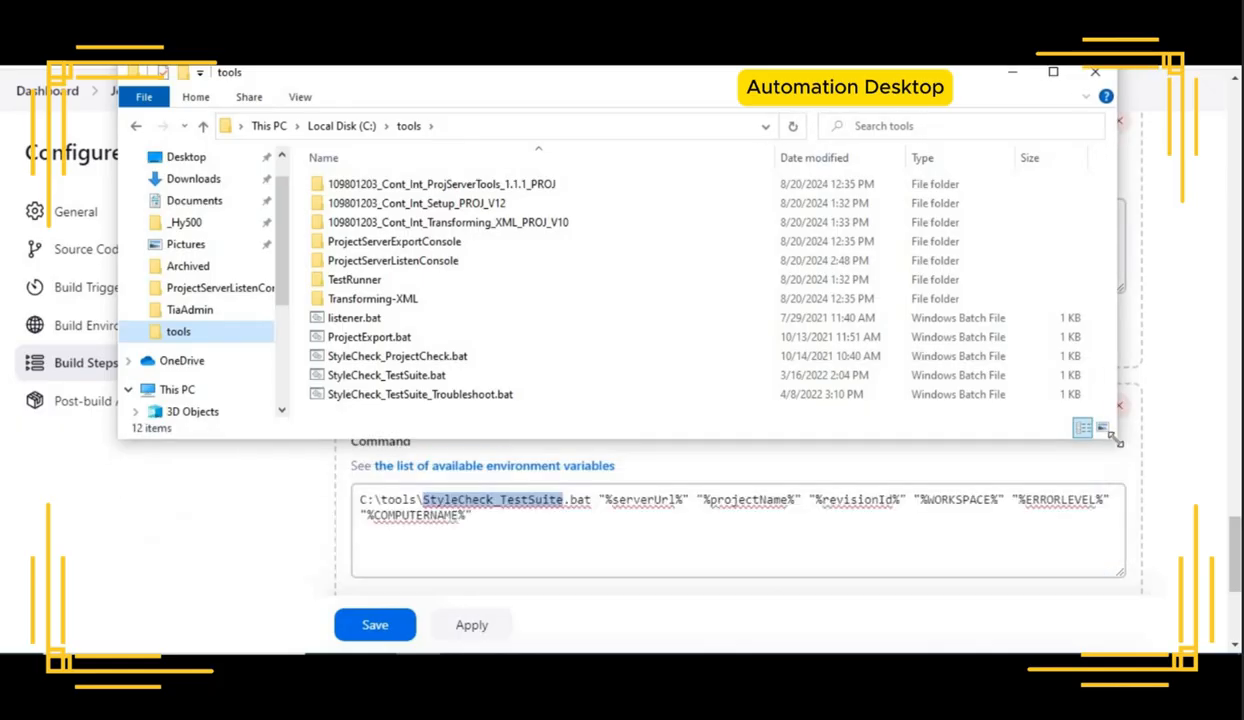
pyautogui.click(432, 377)
pyautogui.rightClick(430, 383)
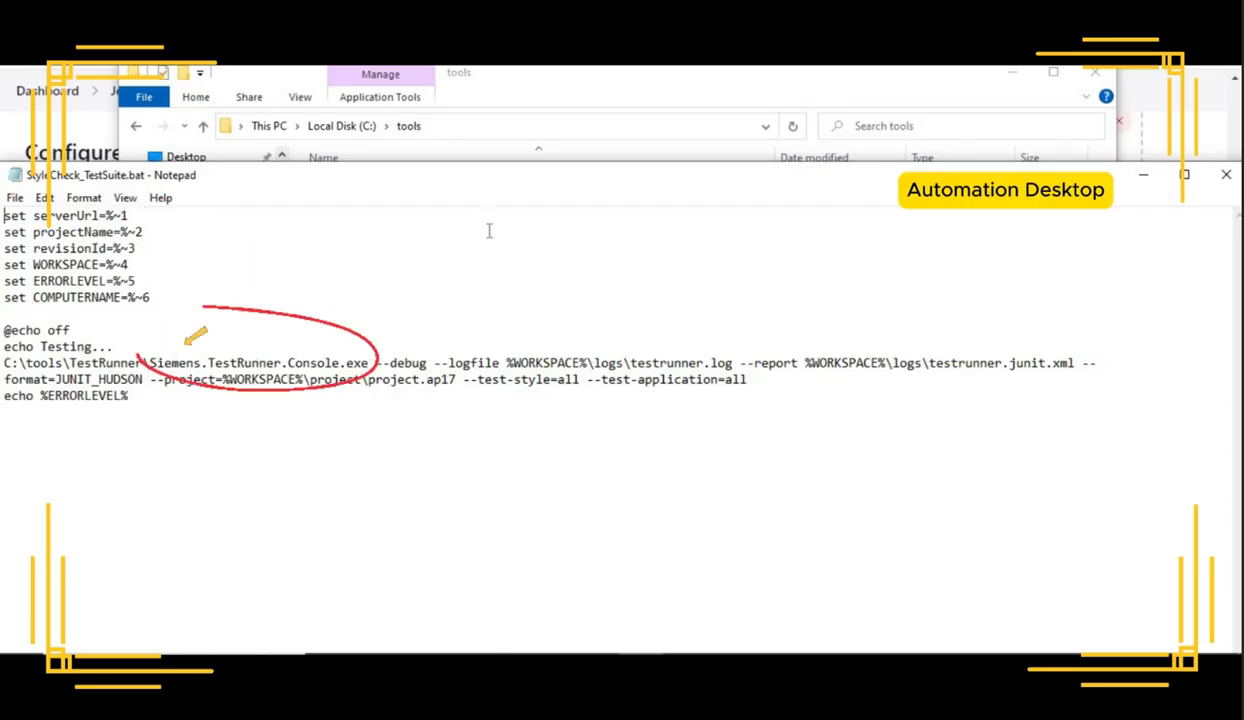
pyautogui.moveTo(489, 186); pyautogui.dragTo(566, 383)
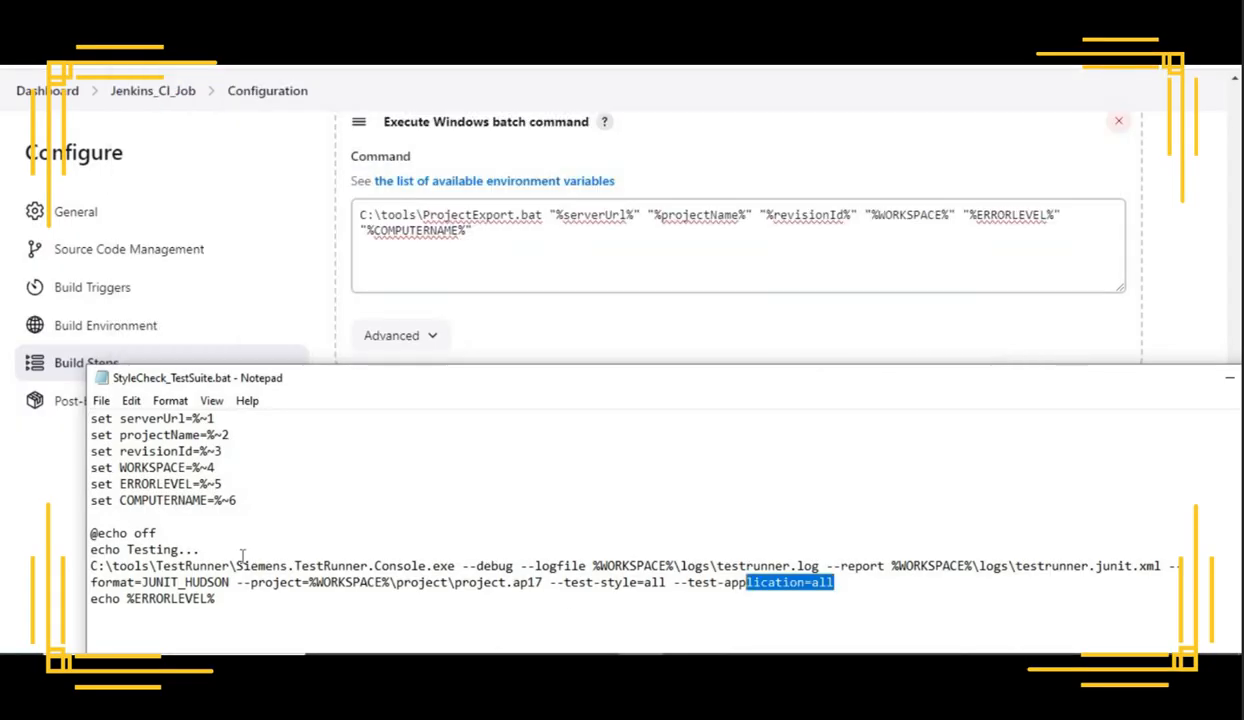
pyautogui.moveTo(242, 556); pyautogui.dragTo(75, 567)
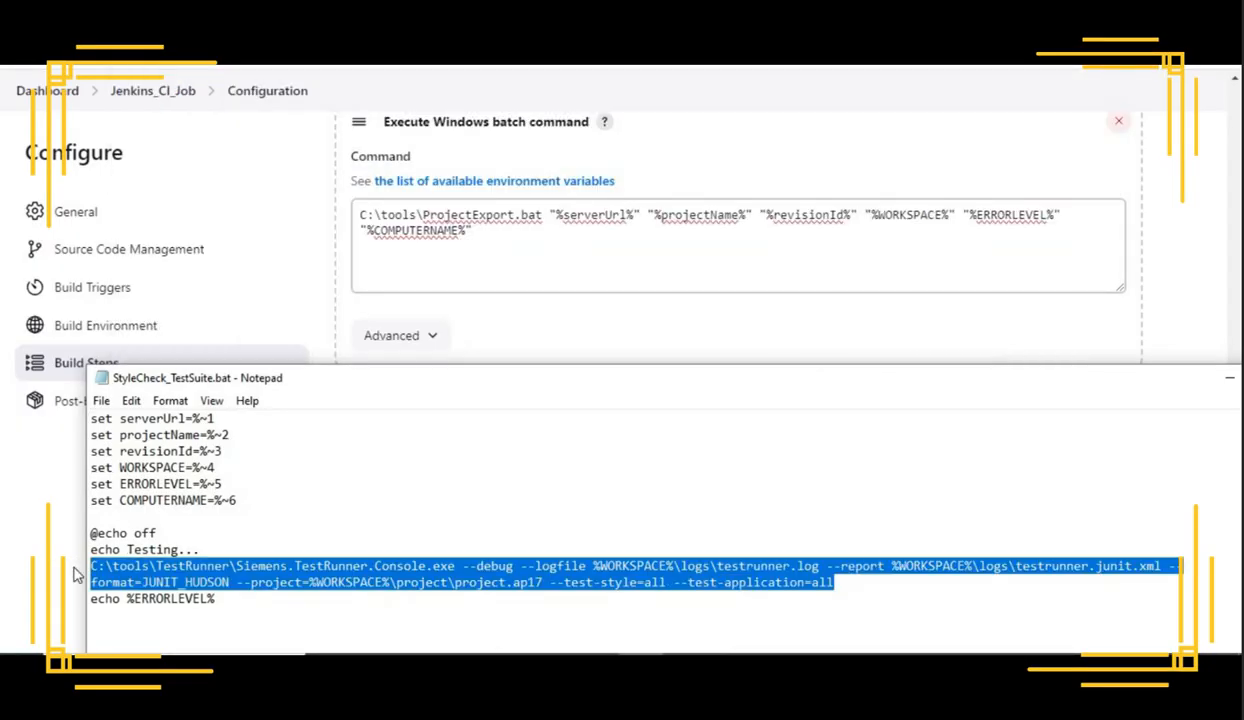
# Step: Open a Command Prompt and change its directory to the TestRunner folder, C:\tools\TestRunner
pyautogui.press('super')
pyautogui.write('cmd')
pyautogui.click(180, 172)
pyautogui.write('cd')
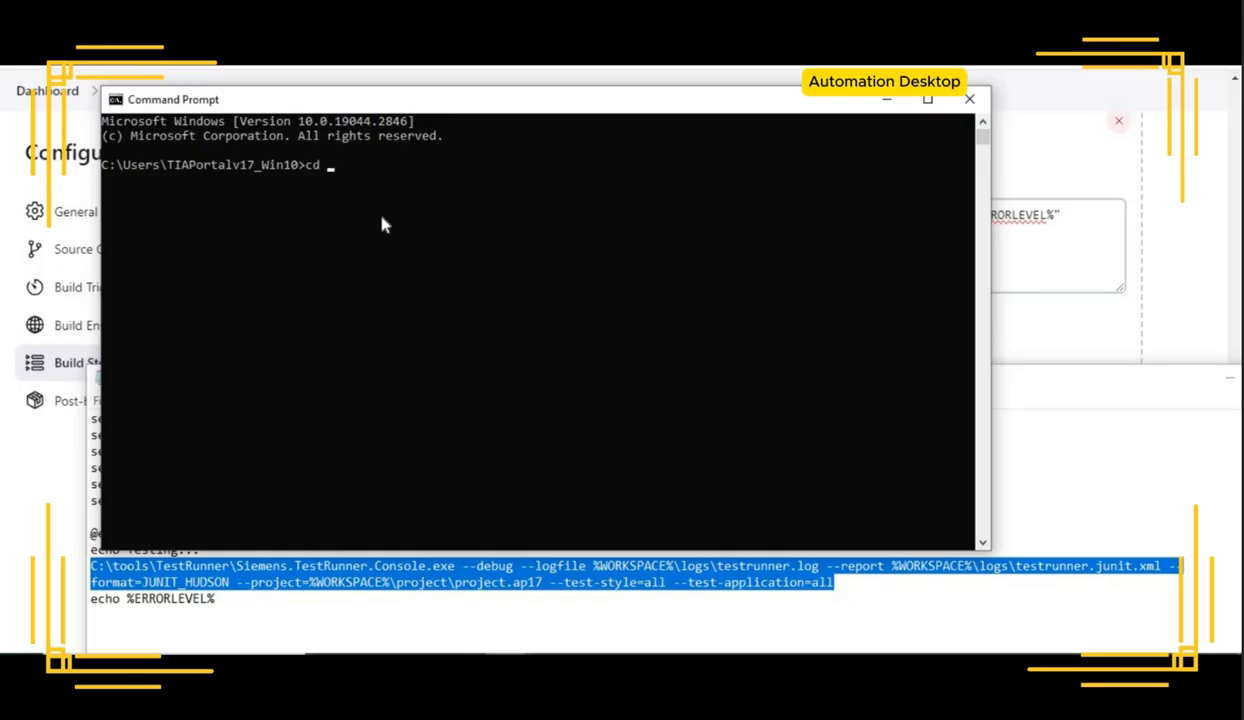
pyautogui.hotkey('alt', 'Tab')
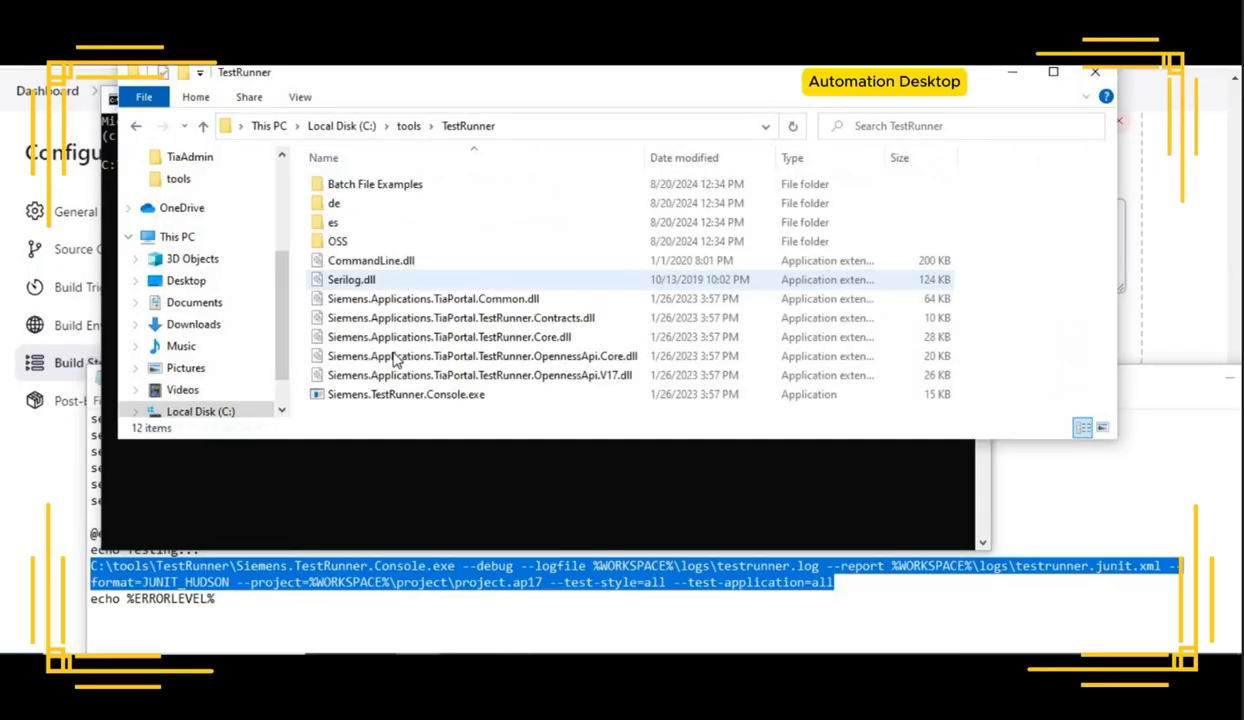
pyautogui.click(533, 126)
pyautogui.hotkey('ctrl', 'c')
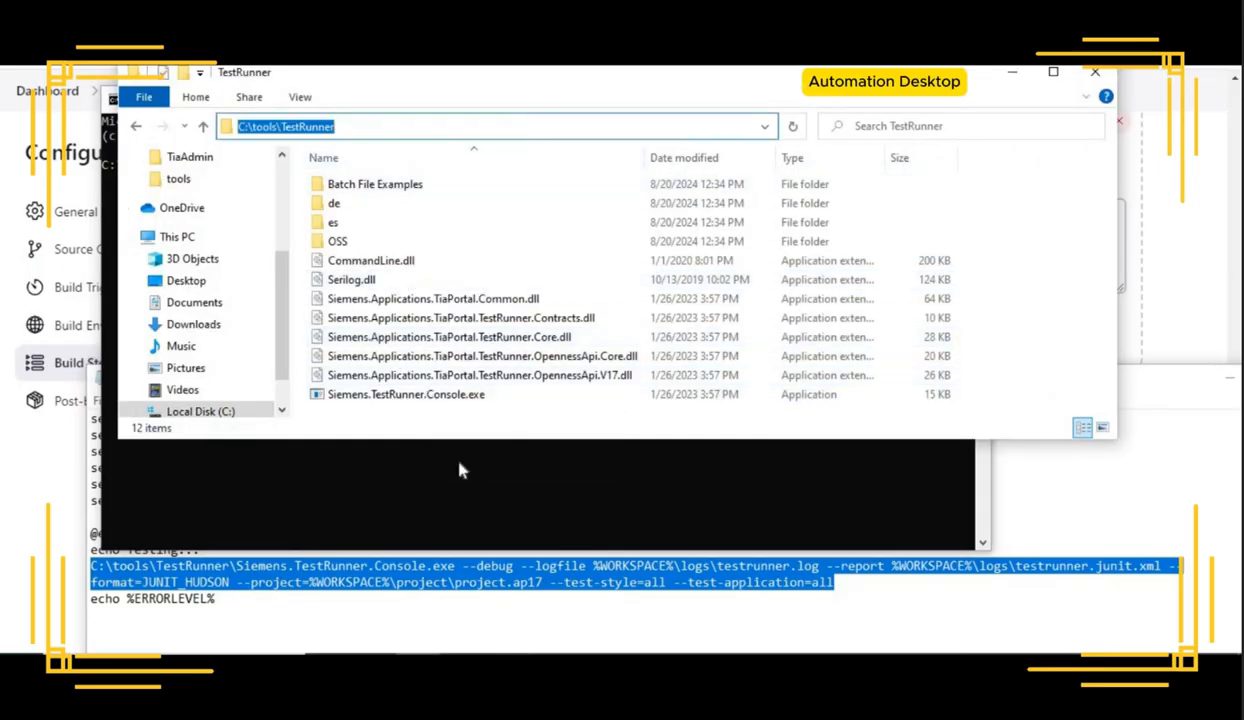
pyautogui.click(459, 466)
pyautogui.write('cd')
pyautogui.hotkey('ctrl', 'v')
pyautogui.press('Return')
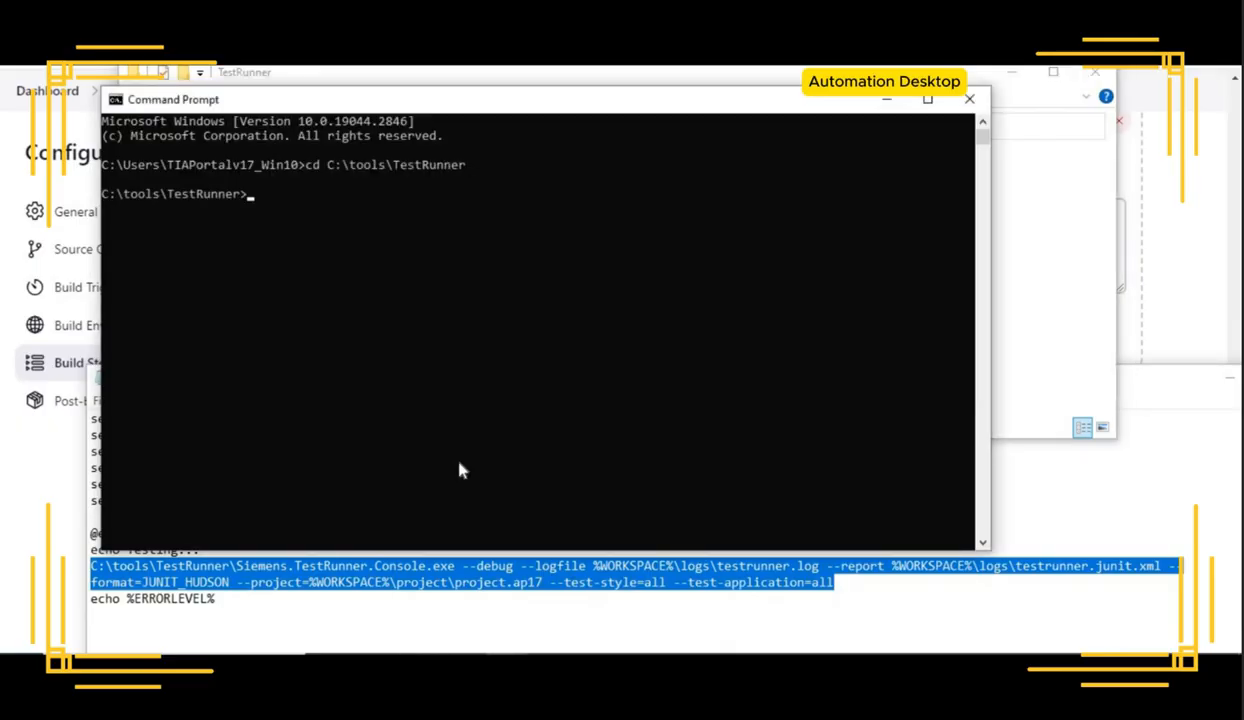
# Step: Duplicate the TestRunner console command line onto a new line at the end of StyleCheck_TestSuite.bat
pyautogui.rightClick(474, 590)
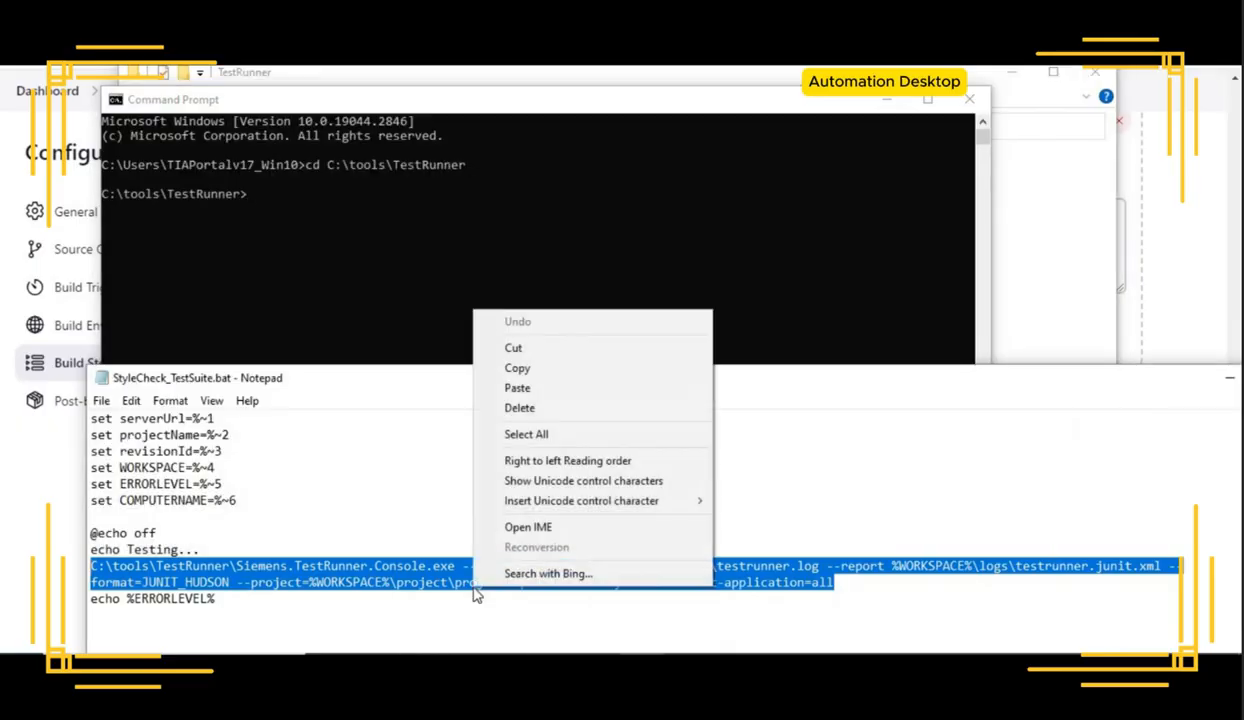
pyautogui.click(530, 369)
pyautogui.click(300, 617)
pyautogui.press('Return')
pyautogui.press('Return')
pyautogui.hotkey('ctrl', 'v')
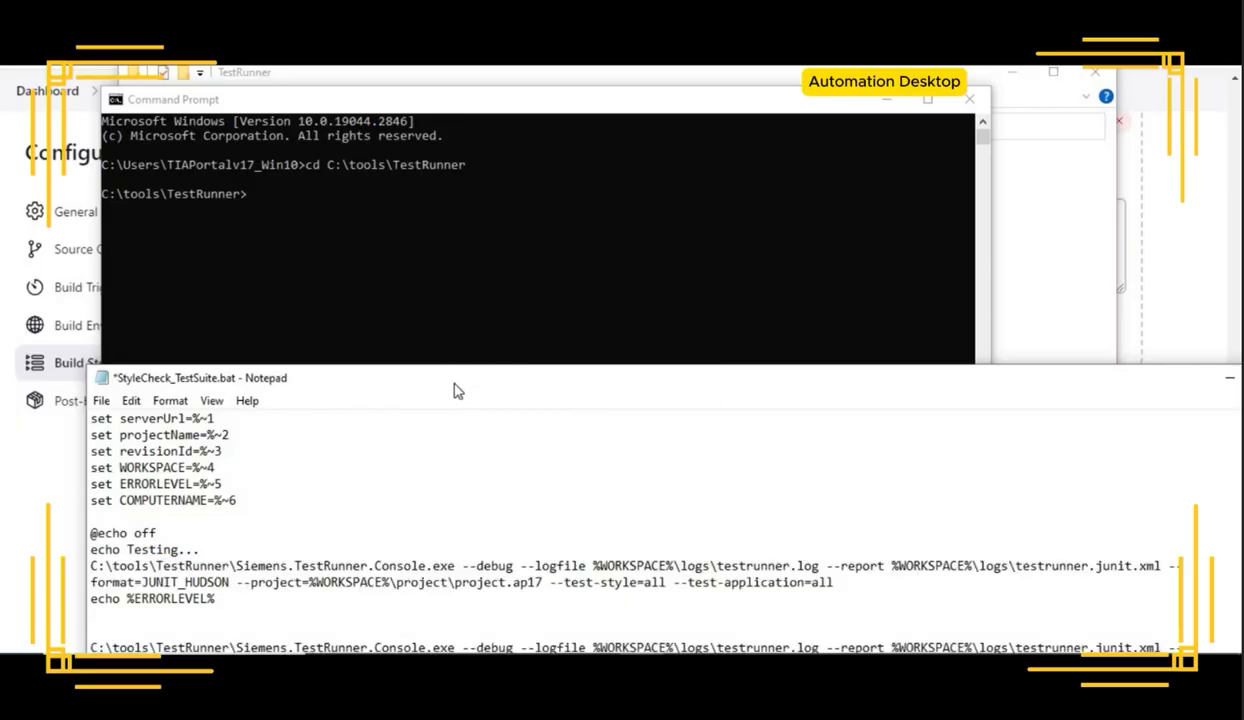
pyautogui.moveTo(455, 391); pyautogui.dragTo(420, 160)
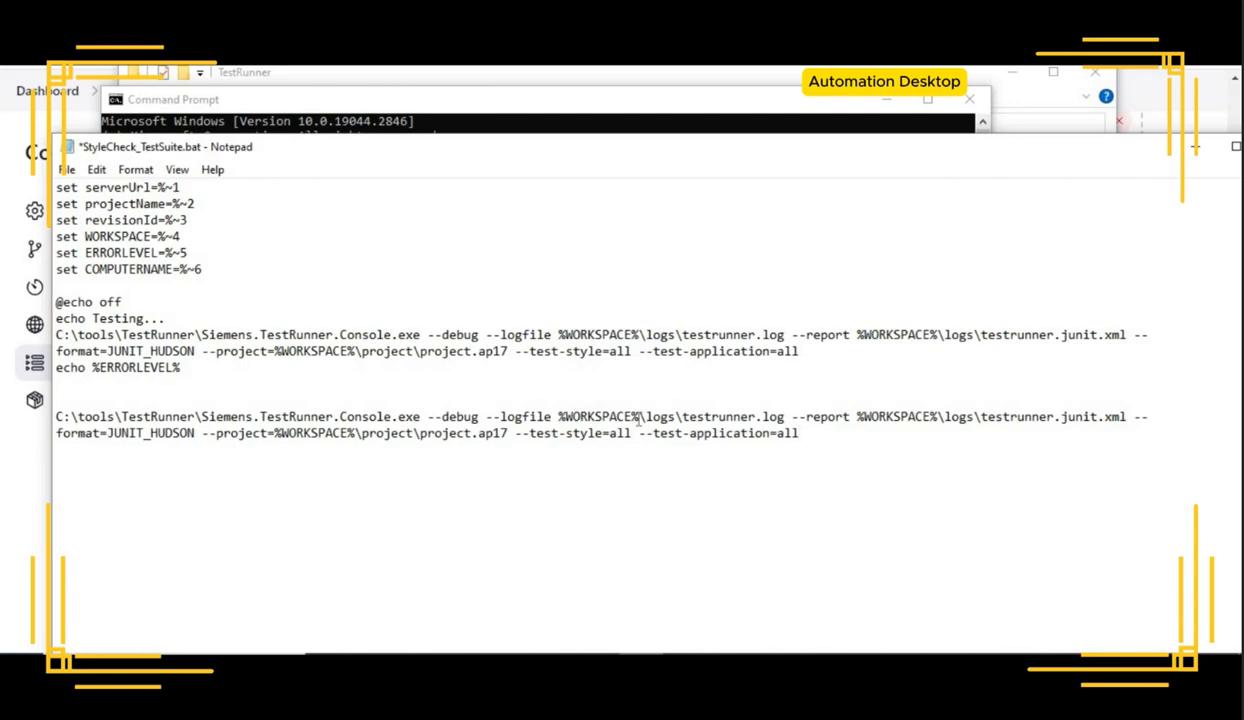
# Step: Copy the WORKSPACE path C:\jenkins\workspace\Jenkins_CI_Job from build #2's console output
pyautogui.moveTo(638, 419); pyautogui.dragTo(580, 416)
pyautogui.click(400, 75)
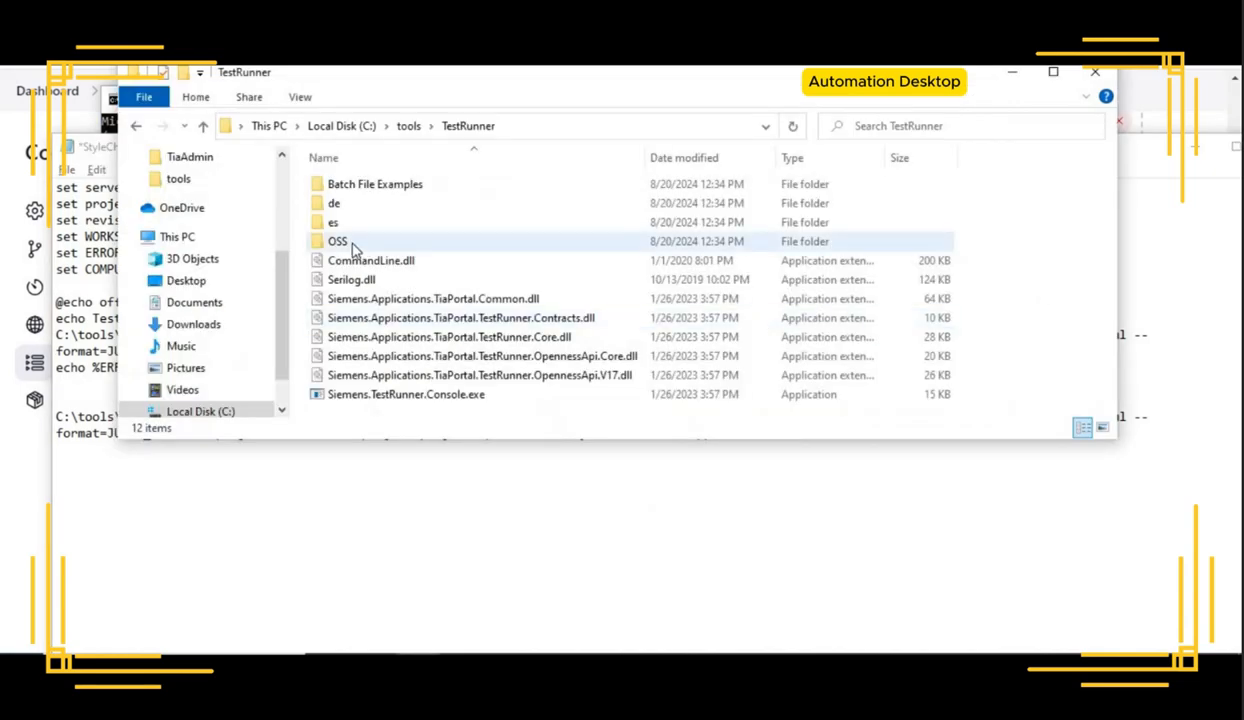
pyautogui.click(228, 413)
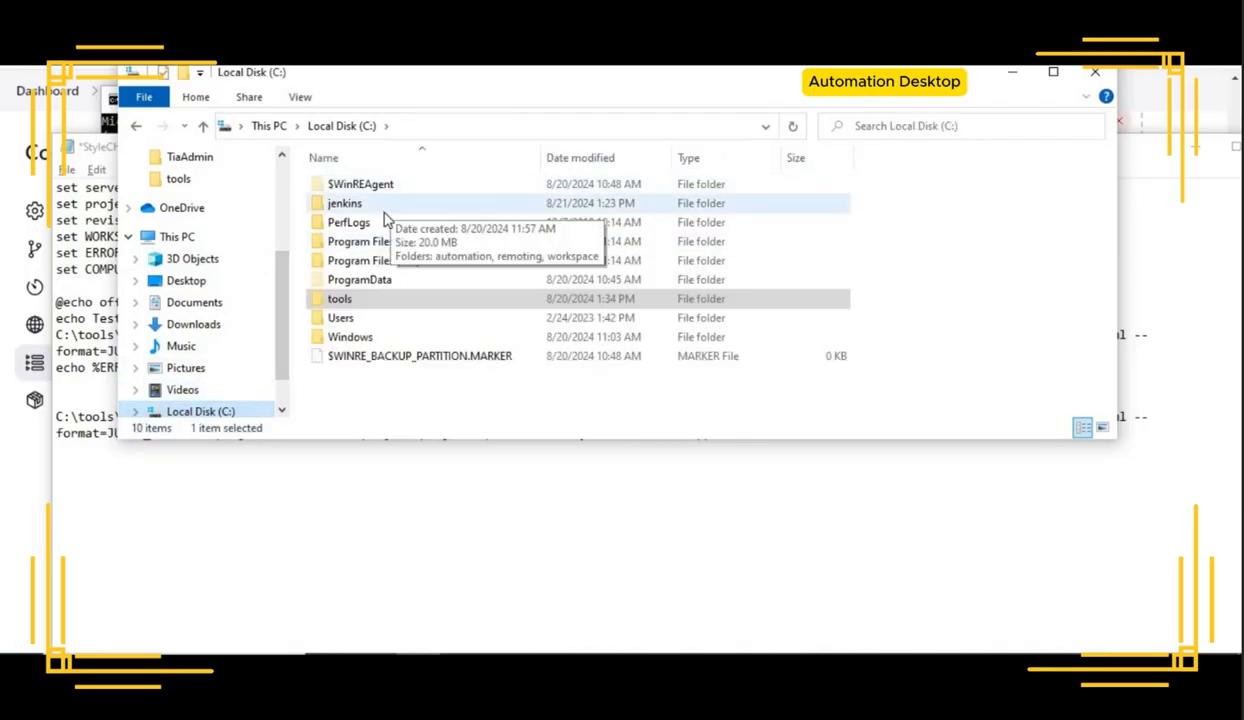
pyautogui.doubleClick(384, 208)
pyautogui.doubleClick(404, 226)
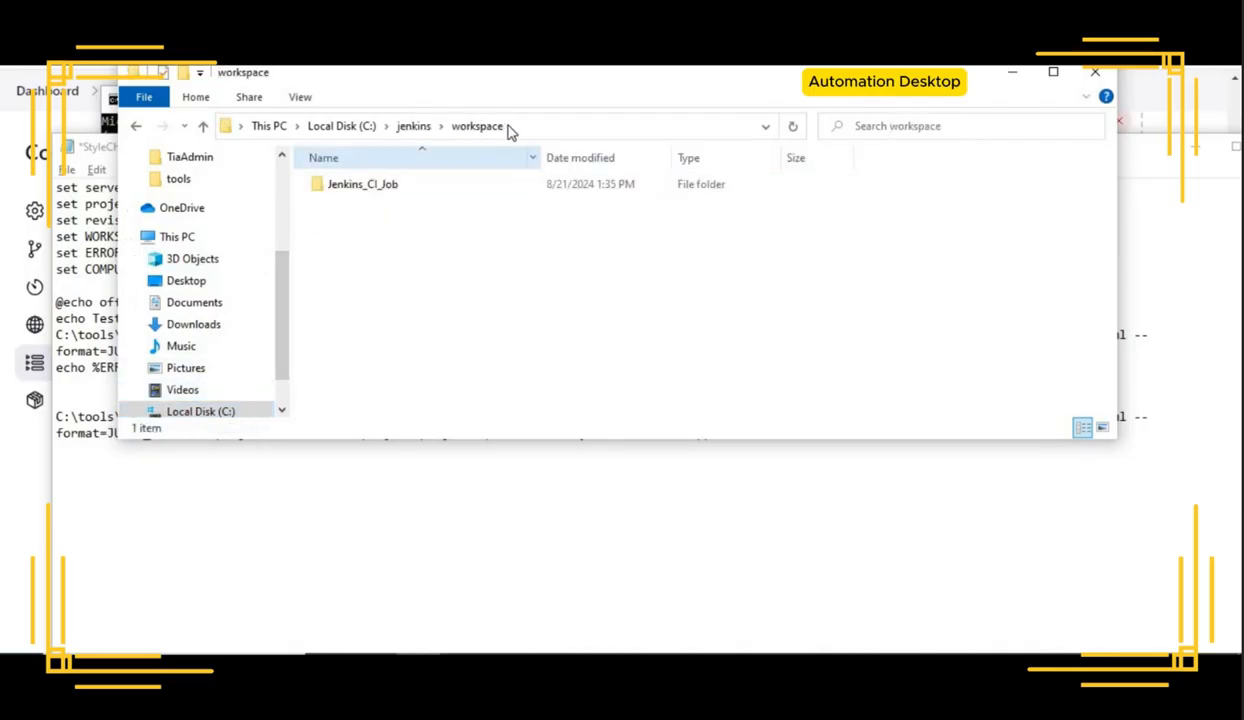
pyautogui.click(525, 125)
pyautogui.click(829, 511)
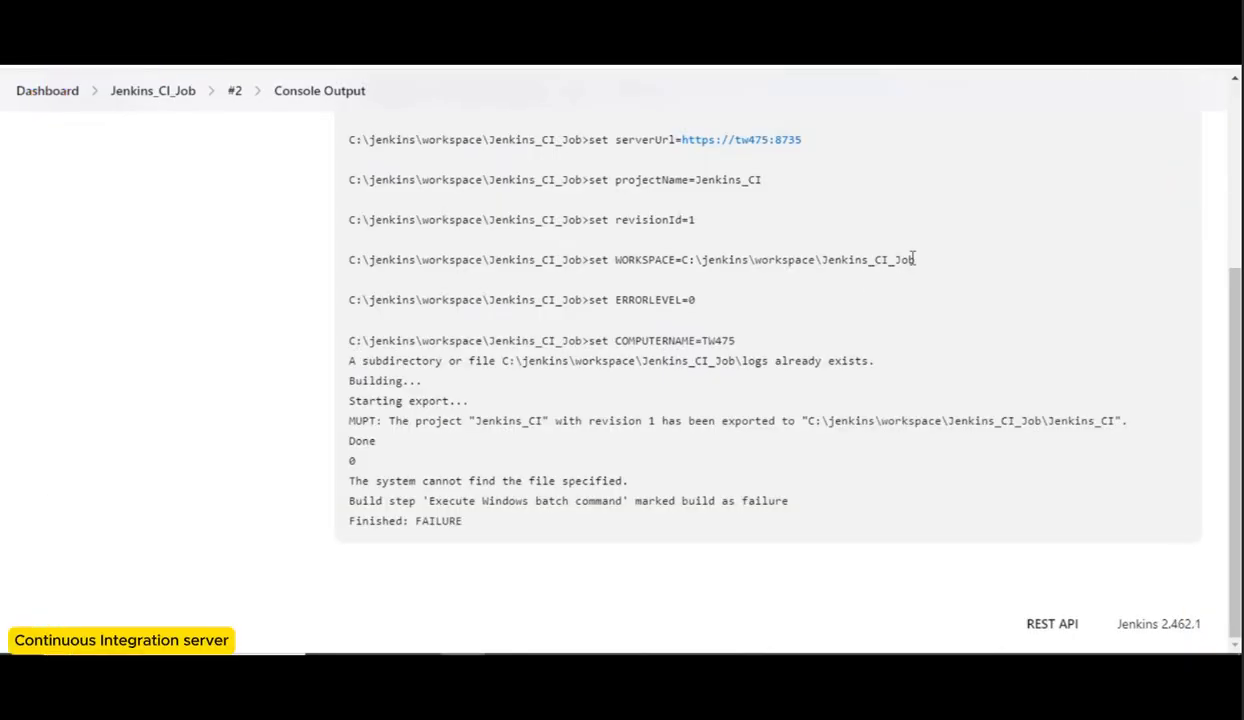
pyautogui.moveTo(919, 259); pyautogui.dragTo(682, 260)
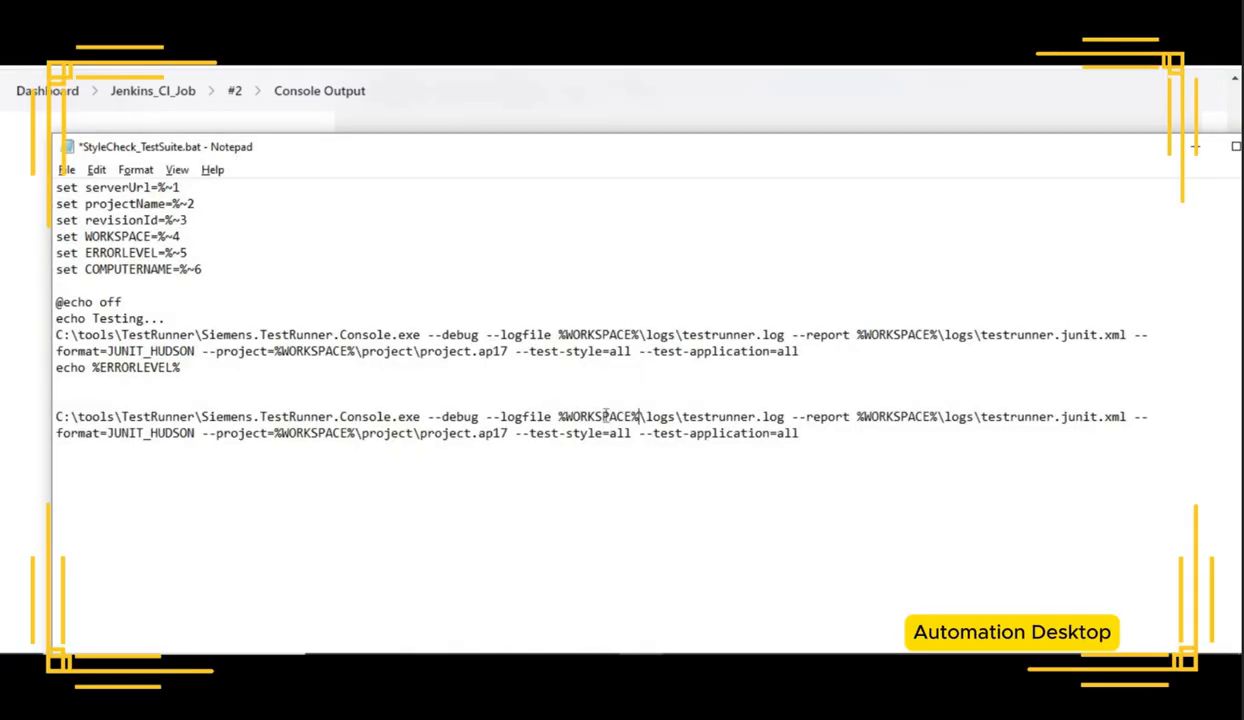
# Step: Replace each %WORKSPACE% in the duplicated command line with C:\jenkins\workspace\Jenkins_CI_Job
pyautogui.moveTo(558, 416); pyautogui.dragTo(639, 416)
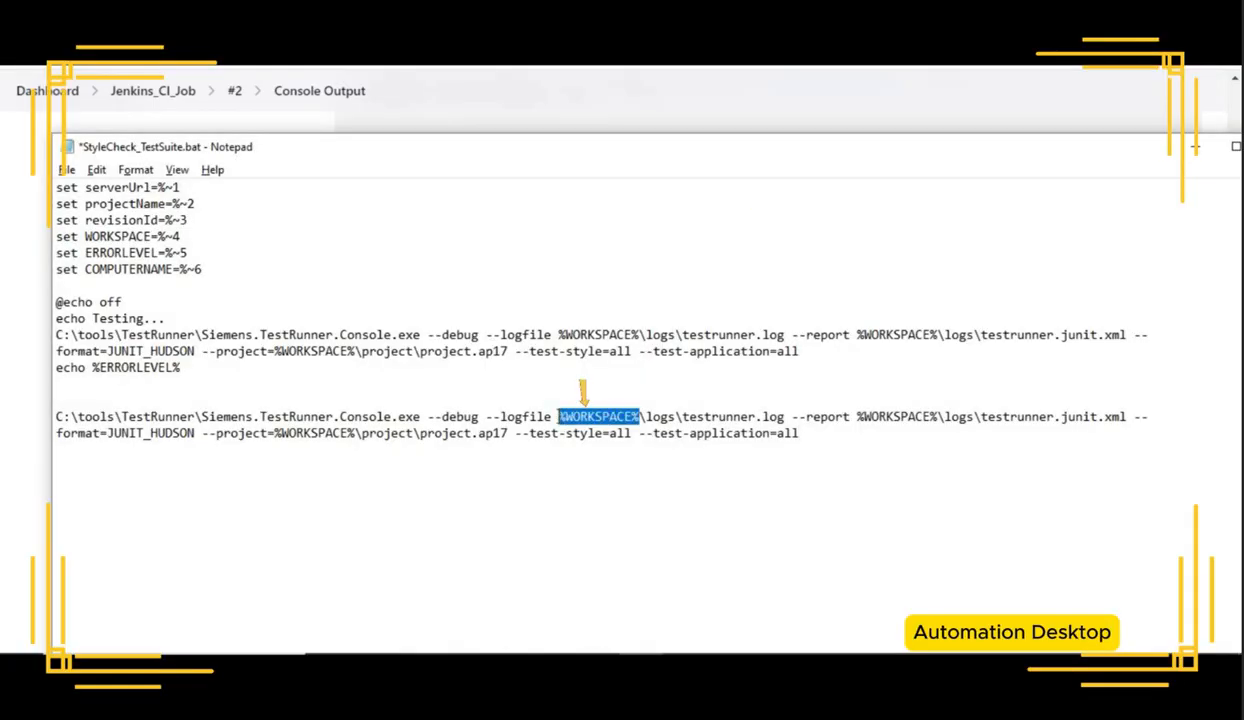
pyautogui.hotkey('ctrl', 'v')
pyautogui.moveTo(1031, 416); pyautogui.dragTo(1114, 416)
pyautogui.hotkey('ctrl', 'v')
pyautogui.moveTo(678, 435); pyautogui.dragTo(596, 433)
pyautogui.hotkey('ctrl', 'v')
# Step: Run the edited TestRunner command line in the Command Prompt
pyautogui.moveTo(174, 450); pyautogui.dragTo(56, 416)
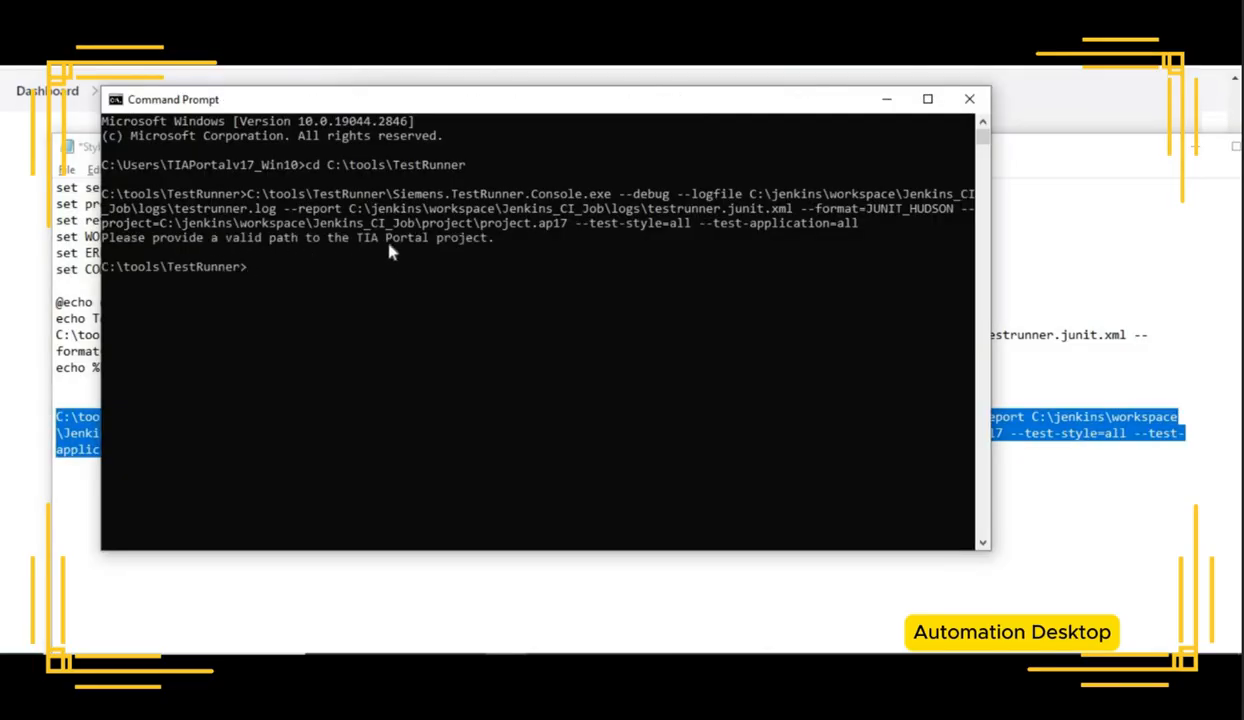
pyautogui.click(1067, 465)
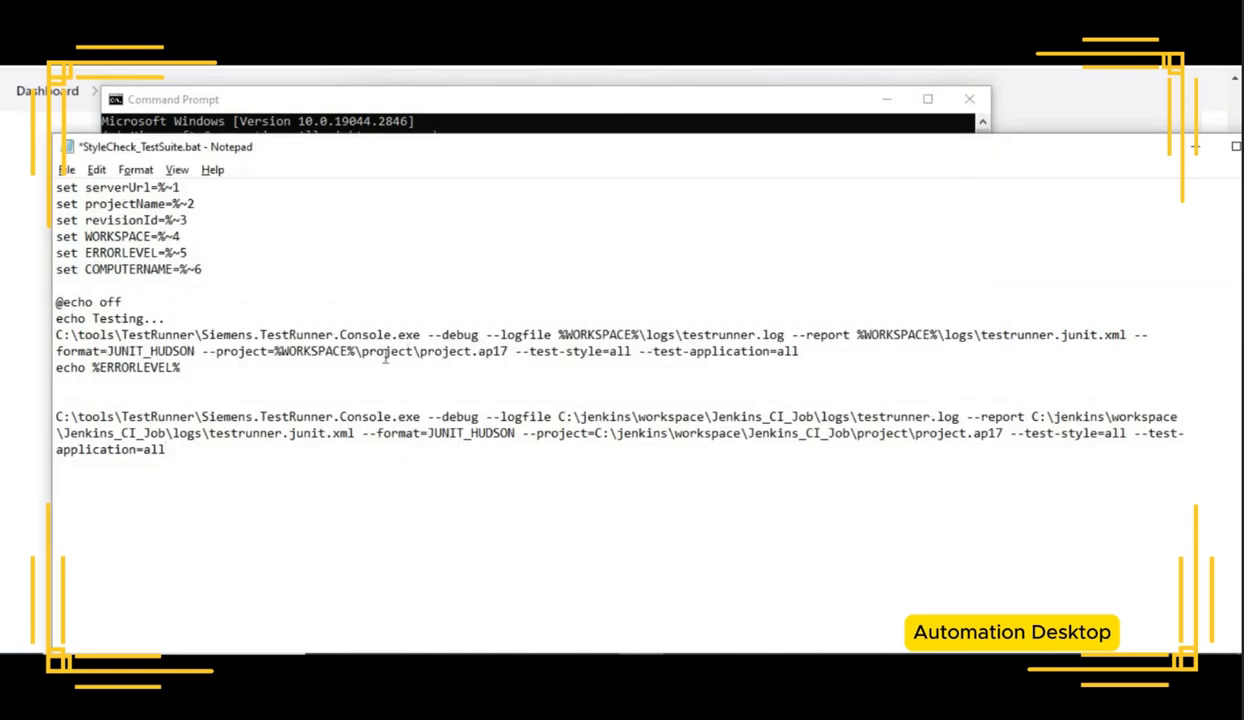
# Step: Change the duplicated line's --project path to C:\jenkins\workspace\Jenkins_CI_Job\Jenkins_CI\Jenkins_CI.ap17
pyautogui.moveTo(967, 433); pyautogui.dragTo(877, 440)
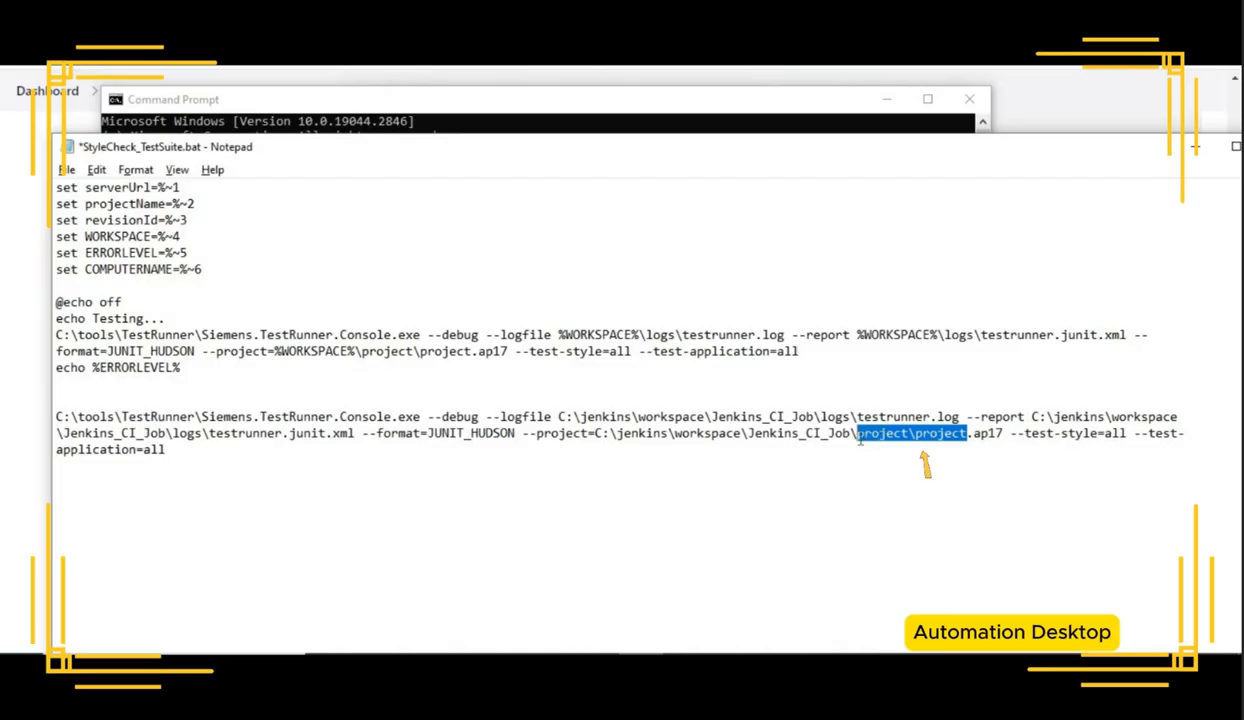
pyautogui.press('BackSpace')
pyautogui.write('Jenkins')
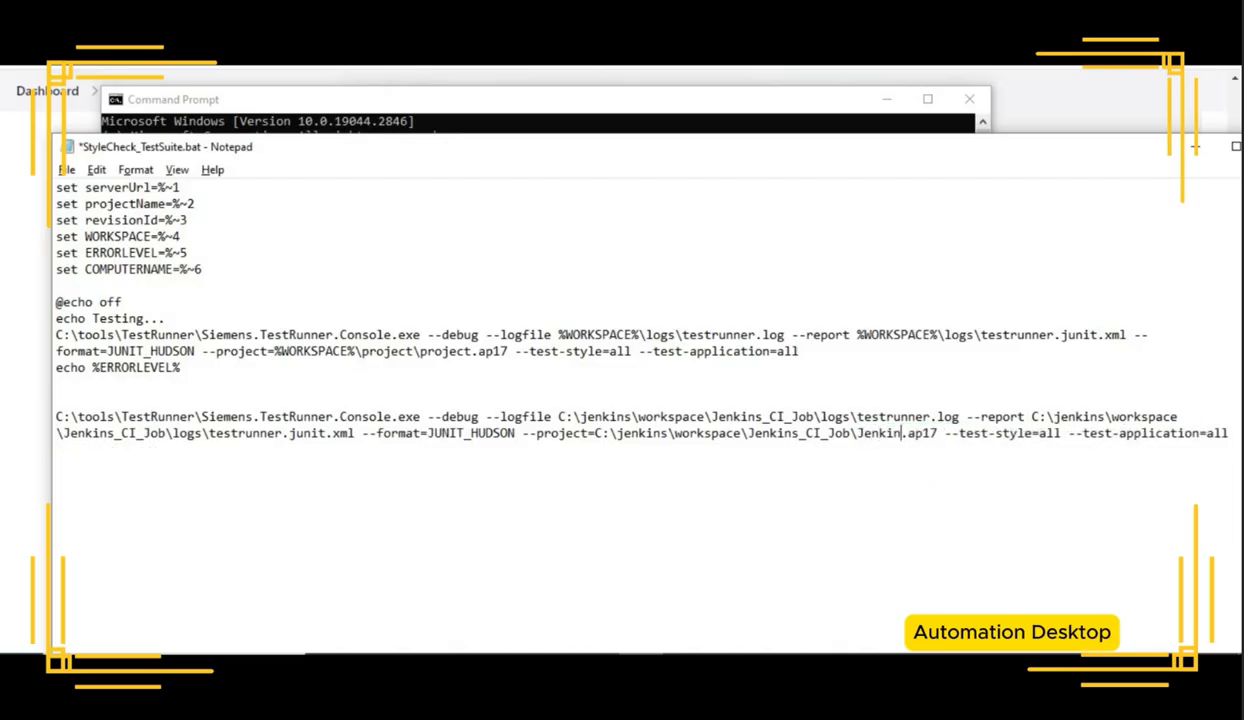
pyautogui.write('_CI')
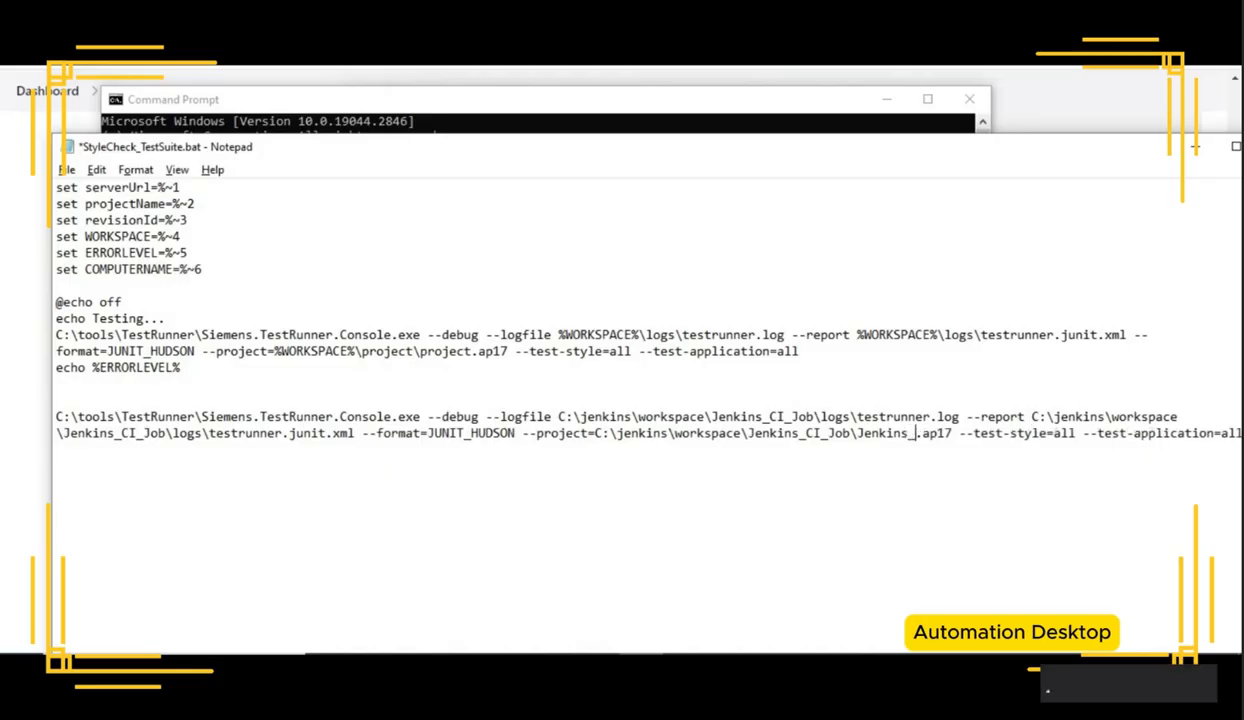
pyautogui.hotkey('alt', 'Tab')
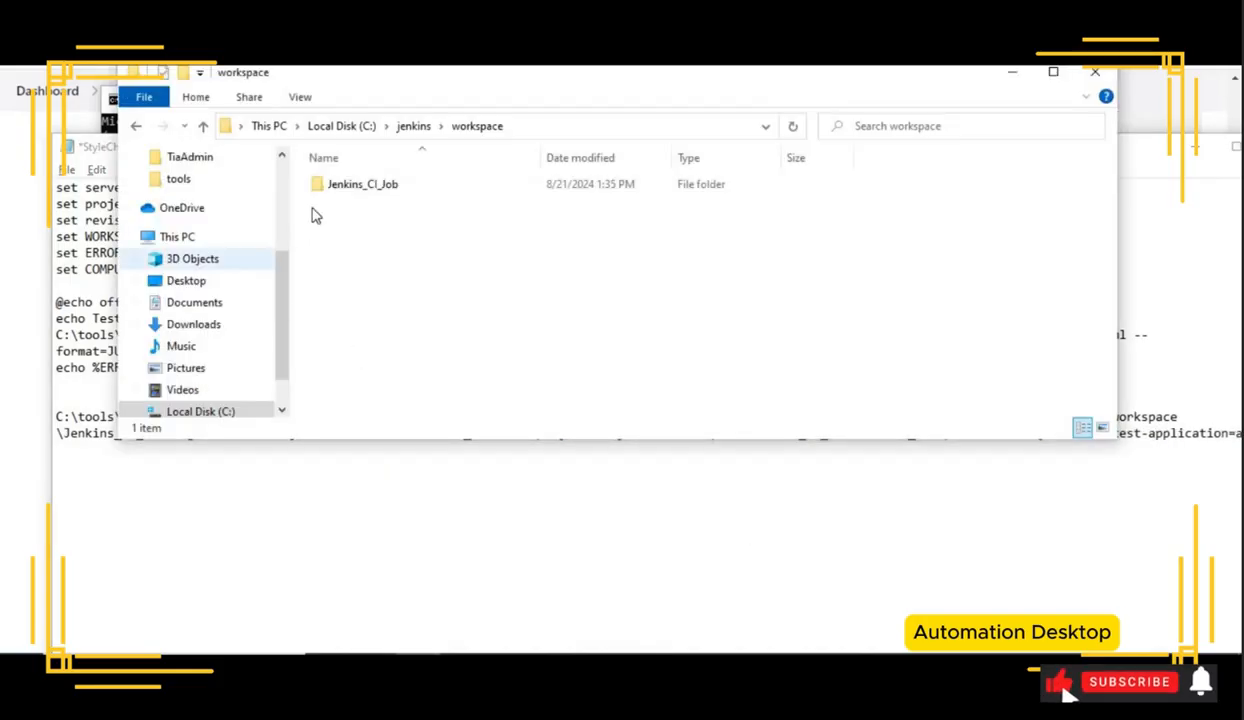
pyautogui.doubleClick(356, 188)
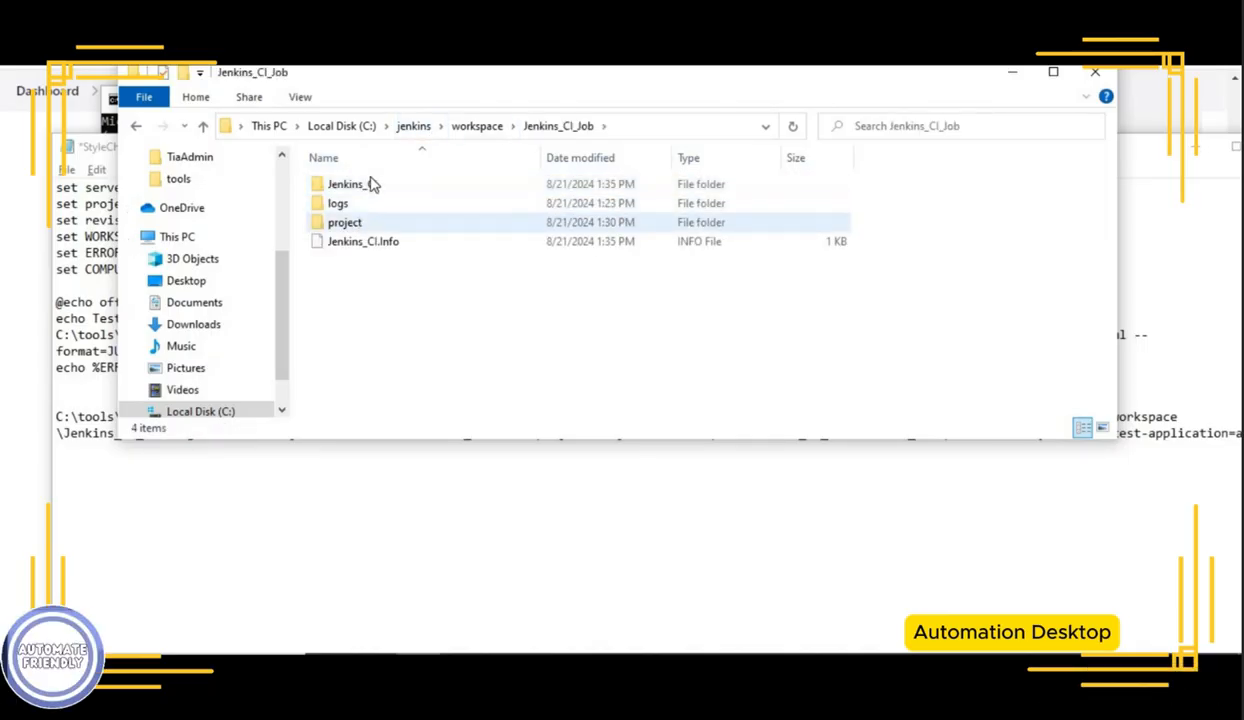
pyautogui.doubleClick(372, 190)
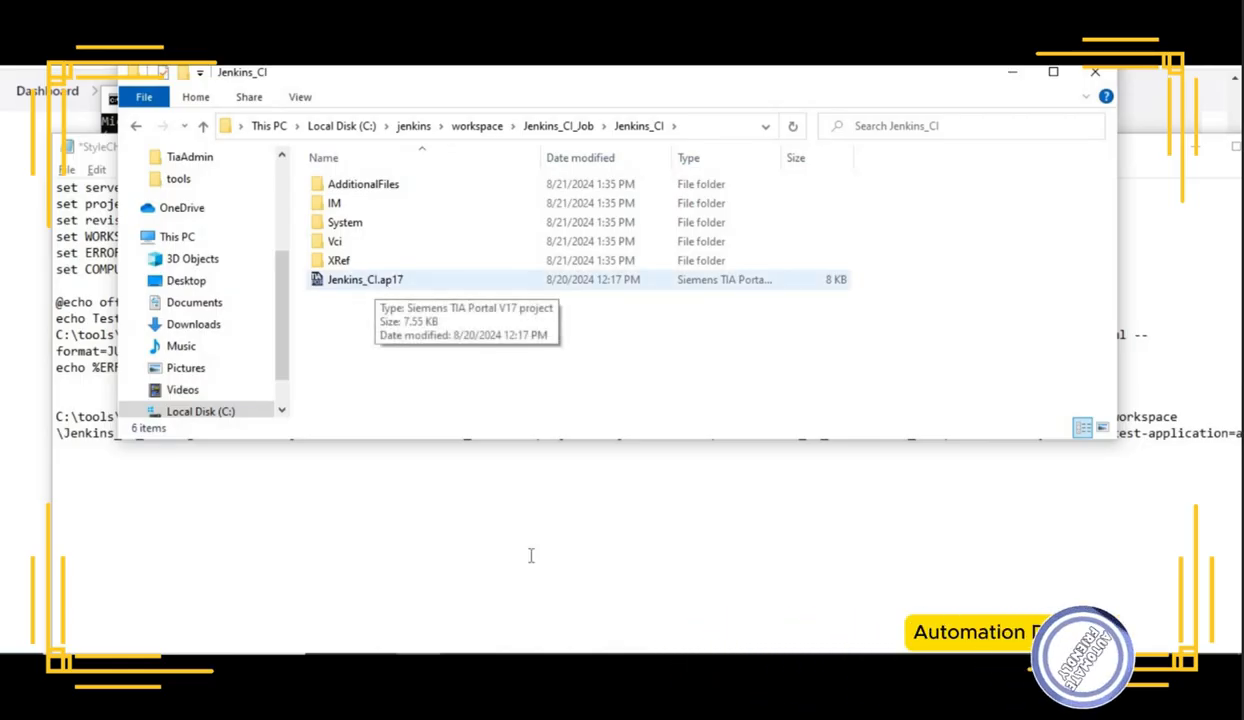
pyautogui.click(856, 433)
pyautogui.write('\\')
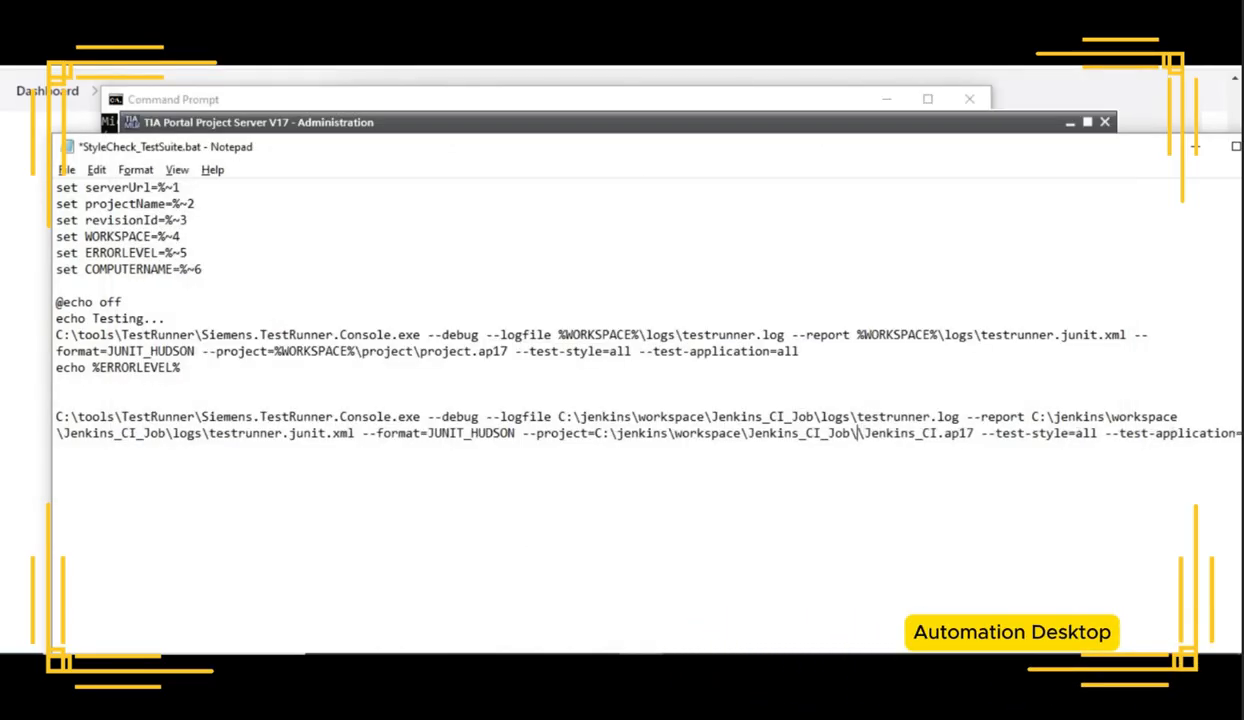
pyautogui.write('Jenkins_')
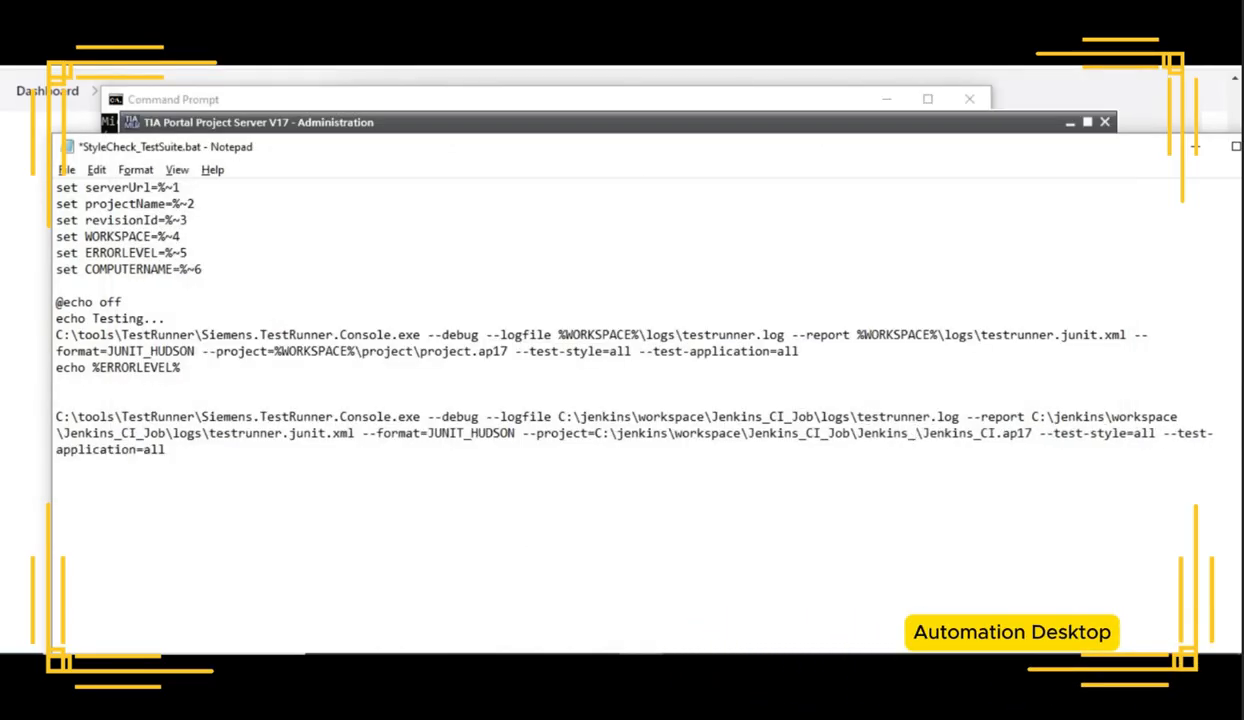
pyautogui.write('CI')
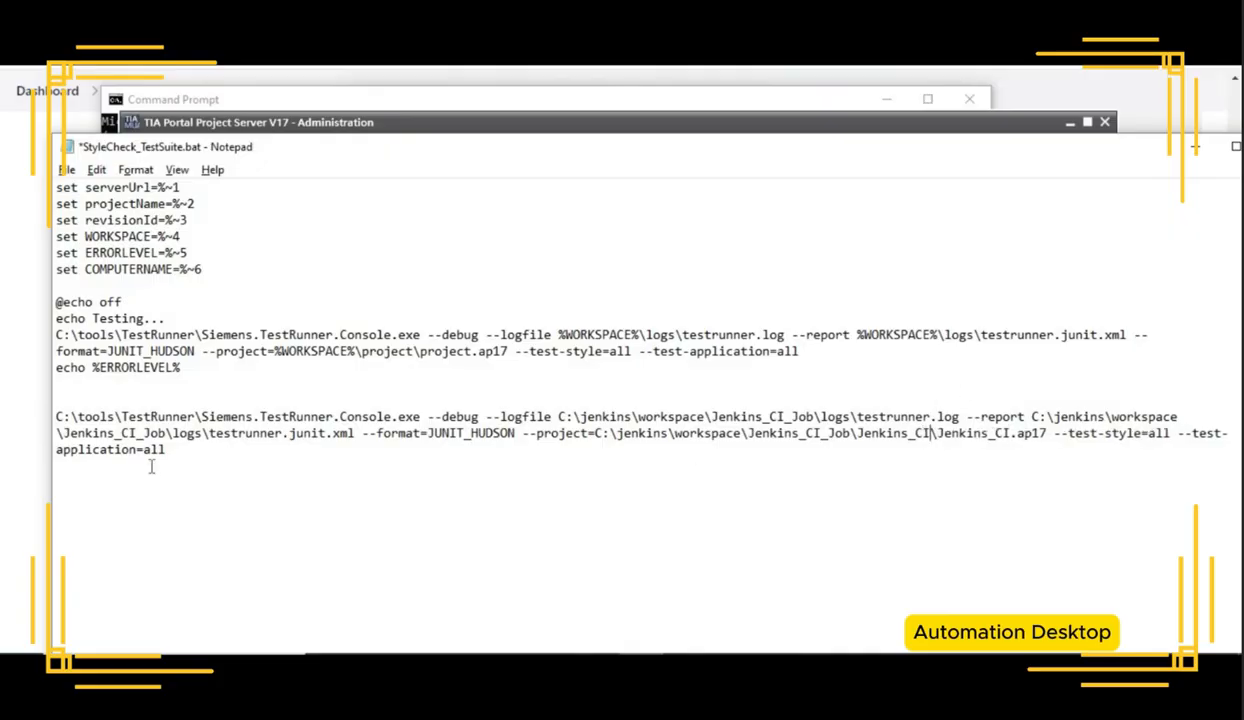
# Step: Run the corrected TestRunner command line with the Jenkins_CI.ap17 project path in the Command Prompt
pyautogui.moveTo(168, 451); pyautogui.dragTo(40, 417)
pyautogui.hotkey('ctrl', 'c')
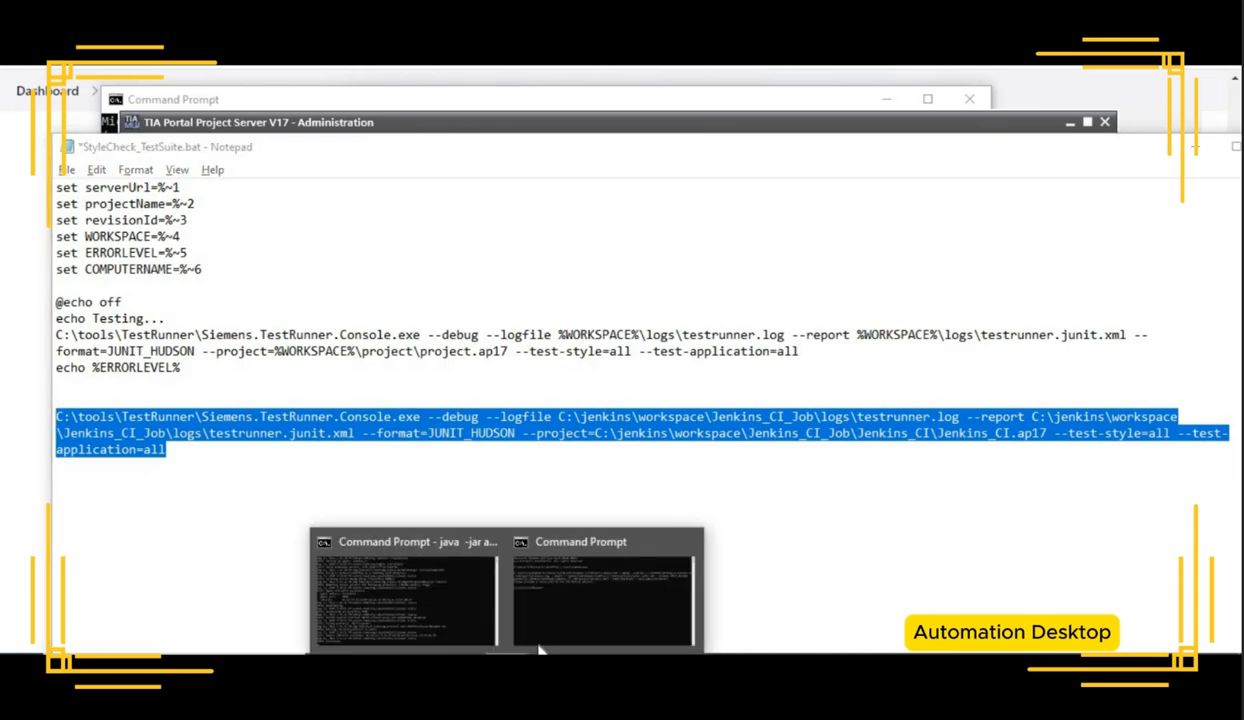
pyautogui.click(541, 646)
pyautogui.hotkey('ctrl', 'v')
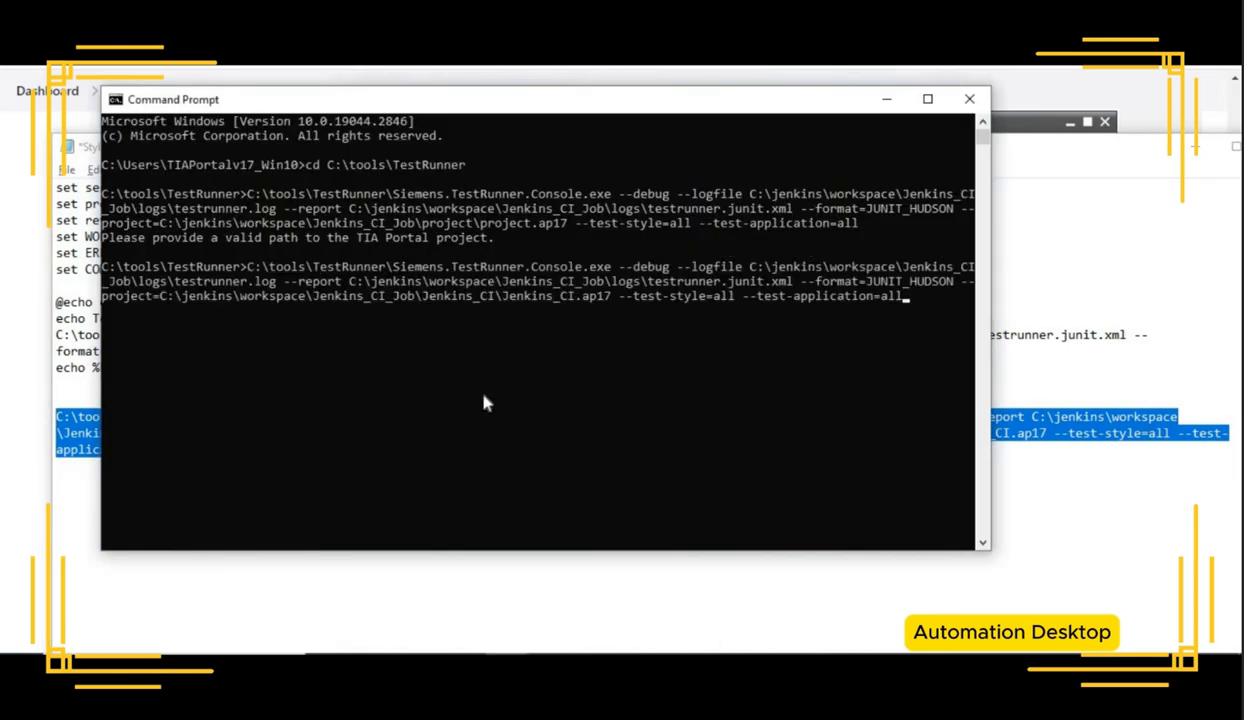
pyautogui.press('Return')
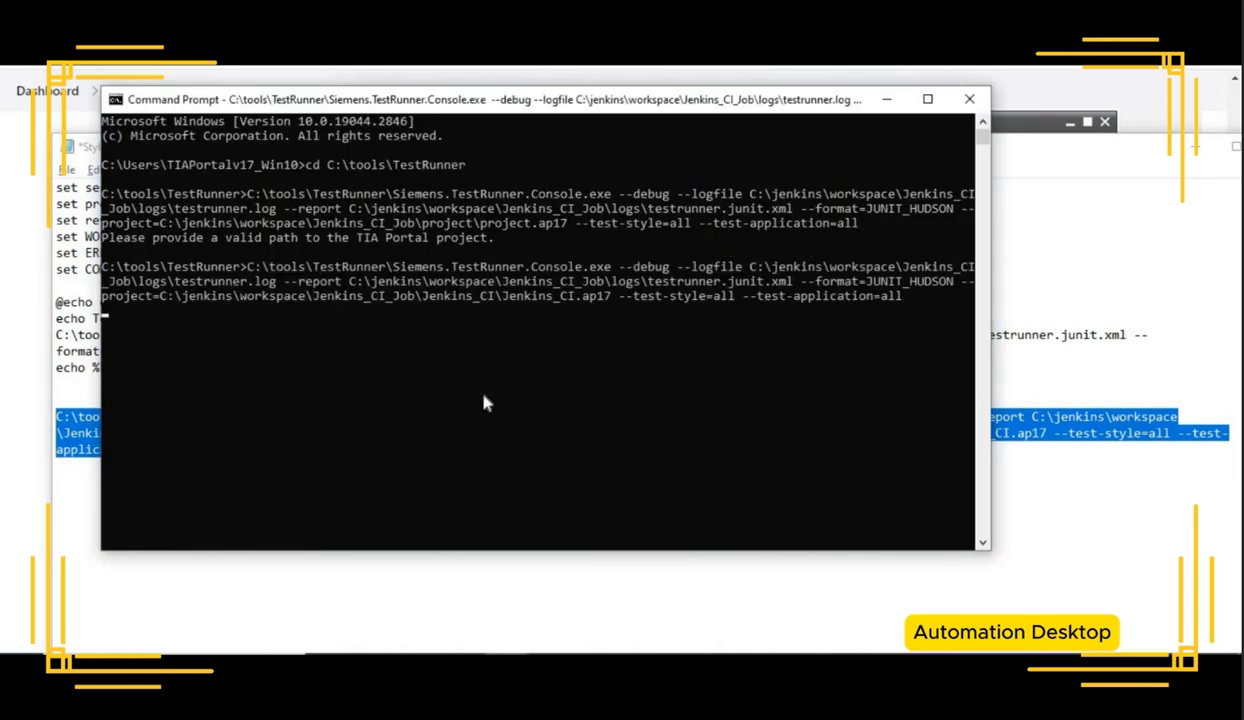
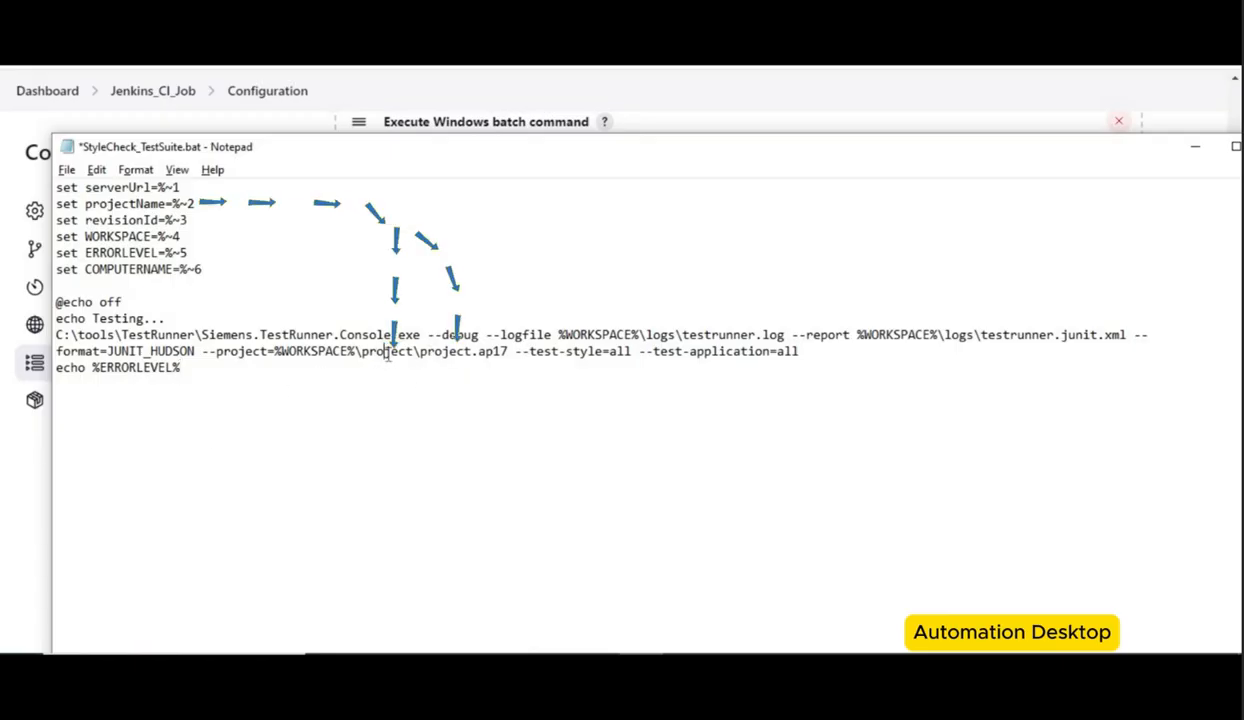
# Step: Change the --project path in StyleCheck_TestSuite.bat to %WORKSPACE%\%projectName%\%projectName%.ap17 and save the file
pyautogui.doubleClick(391, 352)
pyautogui.doubleClick(456, 352)
pyautogui.click(413, 352)
pyautogui.press('BackSpace')
pyautogui.press('BackSpace')
pyautogui.press('BackSpace')
pyautogui.press('BackSpace')
pyautogui.press('BackSpace')
pyautogui.press('BackSpace')
pyautogui.press('BackSpace')
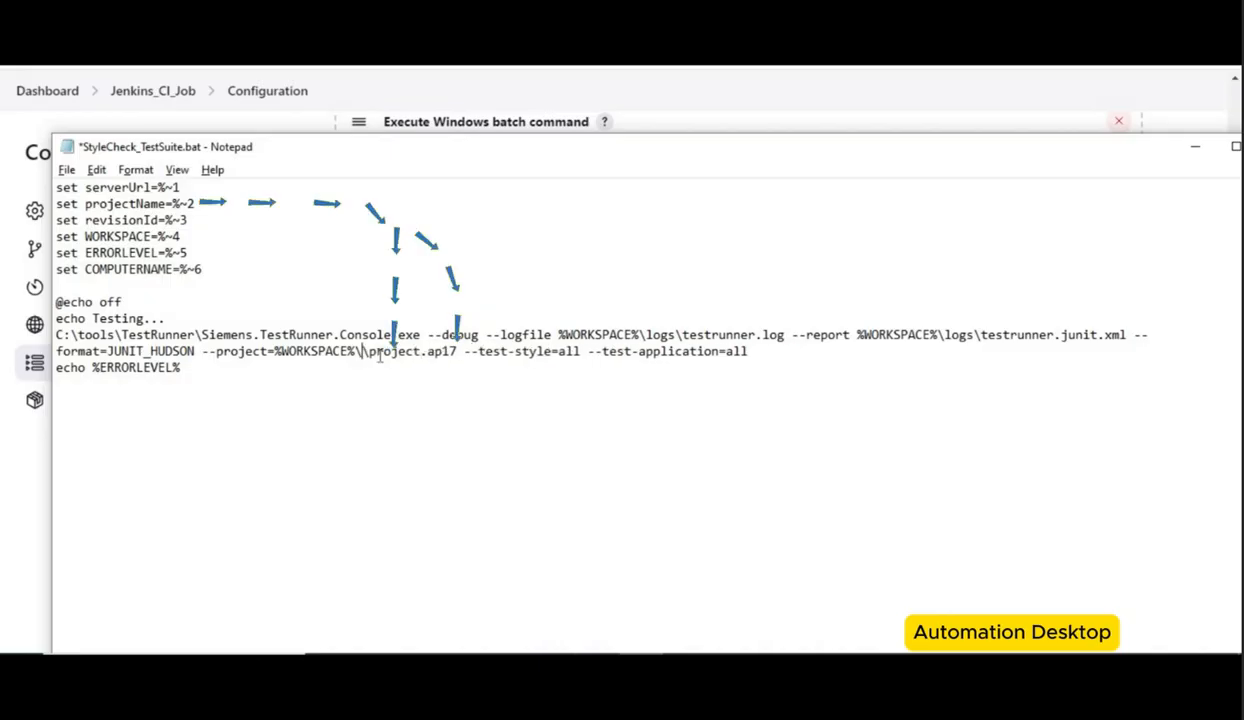
pyautogui.write('%\\%')
pyautogui.press('Left')
pyautogui.write('projectName')
pyautogui.click(515, 352)
pyautogui.press('BackSpace')
pyautogui.press('BackSpace')
pyautogui.press('BackSpace')
pyautogui.press('BackSpace')
pyautogui.press('BackSpace')
pyautogui.press('BackSpace')
pyautogui.press('BackSpace')
pyautogui.write('%%')
pyautogui.press('Left')
pyautogui.write('projectName')
pyautogui.hotkey('ctrl', 's')
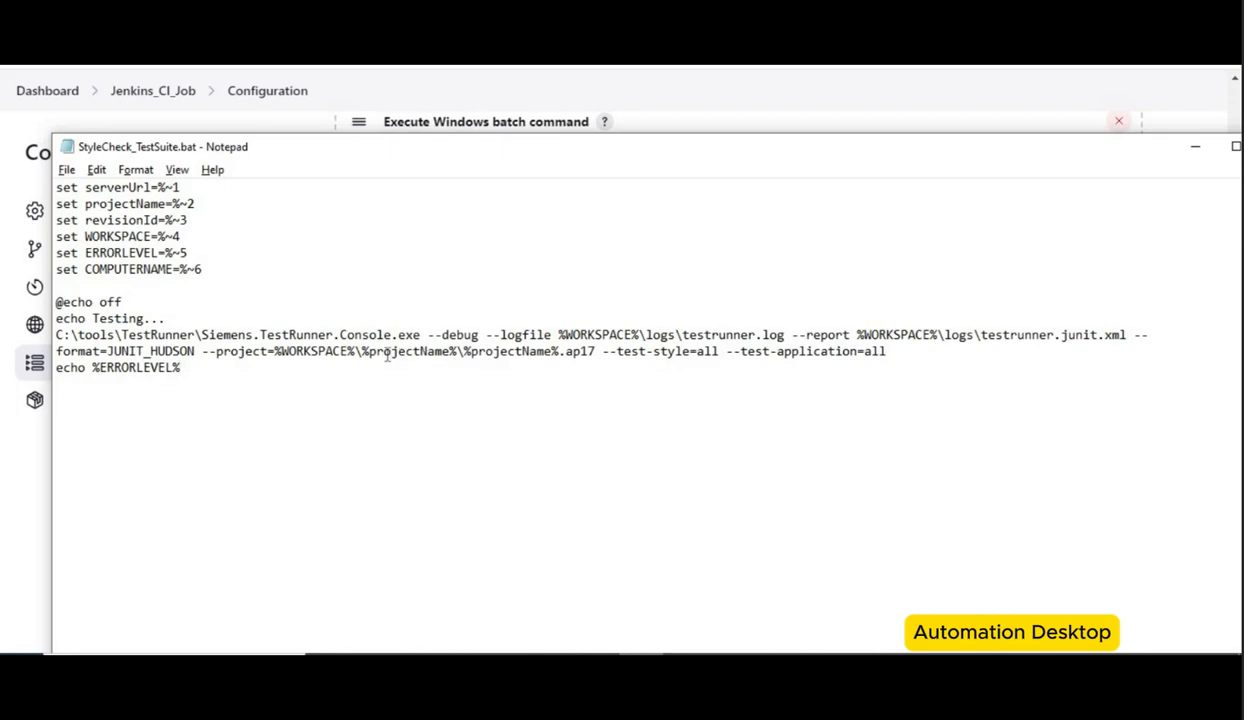
# Step: Open ProjectExport.bat from the tools folder for editing
pyautogui.doubleClick(387, 352)
pyautogui.doubleClick(508, 352)
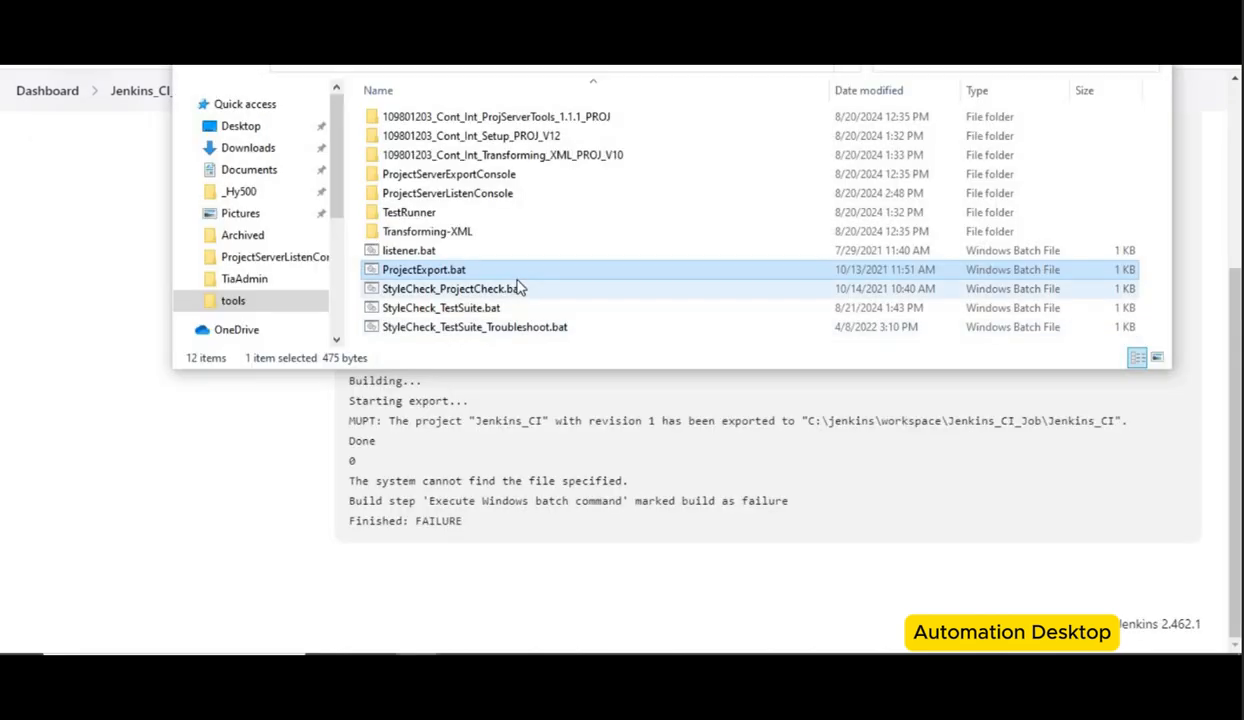
pyautogui.rightClick(516, 277)
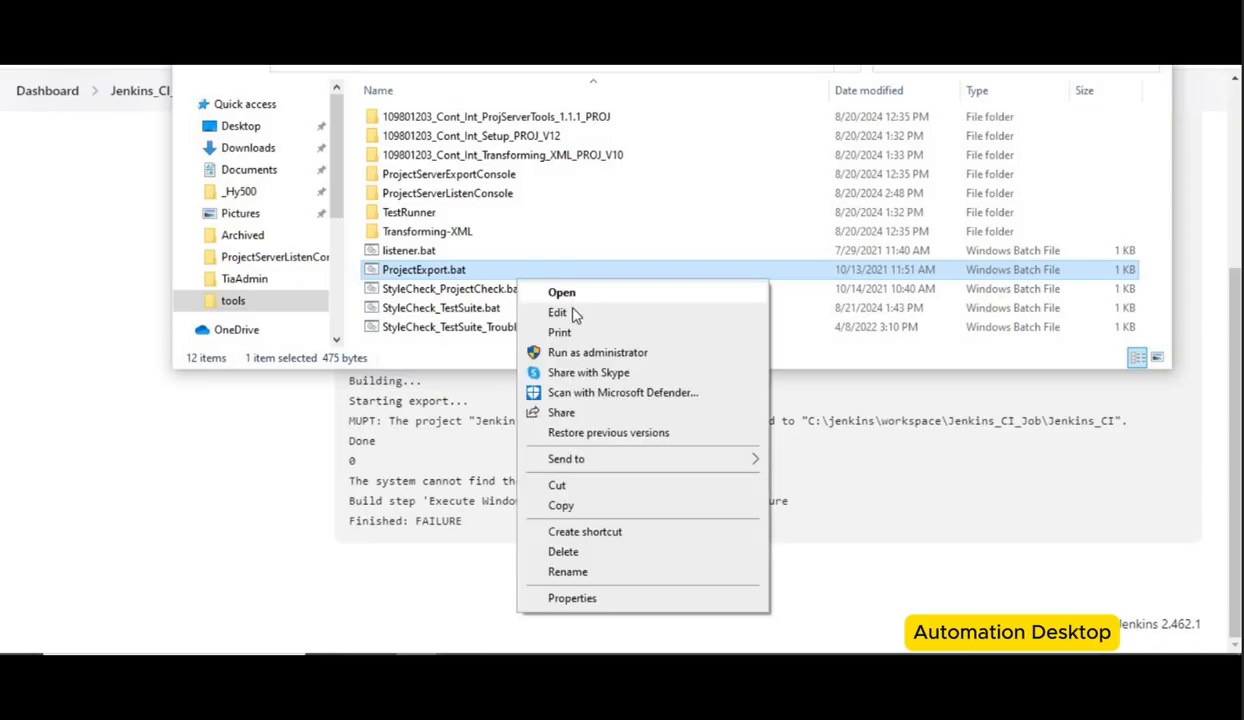
pyautogui.click(574, 318)
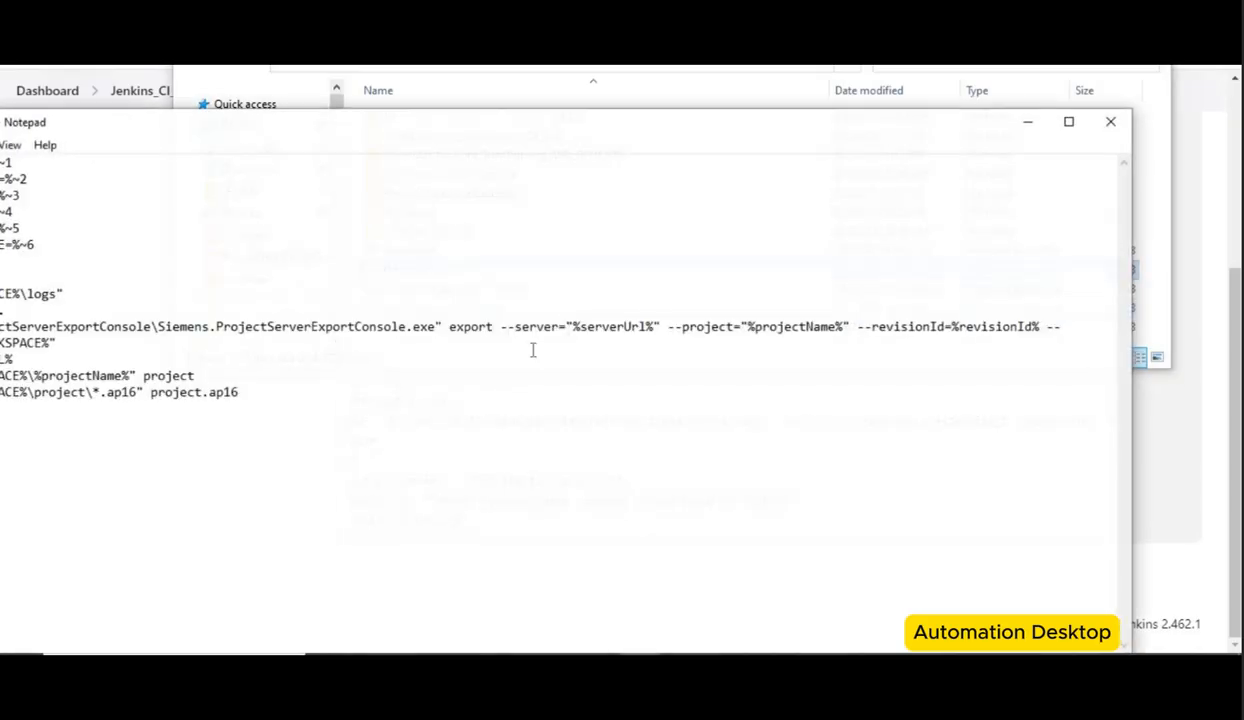
pyautogui.moveTo(514, 131); pyautogui.dragTo(736, 147)
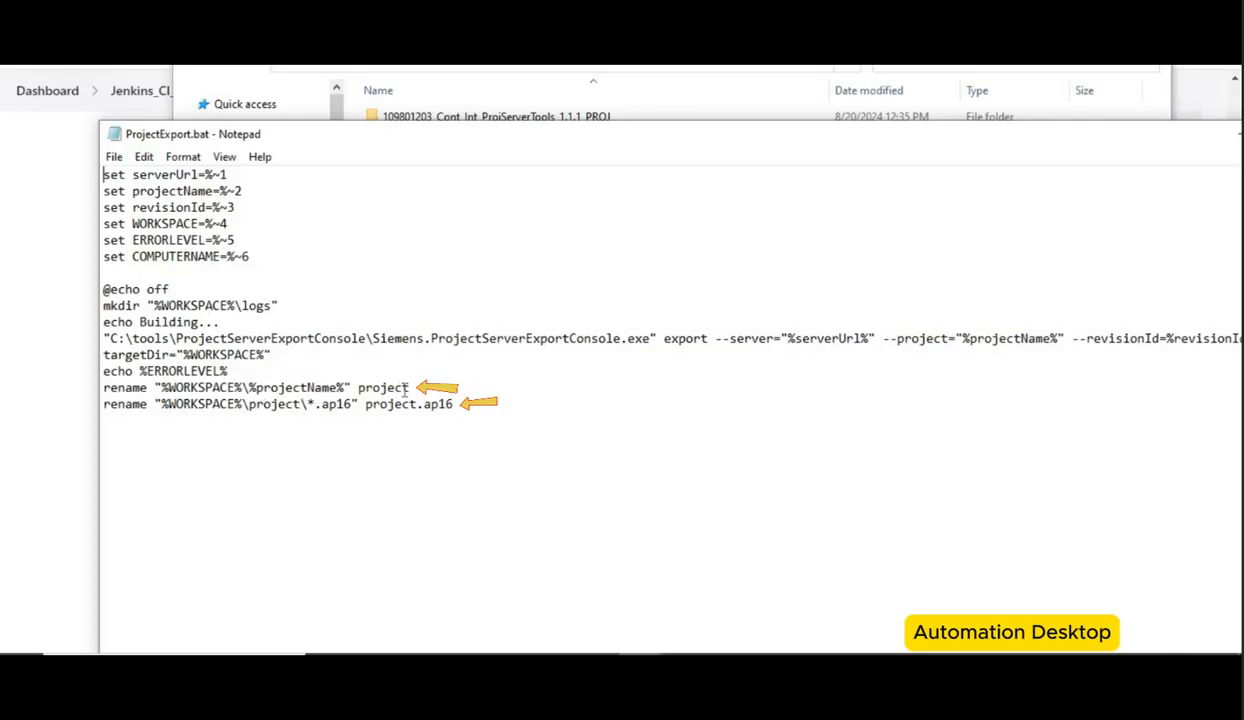
# Step: Delete the two rename lines at the end of ProjectExport.bat, save and close it
pyautogui.moveTo(463, 400); pyautogui.dragTo(116, 388)
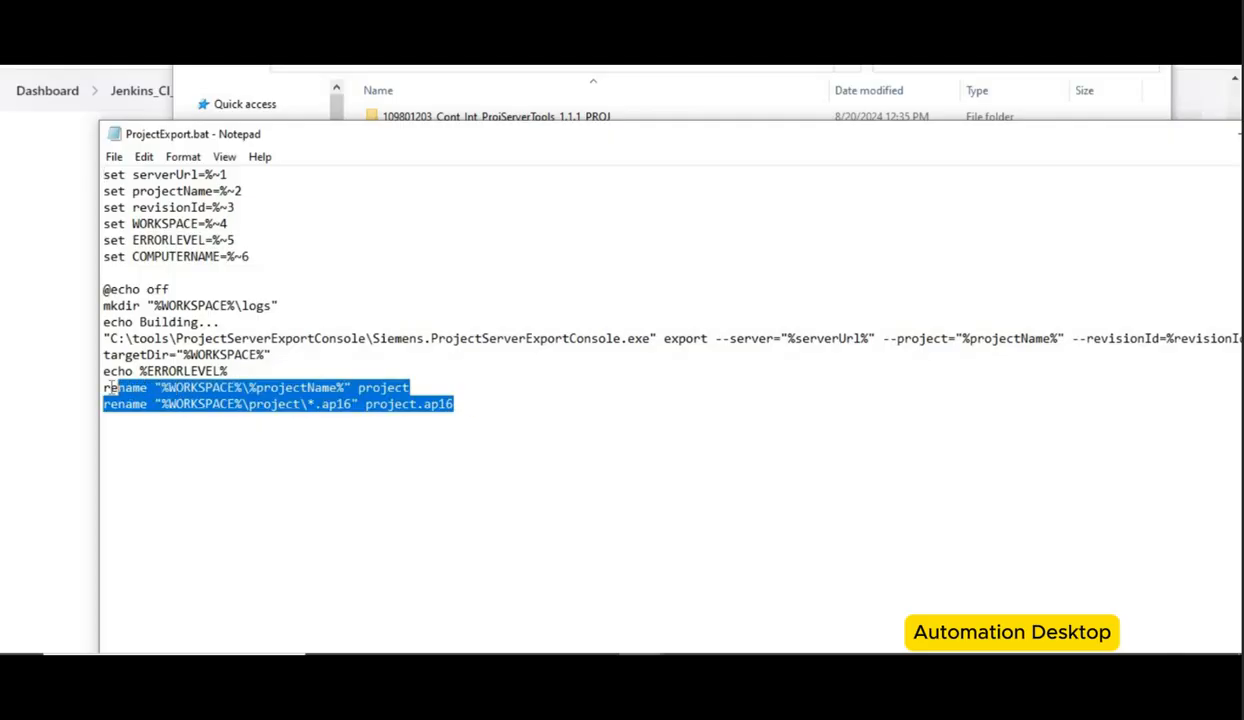
pyautogui.press('Delete')
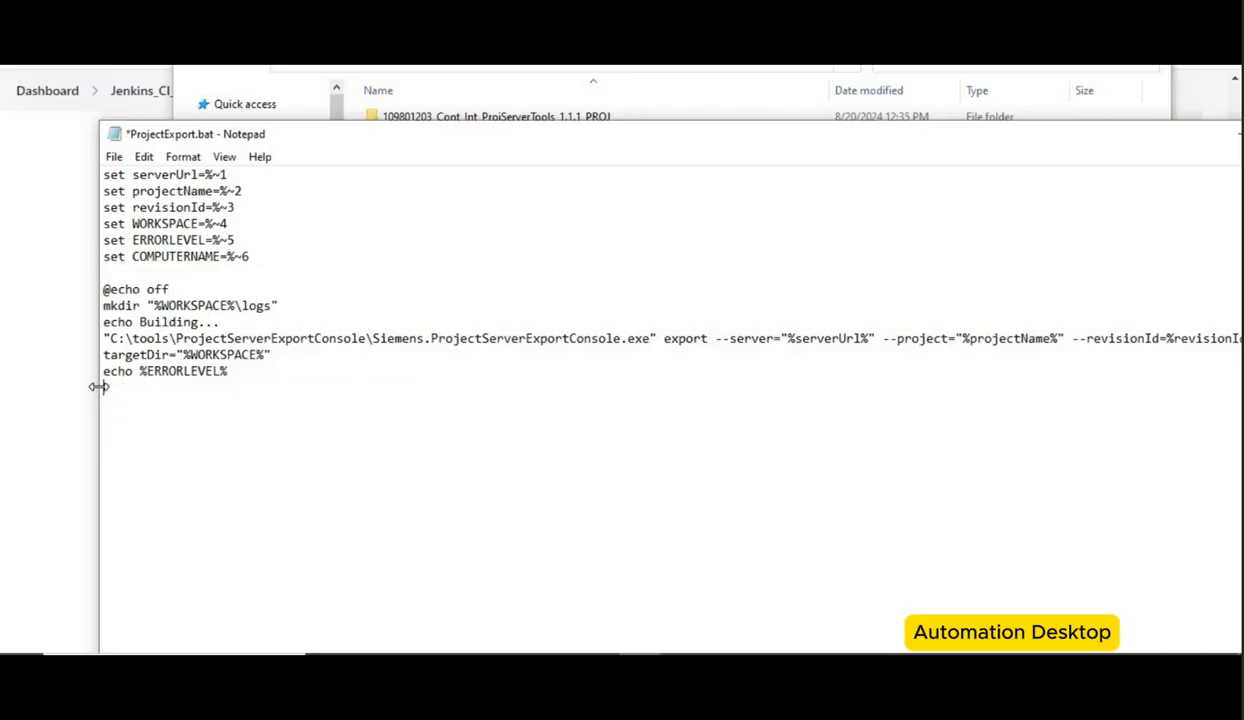
pyautogui.moveTo(896, 138); pyautogui.dragTo(778, 142)
pyautogui.click(1207, 131)
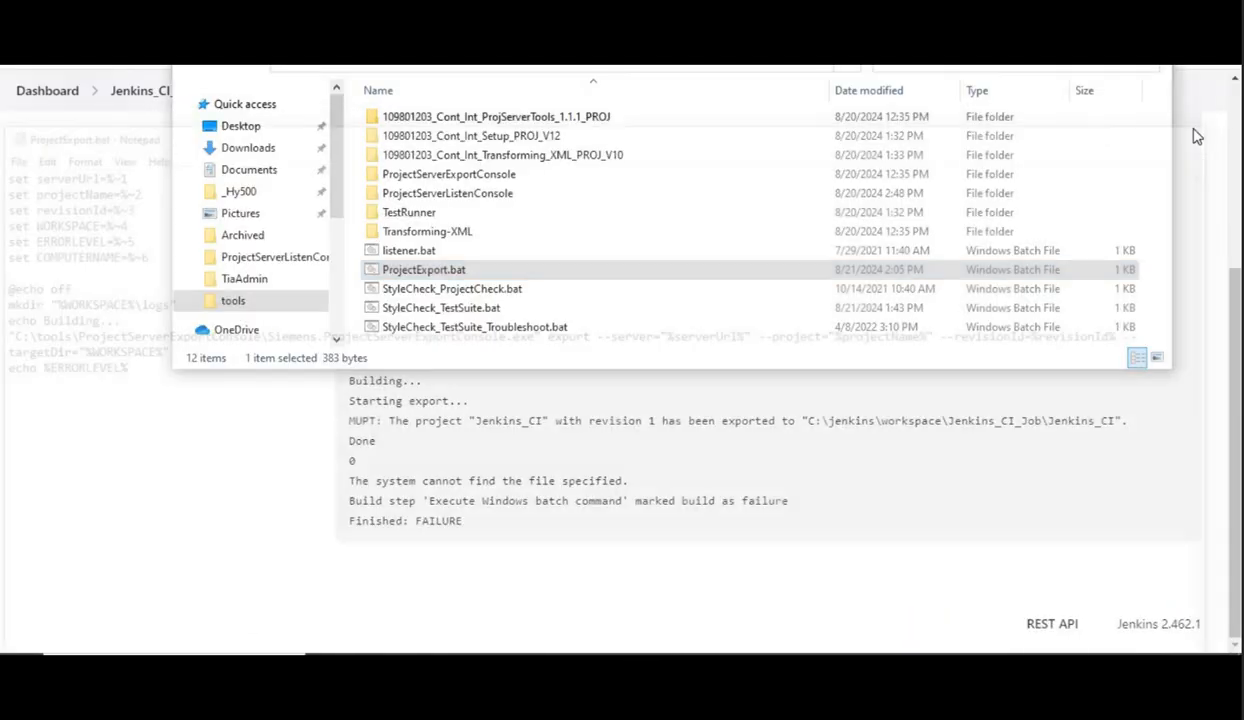
# Step: Start a Jenkins_CI_Job build with parameters, setting revisionId to 1
pyautogui.click(540, 415)
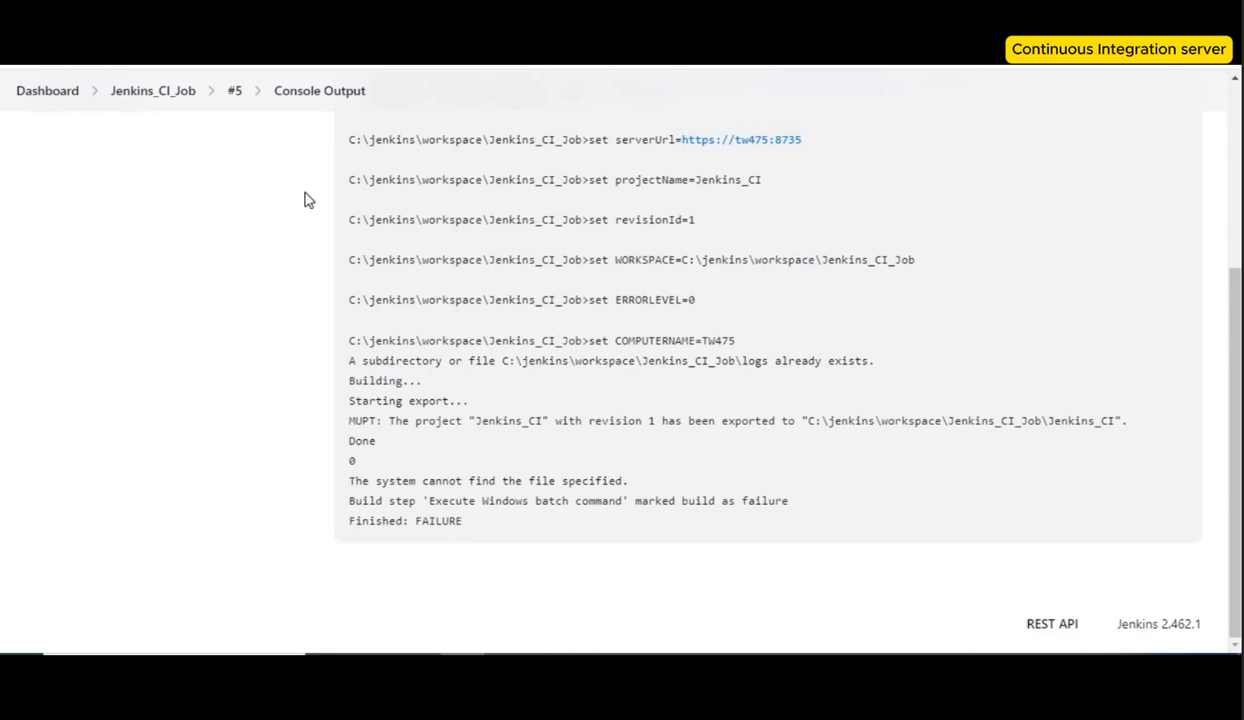
pyautogui.click(168, 92)
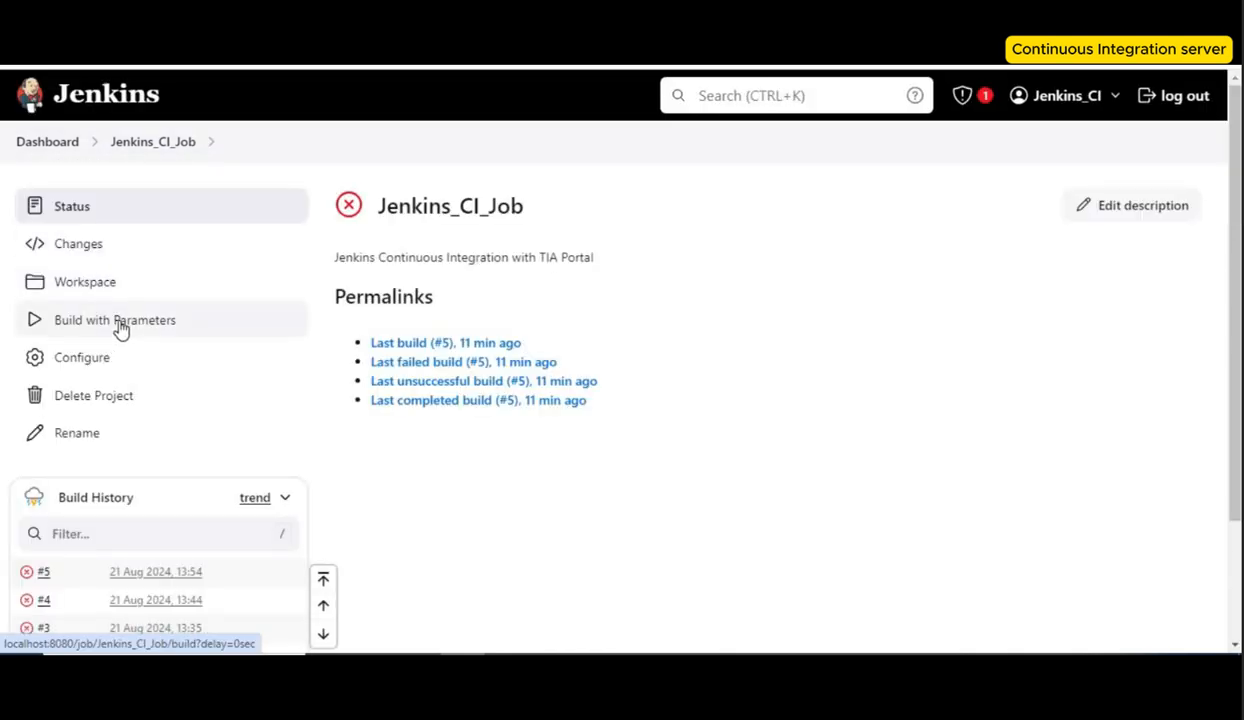
pyautogui.click(118, 322)
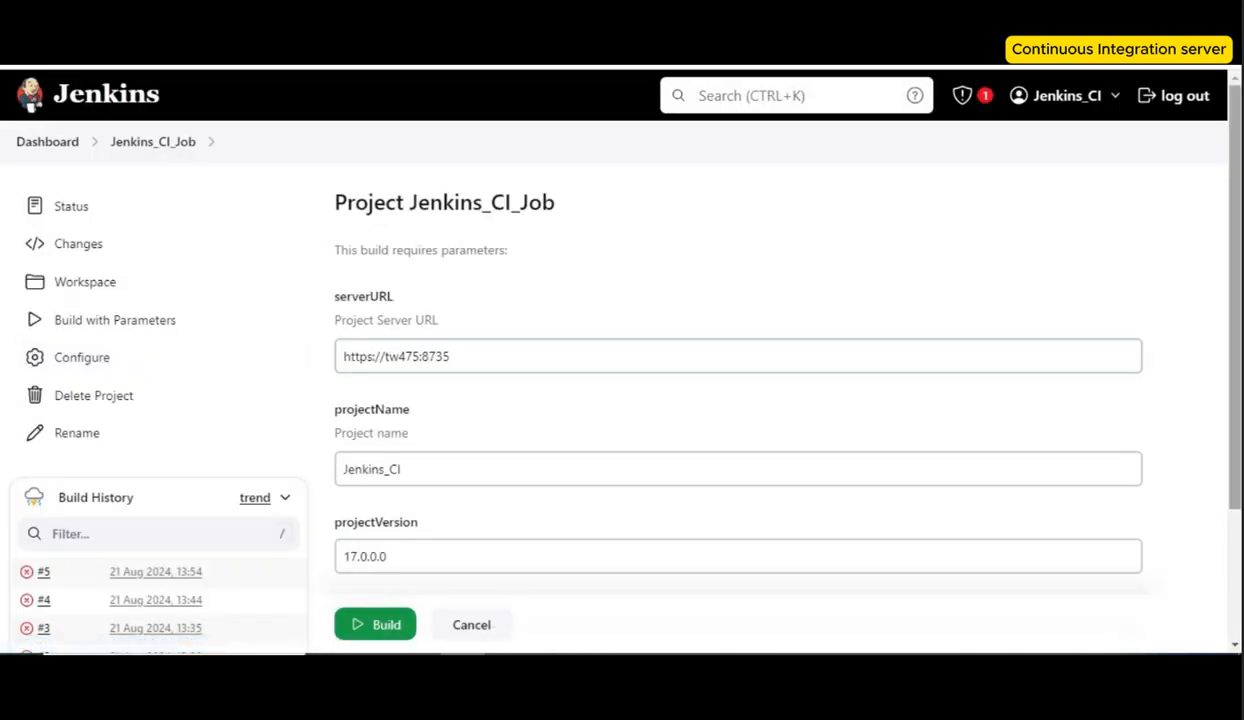
pyautogui.scroll(-3, 667, 489)
pyautogui.click(667, 487)
pyautogui.write('1')
pyautogui.click(375, 555)
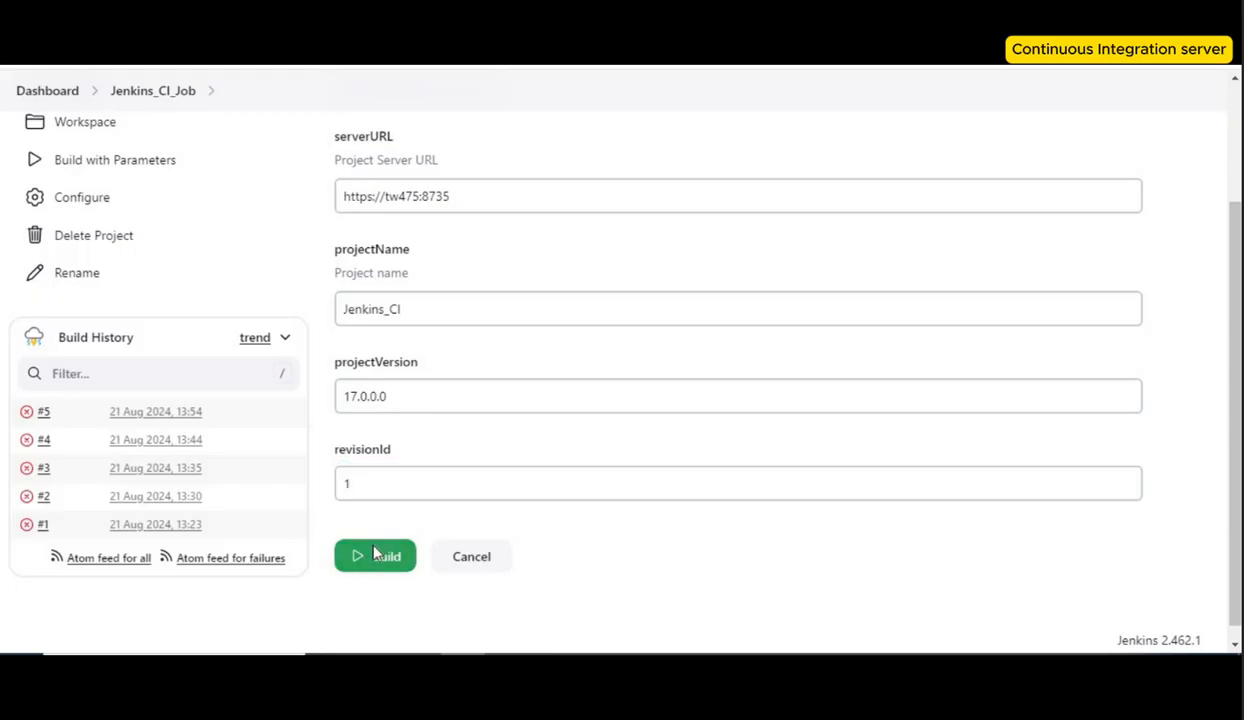
# Step: Open the new build's console output and review the TestRunner error
pyautogui.click(160, 524)
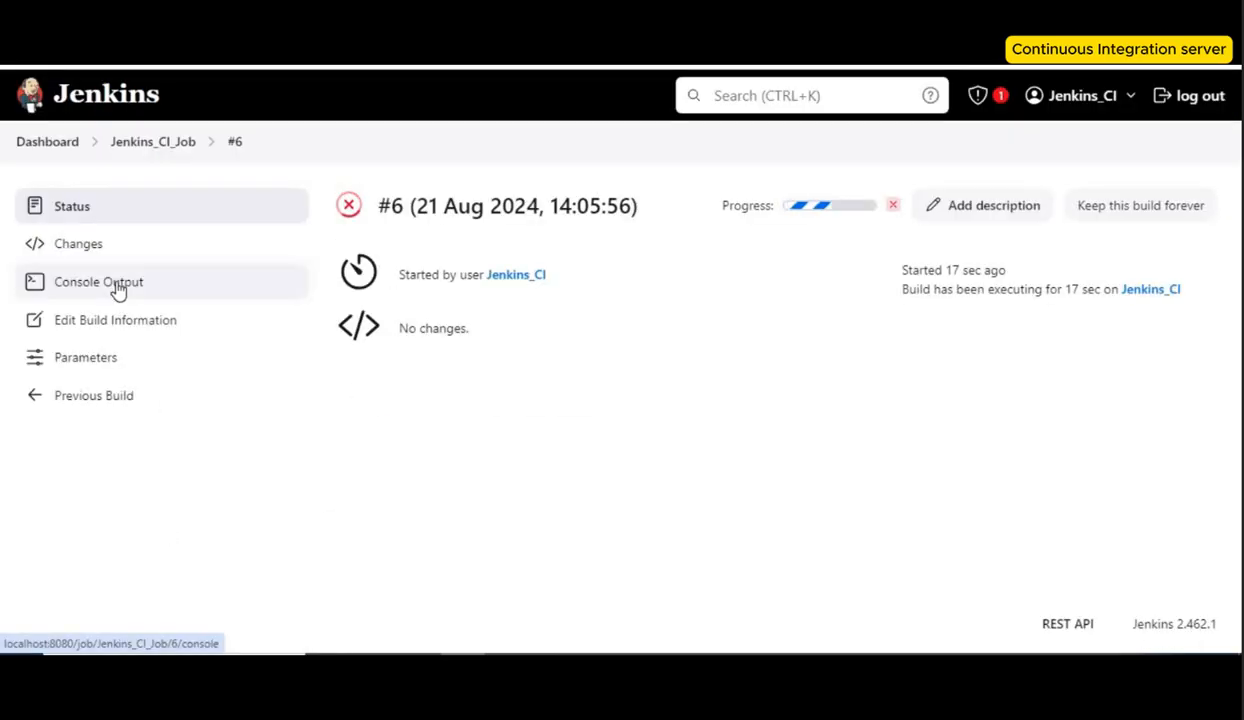
pyautogui.click(115, 285)
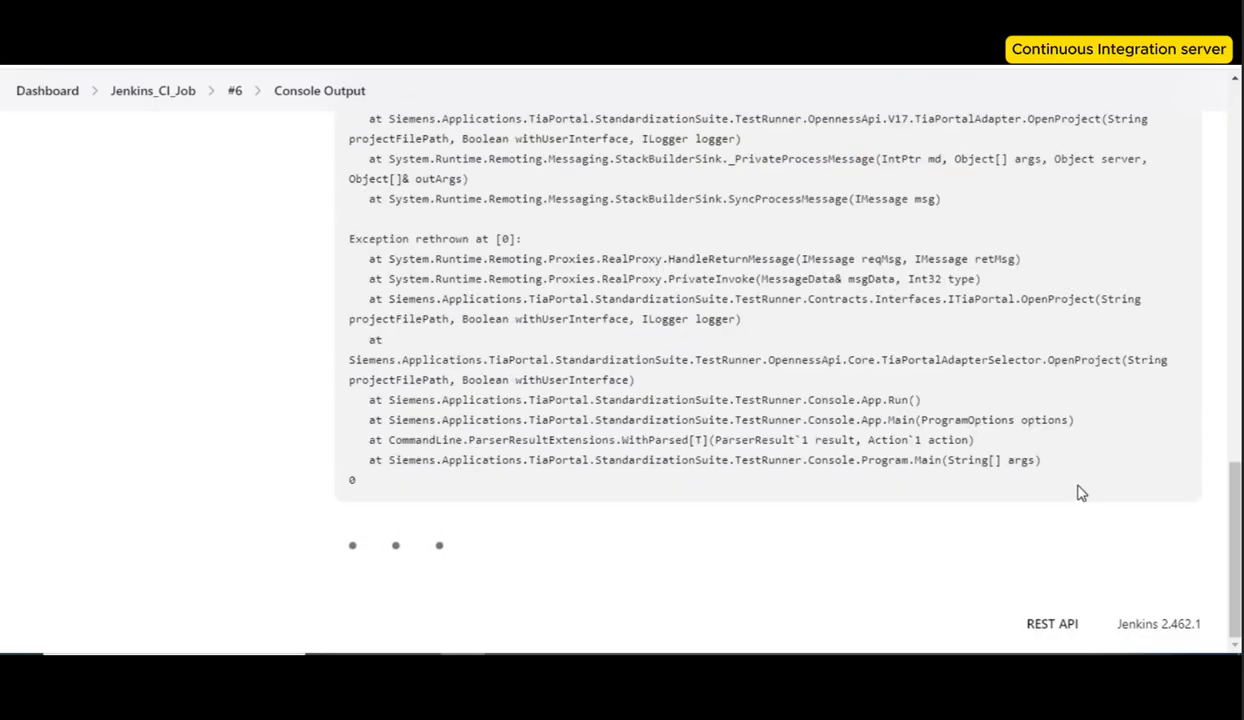
pyautogui.moveTo(1238, 502); pyautogui.dragTo(1238, 414)
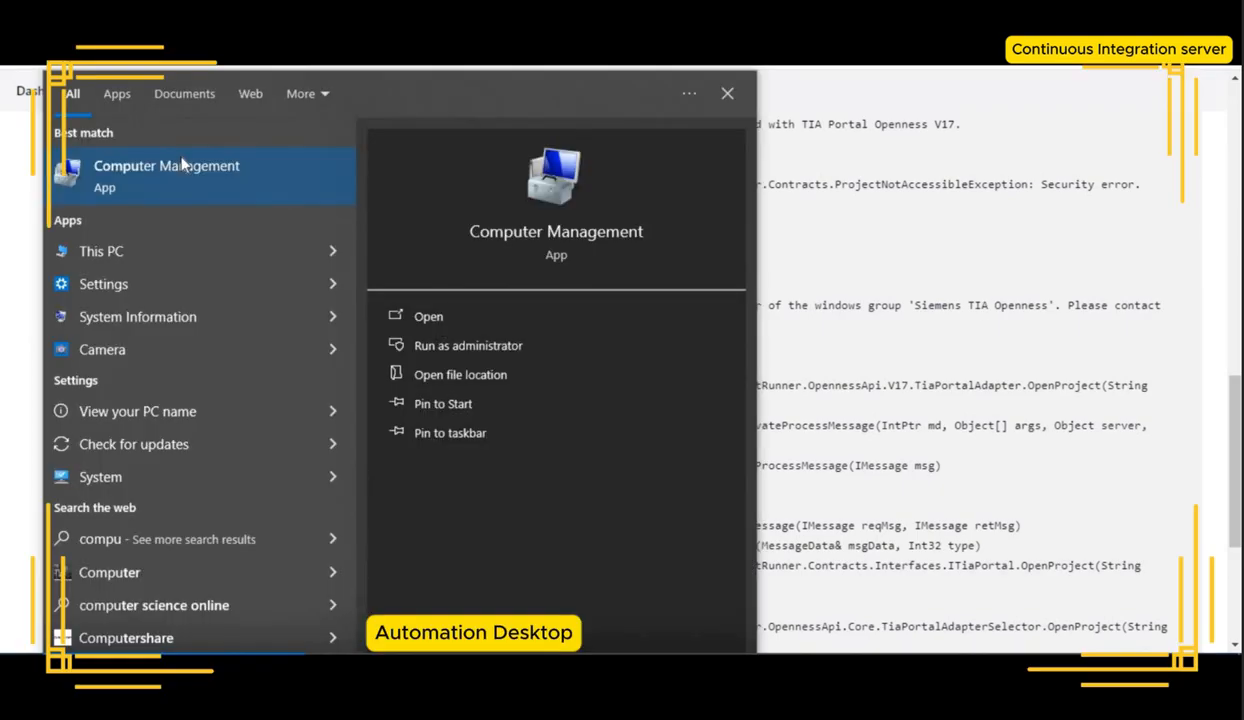
# Step: Add the TIA Portal Windows user account to the Siemens TIA Openness local group in Computer Management
pyautogui.click(181, 159)
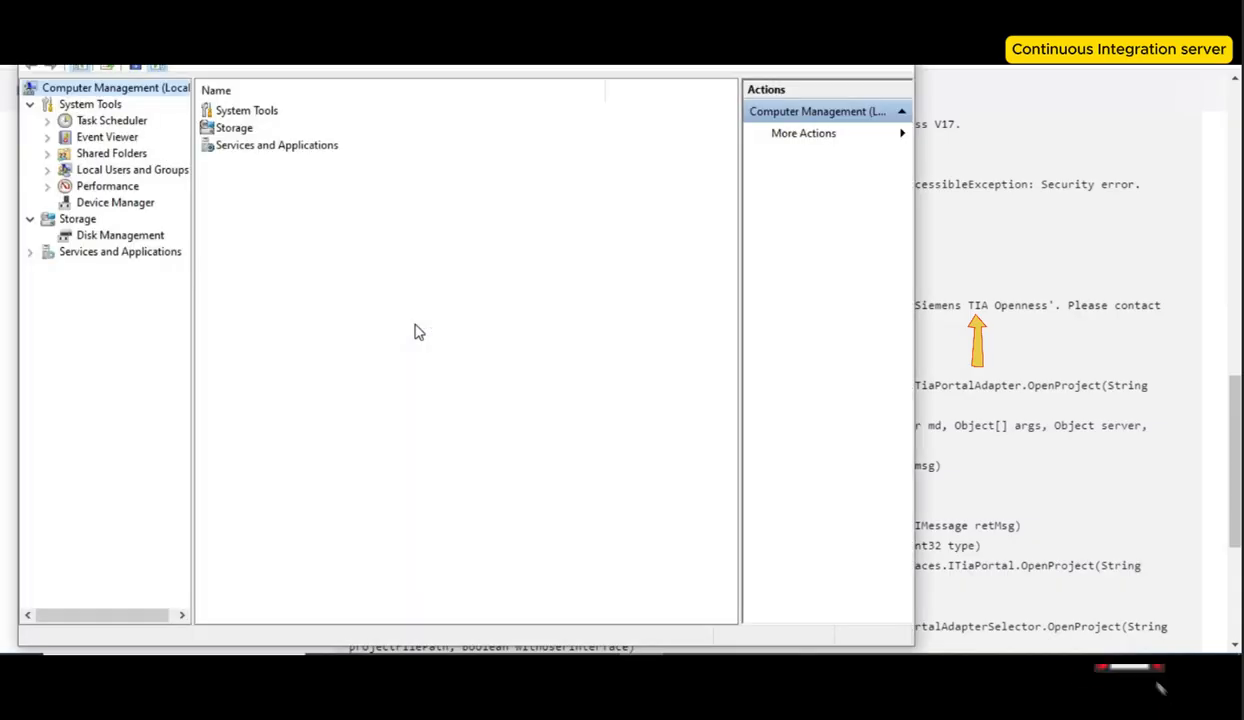
pyautogui.click(55, 171)
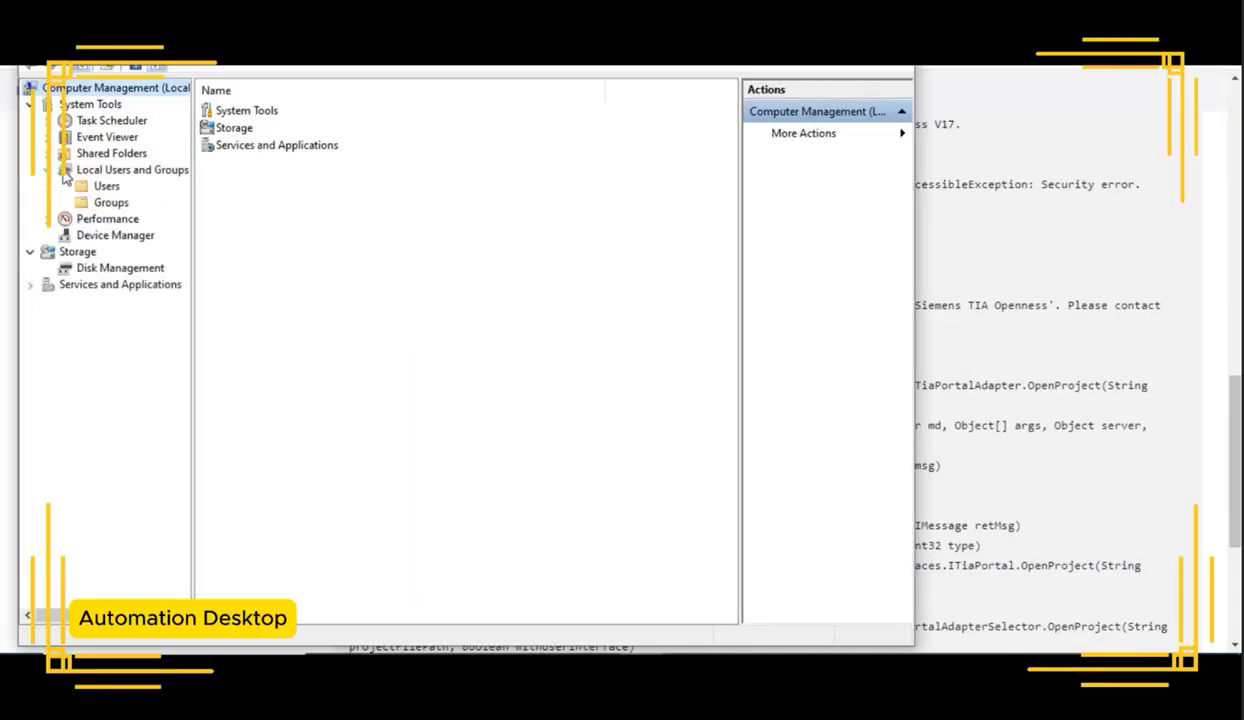
pyautogui.click(113, 205)
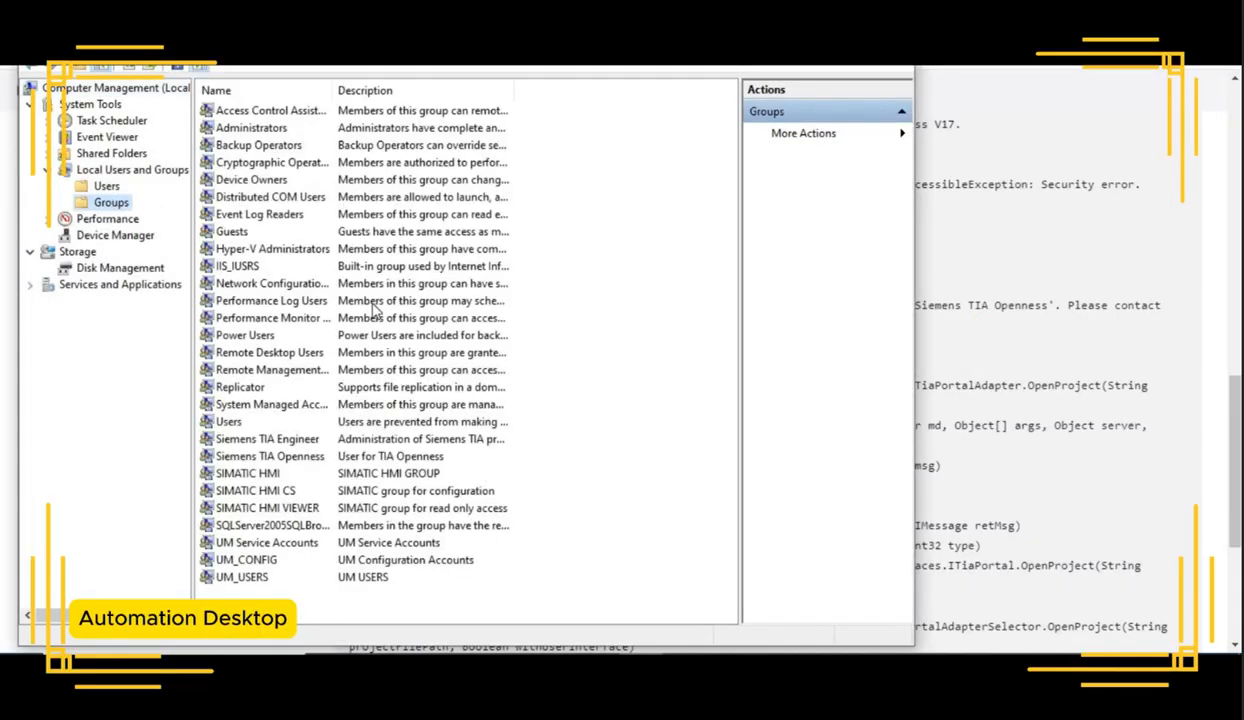
pyautogui.click(322, 457)
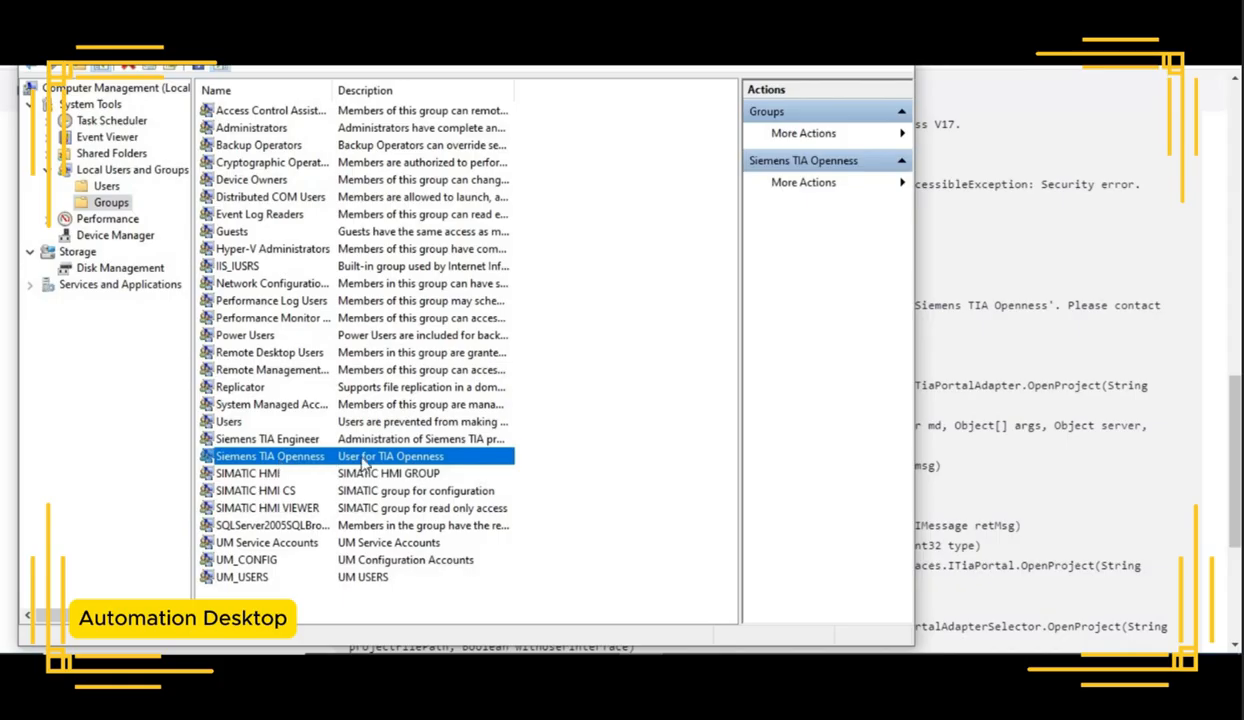
pyautogui.doubleClick(325, 461)
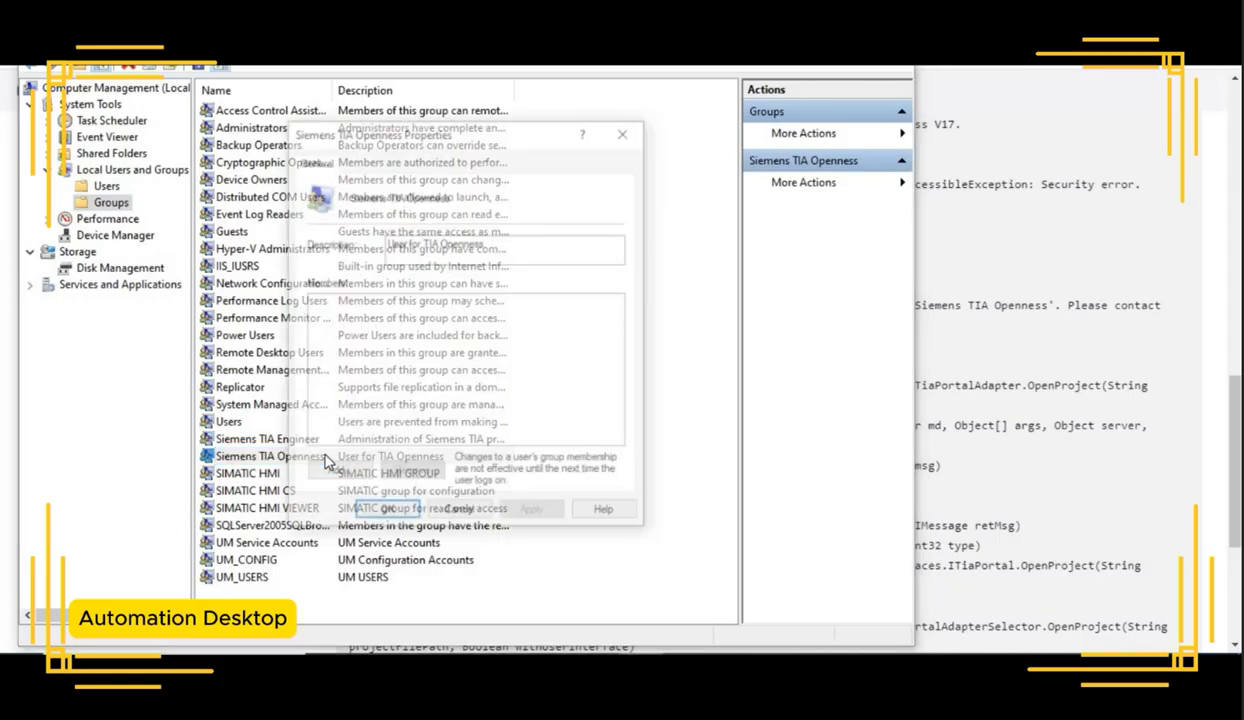
pyautogui.click(360, 478)
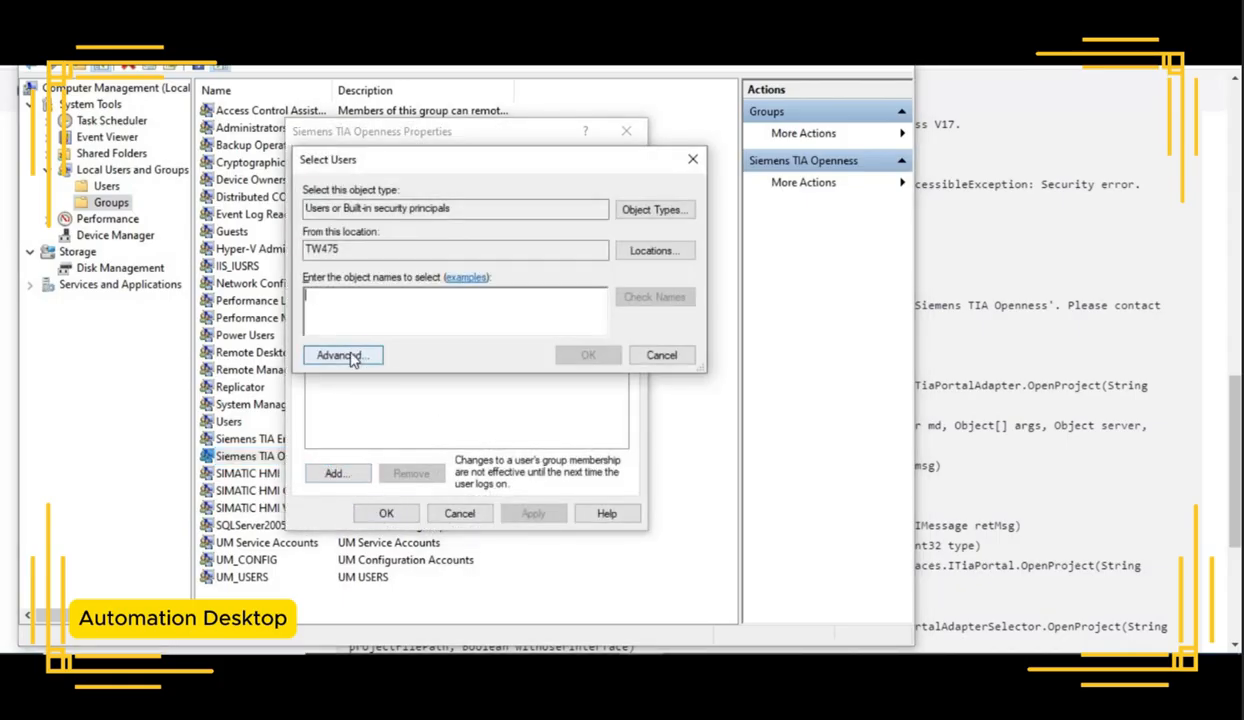
pyautogui.click(339, 353)
pyautogui.click(722, 305)
pyautogui.scroll(-5, 452, 585)
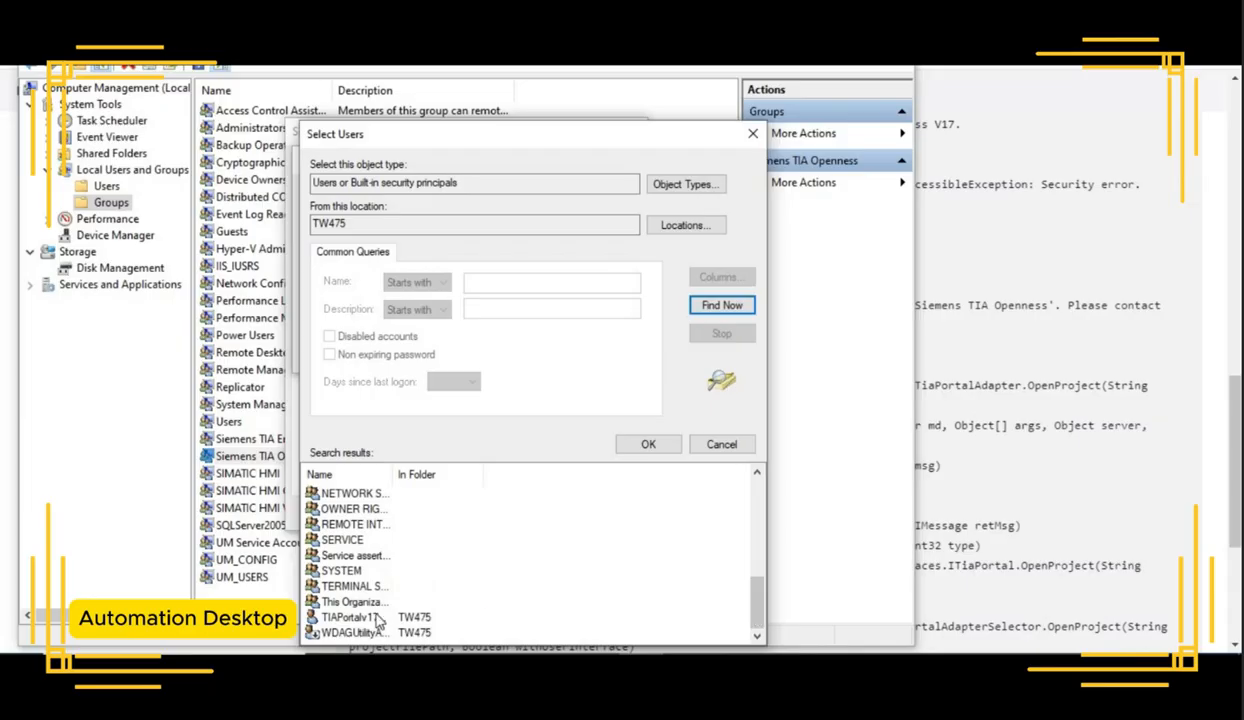
pyautogui.doubleClick(368, 600)
pyautogui.click(590, 355)
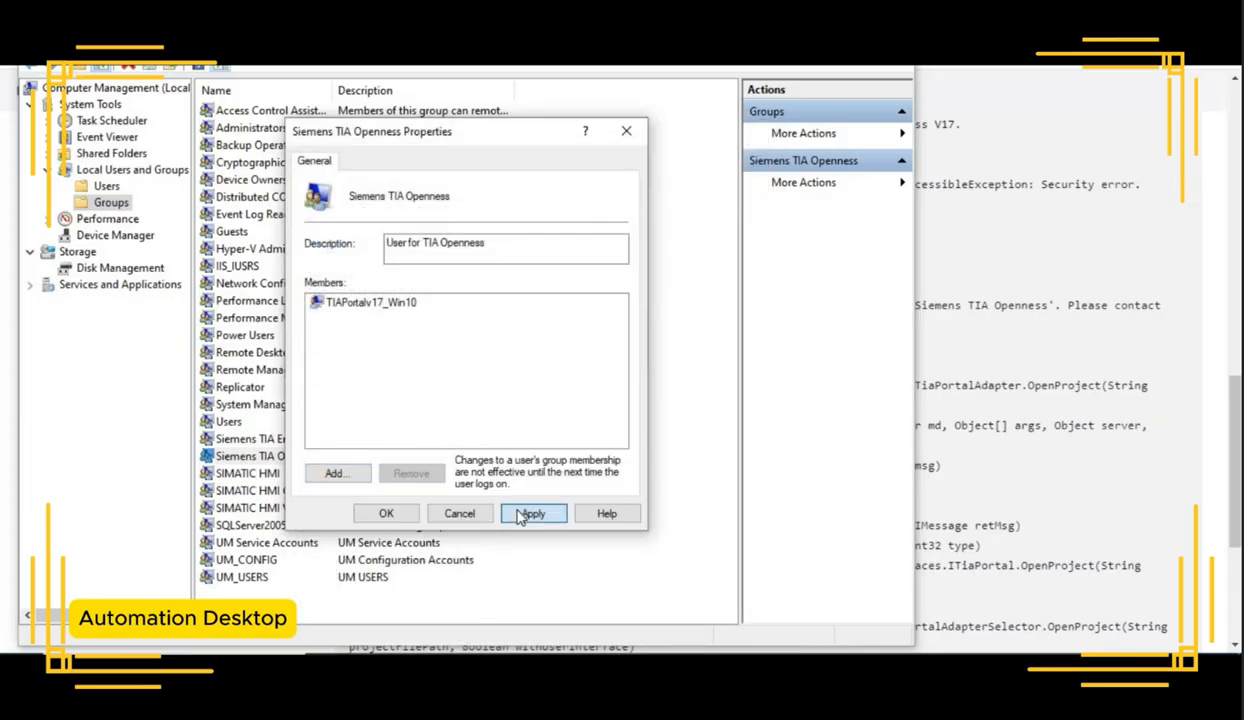
pyautogui.click(387, 514)
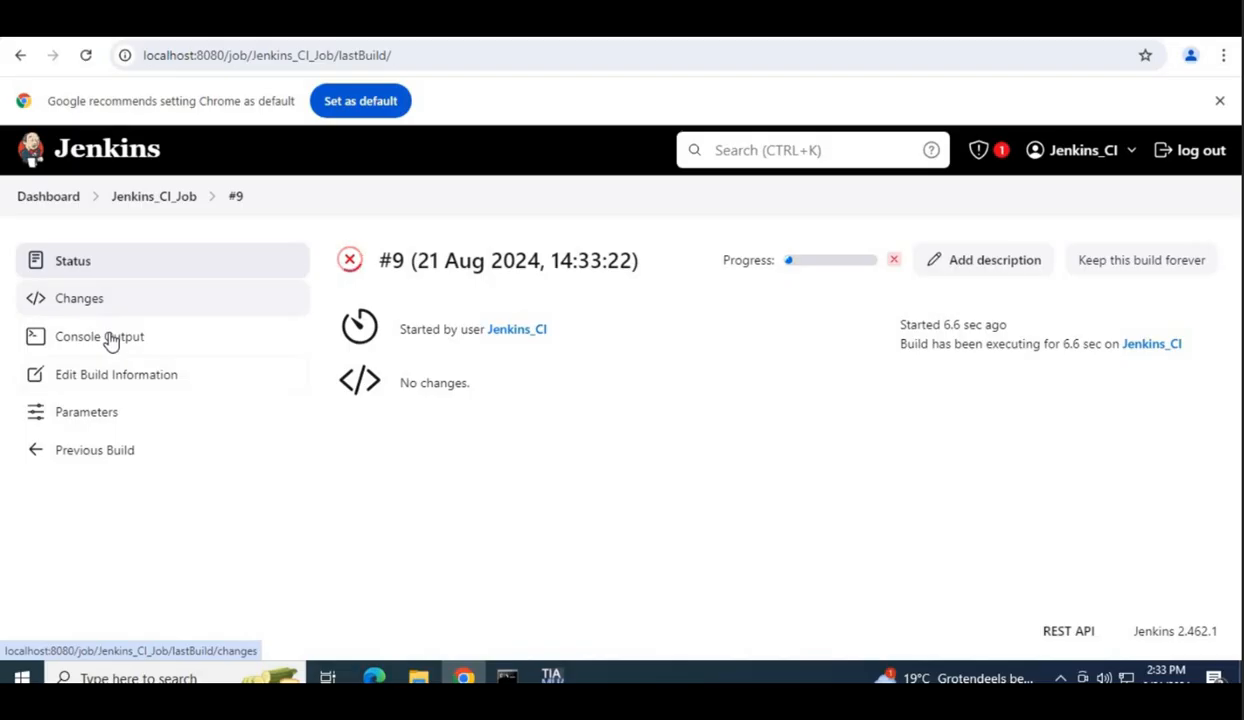
# Step: Open build #9's console output and review the export and TestRunner style-check results
pyautogui.click(105, 337)
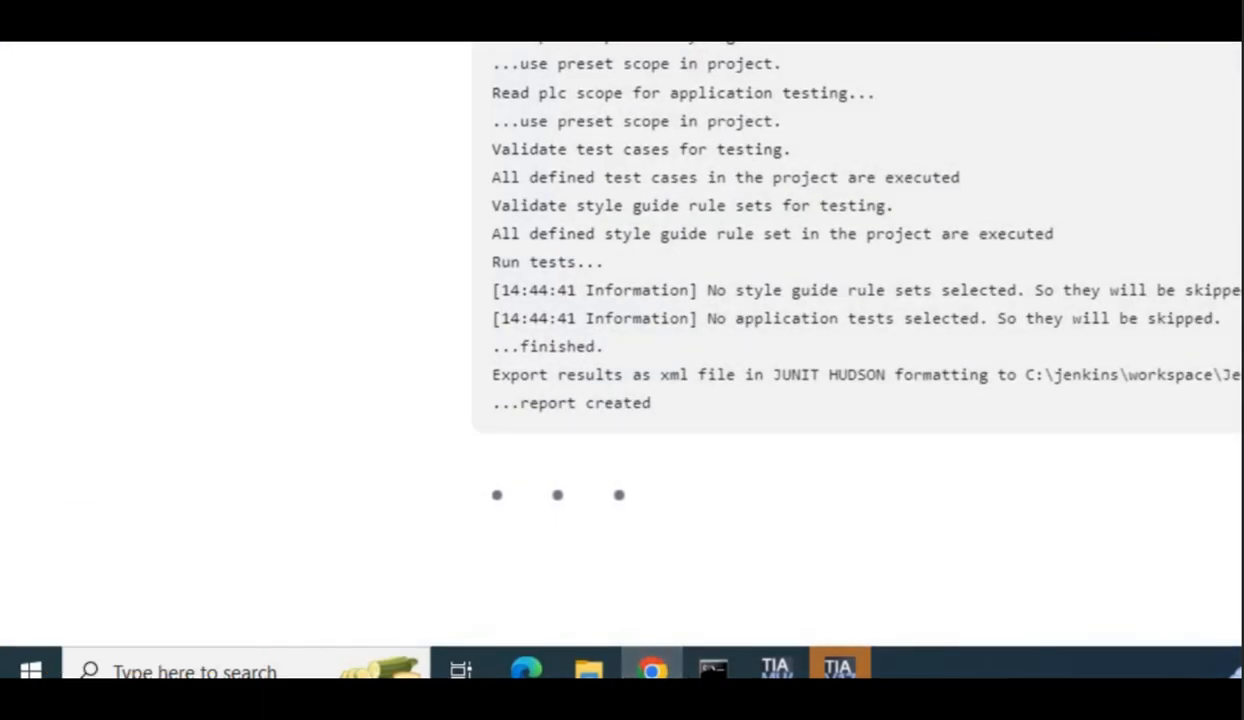
pyautogui.moveTo(1236, 562); pyautogui.dragTo(1236, 516)
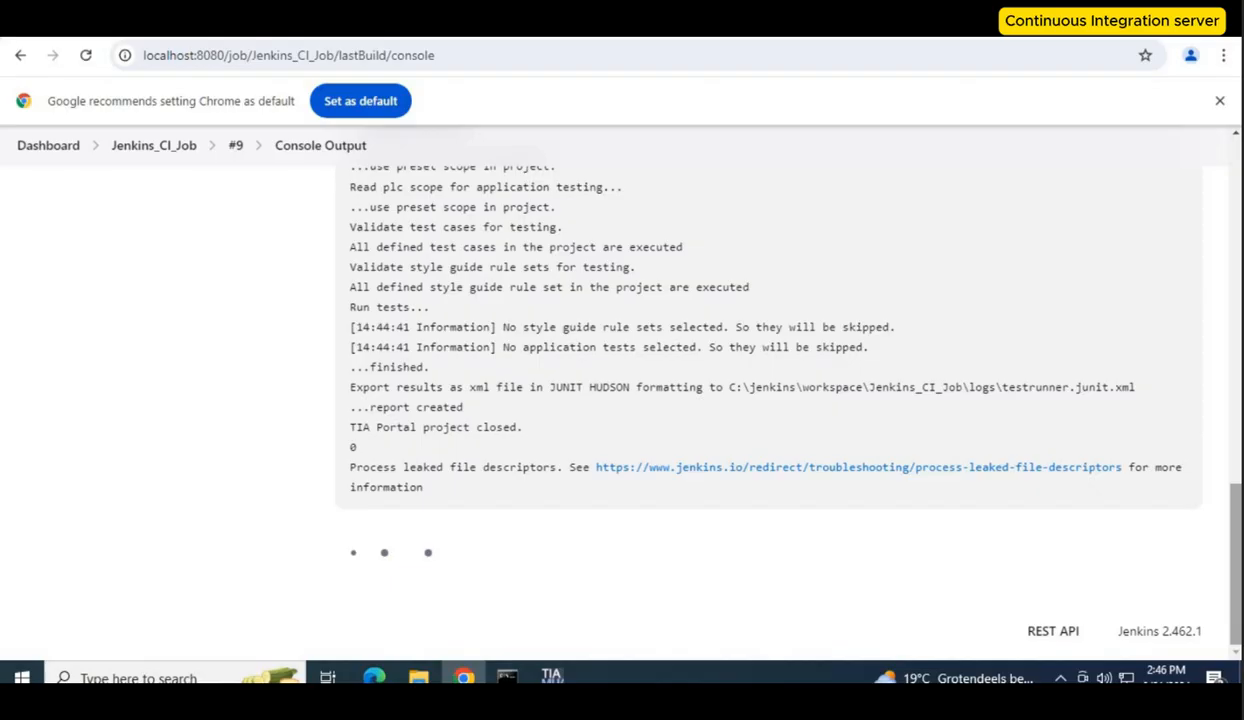
pyautogui.moveTo(1239, 585); pyautogui.dragTo(1240, 339)
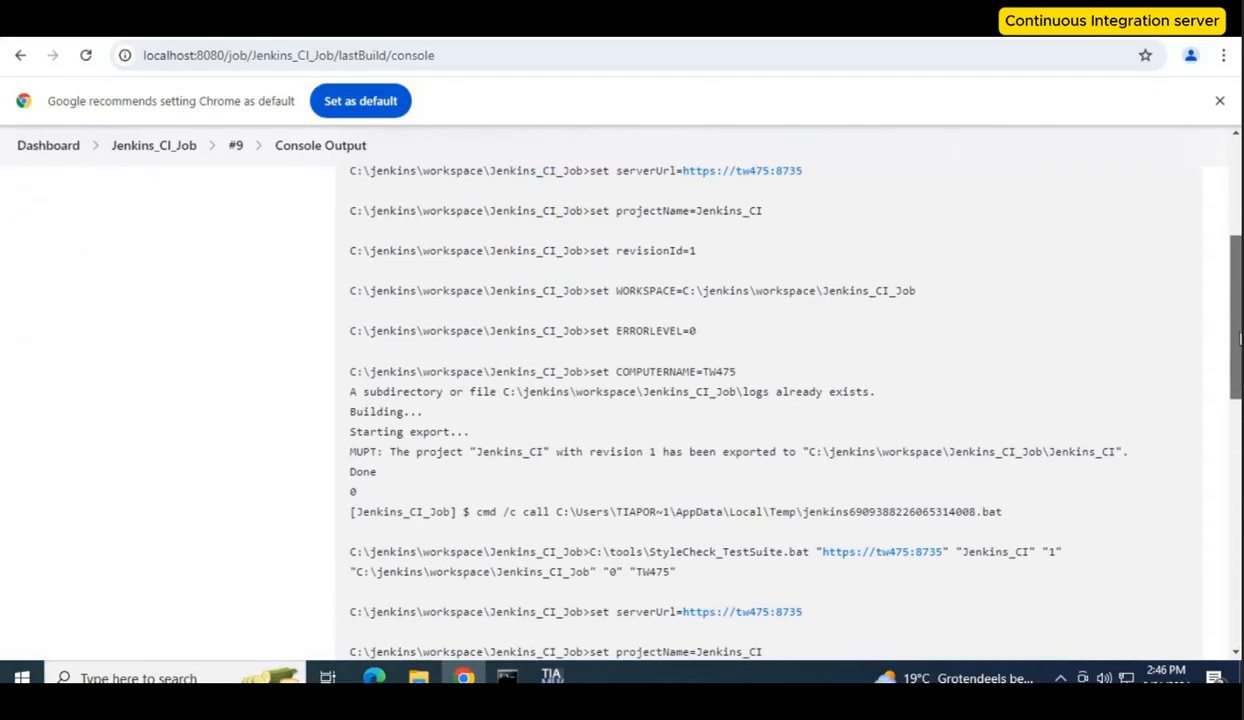
pyautogui.scroll(-1, 460, 400)
pyautogui.moveTo(470, 391); pyautogui.dragTo(343, 391)
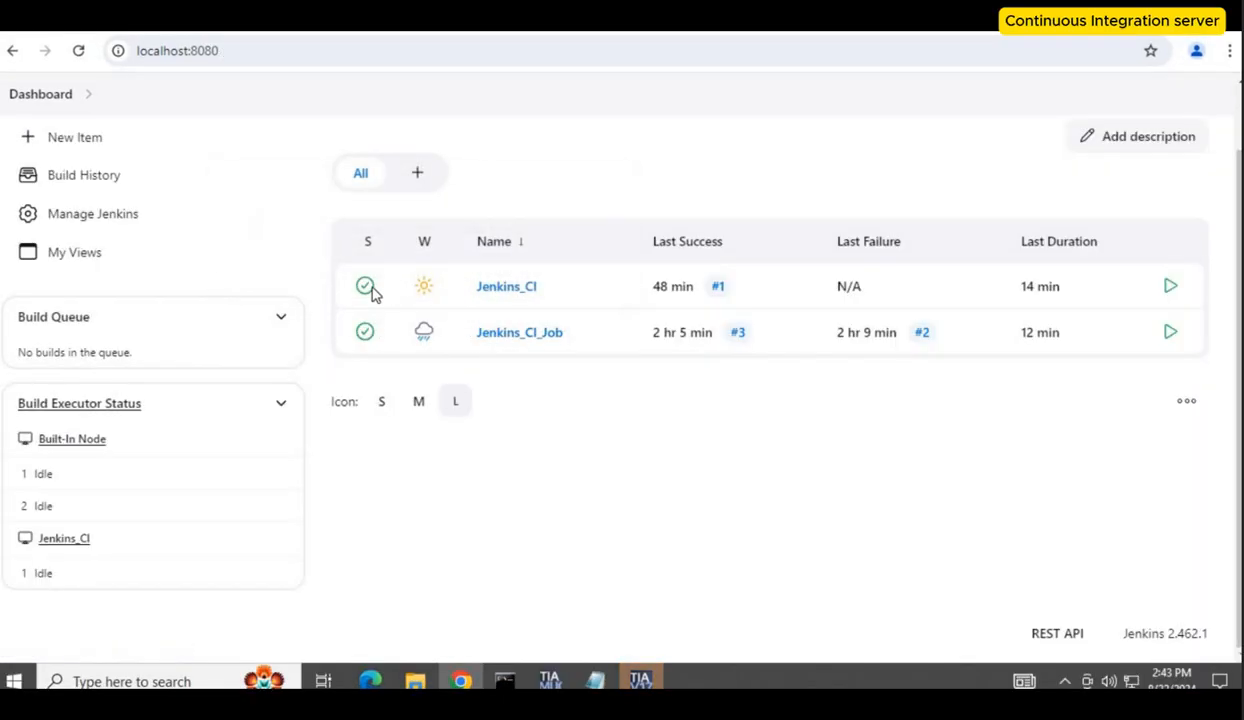
# Step: Run a Jenkins_CI_Job build with revisionId 1 and review the StyleCheck_TestSuite call in its console output
pyautogui.moveTo(371, 296)
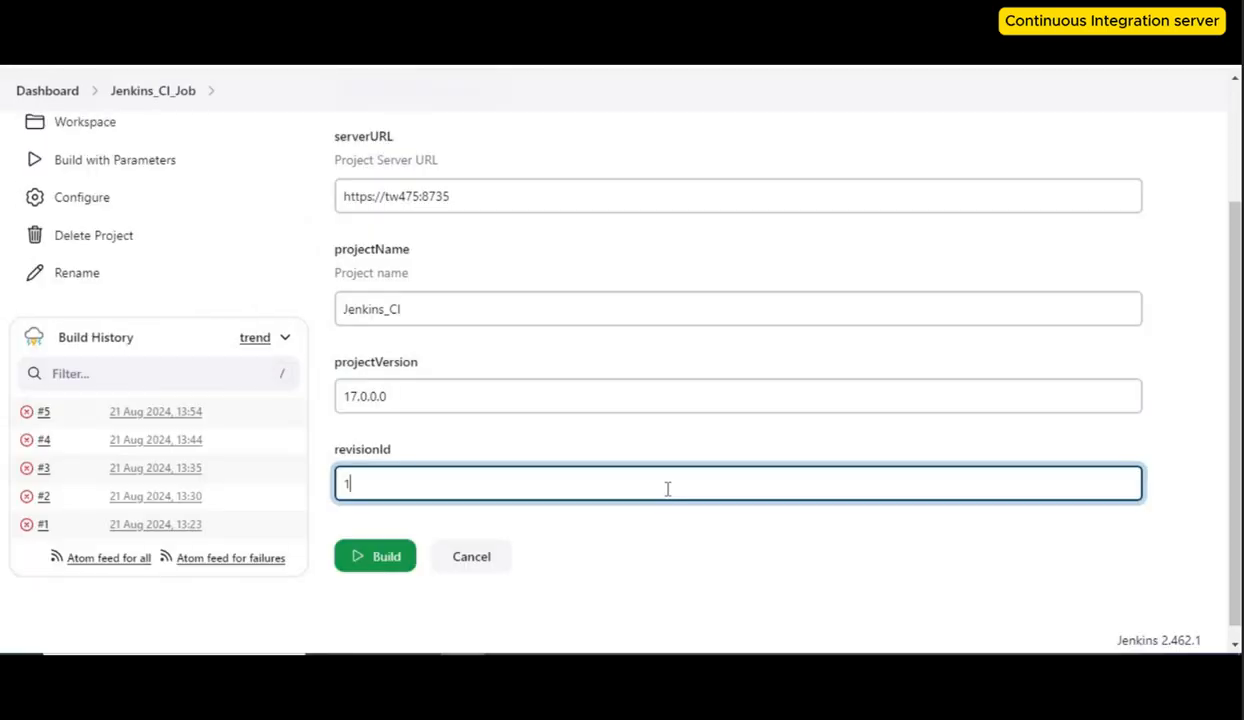
pyautogui.click(375, 555)
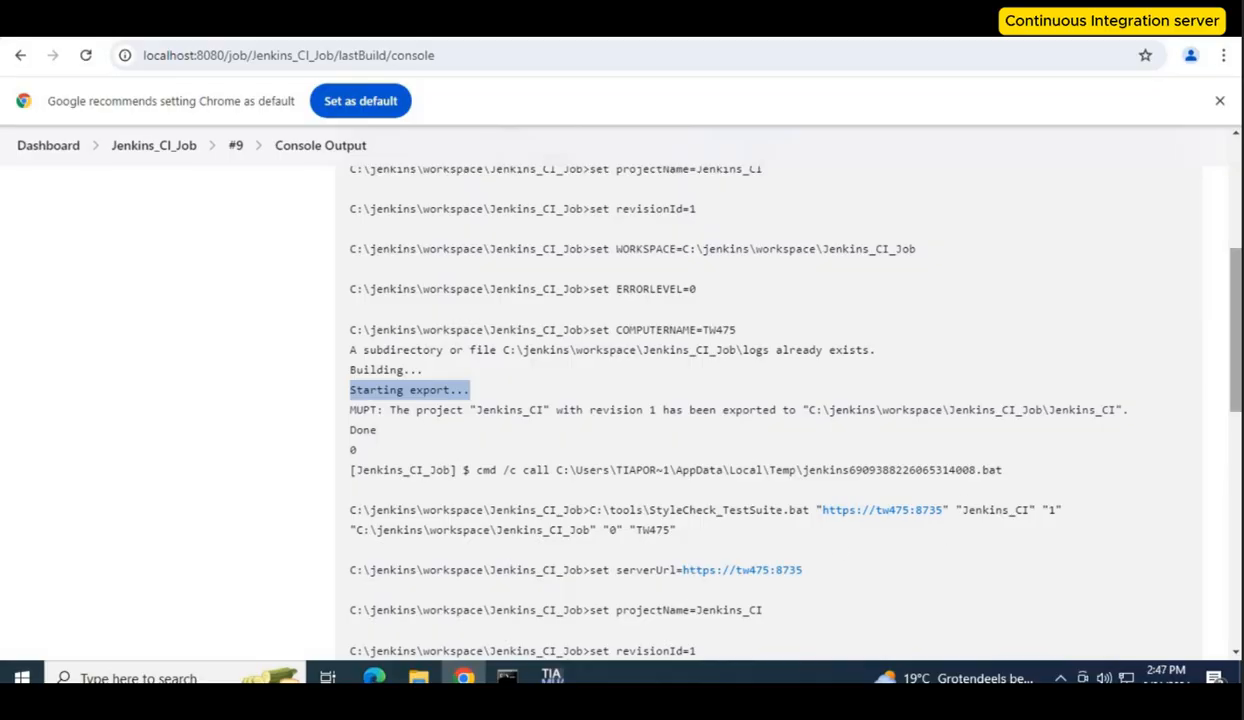
pyautogui.scroll(-2, 775, 400)
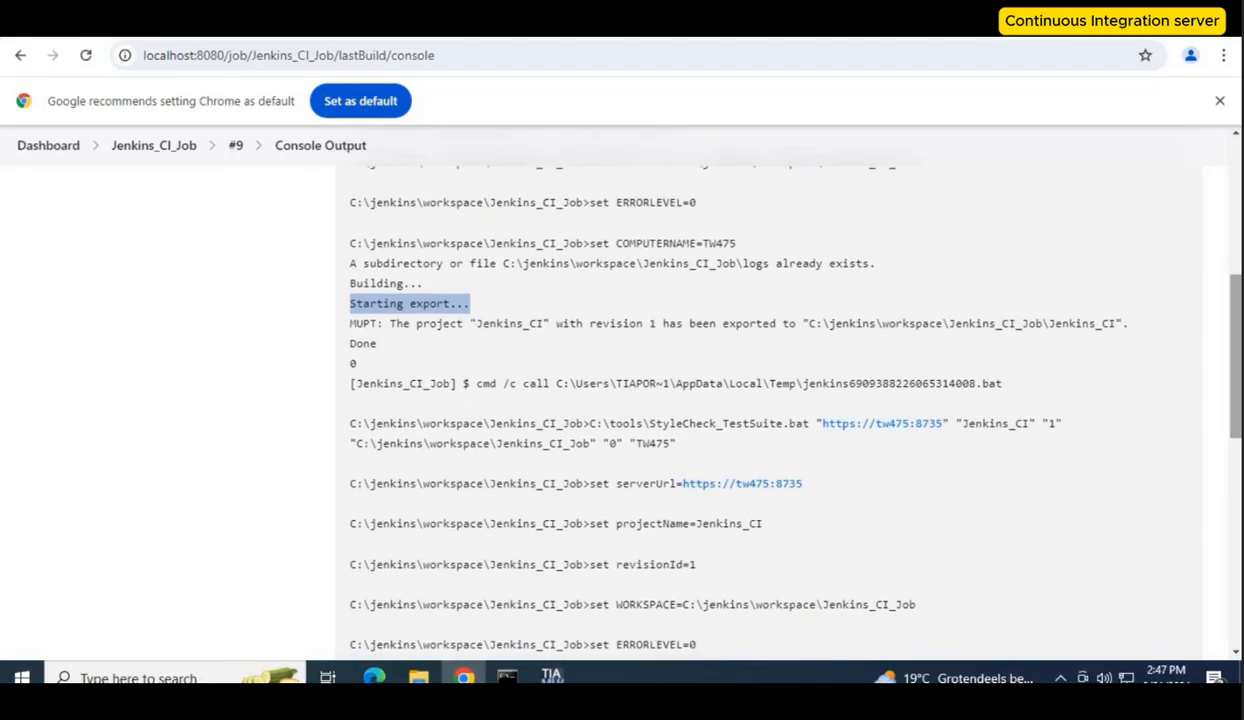
pyautogui.doubleClick(746, 424)
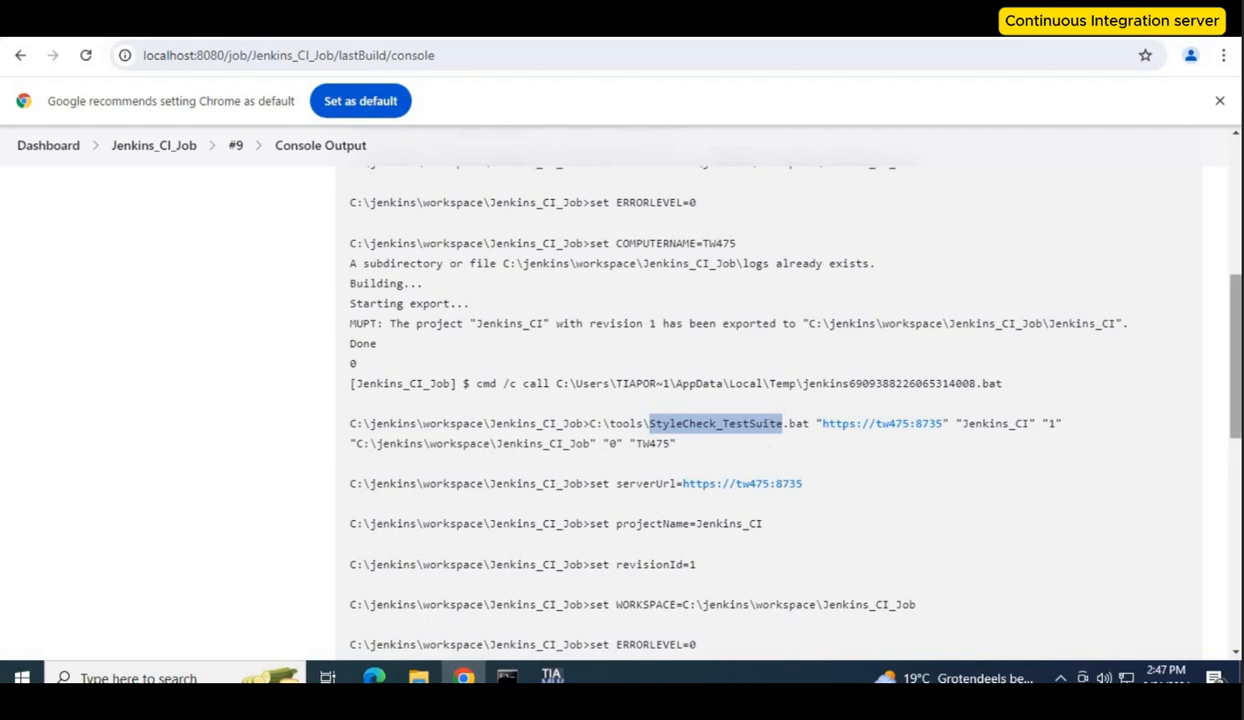
pyautogui.scroll(-6, 1215, 380)
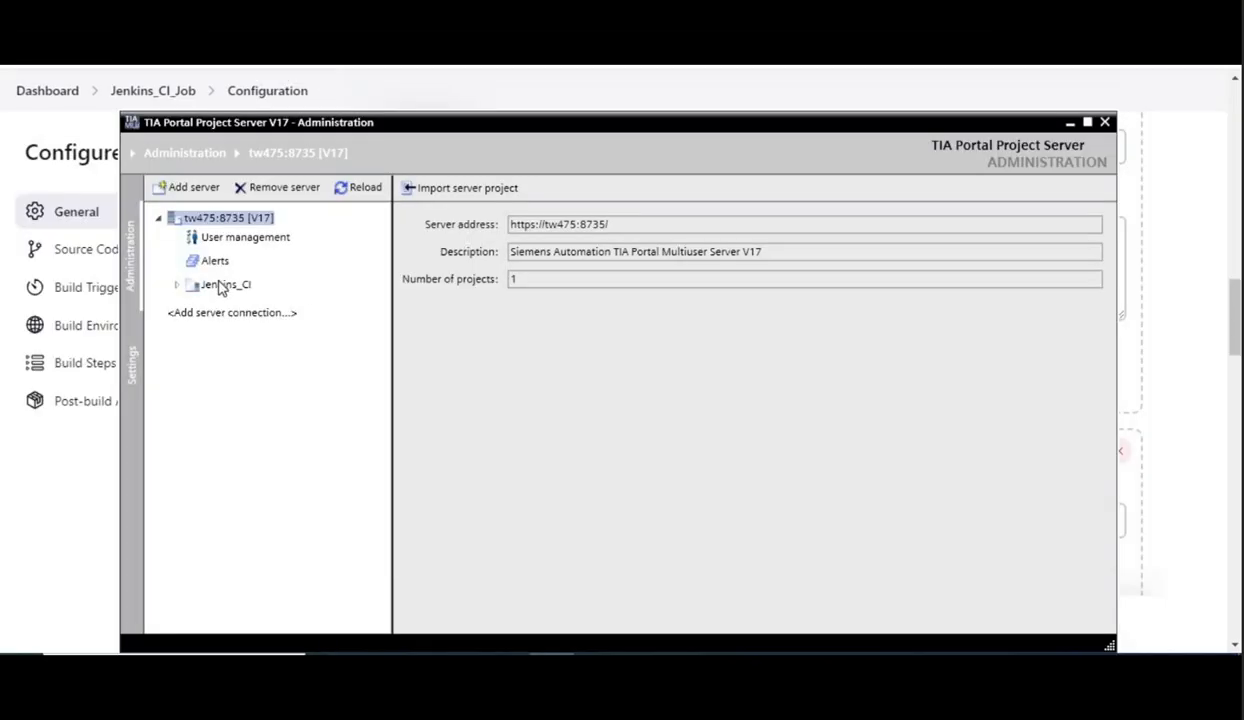
# Step: Select the Jenkins_CI project in the TIA Portal Project Server administration
pyautogui.click(221, 286)
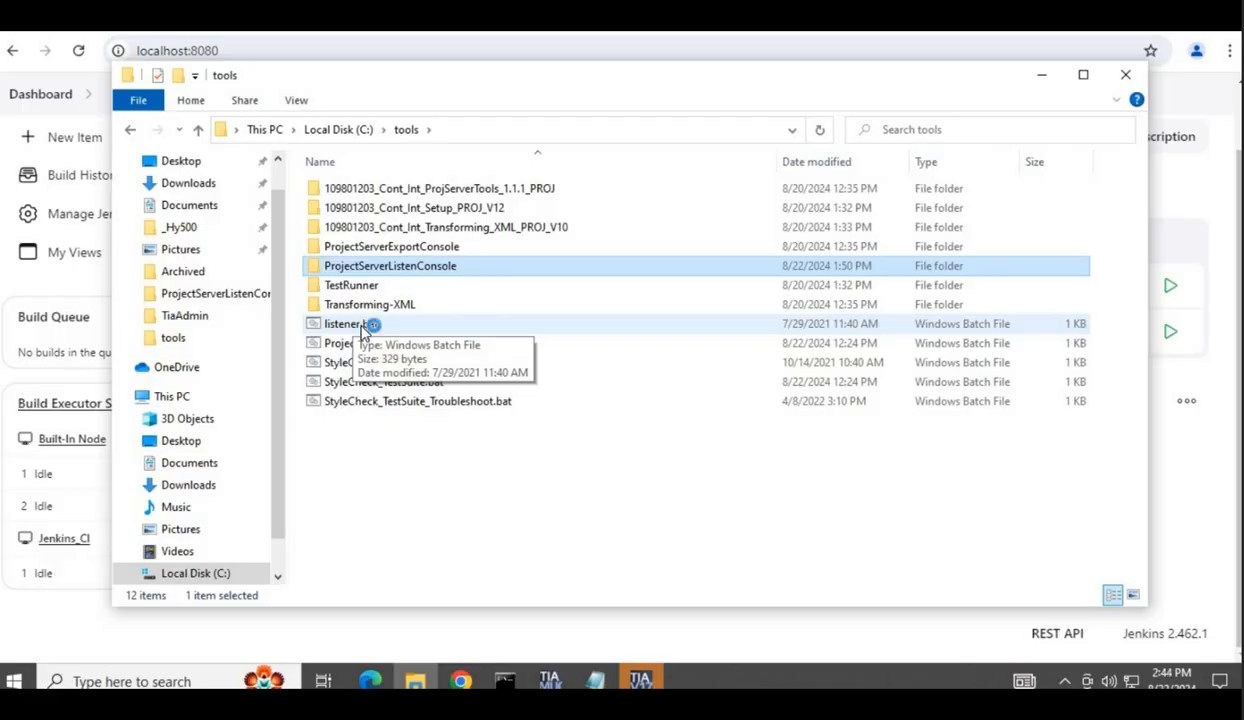
# Step: Run listener.bat from the tools folder and open the Jenkins_CI project from the Project Server's managed server projects
pyautogui.doubleClick(345, 324)
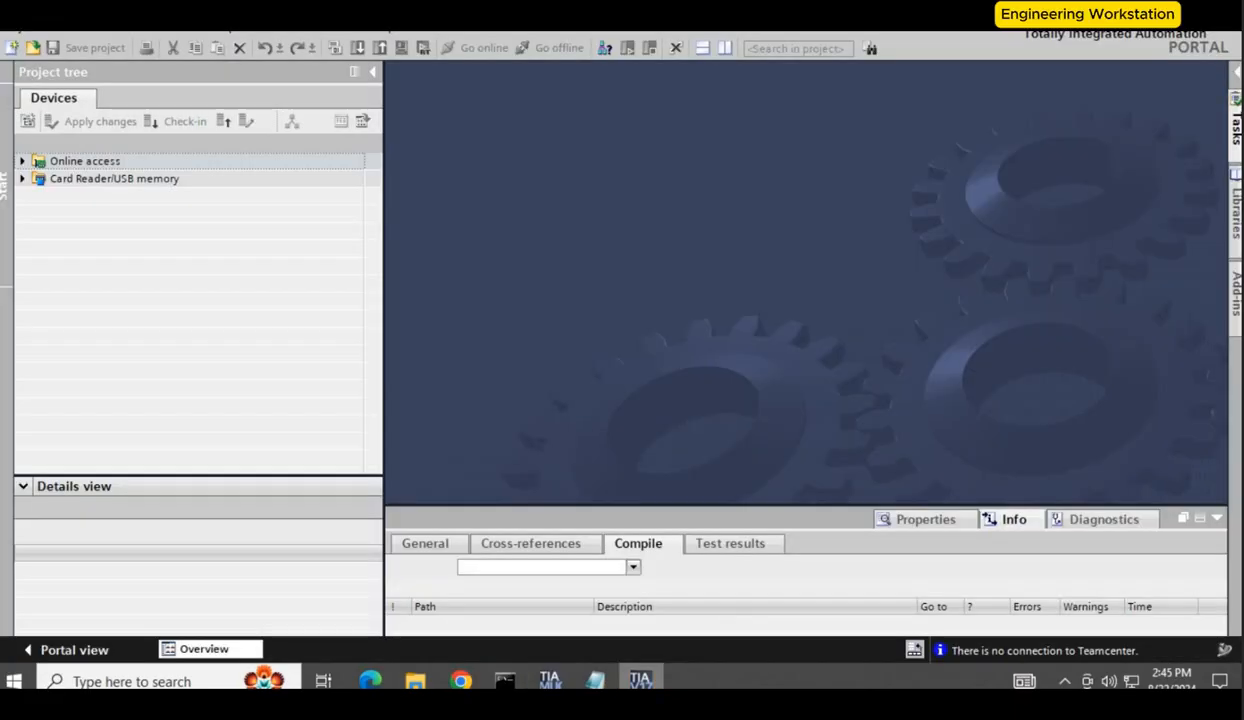
pyautogui.click(30, 34)
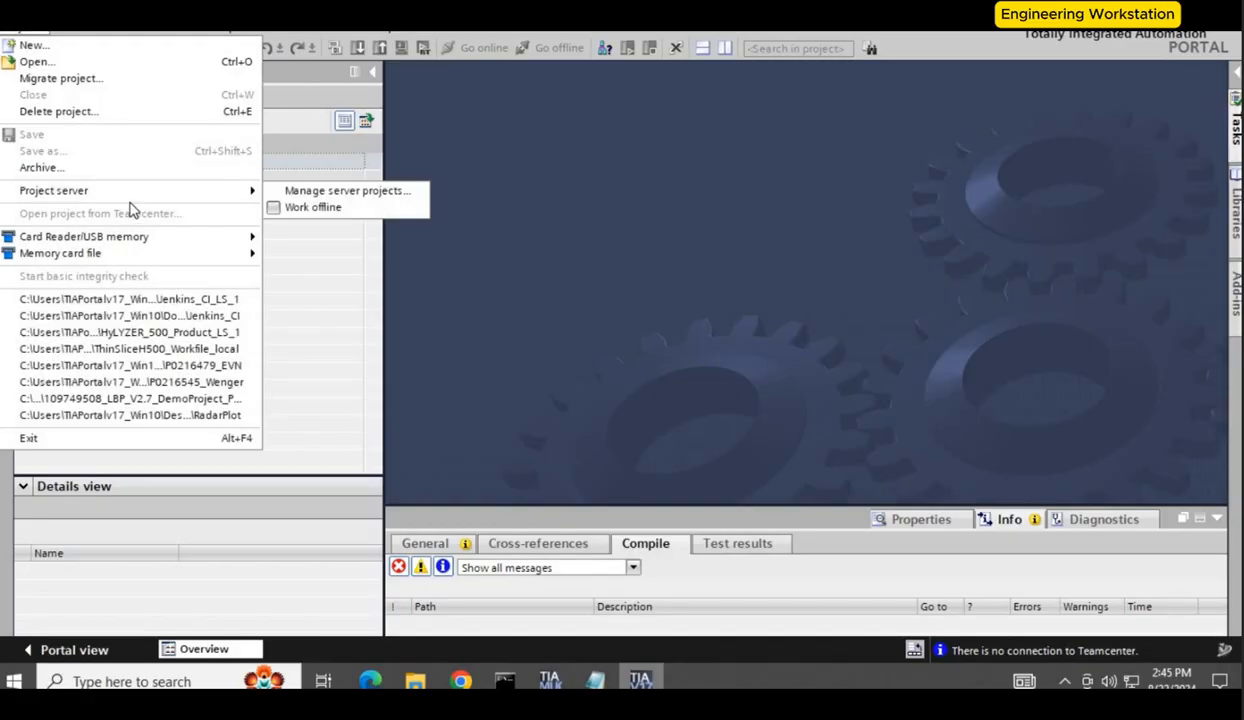
pyautogui.click(295, 192)
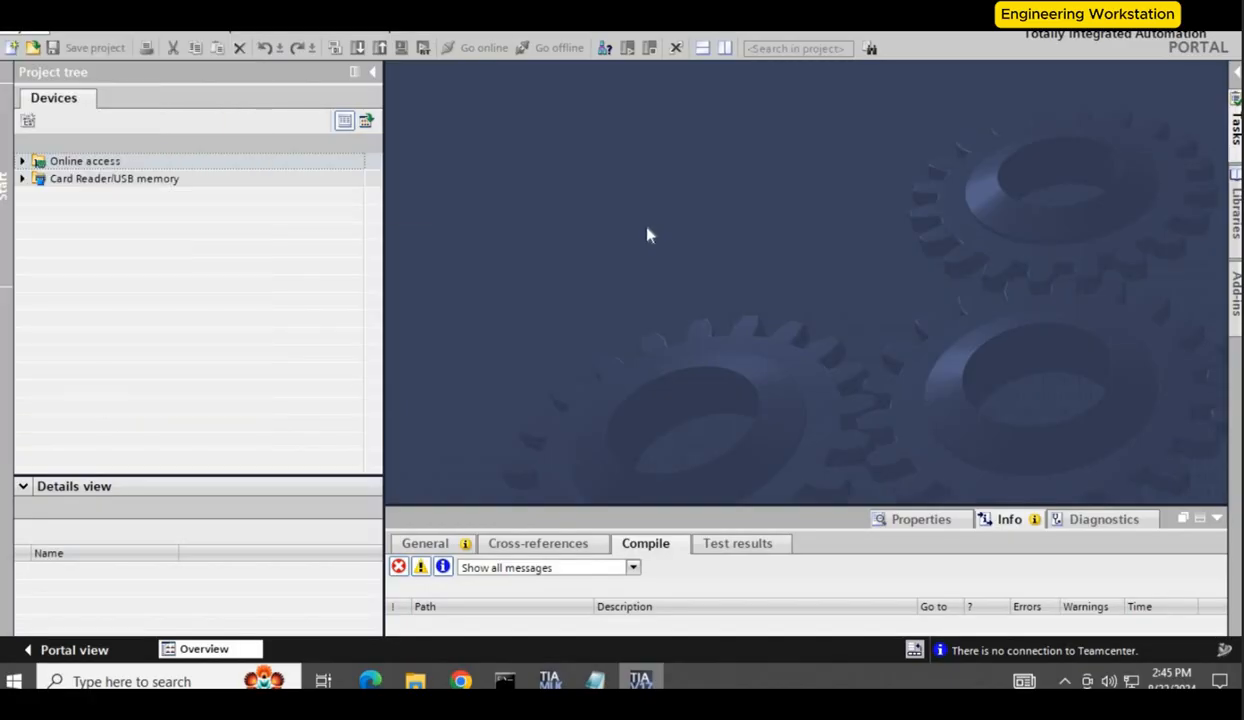
pyautogui.click(806, 167)
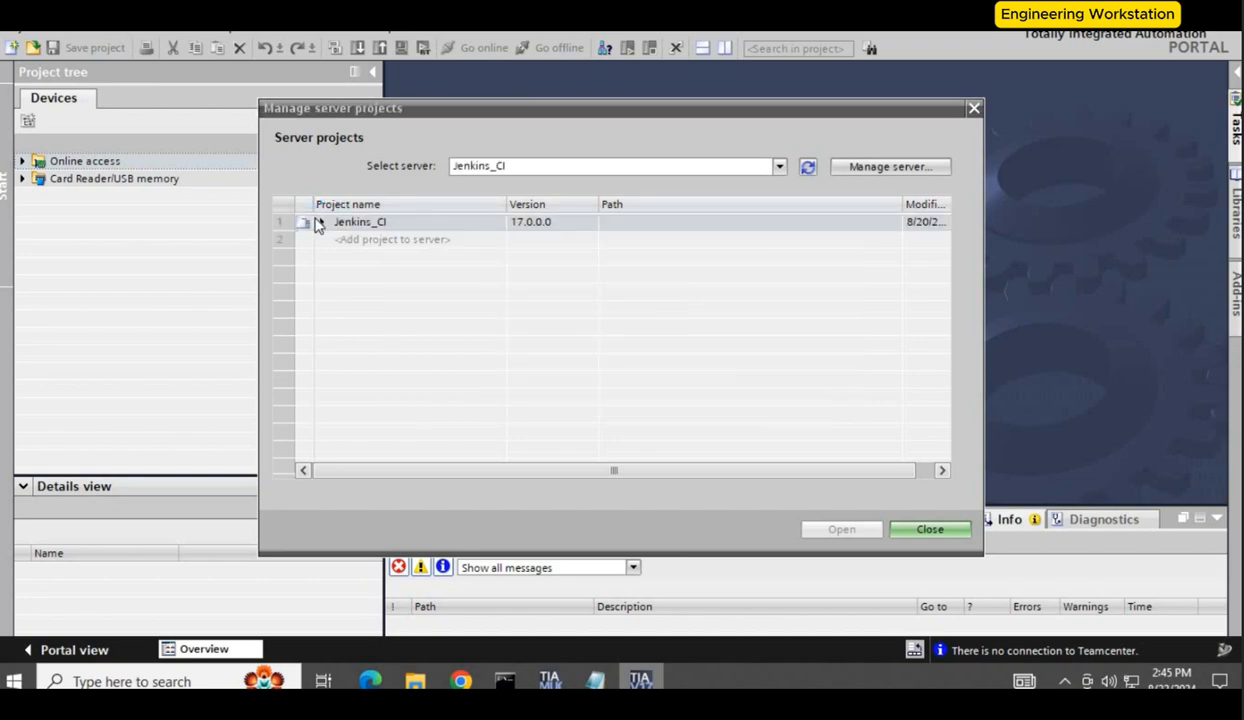
pyautogui.click(322, 222)
pyautogui.doubleClick(432, 241)
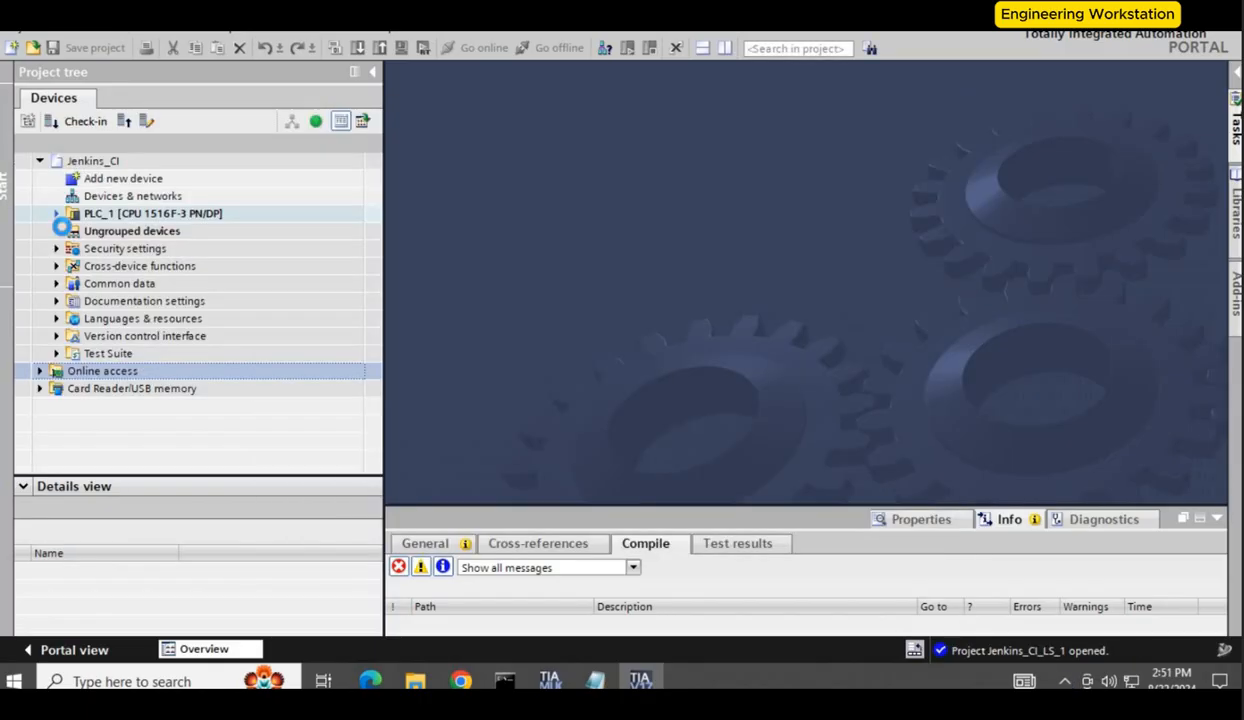
# Step: Add a new FBD function block named simple ADD to PLC_1's program blocks
pyautogui.click(56, 214)
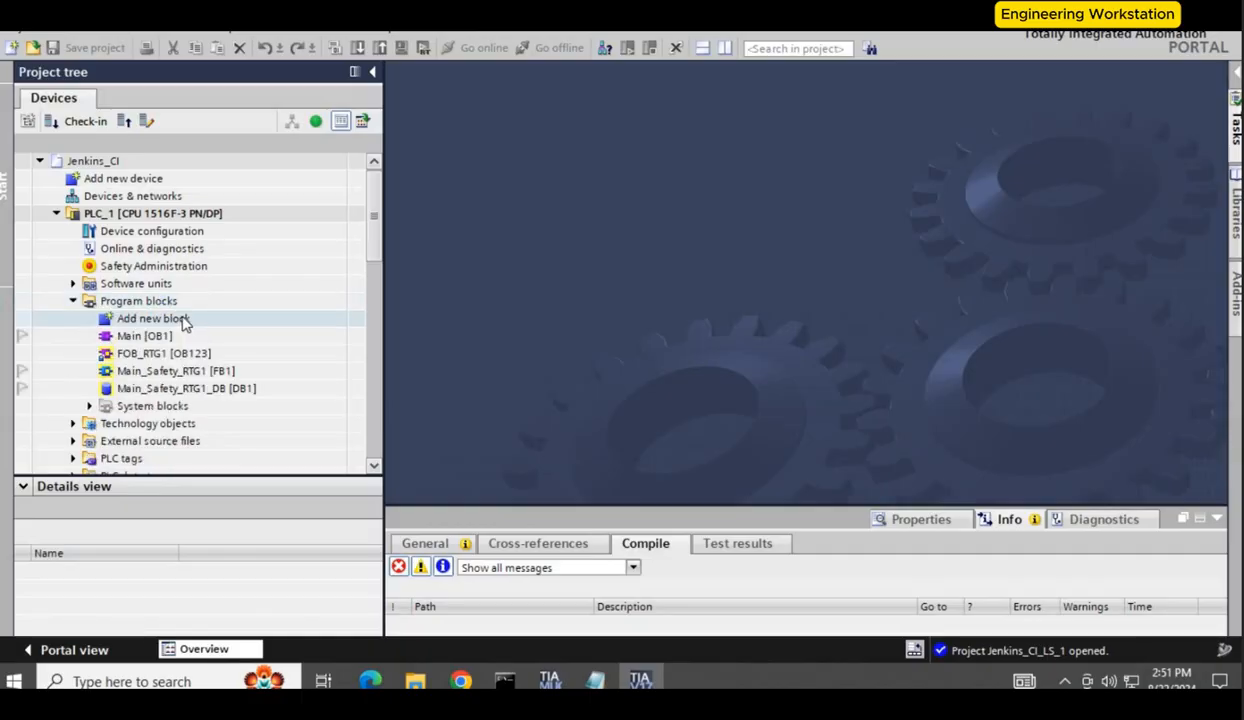
pyautogui.doubleClick(208, 339)
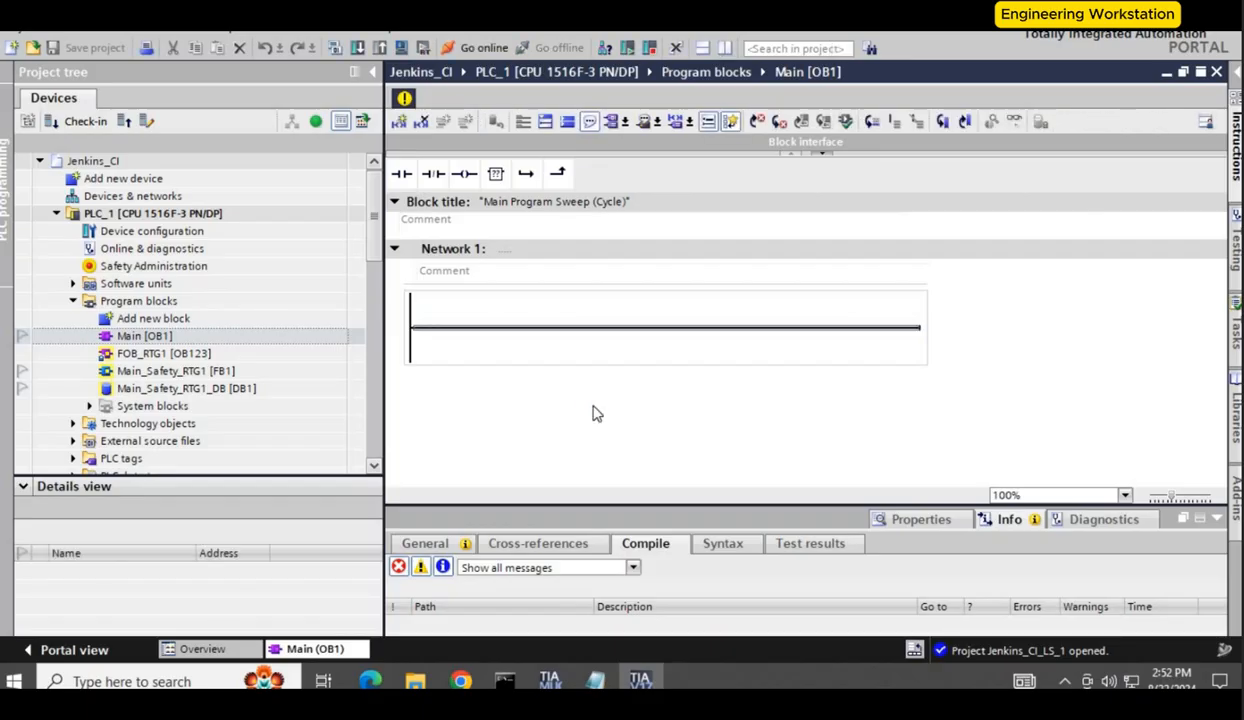
pyautogui.doubleClick(153, 318)
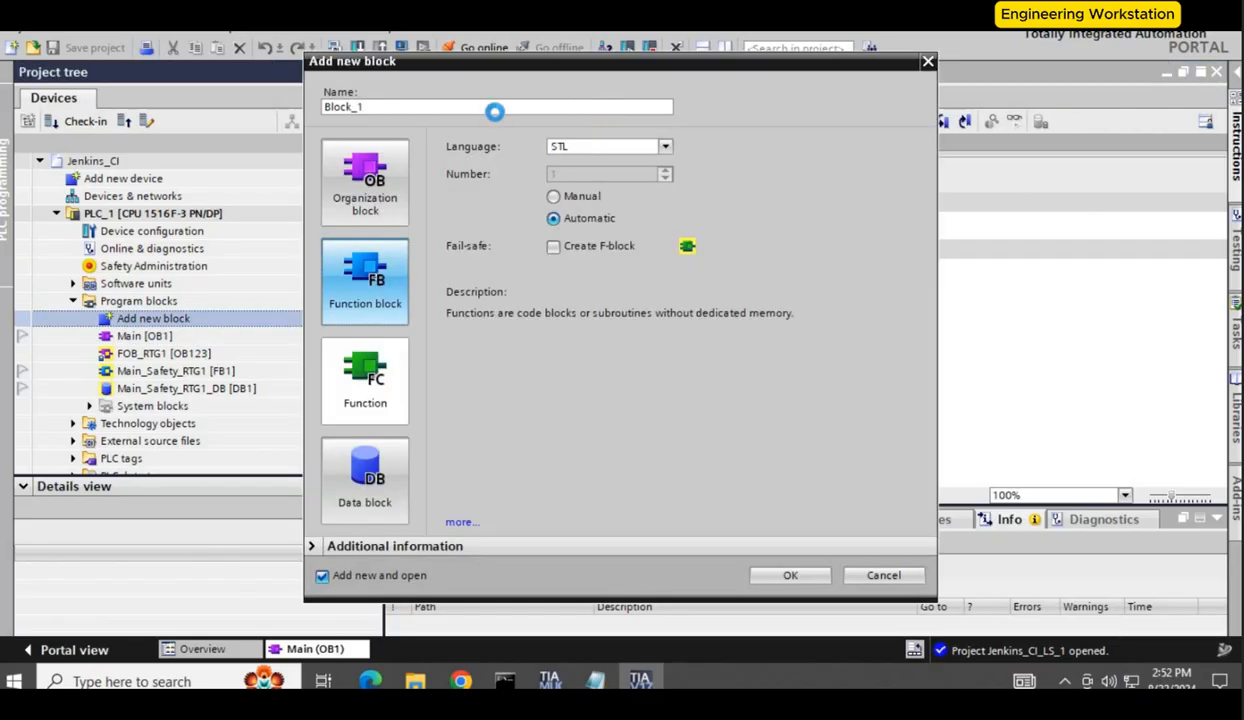
pyautogui.click(665, 147)
pyautogui.click(620, 174)
pyautogui.click(503, 106)
pyautogui.write('s')
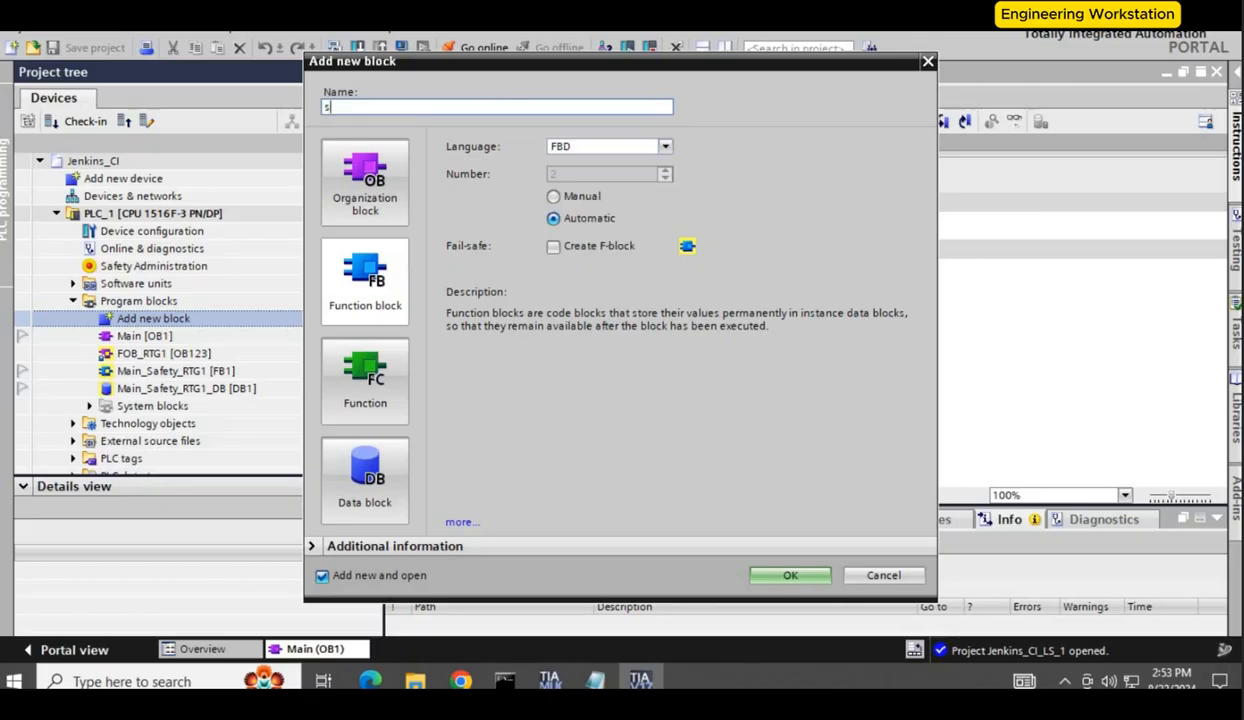
pyautogui.write('imple ADD')
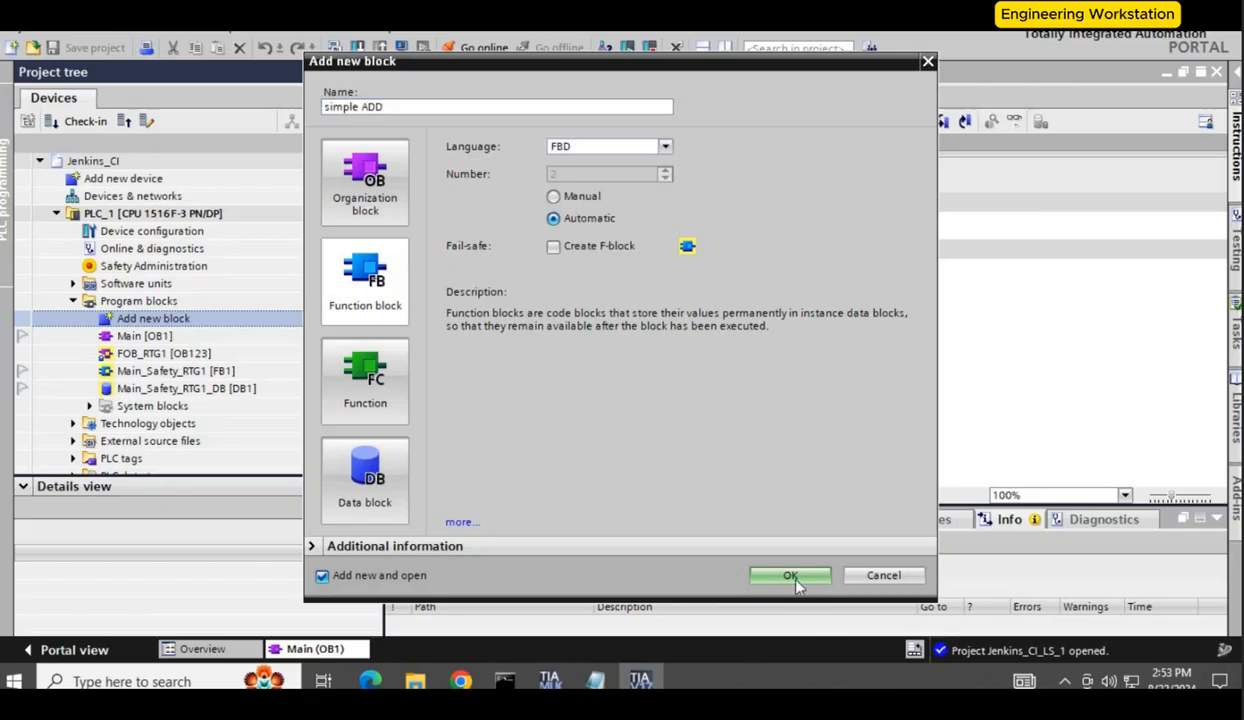
pyautogui.click(783, 576)
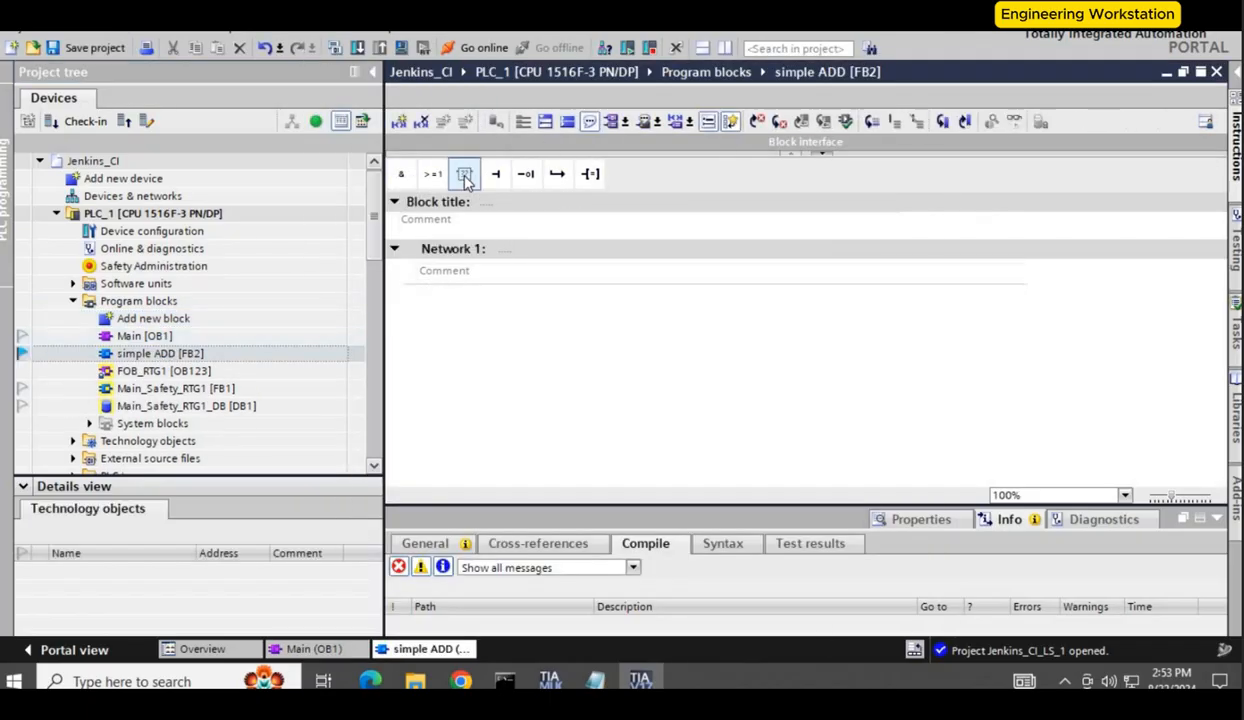
# Step: Insert an ADD box into Network 1 of the simple ADD block
pyautogui.moveTo(464, 173); pyautogui.dragTo(590, 300)
pyautogui.write('ADD')
pyautogui.press('Return')
pyautogui.click(486, 357)
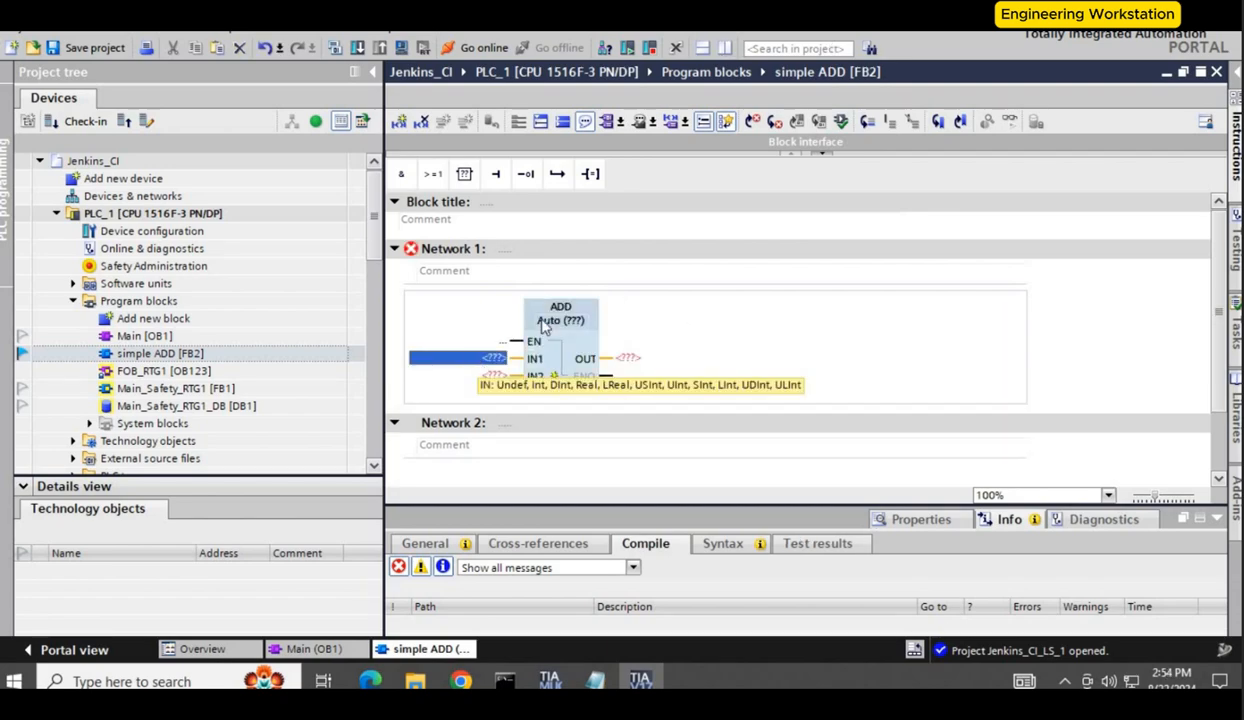
# Step: Declare inputs A and B and output C in the simple ADD block interface
pyautogui.moveTo(625, 153); pyautogui.dragTo(618, 242)
pyautogui.click(466, 197)
pyautogui.write('A')
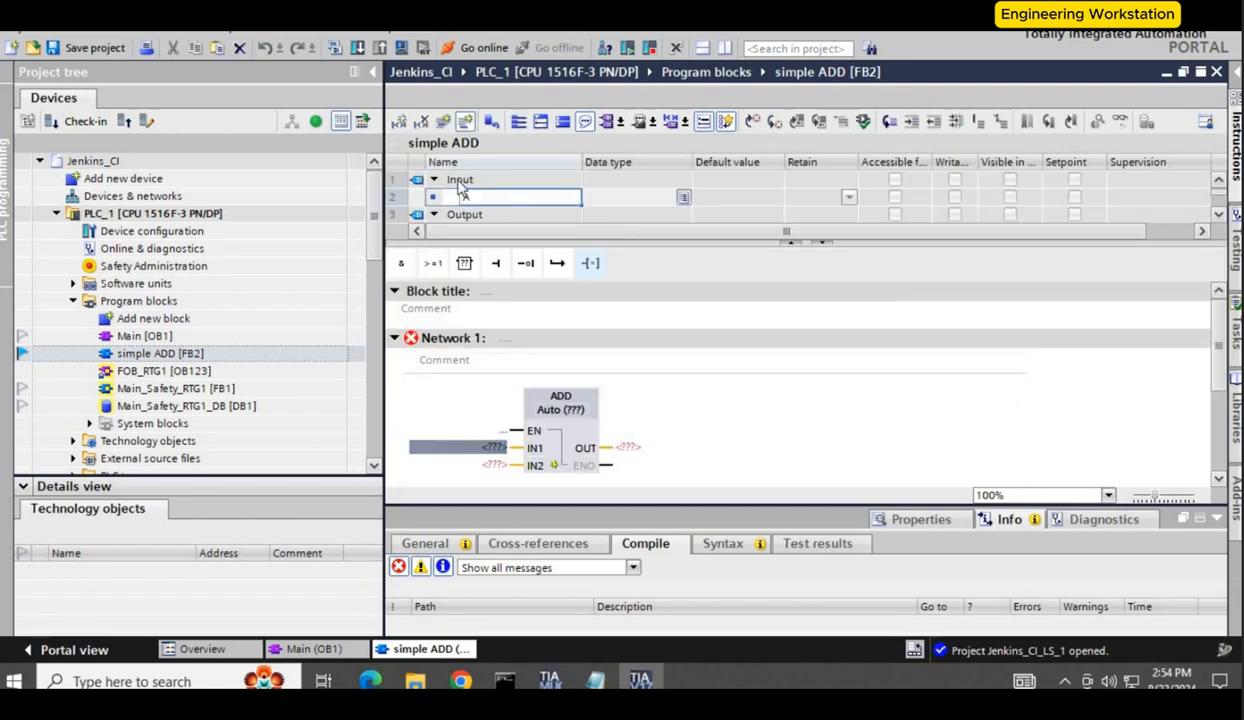
pyautogui.click(470, 214)
pyautogui.write('B')
pyautogui.moveTo(536, 242); pyautogui.dragTo(533, 268)
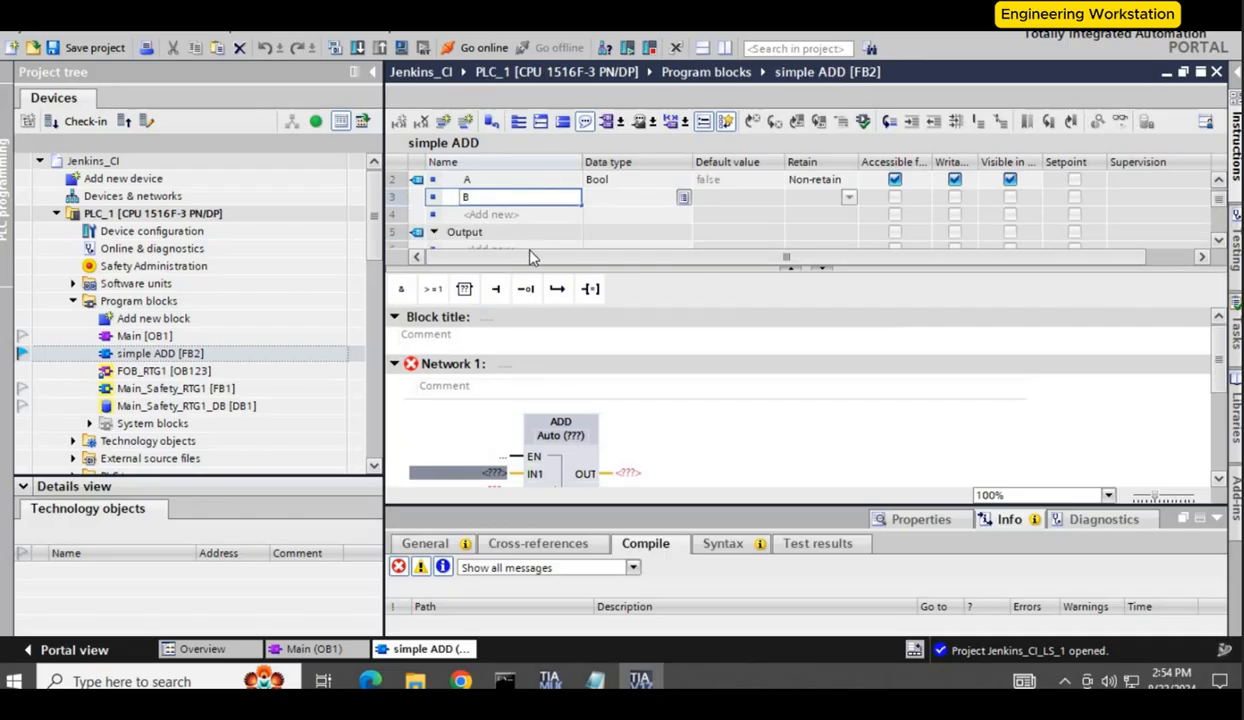
pyautogui.click(475, 247)
pyautogui.write('C')
# Step: Connect A to IN1, B to IN2 and C to OUT of the ADD box
pyautogui.click(691, 384)
pyautogui.write('A')
pyautogui.doubleClick(482, 467)
pyautogui.write('B')
pyautogui.doubleClick(625, 451)
pyautogui.write('C')
pyautogui.doubleClick(564, 414)
pyautogui.click(568, 445)
pyautogui.click(620, 213)
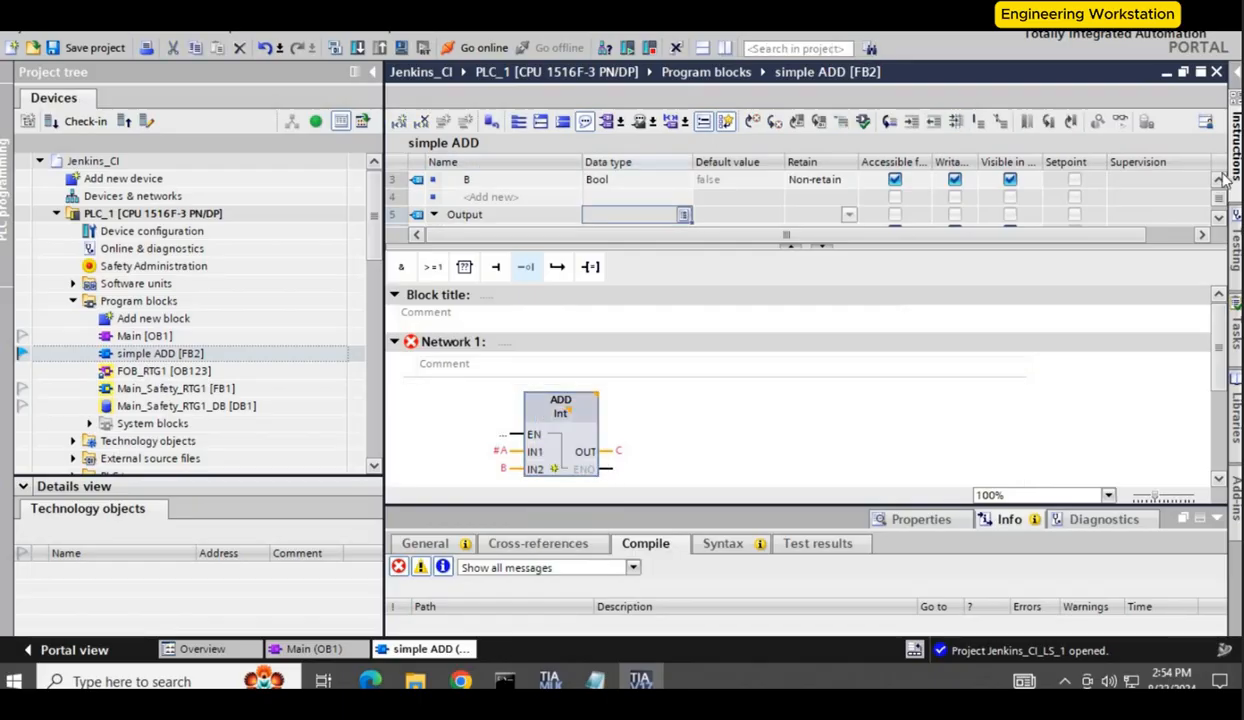
# Step: Set the data type of interface variables A, B and C to Int
pyautogui.scroll(1, 620, 210)
pyautogui.doubleClick(602, 198)
pyautogui.write('Int')
pyautogui.doubleClick(600, 215)
pyautogui.write('Int')
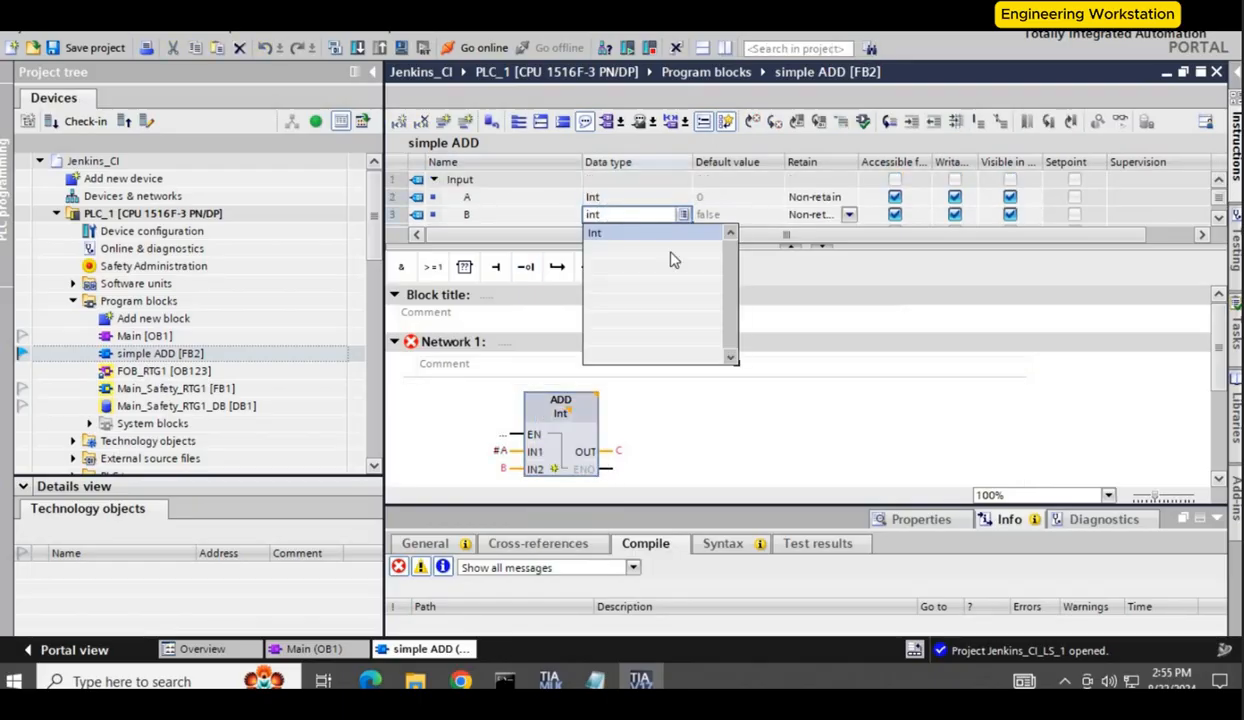
pyautogui.click(1218, 219)
pyautogui.click(1218, 219)
pyautogui.doubleClick(602, 181)
pyautogui.write('Int')
pyautogui.click(753, 445)
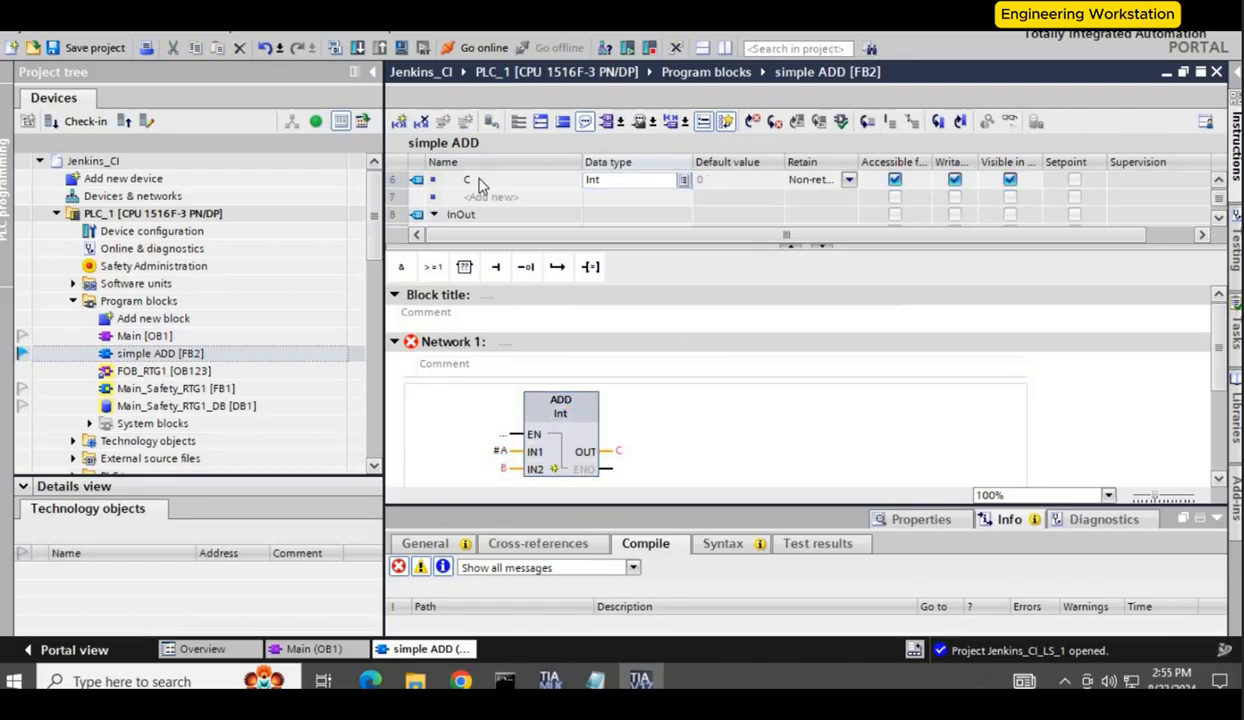
# Step: Reassign C to the ADD box's OUT and B to its IN2 operand
pyautogui.click(480, 182)
pyautogui.scroll(-2, 612, 435)
pyautogui.doubleClick(620, 304)
pyautogui.write('c')
pyautogui.press('Return')
pyautogui.doubleClick(505, 322)
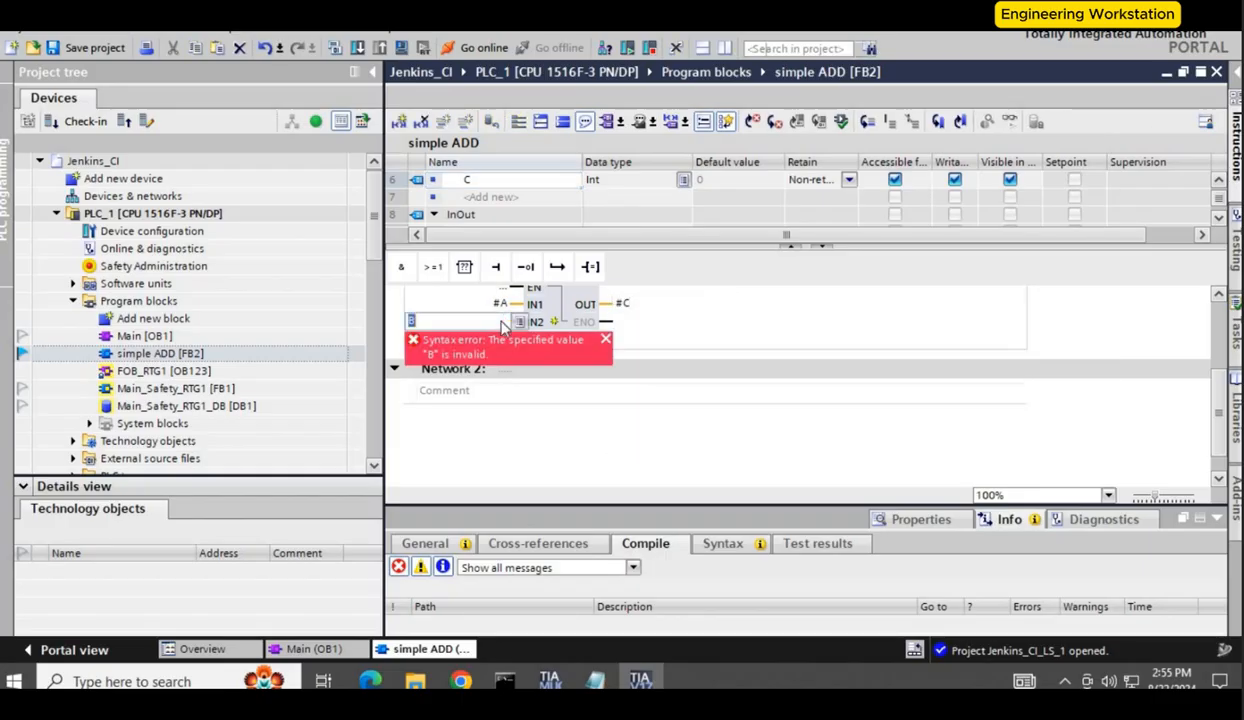
pyautogui.write('b')
pyautogui.click(452, 441)
pyautogui.press('Return')
# Step: Call simple ADD in Network 1 of Main [OB1] with a single-instance data block simple ADD_DB
pyautogui.click(305, 650)
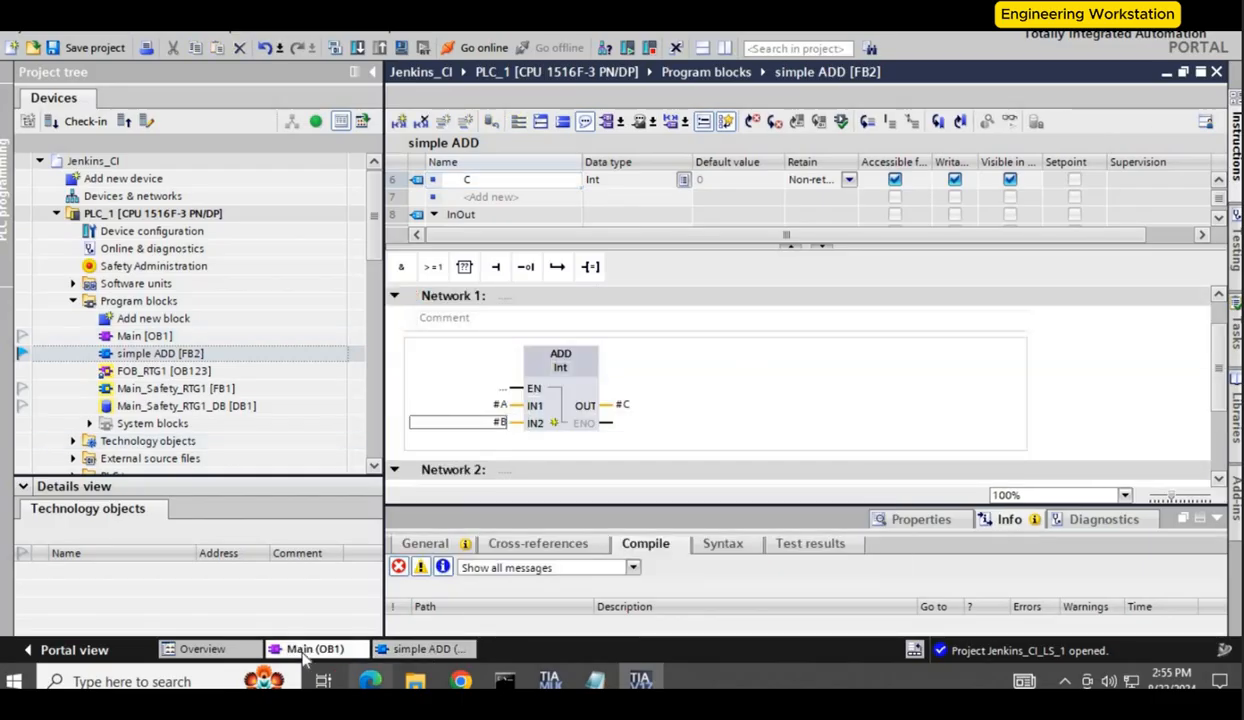
pyautogui.moveTo(510, 338); pyautogui.dragTo(515, 340)
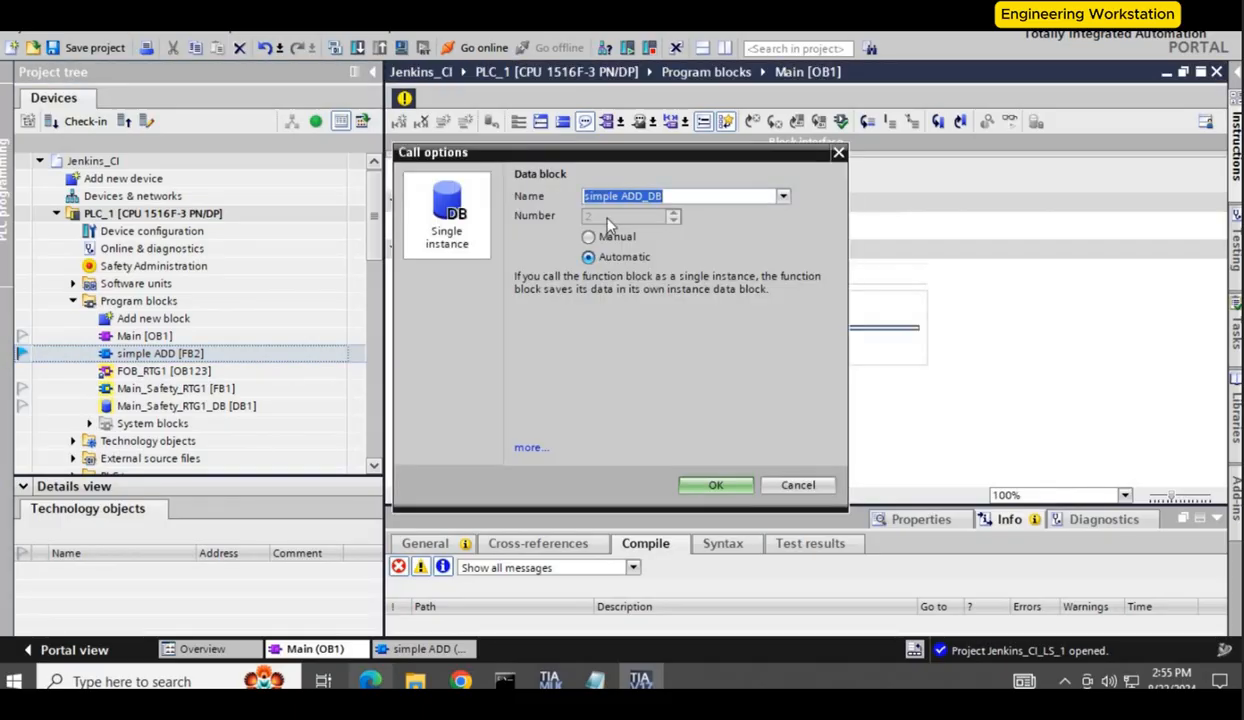
pyautogui.click(715, 487)
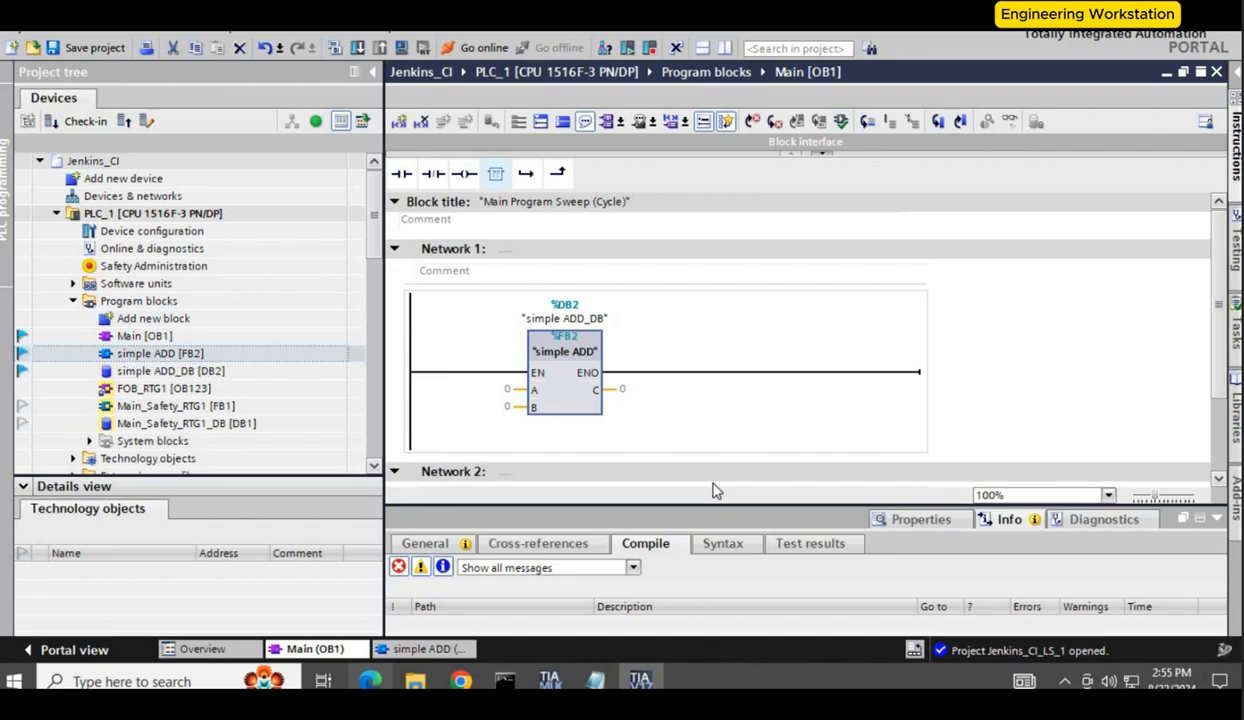
# Step: Expand the Test Suite folder in the project tree
pyautogui.moveTo(376, 244); pyautogui.dragTo(376, 352)
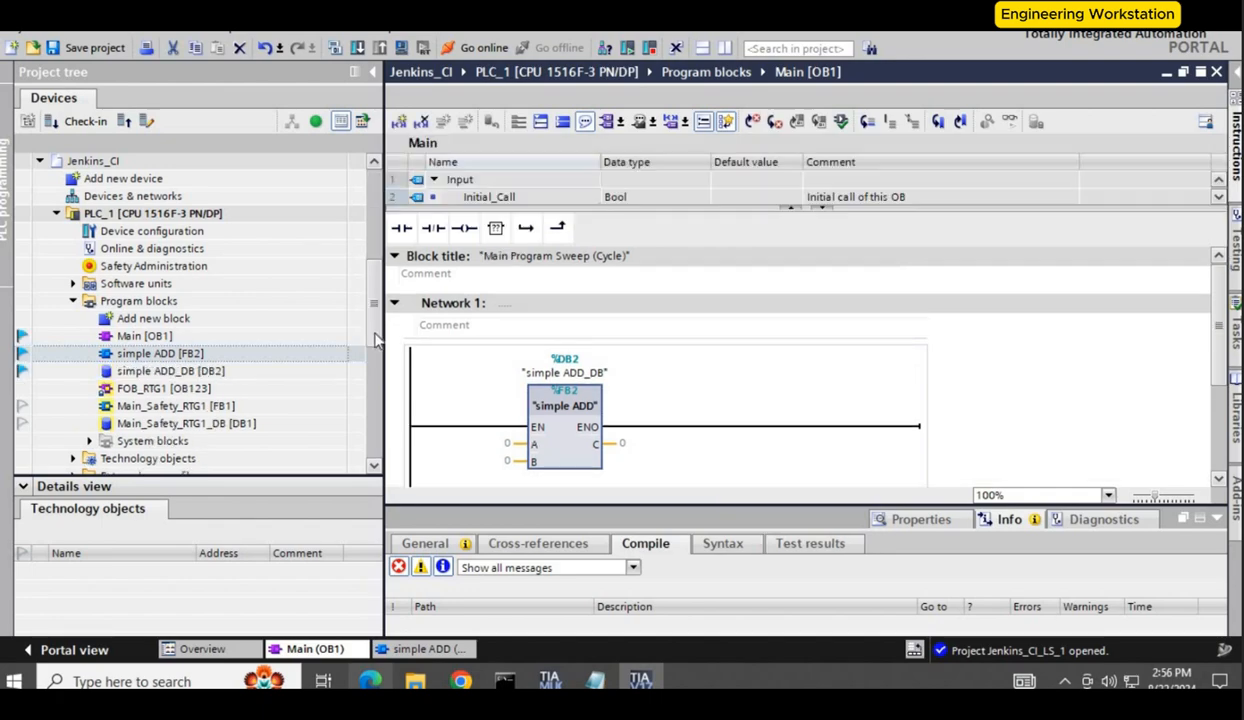
pyautogui.scroll(-1, 376, 352)
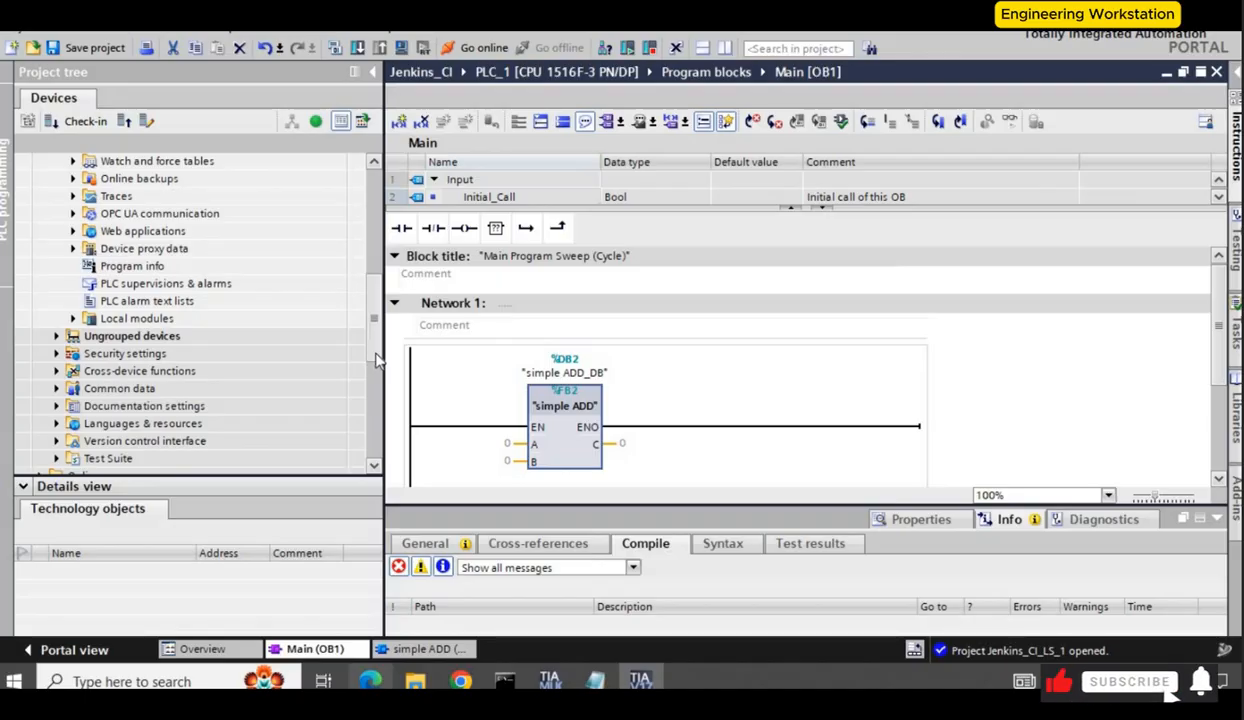
pyautogui.scroll(-1, 377, 378)
pyautogui.scroll(-2, 377, 378)
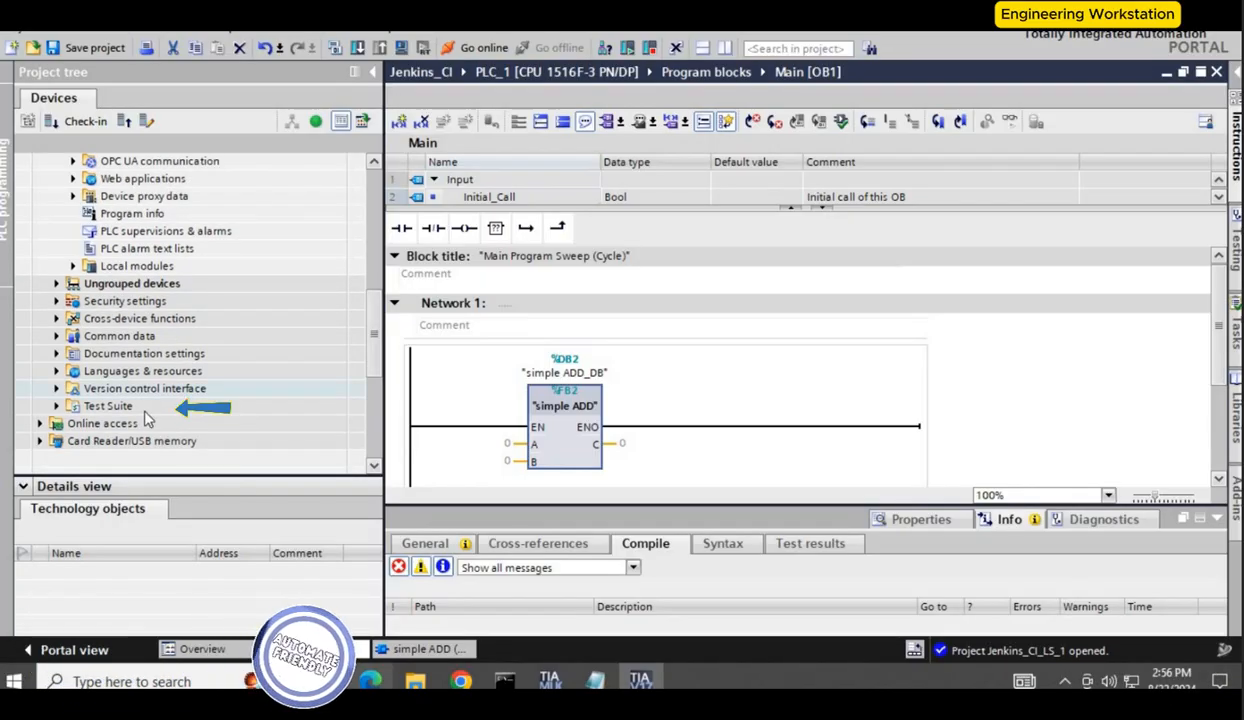
pyautogui.click(57, 406)
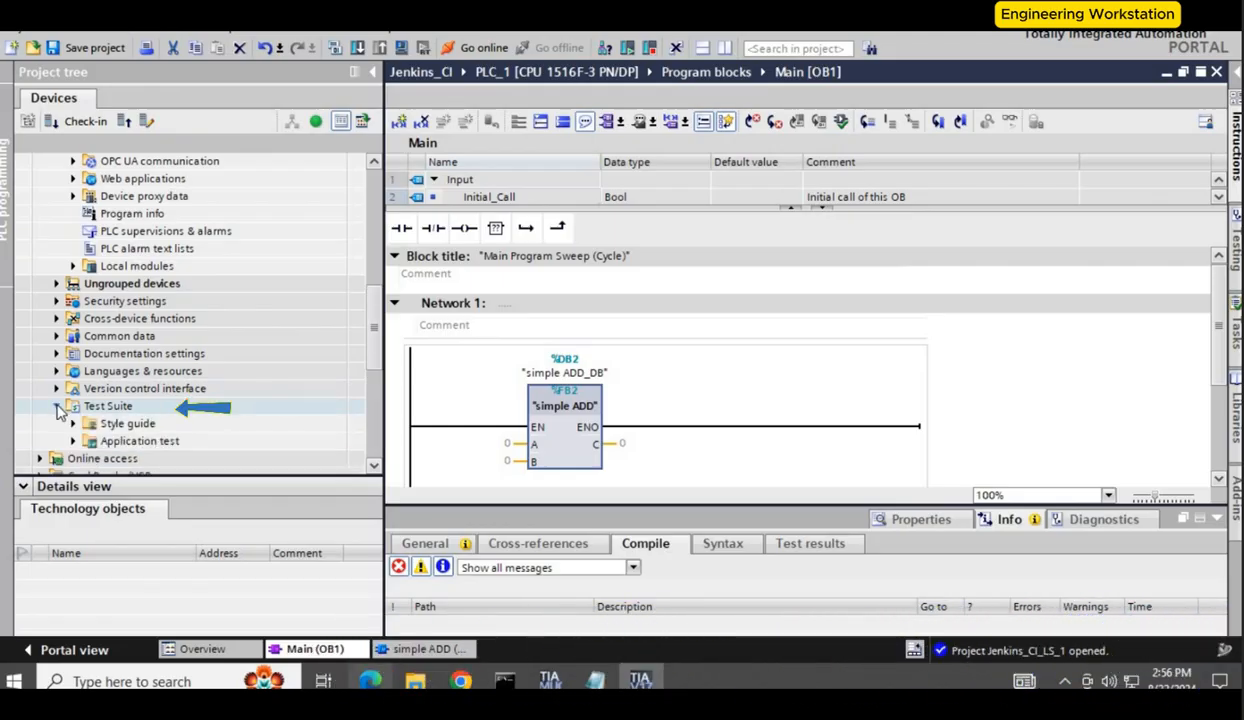
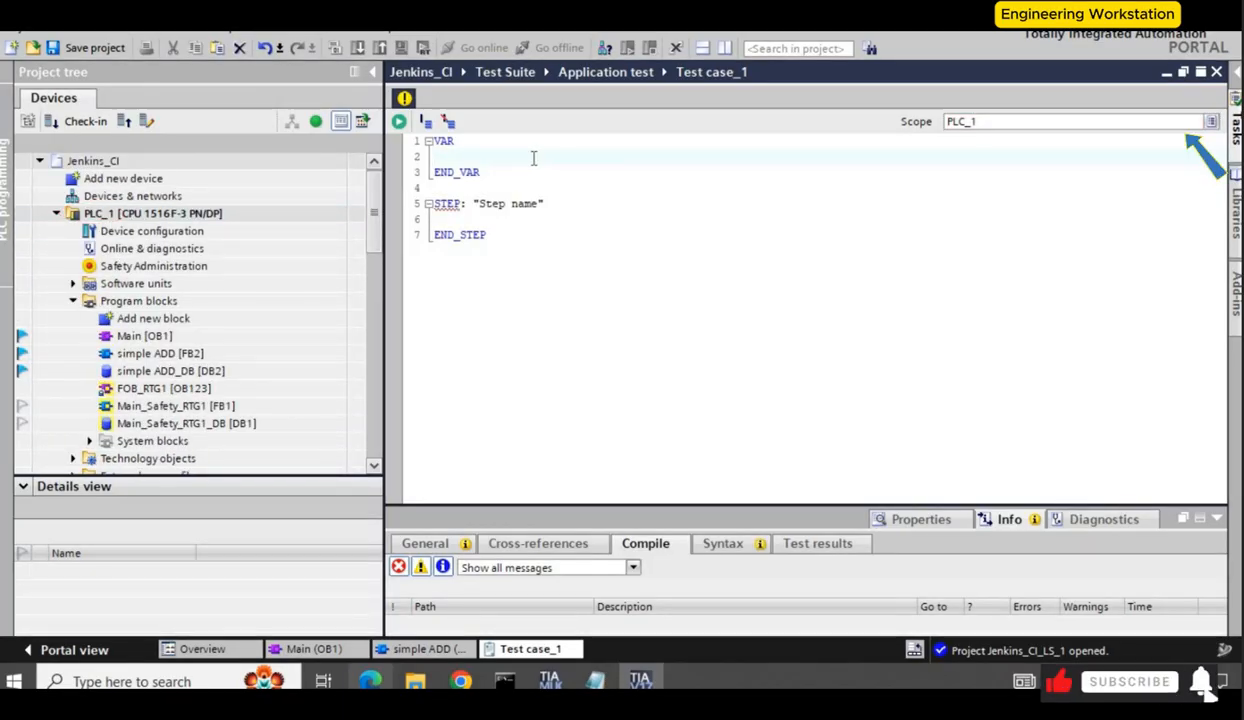
# Step: Declare variable A mapped to "simple ADD_DB".A in the test case's VAR section
pyautogui.write('A =')
pyautogui.press('BackSpace')
pyautogui.press('BackSpace')
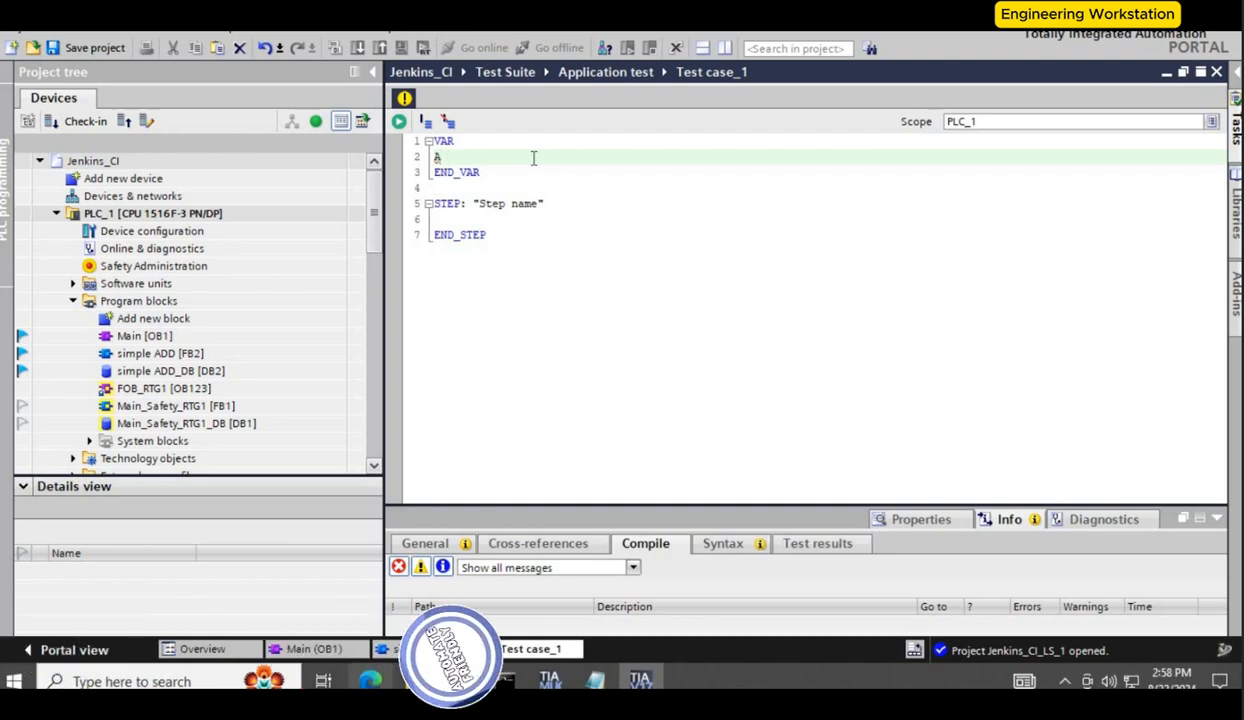
pyautogui.write(': "simple ADD_DB".')
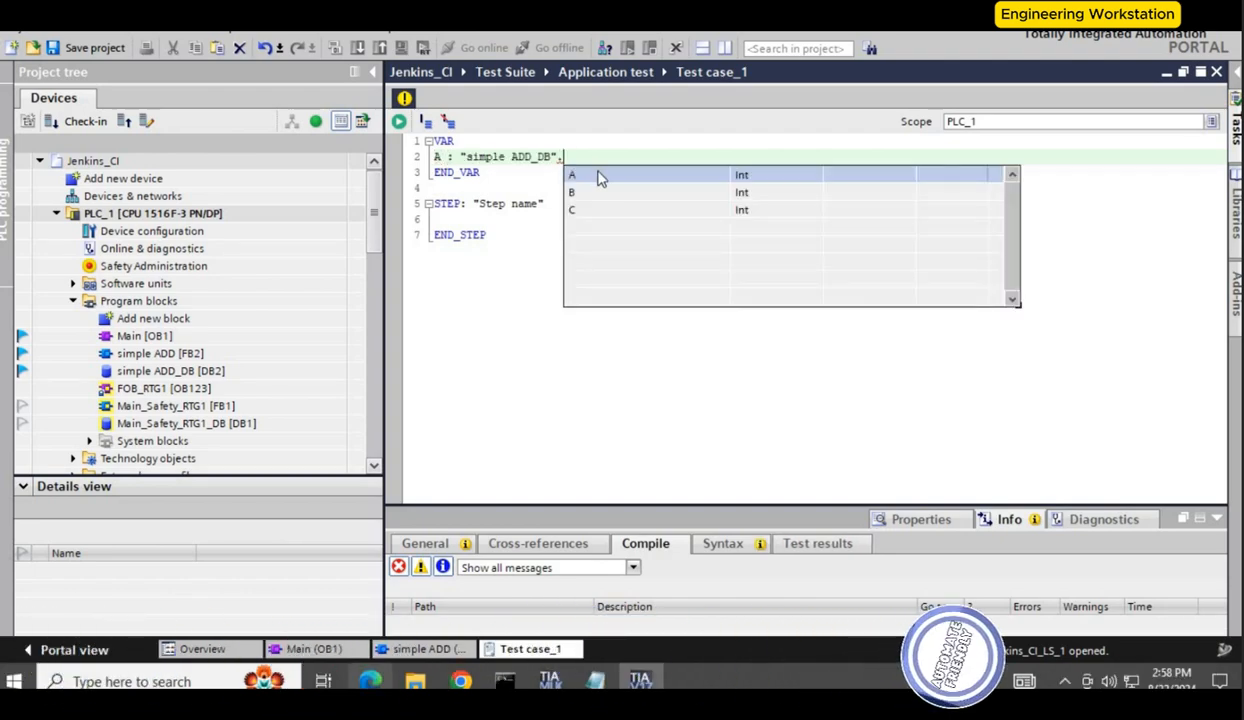
pyautogui.write('A;')
pyautogui.click(616, 155)
pyautogui.press('Return')
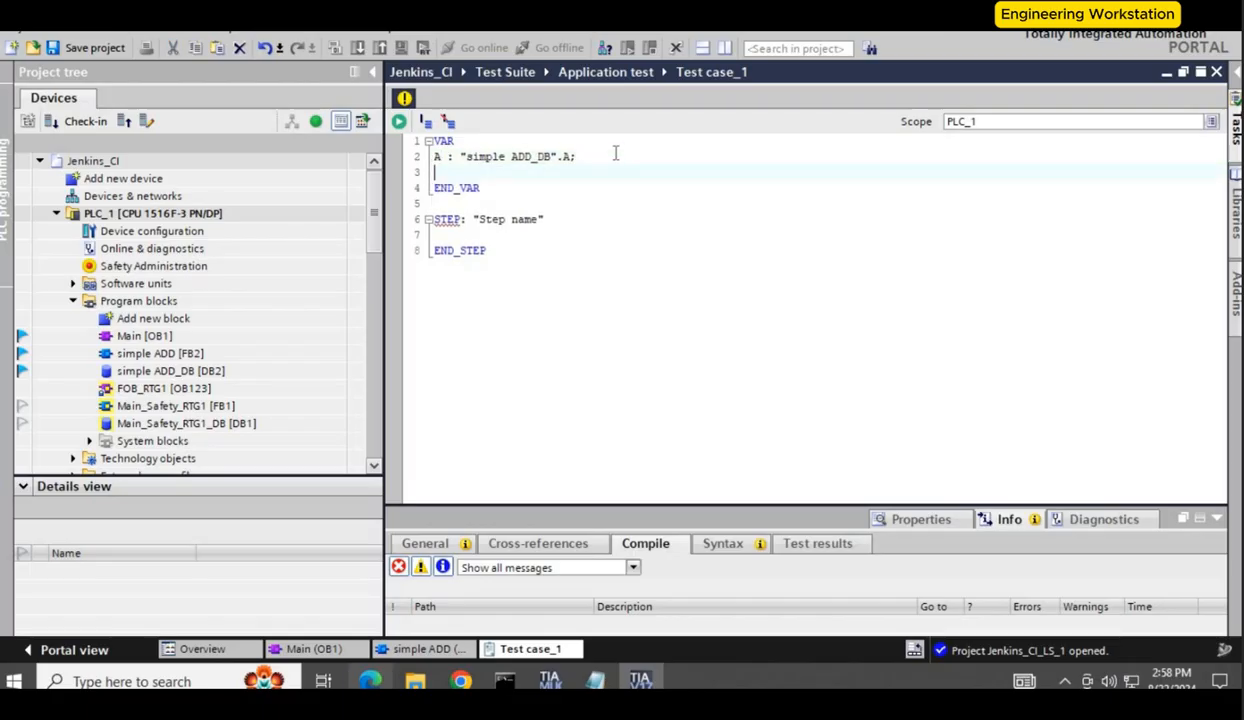
# Step: Add declarations for B and C mapped to "simple ADD_DB".B and "simple ADD_DB".C
pyautogui.hotkey('ctrl', 'v')
pyautogui.press('Return')
pyautogui.hotkey('ctrl', 'v')
pyautogui.click(441, 173)
pyautogui.press('BackSpace')
pyautogui.write('B')
pyautogui.press('BackSpace')
pyautogui.write('c')
pyautogui.press('BackSpace')
pyautogui.write('C')
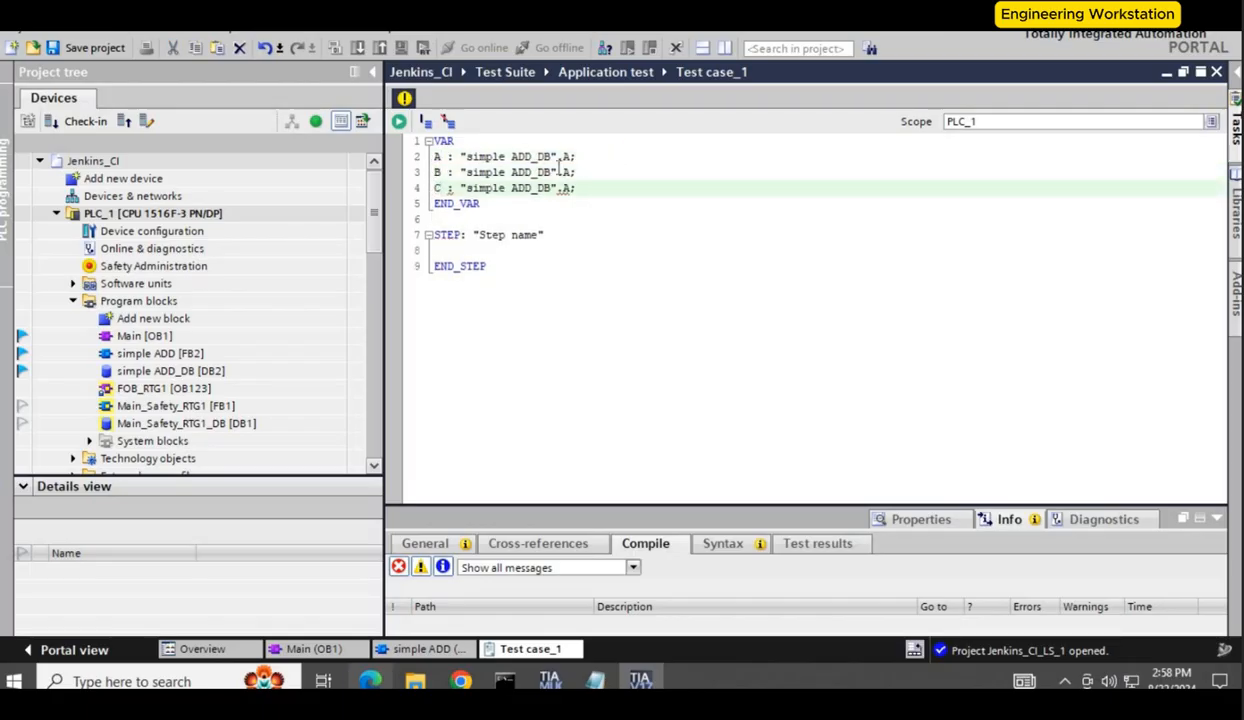
pyautogui.click(570, 173)
pyautogui.press('BackSpace')
pyautogui.write('B')
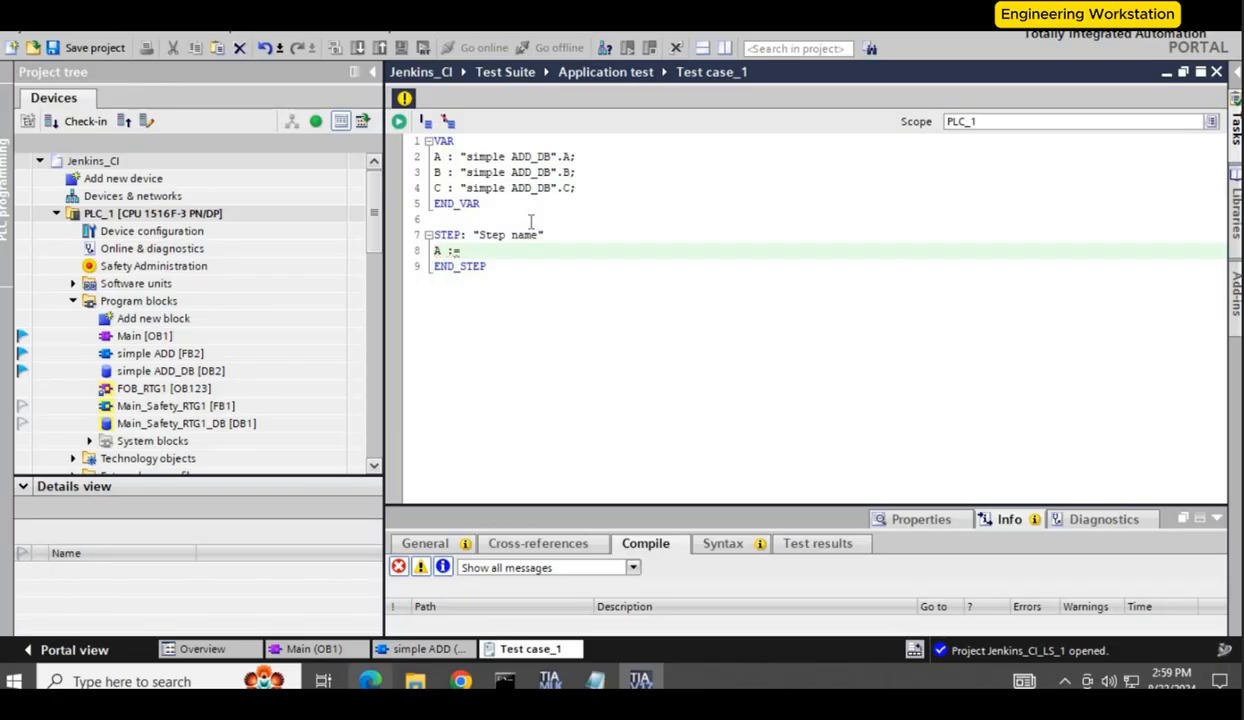
# Step: In the test step, assign A := 3 and B := 4
pyautogui.write('3')
pyautogui.press('Return')
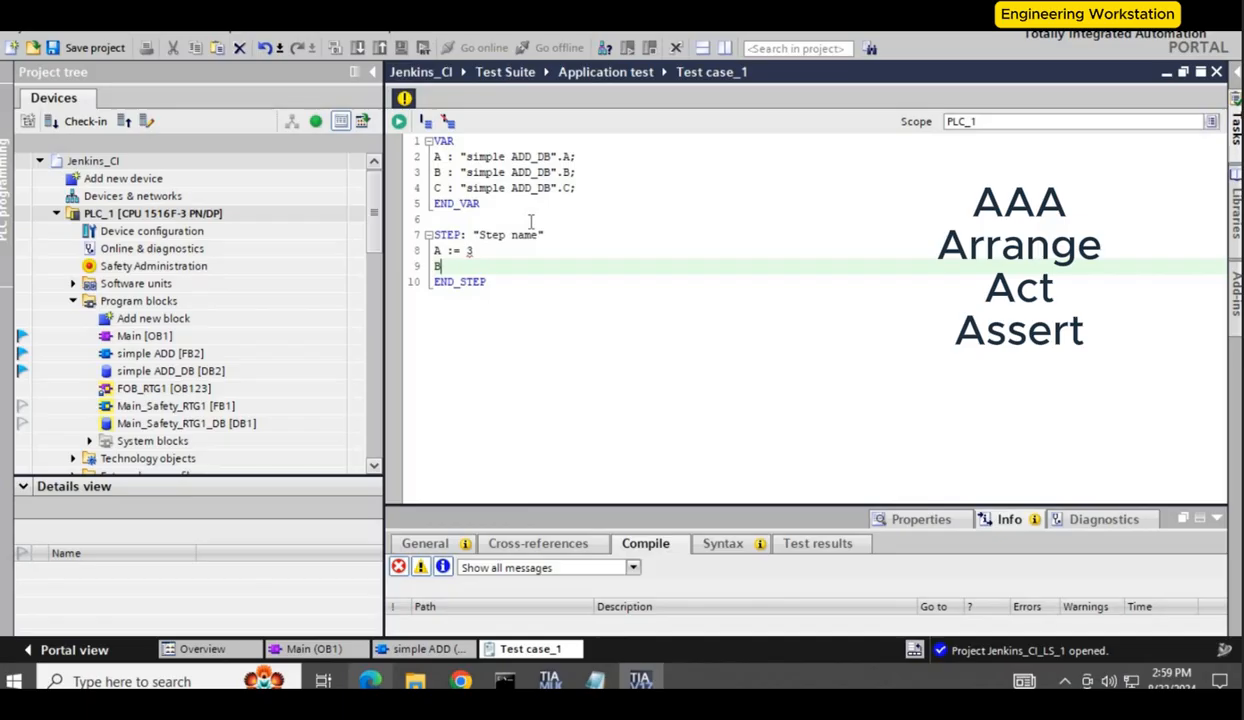
pyautogui.write('B := 4')
pyautogui.press('Return')
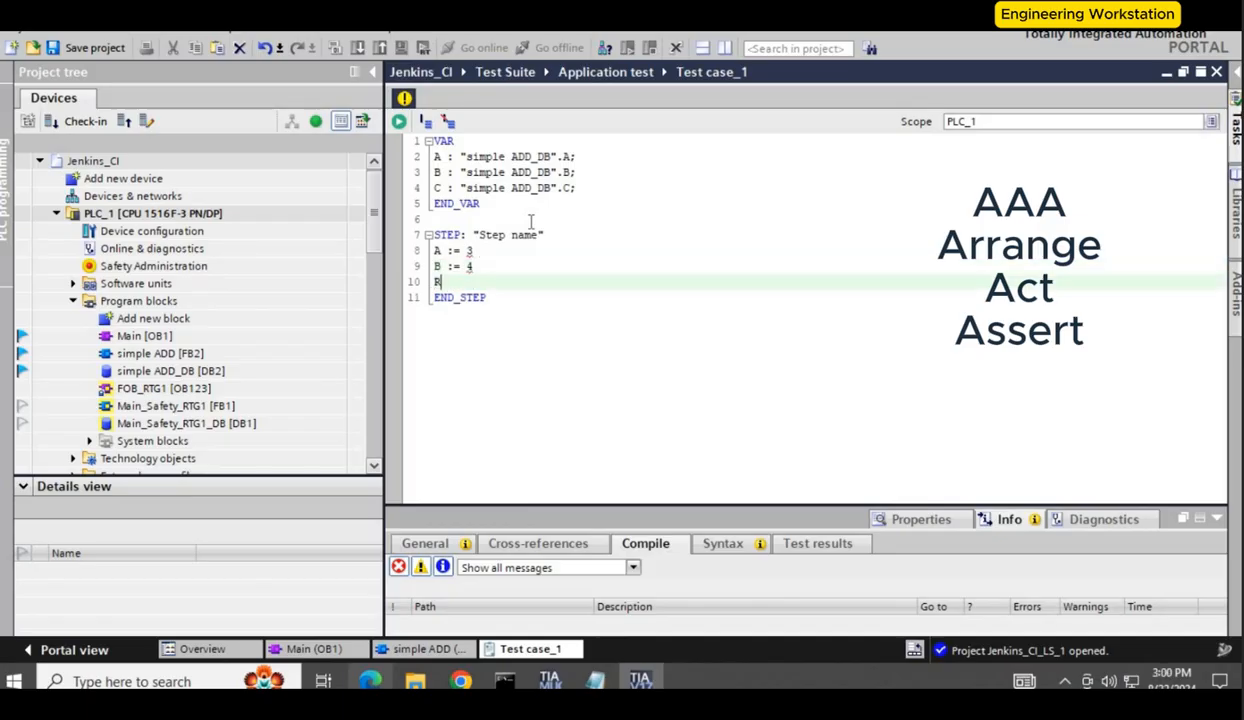
# Step: Add the statement RUN(TIME := T#1s); to execute the program for one second
pyautogui.write('RUN')
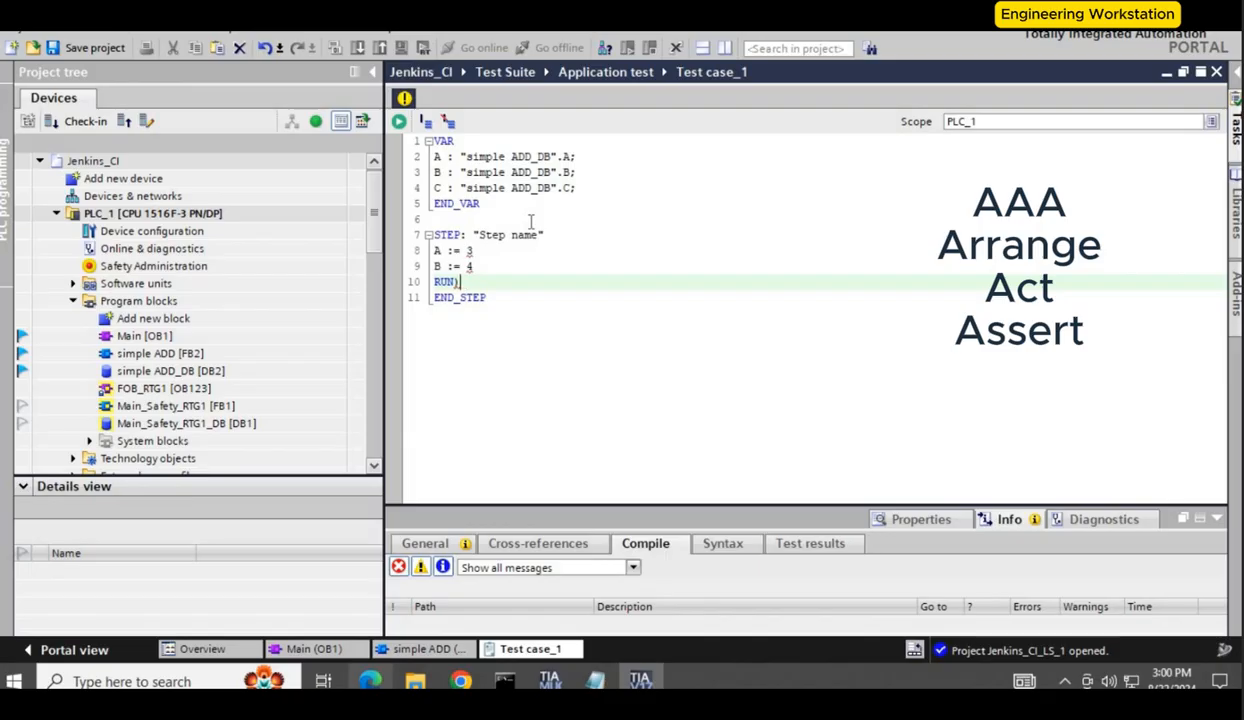
pyautogui.write('(')
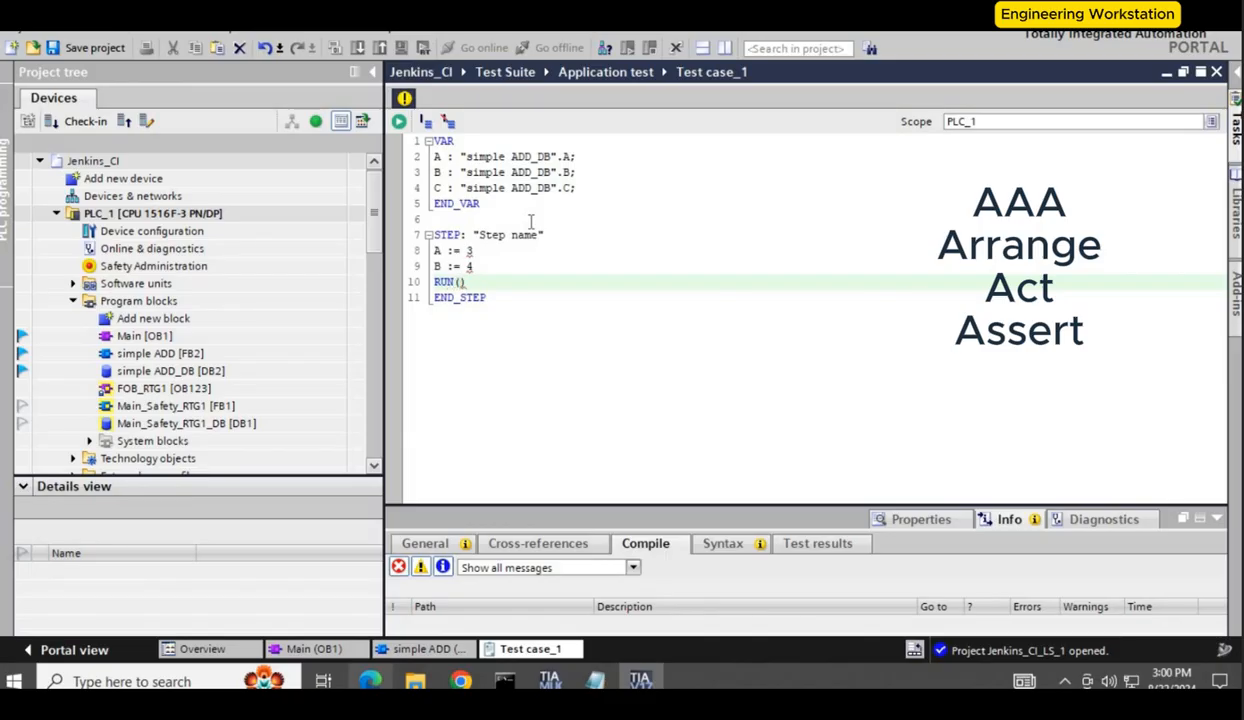
pyautogui.write('TIME')
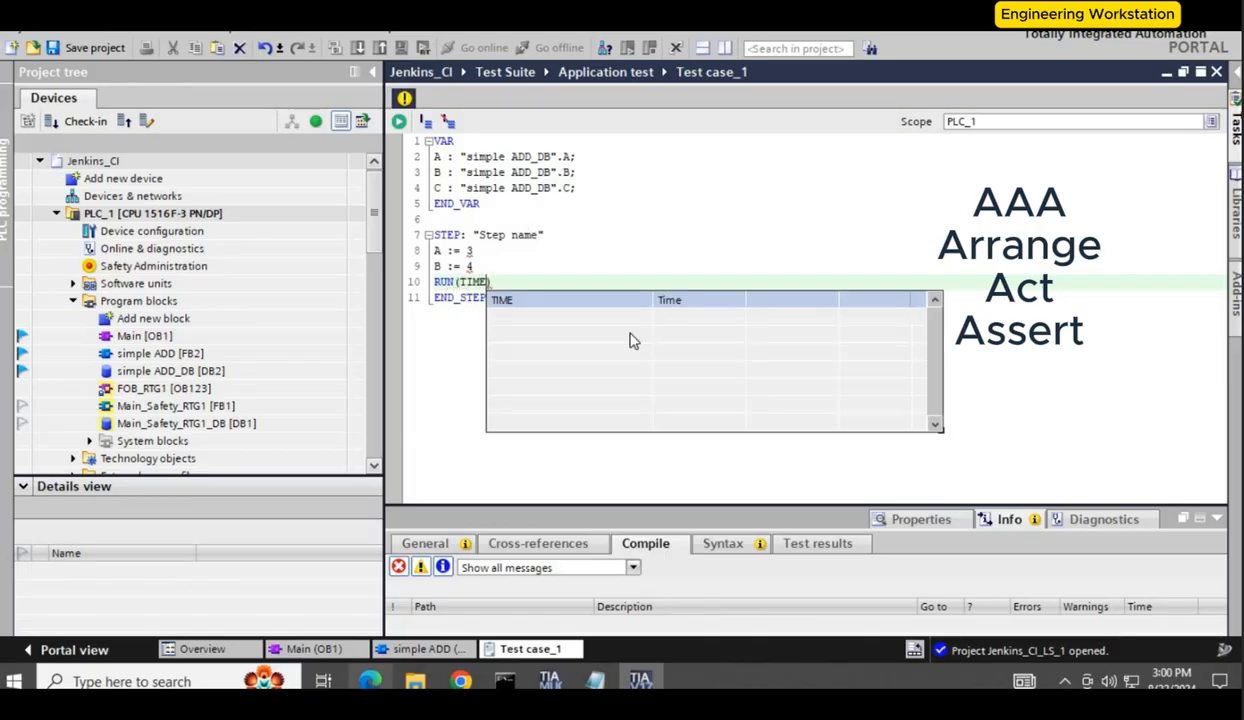
pyautogui.doubleClick(597, 300)
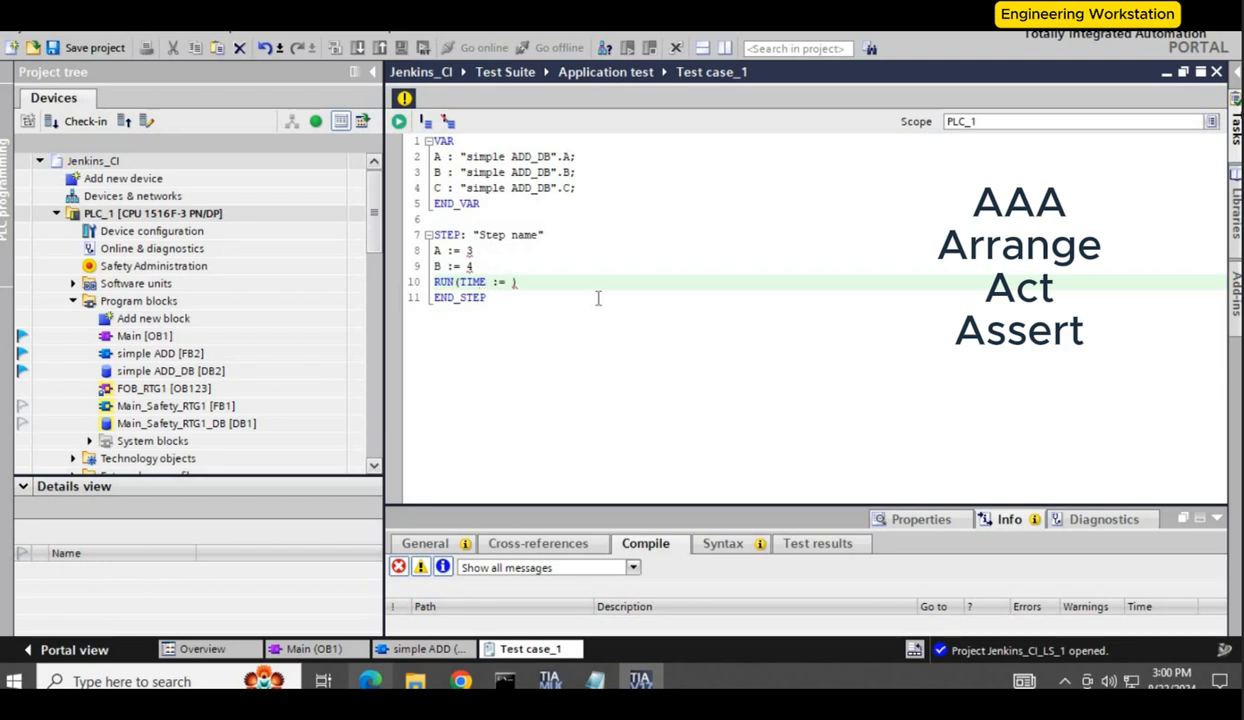
pyautogui.press('BackSpace')
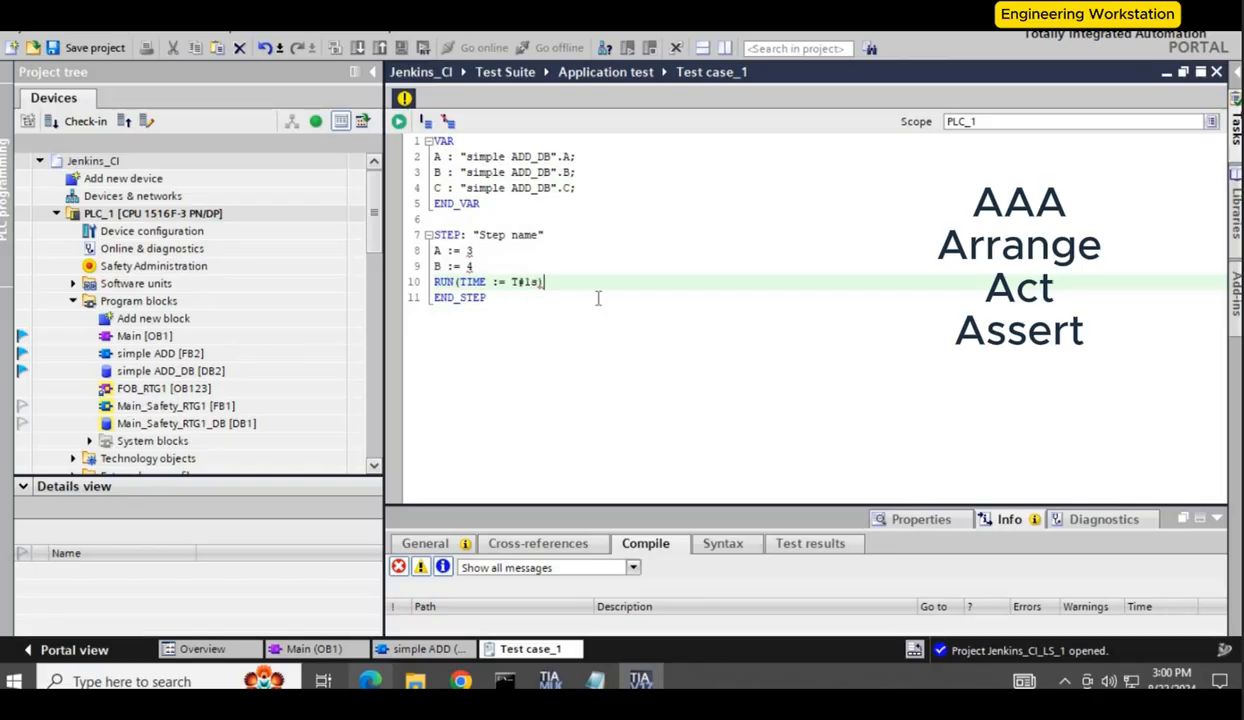
pyautogui.write(';')
pyautogui.press('Return')
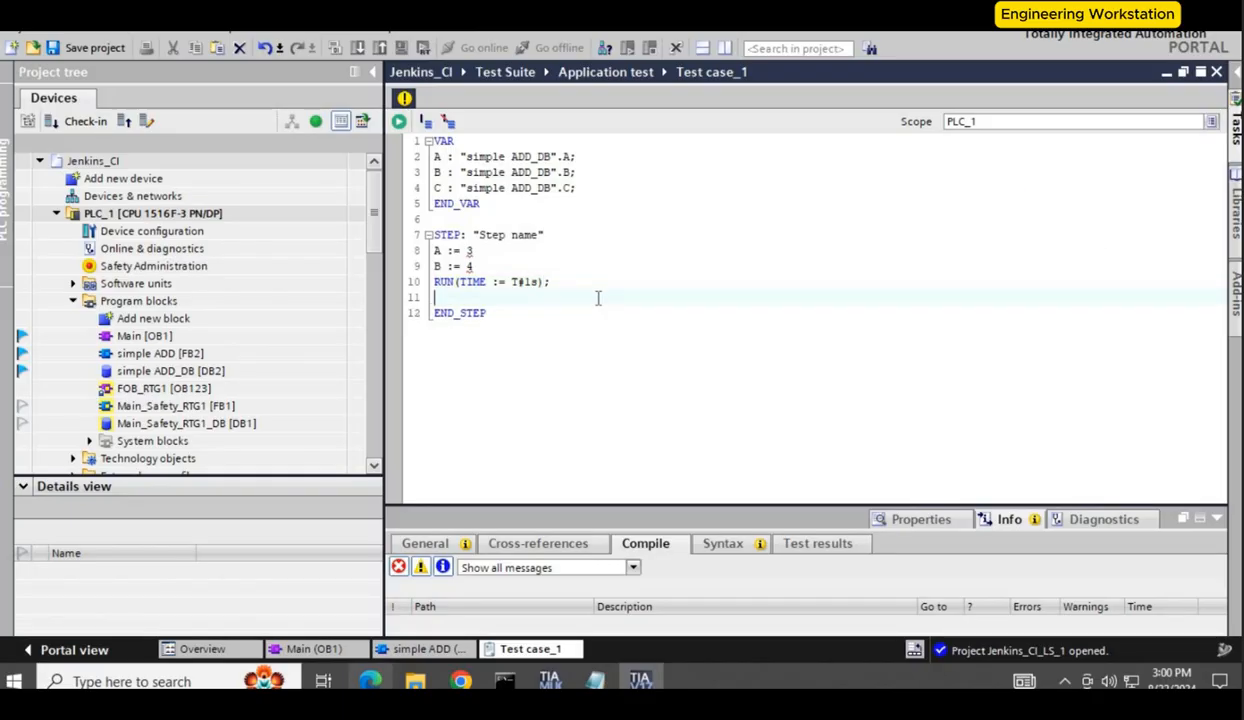
# Step: Add an assertion ASSERT.Equal(C, 7); checking the result variable C
pyautogui.write('ASS')
pyautogui.doubleClick(578, 316)
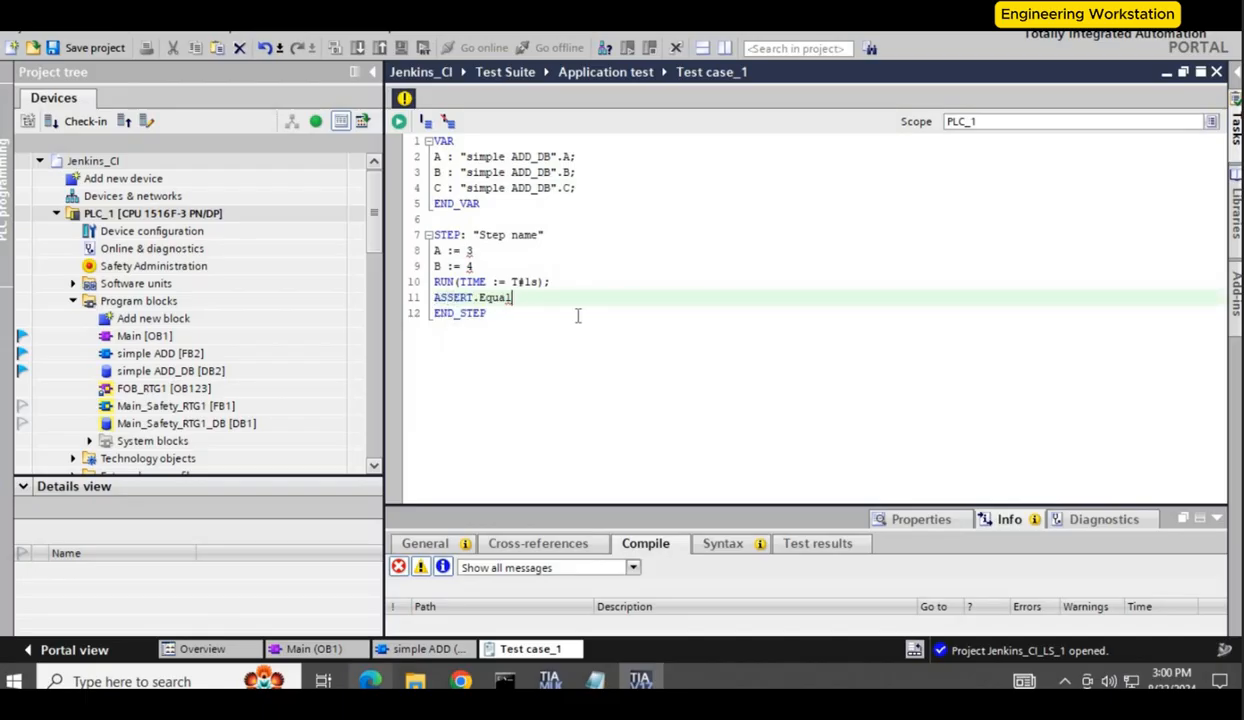
pyautogui.write('(')
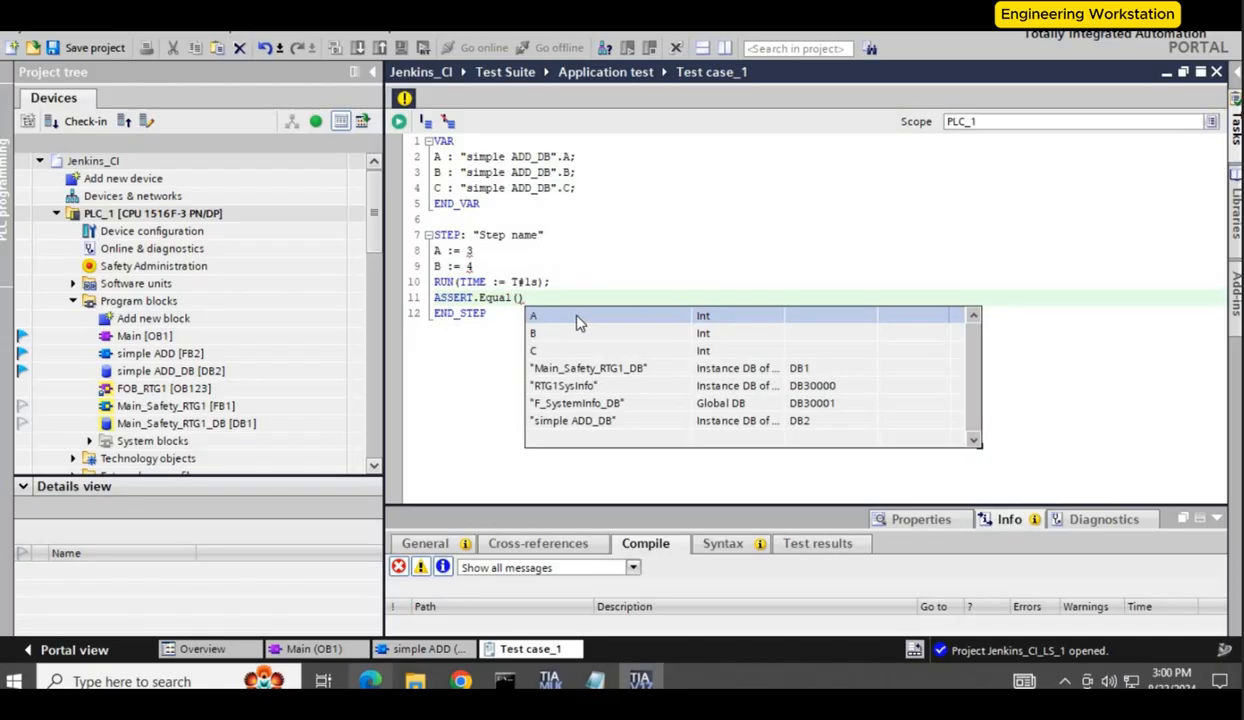
pyautogui.doubleClick(566, 350)
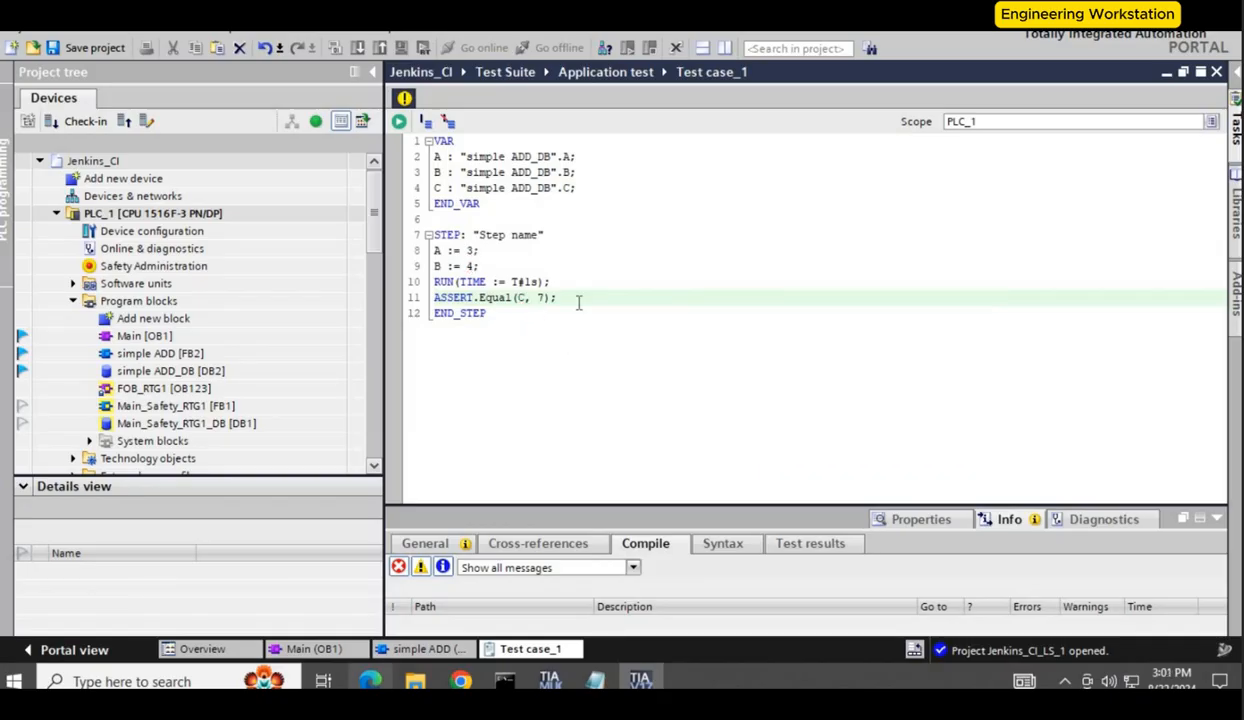
# Step: Select the entire test script and save the project
pyautogui.moveTo(513, 316); pyautogui.dragTo(289, 45)
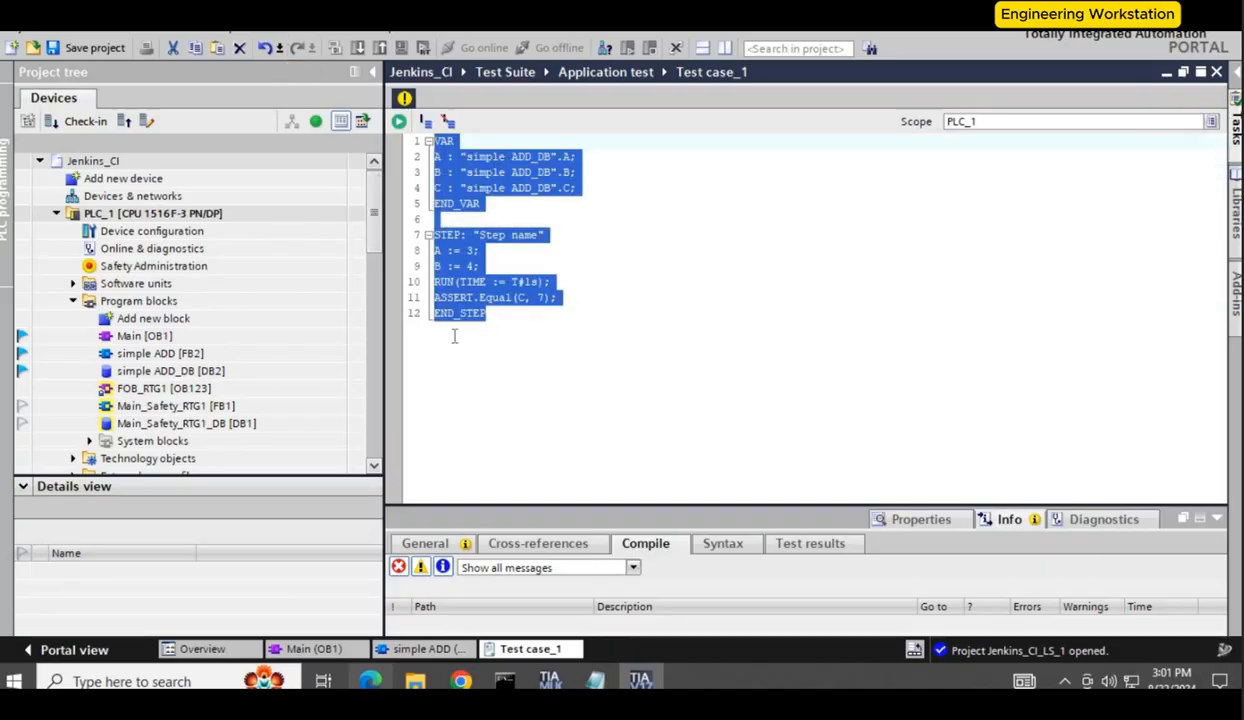
pyautogui.hotkey('ctrl', 's')
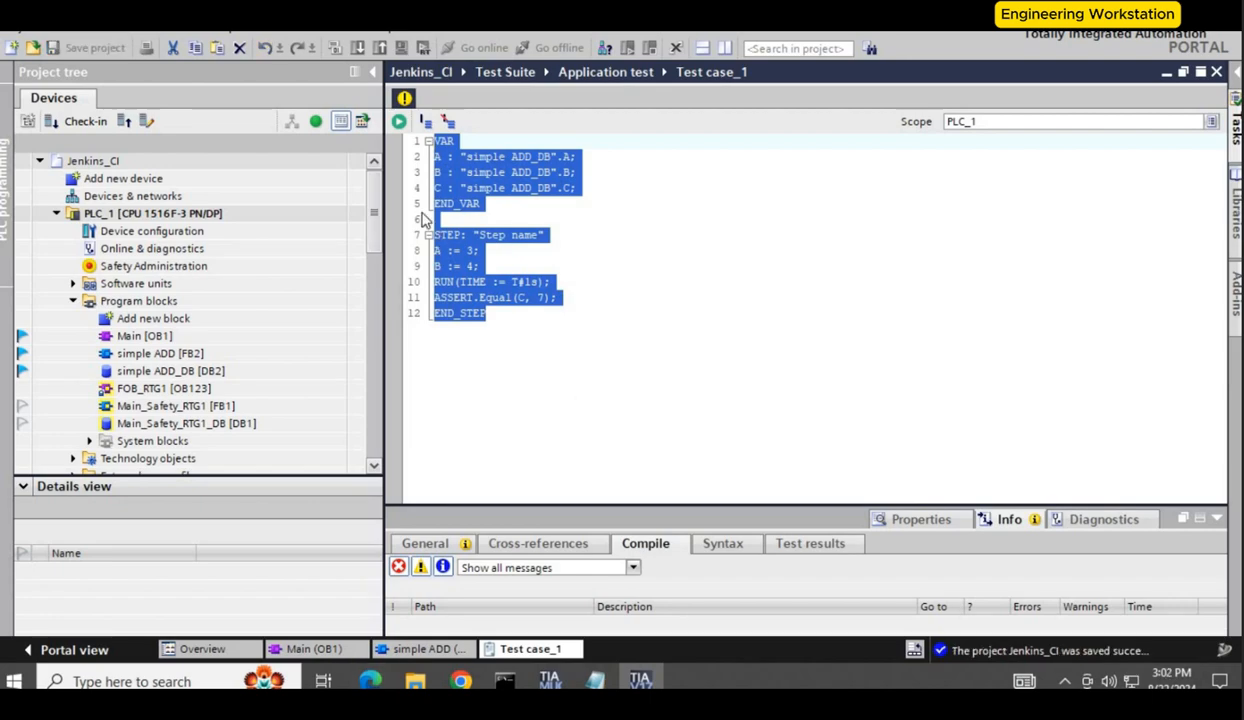
# Step: Check in the local changes to the Project Server with compile enabled
pyautogui.click(83, 121)
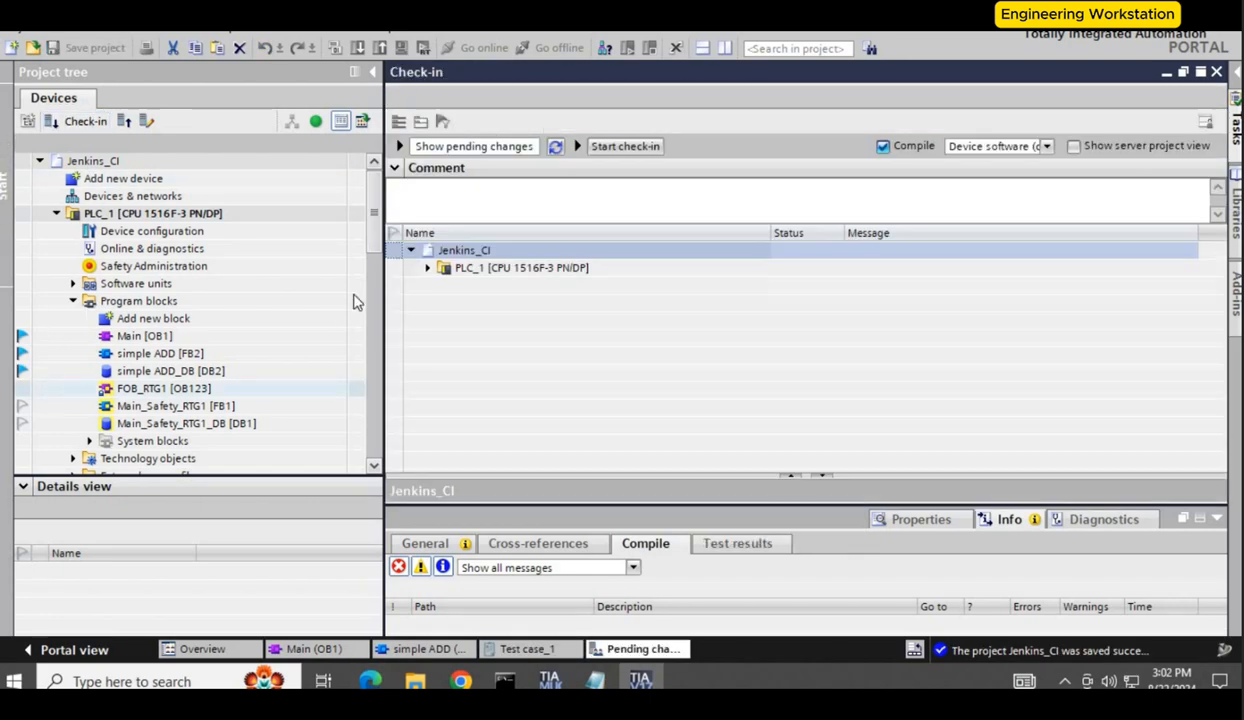
pyautogui.click(617, 148)
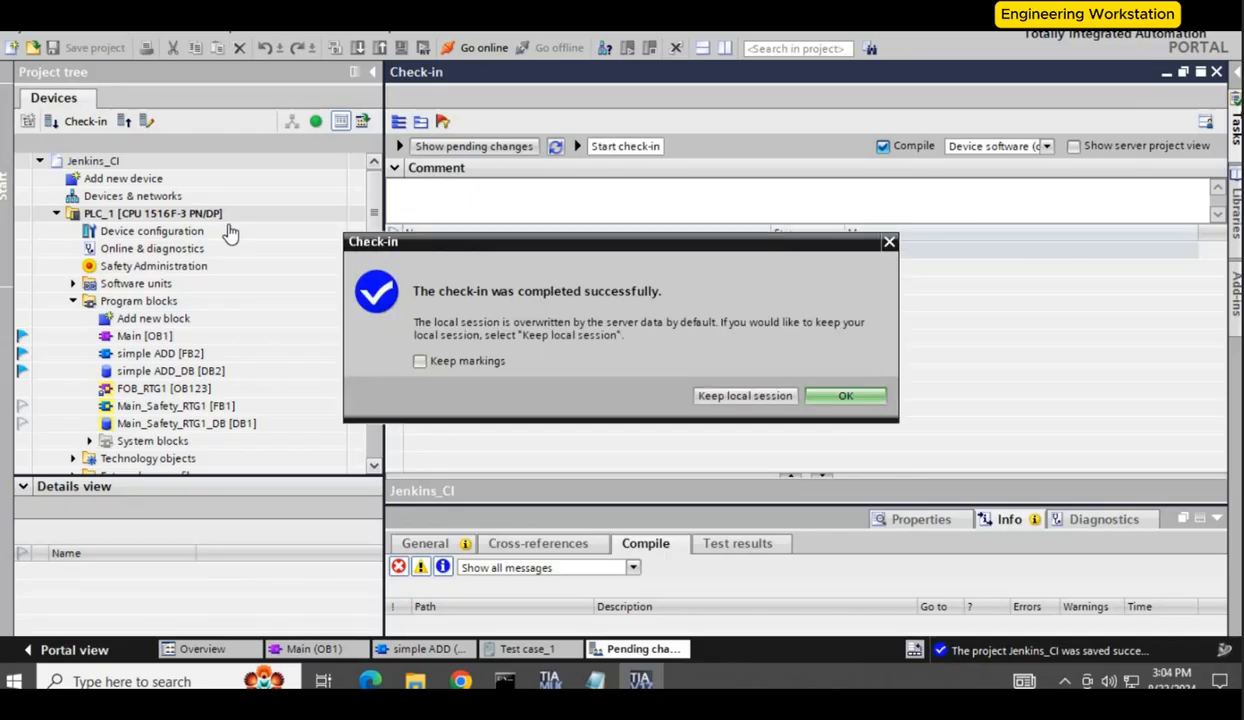
pyautogui.click(846, 396)
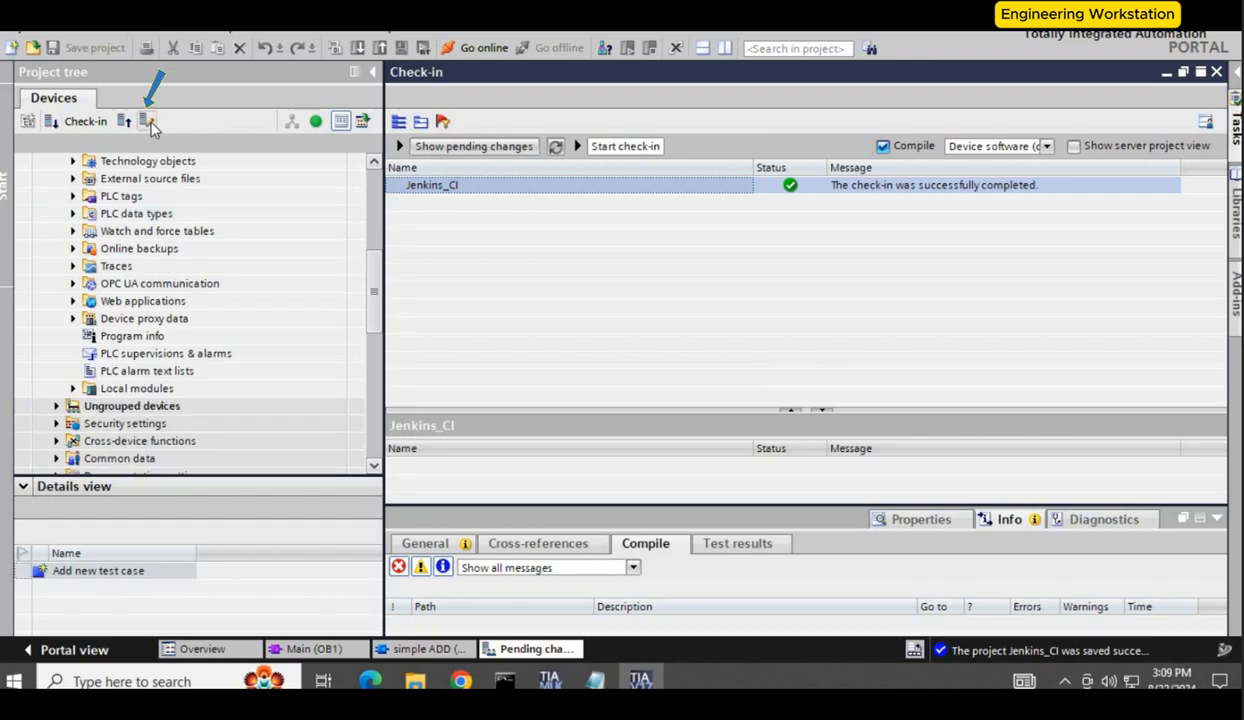
# Step: Open the server project view and enlarge its pane
pyautogui.click(148, 121)
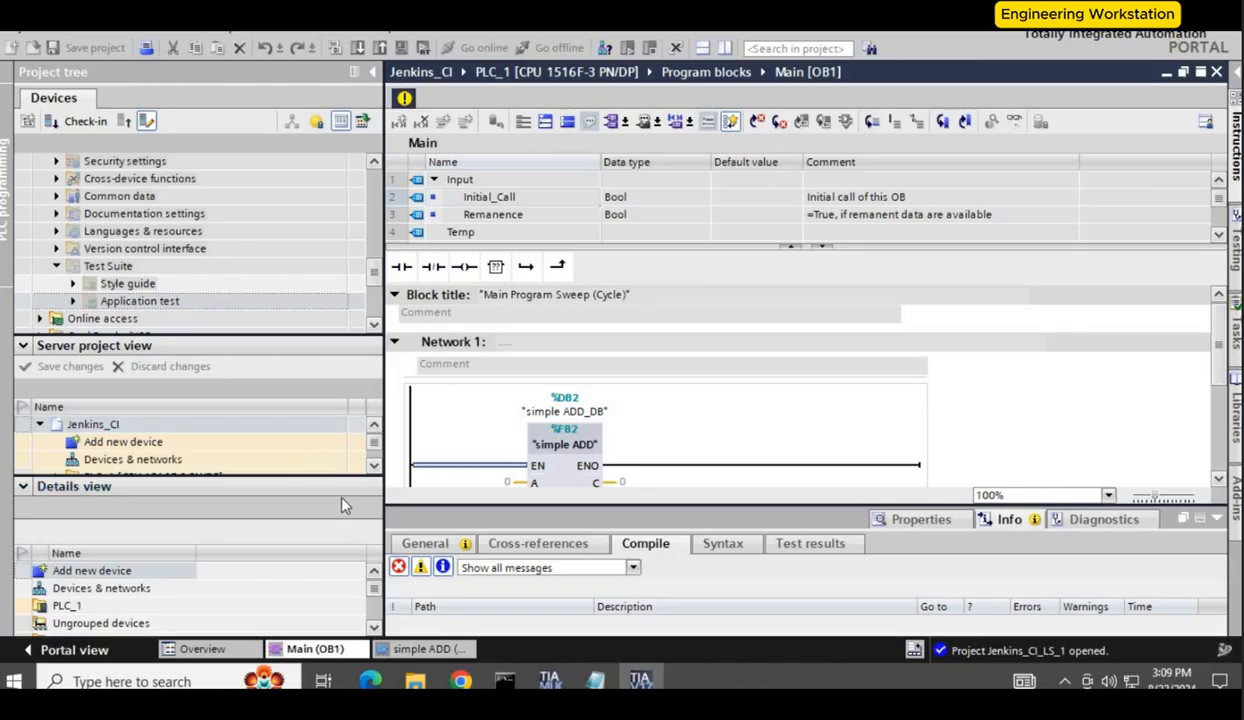
pyautogui.click(180, 490)
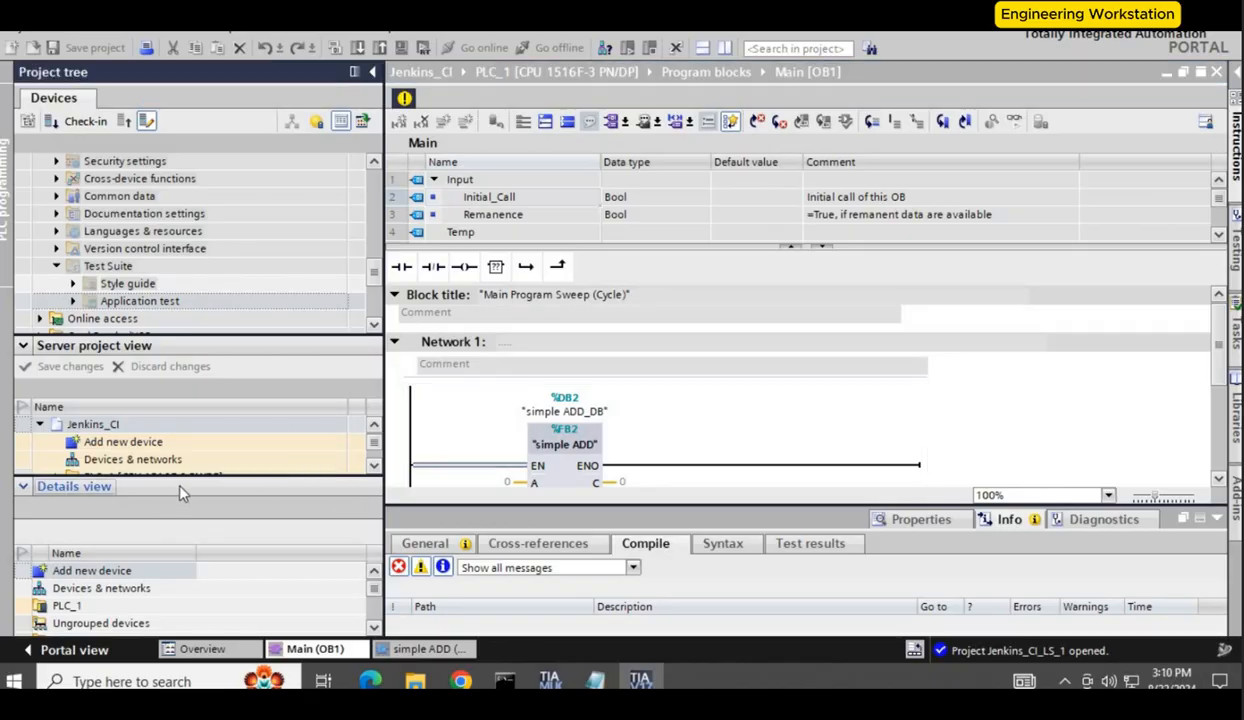
pyautogui.moveTo(291, 473); pyautogui.dragTo(278, 278)
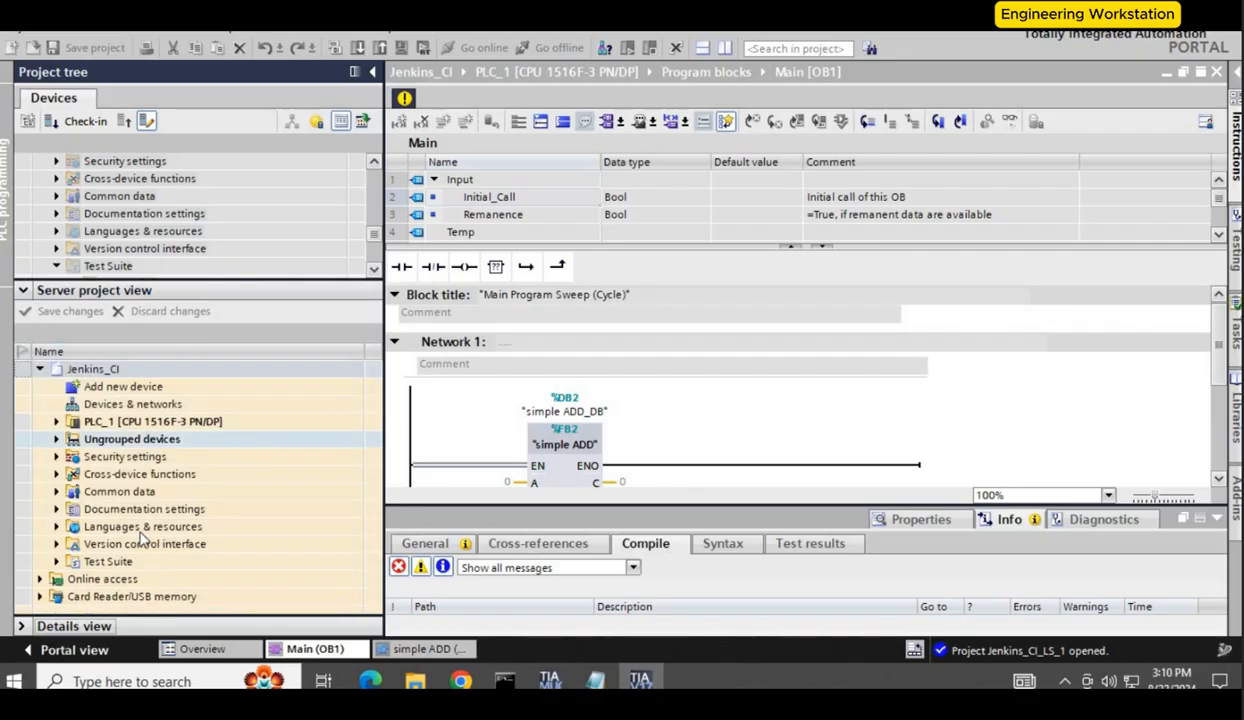
# Step: Add a new test case under Test Suite > Application test in the server project and open it
pyautogui.click(56, 561)
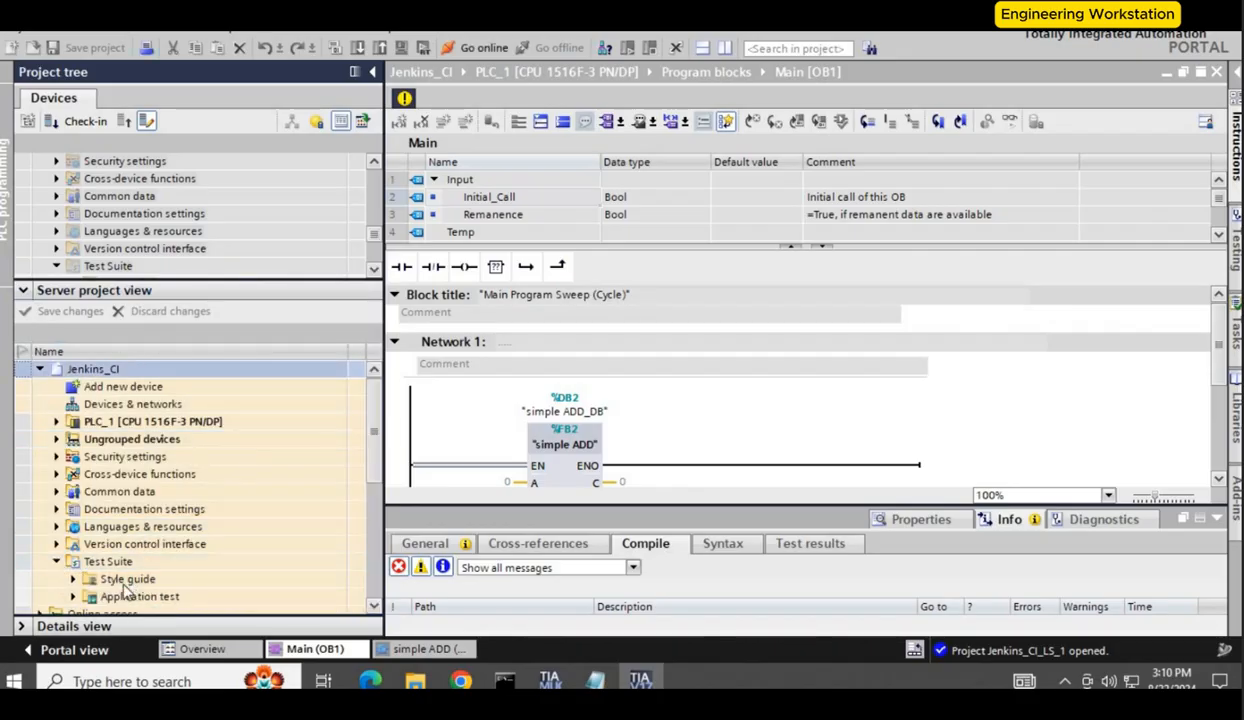
pyautogui.click(125, 582)
pyautogui.click(72, 596)
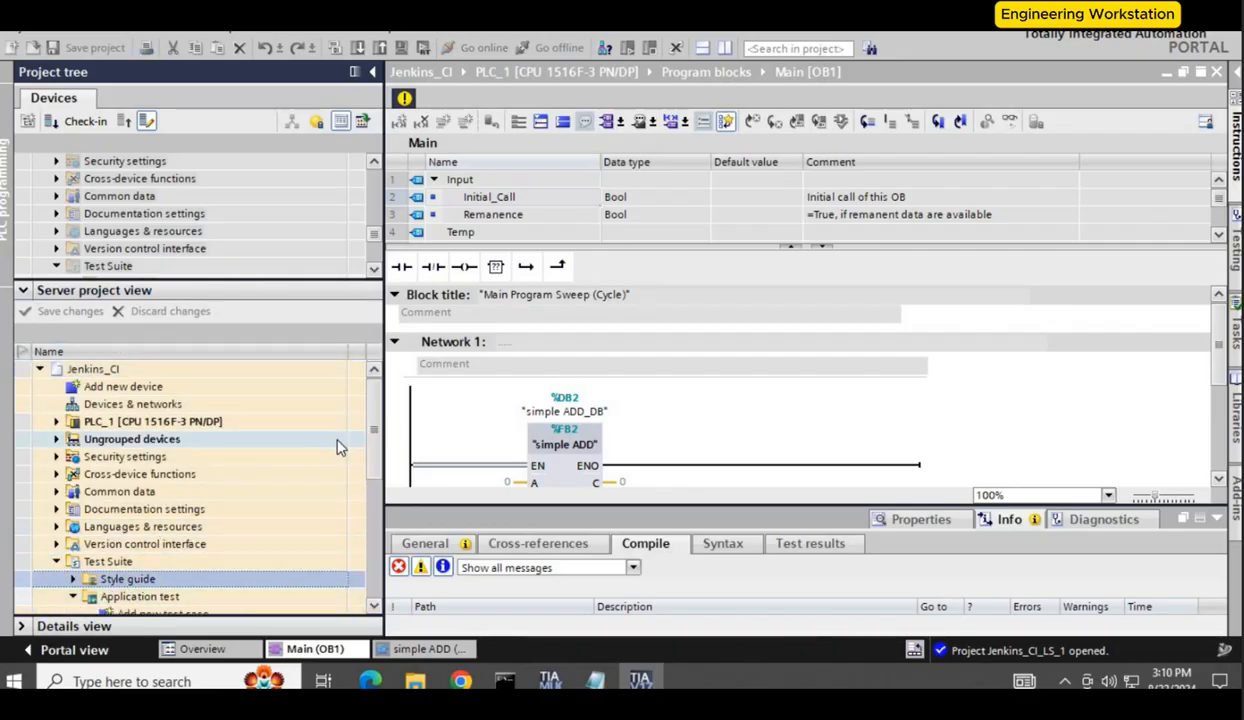
pyautogui.scroll(-2, 375, 465)
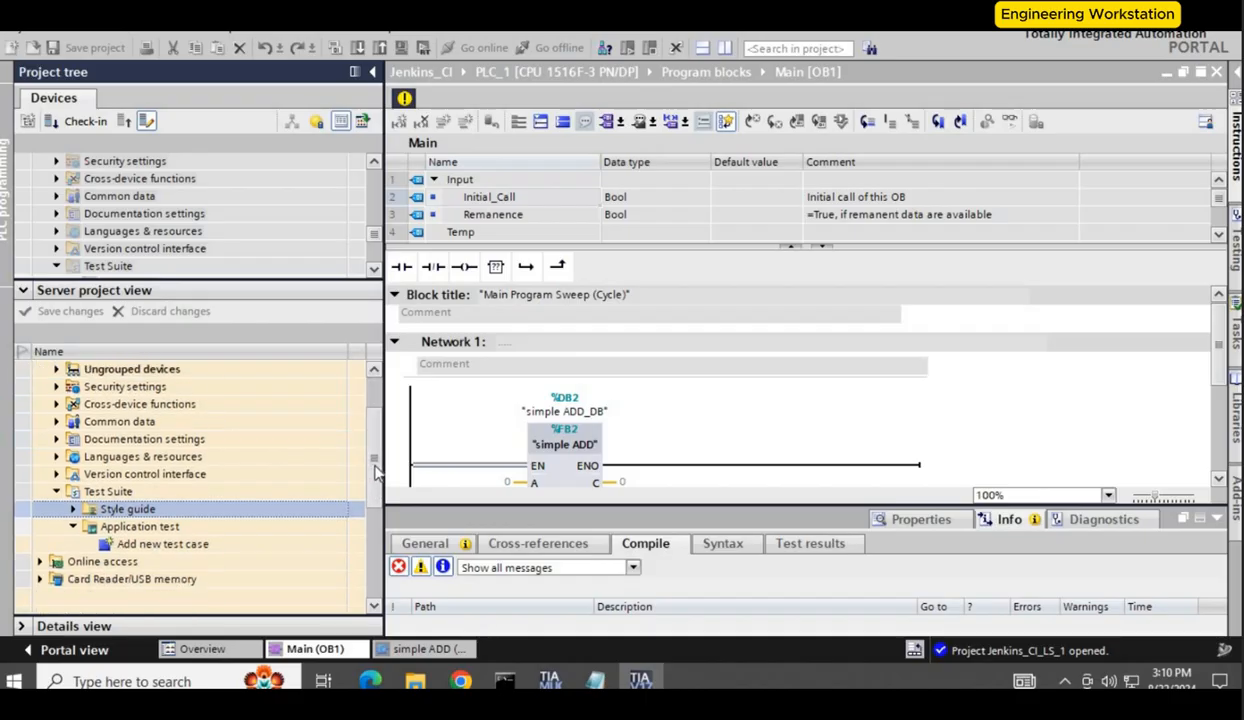
pyautogui.click(156, 547)
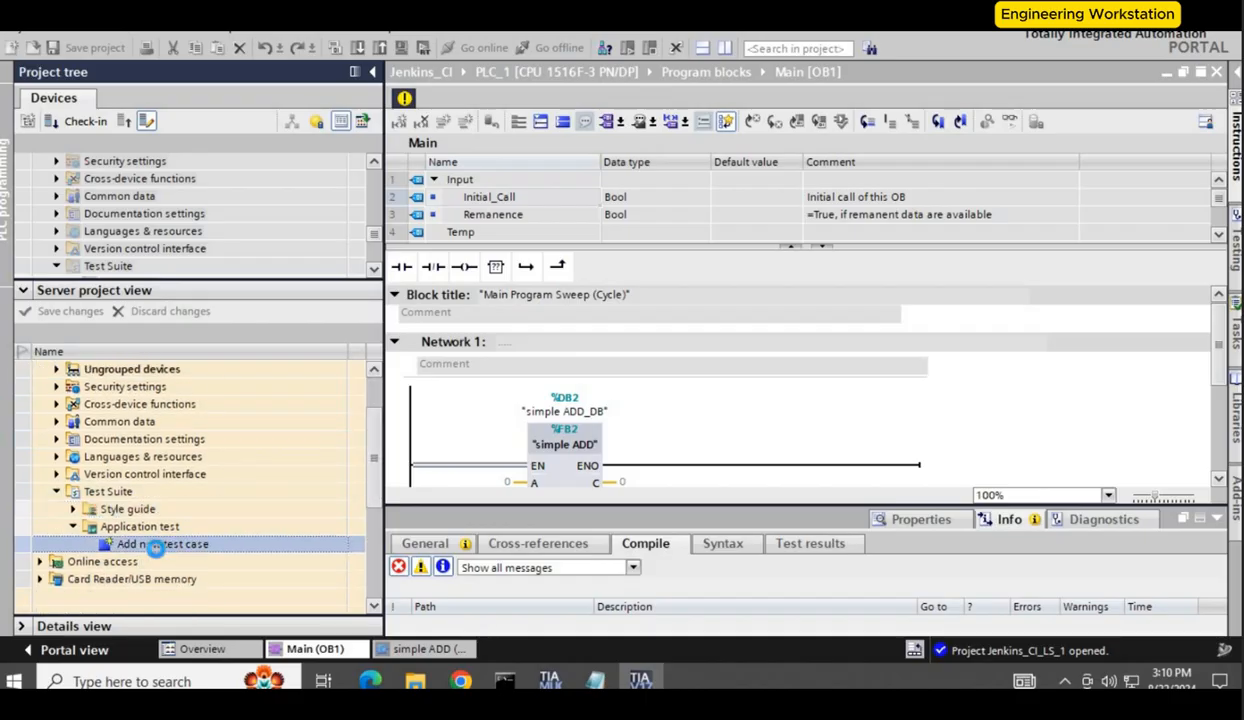
pyautogui.doubleClick(156, 547)
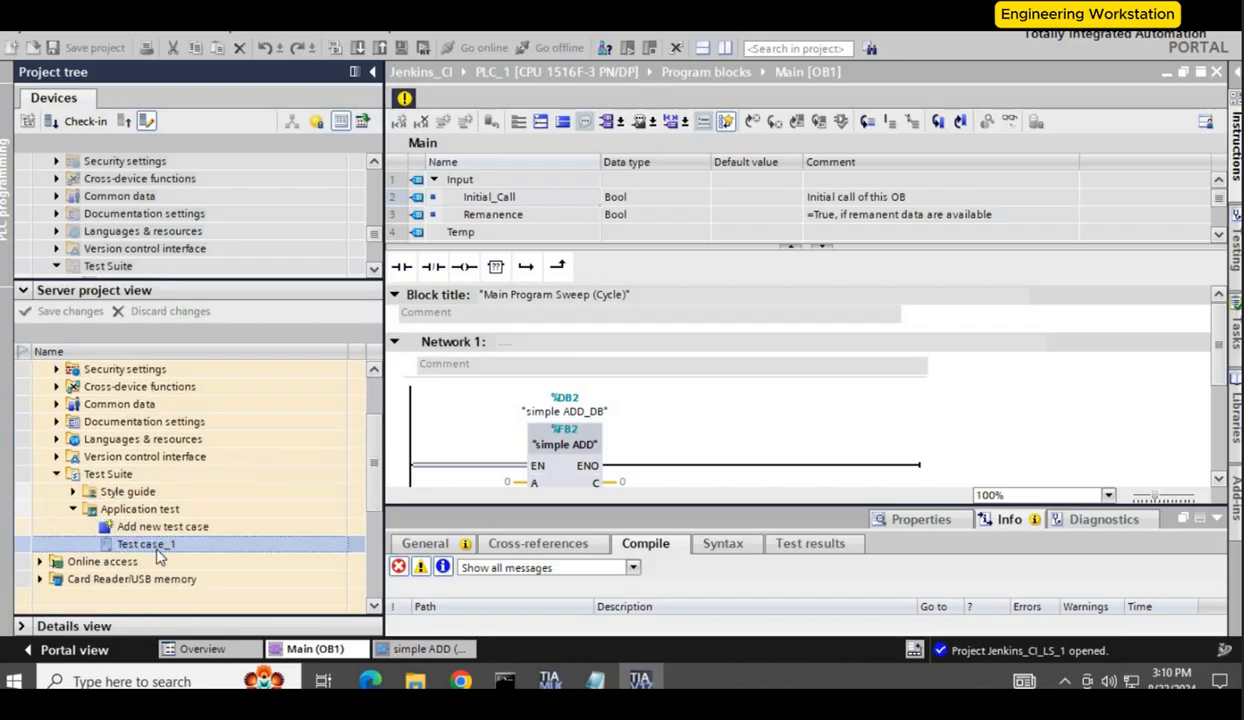
pyautogui.doubleClick(253, 550)
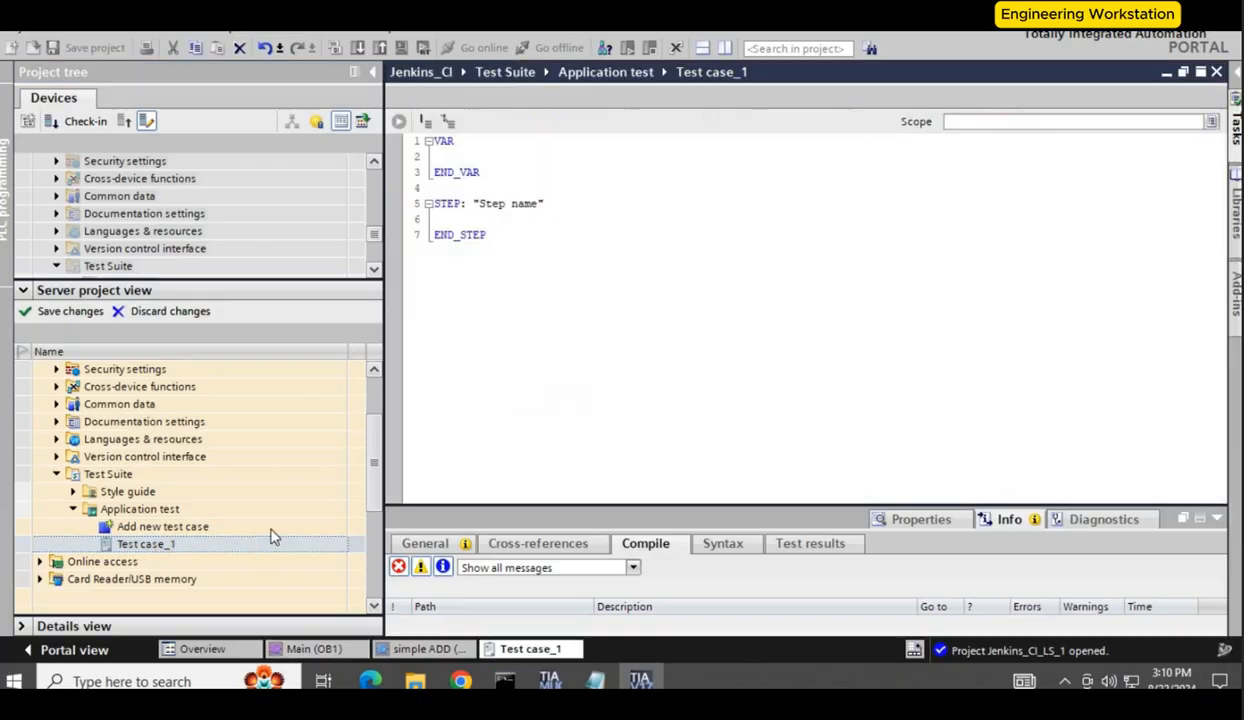
# Step: Replace the new test case's content with the copied test script and set its scope to PLC_1
pyautogui.hotkey('ctrl', 'a')
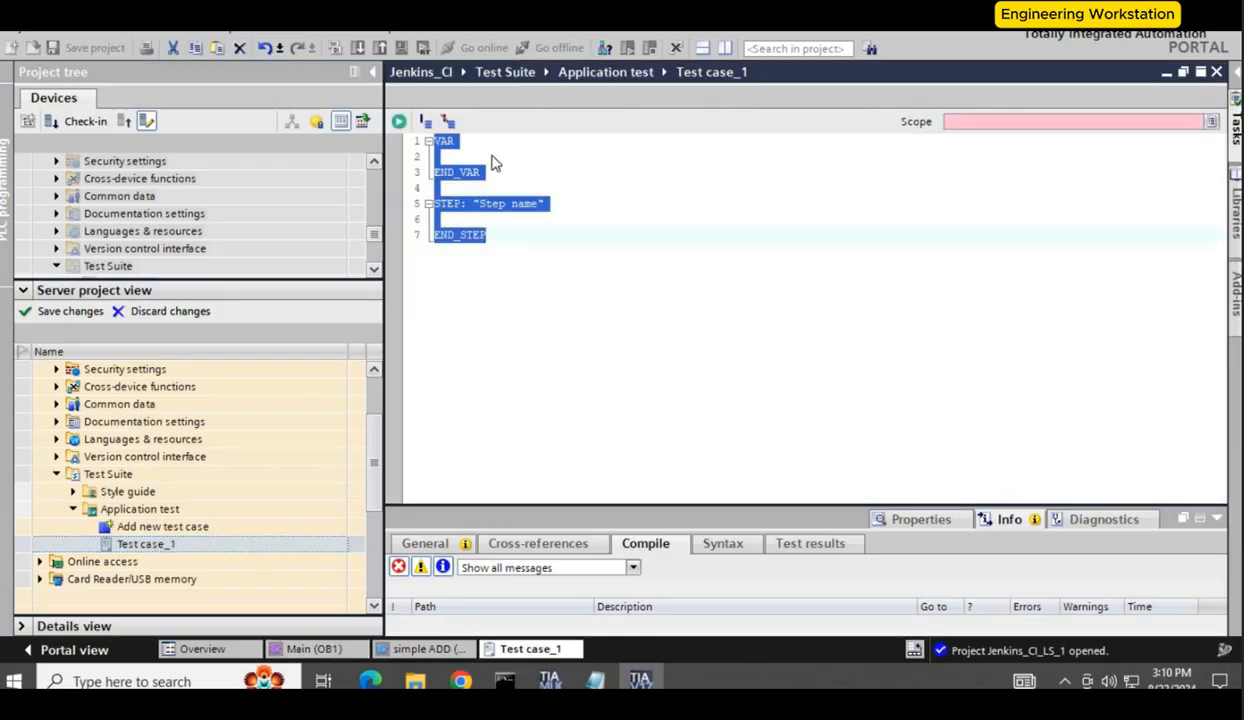
pyautogui.write('VAR A : "simple ADD_DB".A; B : "simple ADD_DB".B; C : "simple ADD_DB".C; END_VAR  STEP: "Step name" A := 3; B := 4; RUN(TIME := T#1s); ASSERT.Equal(C, 7); END_STEP')
pyautogui.click(1211, 121)
pyautogui.click(1211, 124)
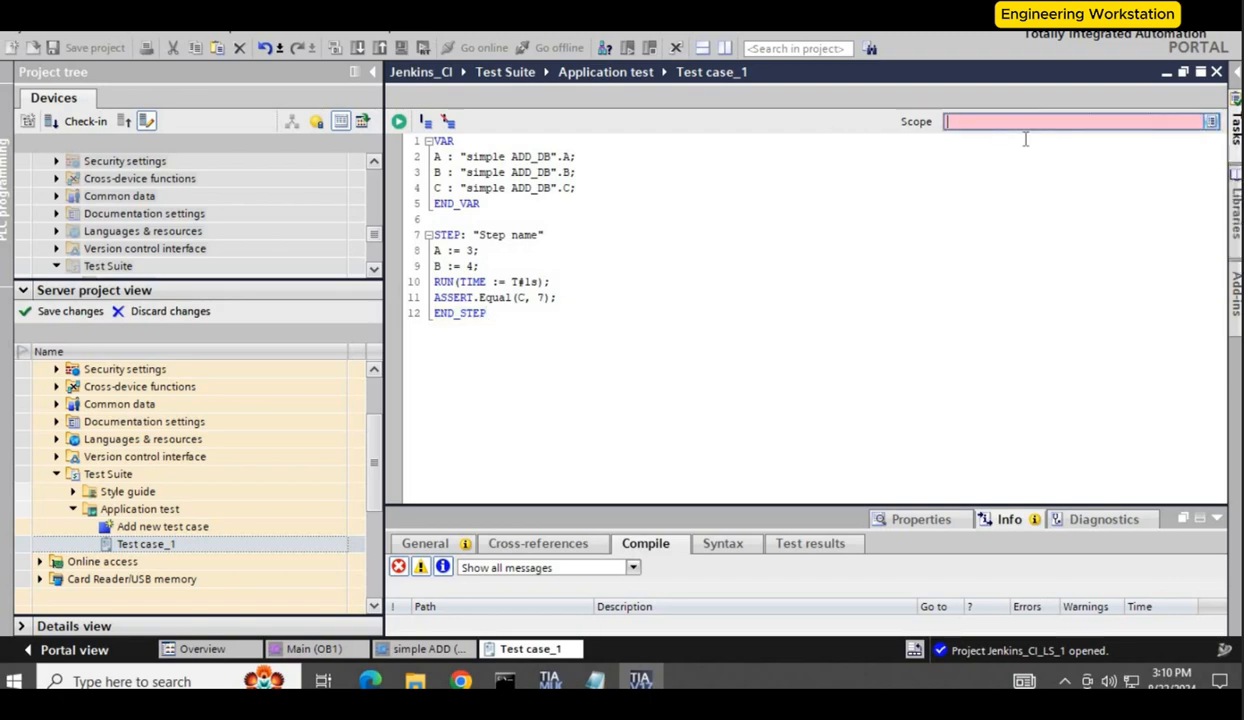
pyautogui.click(1210, 123)
pyautogui.click(955, 142)
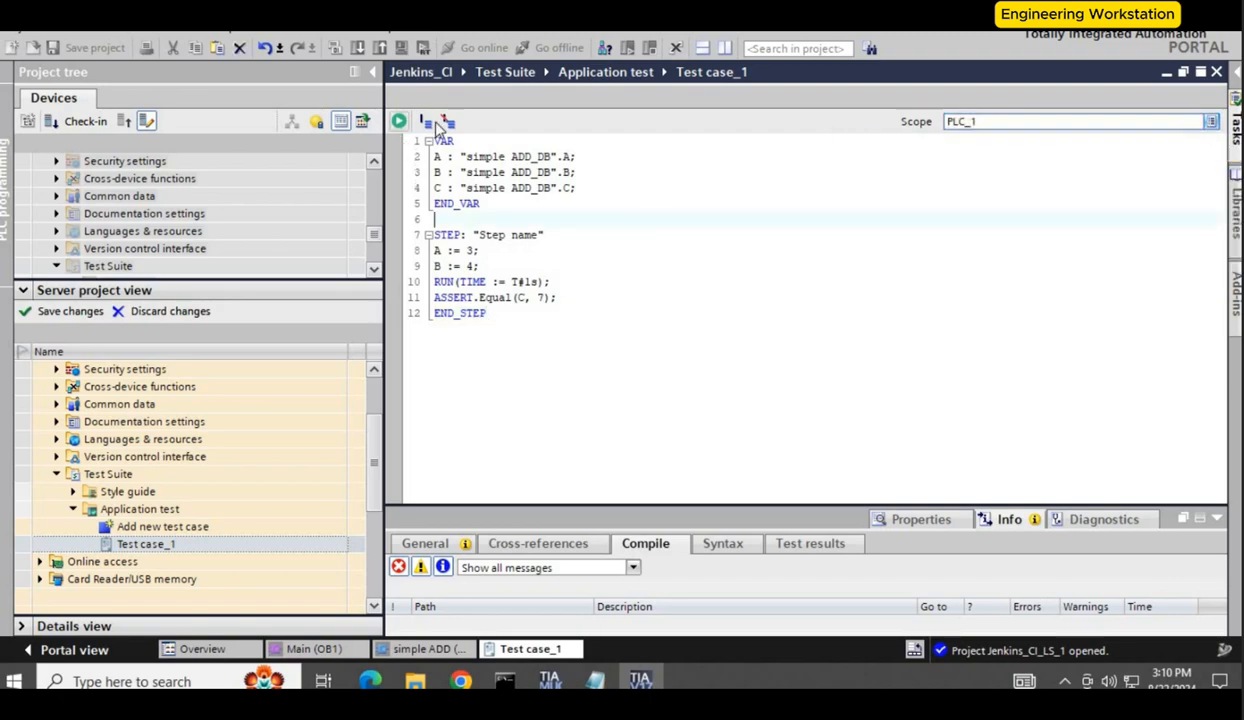
# Step: Save the server project changes with the comment "test case"
pyautogui.click(56, 311)
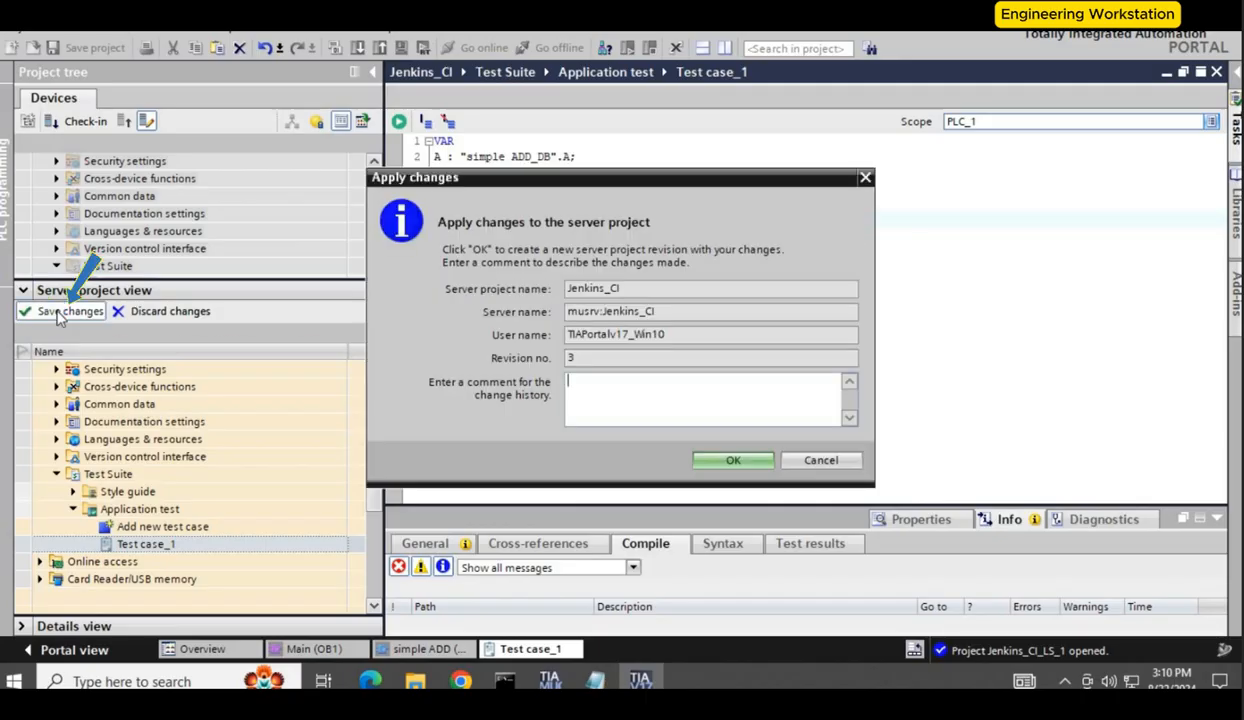
pyautogui.write('test case')
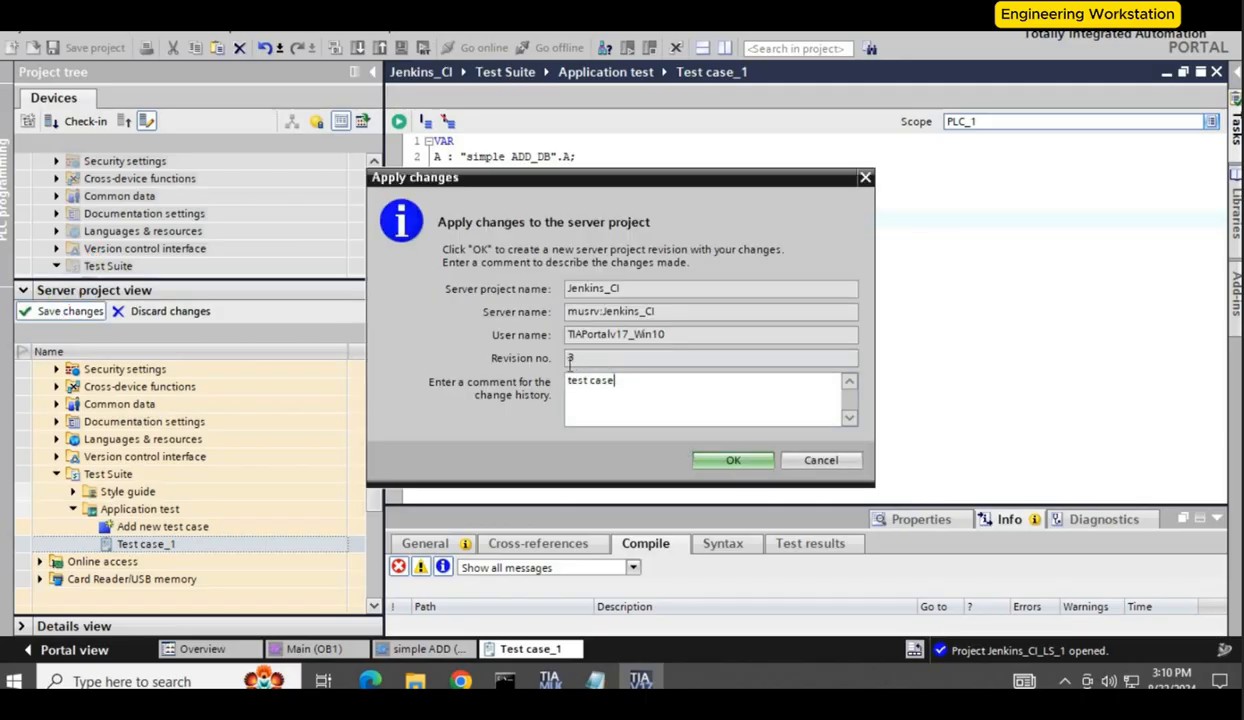
pyautogui.click(733, 460)
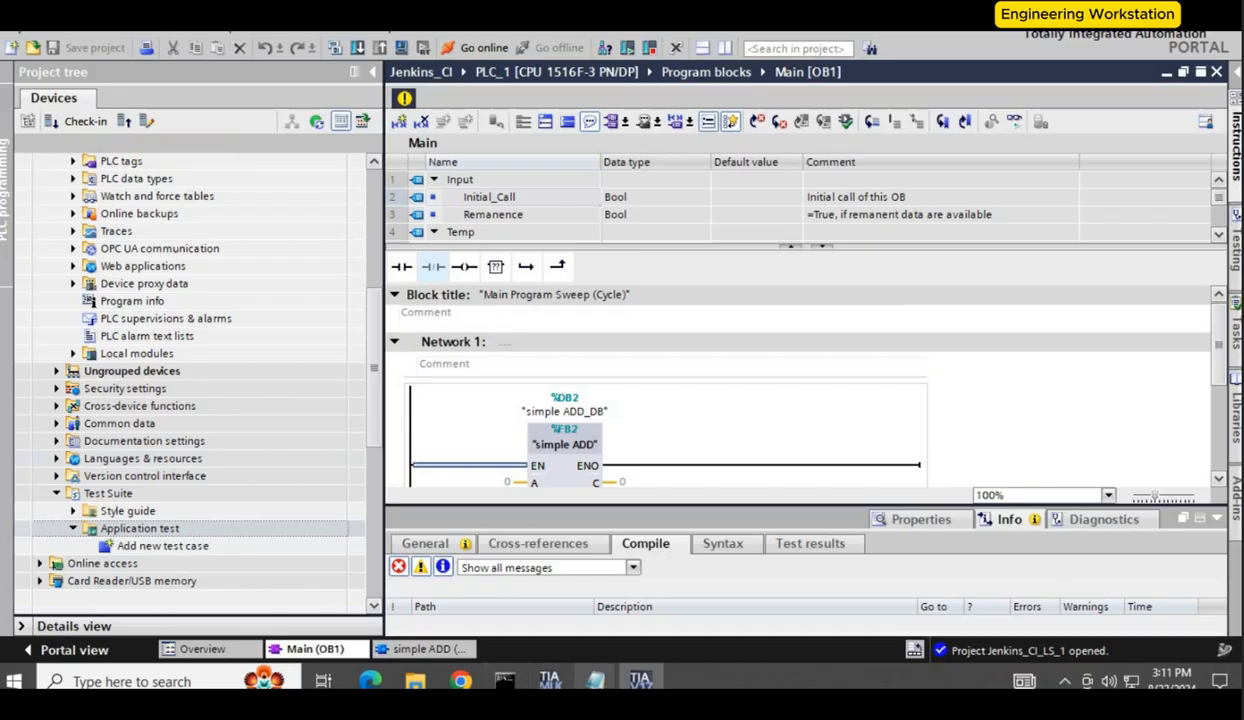
# Step: Open the TIA Portal Project Server Administration and review the Jenkins_CI revision history
pyautogui.click(106, 680)
pyautogui.write('admi')
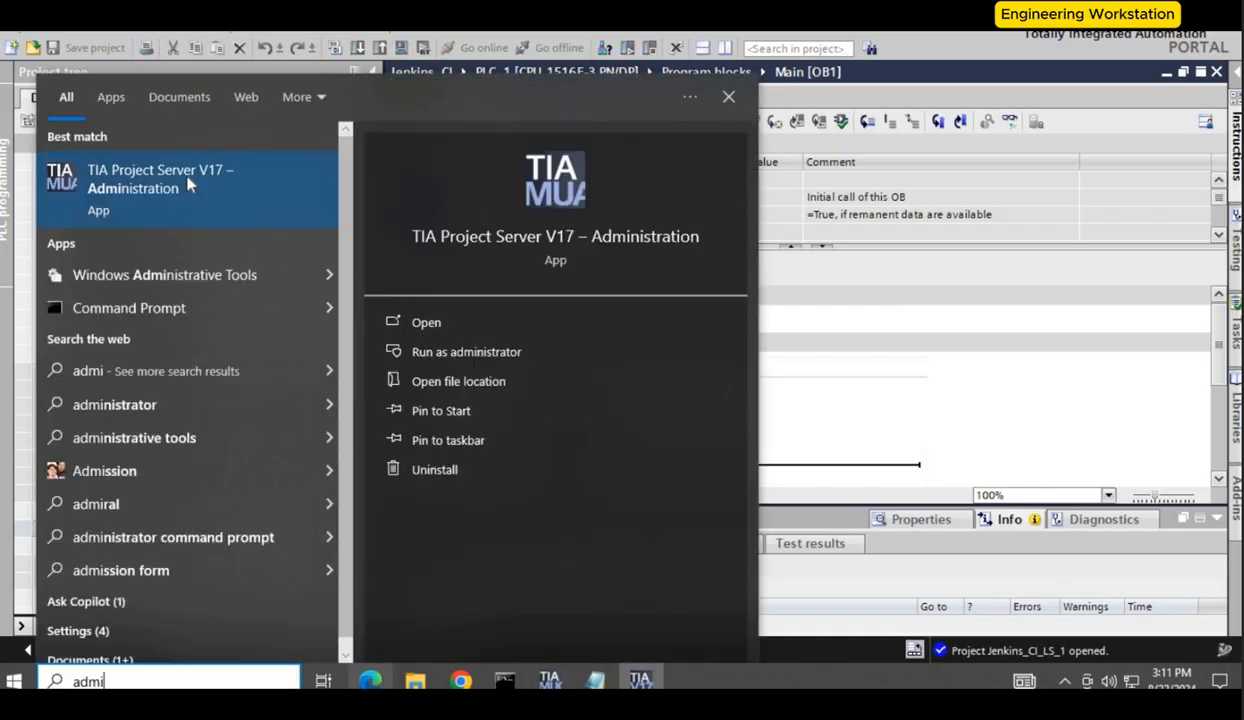
pyautogui.click(189, 185)
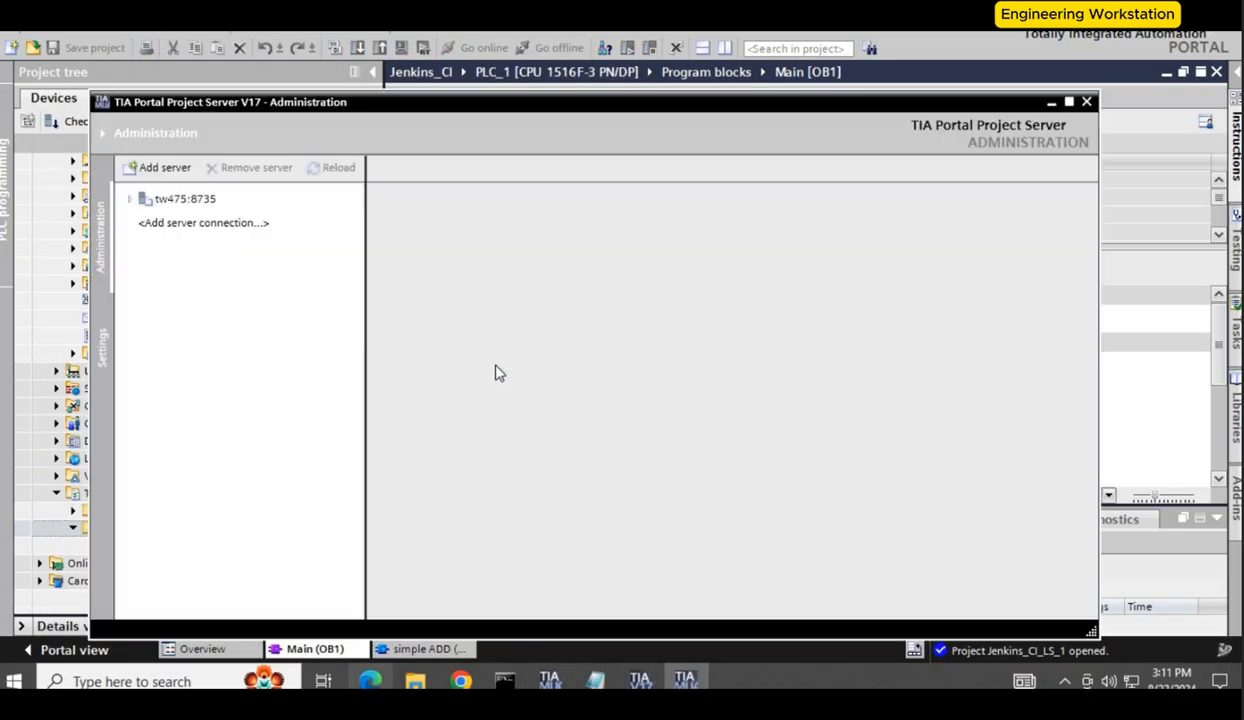
pyautogui.click(147, 268)
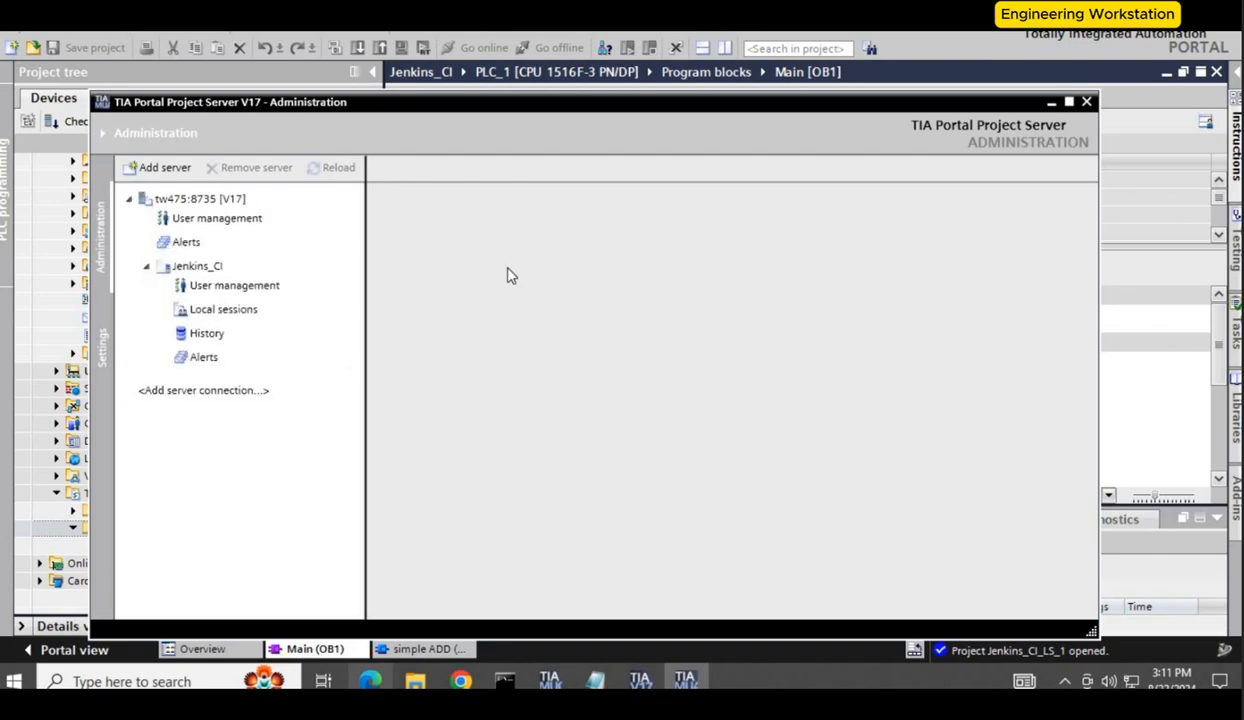
pyautogui.click(201, 334)
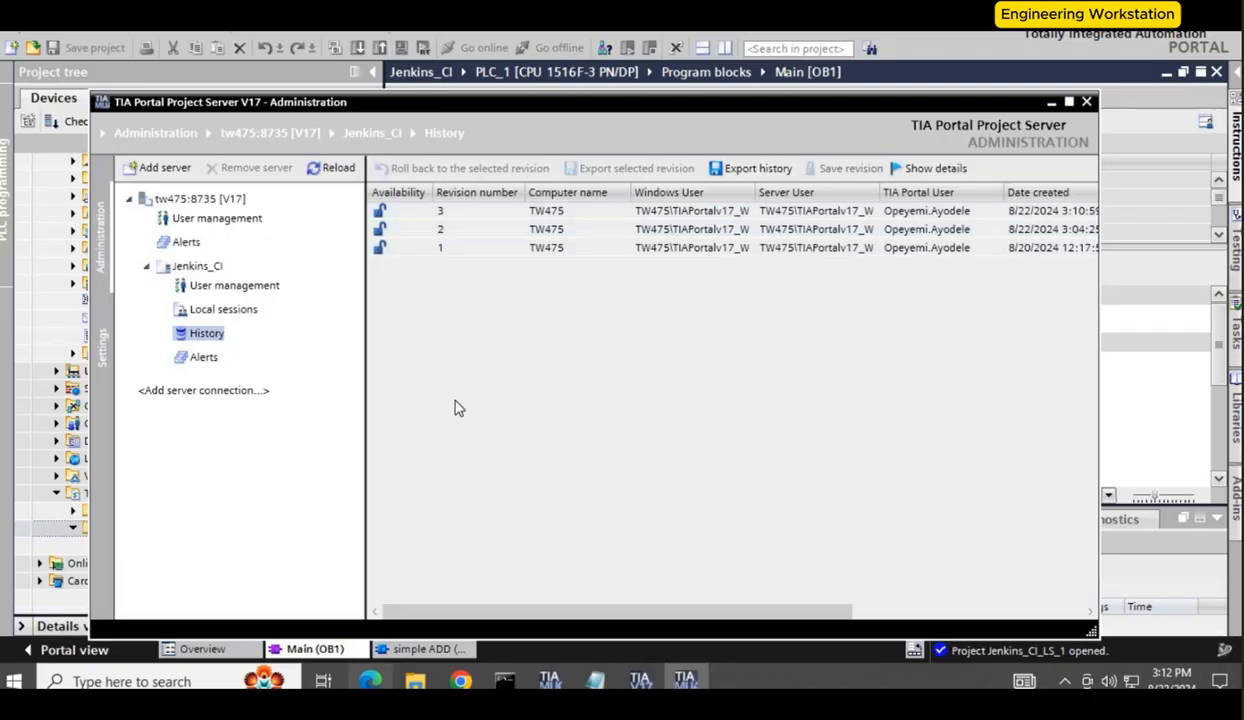
pyautogui.click(470, 211)
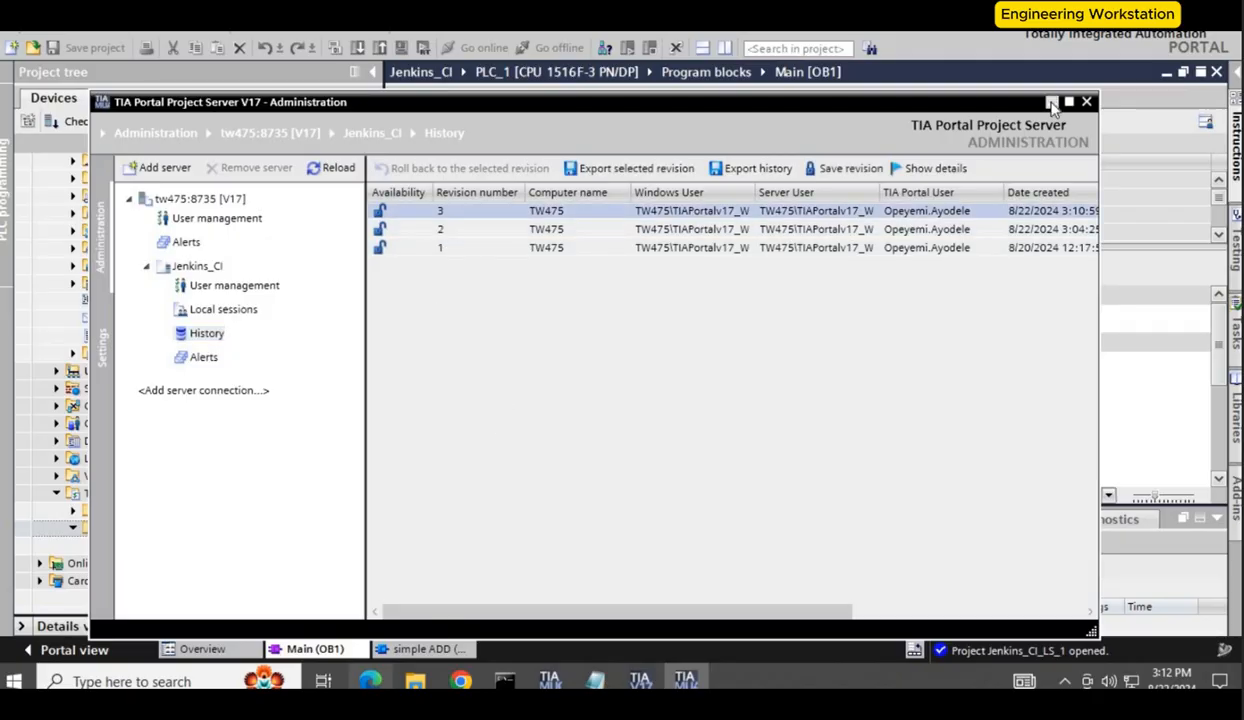
pyautogui.click(1051, 103)
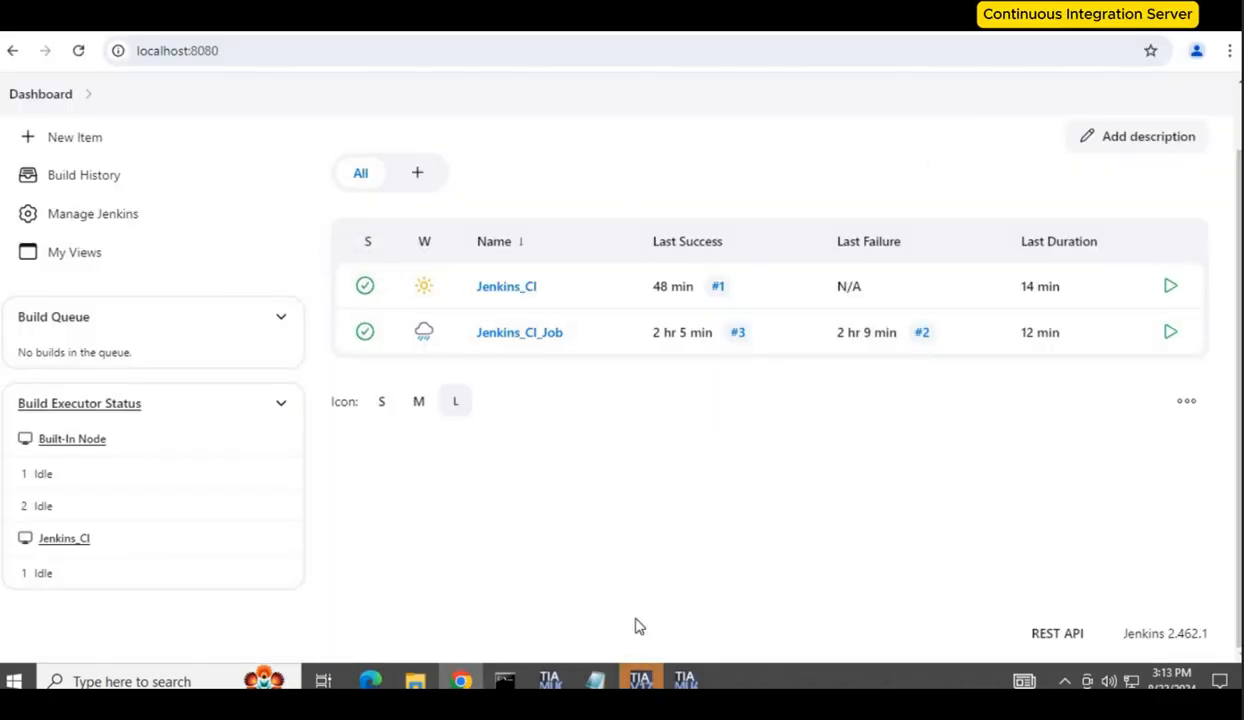
# Step: Run listener.bat from the C:\tools folder to start the Project Server listener
pyautogui.click(415, 681)
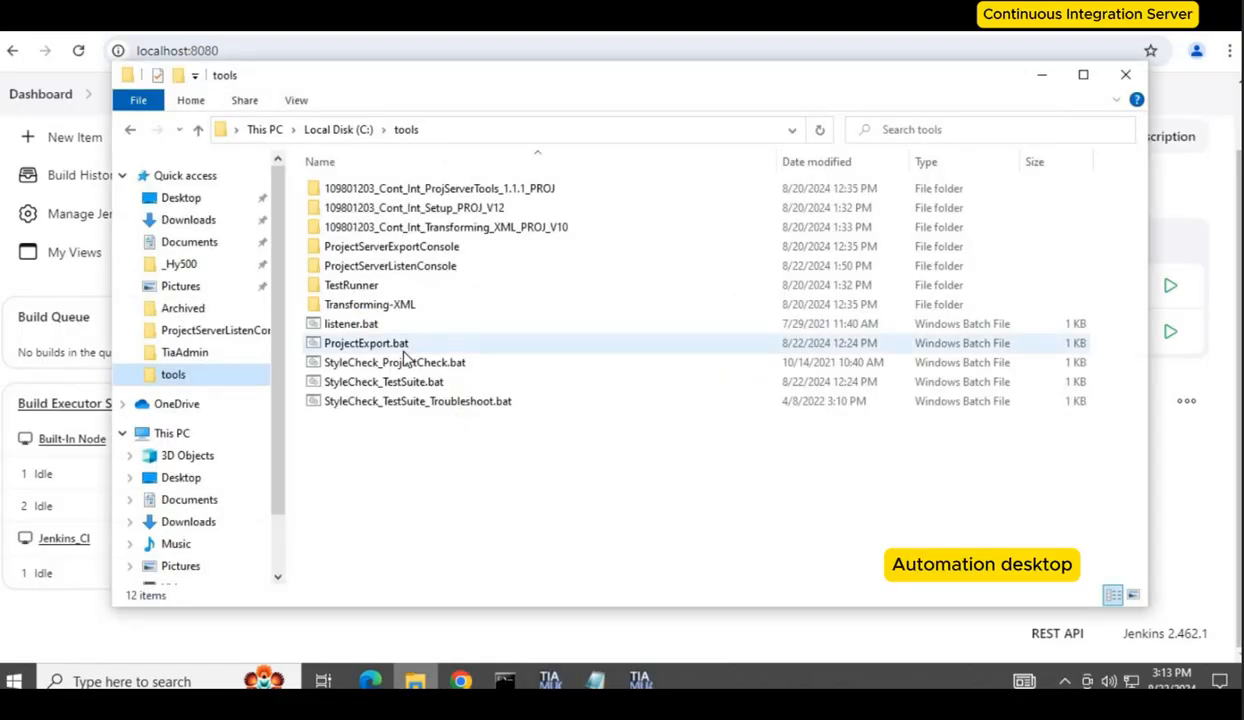
pyautogui.click(378, 326)
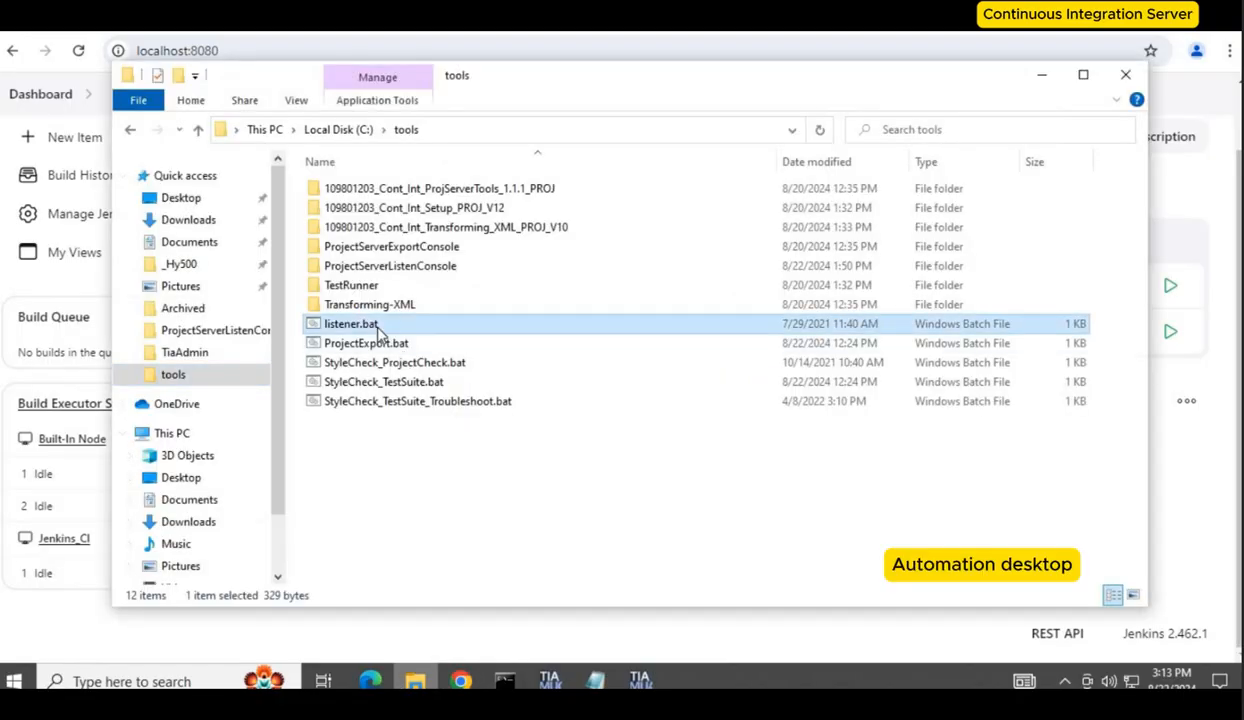
pyautogui.doubleClick(378, 326)
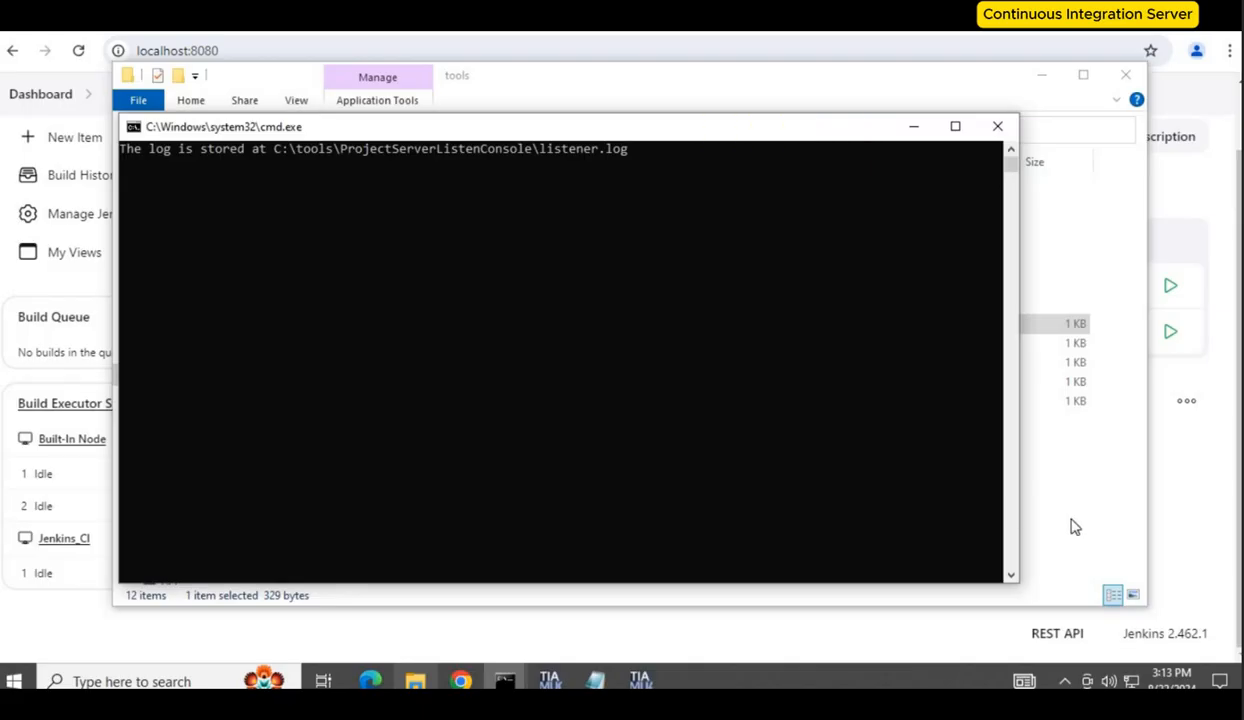
pyautogui.click(893, 526)
pyautogui.click(641, 628)
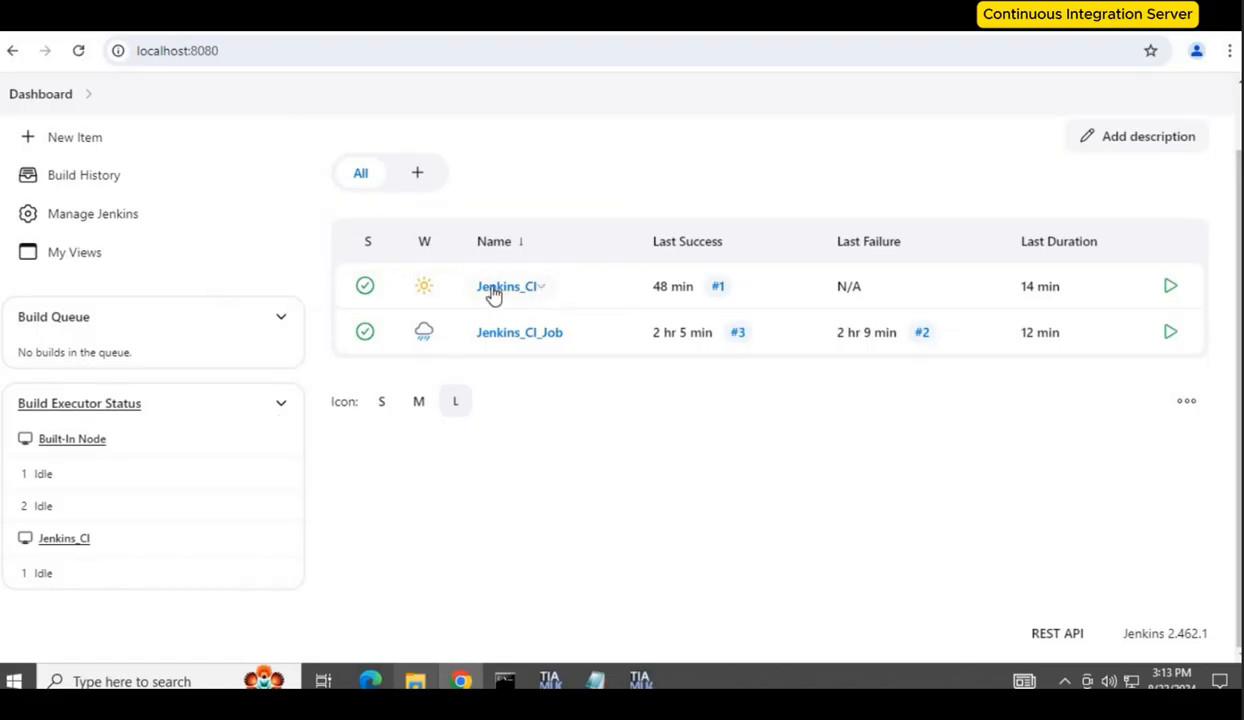
# Step: Open the triggered Jenkins_CI build #3 and follow its console output
pyautogui.click(78, 54)
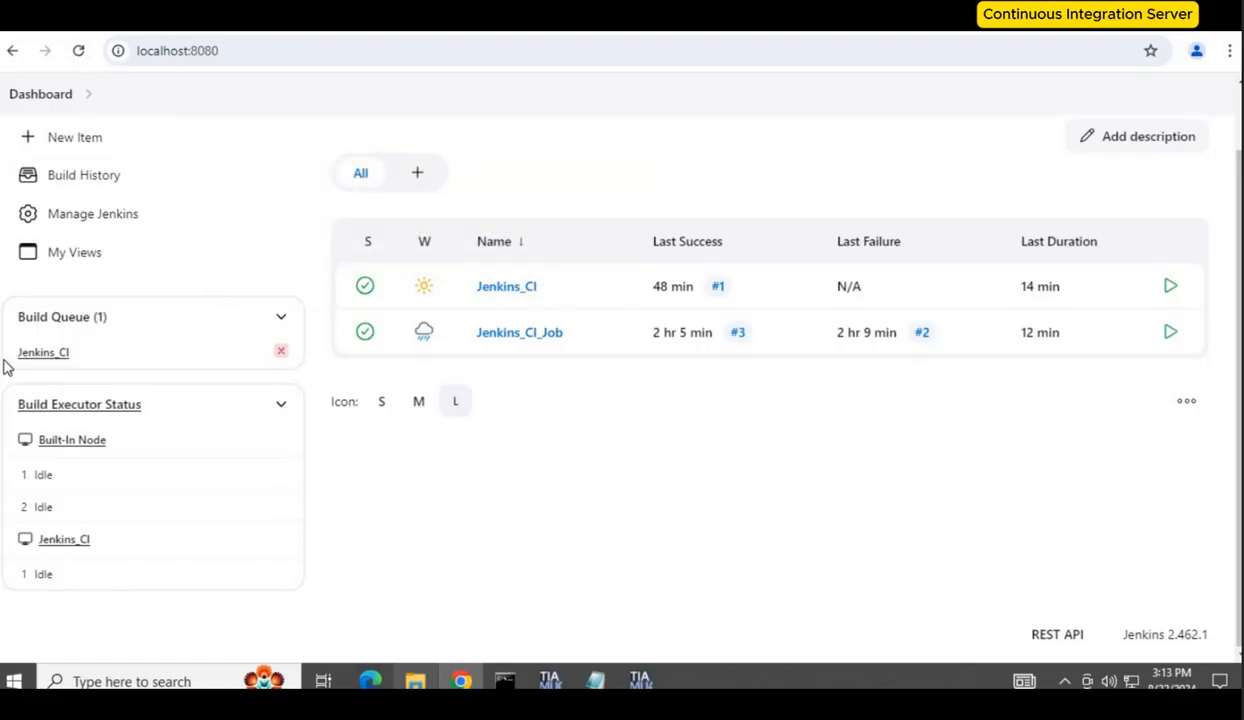
pyautogui.click(78, 52)
pyautogui.click(76, 56)
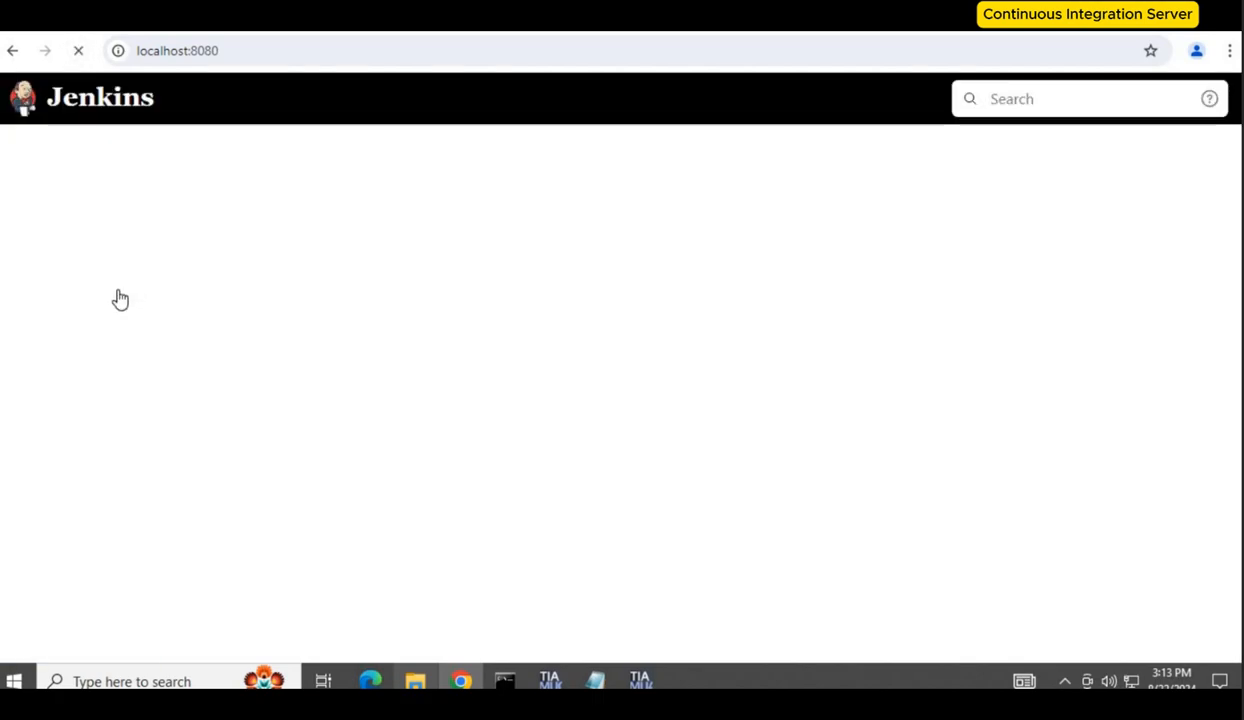
pyautogui.click(35, 355)
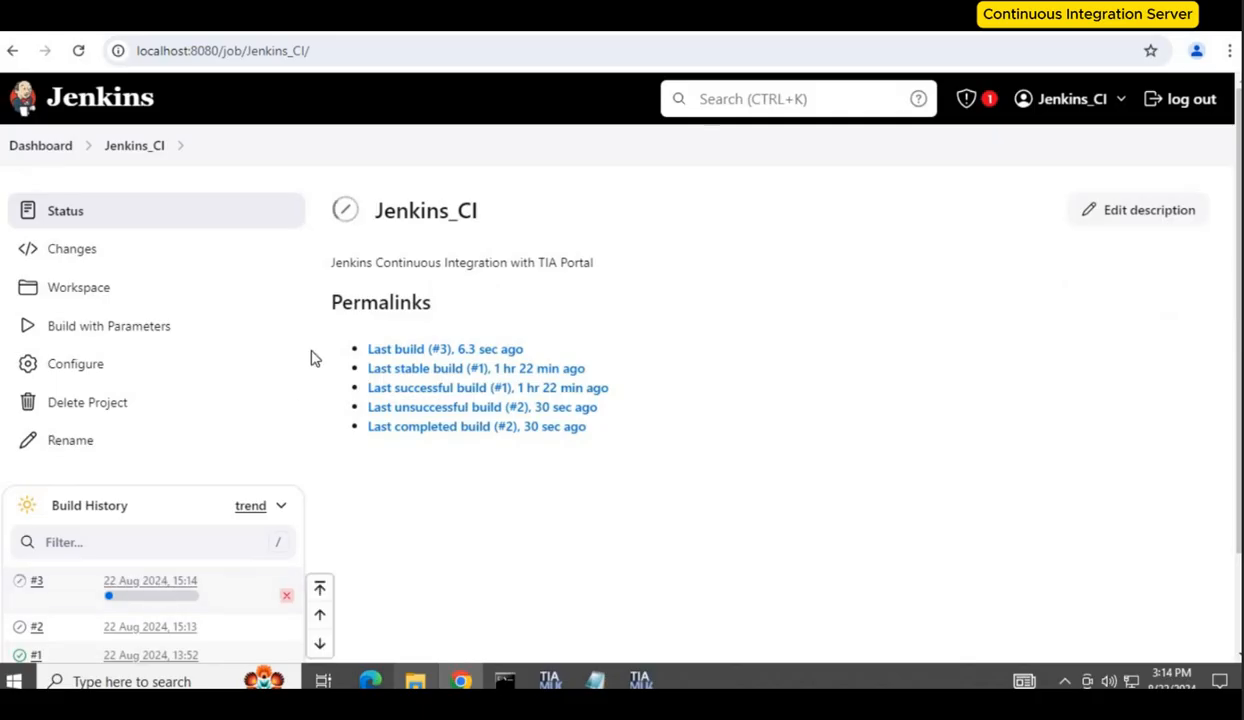
pyautogui.click(156, 586)
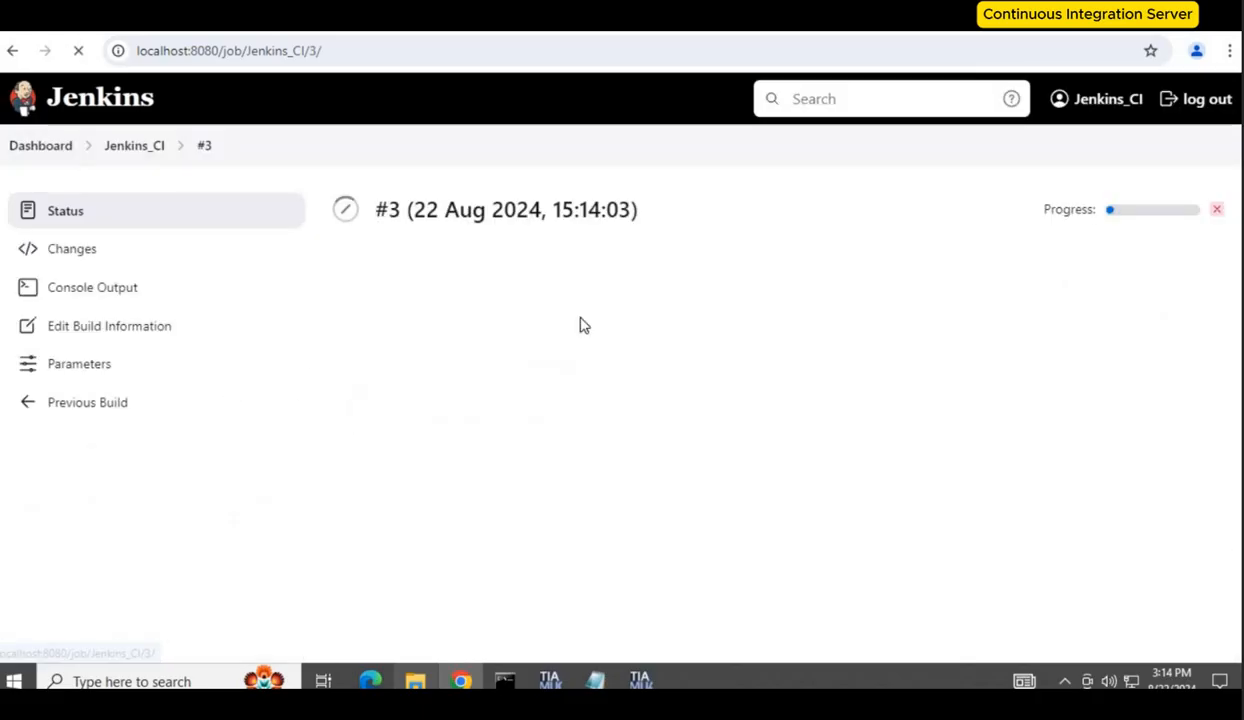
pyautogui.click(82, 305)
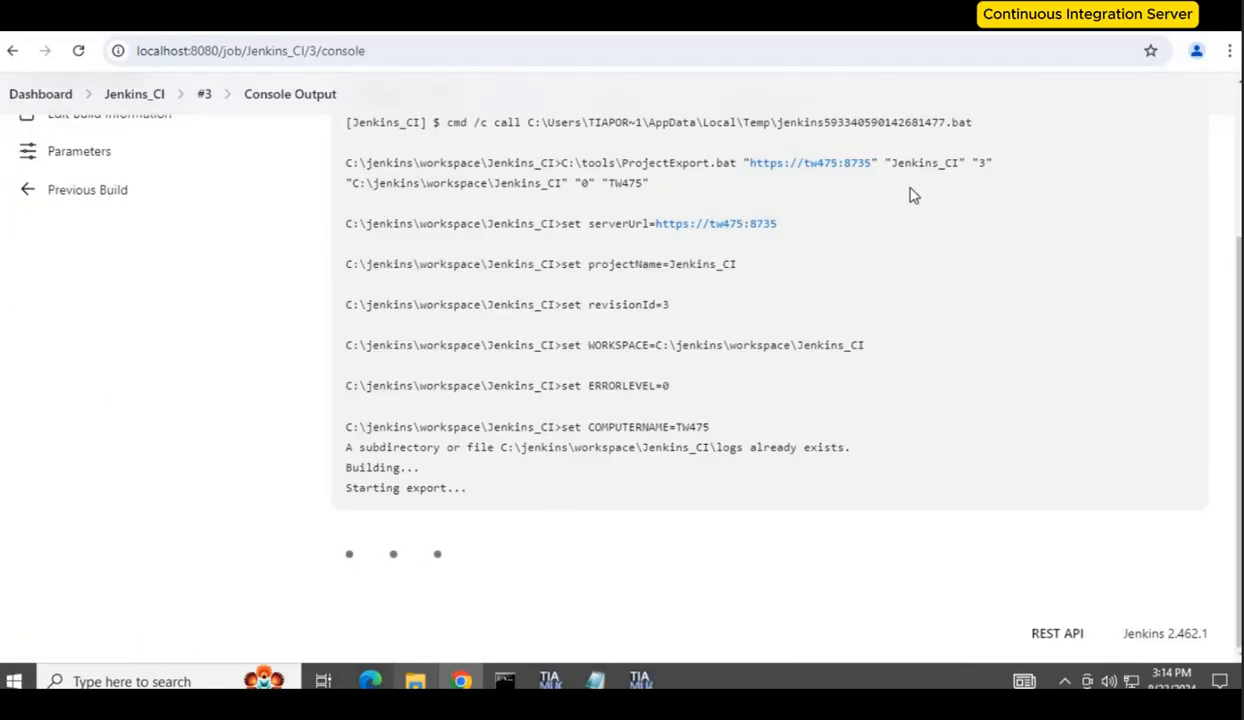
pyautogui.doubleClick(980, 162)
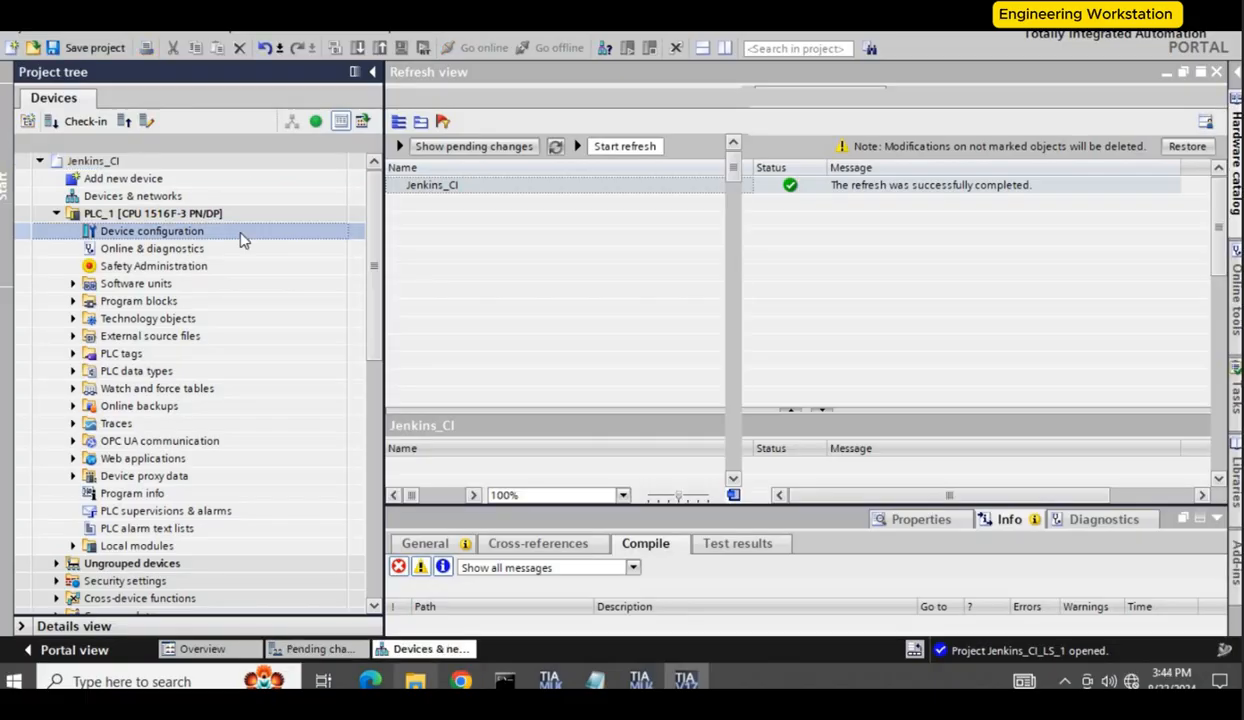
# Step: Disable F-activation for PLC_1 in the server project's device configuration
pyautogui.doubleClick(152, 231)
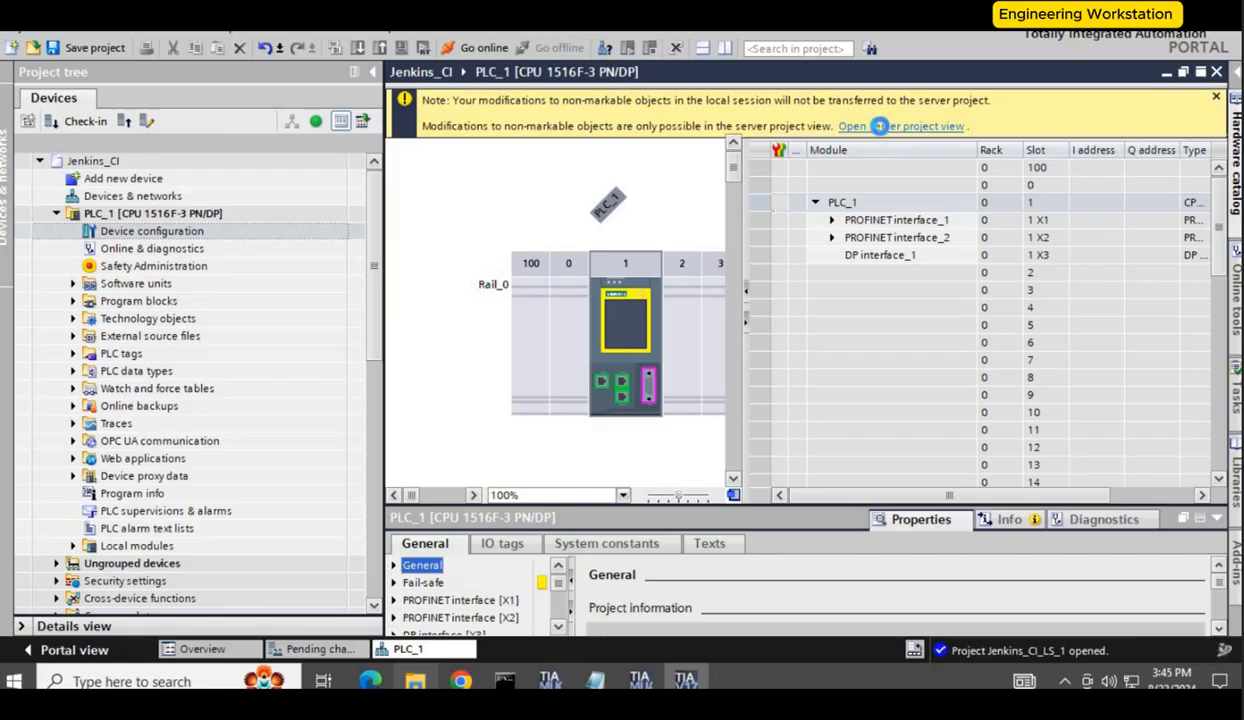
pyautogui.click(856, 127)
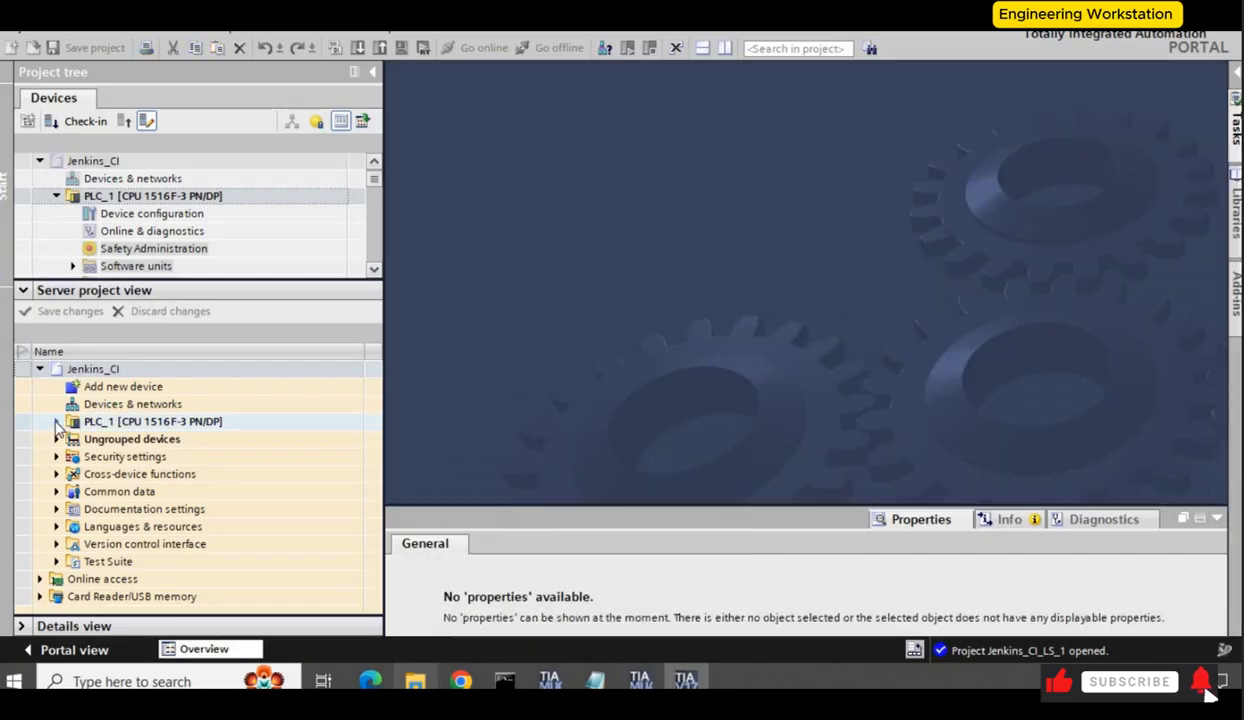
pyautogui.click(57, 421)
pyautogui.doubleClick(219, 439)
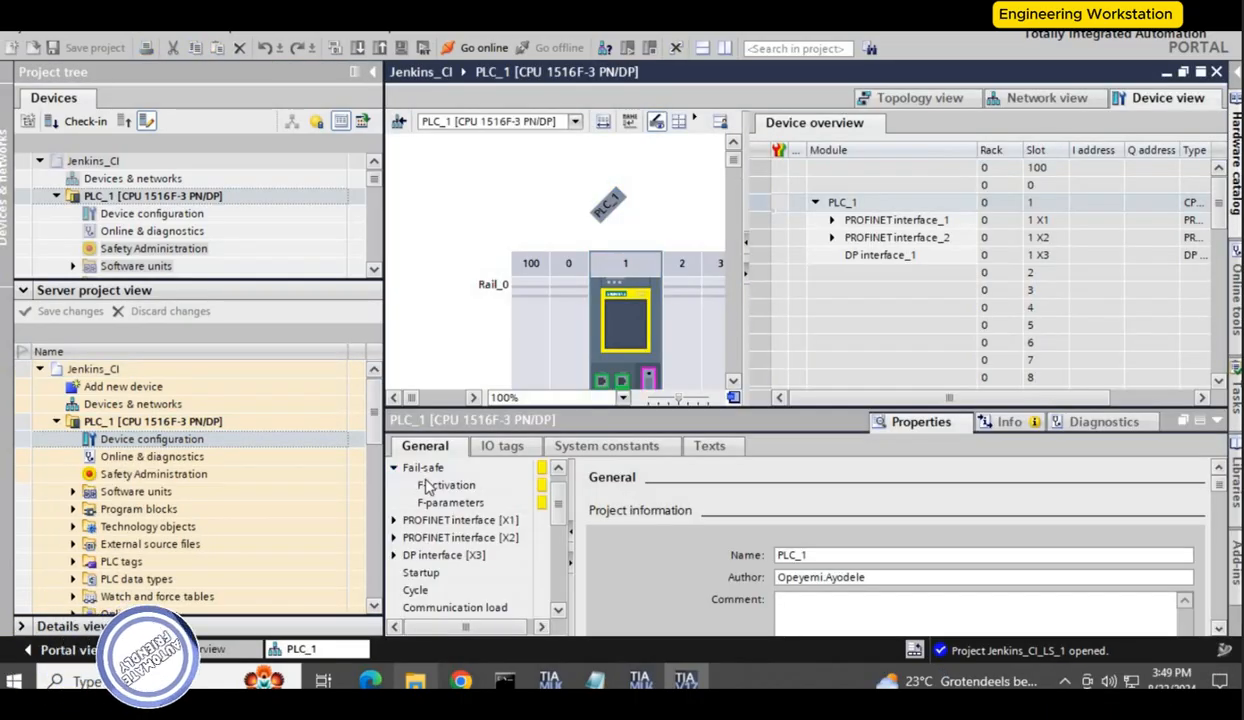
pyautogui.click(448, 486)
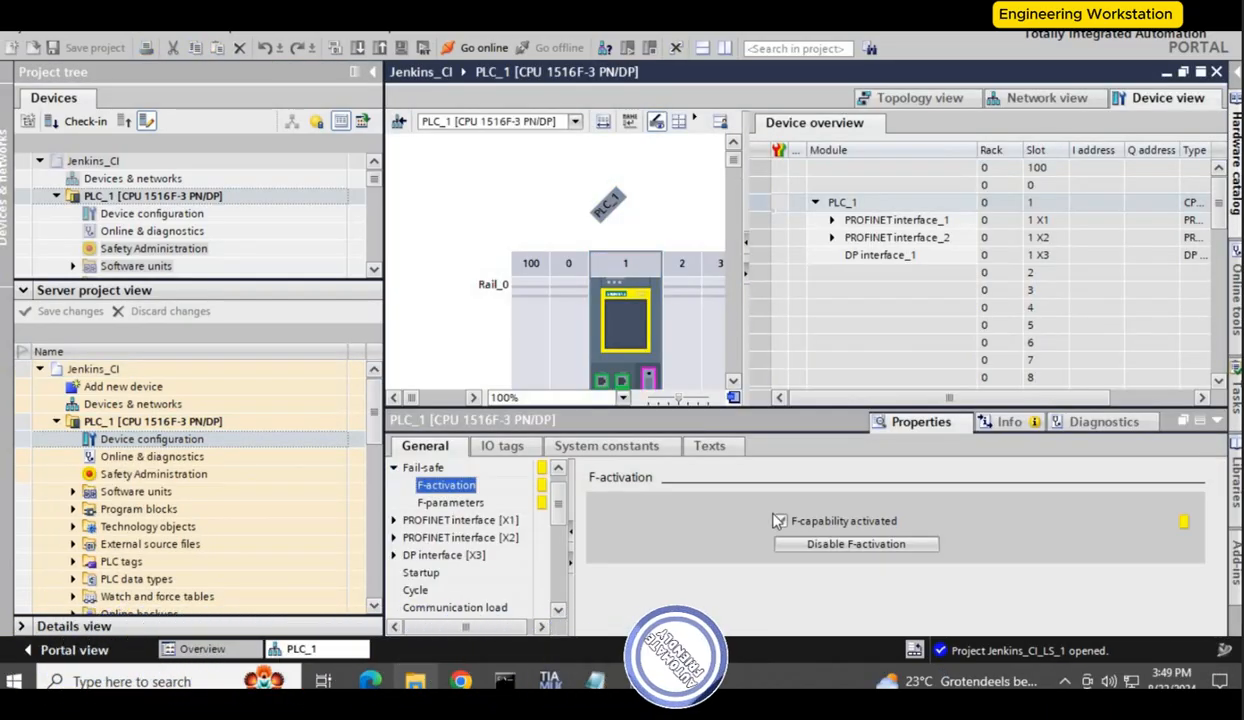
pyautogui.click(850, 545)
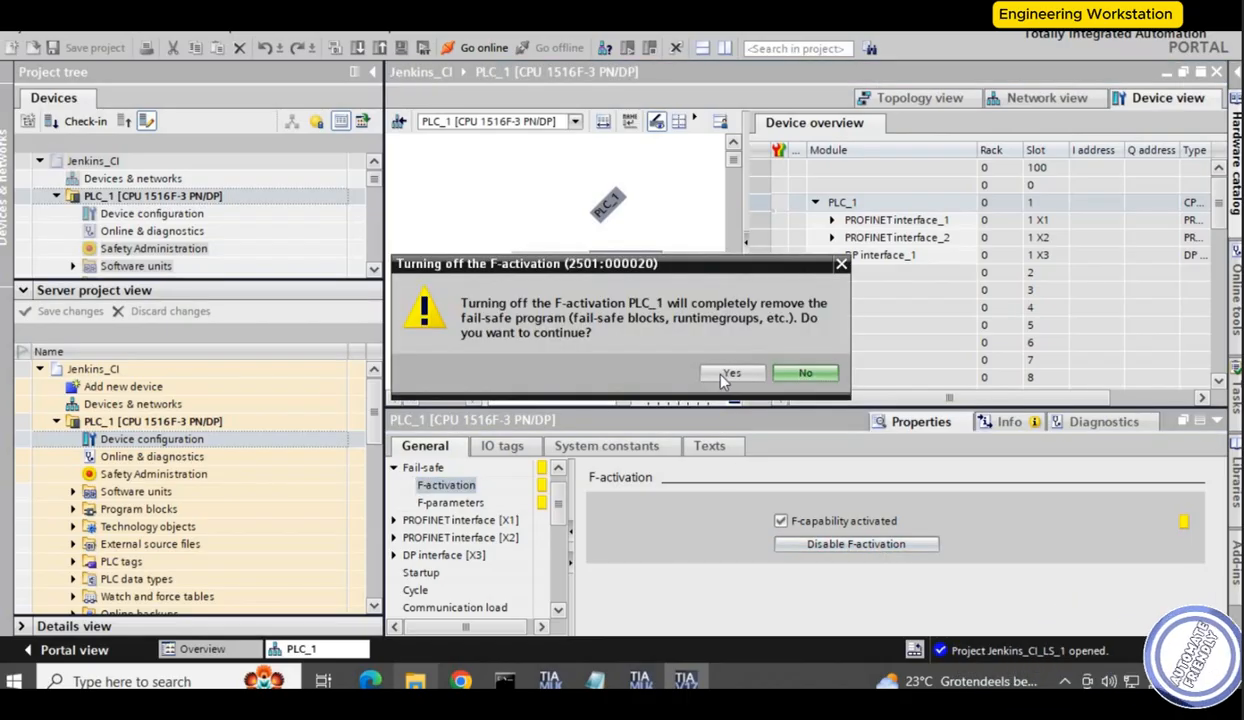
pyautogui.click(731, 375)
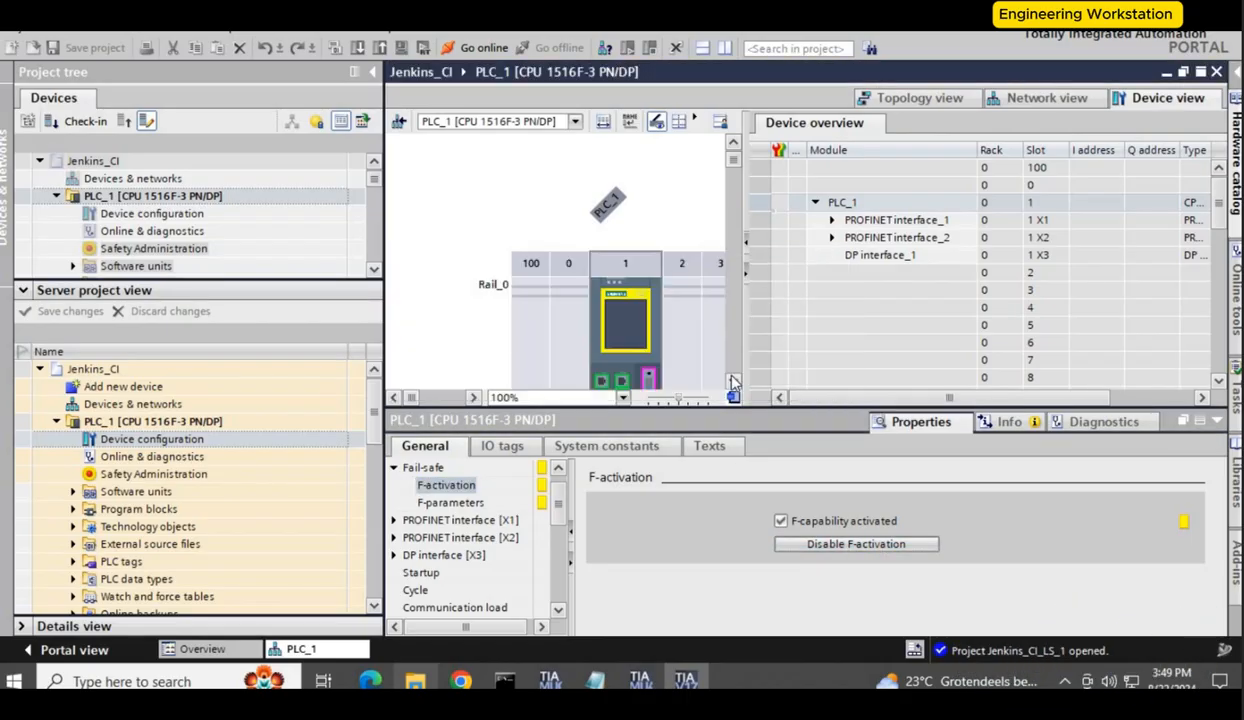
# Step: Save the server project changes with the comment "safety disabled"
pyautogui.click(66, 311)
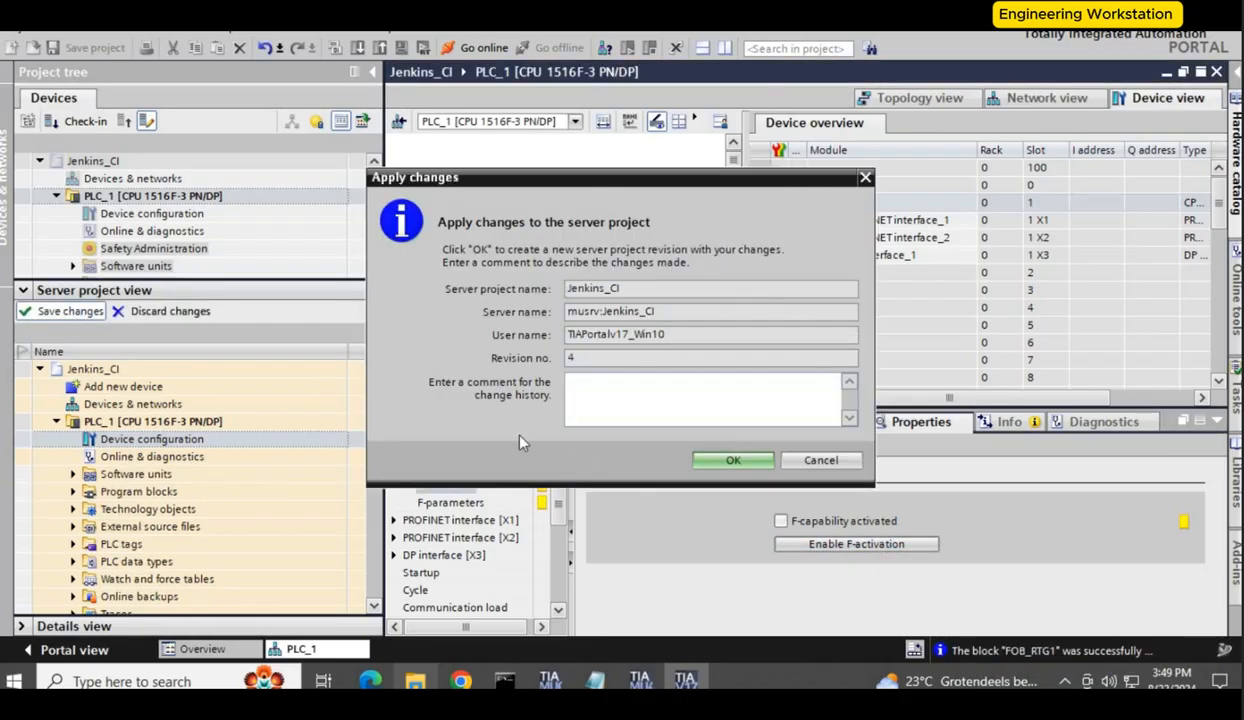
pyautogui.write('safety disabled')
pyautogui.click(733, 460)
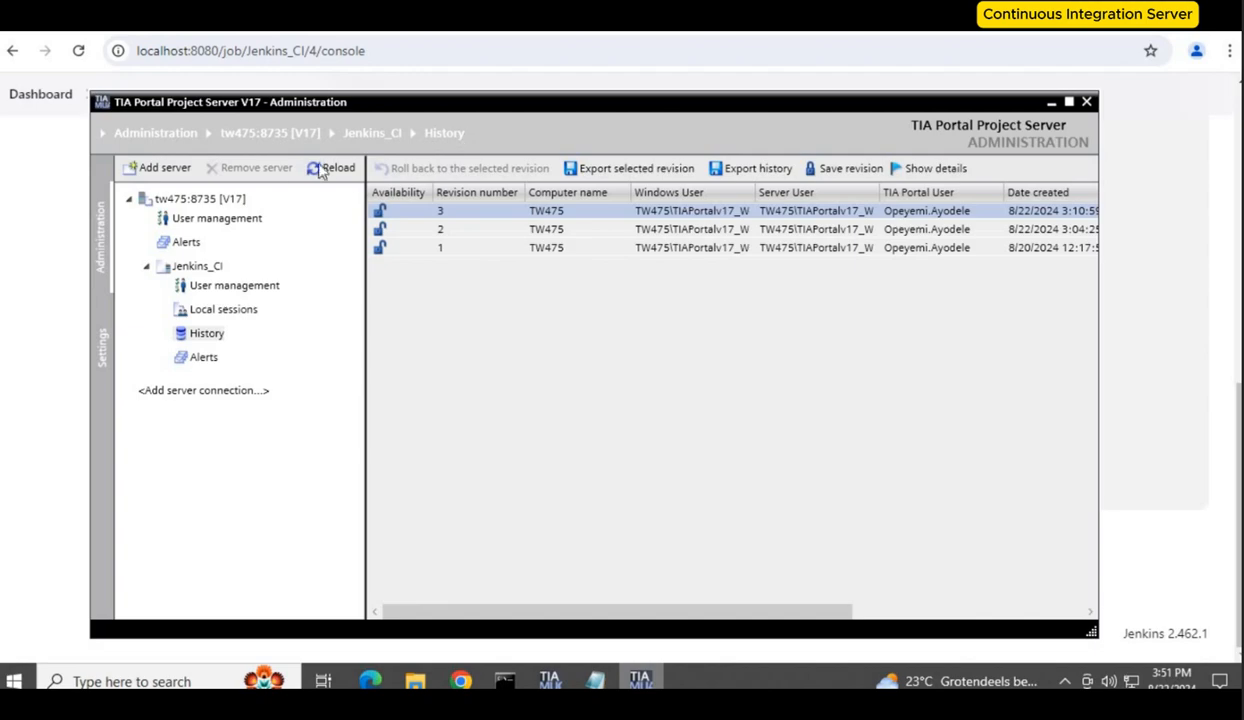
# Step: Reload the server revision history and switch to the Jenkins_CI job page
pyautogui.click(320, 170)
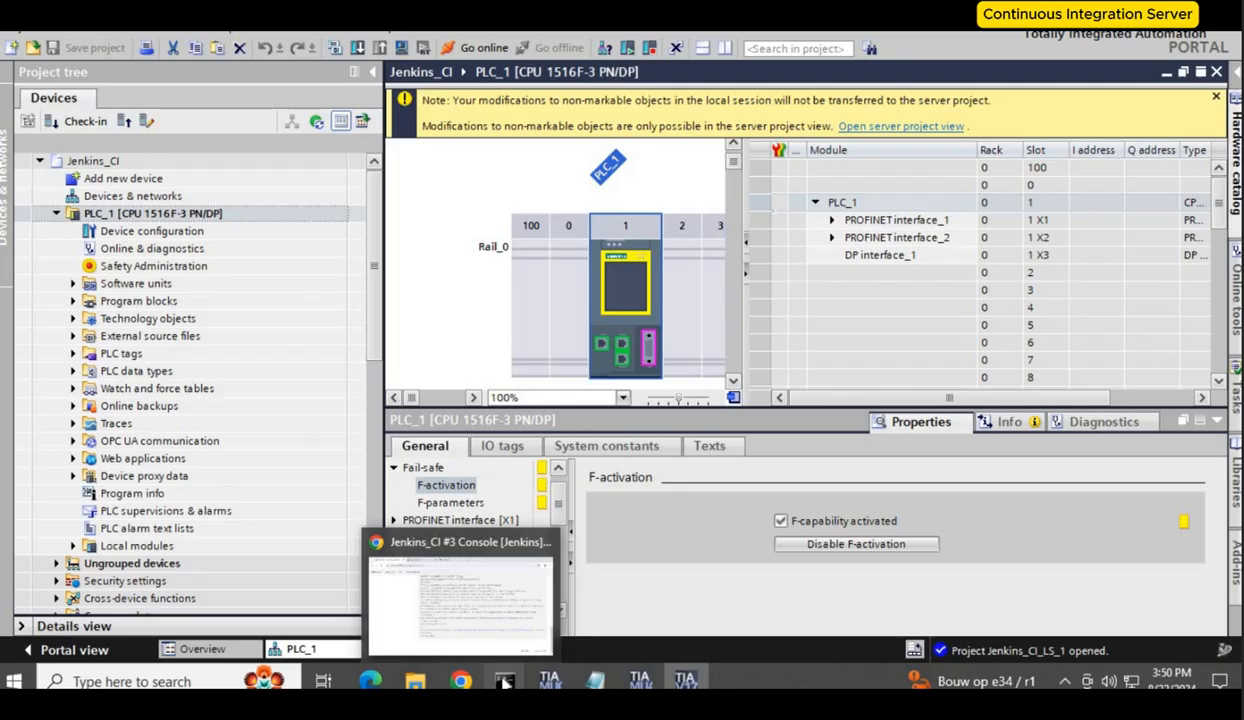
pyautogui.moveTo(504, 681)
pyautogui.click(540, 600)
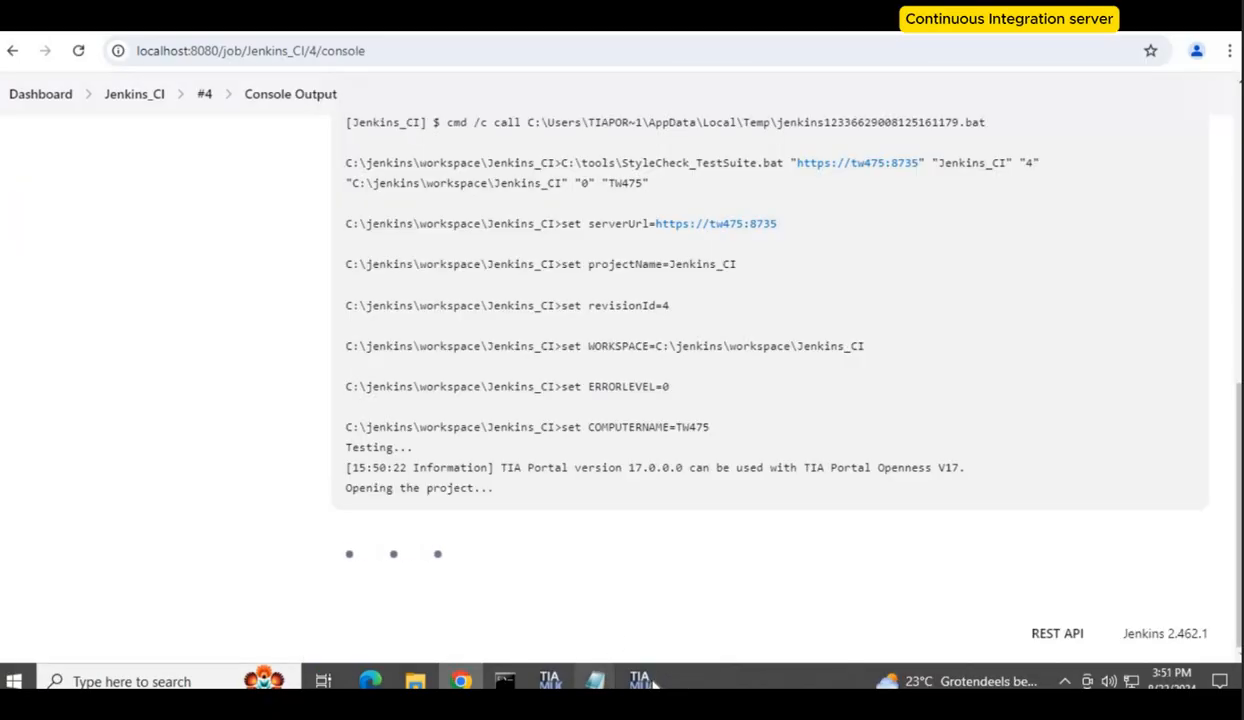
# Step: Abort the running Jenkins_CI build #4 from its console output
pyautogui.click(640, 681)
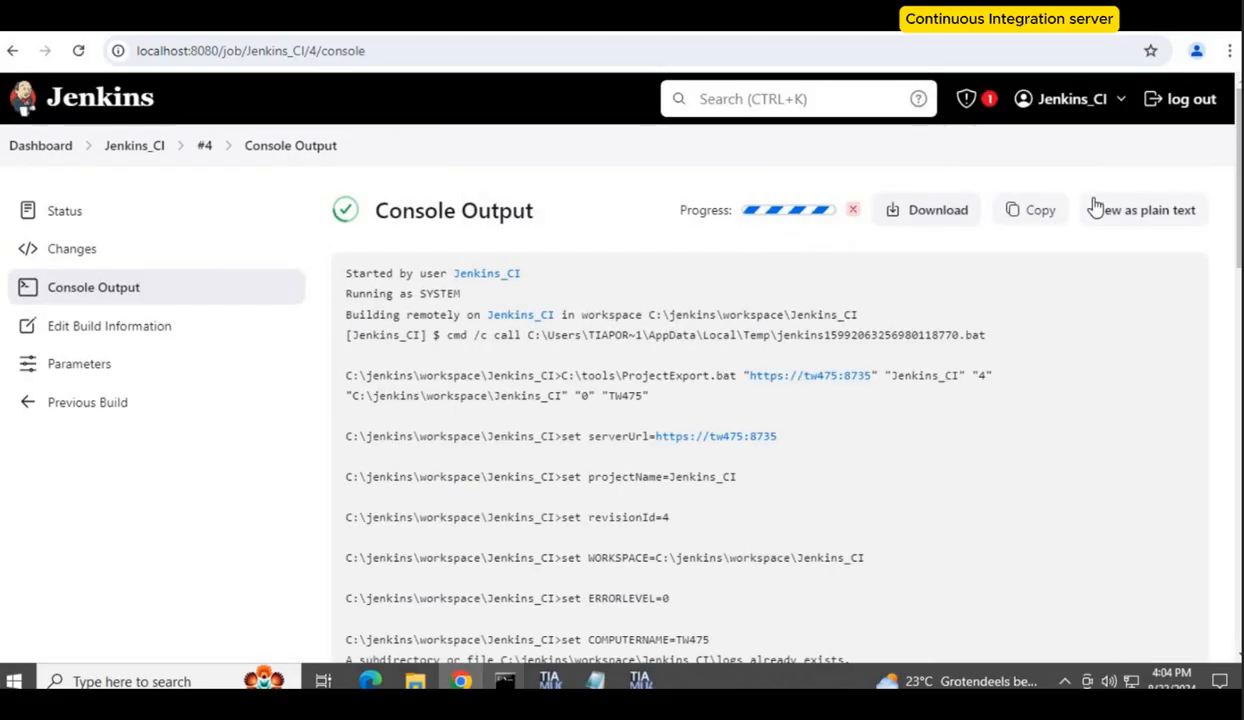
pyautogui.click(853, 209)
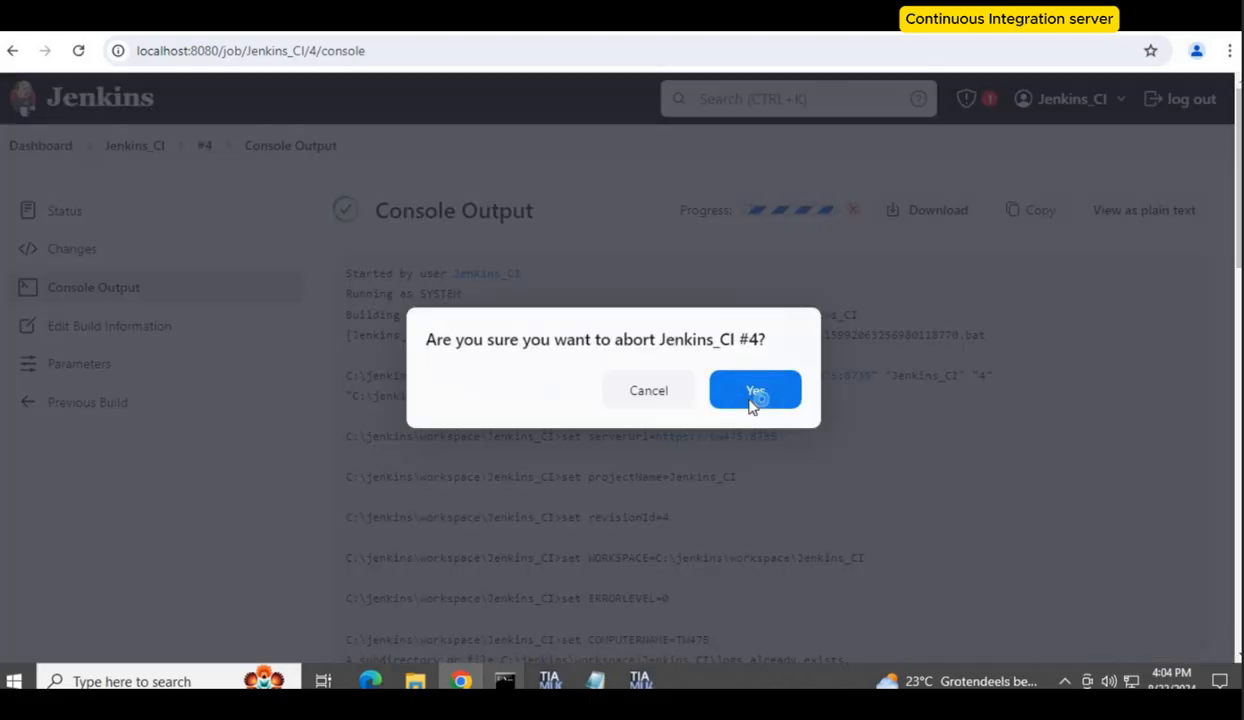
pyautogui.click(745, 397)
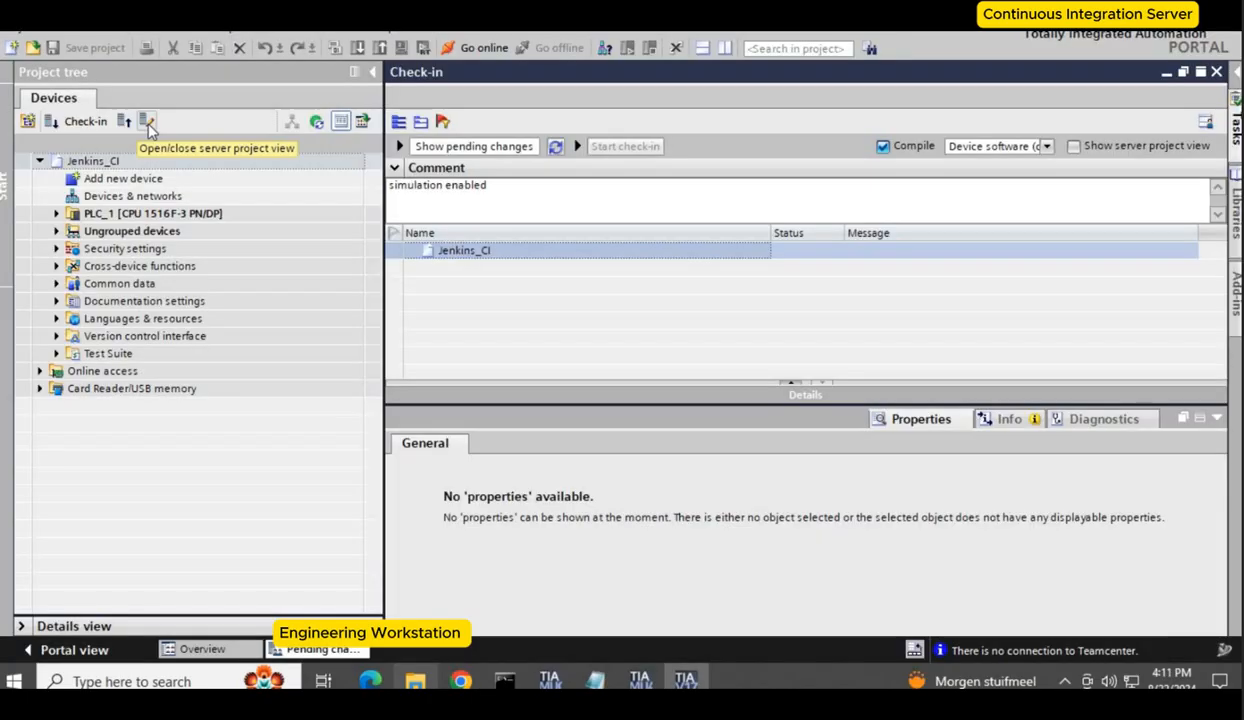
# Step: Open the server project view and enable Support simulation during block compilation in the Jenkins_CI project's protection properties
pyautogui.click(148, 124)
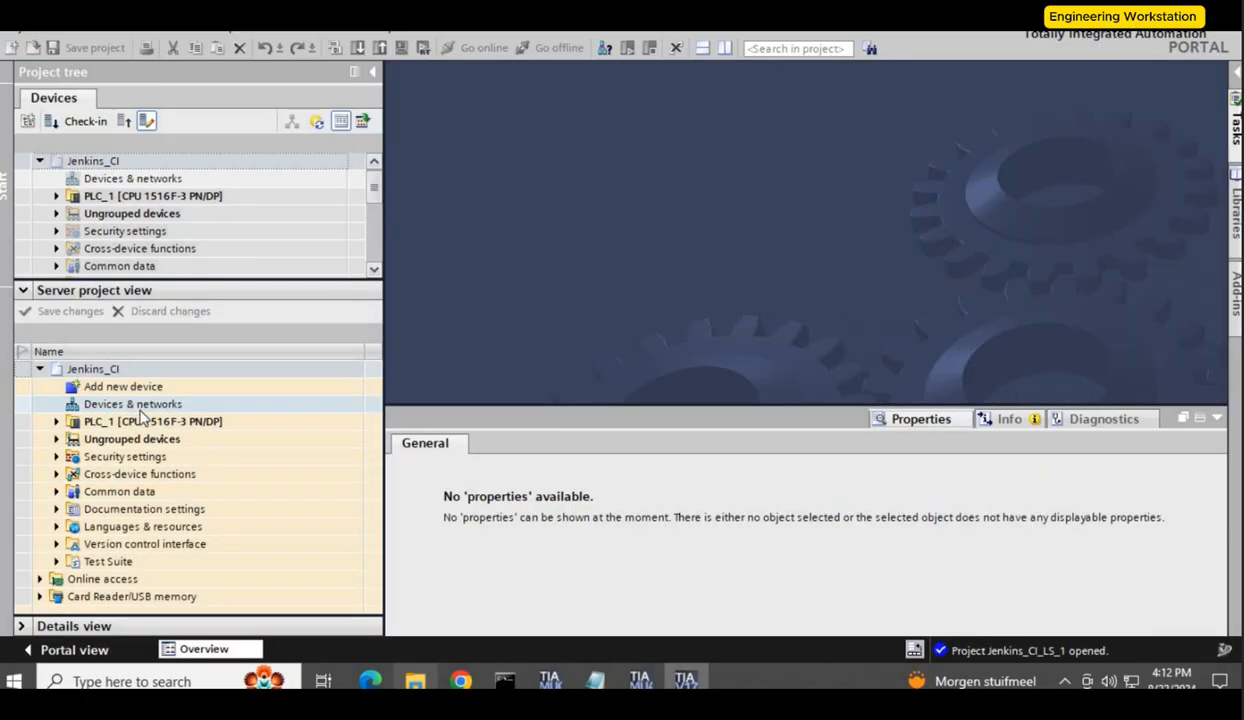
pyautogui.click(115, 370)
pyautogui.rightClick(115, 370)
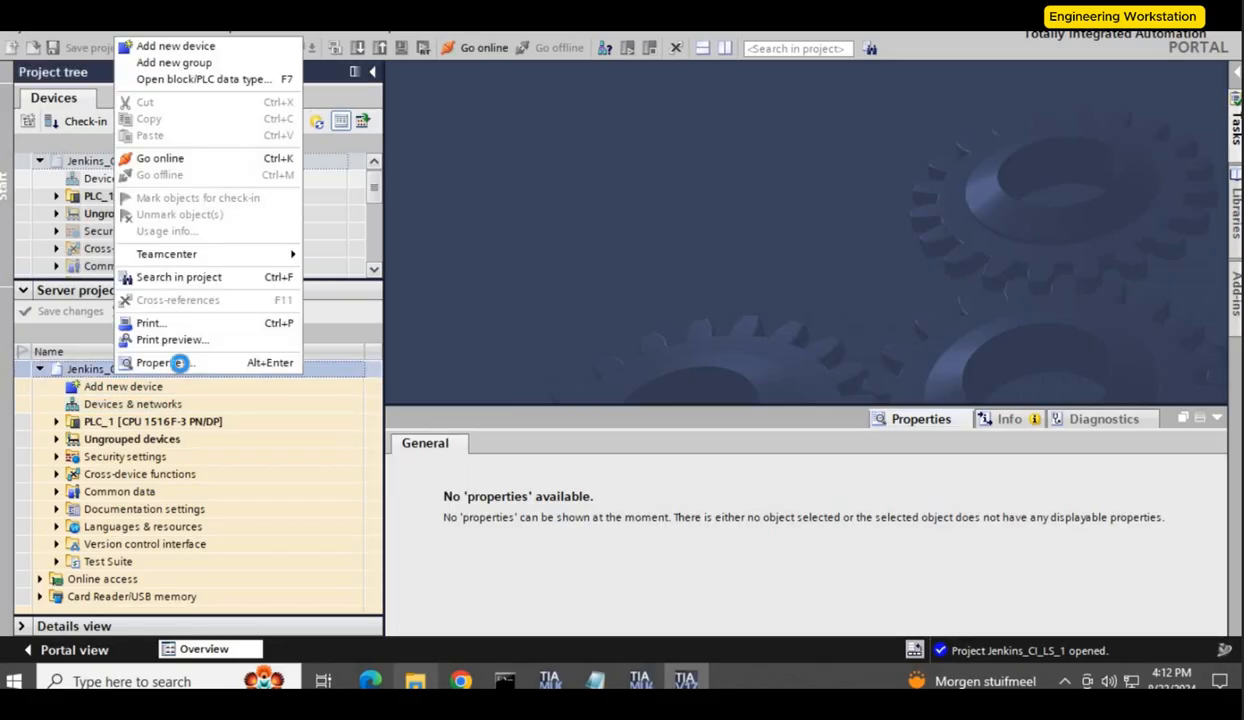
pyautogui.click(162, 363)
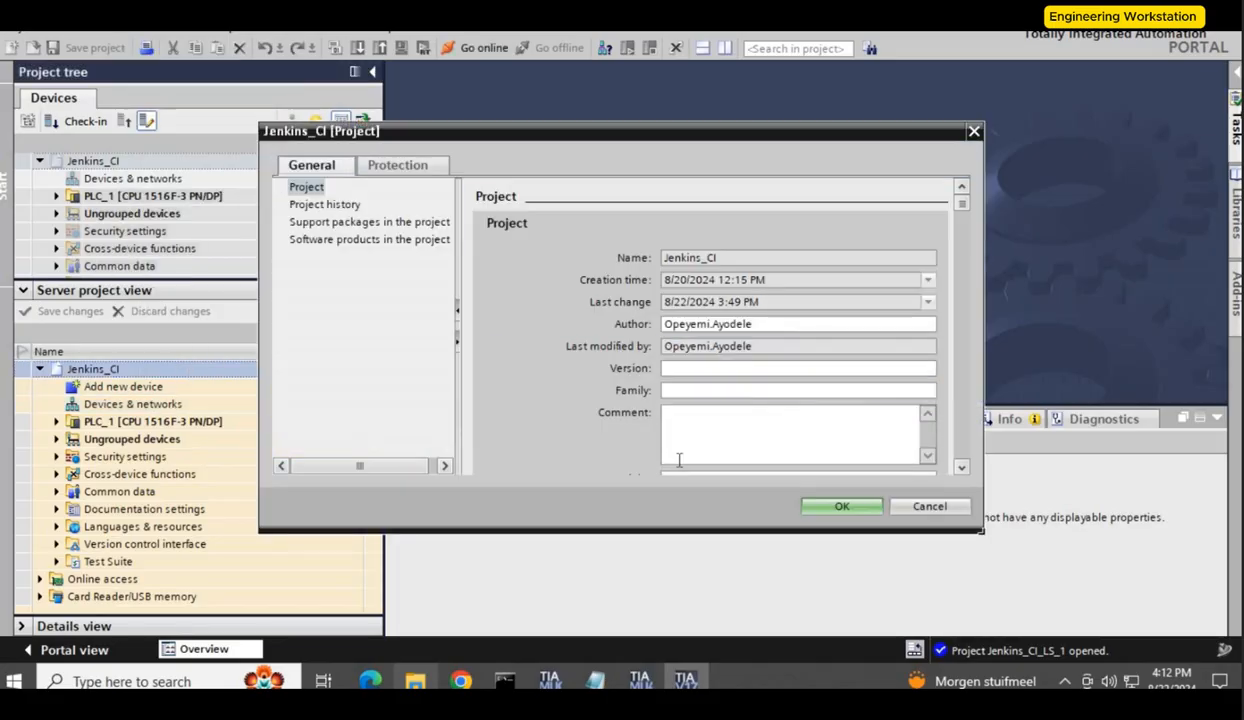
pyautogui.click(418, 166)
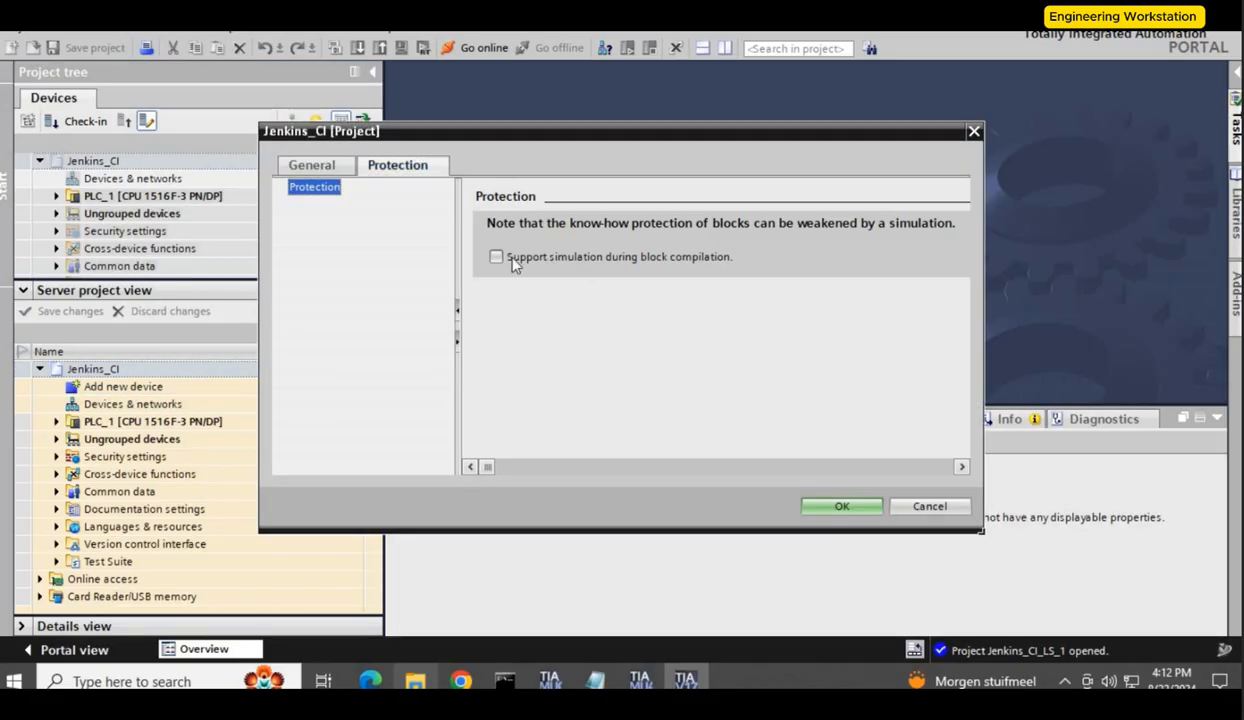
pyautogui.click(497, 257)
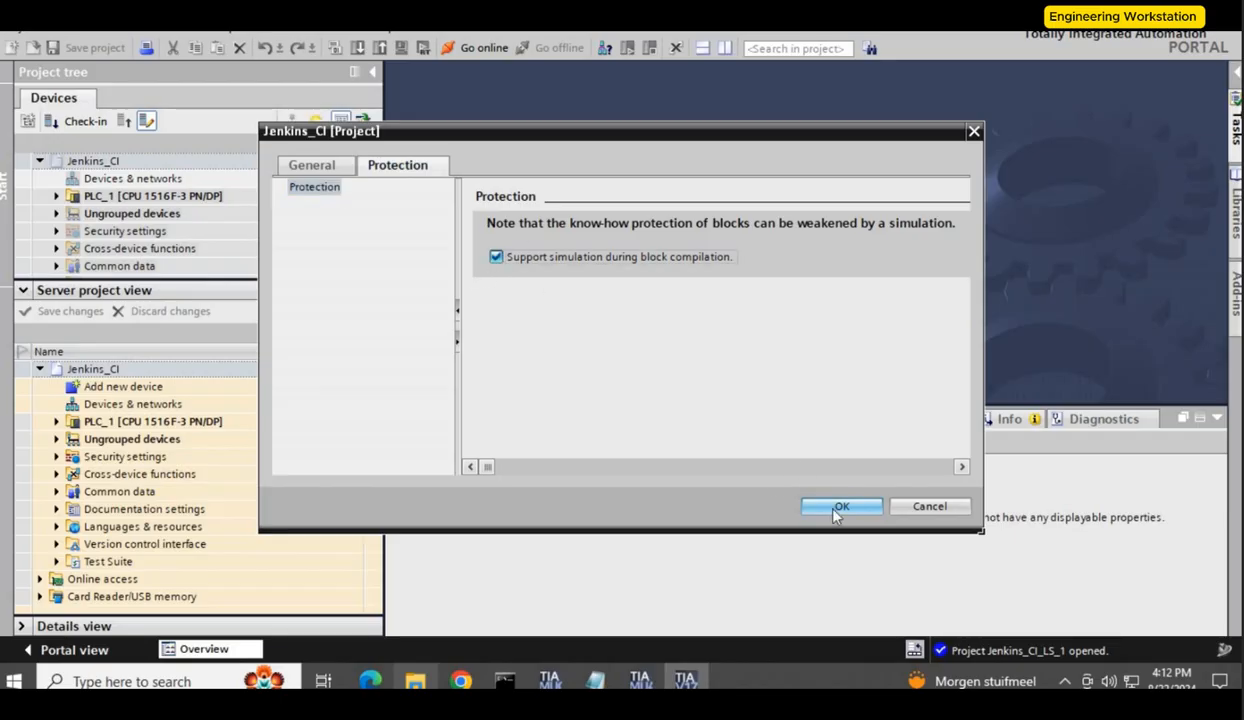
pyautogui.click(841, 506)
# Step: Save the server project changes with the comment "enabled simulation"
pyautogui.click(67, 311)
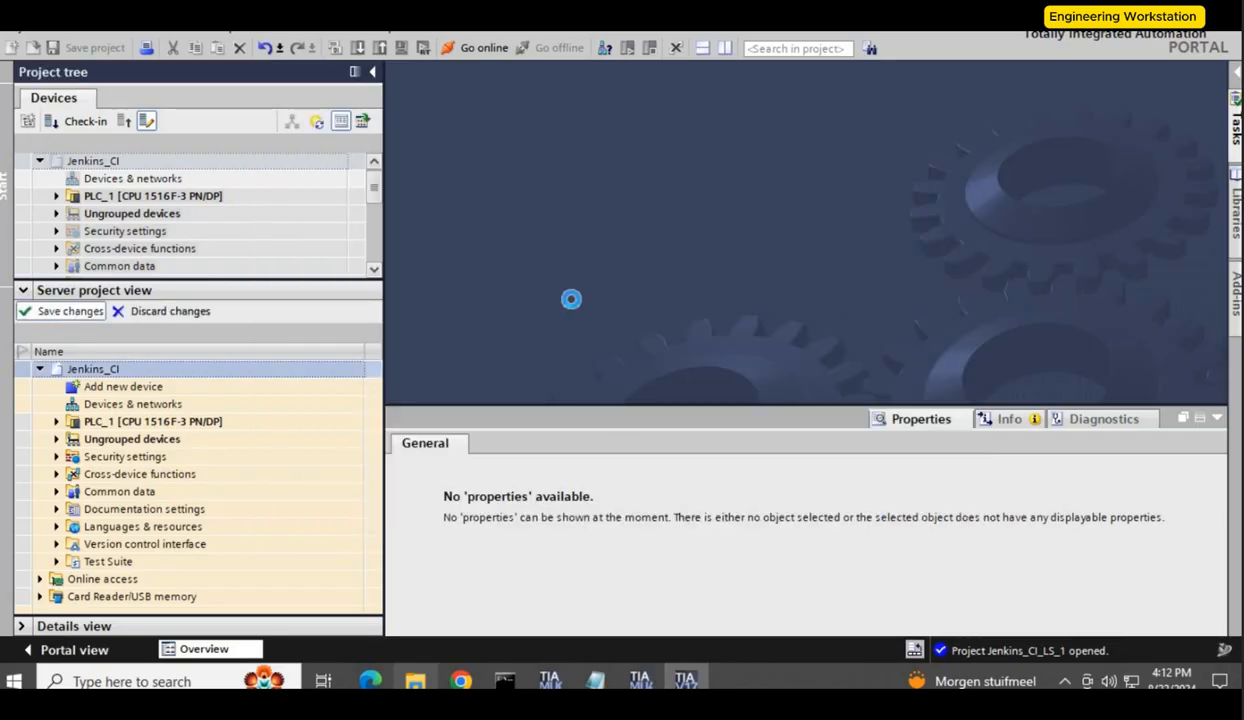
pyautogui.write('enabled simulation')
pyautogui.click(731, 460)
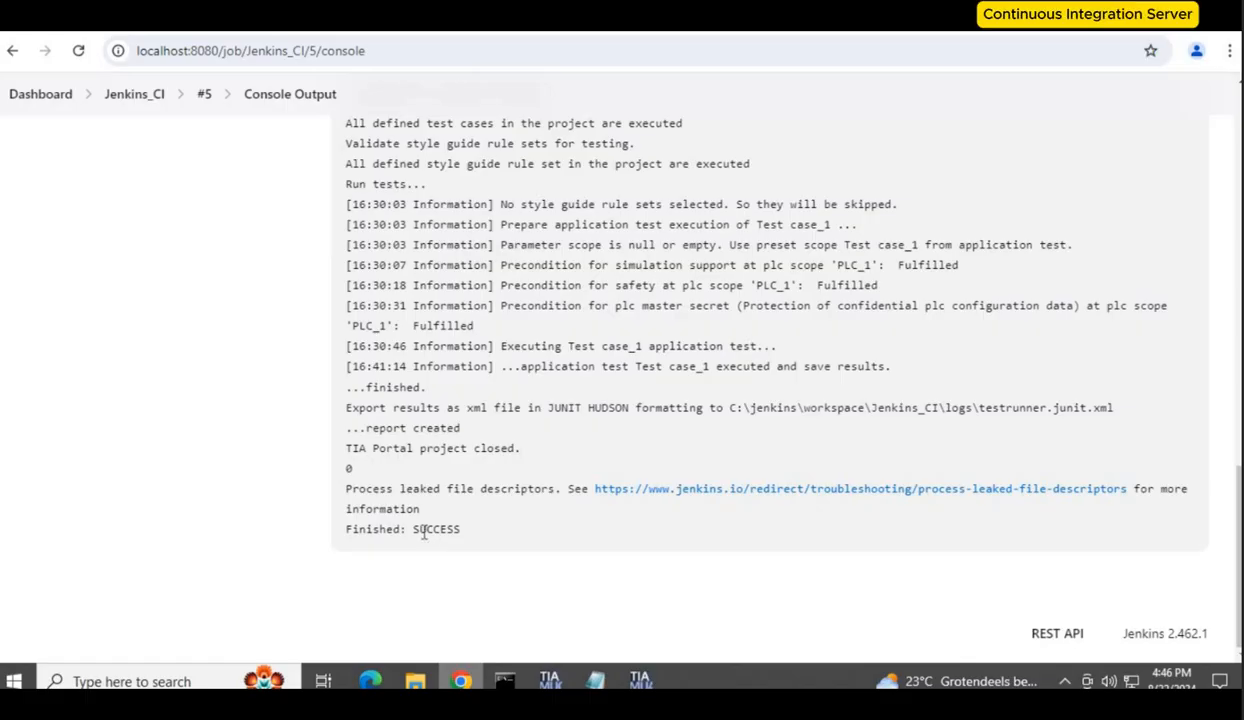
# Step: Review build #5's console output, then open the logs folder in C:\jenkins\workspace\Jenkins_CI
pyautogui.click(428, 534)
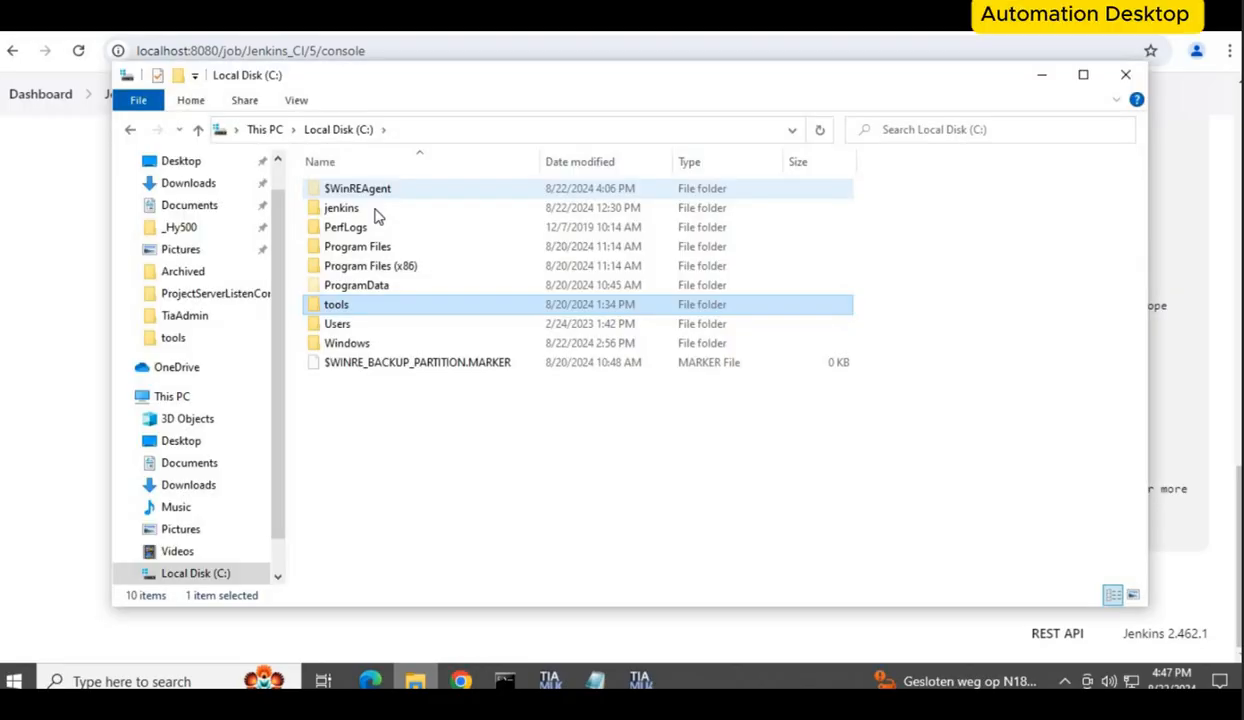
pyautogui.click(377, 212)
pyautogui.doubleClick(377, 212)
pyautogui.click(386, 233)
pyautogui.doubleClick(386, 233)
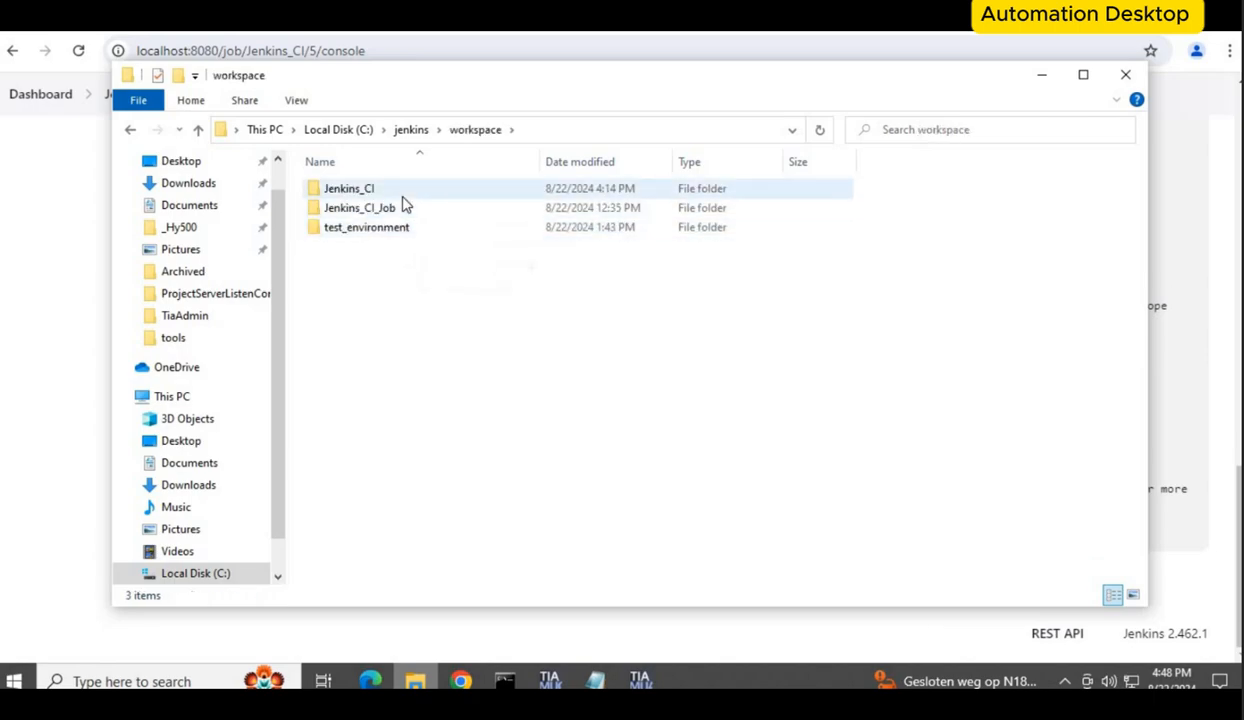
pyautogui.click(403, 196)
pyautogui.doubleClick(407, 184)
pyautogui.click(393, 208)
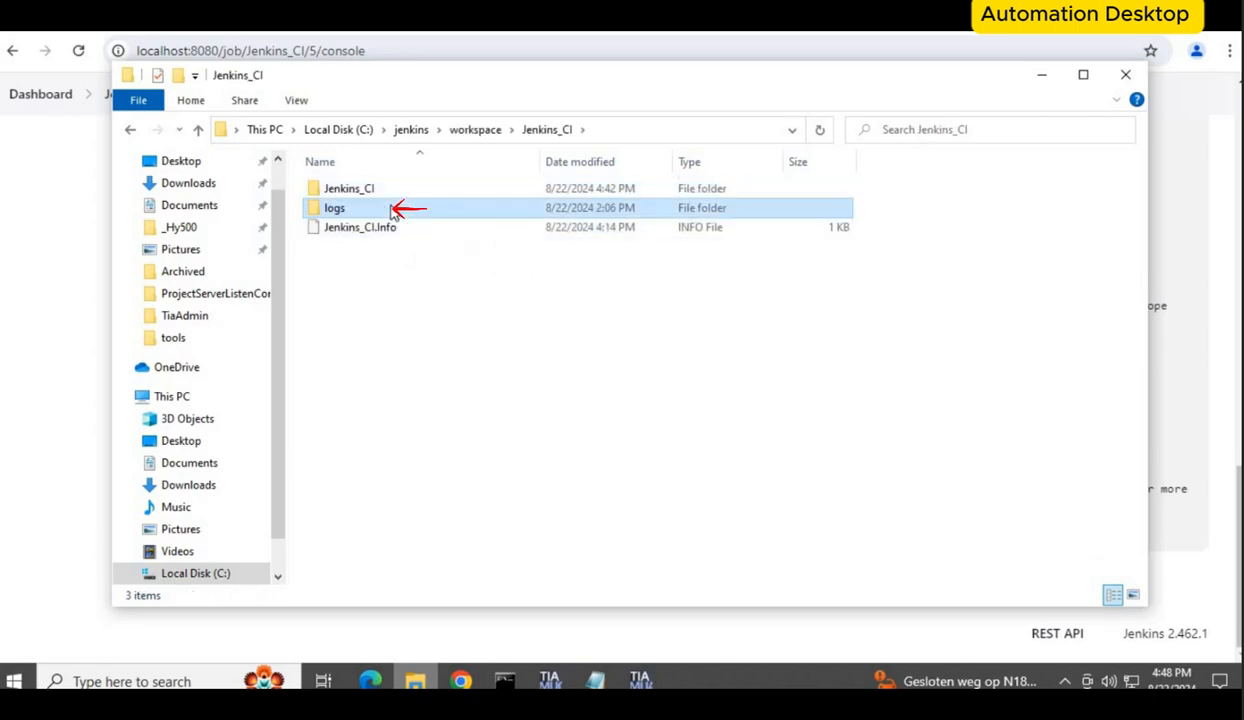
pyautogui.press('Return')
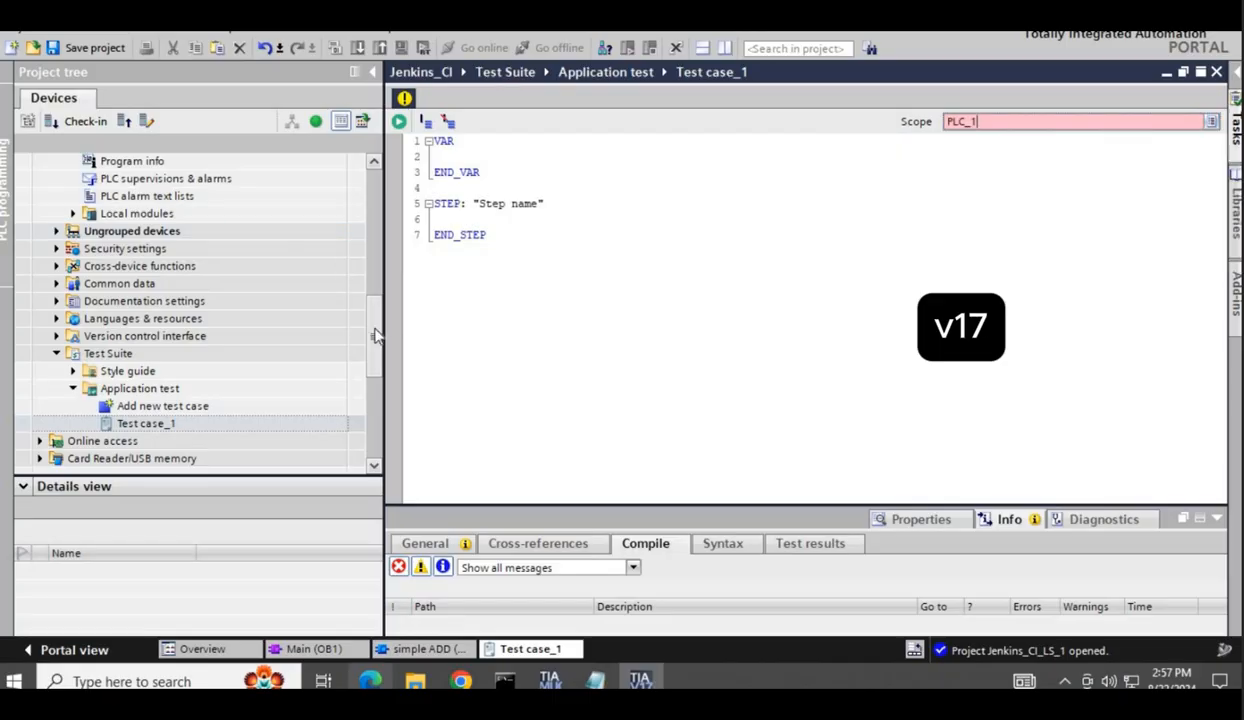
pyautogui.scroll(5, 368, 320)
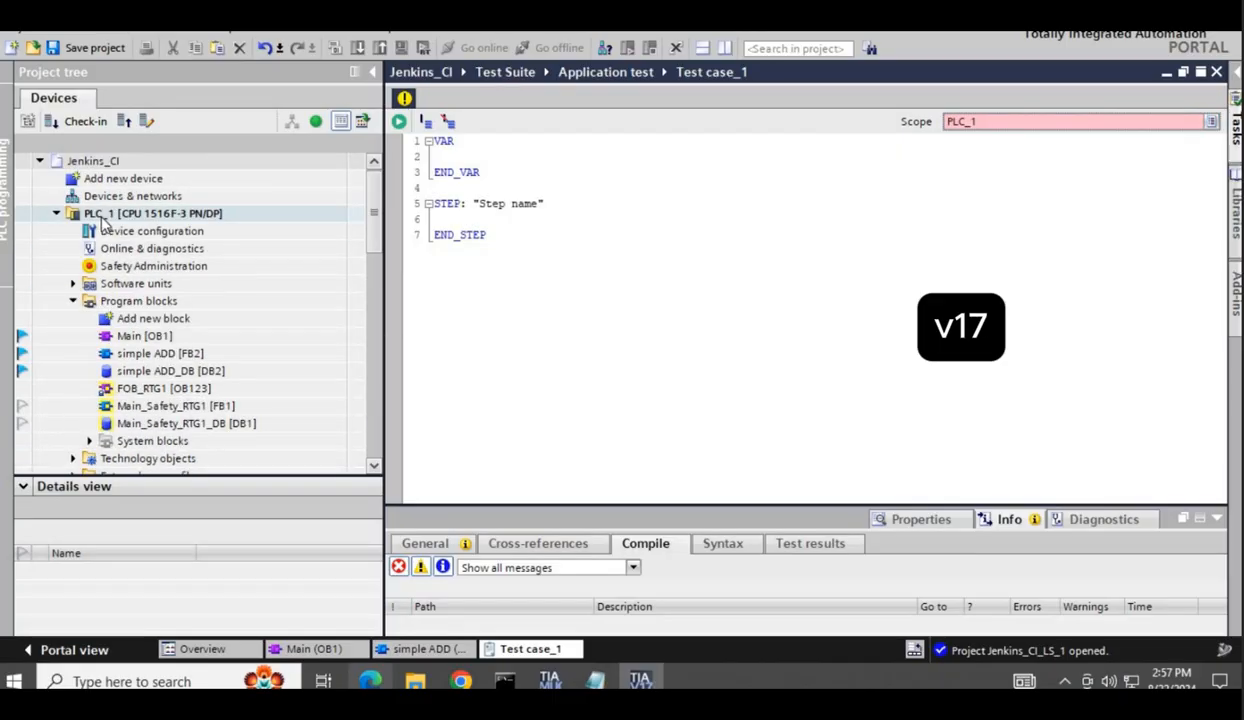
pyautogui.write('A :')
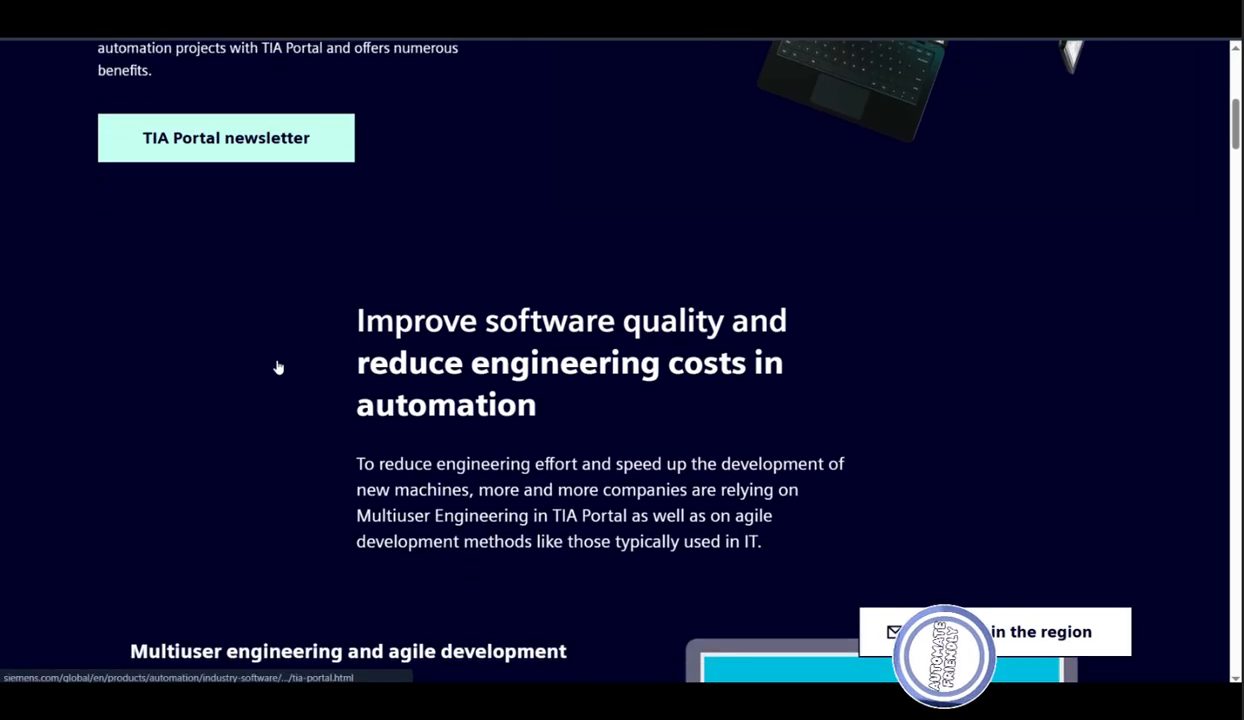
pyautogui.scroll(-2, 278, 367)
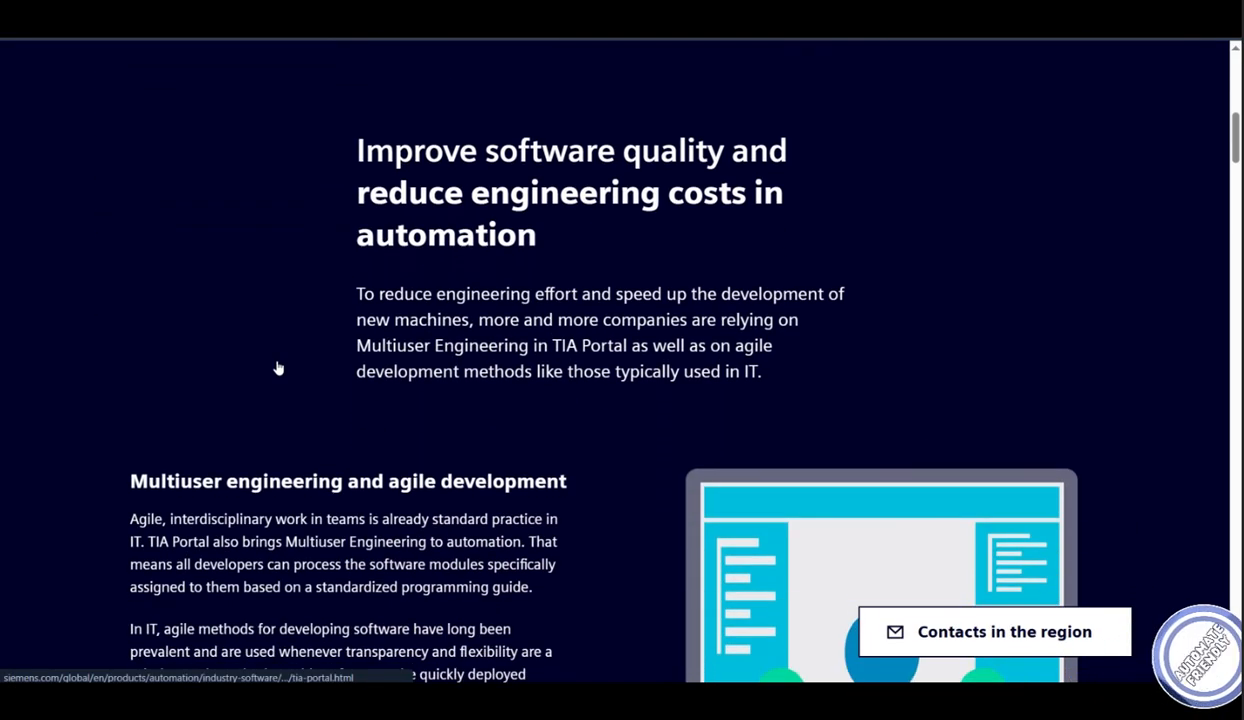